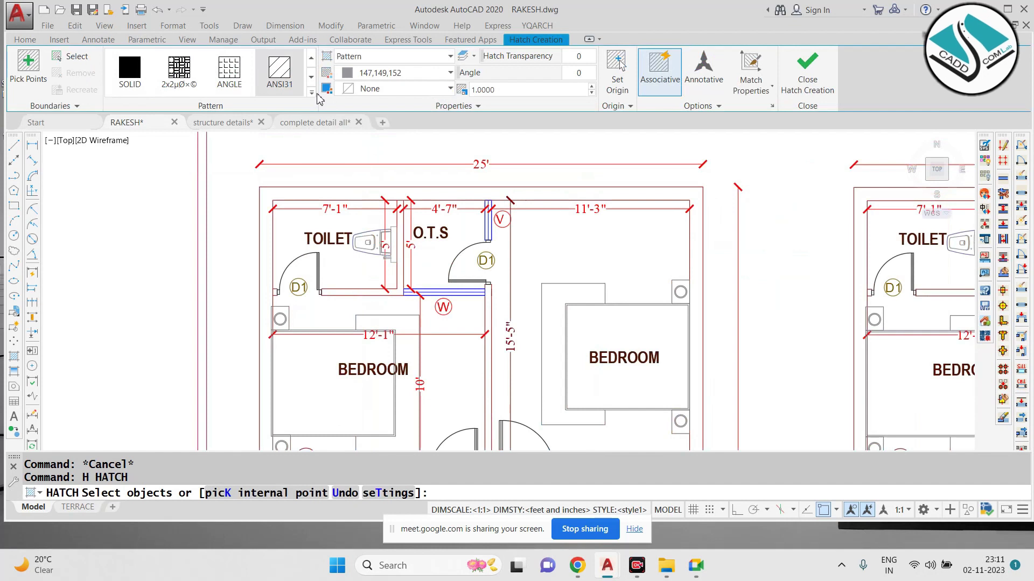
Step: Try to hatch the ground floor plan's outer wall above the toilet with the ANSI32 pattern
click(129, 119)
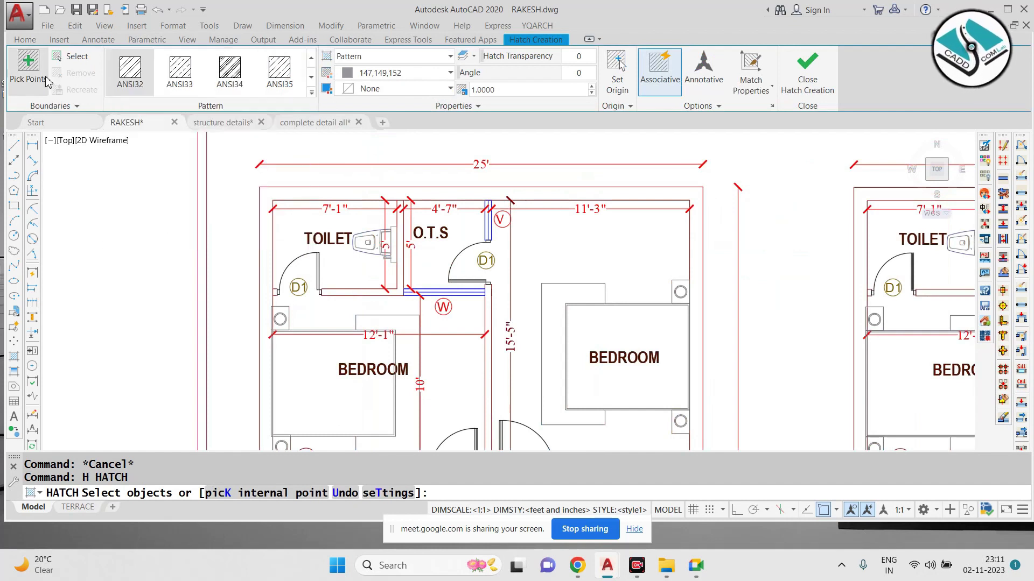
click(323, 193)
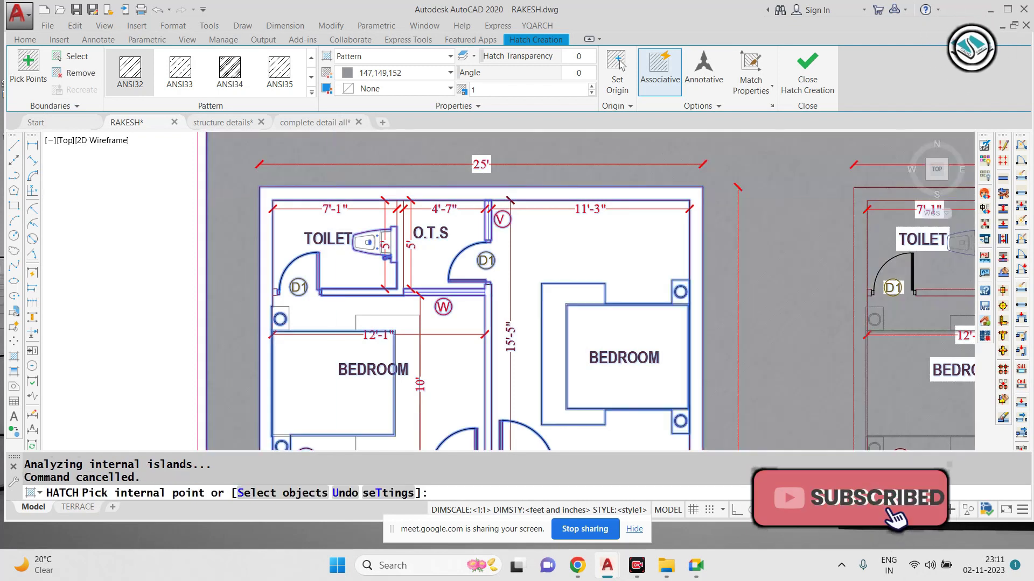
key(Escape)
key(Escape)
Step: Erase the hatch placed between the border frame and the floor plans
click(412, 147)
text(e)
key(space)
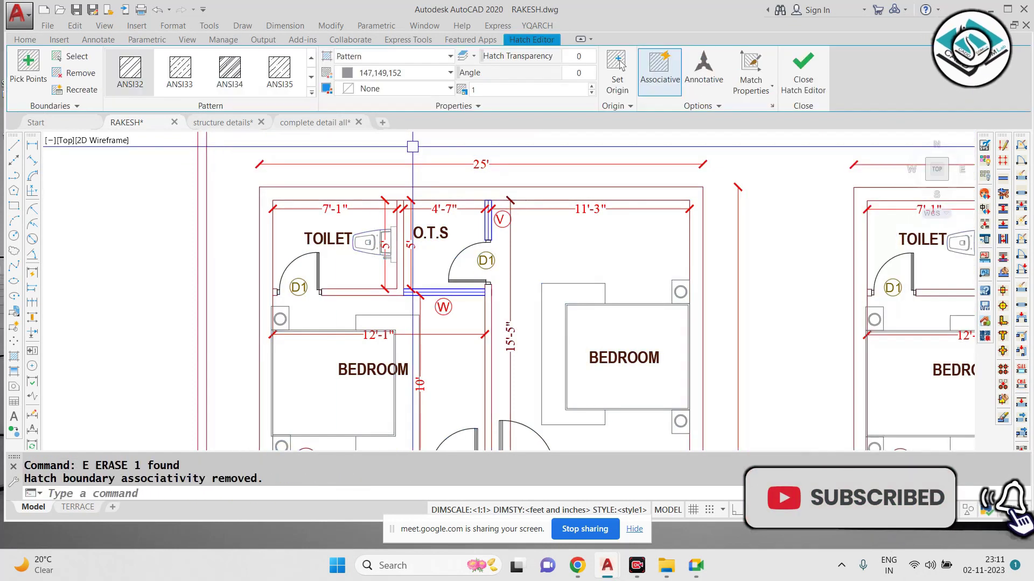
key(Escape)
key(Escape)
Step: Examine the ground floor and first floor plans, from the overall layout to the upper rooms
scroll(387, 210, down, 4)
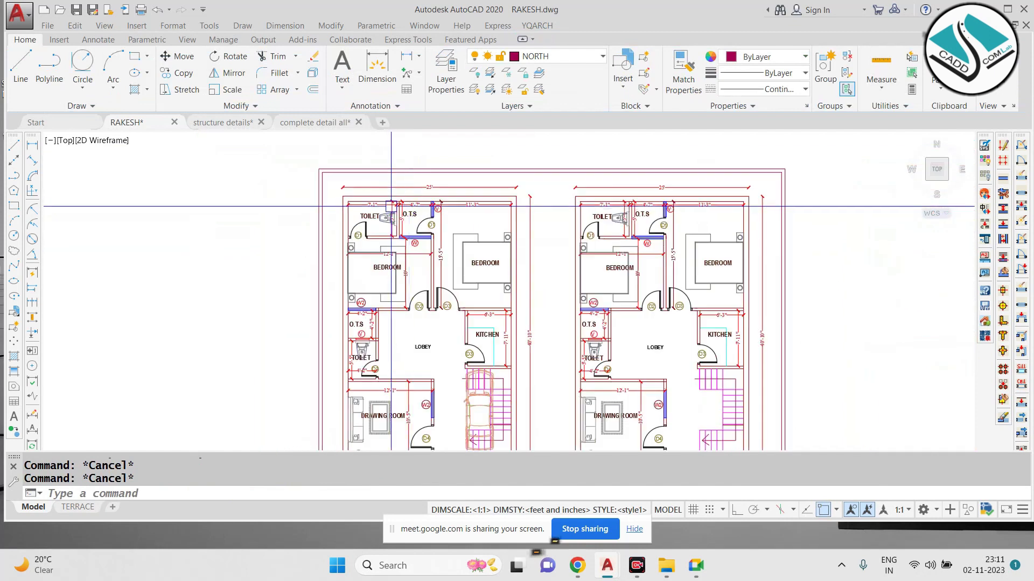
scroll(406, 204, down, 4)
scroll(483, 215, up, 4)
middle_drag(447, 312, 447, 187)
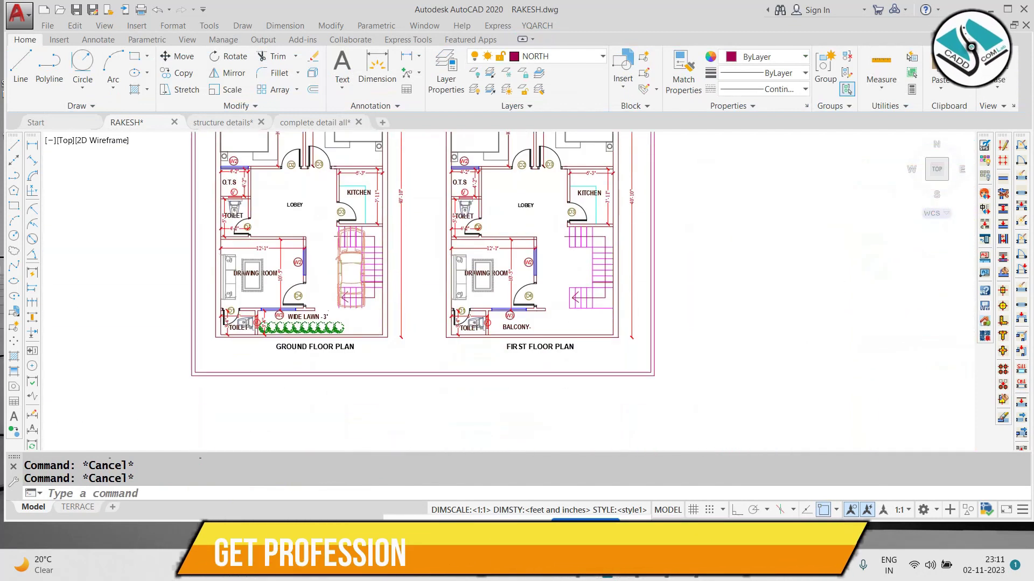
scroll(436, 357, up, 2)
scroll(629, 346, down, 2)
middle_drag(436, 222, 458, 321)
scroll(377, 203, up, 4)
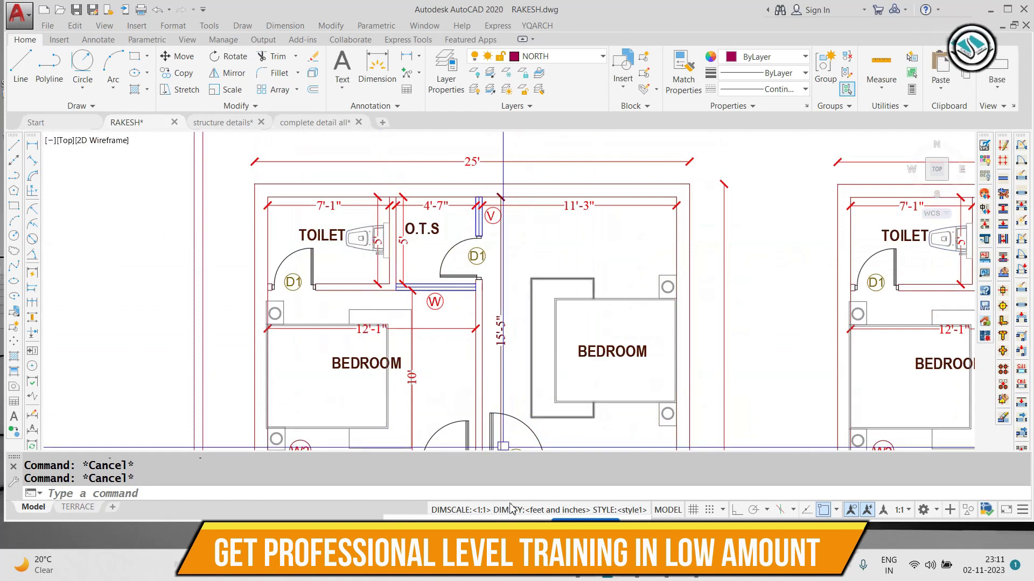
Step: Move the screen-sharing notice aside and try again to hatch the outer wall above the toilet with ANSI32
drag(503, 529, 840, 460)
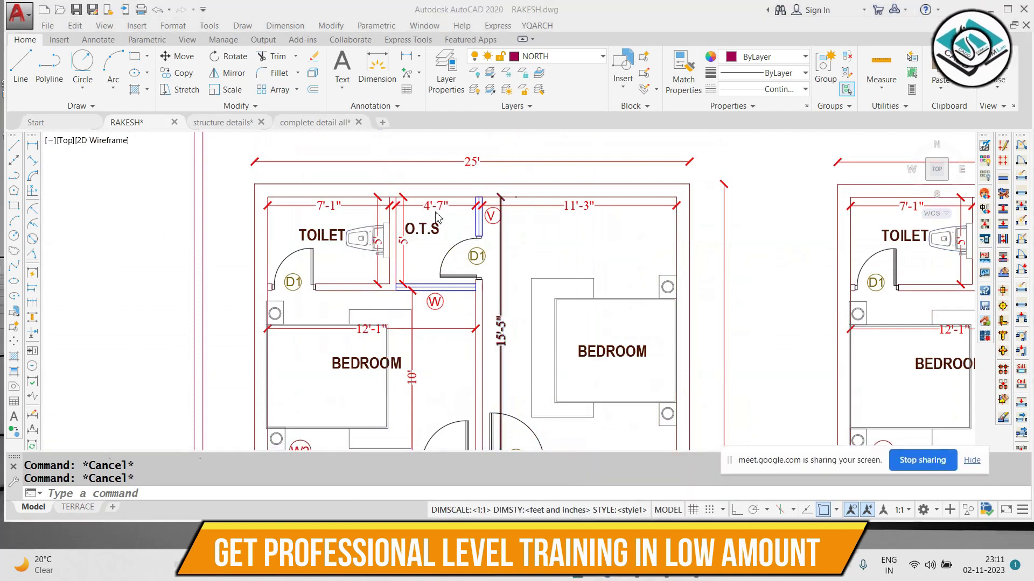
click(533, 238)
text(H)
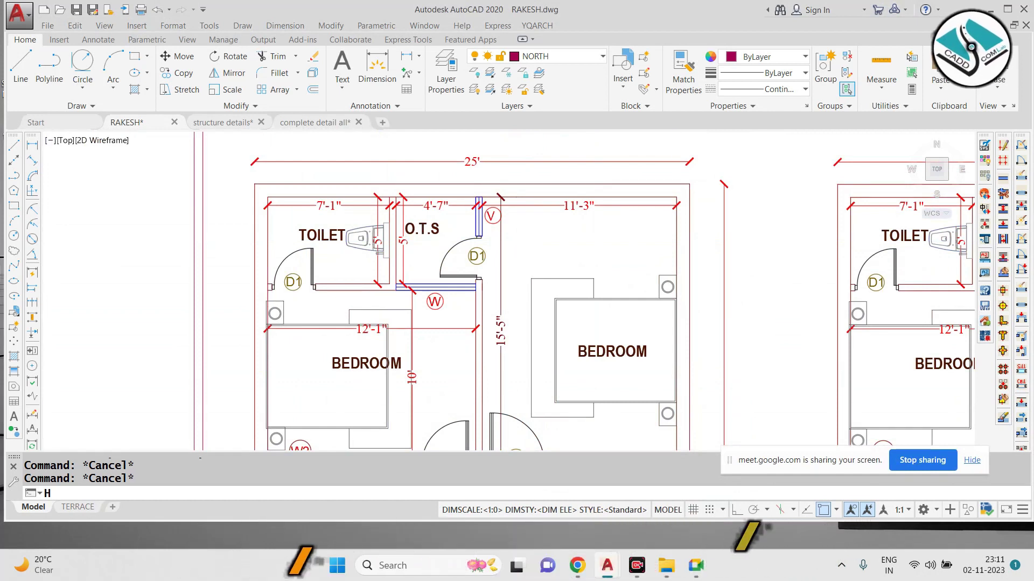
key(Return)
scroll(343, 189, up, 2)
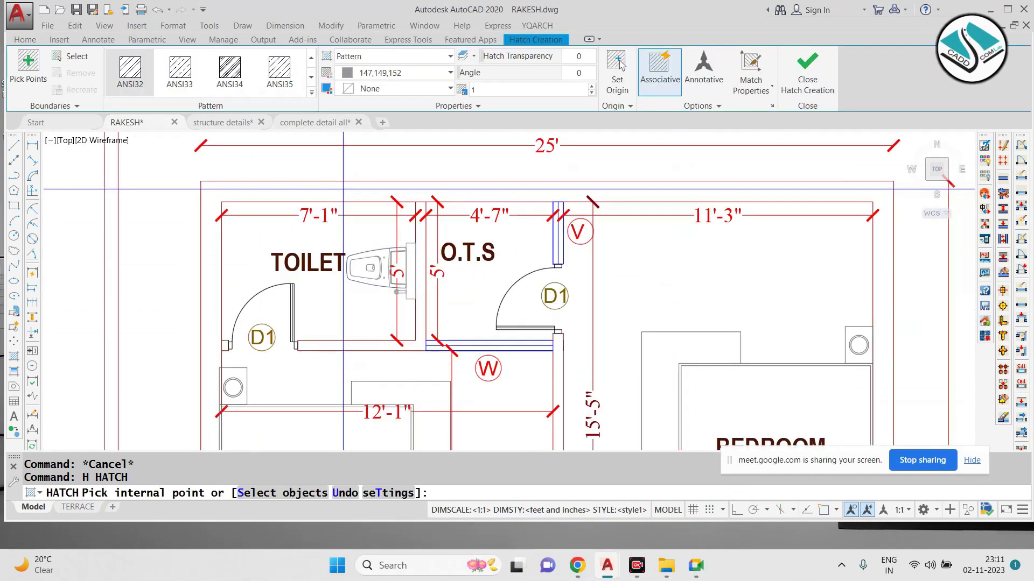
click(343, 189)
scroll(343, 189, down, 5)
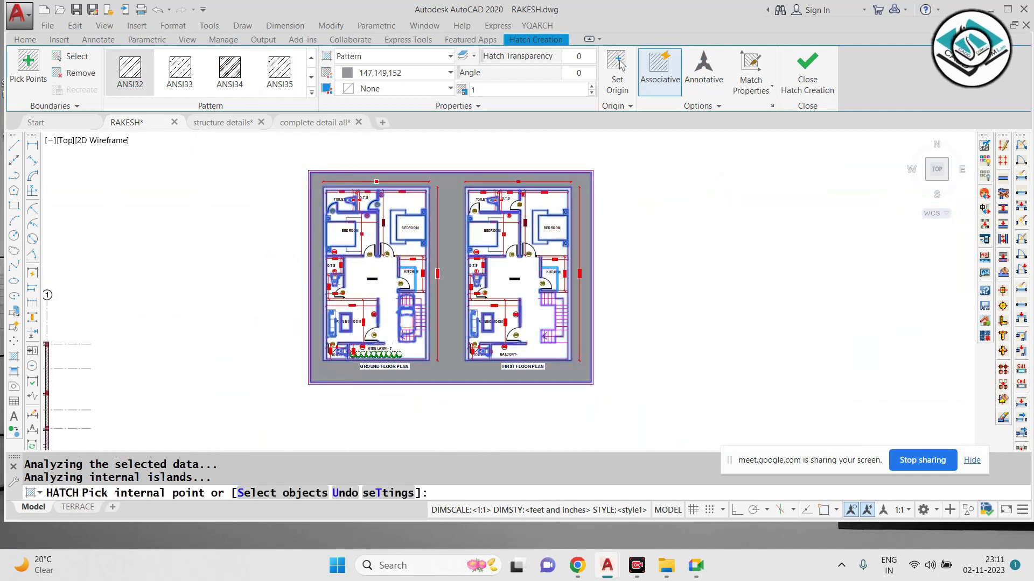
Step: Leave the Hatch command and erase the new hatch around the two plans
key(Escape)
drag(451, 229, 448, 205)
text(E)
key(Return)
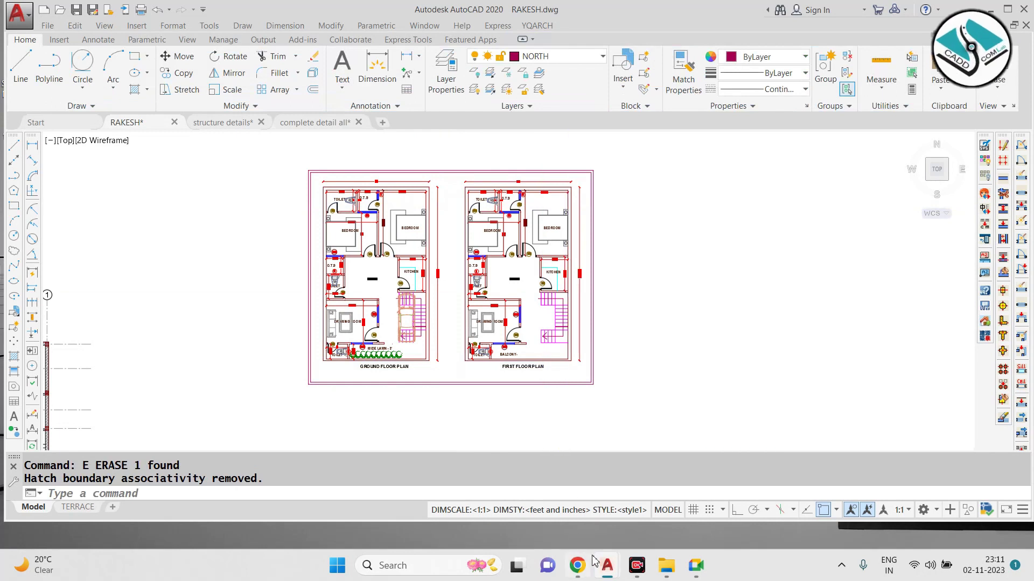
Step: Switch to WhatsApp in Chrome, download the reference house plan image from the chat and open it
click(577, 565)
click(104, 13)
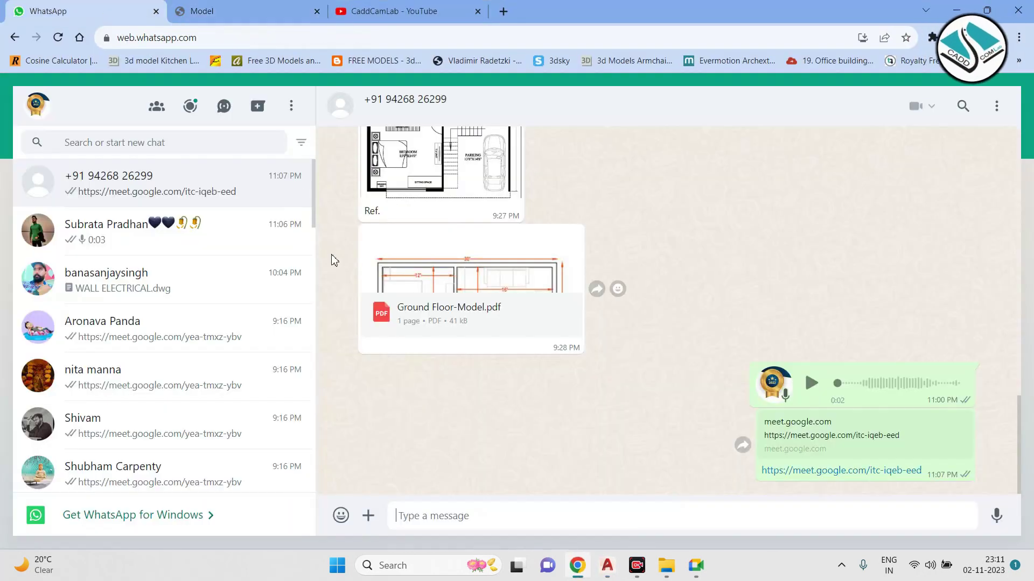
scroll(330, 258, up, 3)
click(507, 200)
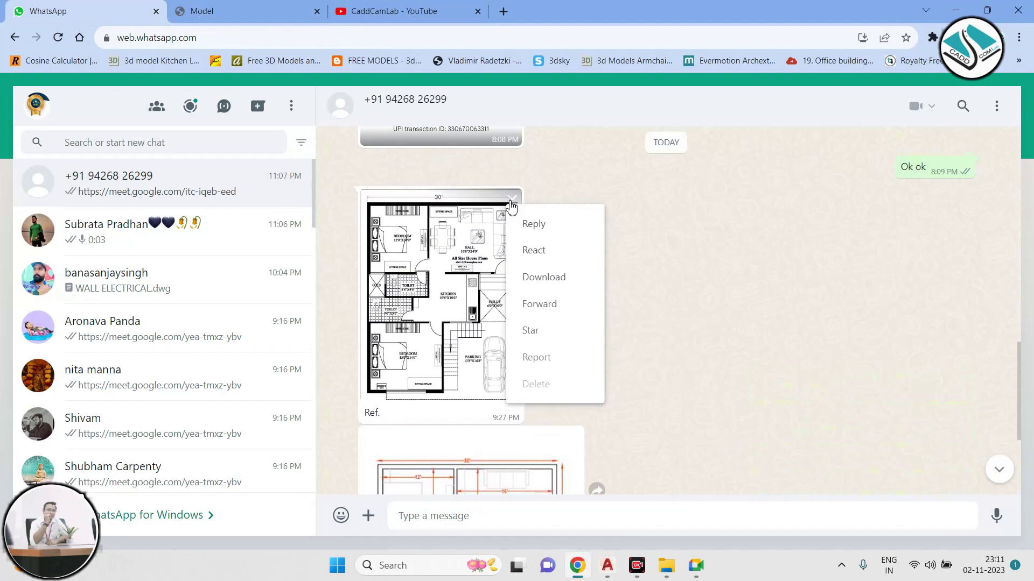
click(538, 280)
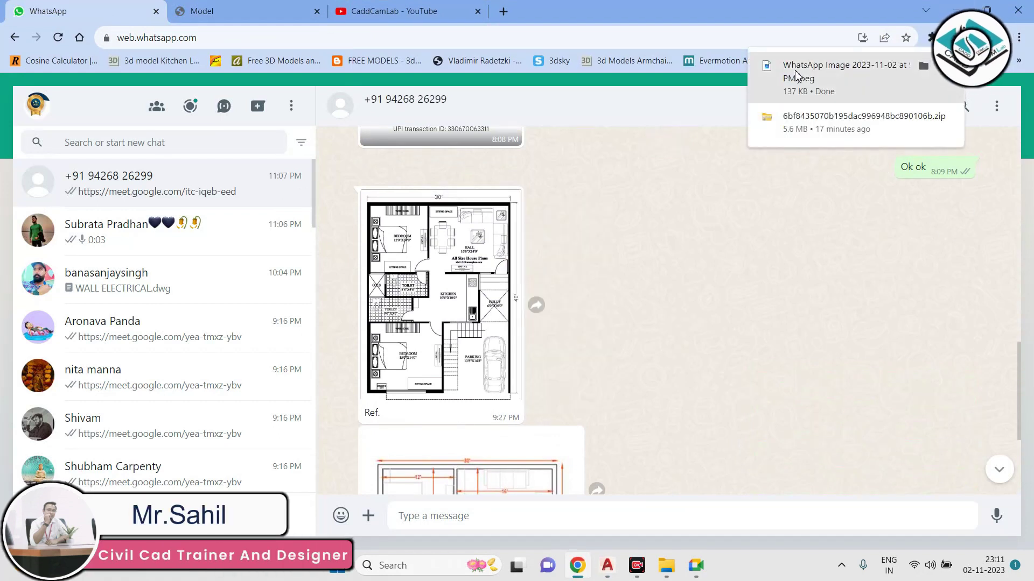
click(795, 69)
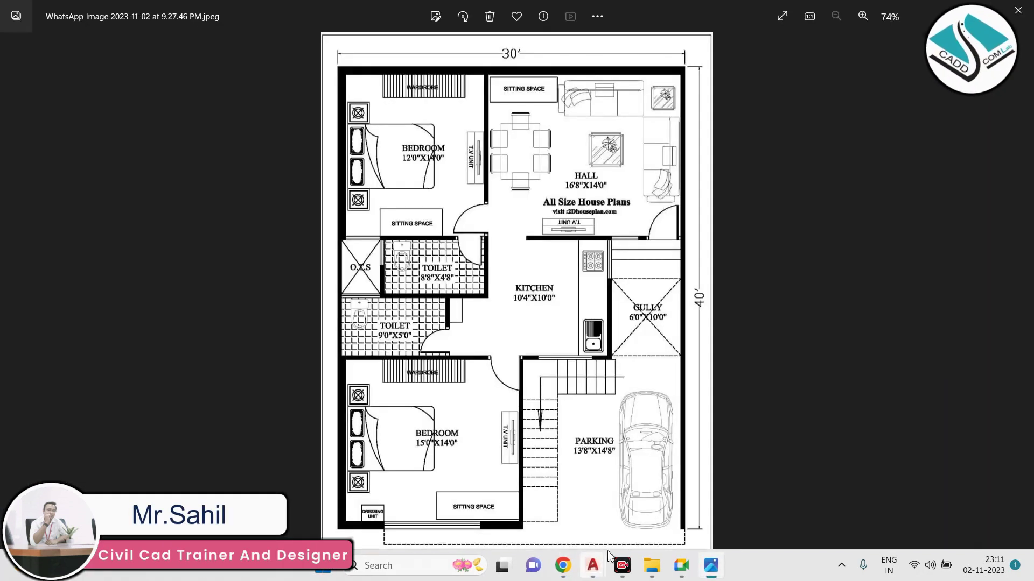
Step: Share the entire screen in the Google Meet call and return to the reference plan image
click(689, 569)
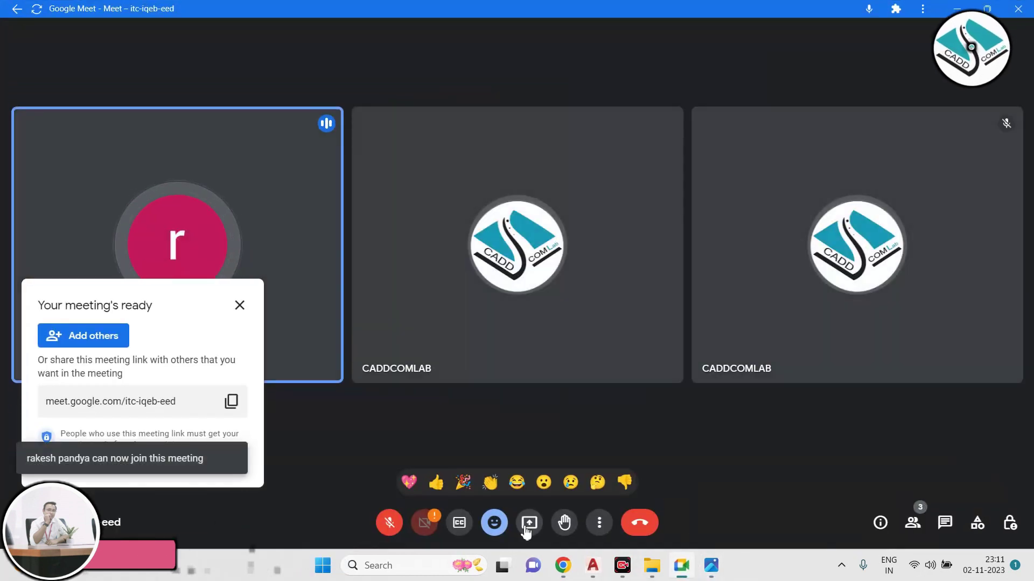
click(657, 84)
click(487, 135)
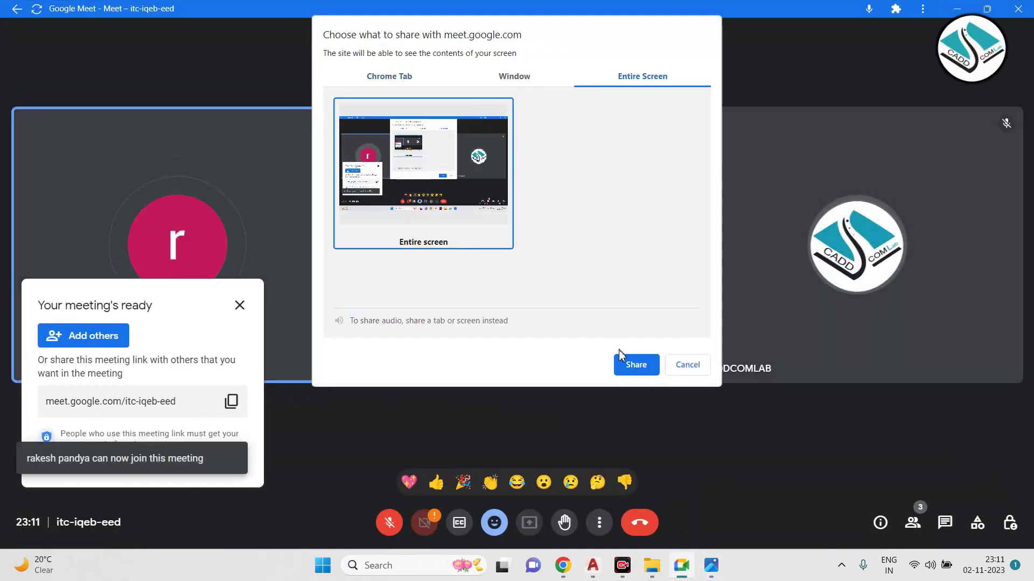
click(628, 363)
key(alt+Tab)
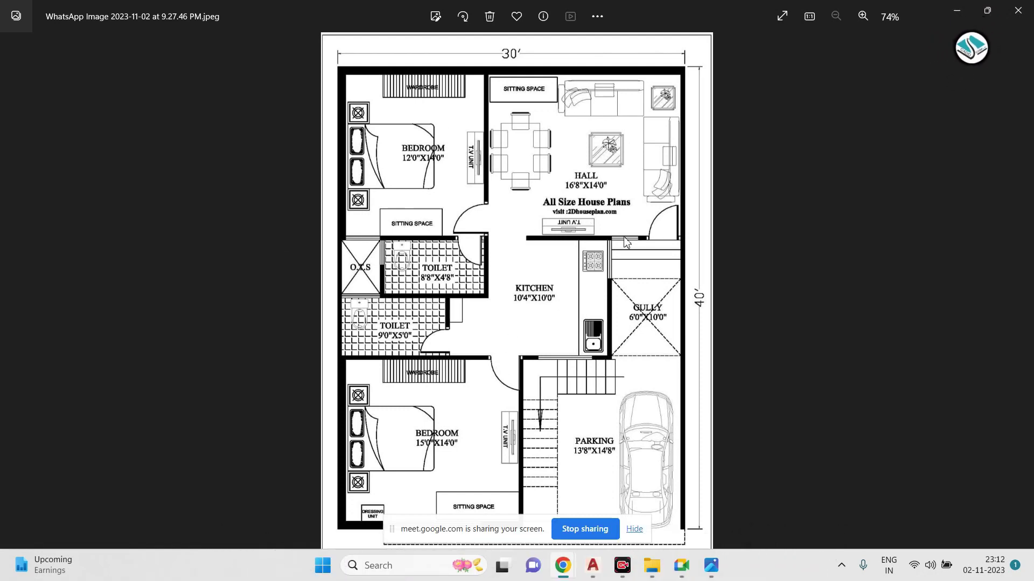
Step: Close the reference image, switch to AutoCAD and look over the floor plans and the full drawing extents
click(1018, 11)
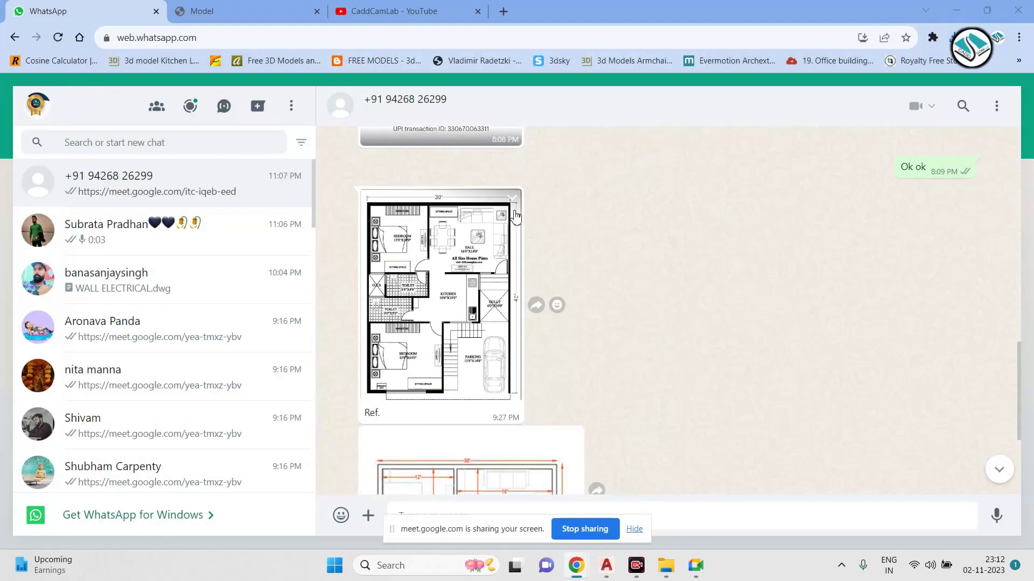
key(alt+Tab)
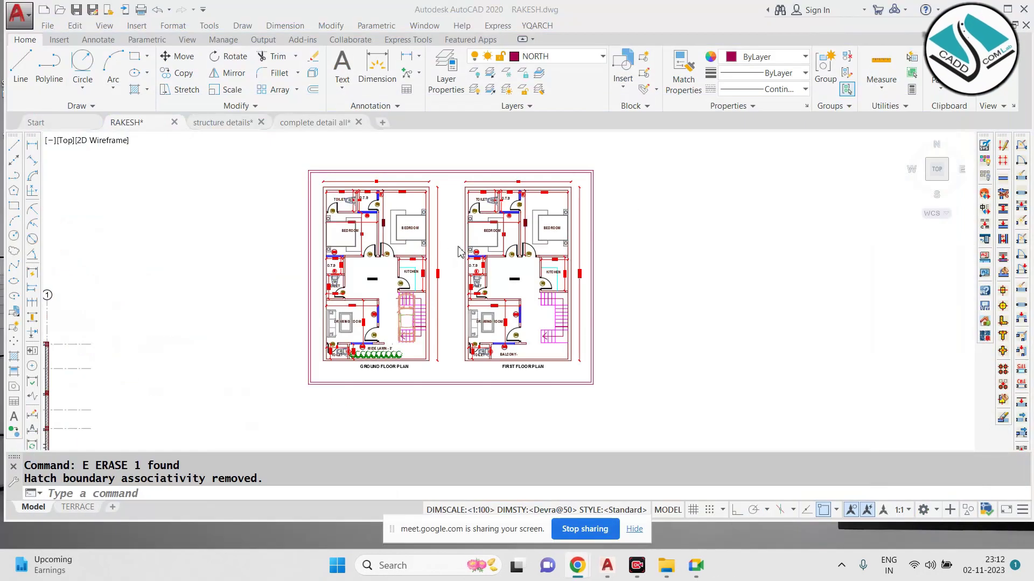
scroll(473, 253, down, 2)
scroll(438, 245, up, 4)
scroll(438, 245, up, 3)
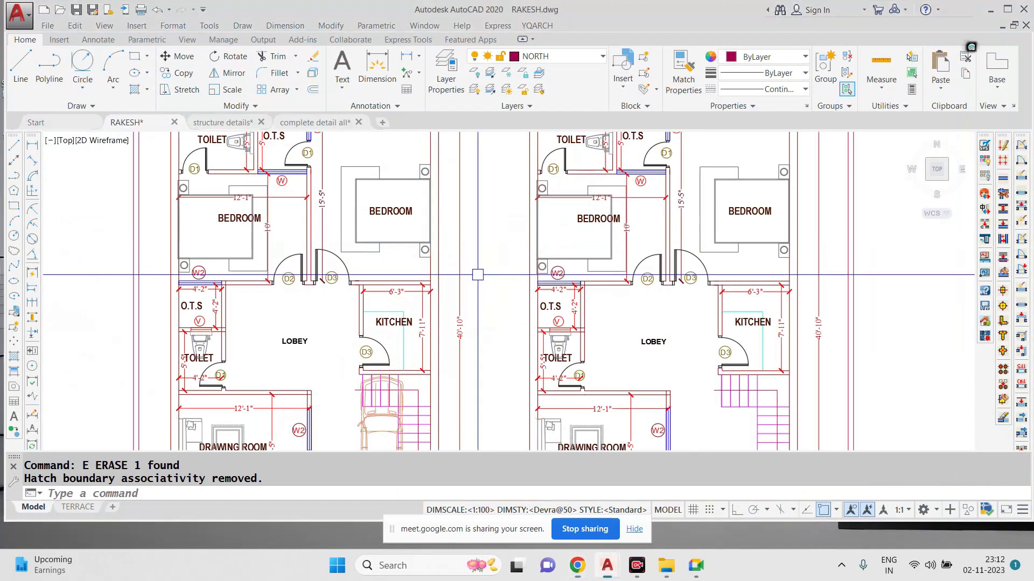
key(Escape)
scroll(473, 275, down, 5)
scroll(377, 323, up, 6)
scroll(376, 377, down, 5)
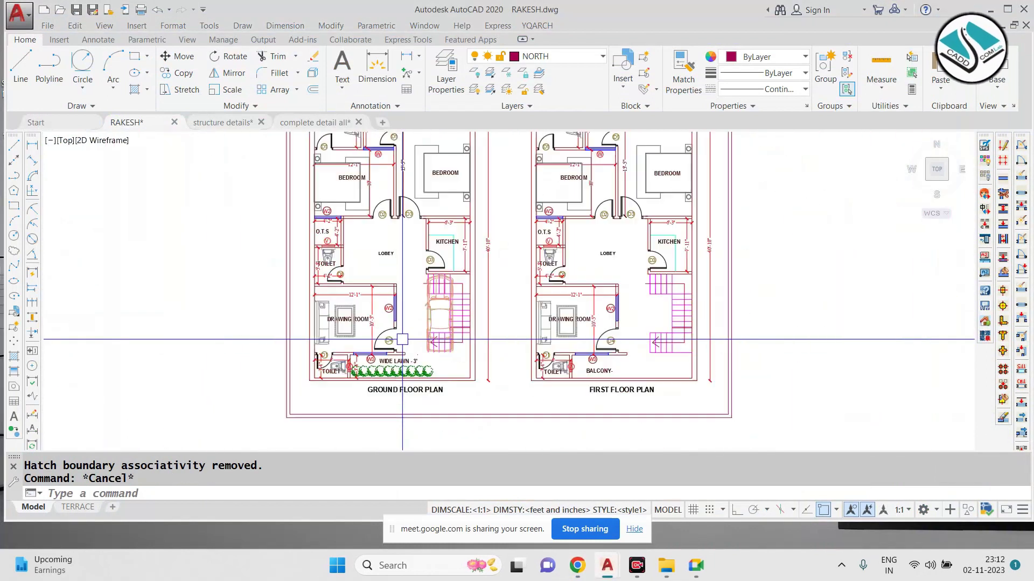
middle_click(442, 317)
scroll(429, 318, up, 10)
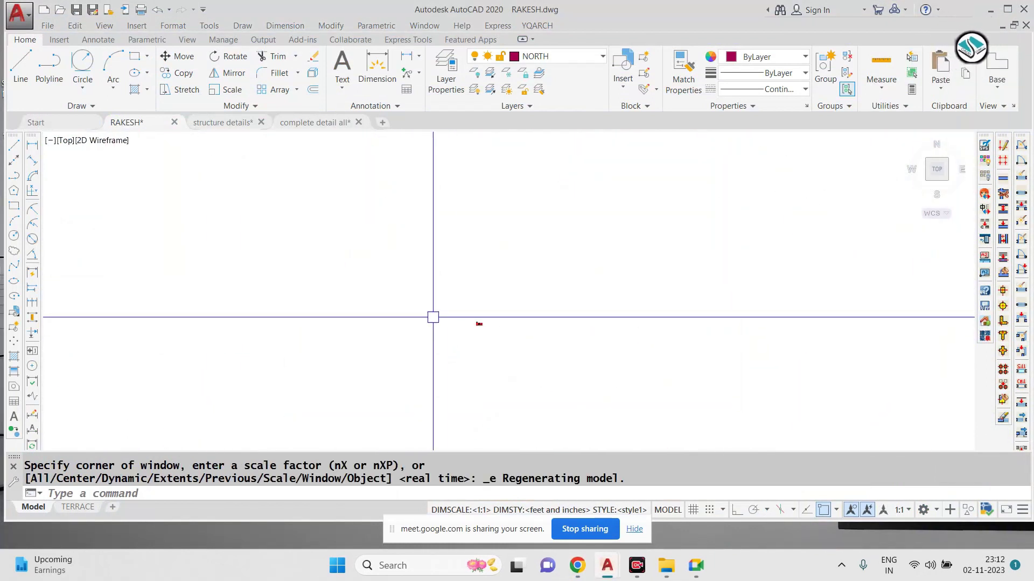
scroll(437, 268, down, 5)
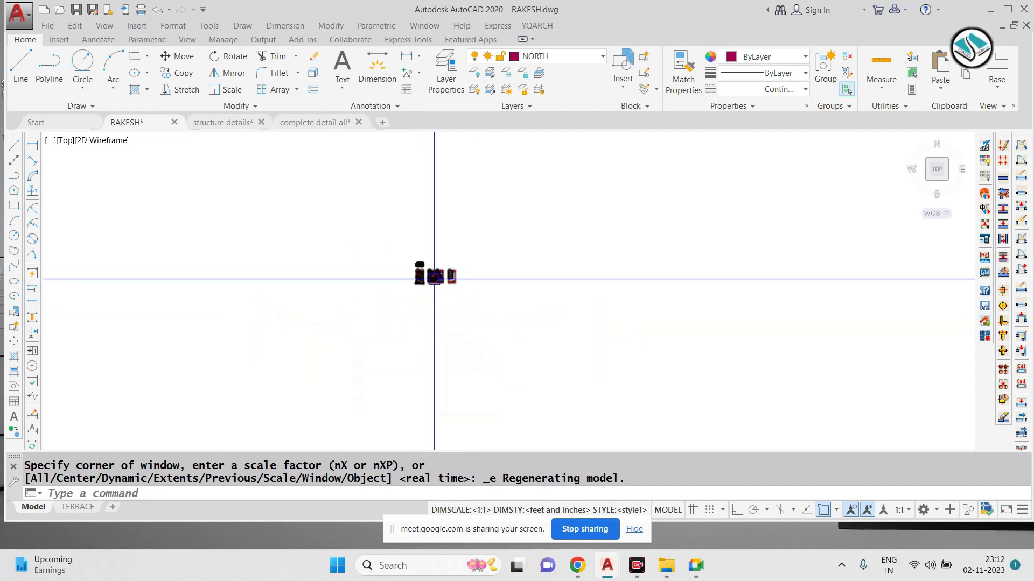
Step: Undo the last view change and erase the double border frame around the two floor plans
key(ctrl+z)
click(615, 161)
click(581, 191)
text(e)
key(Return)
Step: Move the whole first floor plan farther away from the ground floor plan
click(635, 162)
click(450, 377)
middle_drag(450, 376, 360, 372)
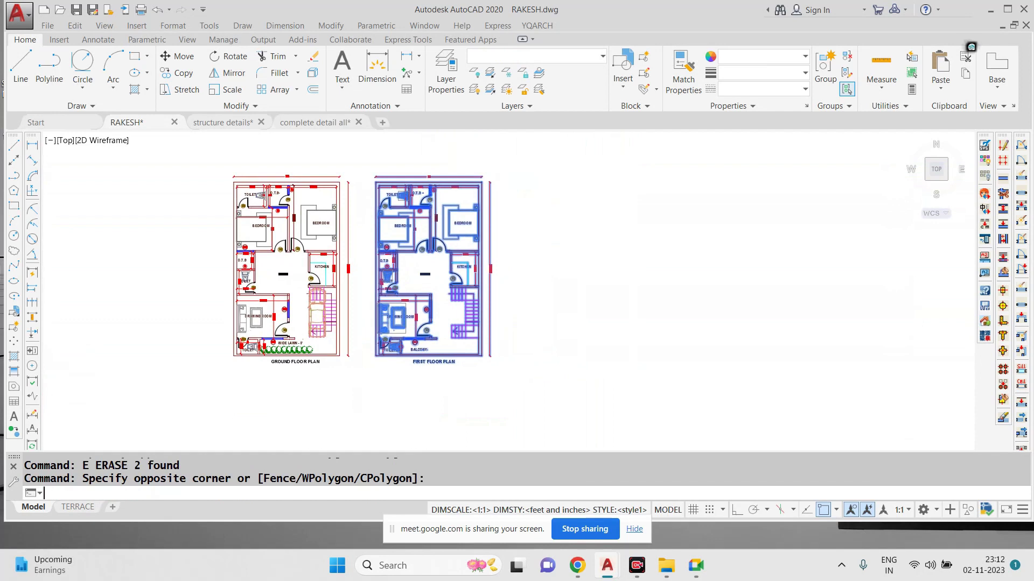
text(m)
key(Return)
click(407, 330)
scroll(406, 330, up, 2)
scroll(555, 327, down, 4)
key(Escape)
Step: Copy the complete ground floor plan into the empty area above the two original plans
click(509, 214)
click(355, 369)
text(co)
key(Return)
click(380, 358)
middle_drag(461, 264, 407, 408)
click(481, 333)
key(Escape)
Step: Hide all dimensions similar to the toilet's 7'-1" dimension in the copied ground floor plan only, excluding both original plans
scroll(378, 207, up, 10)
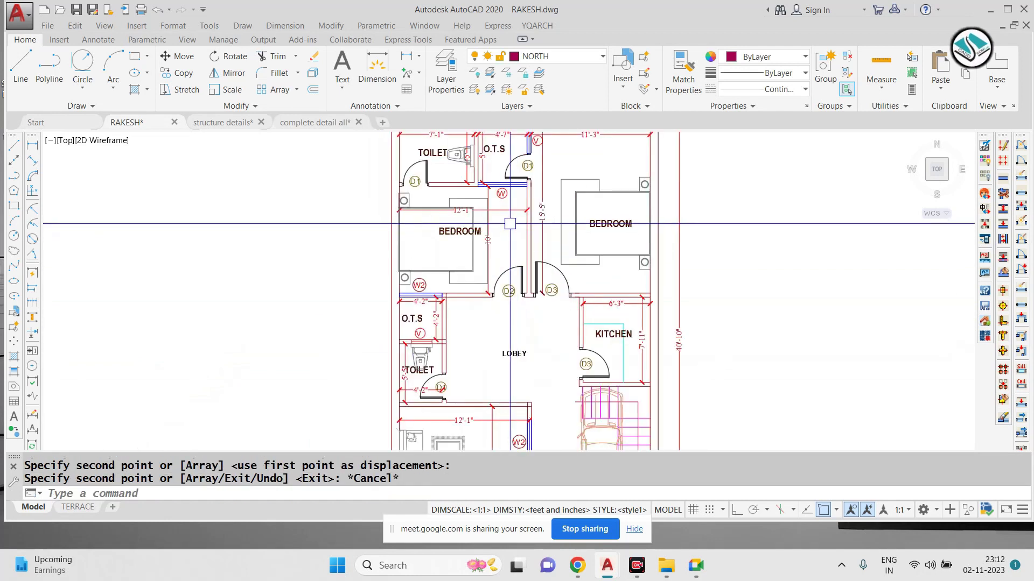
click(378, 209)
right_click(379, 209)
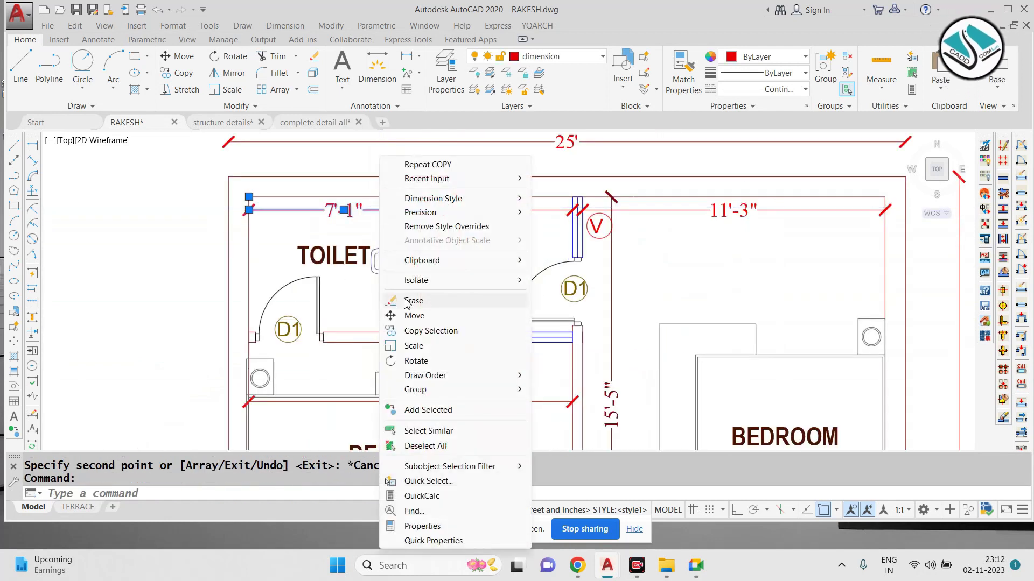
click(429, 431)
scroll(594, 232, down, 10)
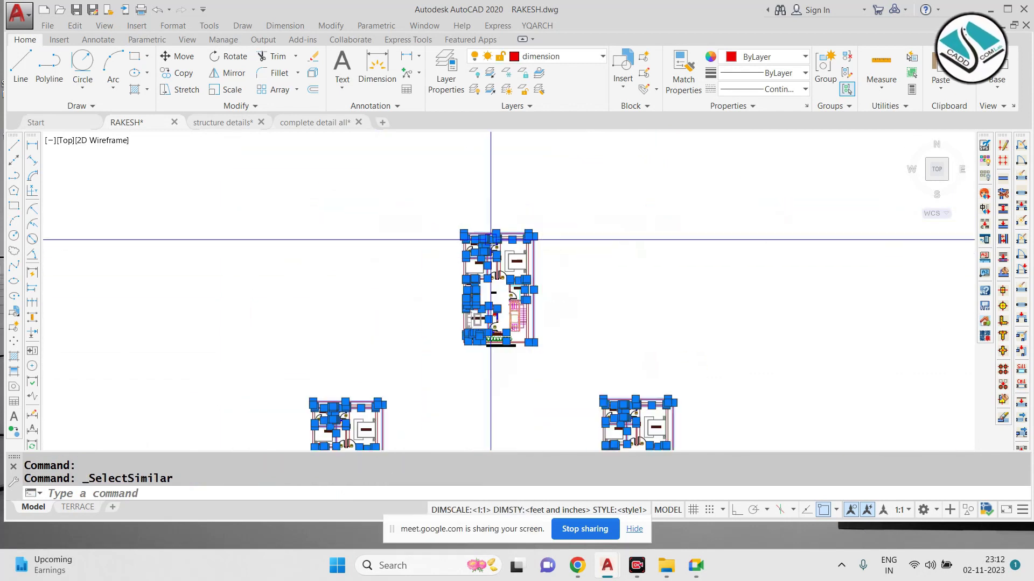
shift+click(627, 243)
shift+click(344, 392)
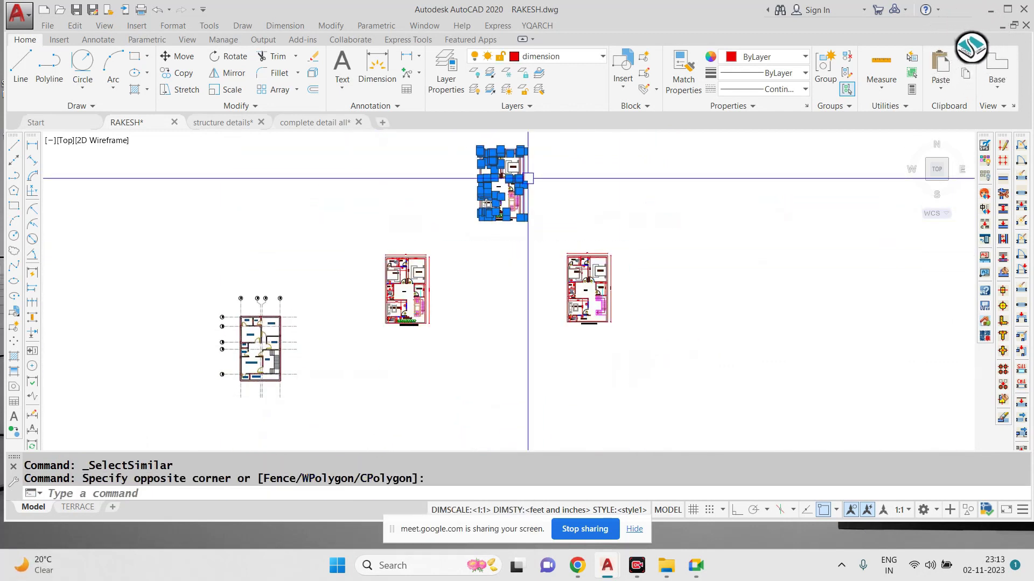
scroll(527, 172, up, 5)
right_click(478, 157)
mouse_move(592, 281)
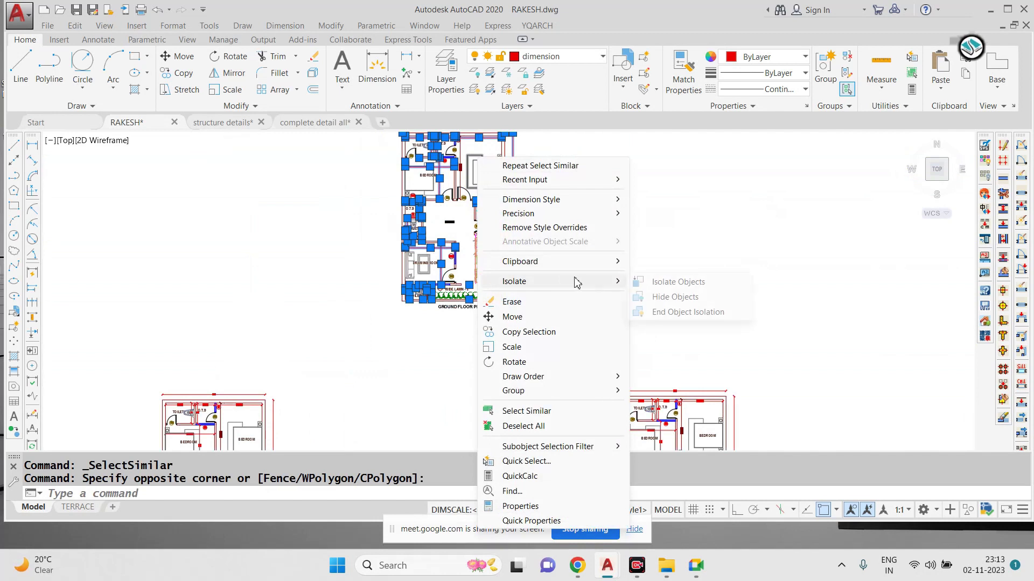
click(659, 297)
Step: Hide the remaining vertical 15'-5" bedroom dimension in the copied ground floor plan
scroll(427, 163, up, 5)
scroll(490, 182, up, 5)
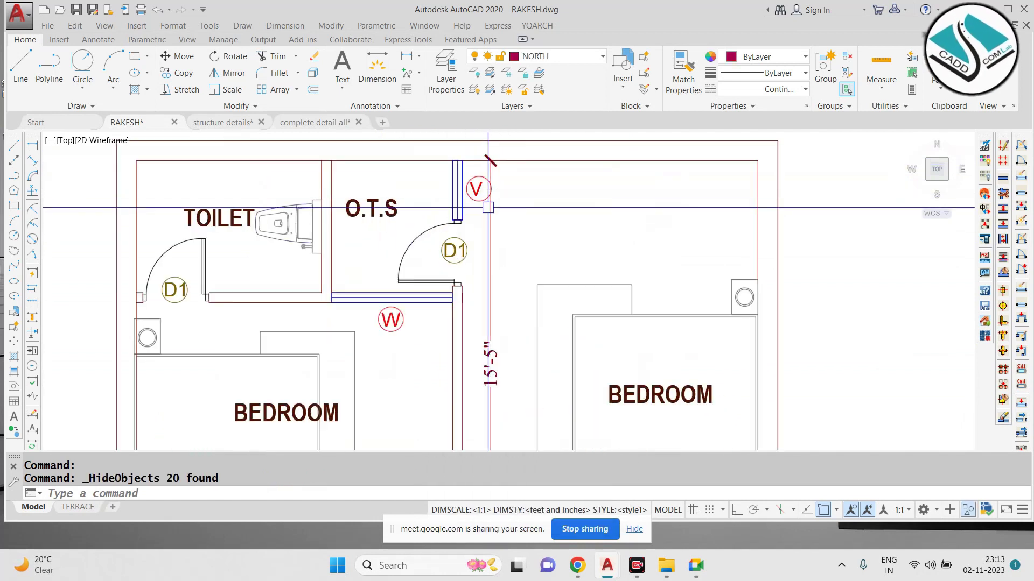
click(490, 182)
scroll(490, 182, down, 5)
right_click(524, 237)
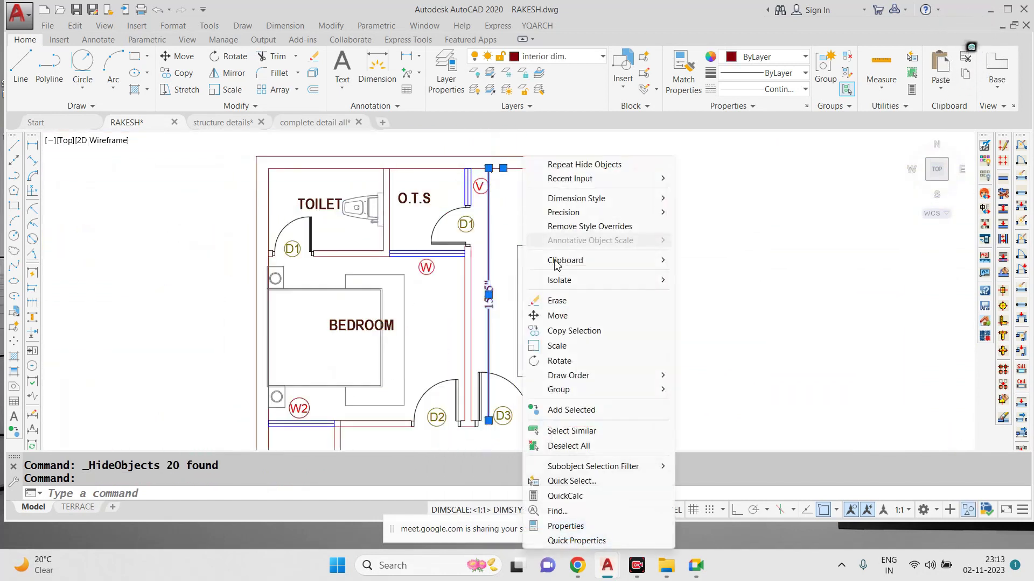
click(700, 295)
Step: Review the copied ground floor plan without dimensions and the neighbouring plan with grid lines, columns and hatched walls
scroll(484, 323, down, 4)
scroll(467, 208, up, 6)
scroll(467, 208, down, 2)
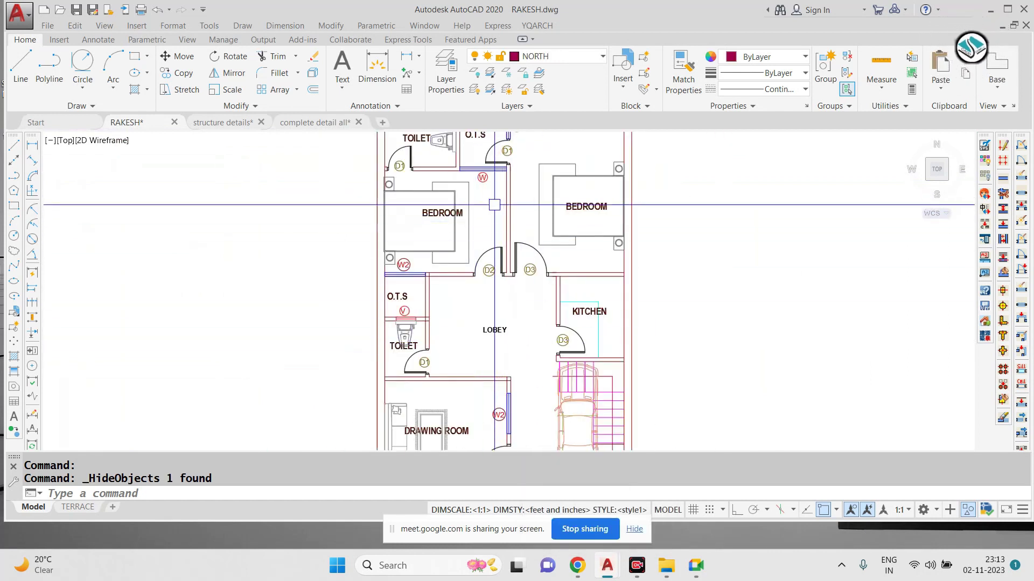
middle_drag(467, 219, 467, 124)
scroll(464, 221, down, 2)
middle_drag(464, 221, 464, 280)
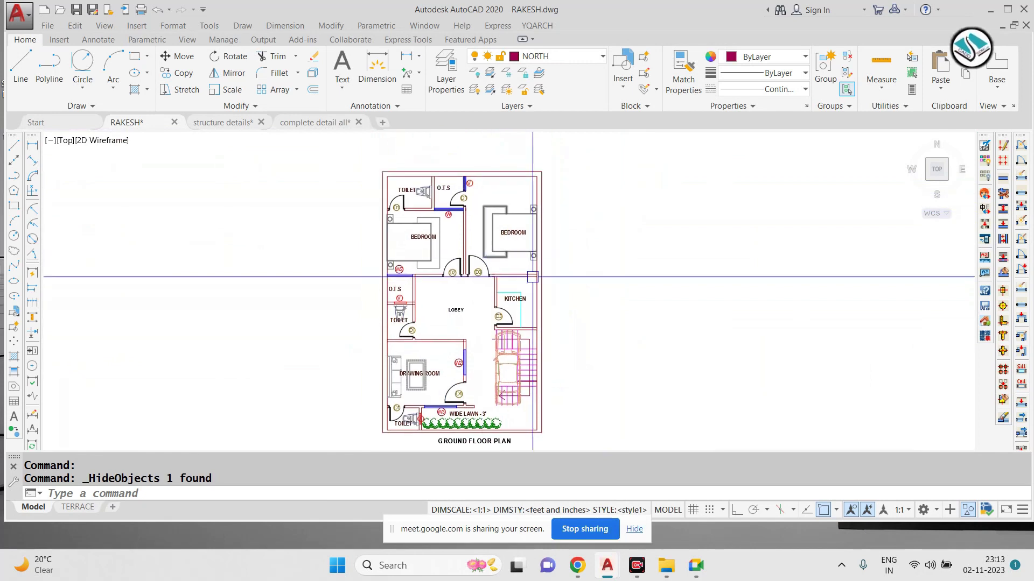
scroll(435, 238, down, 4)
scroll(391, 302, up, 3)
click(434, 236)
scroll(434, 238, down, 2)
key(Escape)
scroll(294, 229, up, 5)
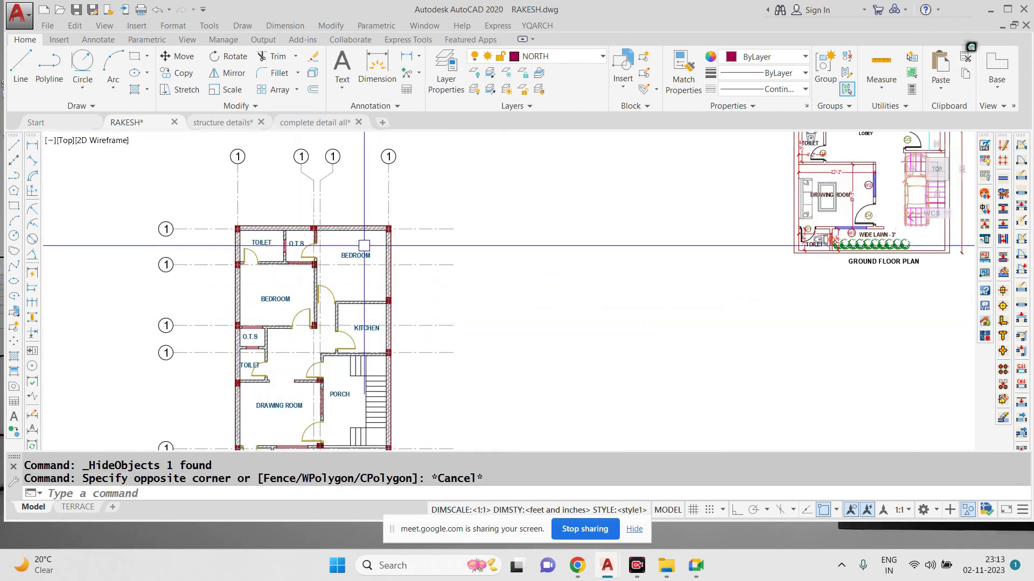
Step: Move the framed sheet containing two floor plans beside the dimension-free ground floor plan copy
scroll(363, 249, down, 6)
middle_drag(364, 400, 419, 321)
click(485, 253)
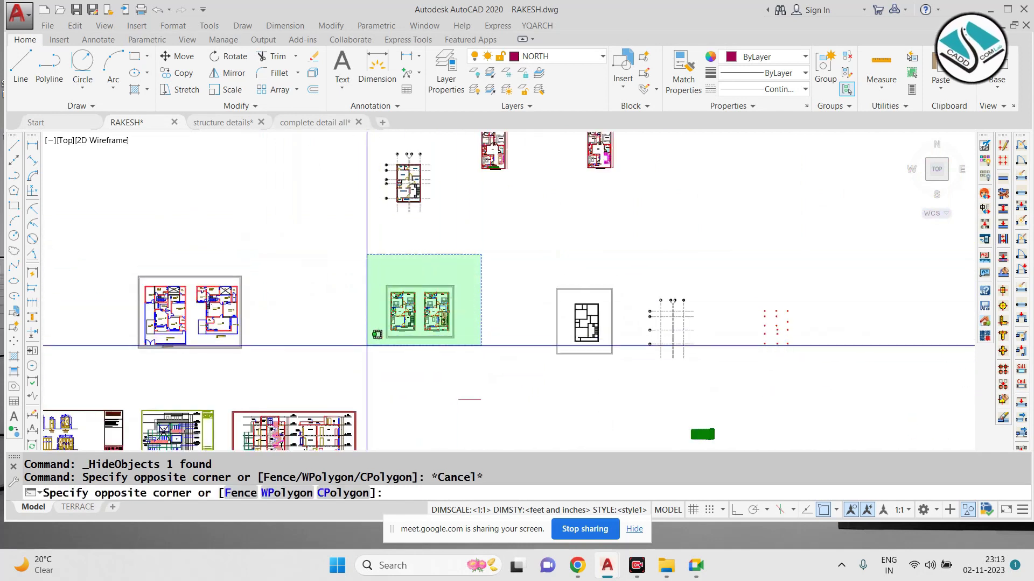
click(375, 344)
text(m)
key(Return)
click(438, 330)
scroll(485, 356, down, 2)
scroll(366, 280, up, 6)
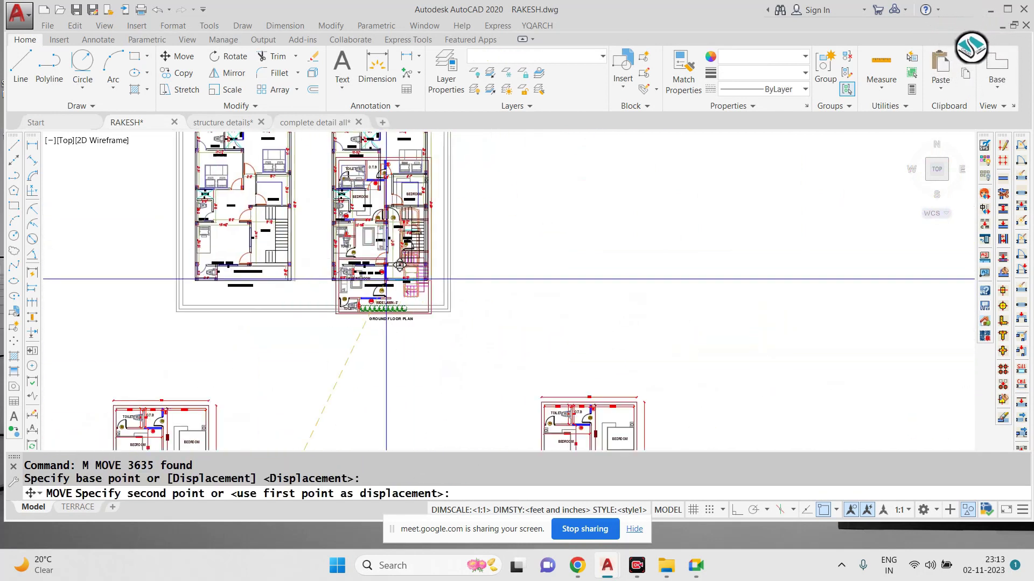
key(Escape)
Step: Compare the column layout in the framed floor plans with the dimension-free ground floor plan beside them
scroll(281, 212, up, 8)
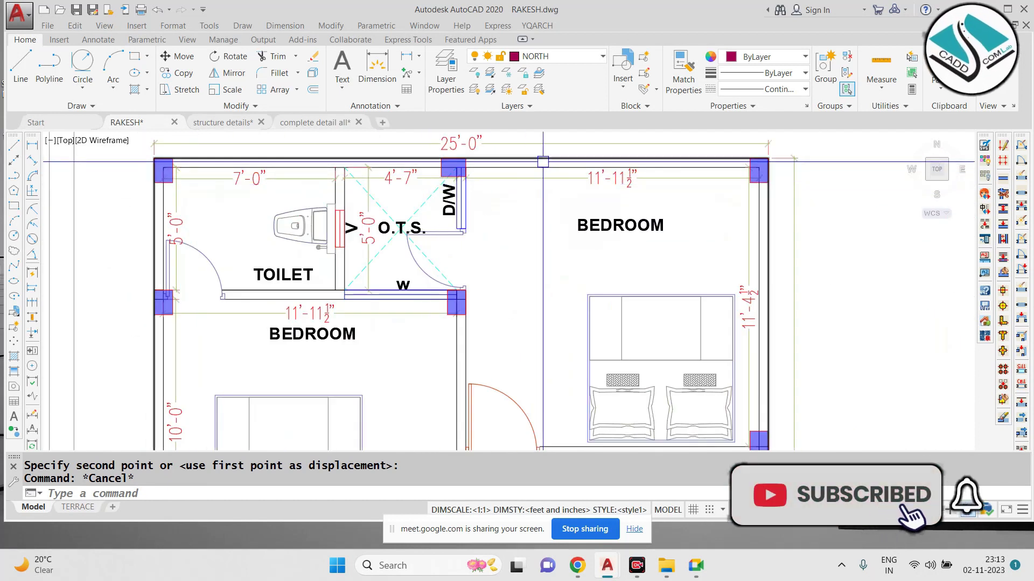
scroll(490, 173, down, 2)
scroll(411, 219, down, 4)
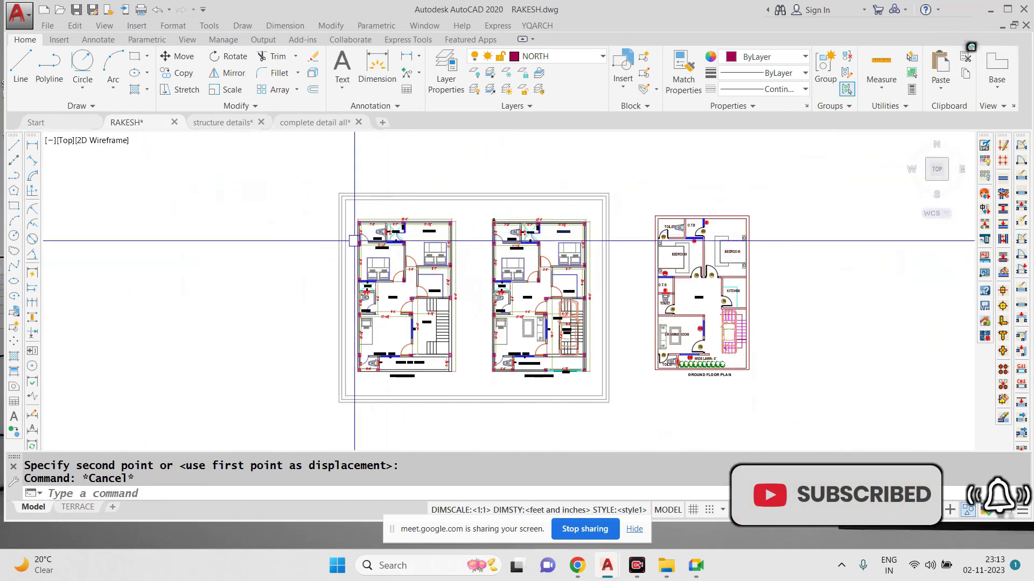
scroll(452, 240, up, 4)
scroll(511, 239, down, 2)
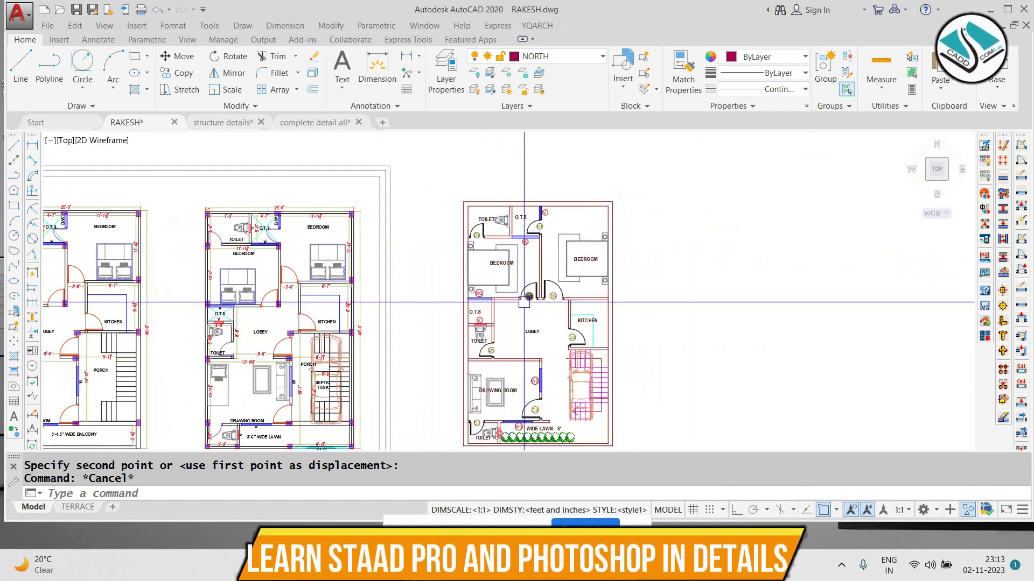
scroll(323, 231, up, 2)
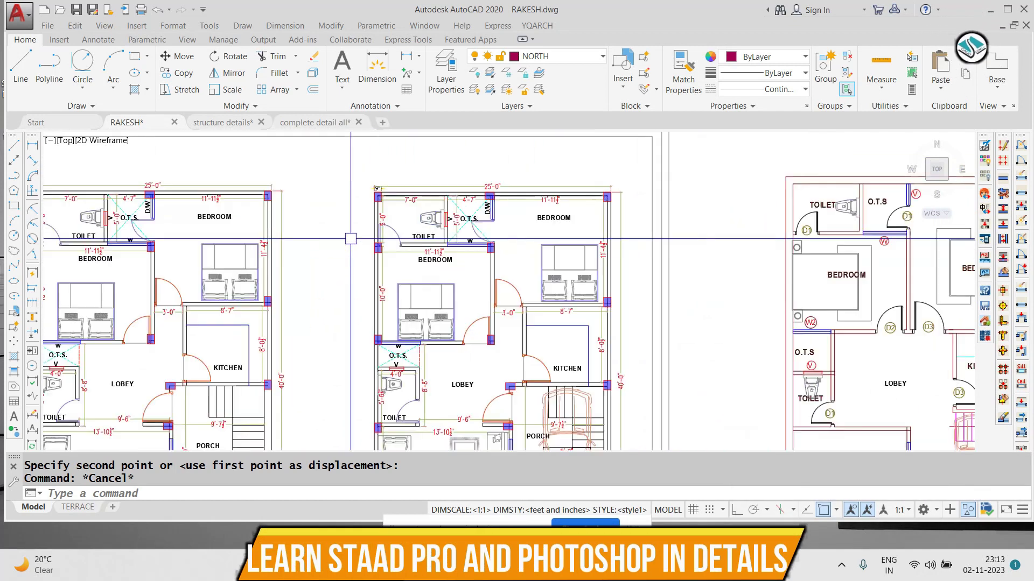
Step: Switch to the structure details drawing and examine the column footing section for a 1 storey (G+0) building
click(226, 123)
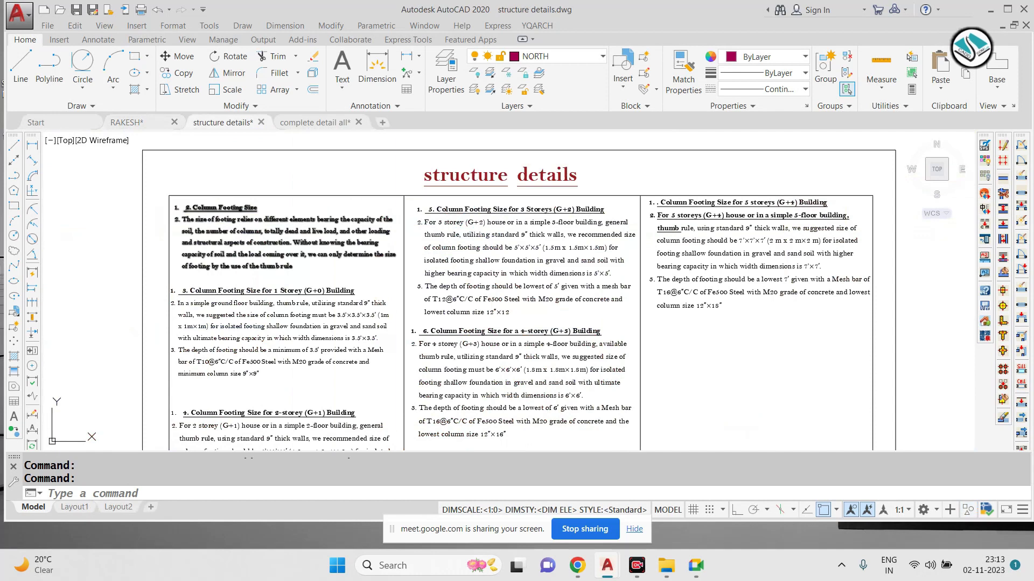
scroll(188, 213, up, 2)
scroll(354, 241, down, 3)
scroll(354, 240, up, 1)
scroll(336, 302, up, 4)
middle_drag(428, 230, 393, 251)
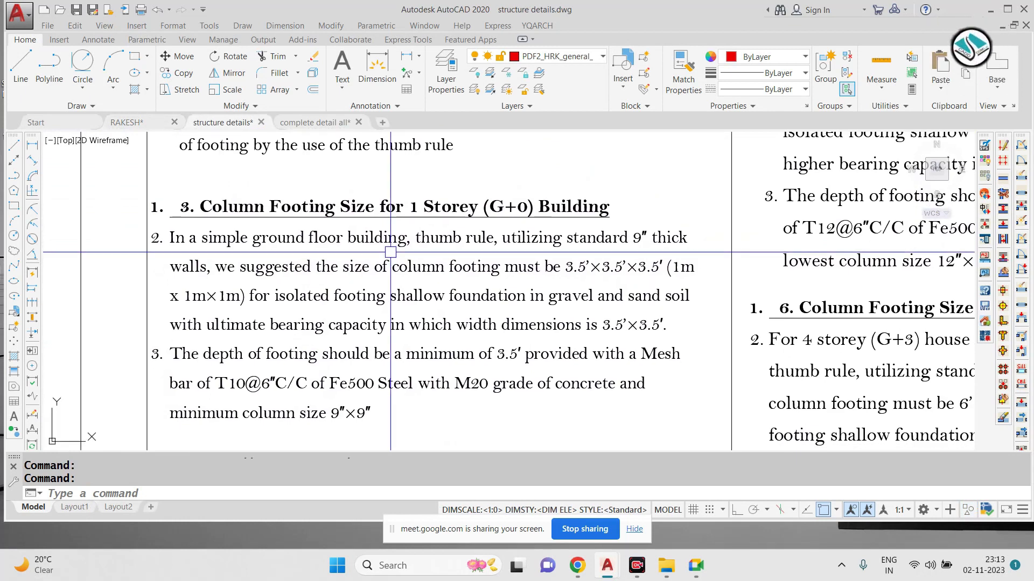
Step: Open Notepad with enlarged text and replace the existing notes with the column sizes "1- 9X9" and "12X12"
click(446, 574)
text(NOTE)
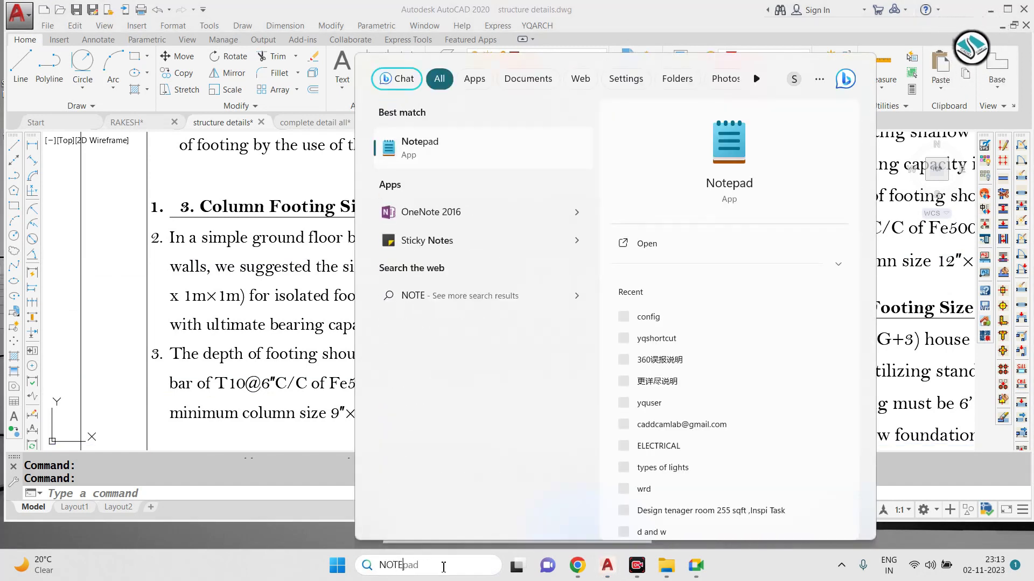
click(441, 149)
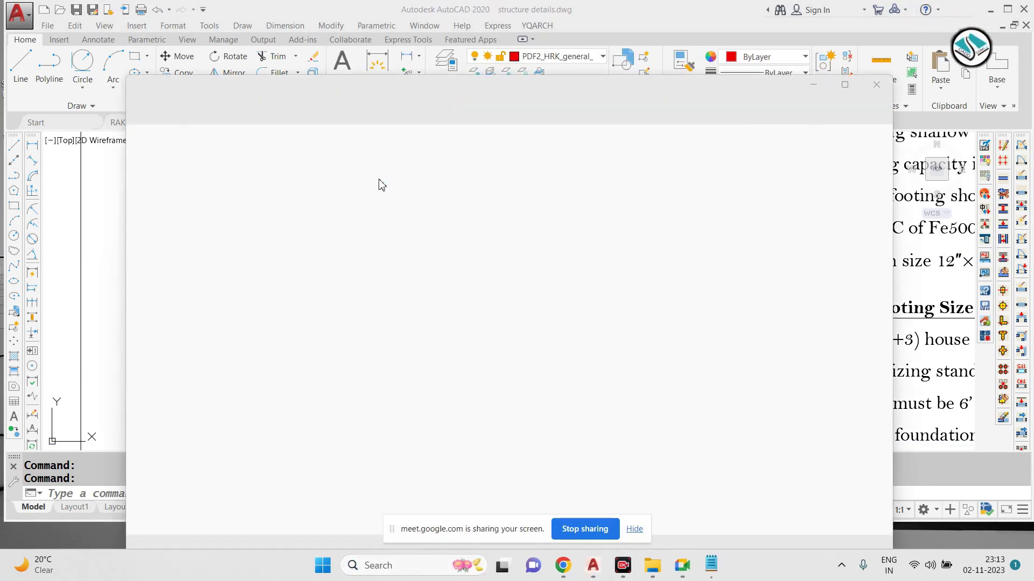
ctrl+scroll(342, 254, up, 5)
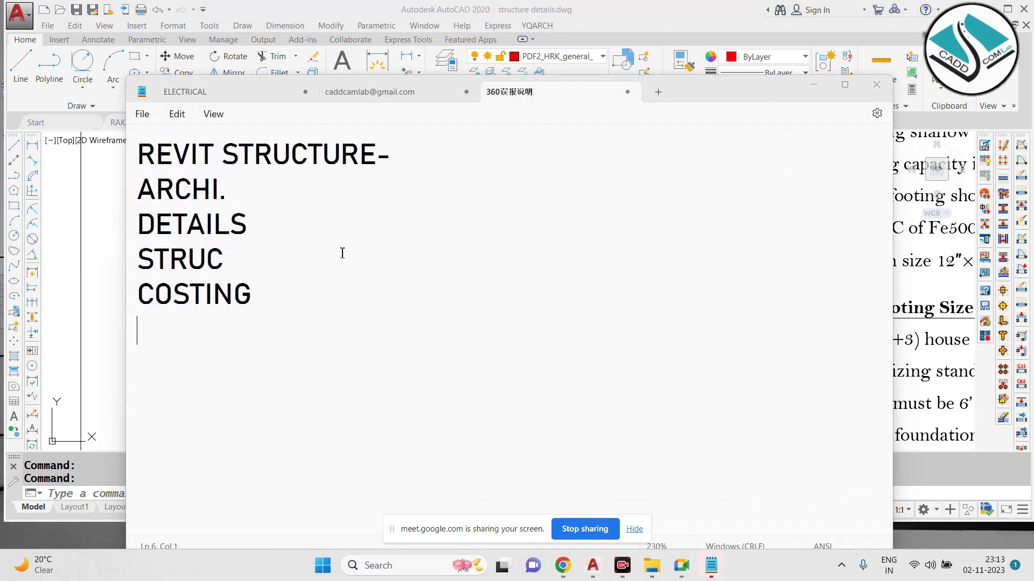
key(ctrl+a)
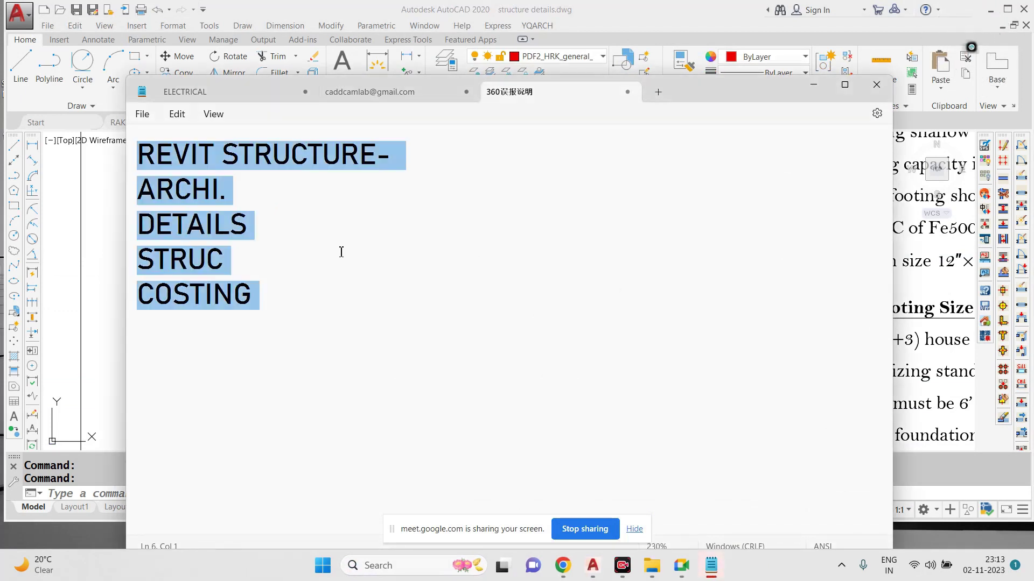
key(Delete)
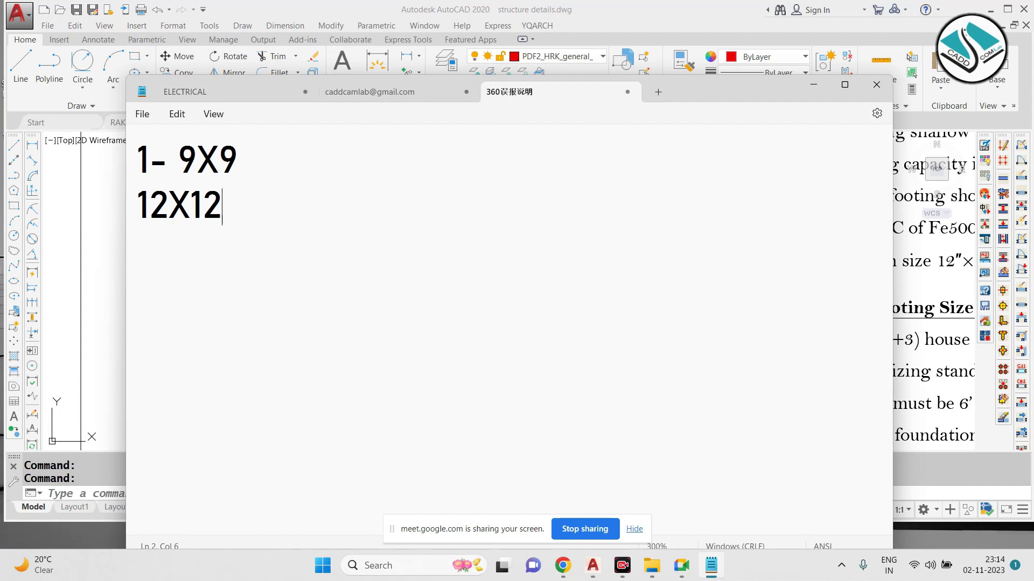
Step: Replace the column size notes with "ARC. +STR.", and clear that for a new list entry "1-"
key(ctrl+a)
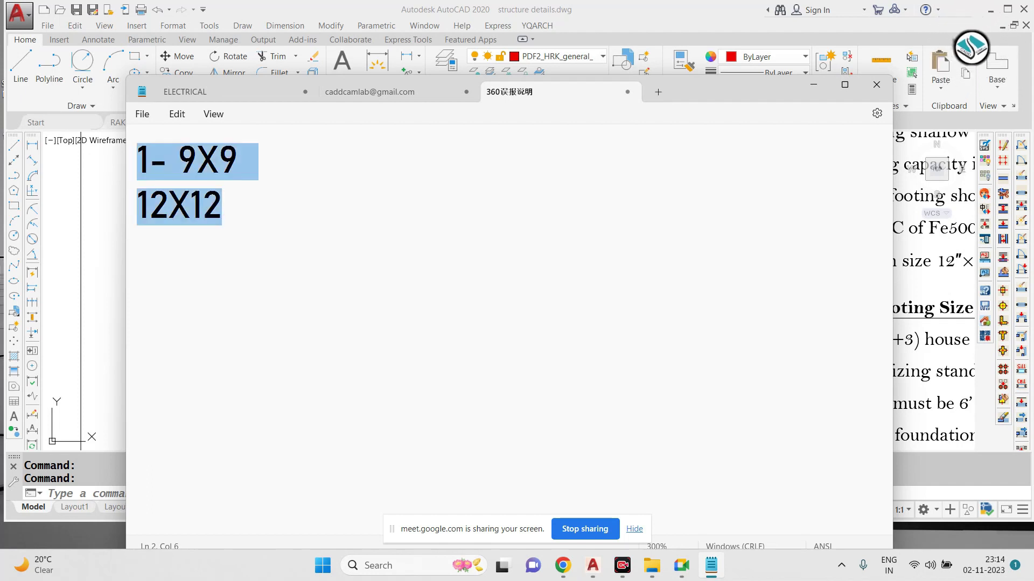
text(1-)
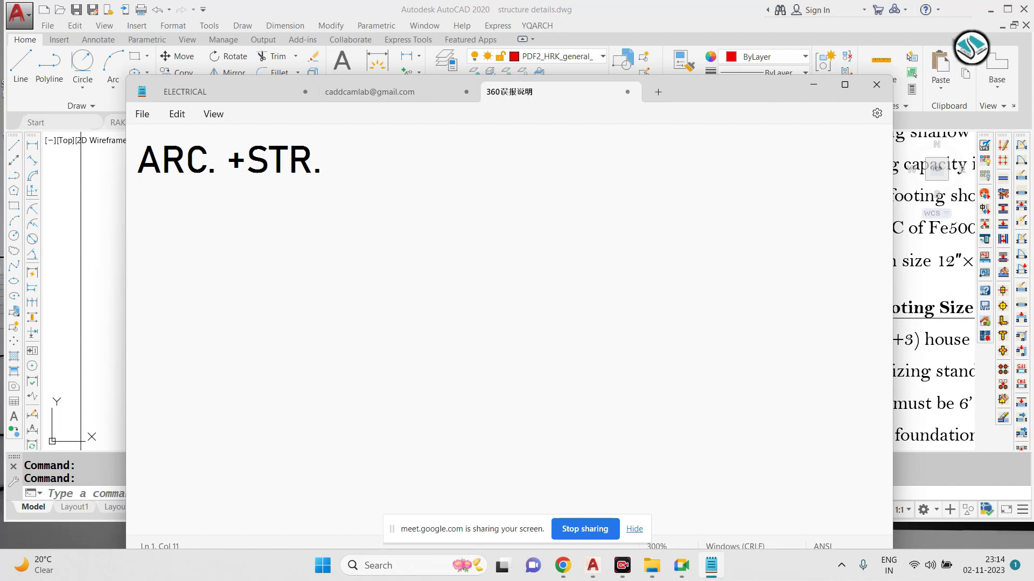
key(ctrl+a)
key(BackSpace)
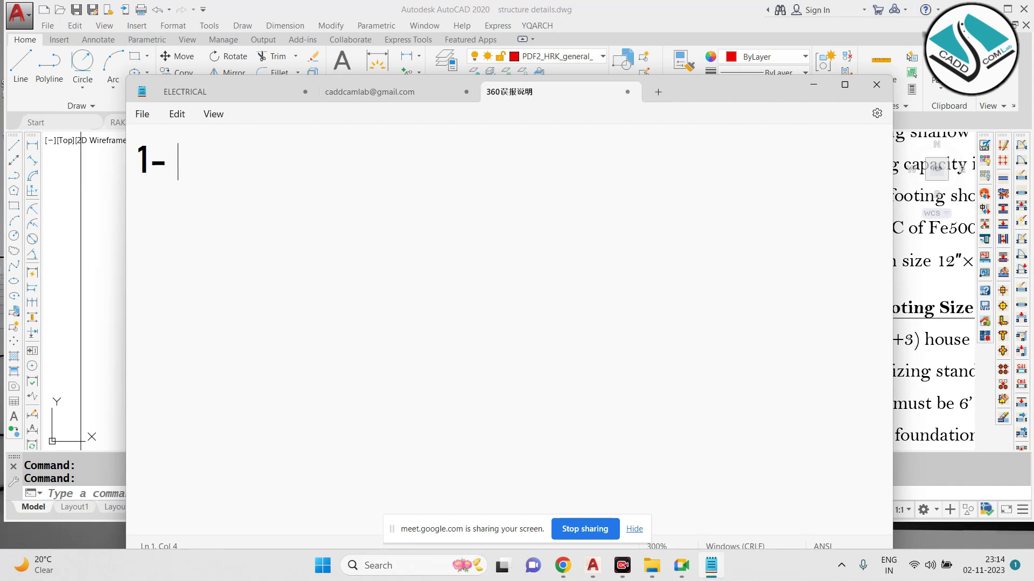
Step: Return to the structure details drawing in AutoCAD and read the suggested column footing size for a 1 storey (G+0) building
click(102, 208)
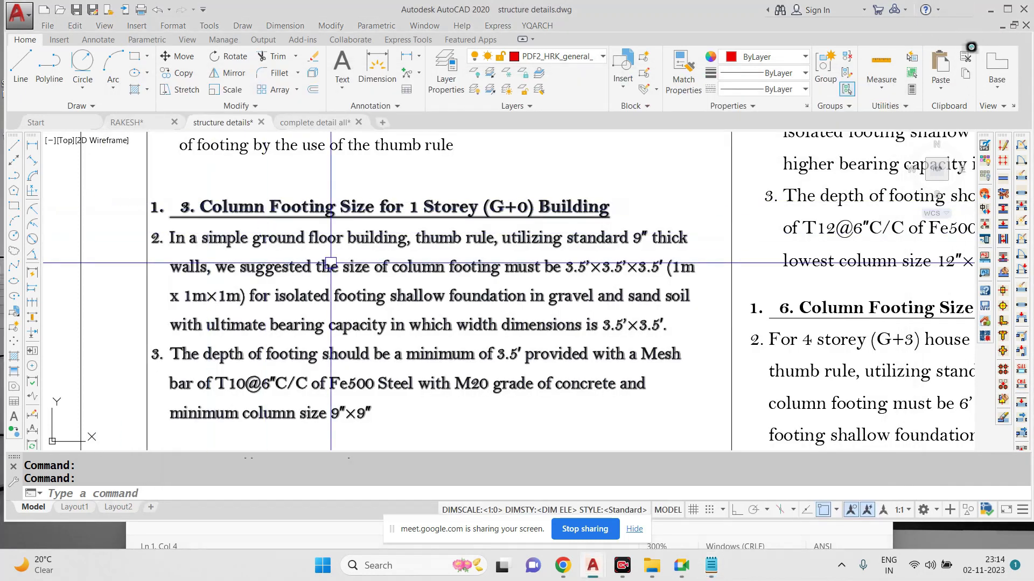
scroll(358, 251, up, 2)
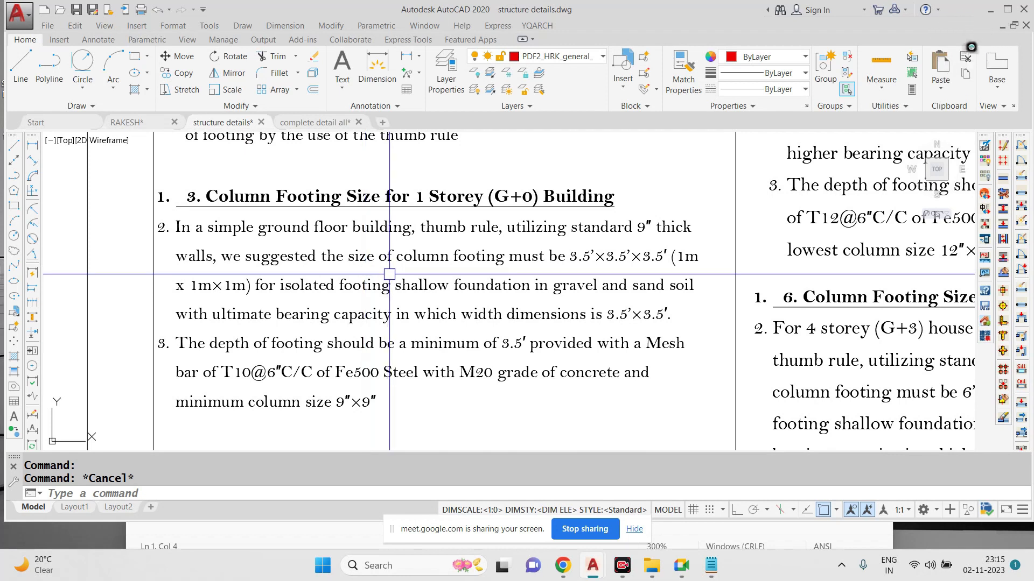
scroll(389, 274, up, 2)
scroll(388, 268, down, 2)
scroll(388, 268, up, 1)
scroll(387, 268, down, 1)
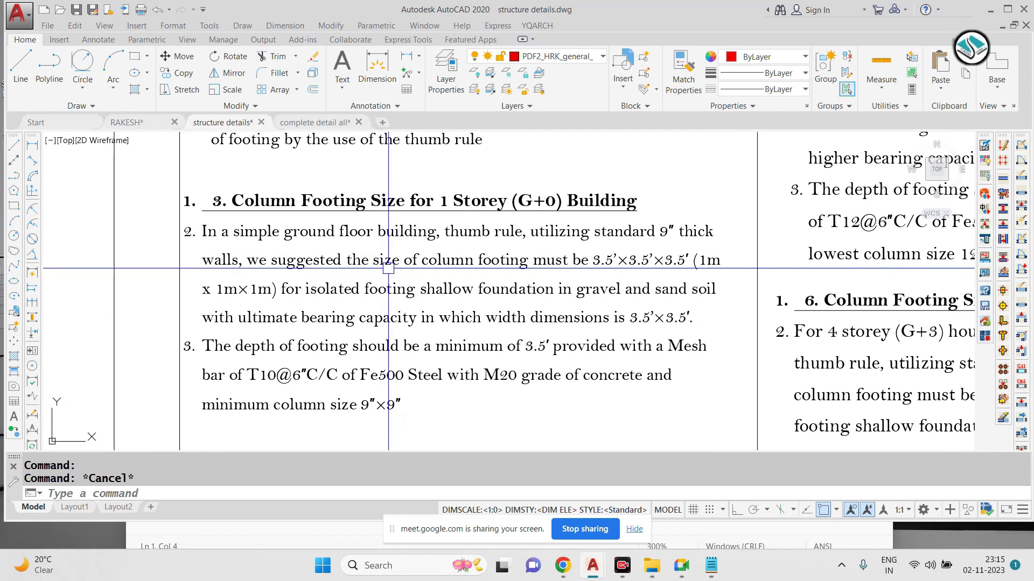
scroll(387, 269, up, 2)
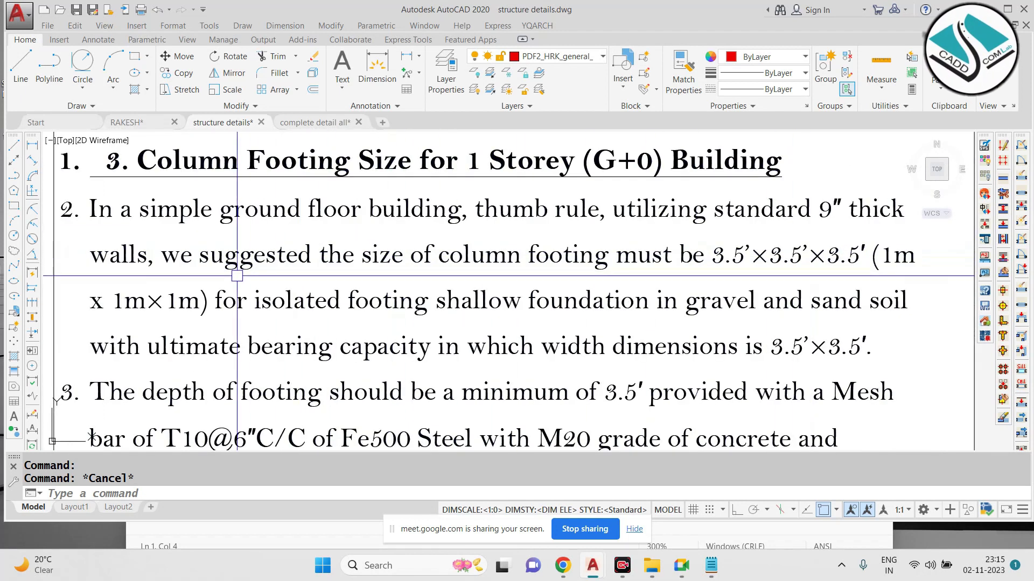
mouse_move(351, 323)
middle_down()
mouse_move(354, 292)
mouse_move(404, 286)
mouse_move(379, 309)
middle_up()
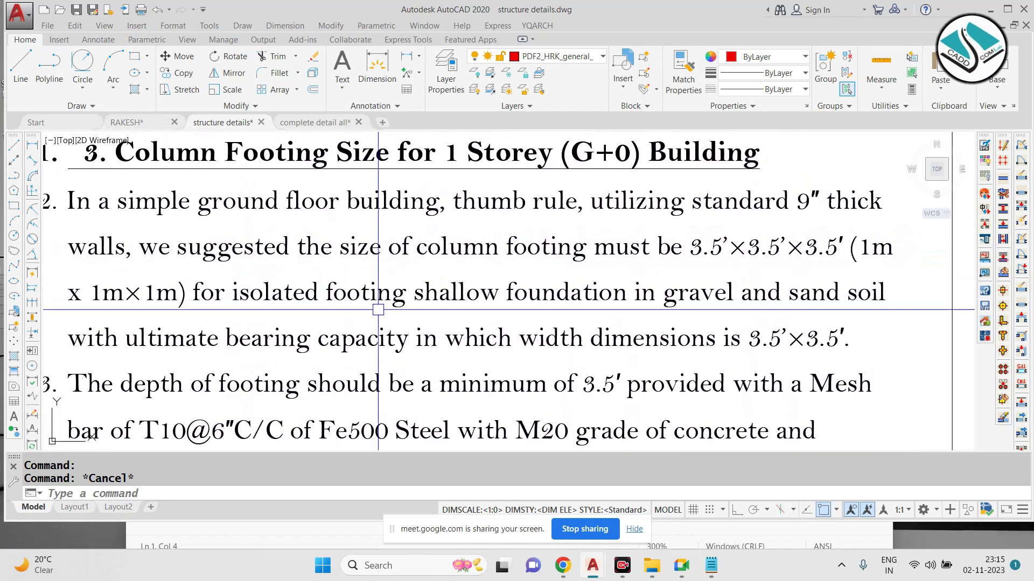
mouse_move(768, 224)
mouse_down()
mouse_move(686, 279)
mouse_move(907, 263)
mouse_up()
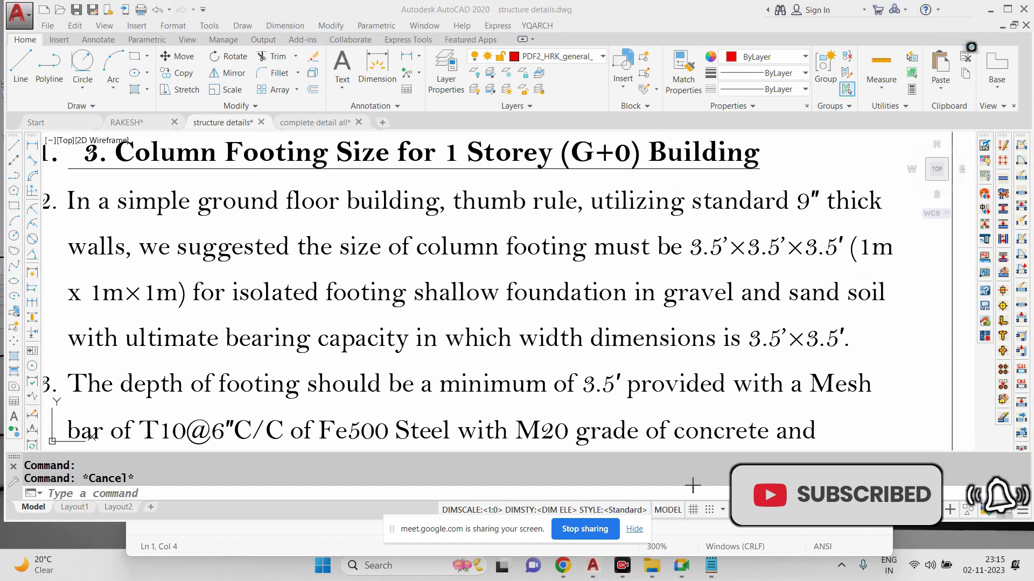
Step: Read the minimum column size given for the 1 storey (G+0) building
scroll(554, 318, down, 5)
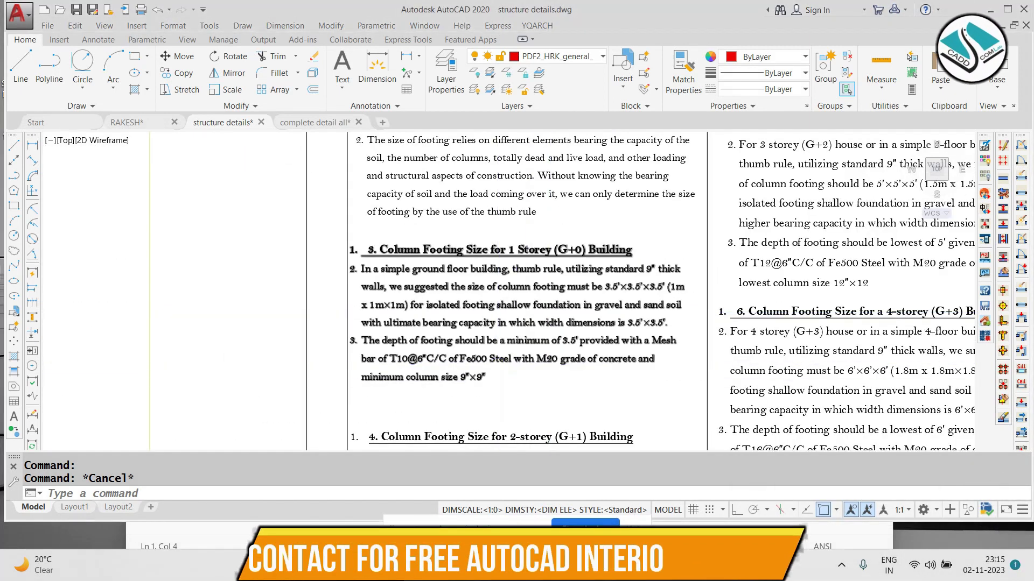
scroll(533, 333, up, 4)
middle_drag(496, 276, 598, 131)
scroll(453, 246, up, 2)
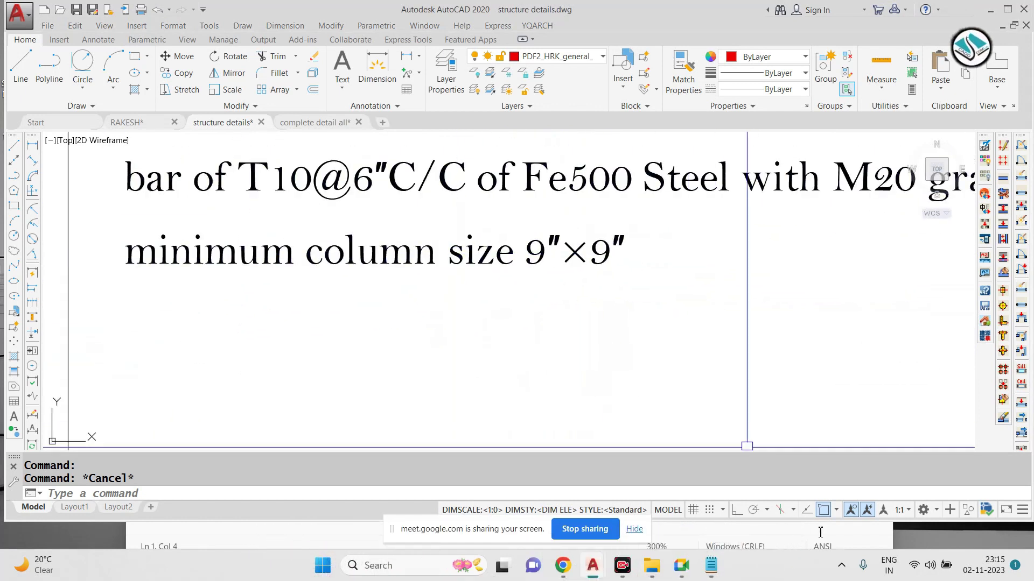
mouse_move(656, 221)
mouse_down()
mouse_move(273, 215)
mouse_move(128, 313)
mouse_move(686, 288)
mouse_up()
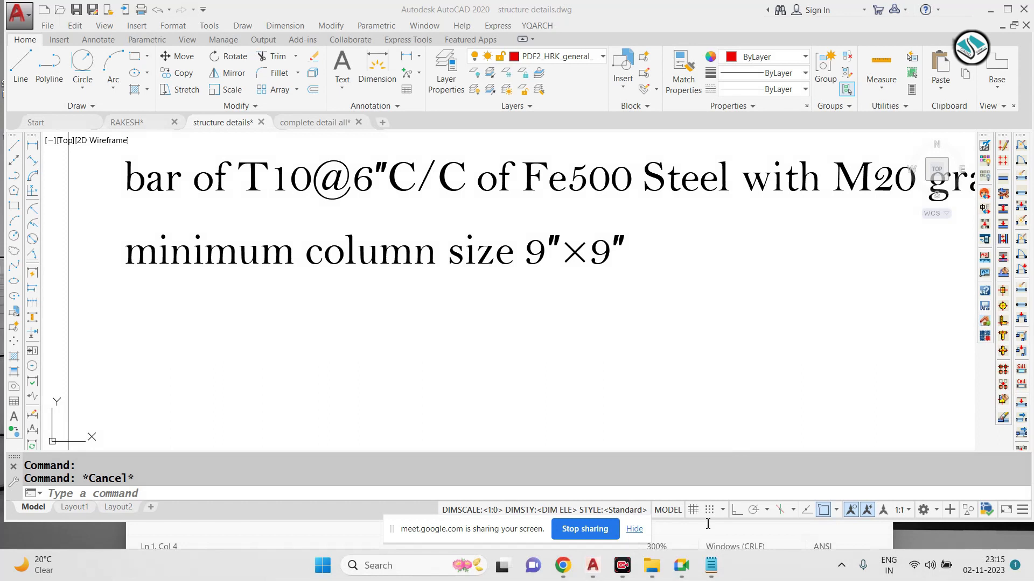
Step: Read the recommended column footing size for the 2-storey (G+1) building
scroll(517, 372, down, 6)
key(Escape)
middle_drag(521, 361, 431, 165)
scroll(467, 231, up, 4)
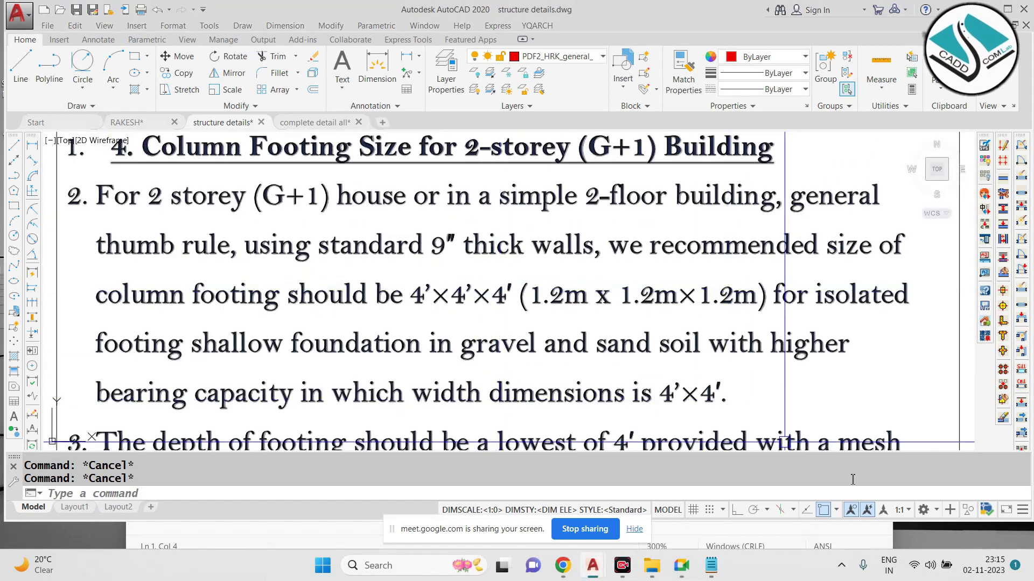
mouse_move(518, 276)
mouse_down()
mouse_move(416, 281)
mouse_move(506, 320)
mouse_up()
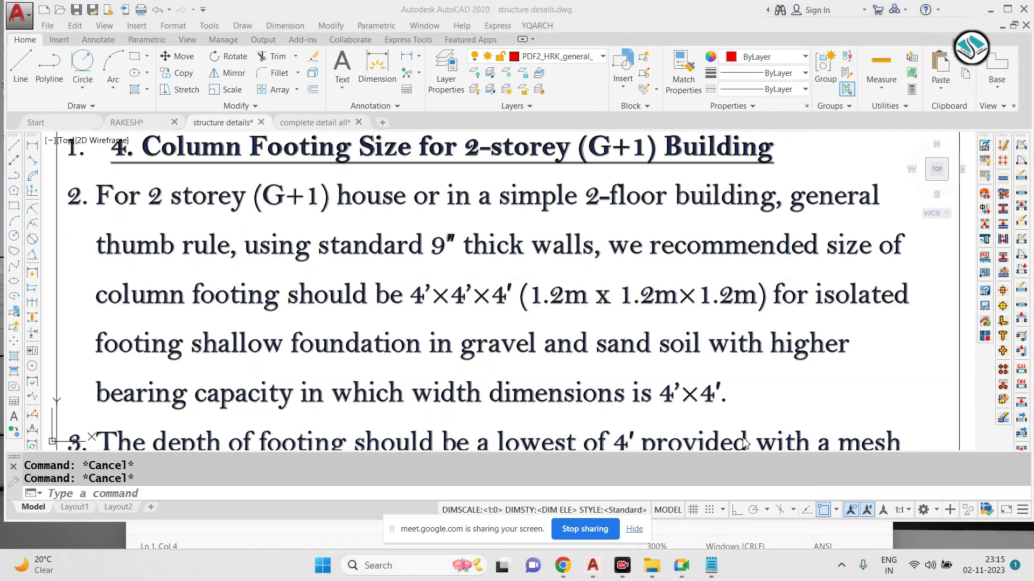
Step: Read the lowest column size given for the 2-storey (G+1) building
scroll(573, 232, down, 5)
scroll(562, 267, up, 8)
scroll(549, 397, down, 4)
scroll(700, 323, up, 5)
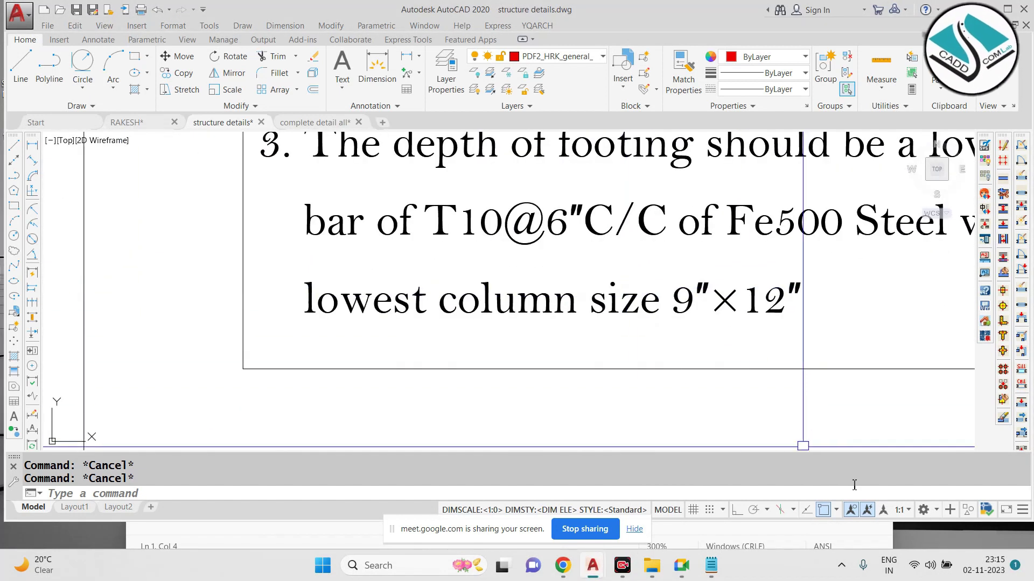
mouse_move(832, 276)
mouse_down()
mouse_move(637, 273)
mouse_move(276, 295)
mouse_move(848, 323)
mouse_up()
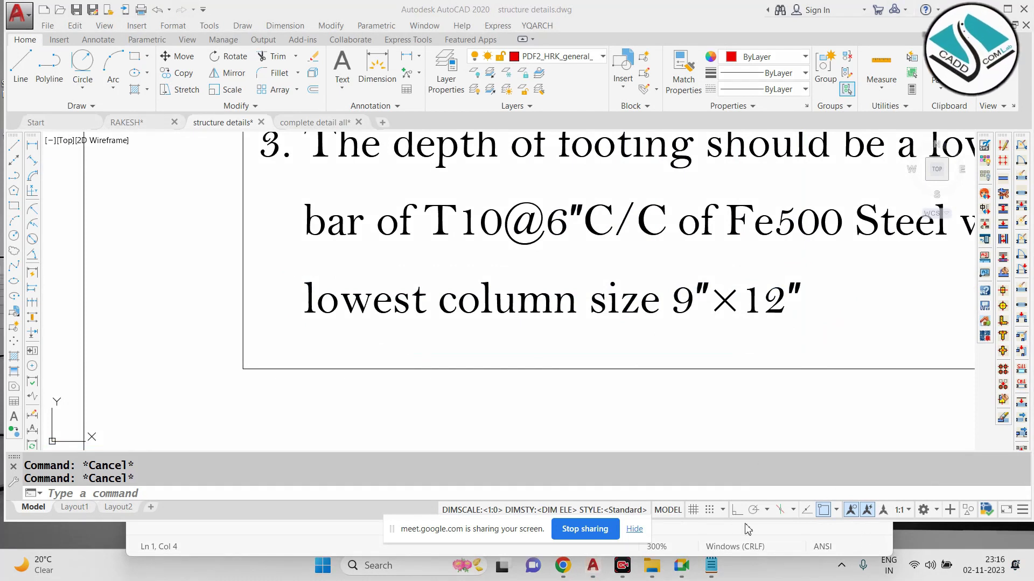
Step: Examine the recommended footing size and lowest column size for the 3 storey (G+2) building
scroll(457, 377, down, 5)
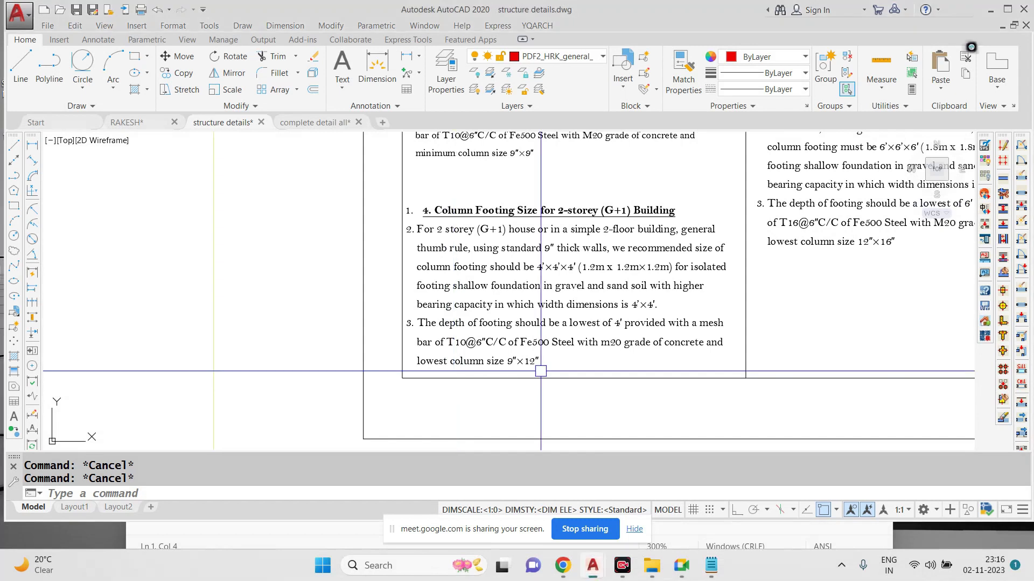
scroll(667, 264, down, 2)
scroll(668, 264, up, 8)
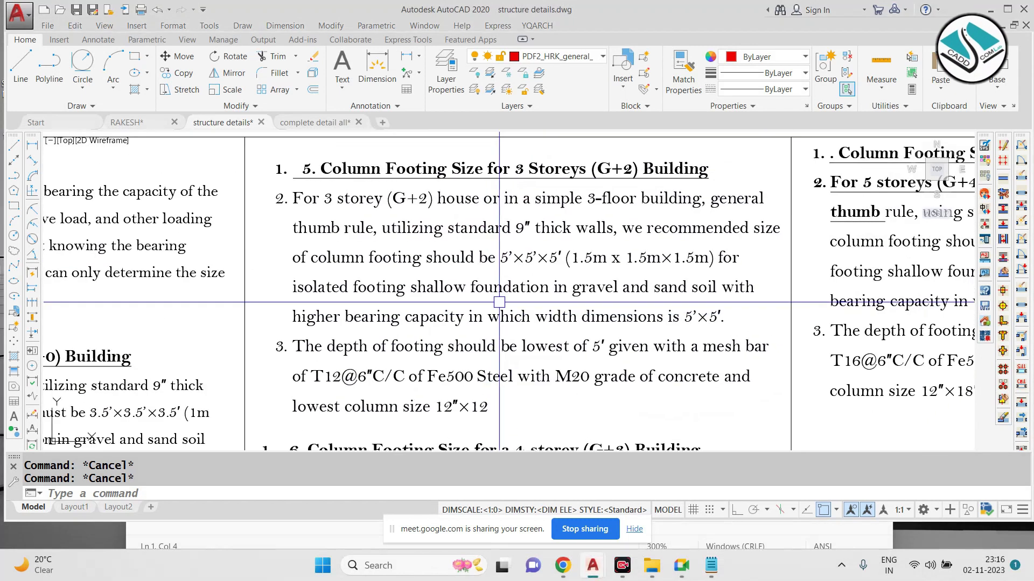
scroll(523, 256, down, 1)
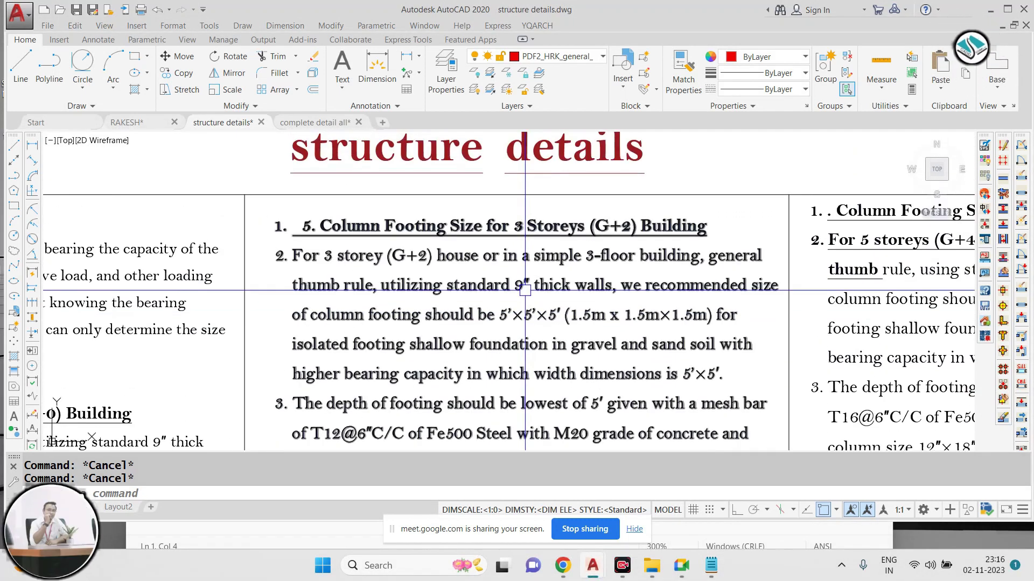
scroll(559, 267, up, 1)
scroll(559, 267, down, 4)
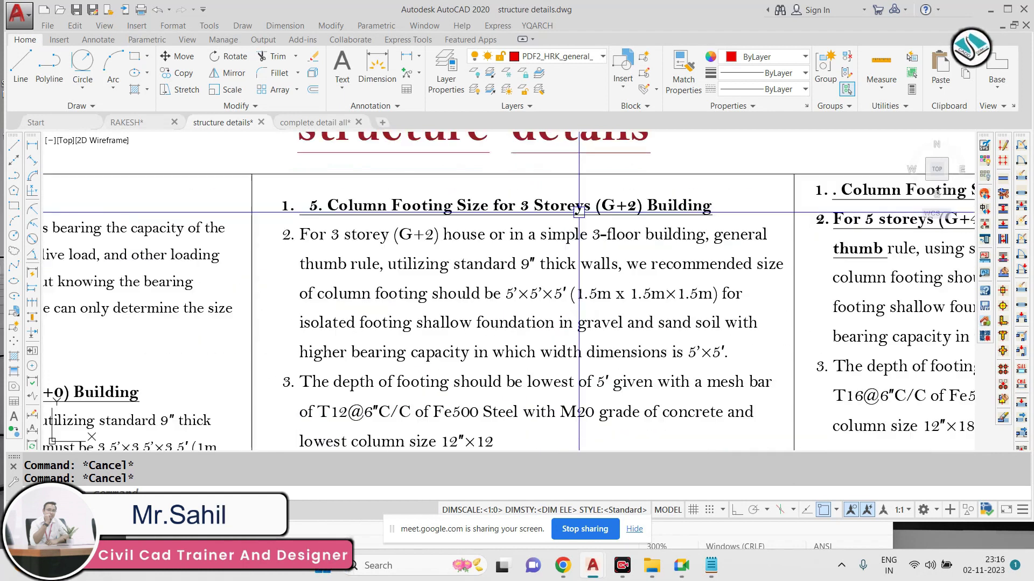
scroll(497, 359, up, 4)
scroll(497, 359, up, 2)
scroll(653, 323, down, 3)
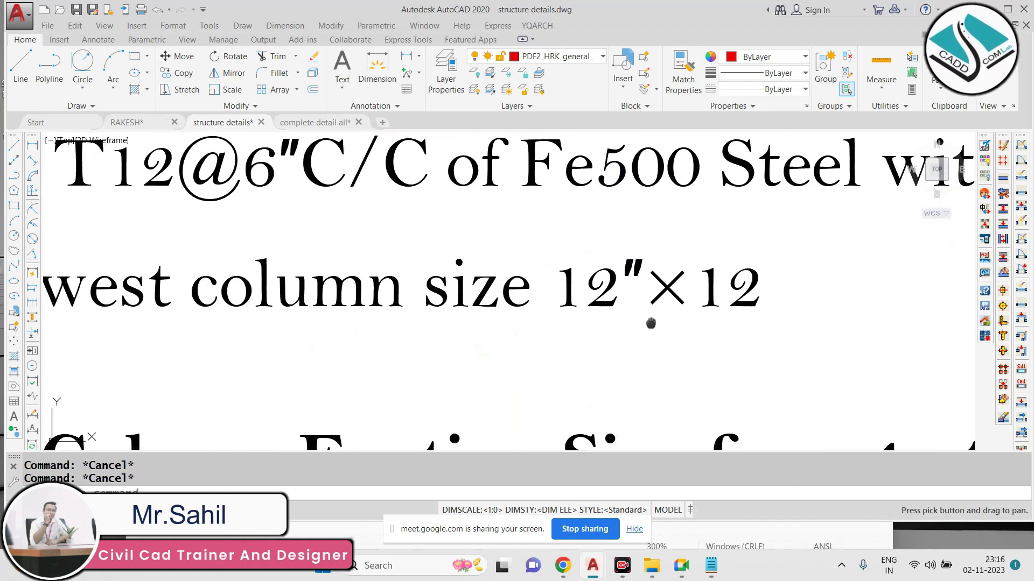
scroll(690, 432, up, 1)
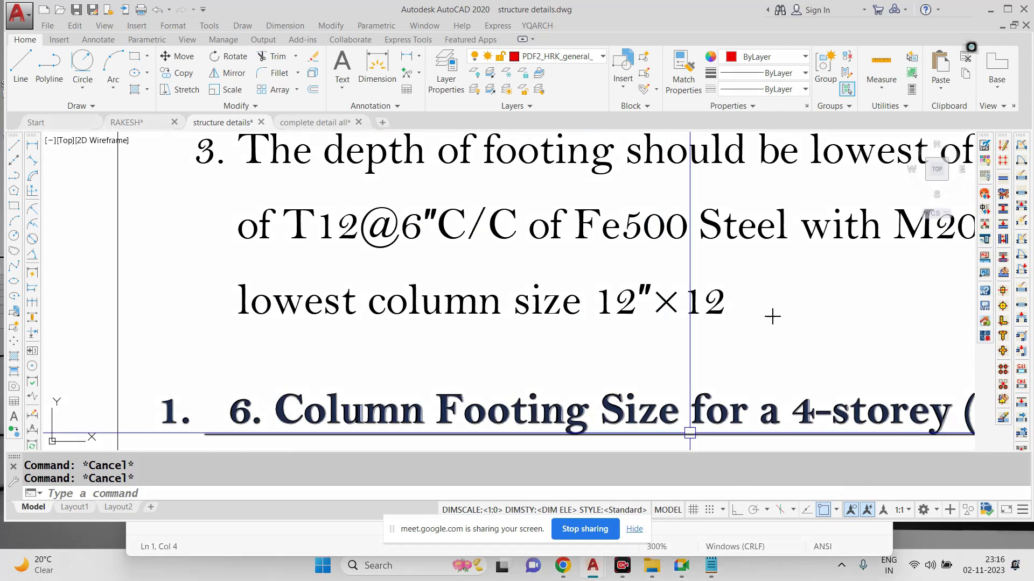
Step: Read the lowest column sizes given for the 3-storey (G+2) and 4-storey (G+3) buildings
mouse_move(734, 273)
mouse_down()
mouse_move(385, 253)
mouse_move(362, 363)
mouse_move(767, 278)
mouse_up()
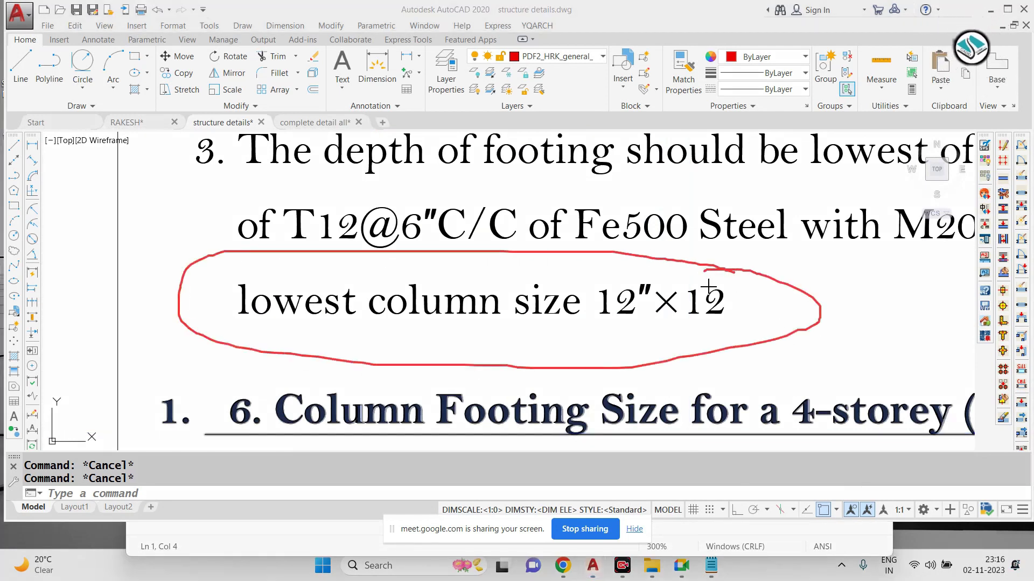
click(857, 535)
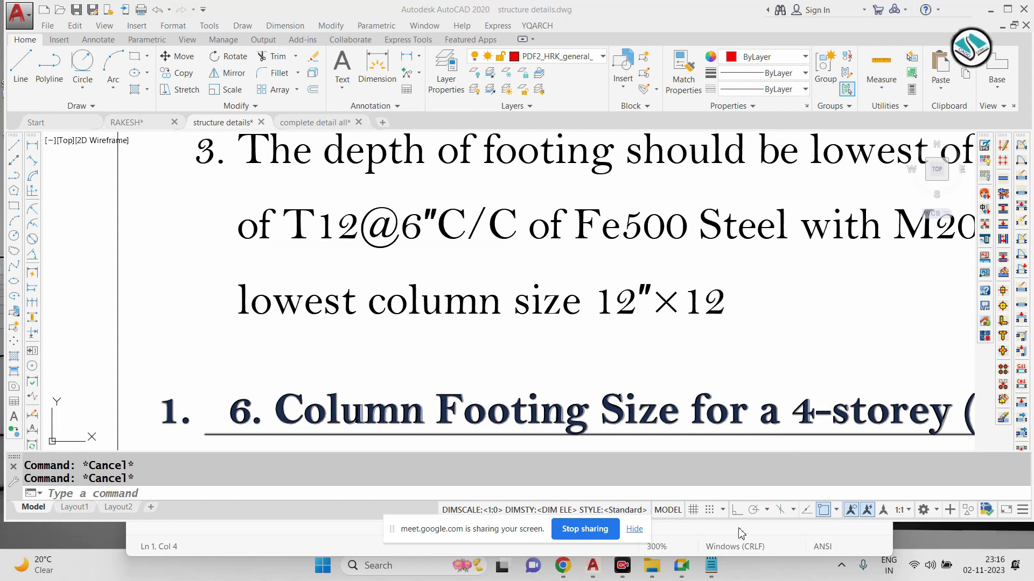
scroll(567, 286, down, 6)
middle_drag(617, 343, 545, 218)
scroll(503, 306, up, 2)
scroll(503, 306, up, 4)
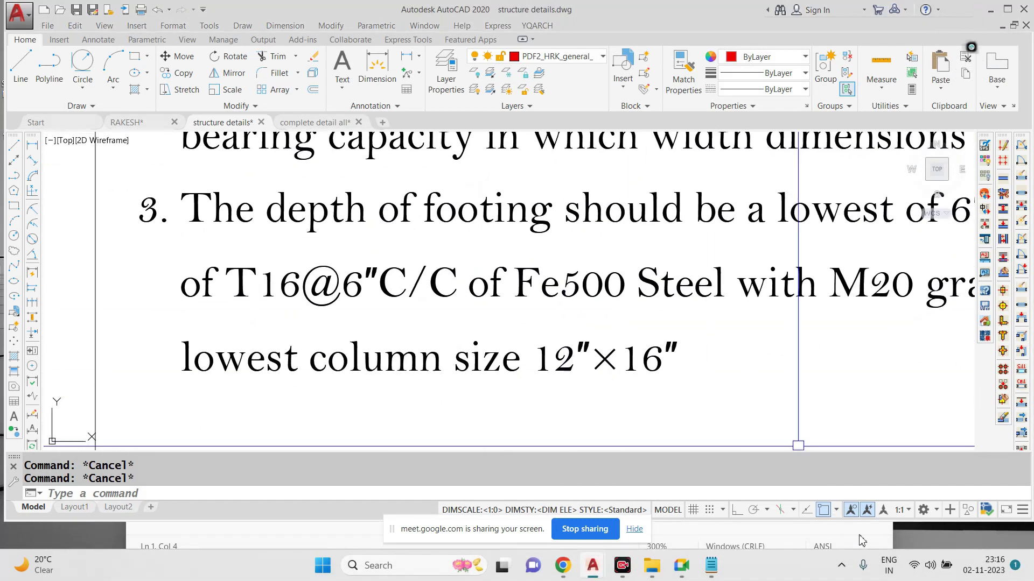
mouse_move(702, 333)
mouse_down()
mouse_move(196, 321)
mouse_move(719, 429)
mouse_move(658, 333)
mouse_up()
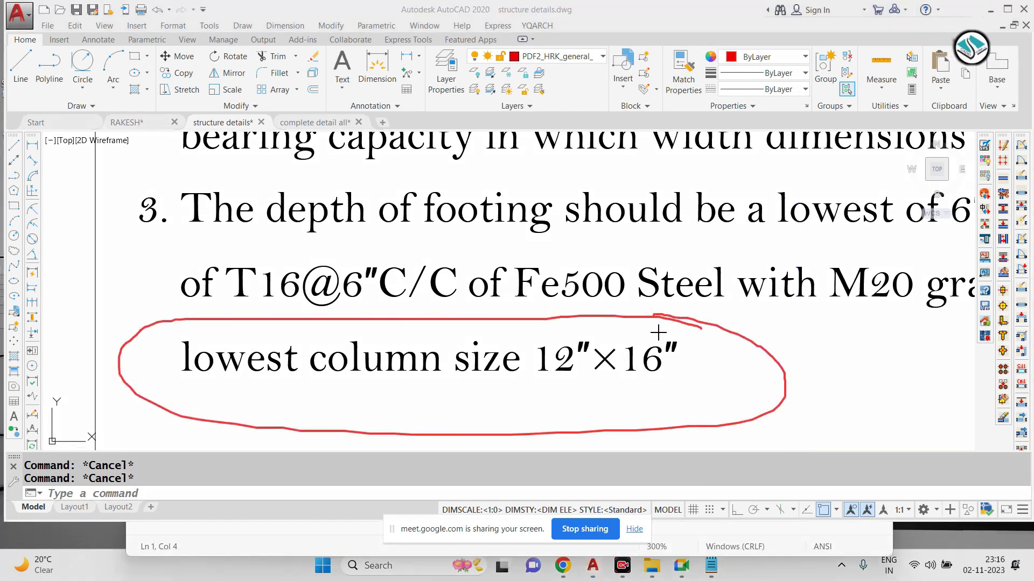
click(866, 542)
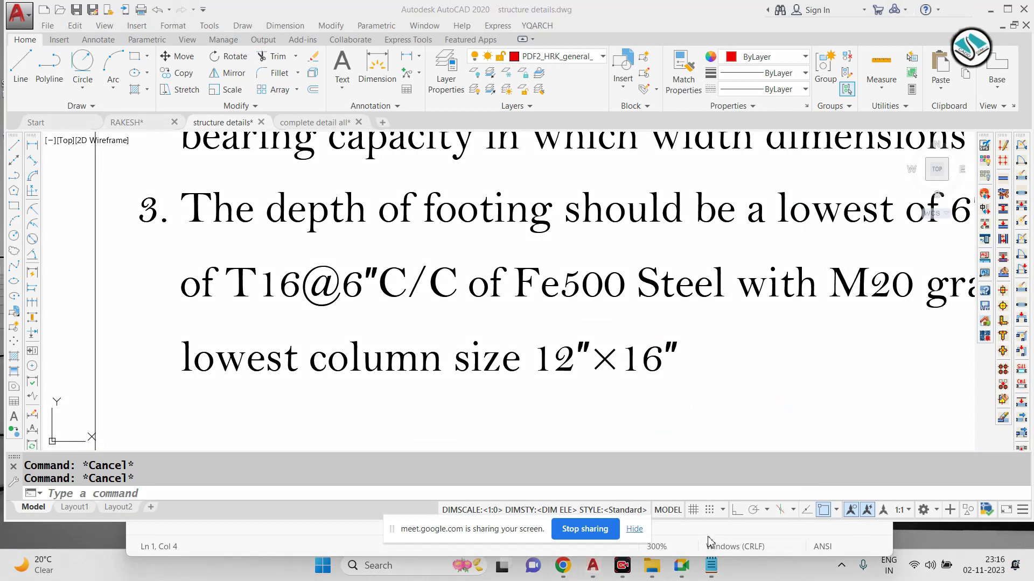
Step: Switch to the RAKESH drawing and inspect the existing columns around the toilet and O.T.S
scroll(706, 425, down, 6)
scroll(515, 304, up, 3)
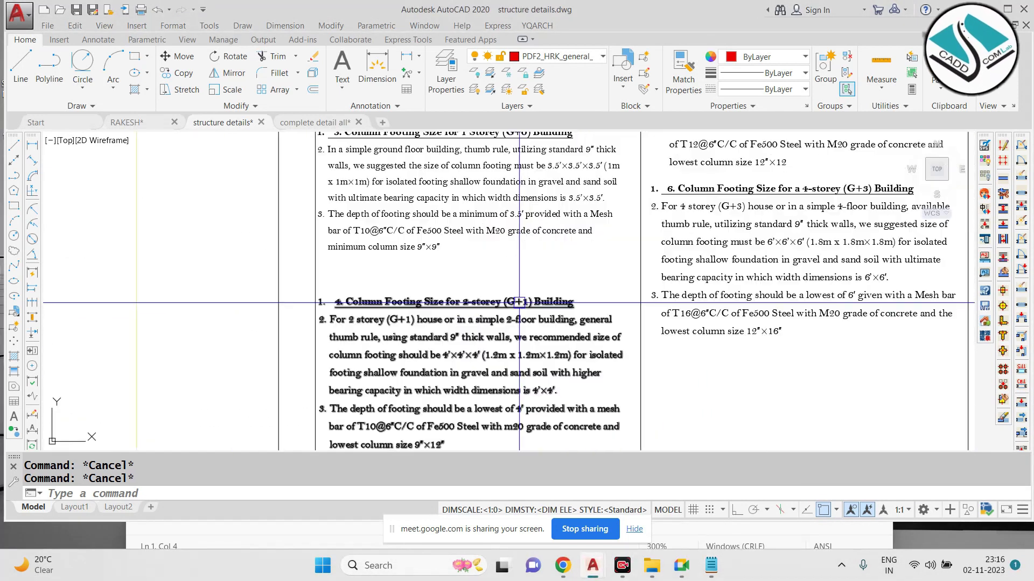
click(127, 122)
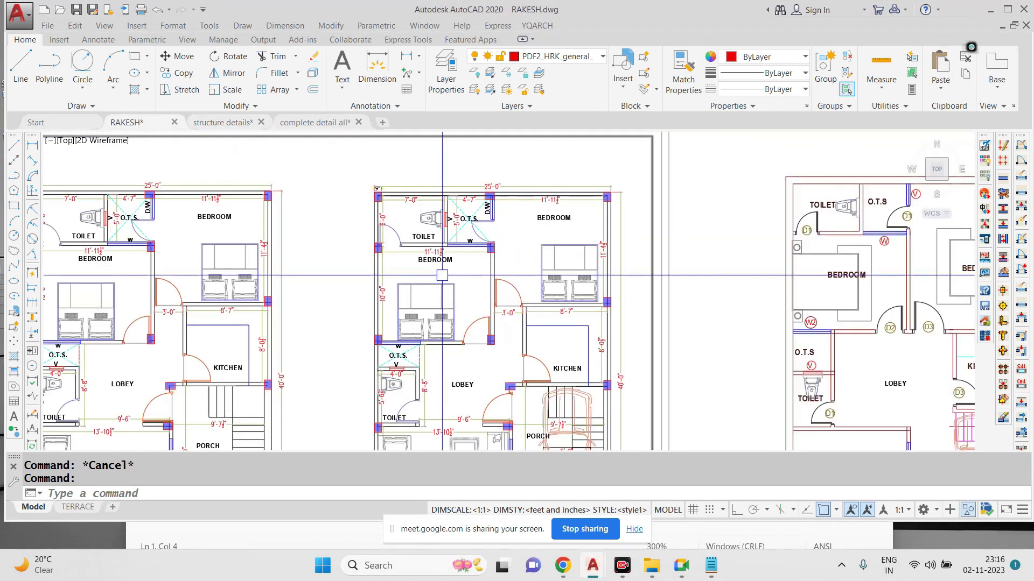
scroll(377, 191, up, 4)
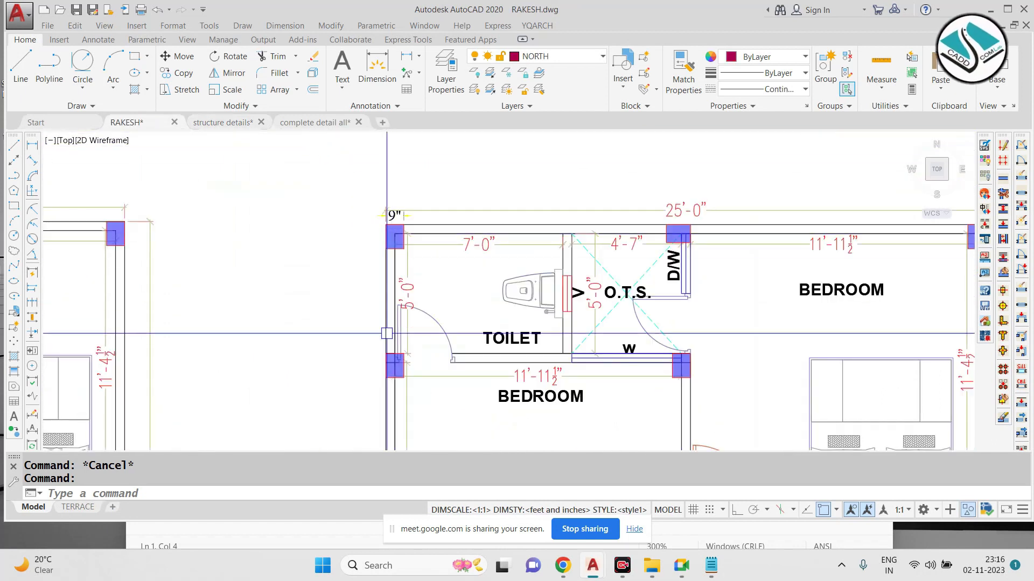
Step: In the structure details drawing, read the basic rule on minimum and maximum centre-to-centre distance between columns
click(222, 122)
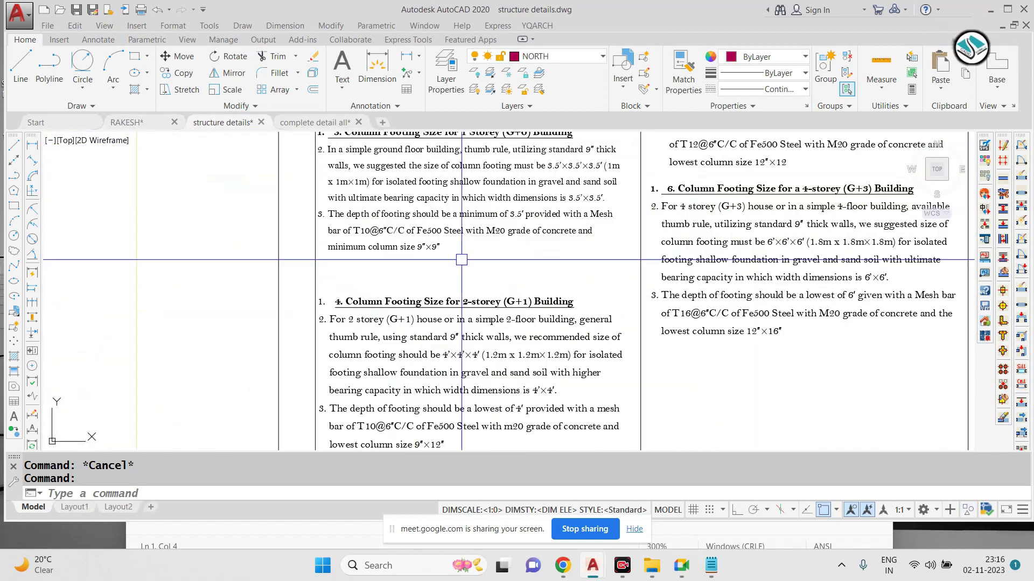
key(Escape)
scroll(463, 341, up, 6)
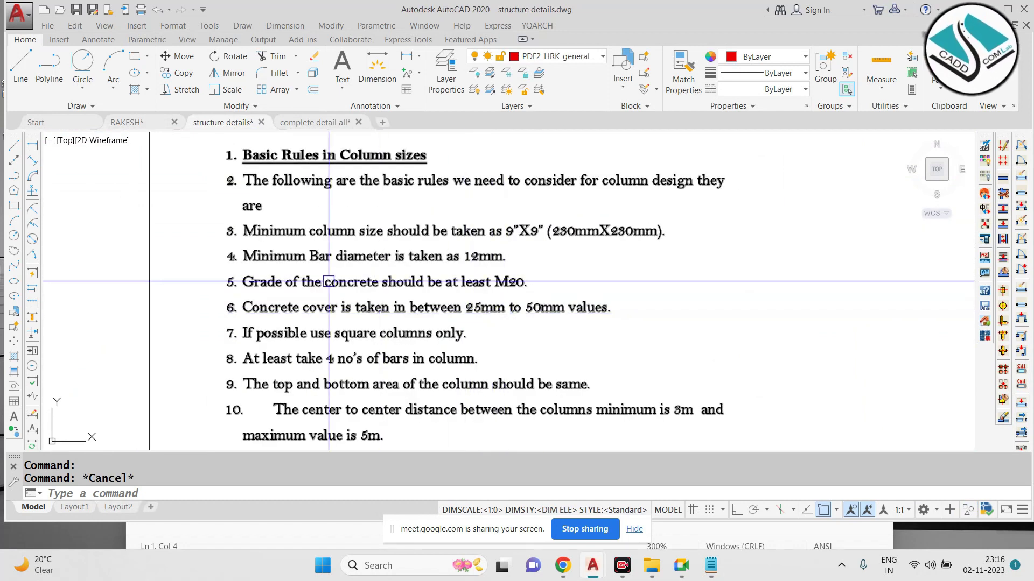
middle_drag(328, 279, 365, 295)
mouse_move(426, 322)
middle_down()
mouse_move(406, 258)
mouse_move(406, 132)
middle_up()
scroll(419, 195, up, 3)
middle_drag(419, 195, 375, 199)
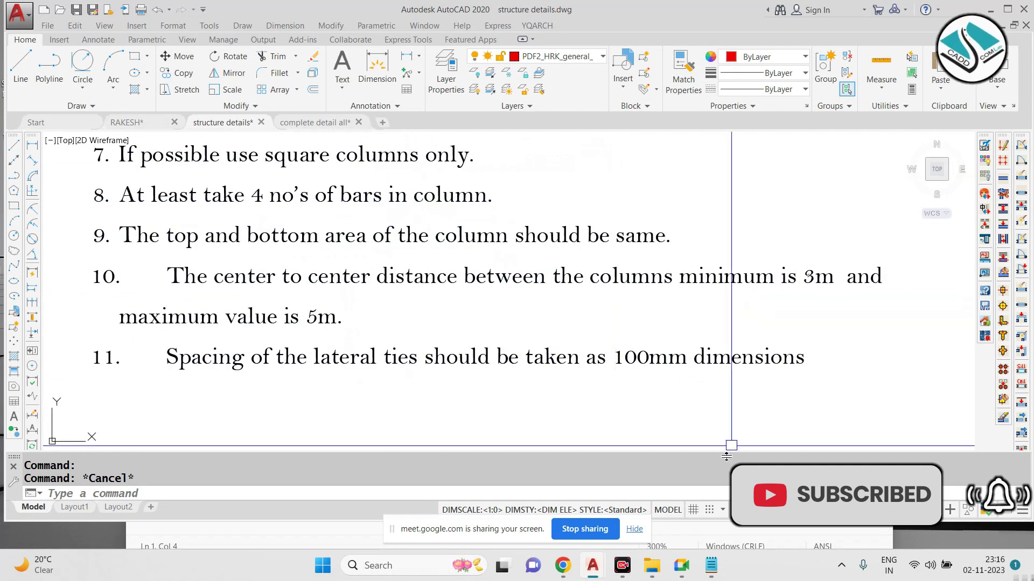
mouse_move(367, 257)
mouse_down()
mouse_move(275, 252)
mouse_move(76, 300)
mouse_move(301, 347)
mouse_move(636, 327)
mouse_move(891, 289)
mouse_move(404, 250)
mouse_up()
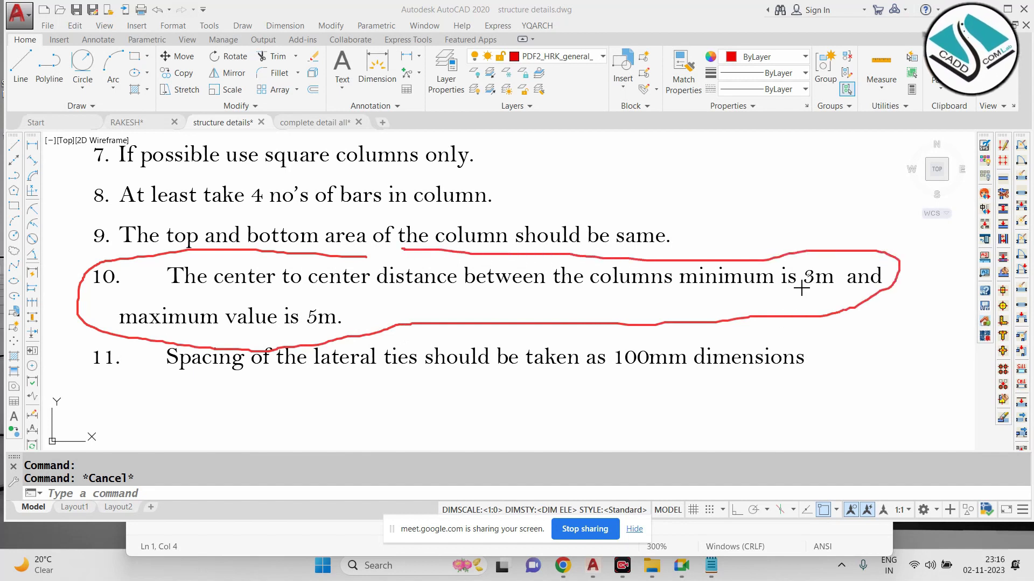
drag(186, 333, 359, 338)
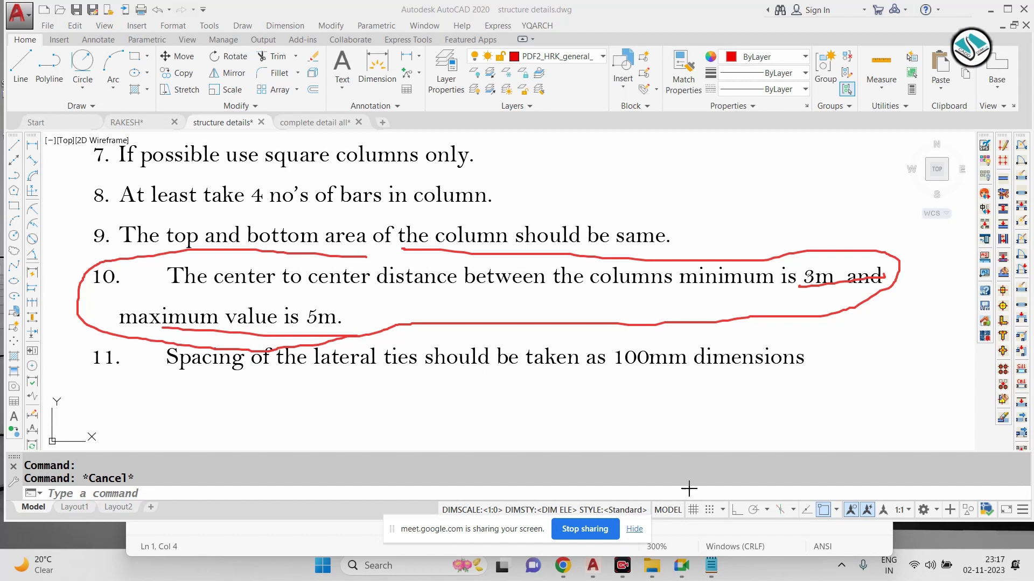
click(866, 546)
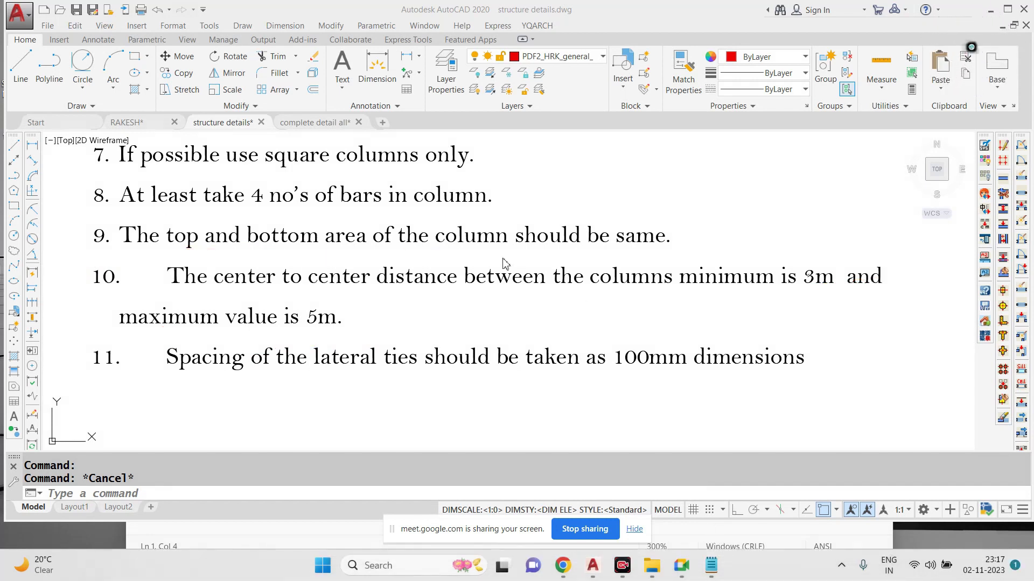
Step: In the RAKESH drawing, draw a 9 by 12 inch column rectangle in the empty space beside the dimension-free plan
click(126, 122)
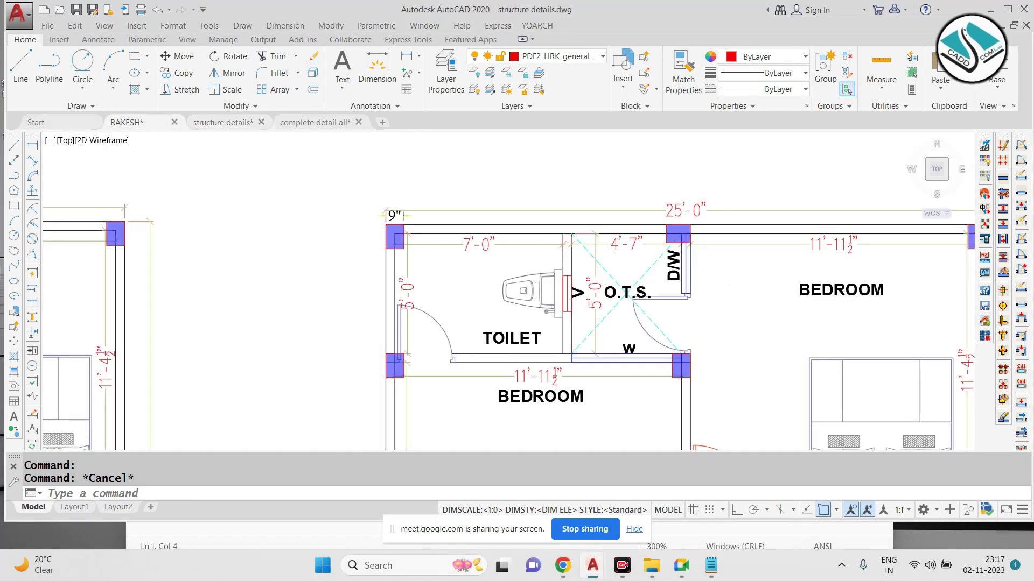
key(Escape)
scroll(432, 242, down, 5)
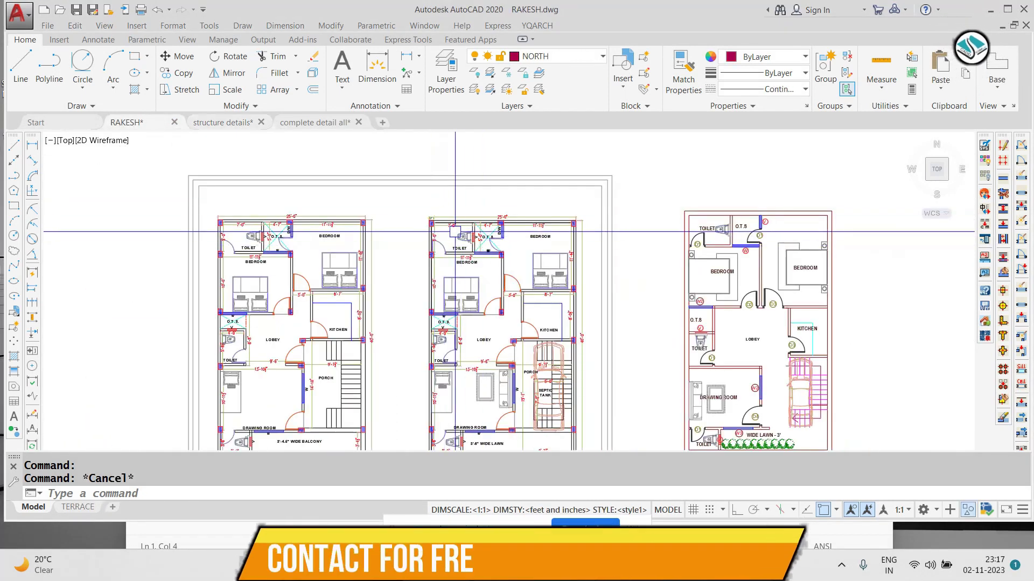
scroll(458, 231, up, 5)
scroll(411, 224, down, 6)
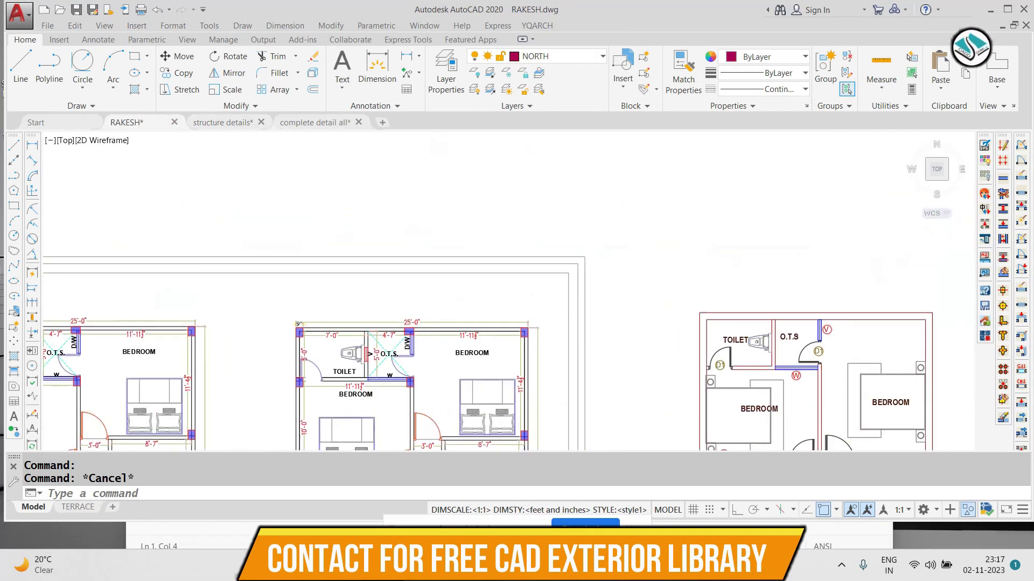
scroll(490, 268, up, 4)
text(rec)
key(Return)
scroll(457, 274, up, 3)
scroll(457, 274, up, 2)
click(480, 262)
text(d)
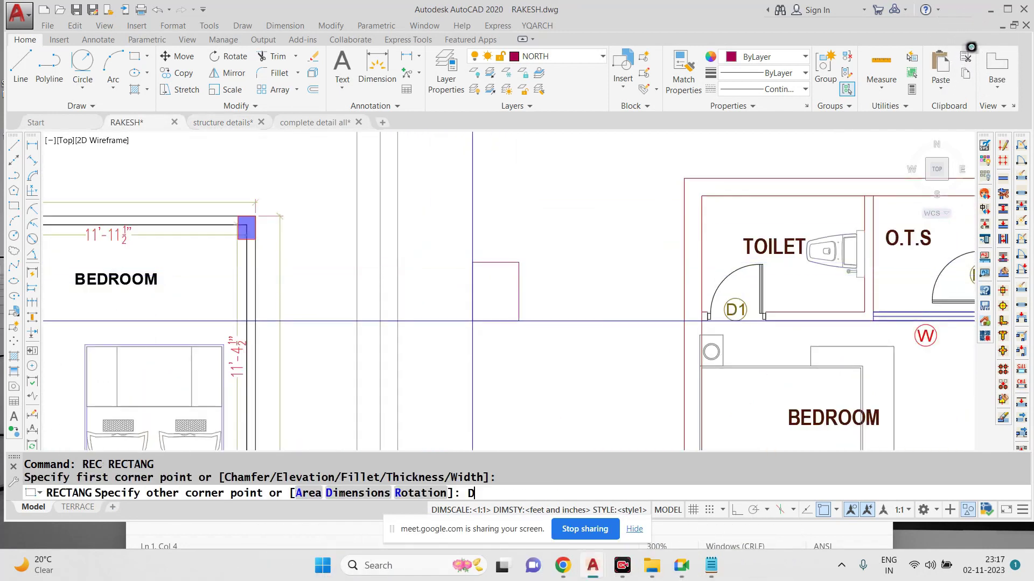
key(Return)
text(9)
key(Return)
text(12)
key(Return)
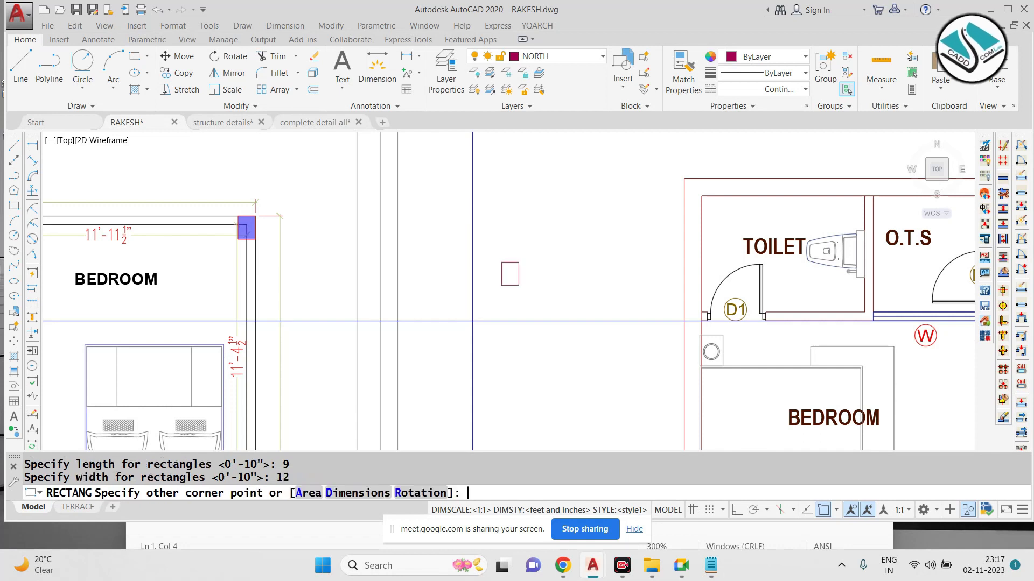
click(472, 321)
Step: Move the column rectangle by its upper-left corner onto the outer wall corner at the plan's upper-left toilet
scroll(509, 307, down, 2)
scroll(530, 286, up, 4)
click(511, 235)
click(435, 333)
text(m)
key(Return)
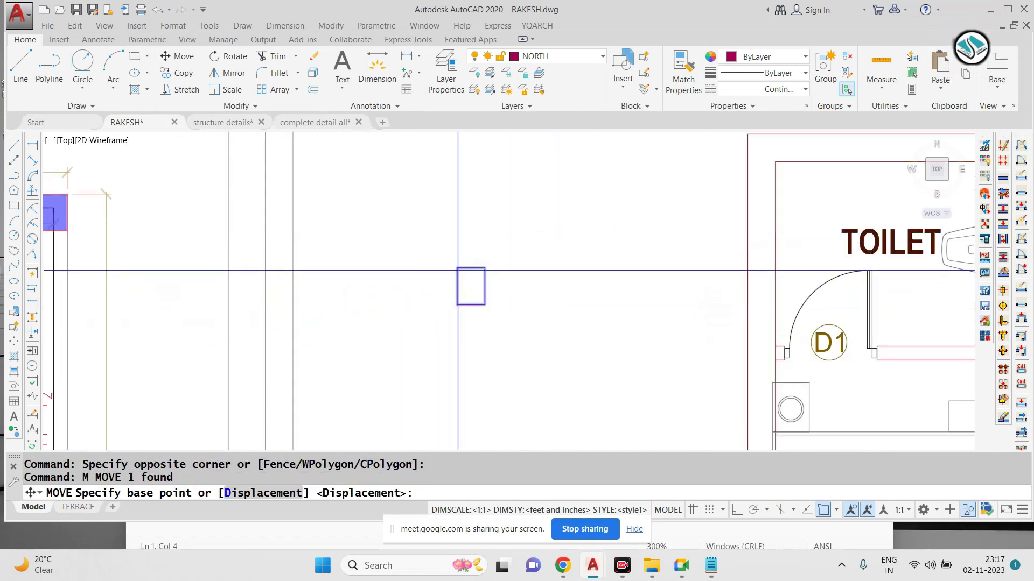
click(457, 268)
middle_drag(606, 195, 461, 275)
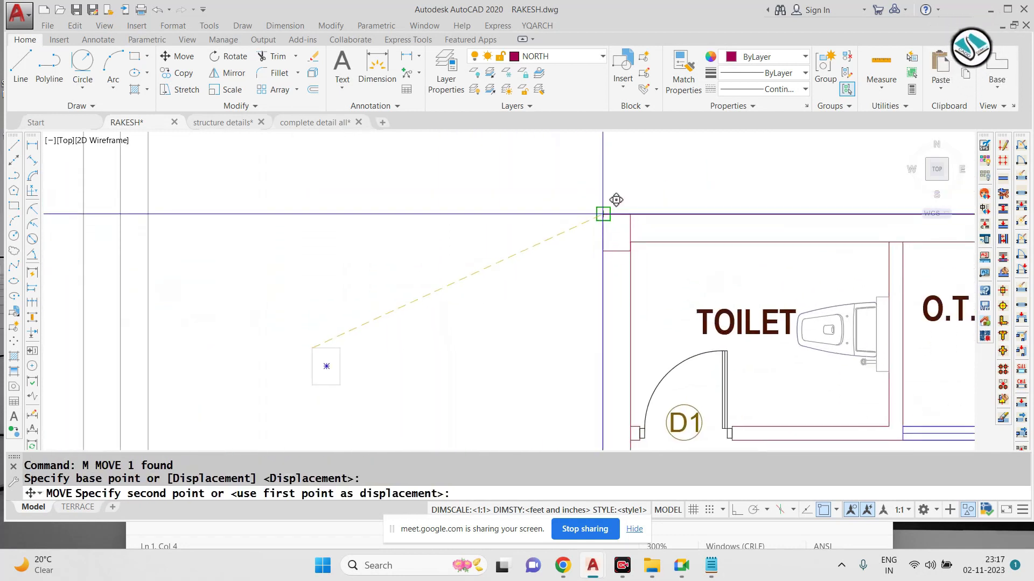
click(603, 216)
scroll(458, 172, down, 1)
key(Escape)
Step: Copy the corner column to the plan's upper-right outer wall corner beside the bedroom
click(507, 172)
click(604, 247)
text(co)
key(Return)
scroll(572, 205, up, 2)
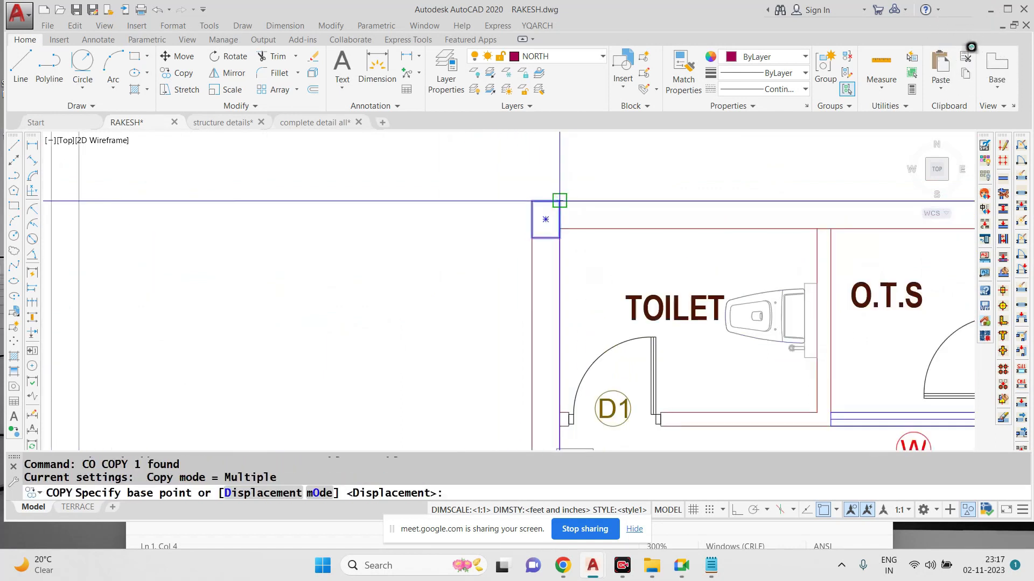
click(571, 202)
scroll(700, 210, down, 3)
scroll(721, 210, up, 4)
click(803, 195)
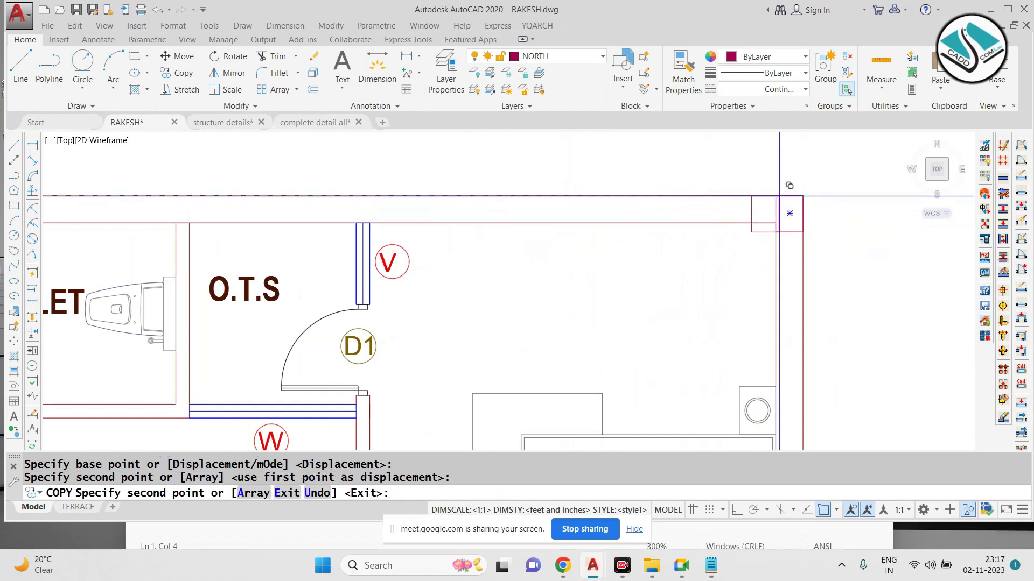
scroll(656, 269, down, 5)
key(Escape)
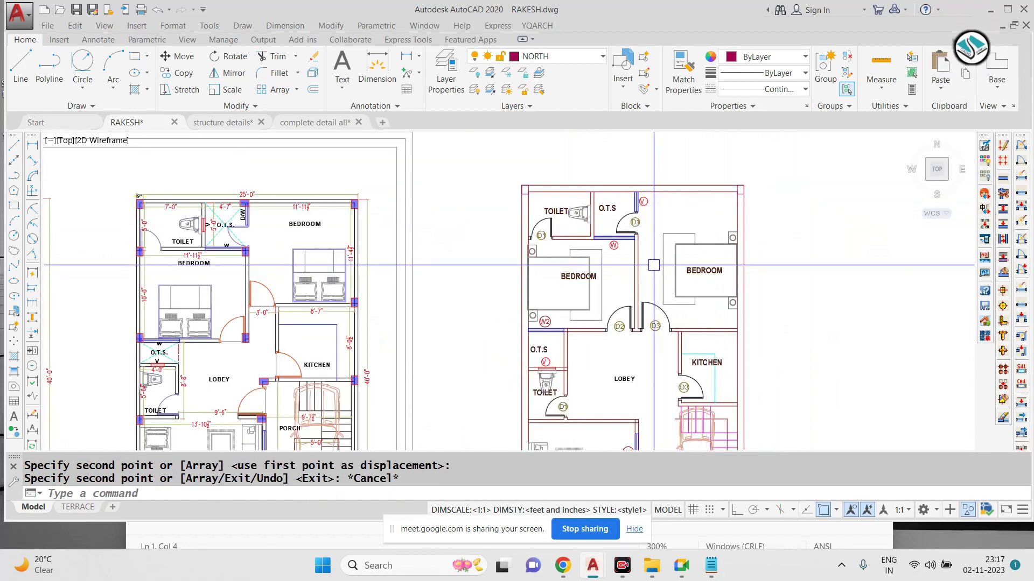
Step: Switch to Calculator and convert the minimum column spacing of 3 meters to feet
scroll(584, 185, up, 2)
mouse_move(378, 198)
middle_down()
mouse_move(606, 211)
mouse_move(508, 213)
middle_up()
scroll(595, 211, down, 2)
click(413, 572)
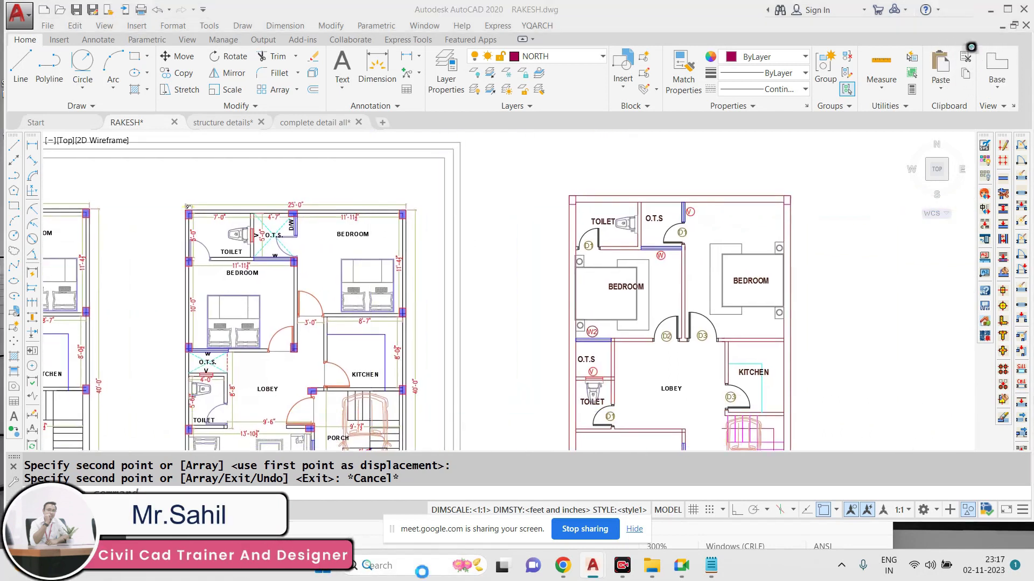
text(NOTE)
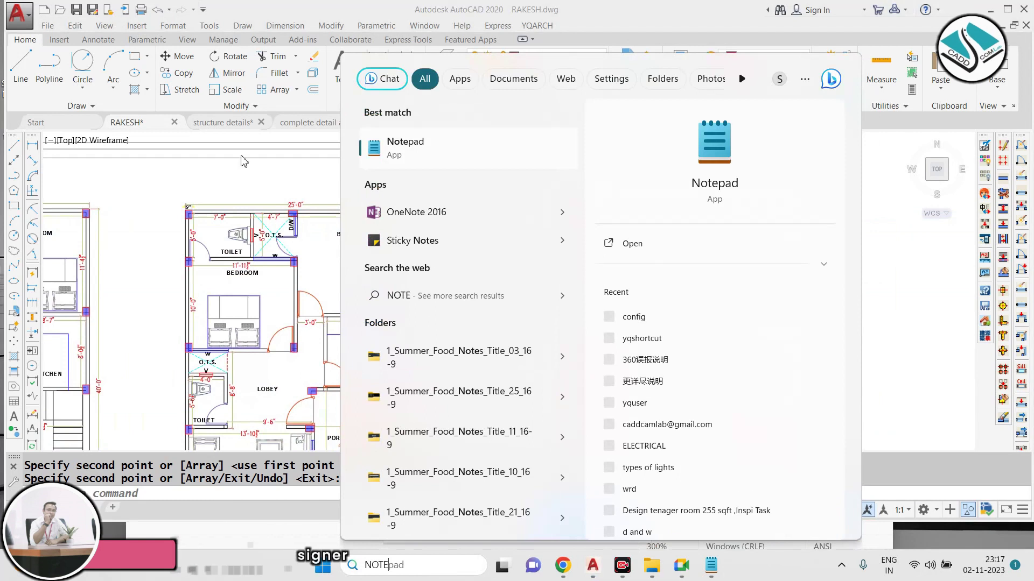
key(BackSpace)
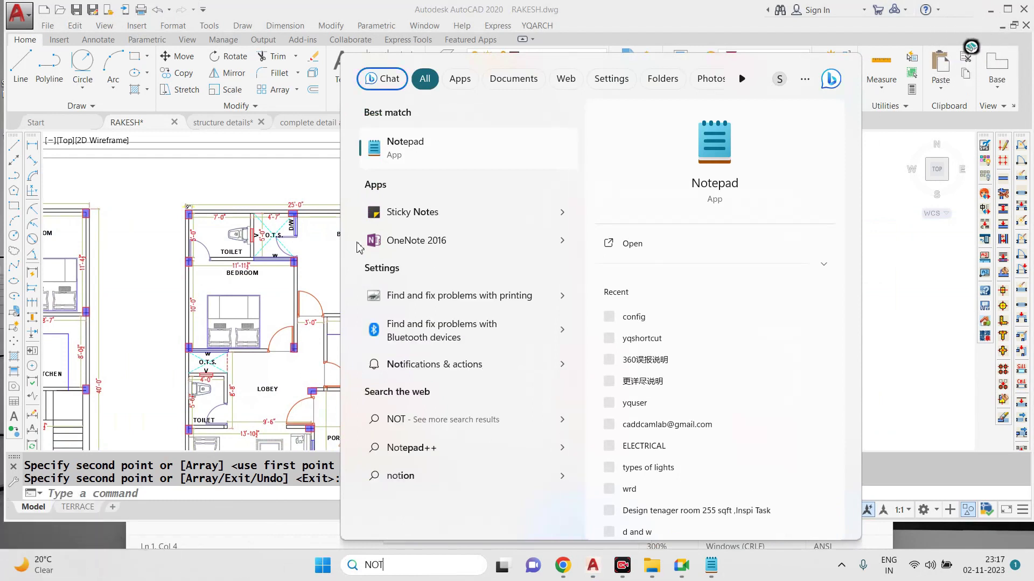
key(BackSpace)
key(BackSpace)
key(BackSpace)
text(CAL)
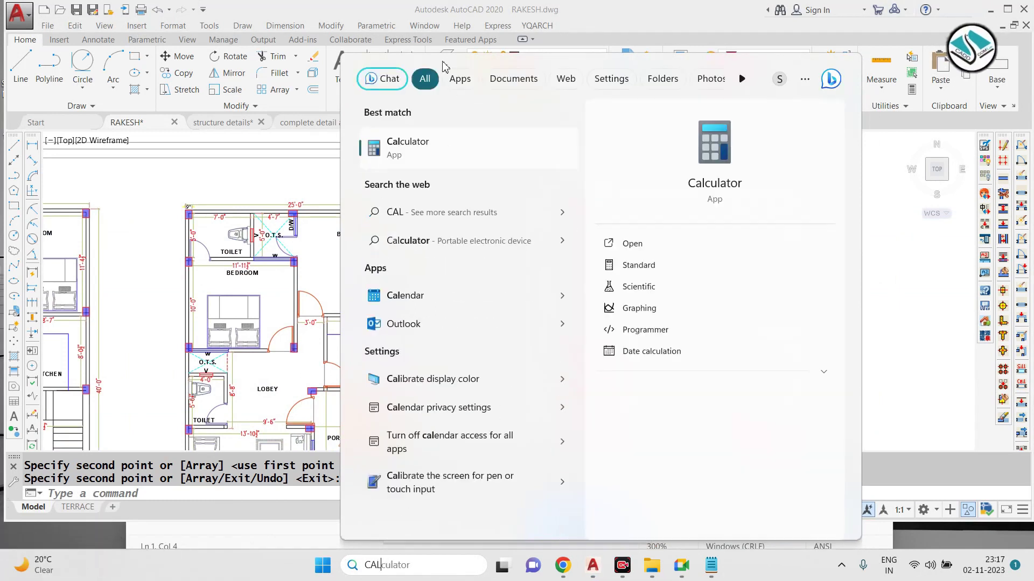
click(460, 157)
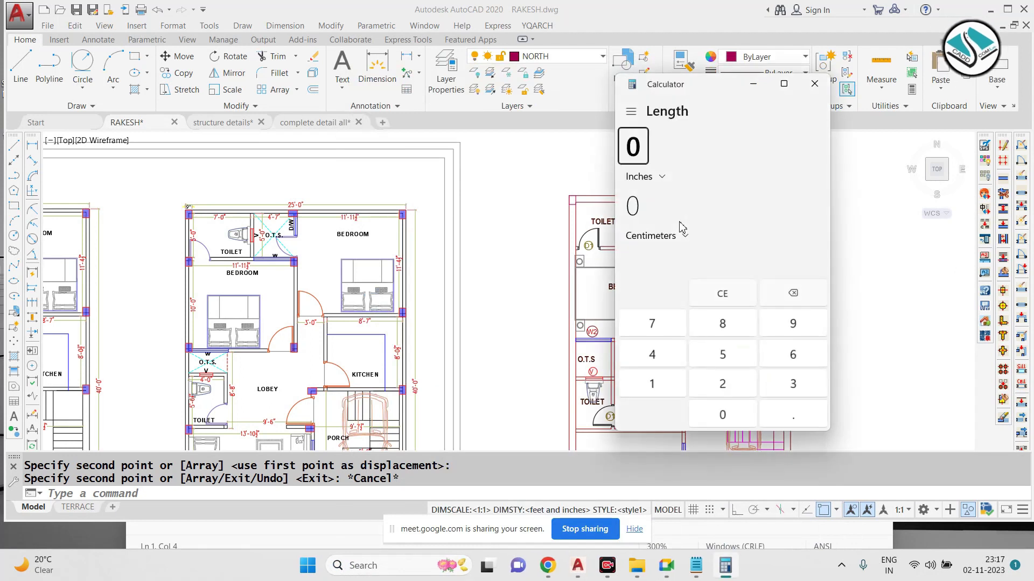
click(652, 178)
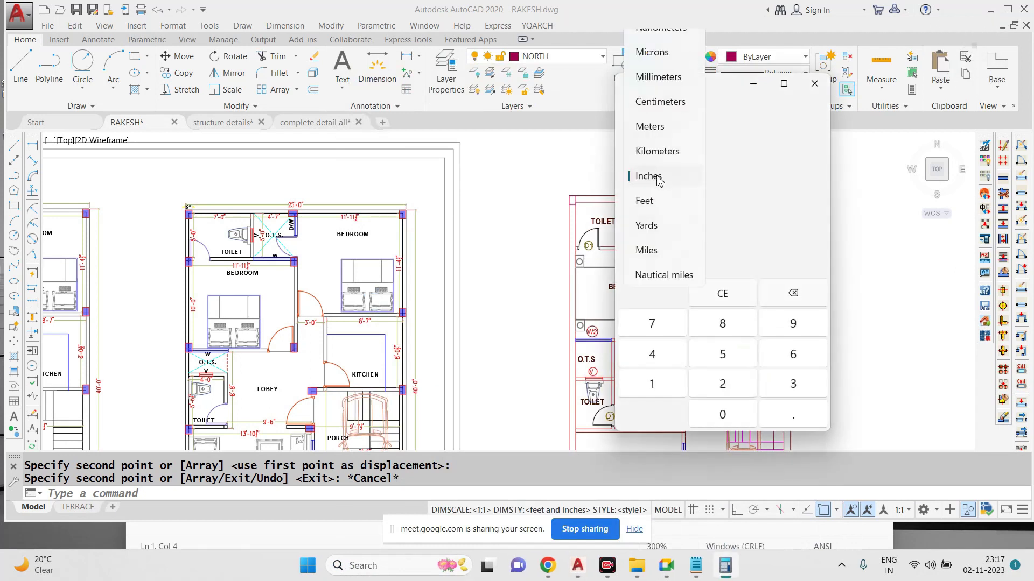
click(664, 127)
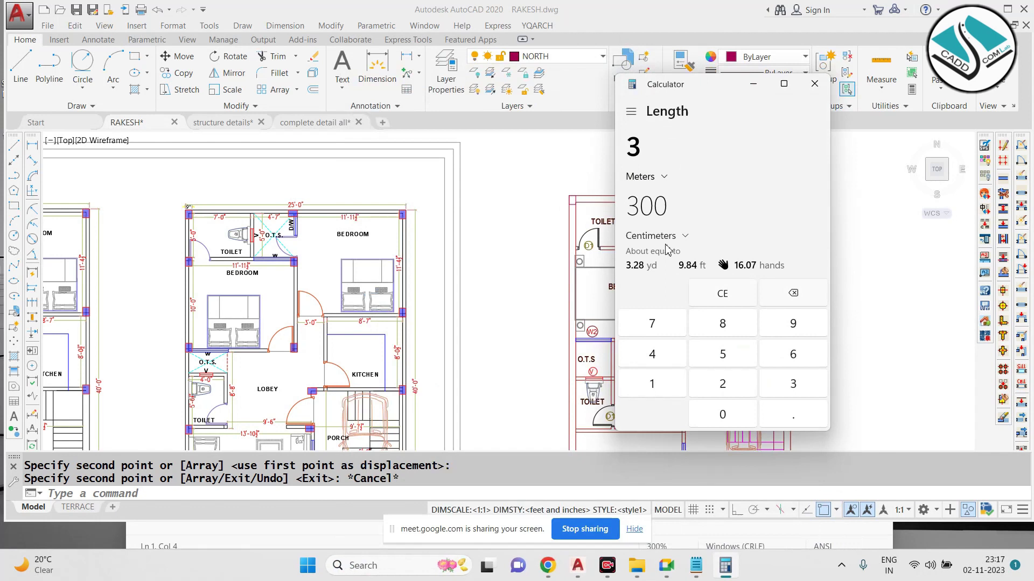
click(660, 309)
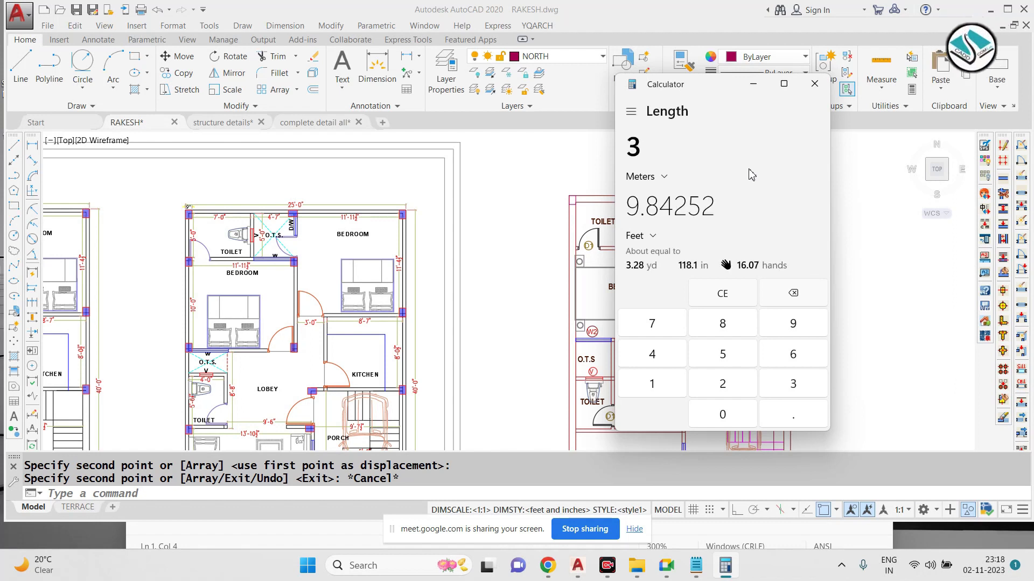
click(752, 88)
Step: Switch back to the RAKESH drawing in AutoCAD and draw a tall, narrow column rectangle in the empty space beside the plan
key(Escape)
scroll(425, 264, down, 4)
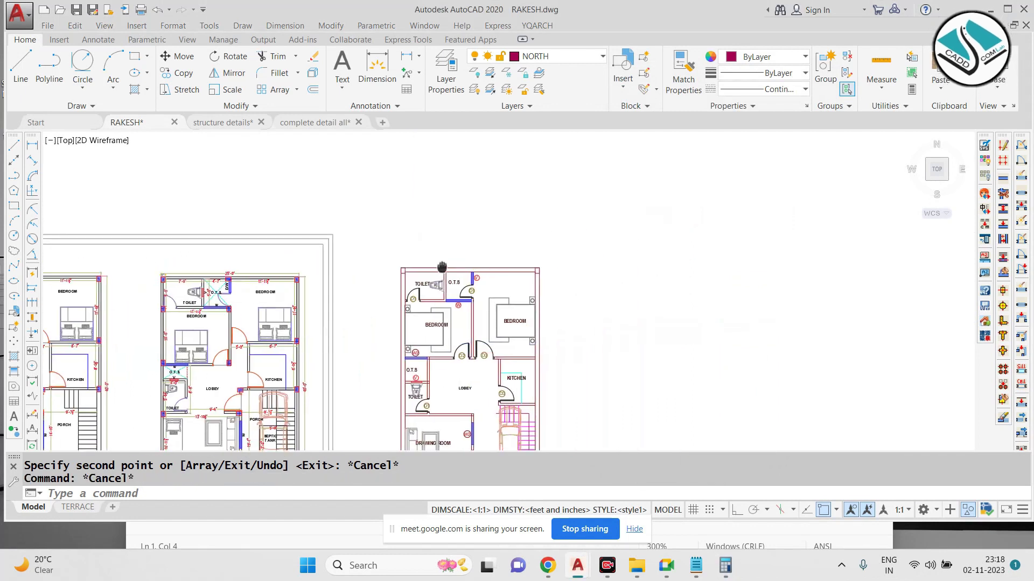
text(REC)
key(Return)
scroll(455, 239, up, 3)
middle_drag(609, 254, 313, 288)
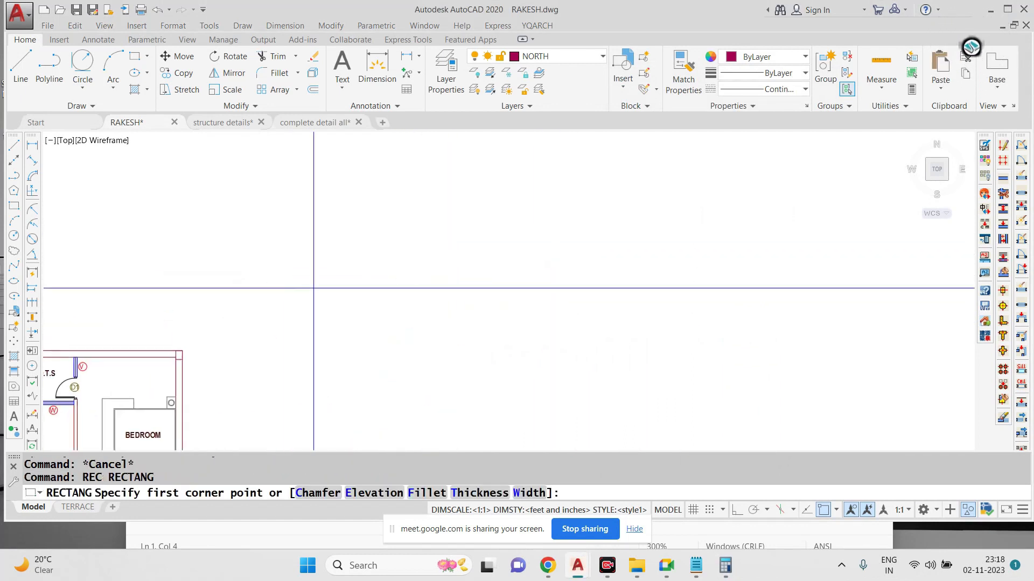
click(312, 288)
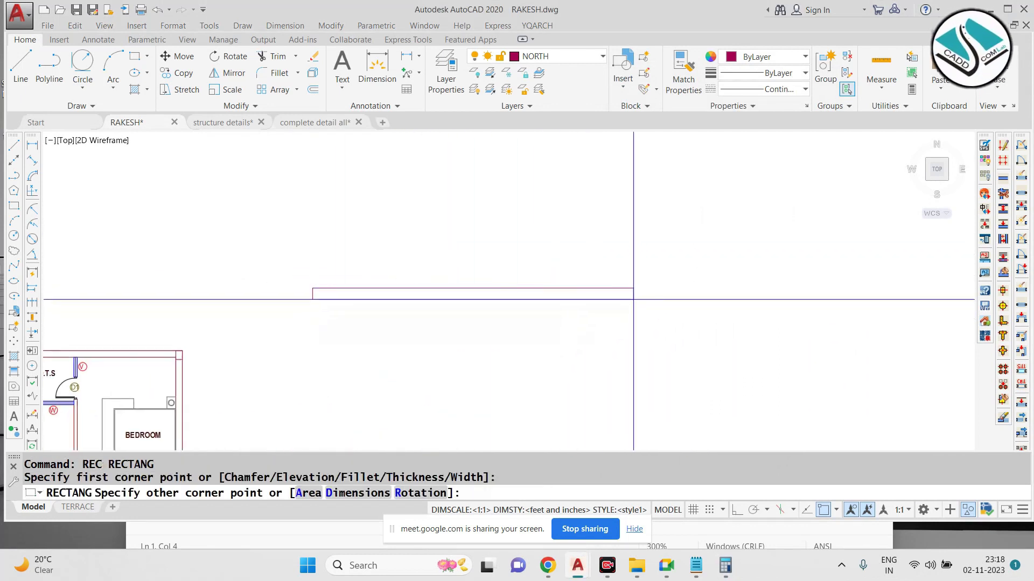
key(Escape)
key(Return)
click(401, 240)
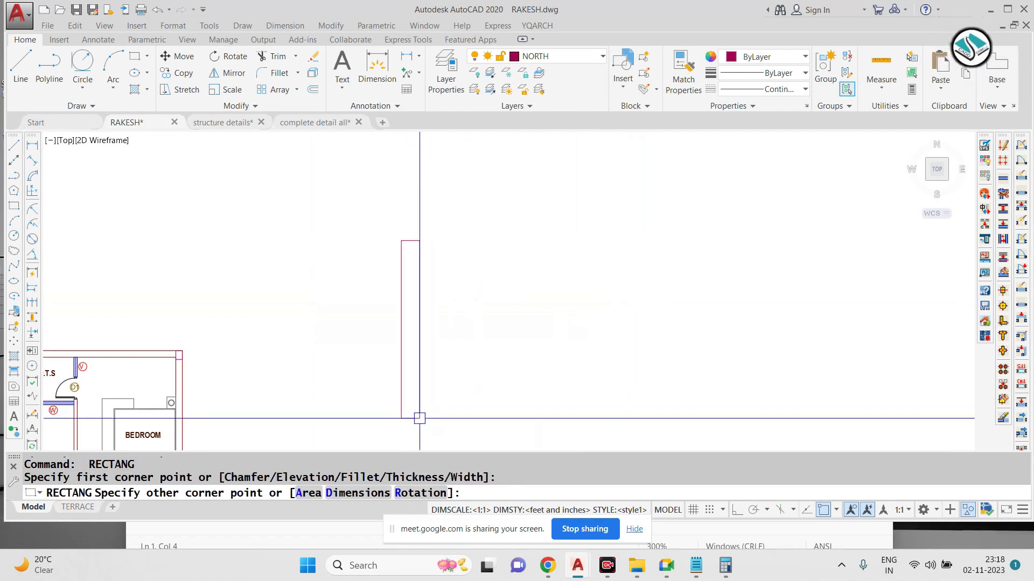
click(419, 418)
middle_drag(443, 289, 330, 276)
Step: Draw a long, thin horizontal beam rectangle starting at the upper-right corner of the sketched column
key(Escape)
key(Return)
click(306, 230)
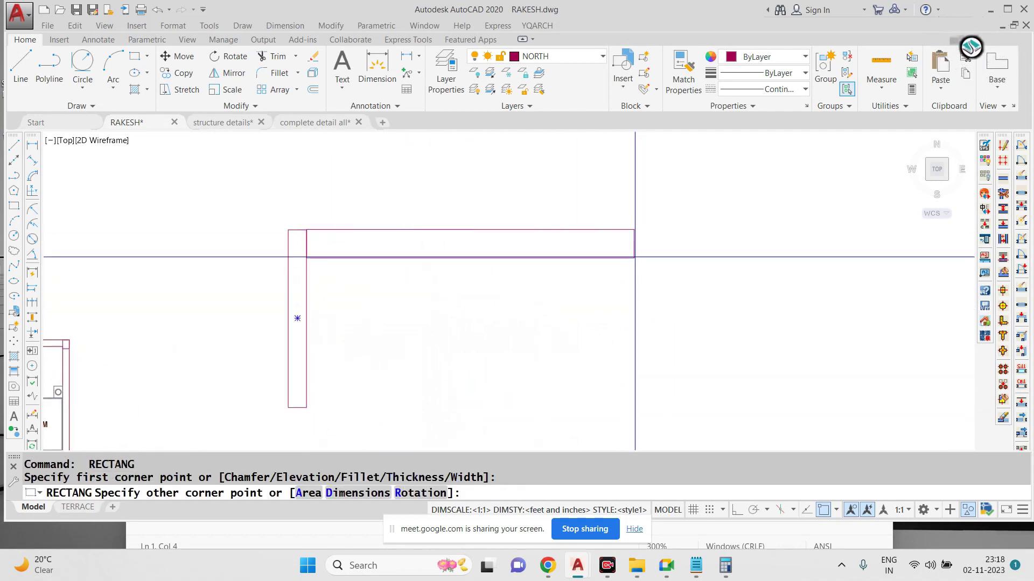
click(662, 241)
key(Escape)
key(Return)
key(Escape)
click(355, 304)
click(263, 346)
text(CP)
key(BackSpace)
key(Return)
key(Escape)
Step: Copy the sketched column from its upper-right corner to the upper-right end of the beam to form a frame
click(386, 294)
click(189, 362)
text(CO)
key(Return)
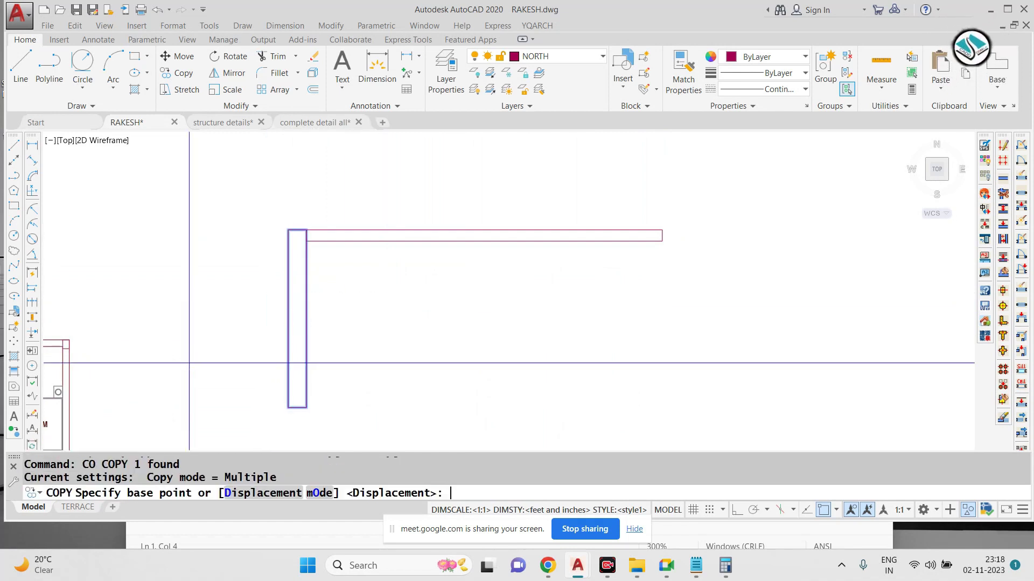
click(306, 230)
click(662, 230)
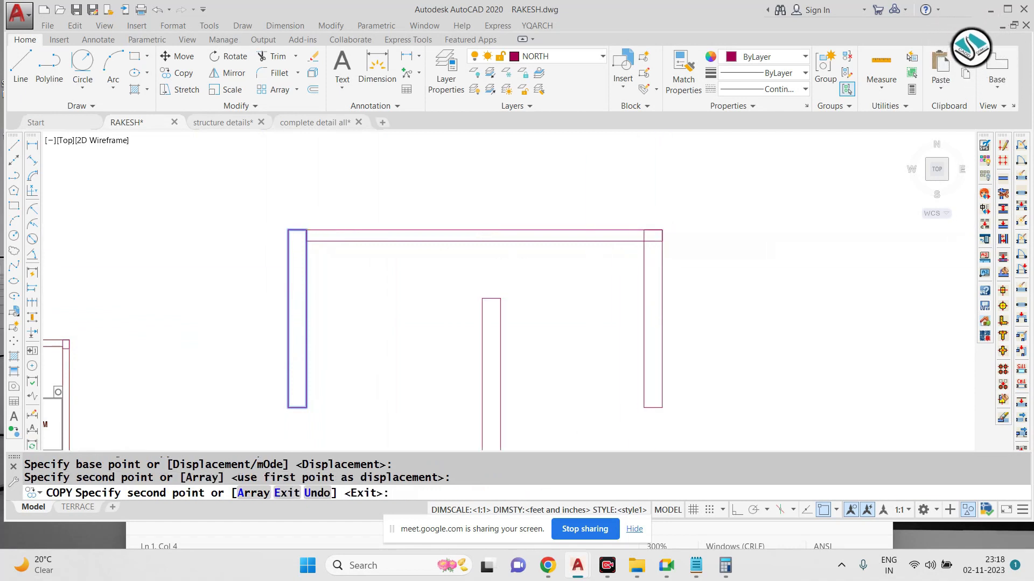
key(Escape)
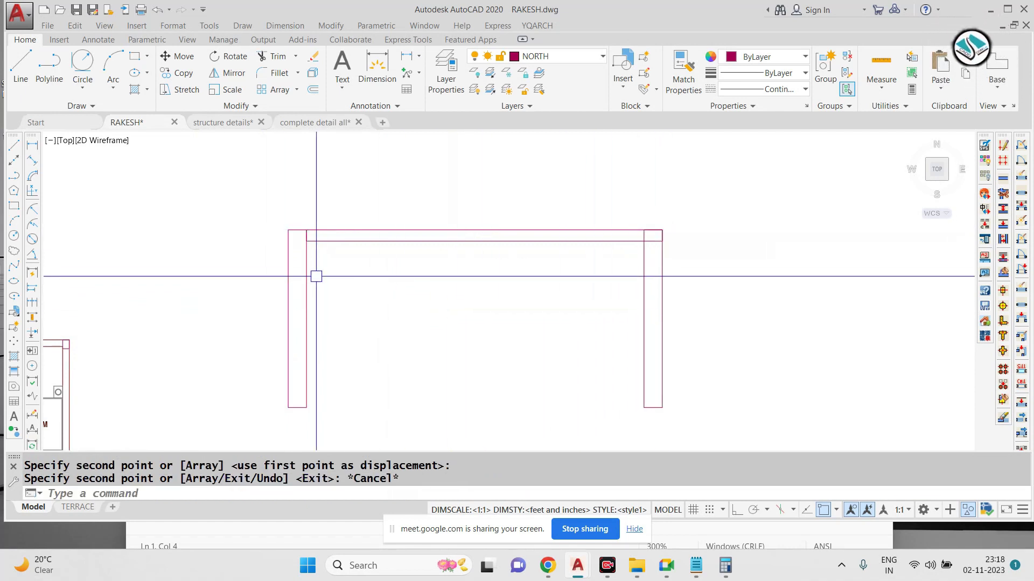
Step: Draw a line between the inner faces of the two sketched columns and erase it again
text(L)
key(Return)
click(307, 318)
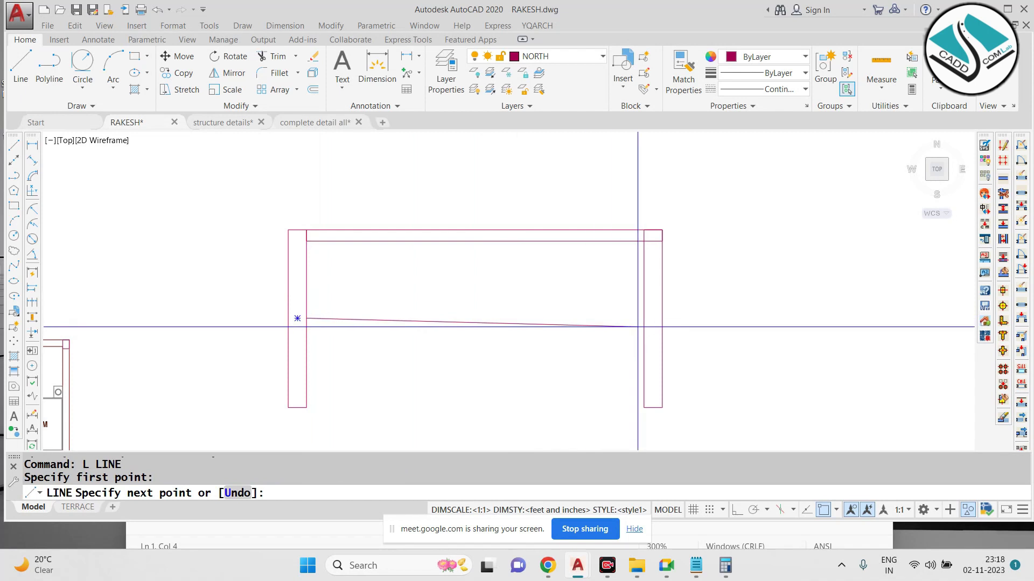
click(644, 310)
key(Escape)
click(569, 299)
click(550, 316)
text(E)
key(Return)
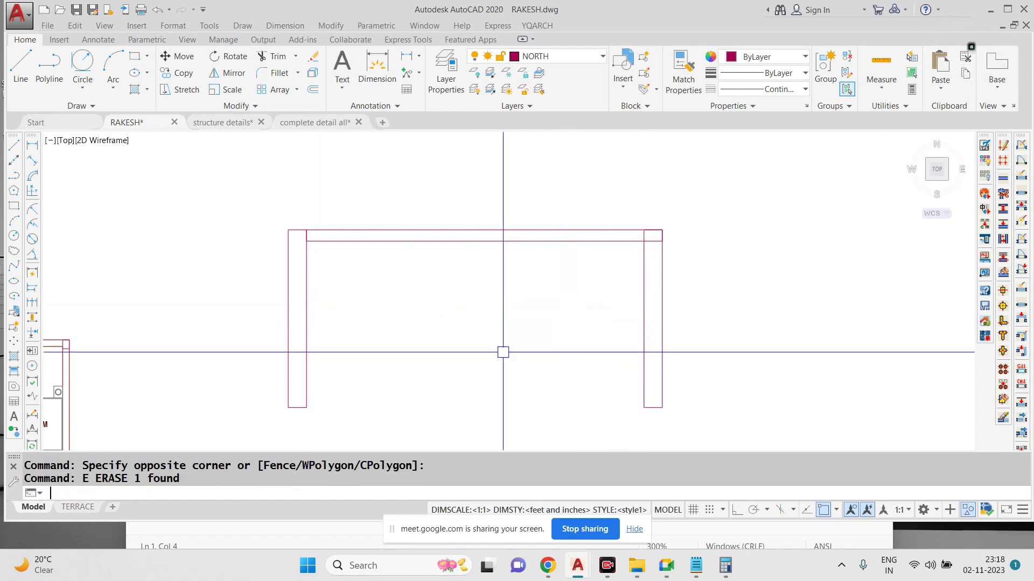
Step: Draw a downward load arrow above the frame, with a vertical shaft and two slanted lines meeting at the beam's middle
scroll(443, 322, down, 2)
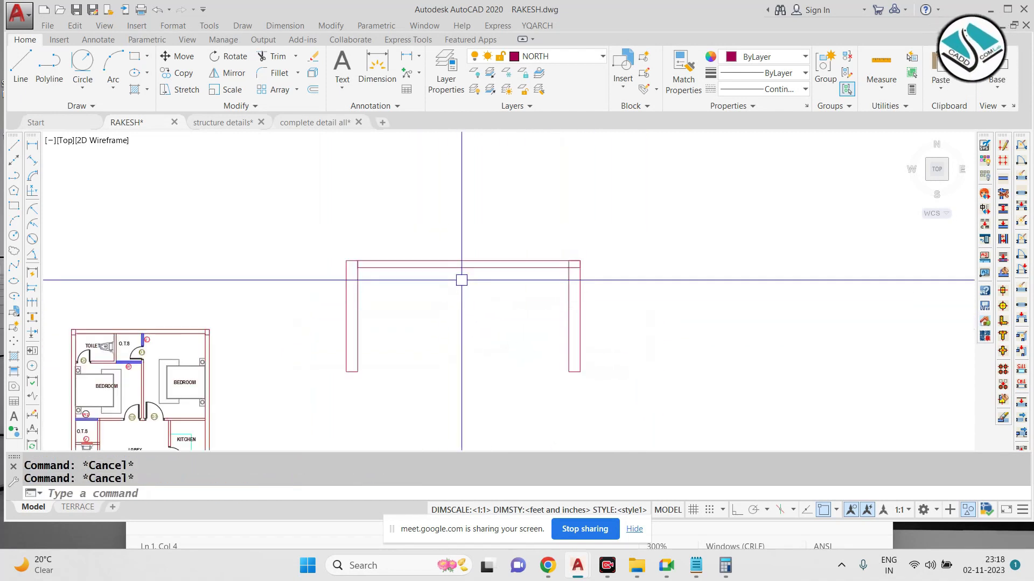
text(L)
key(Return)
click(460, 142)
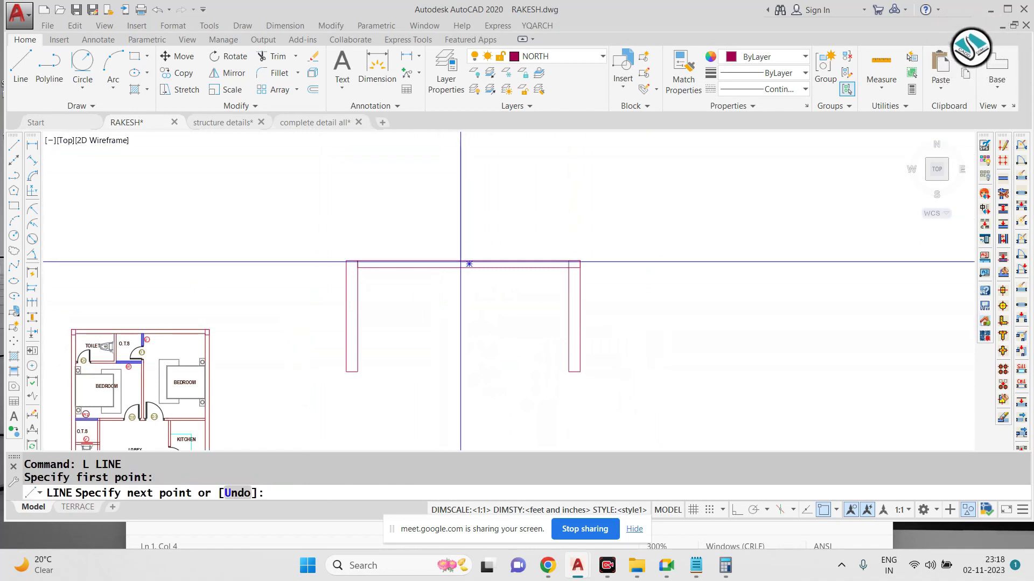
click(460, 261)
click(438, 211)
key(Escape)
key(Return)
click(460, 257)
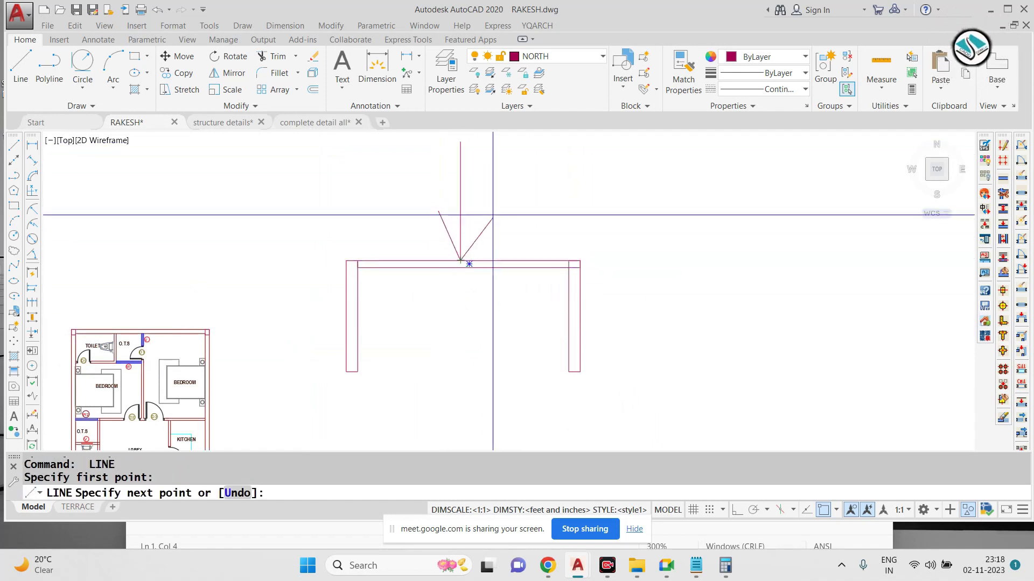
click(493, 204)
key(Escape)
Step: Draw a sagging three-point arc that dips below the middle of the beam to illustrate its bending
scroll(398, 295, up, 2)
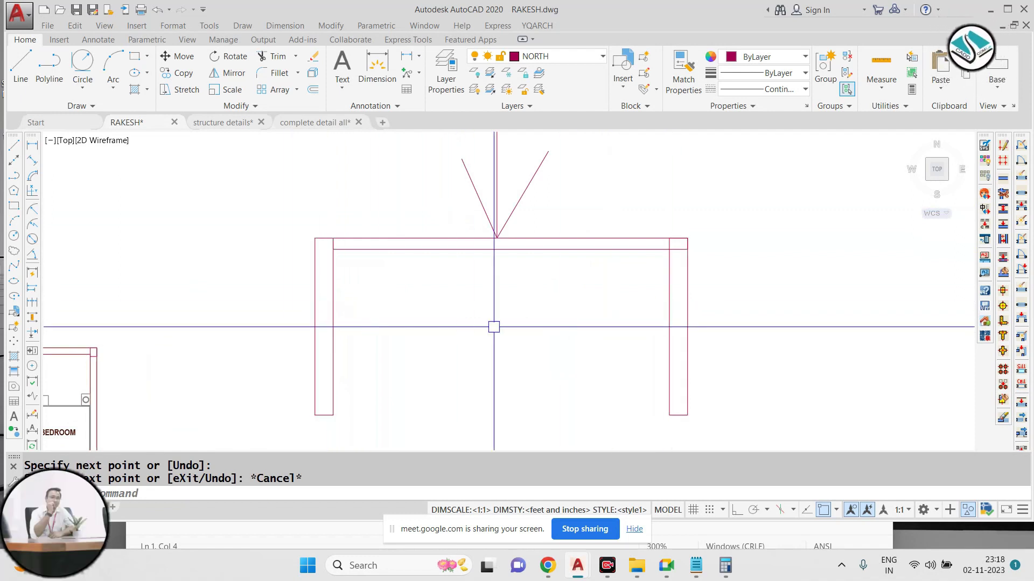
text(a)
key(Return)
click(498, 287)
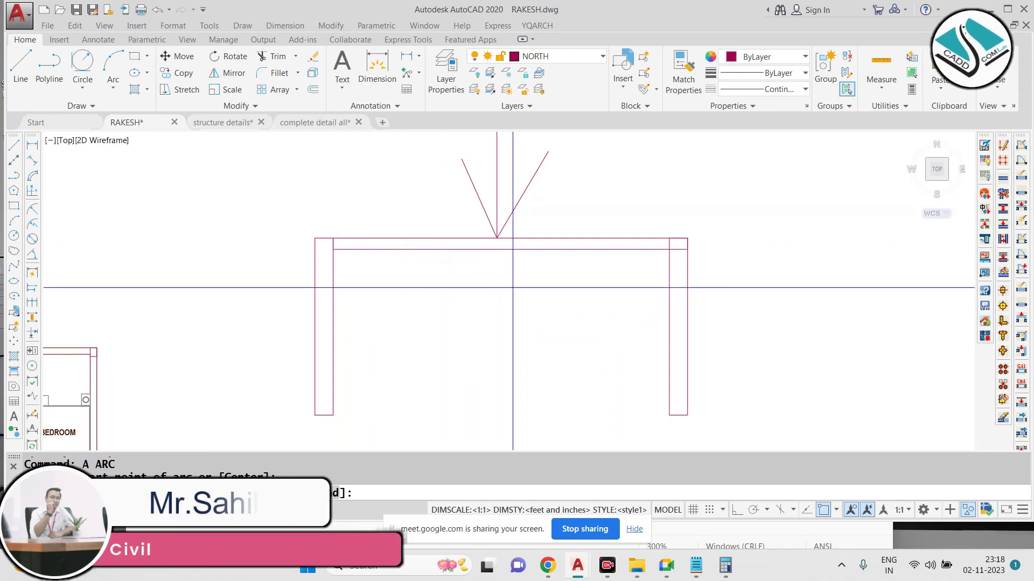
click(691, 157)
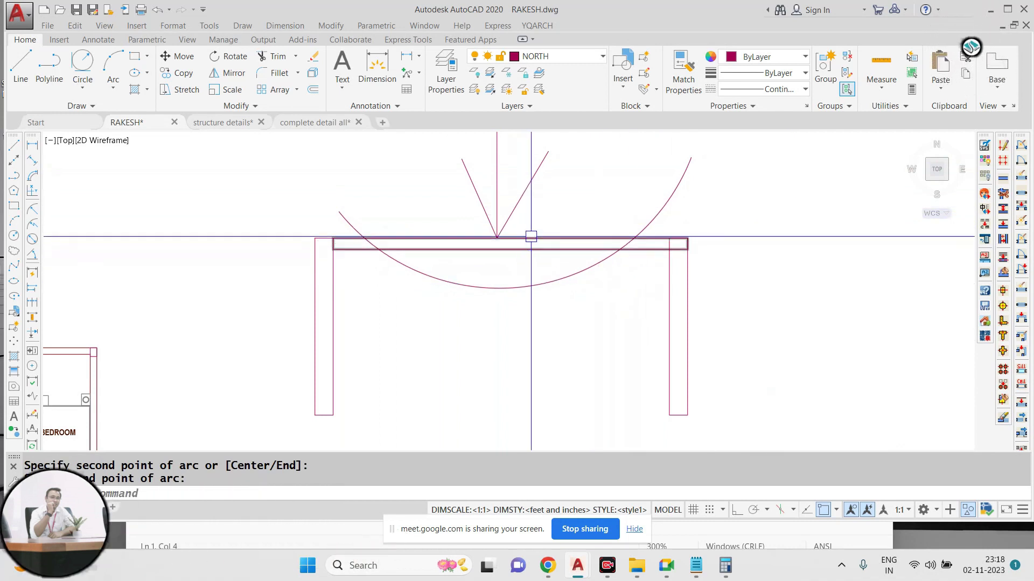
Step: Draw a shallow V of two lines from the beam's underside down to the lowest part of the arc and back up
key(Return)
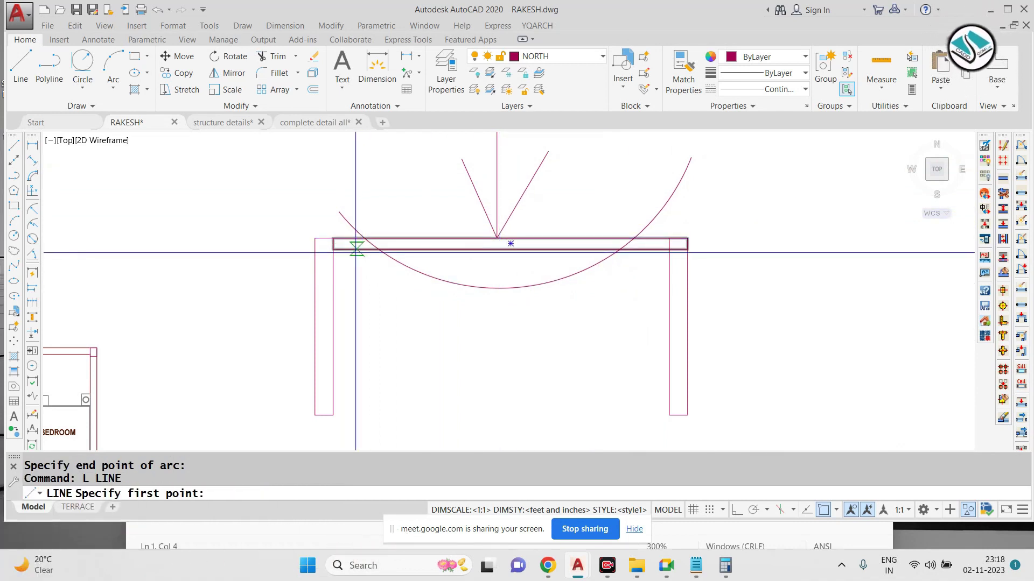
click(380, 249)
click(505, 288)
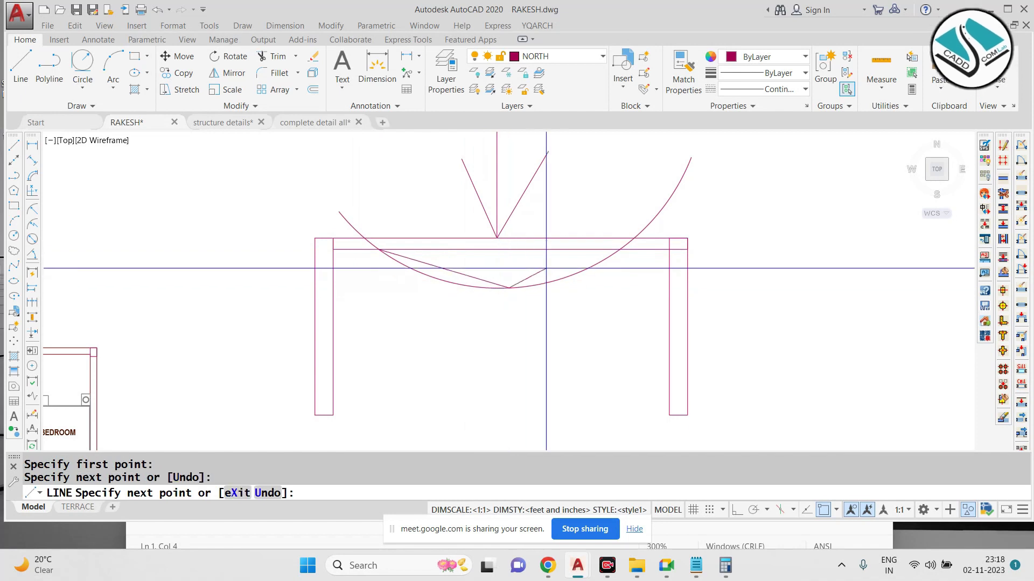
click(612, 249)
key(Escape)
Step: Draw a smaller V of two lines below the beam, nested inside the first one
scroll(438, 243, up, 2)
key(Return)
click(423, 254)
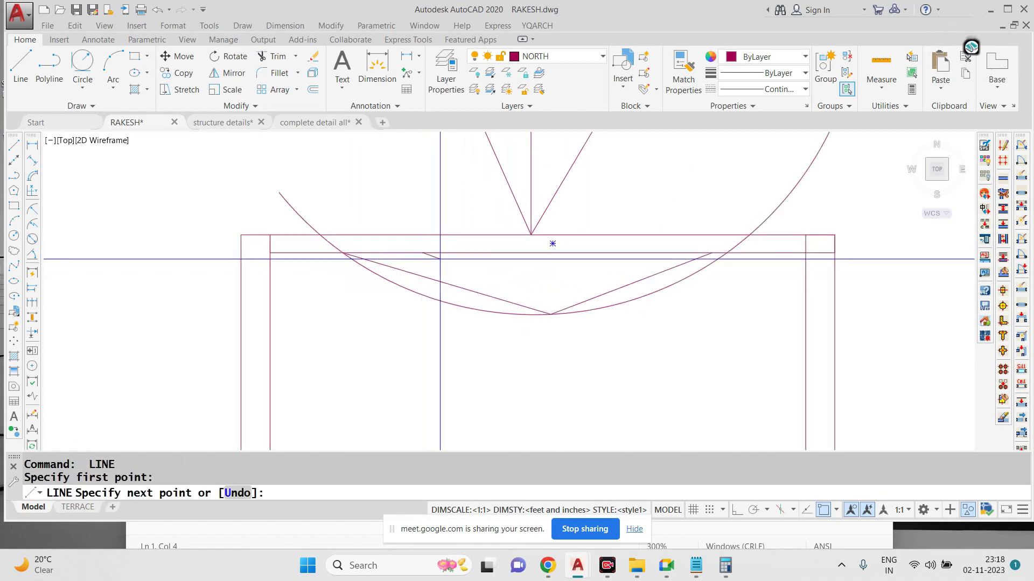
click(546, 296)
click(654, 253)
scroll(654, 253, down, 4)
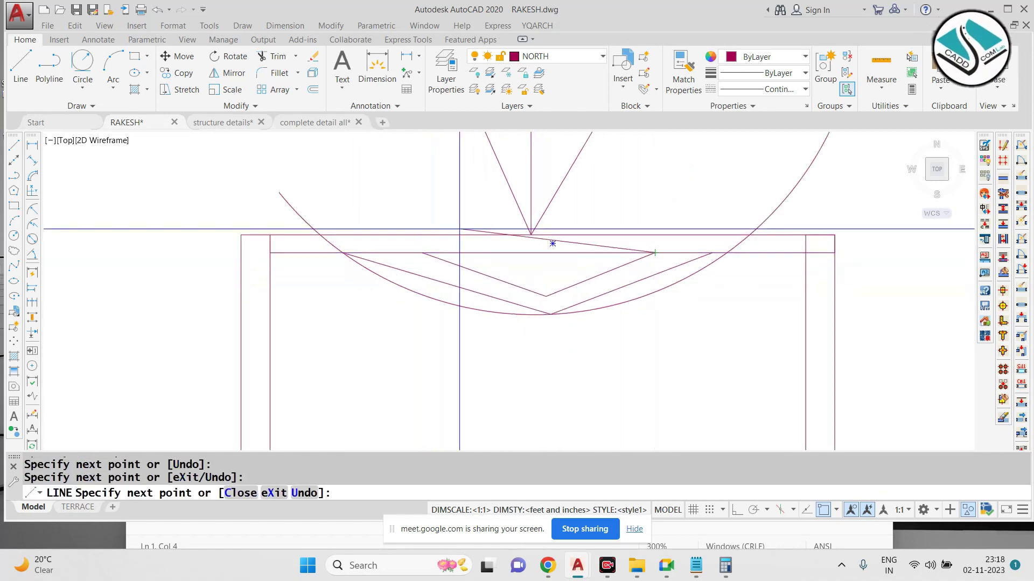
key(Escape)
Step: Draw another tall, narrow column rectangle in the empty space to the right of the loaded frame
text(REC)
middle_drag(593, 267, 418, 269)
key(Escape)
text(REC)
key(Return)
click(562, 220)
click(550, 354)
Step: Copy the new column horizontally to the right with Ortho on, forming a shorter span than the first frame
click(612, 279)
click(464, 341)
text(CO)
key(Return)
click(540, 326)
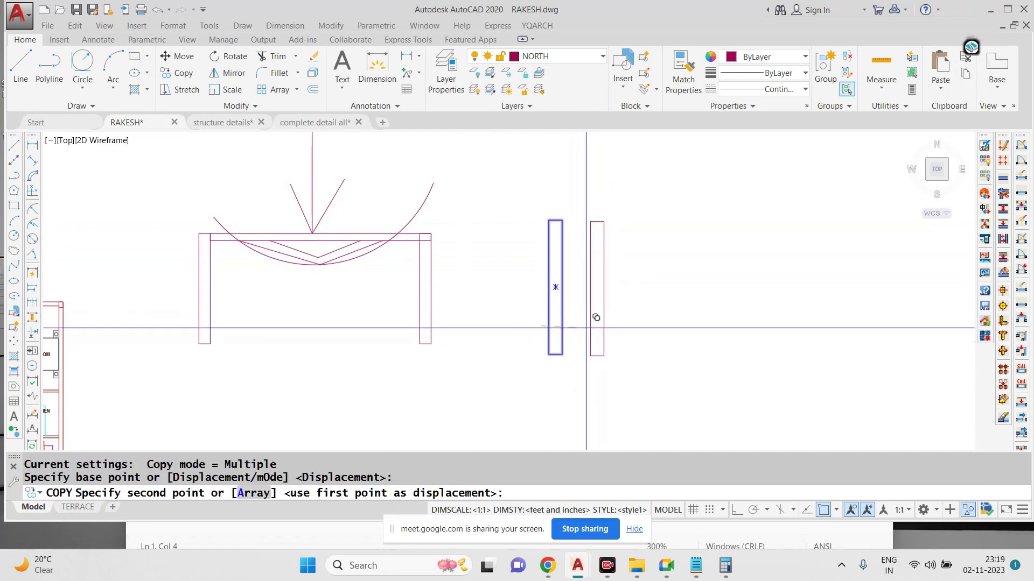
key(F8)
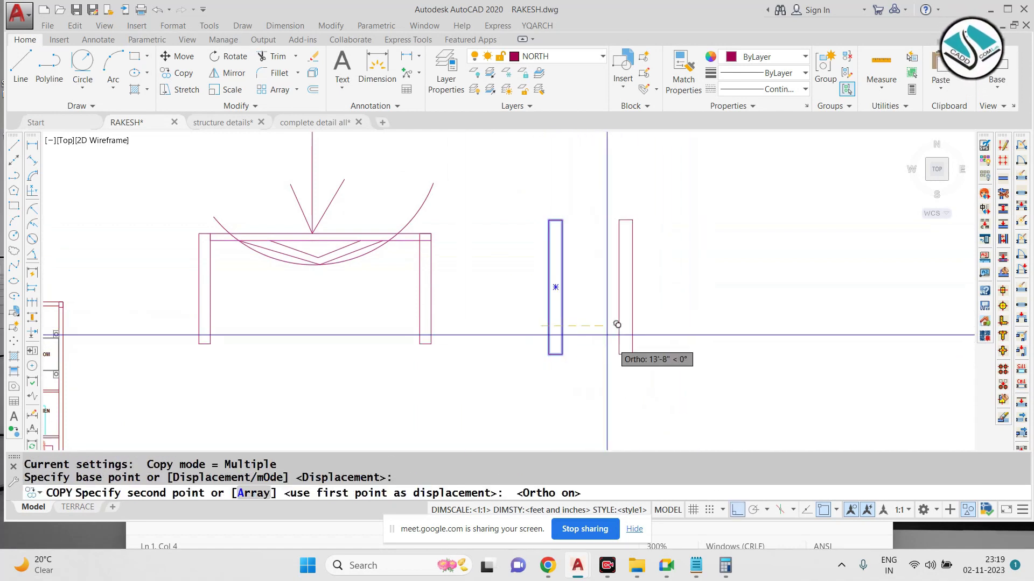
click(660, 325)
key(Escape)
key(Escape)
key(Escape)
Step: Draw a thin beam rectangle resting on top of the two closely spaced columns
text(REC)
key(Return)
click(549, 221)
key(Escape)
key(Return)
click(549, 220)
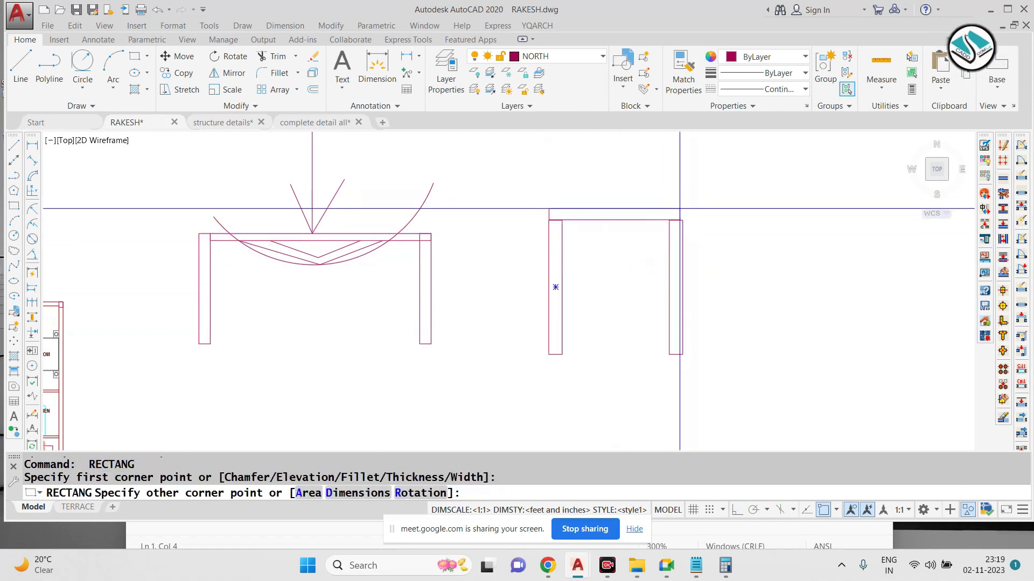
click(682, 209)
Step: Draw a vertical load line from above down to the top of the short-span beam
text(L)
key(Return)
click(624, 142)
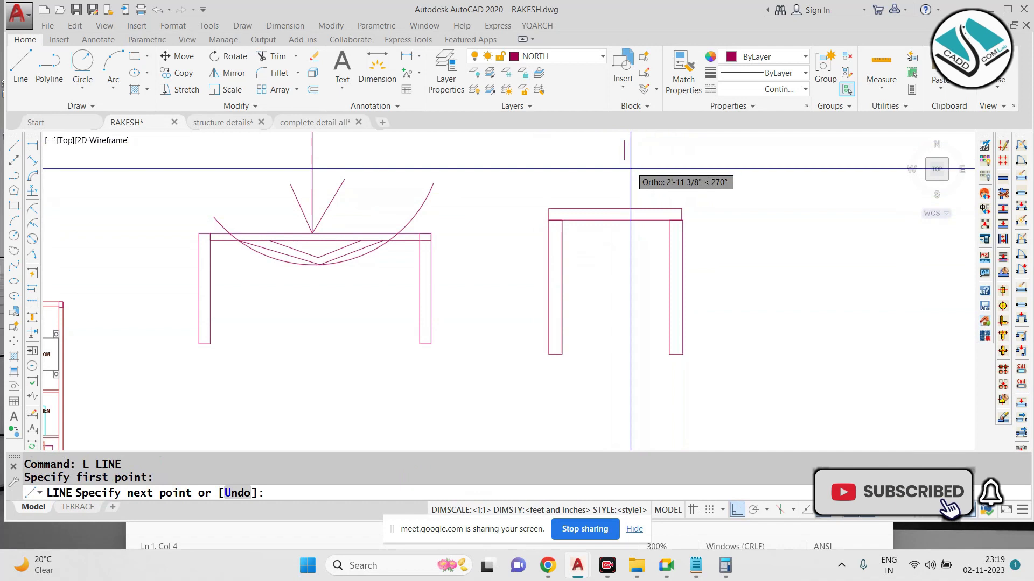
click(625, 209)
key(Escape)
key(Return)
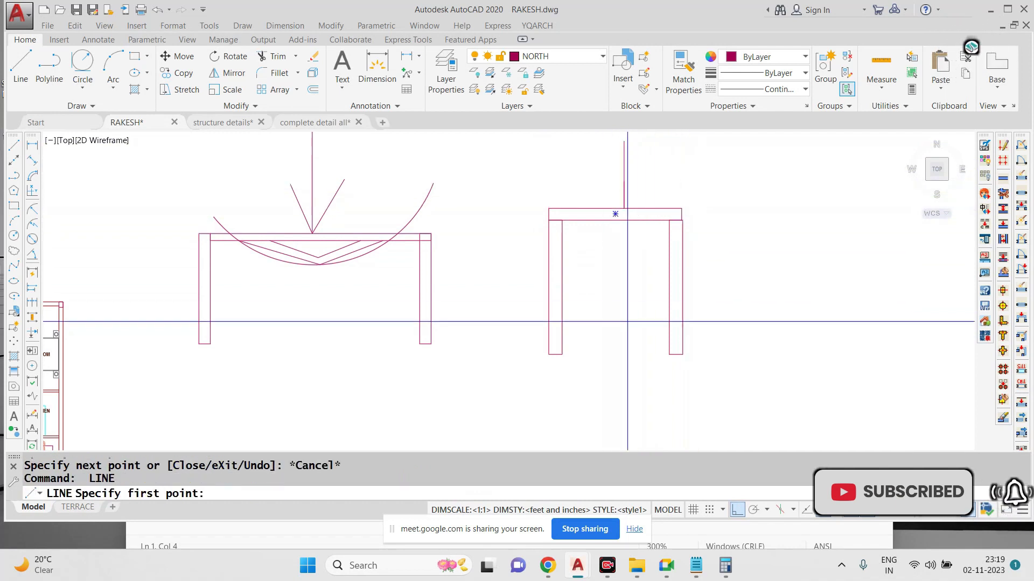
scroll(646, 313, down, 2)
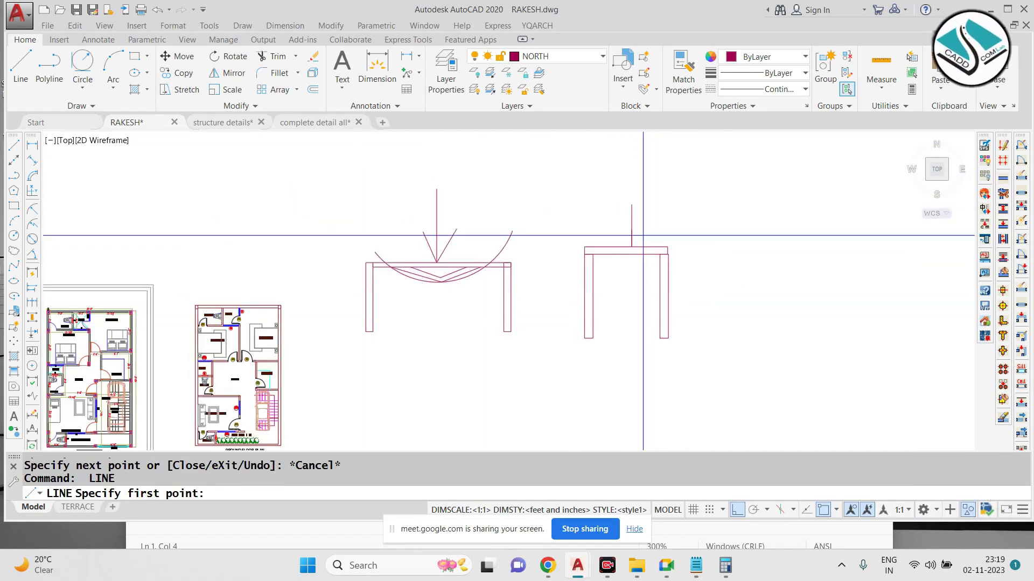
key(Escape)
Step: Erase both frame sketches together with their load lines and bending curves
click(703, 174)
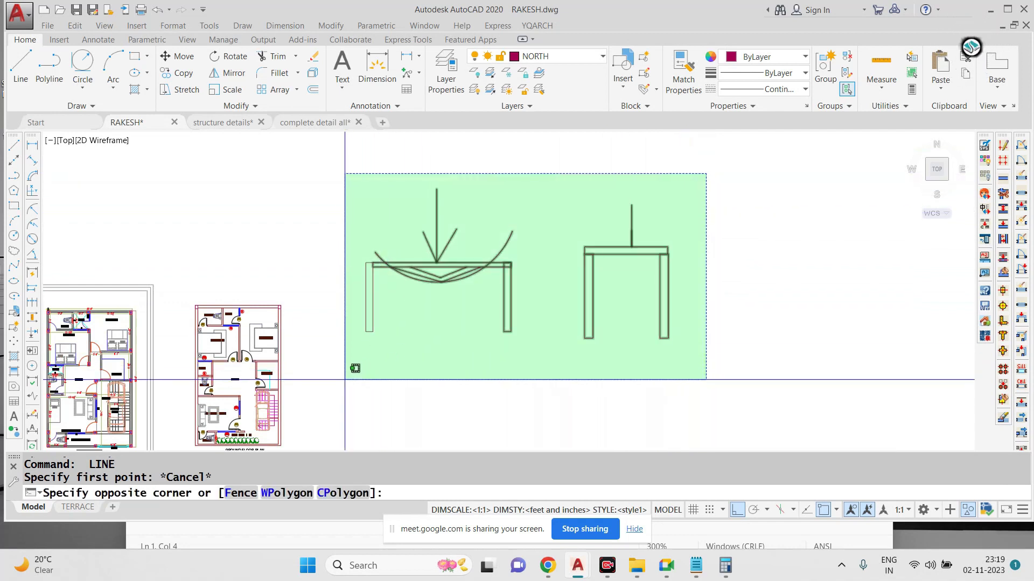
click(346, 380)
text(E)
key(Return)
Step: Switch to Notepad, write the lines "SFD - SHARE FORCE" and "BMD- B", and return to the drawing
click(699, 545)
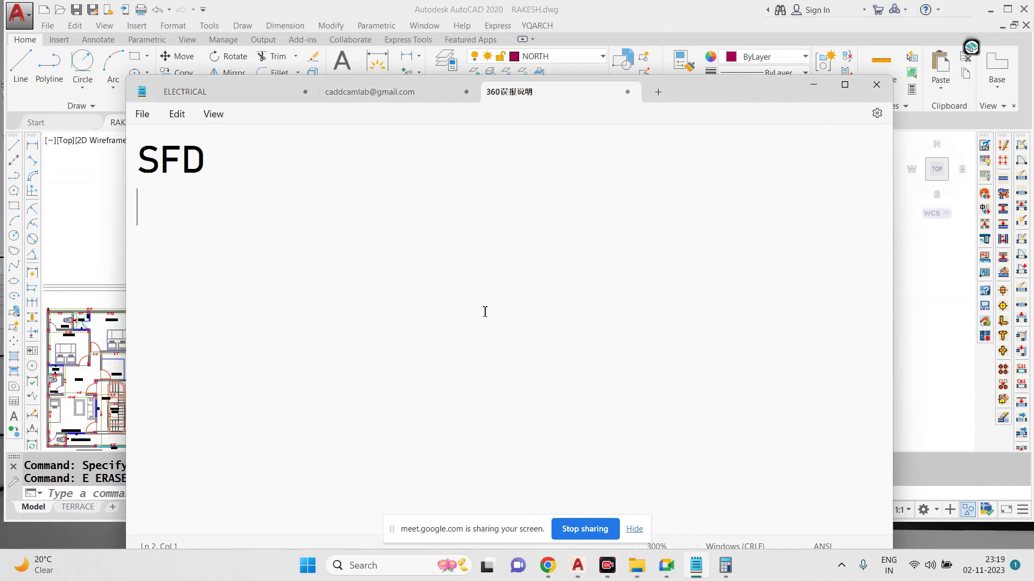
text(MD-)
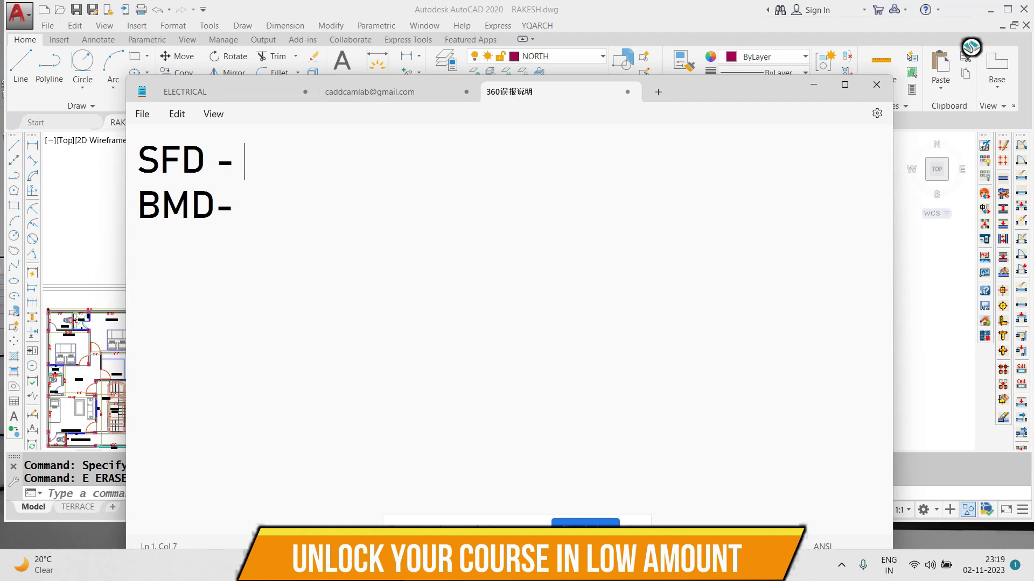
text( FORCE)
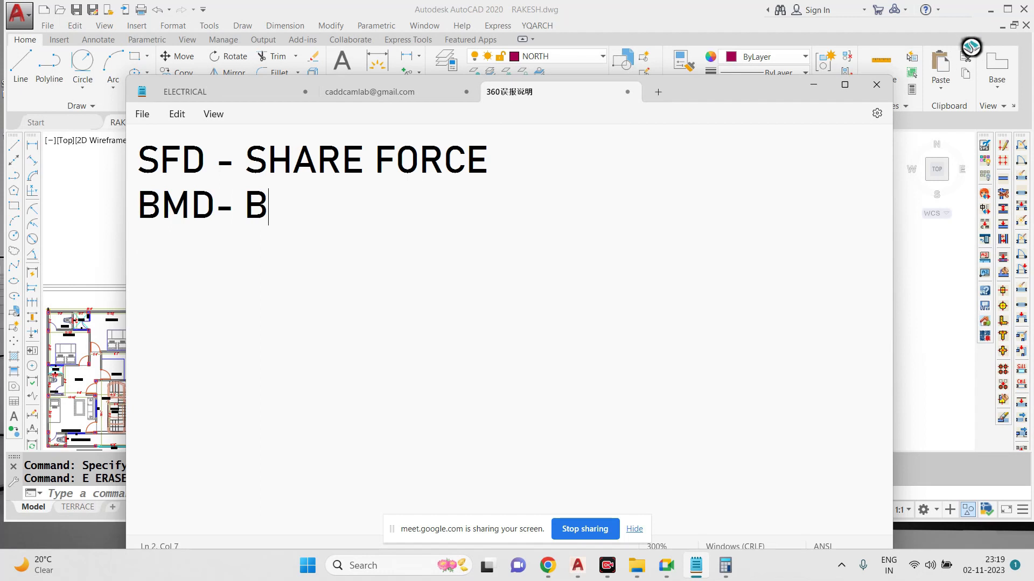
click(813, 85)
Step: Undo the erasing of the two frame sketches
scroll(447, 247, down, 4)
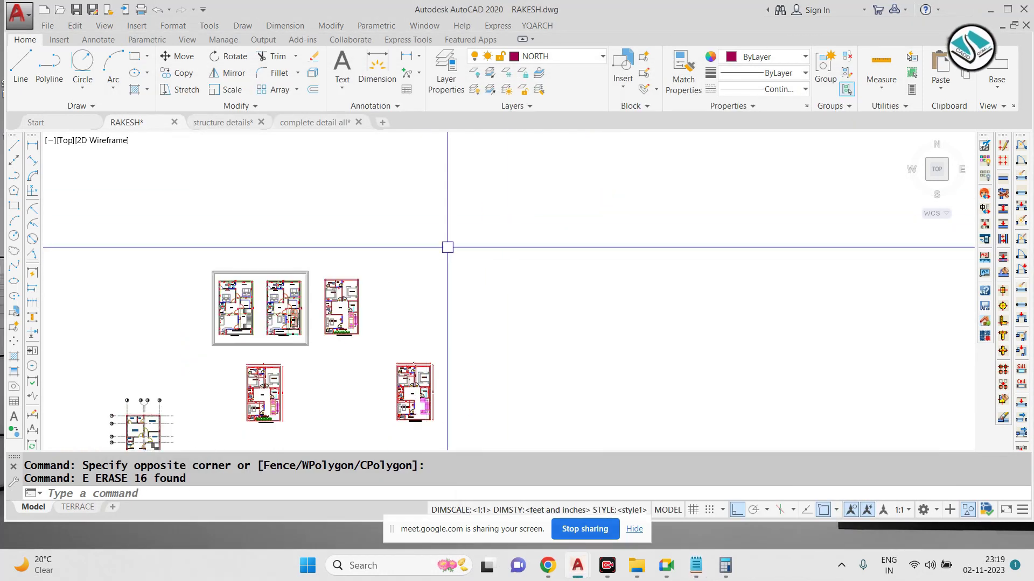
key(ctrl+z)
key(ctrl+z)
scroll(491, 245, up, 3)
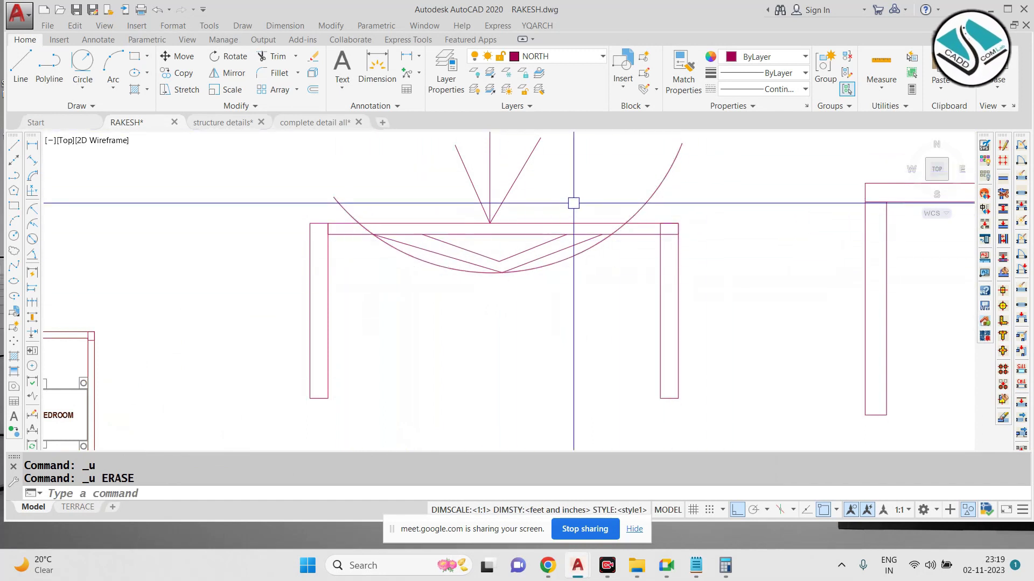
Step: Erase the two restored frame sketches beside the plan
scroll(574, 202, down, 5)
click(784, 166)
click(439, 361)
text(e)
key(Return)
scroll(472, 221, up, 10)
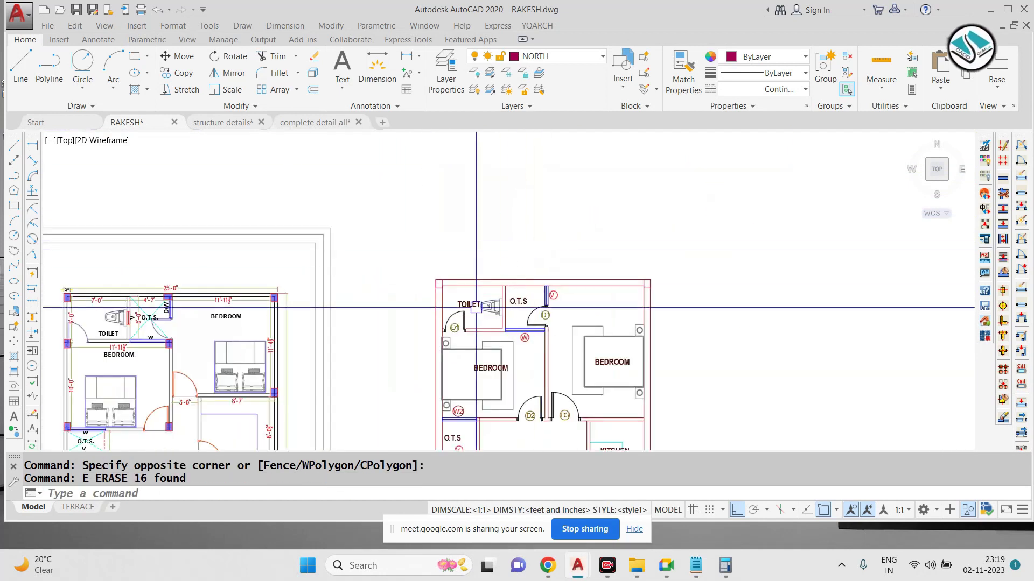
scroll(280, 209, down, 8)
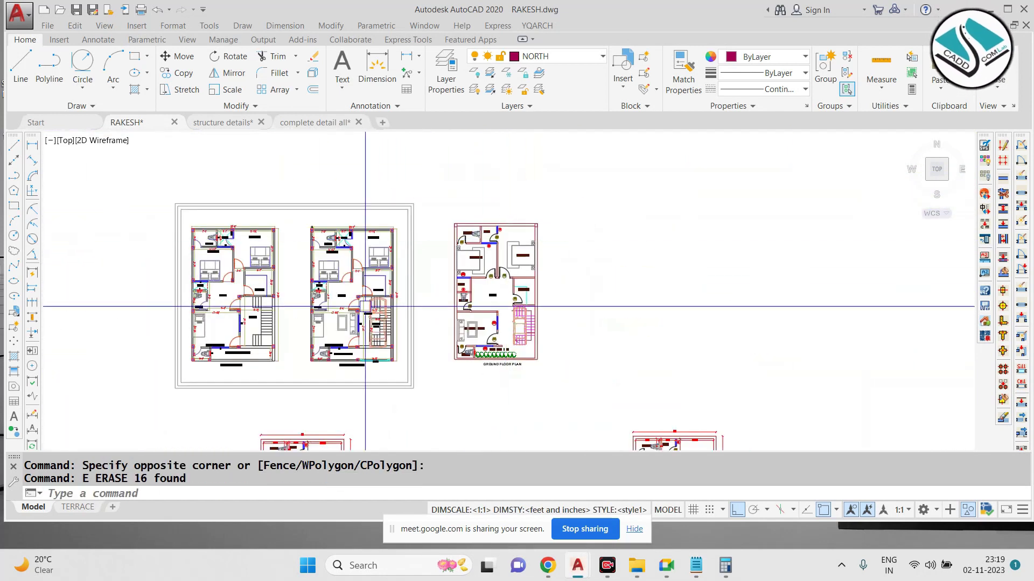
scroll(409, 346, up, 4)
scroll(410, 345, down, 4)
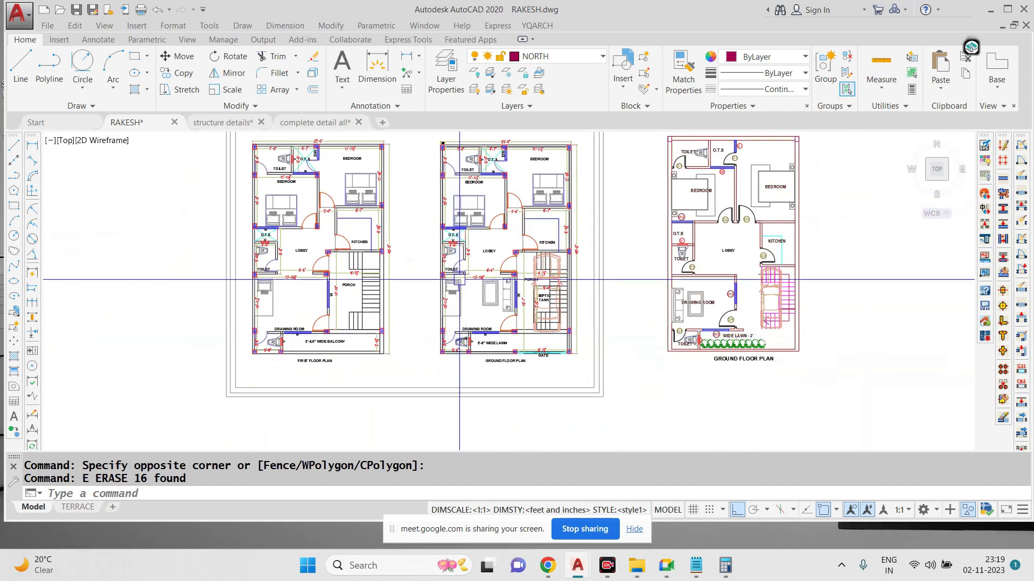
Step: Copy the toilet's outer corner column along the rear wall to the partition junction beside ventilator V on the dimension-free ground floor plan
scroll(538, 215, up, 8)
scroll(592, 272, down, 6)
middle_drag(701, 266, 454, 263)
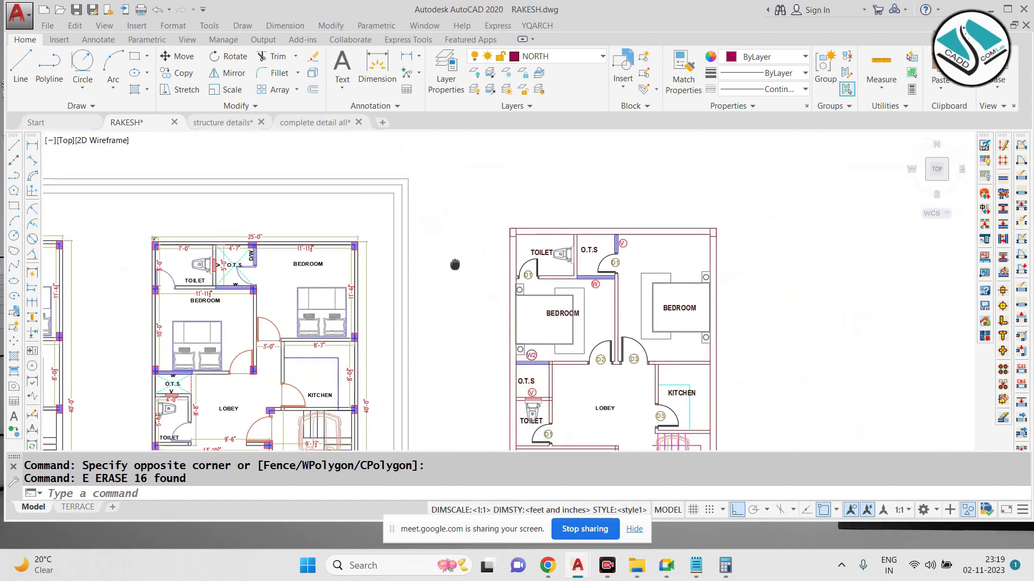
scroll(540, 247, up, 4)
scroll(504, 234, down, 4)
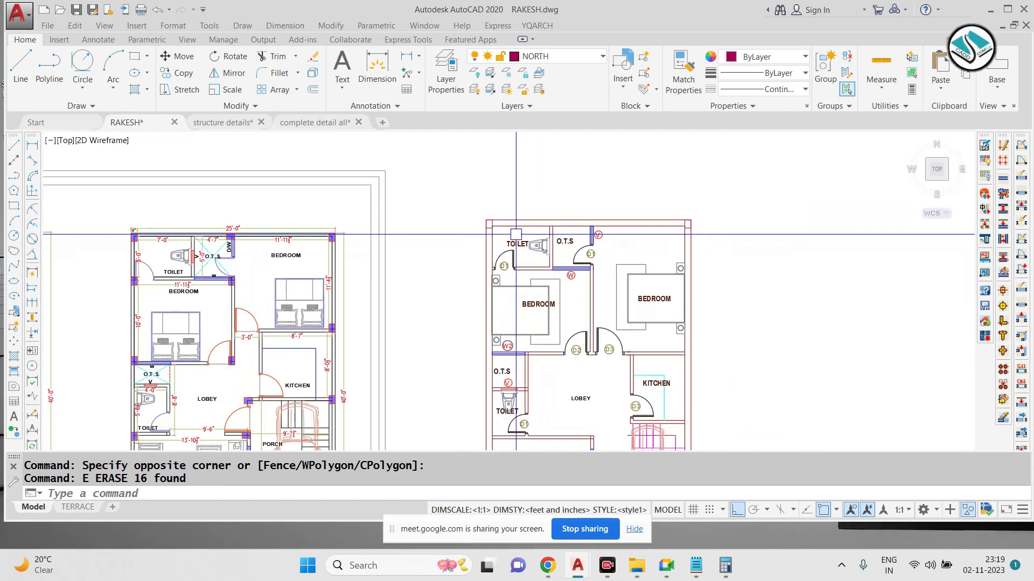
scroll(485, 221, up, 2)
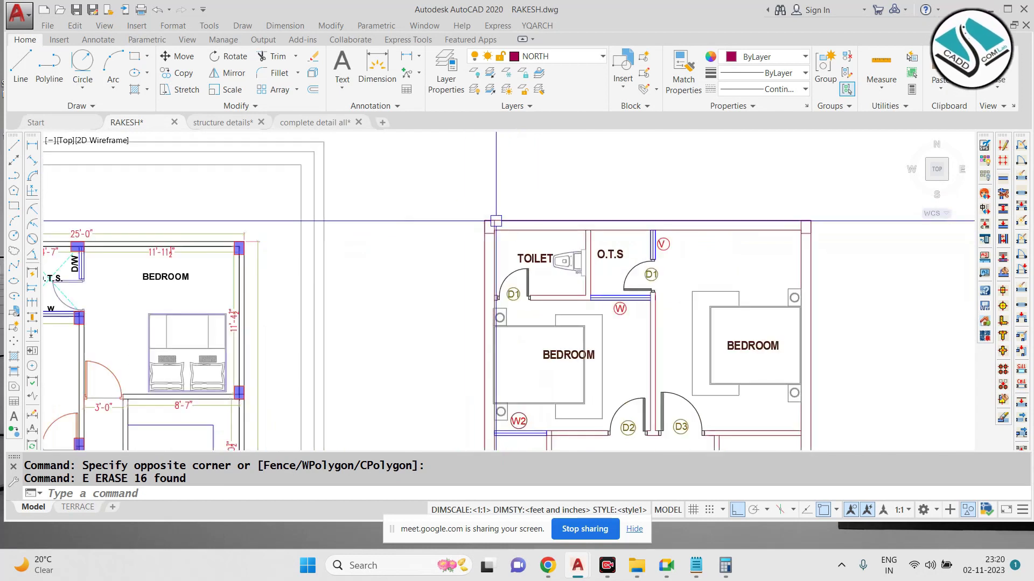
scroll(512, 228, down, 2)
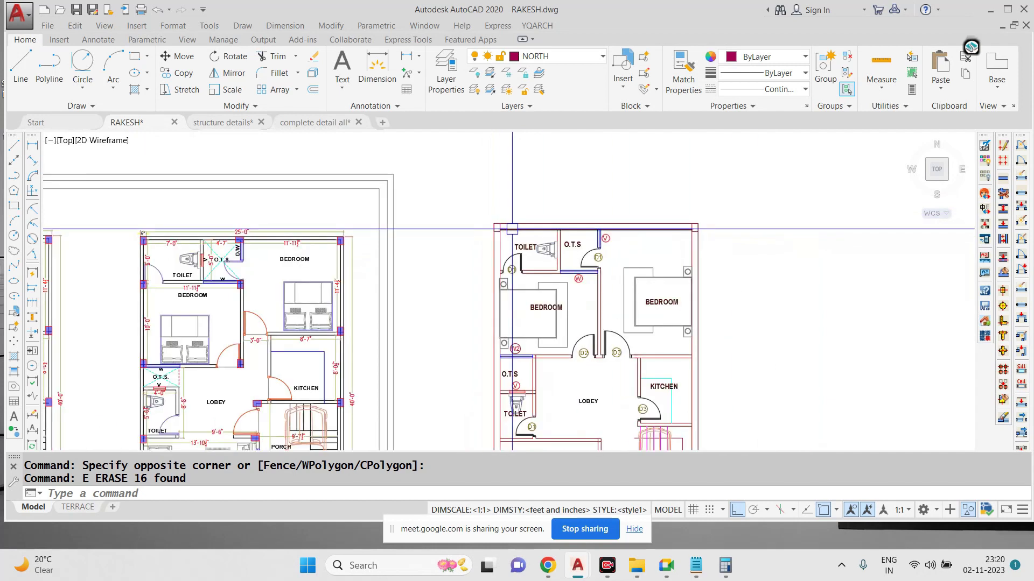
scroll(510, 227, up, 6)
click(397, 184)
click(477, 267)
text(CO)
key(Return)
scroll(513, 229, down, 4)
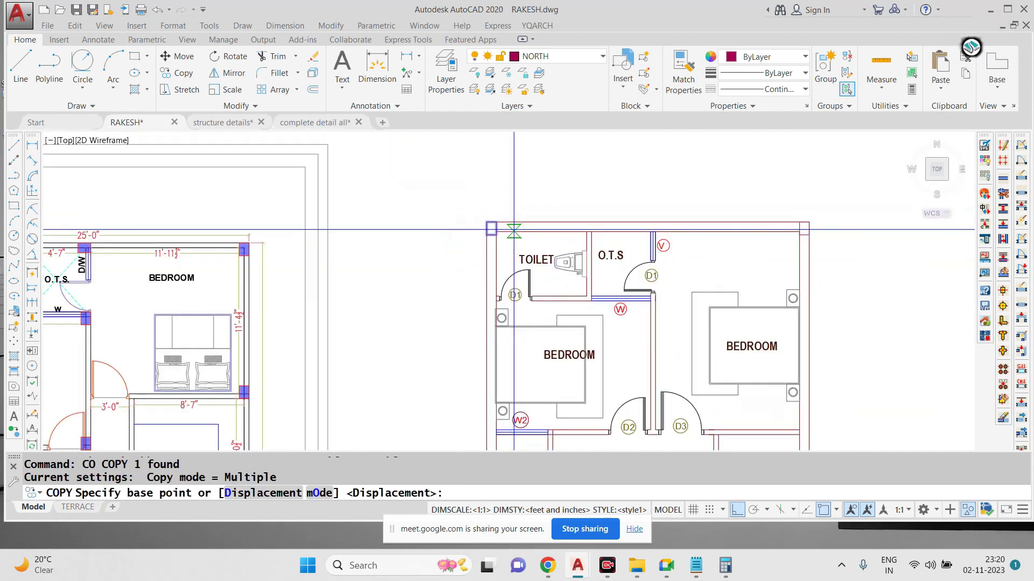
scroll(513, 230, up, 3)
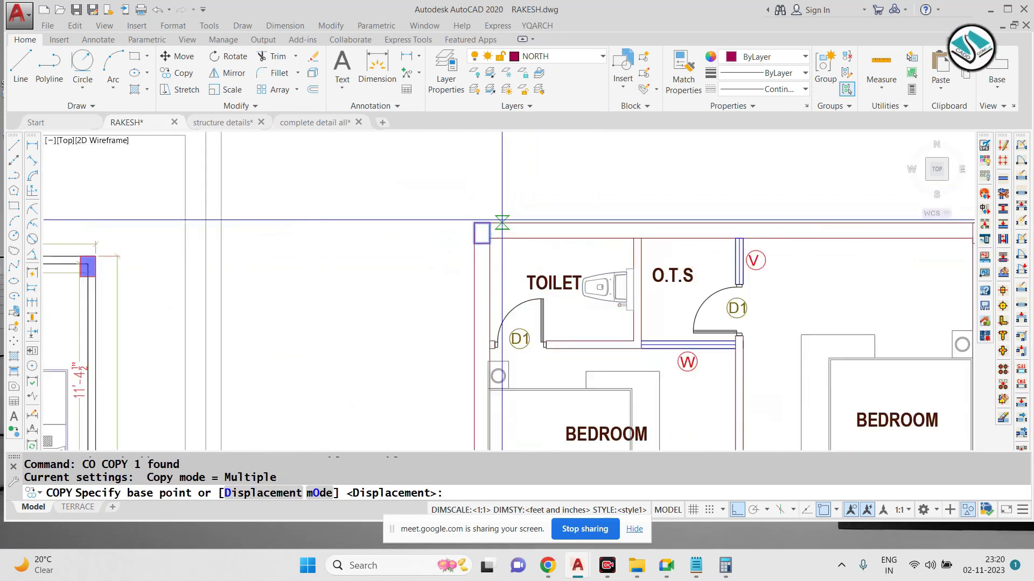
scroll(502, 221, up, 2)
click(482, 222)
middle_drag(920, 221, 625, 222)
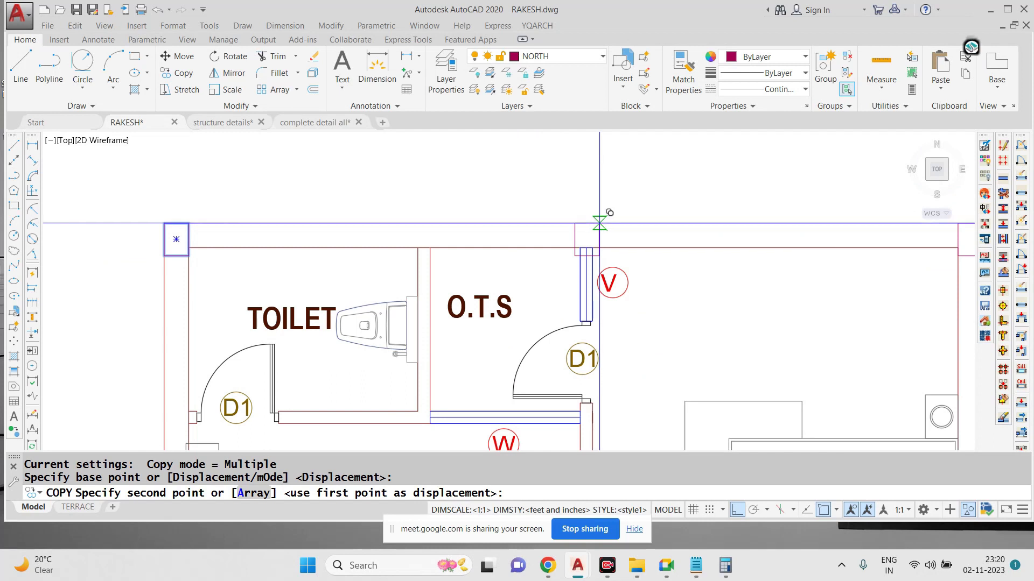
click(597, 223)
key(Escape)
scroll(638, 247, down, 4)
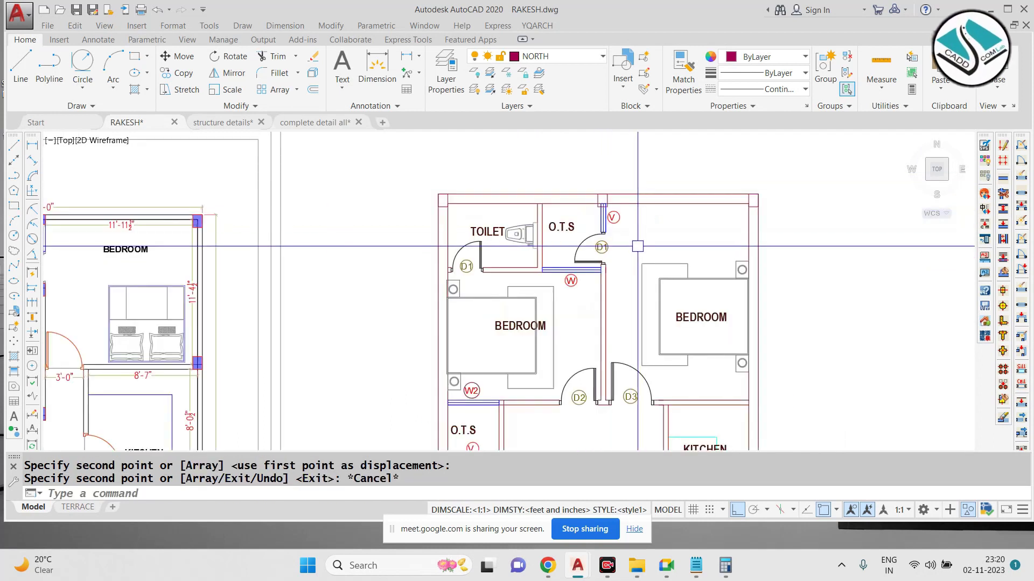
Step: Copy the toilet's outer corner column to the empty space outside the rear wall, above the O.T.S partition junction
scroll(669, 228, up, 4)
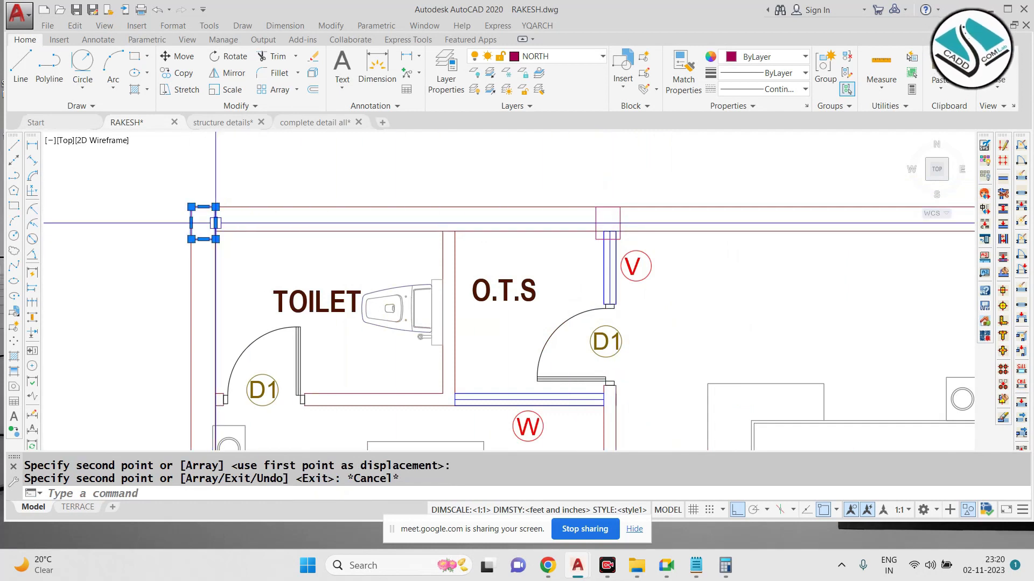
key(Escape)
key(Escape)
click(245, 259)
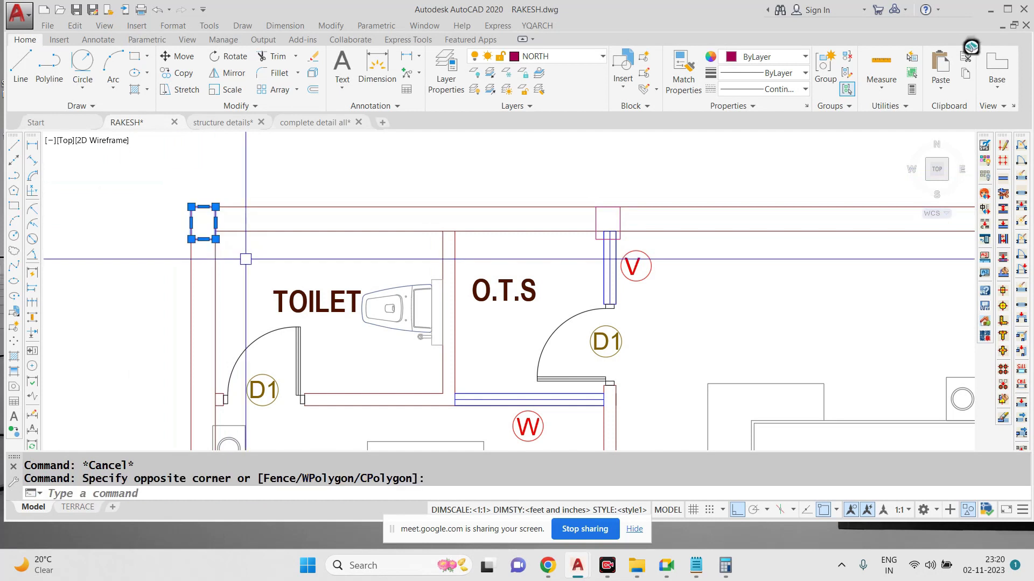
key(space)
click(203, 239)
middle_drag(534, 207, 467, 258)
click(738, 510)
click(537, 198)
key(Escape)
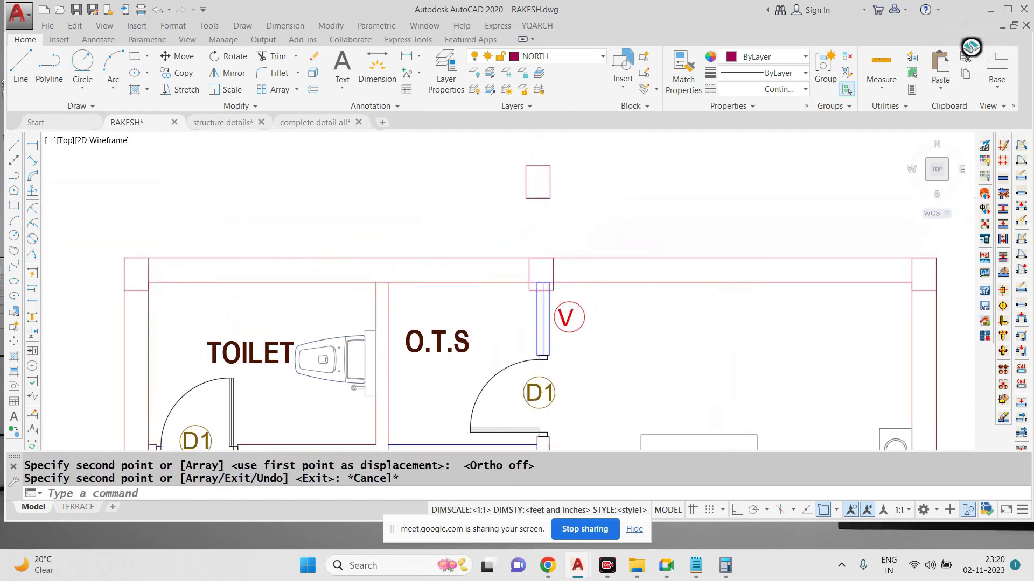
Step: Rotate the loose column copy a quarter turn about its centre so its long side runs parallel to the rear wall
click(566, 215)
click(525, 190)
text(ro)
key(space)
click(538, 182)
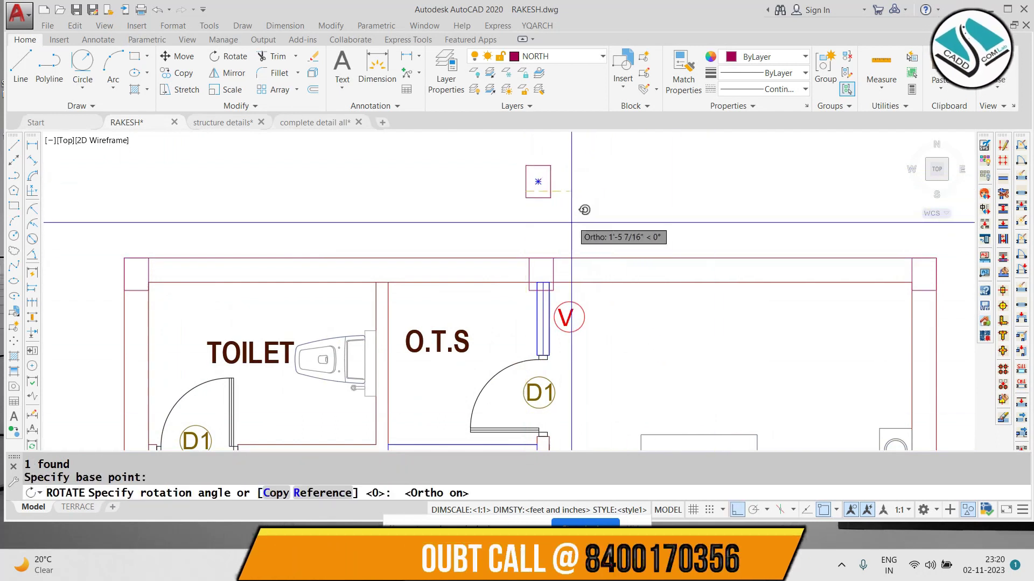
key(Escape)
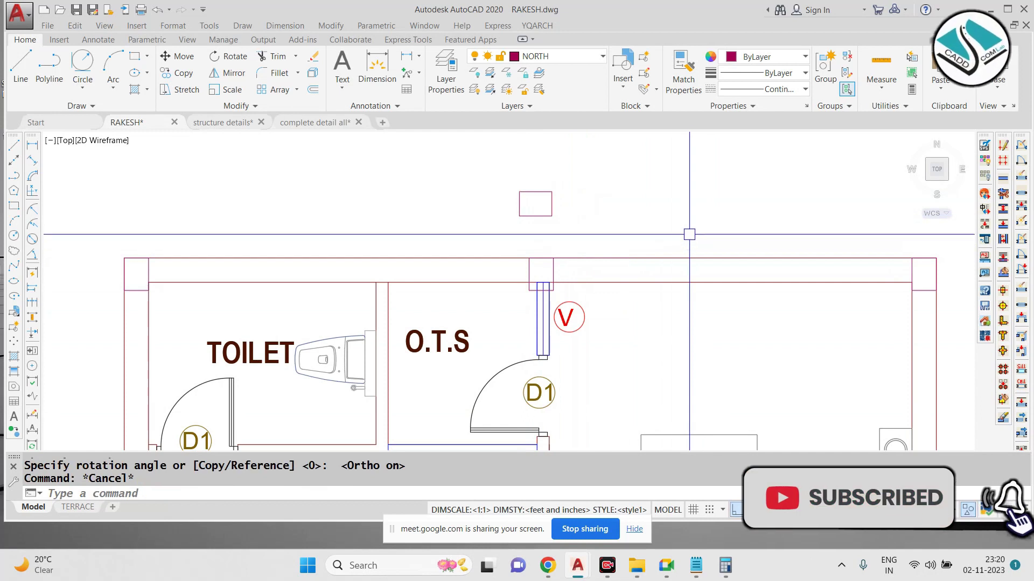
Step: Erase the upright column at the rear wall junction beside ventilator V
scroll(668, 233, down, 2)
middle_drag(613, 220, 532, 191)
scroll(508, 225, up, 4)
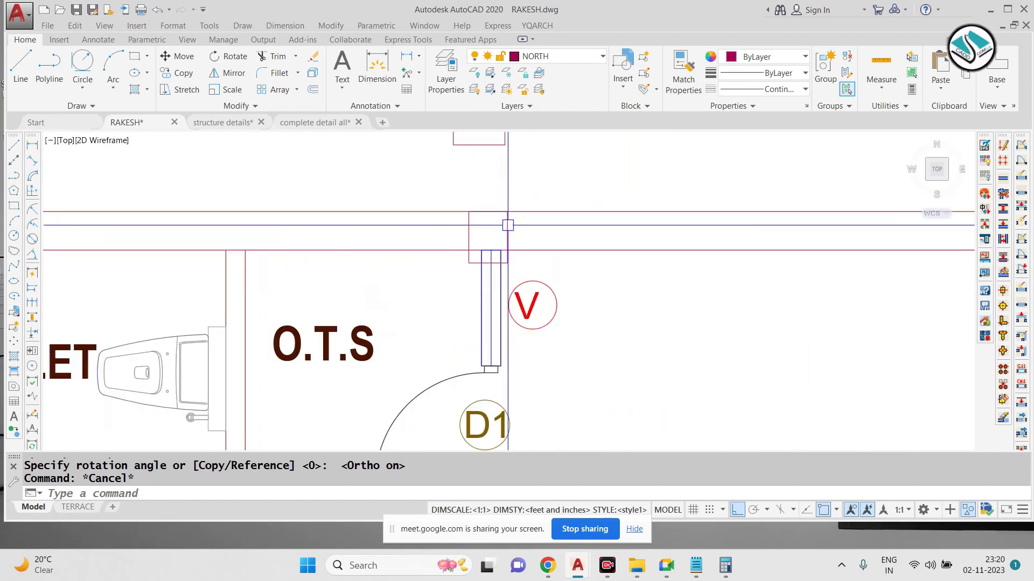
scroll(527, 224, down, 2)
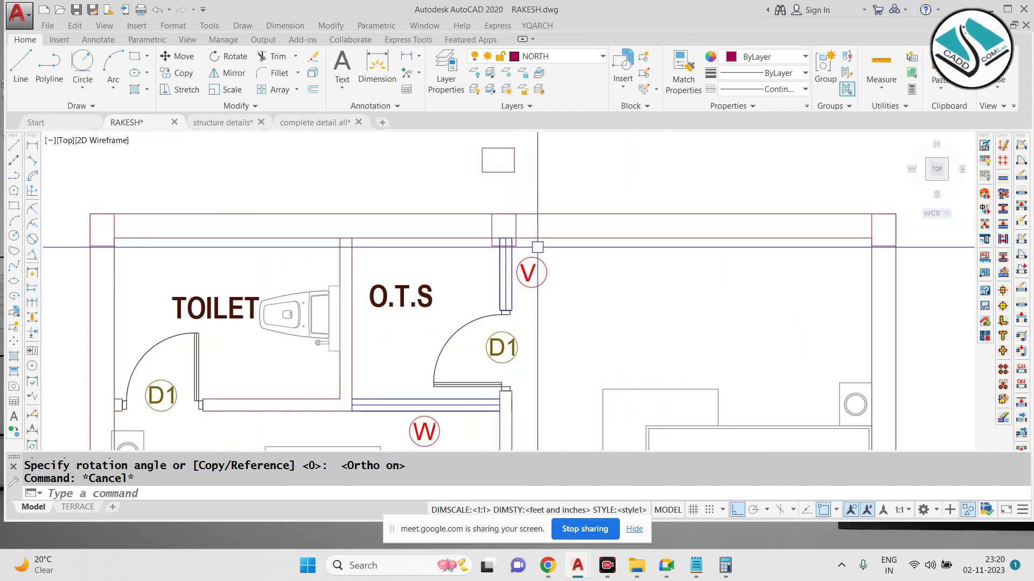
scroll(533, 246, down, 4)
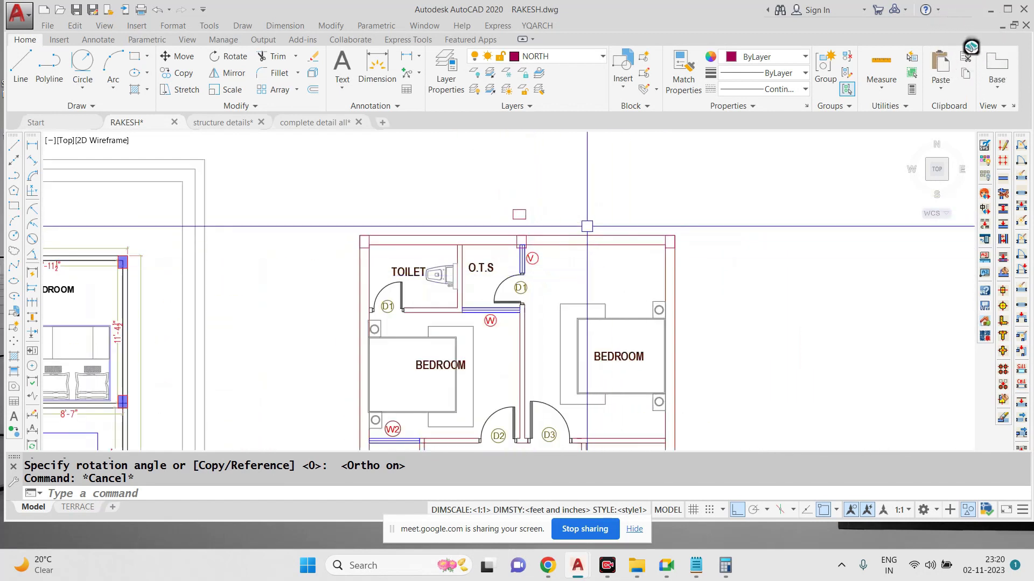
scroll(657, 323, up, 2)
scroll(452, 205, up, 6)
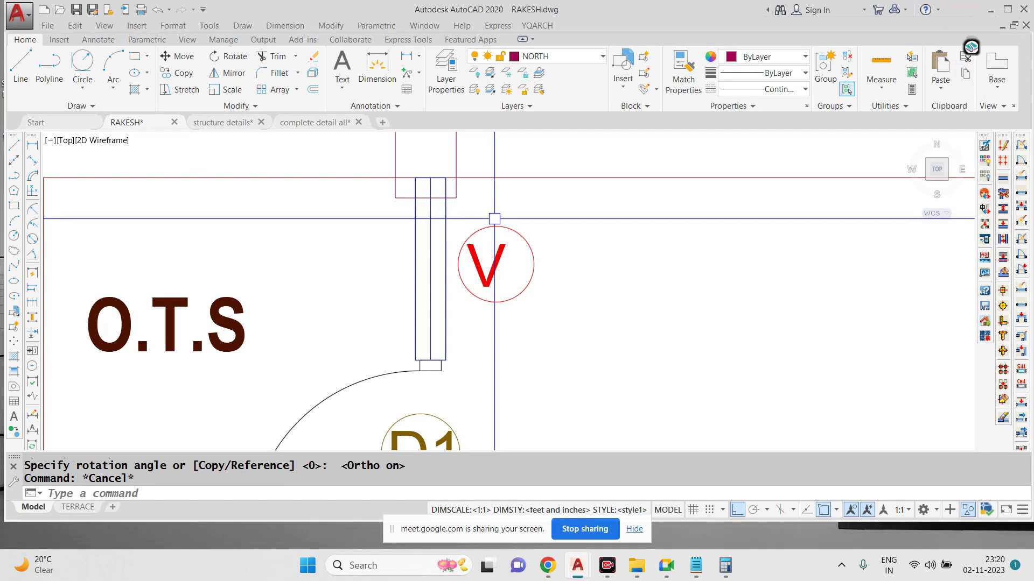
scroll(488, 219, down, 8)
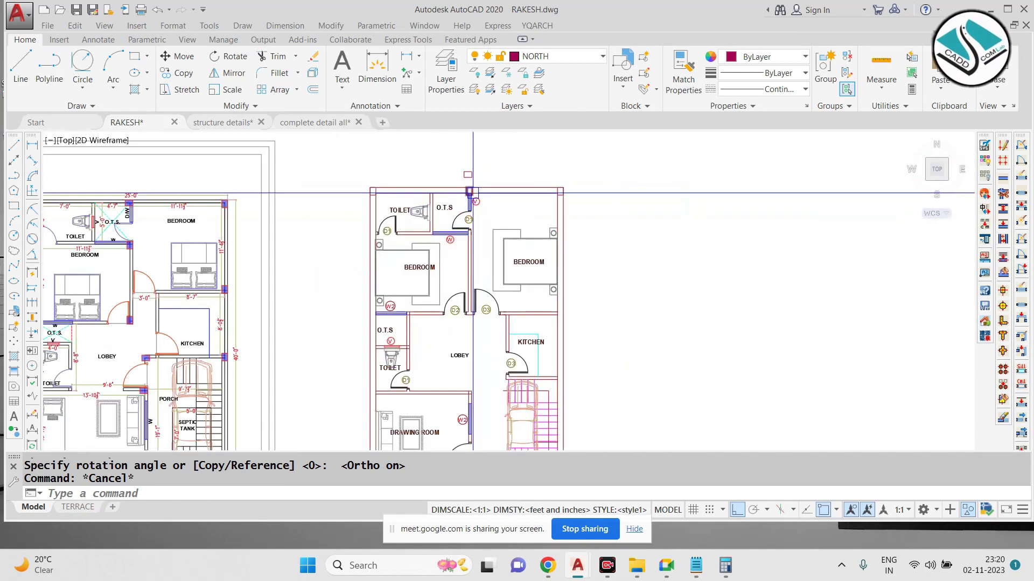
scroll(467, 188, up, 8)
click(472, 194)
text(e)
key(space)
Step: Move the rotated column by its lower corner into the rear wall, aligned with the bedroom face of the partition at ventilator V
scroll(476, 194, down, 2)
middle_drag(488, 144, 516, 262)
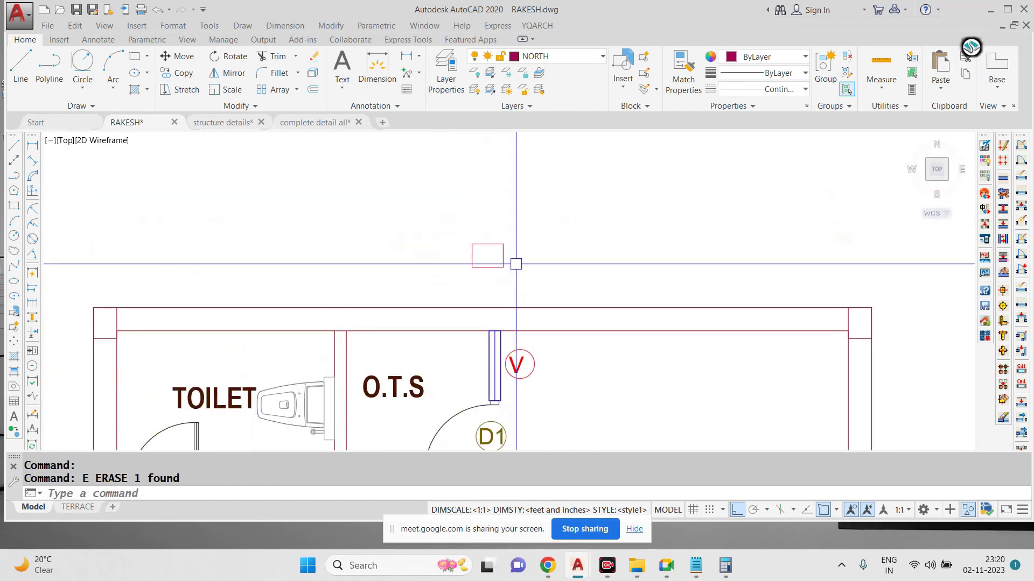
click(515, 263)
click(426, 232)
text(m)
key(space)
scroll(520, 298, up, 3)
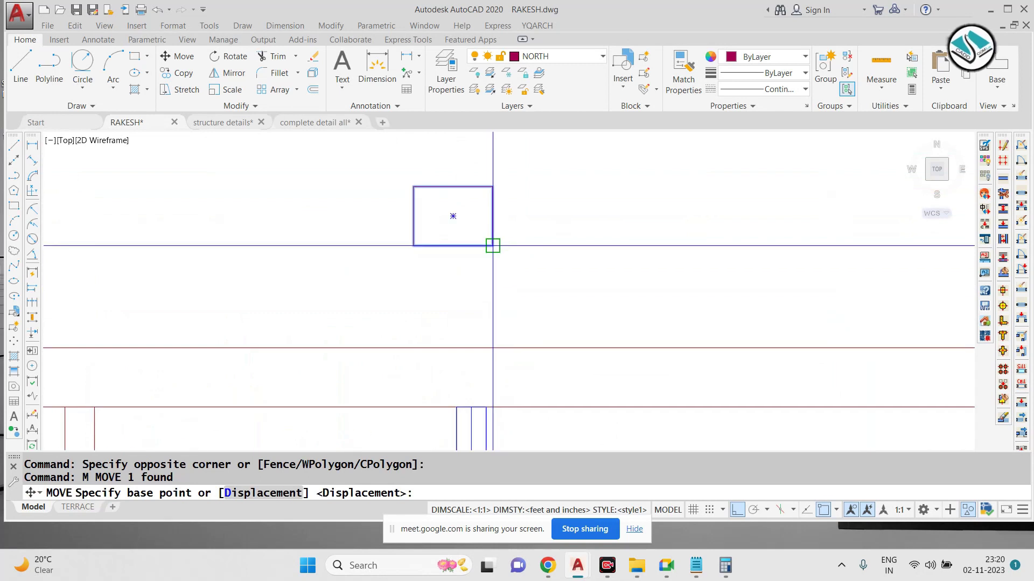
click(491, 246)
key(Escape)
scroll(567, 230, down, 3)
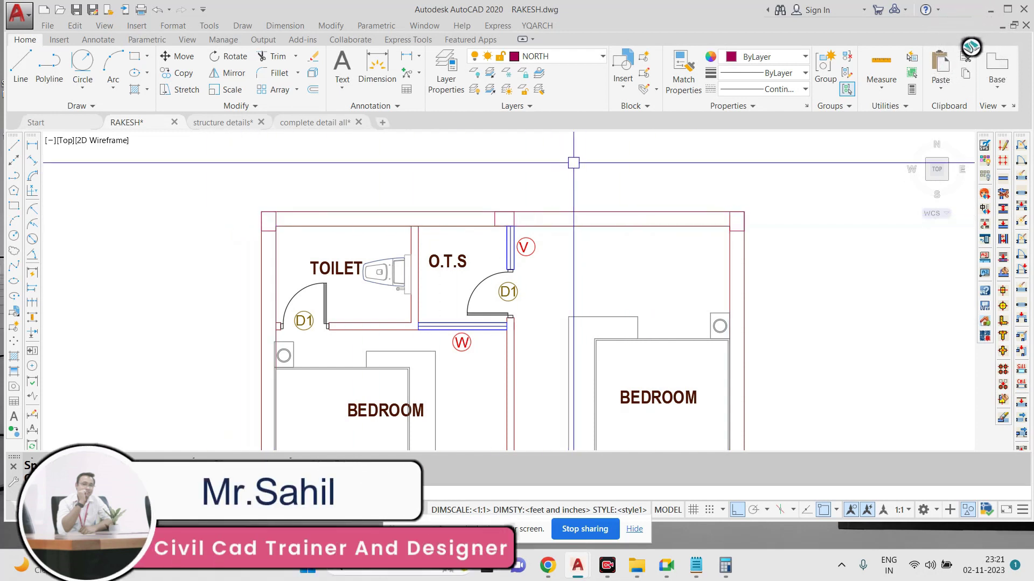
Step: Examine the column positions around the toilet, O.T.S. and bedrooms on the dimensioned first floor plan
scroll(572, 157, down, 4)
scroll(237, 225, down, 2)
scroll(166, 219, up, 4)
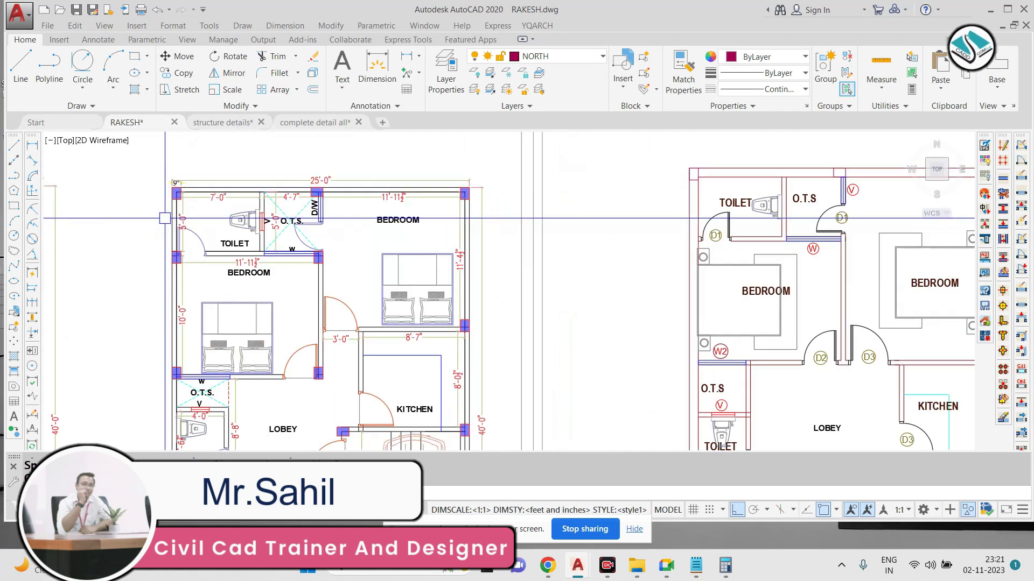
middle_drag(180, 218, 607, 219)
scroll(178, 261, up, 2)
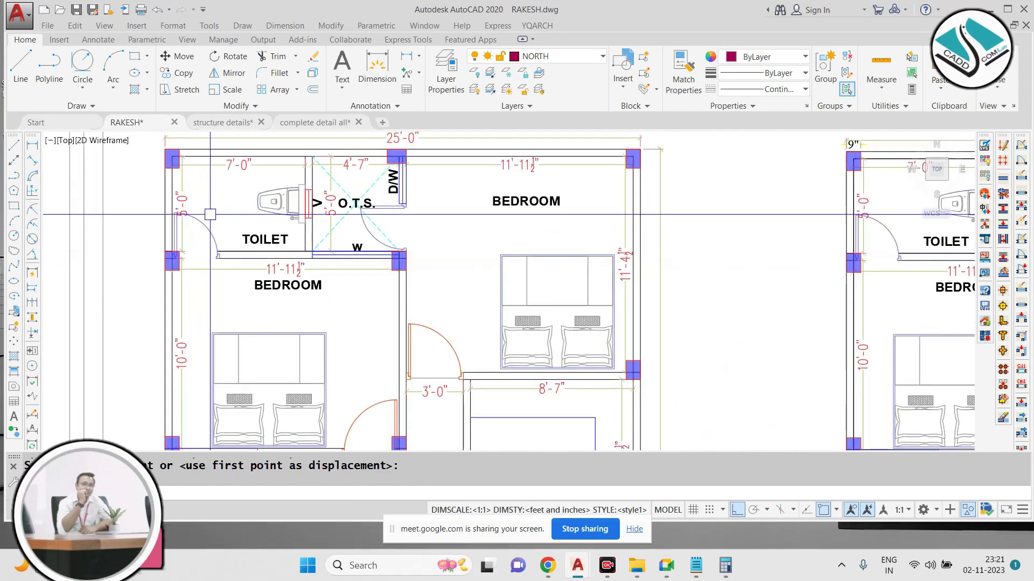
middle_drag(263, 212, 350, 226)
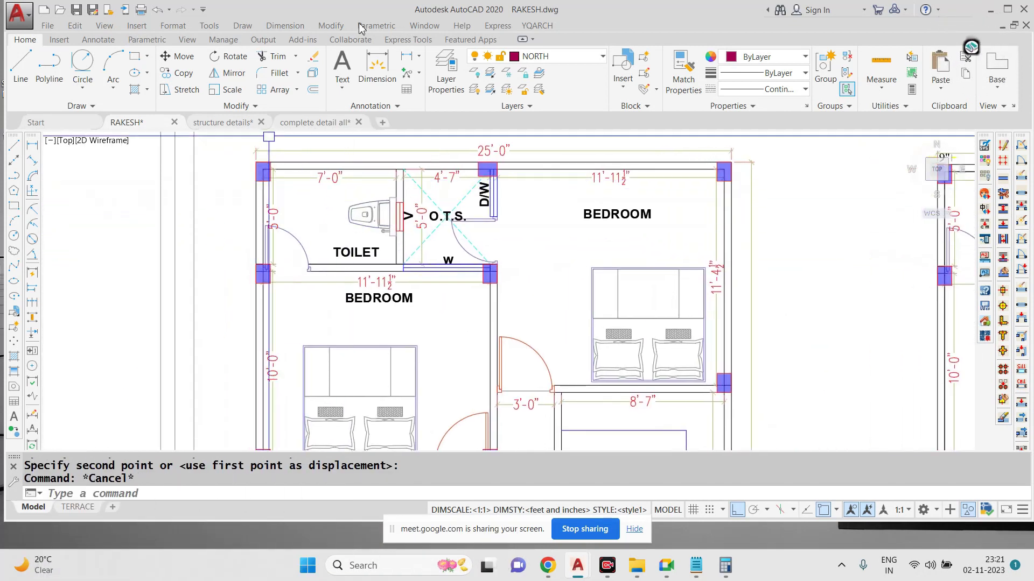
scroll(277, 210, up, 2)
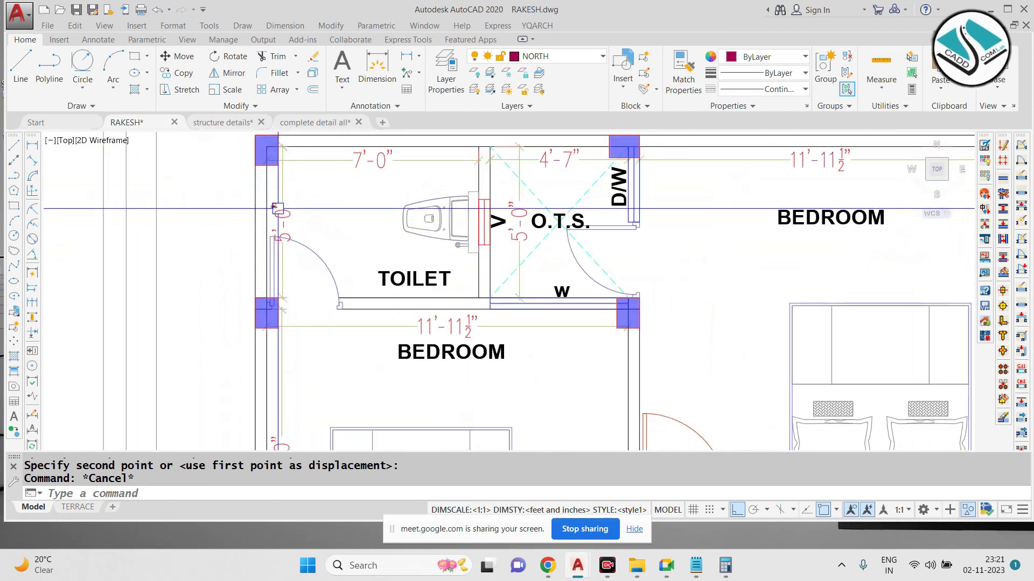
scroll(277, 208, down, 4)
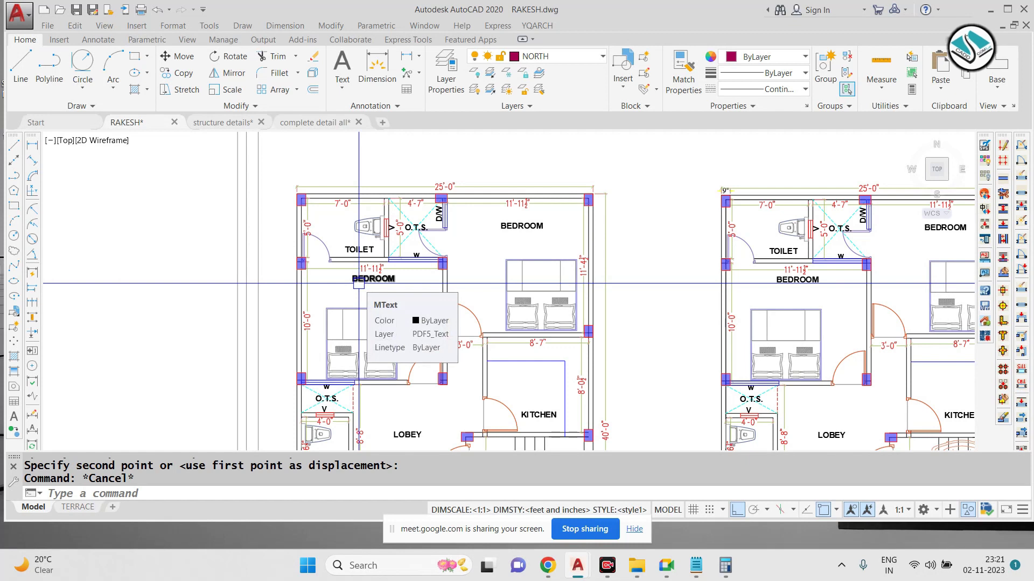
Step: Convert 3 metres to feet in Calculator and return to the drawing
click(733, 571)
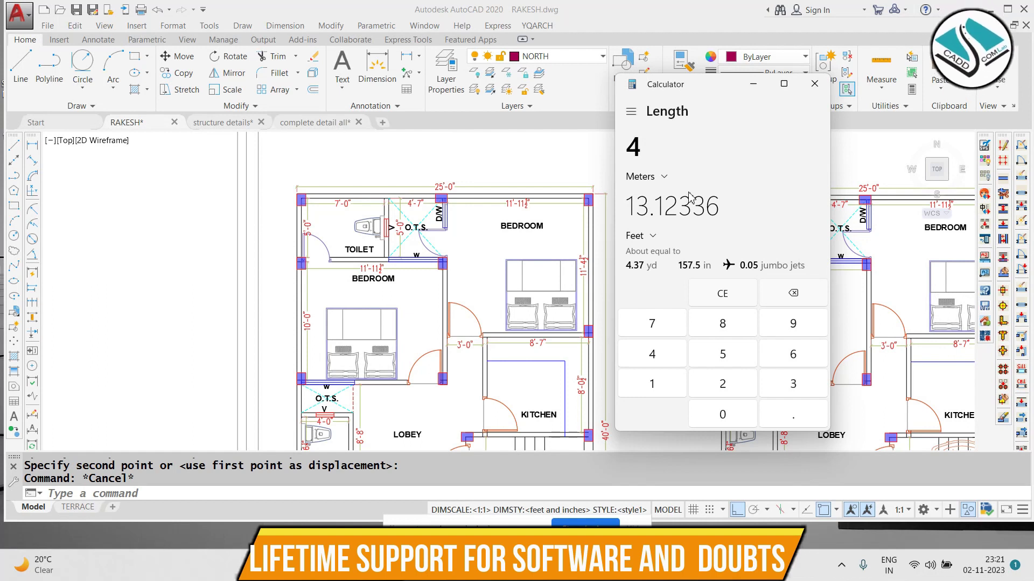
key(BackSpace)
text(3)
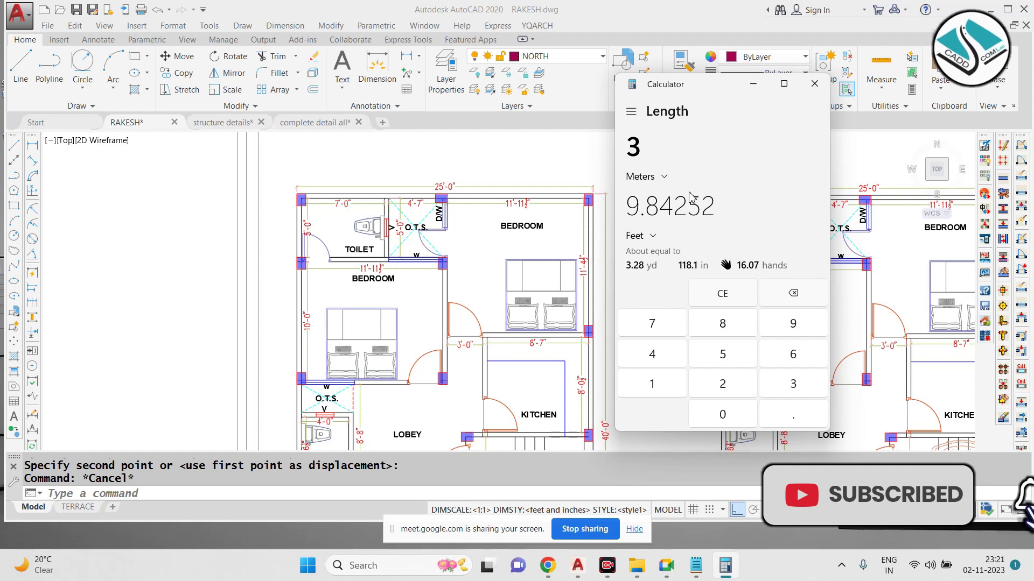
click(752, 87)
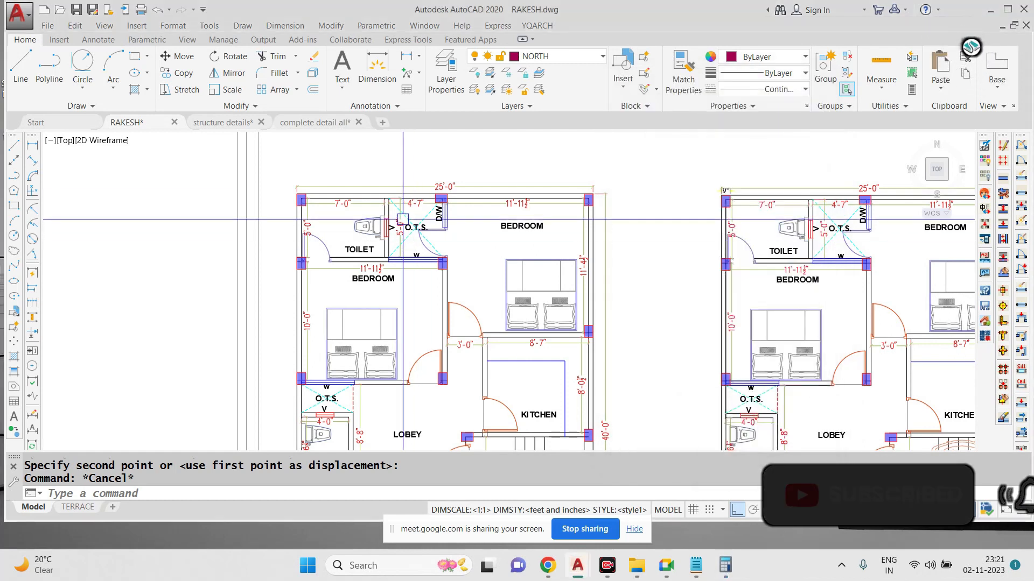
Step: Add a vertical linear dimension outside the first floor plan, between the toilet's corner column and the column at the bedroom's far end
click(284, 26)
click(299, 56)
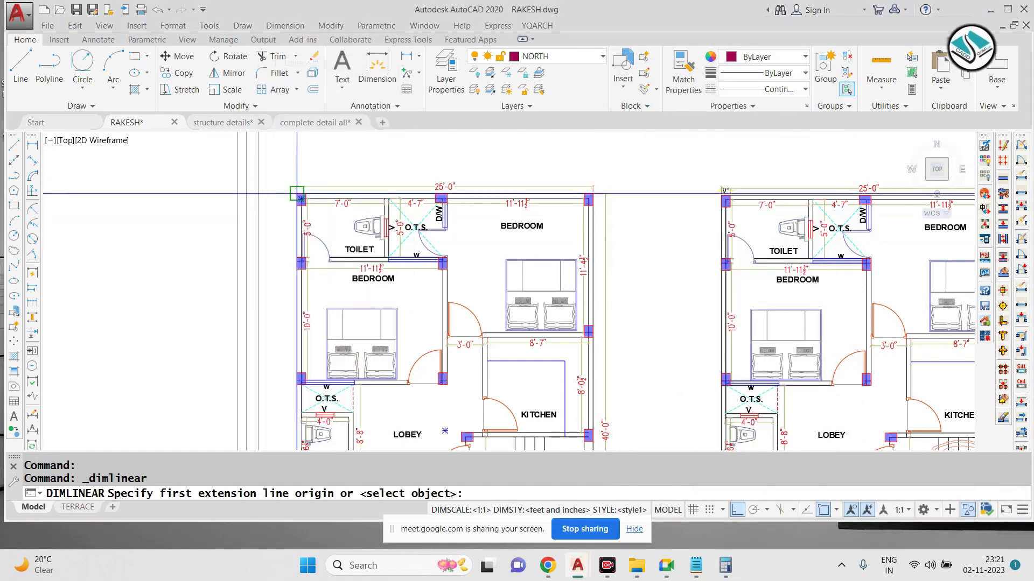
scroll(297, 196, up, 4)
click(309, 206)
scroll(309, 207, down, 3)
scroll(306, 282, up, 5)
click(307, 283)
scroll(307, 282, down, 4)
middle_drag(272, 141, 316, 273)
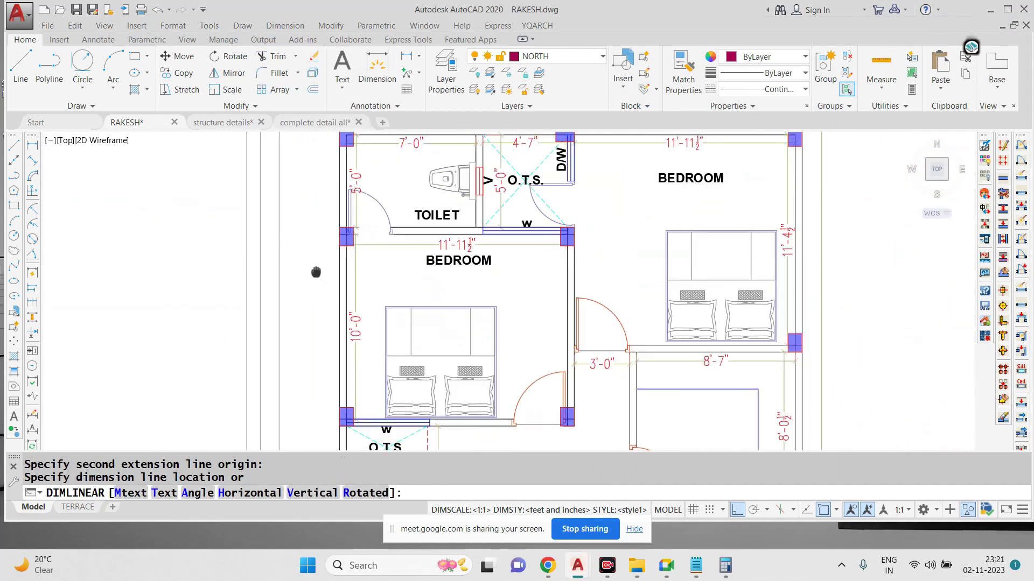
scroll(323, 261, up, 2)
click(321, 262)
scroll(425, 280, down, 2)
middle_drag(426, 280, 346, 274)
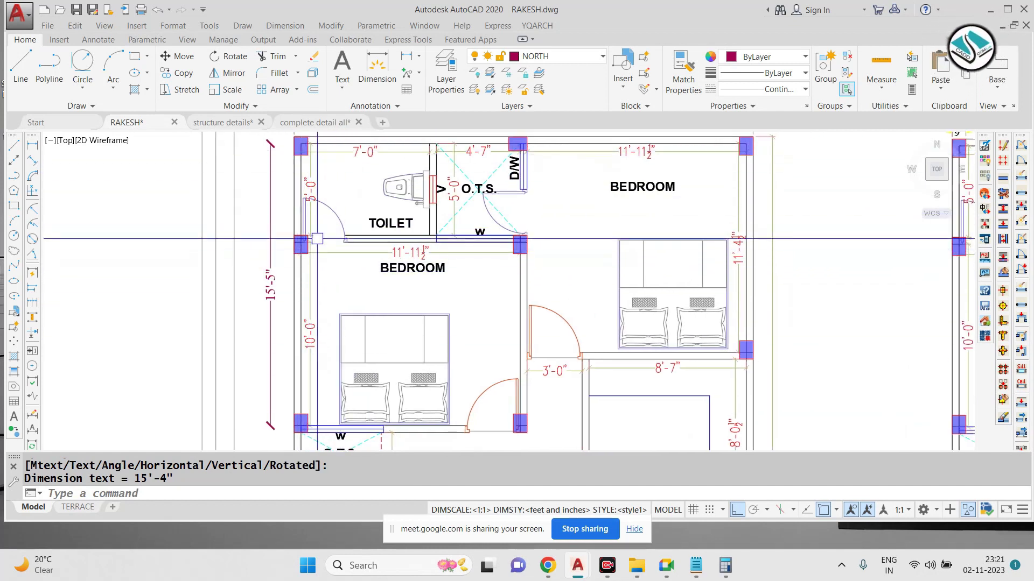
Step: Copy the dimension-free ground floor plan's toilet corner column down the side wall to the junction between toilet and bedroom
scroll(339, 308, down, 6)
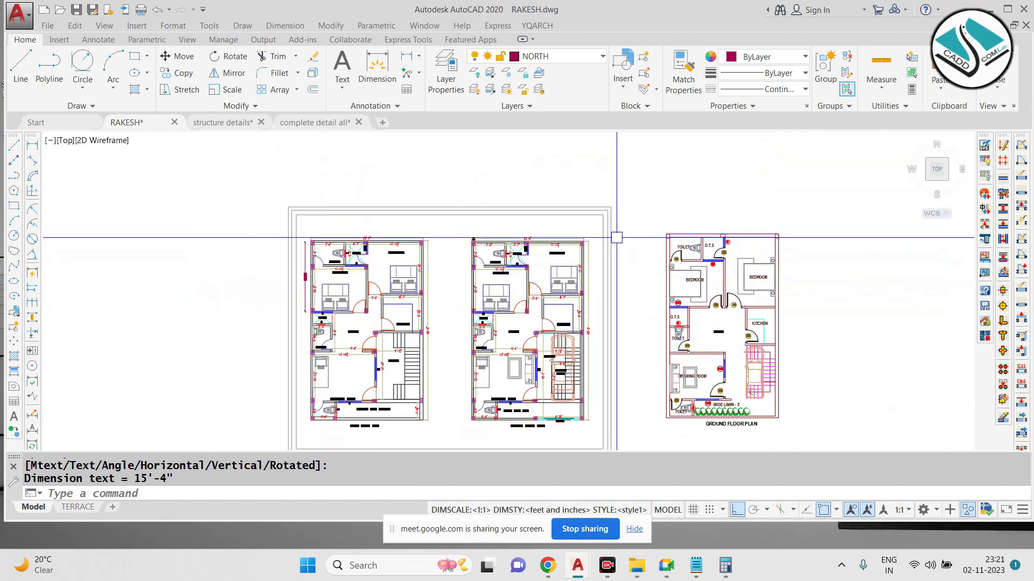
scroll(671, 240, up, 7)
click(499, 198)
click(559, 253)
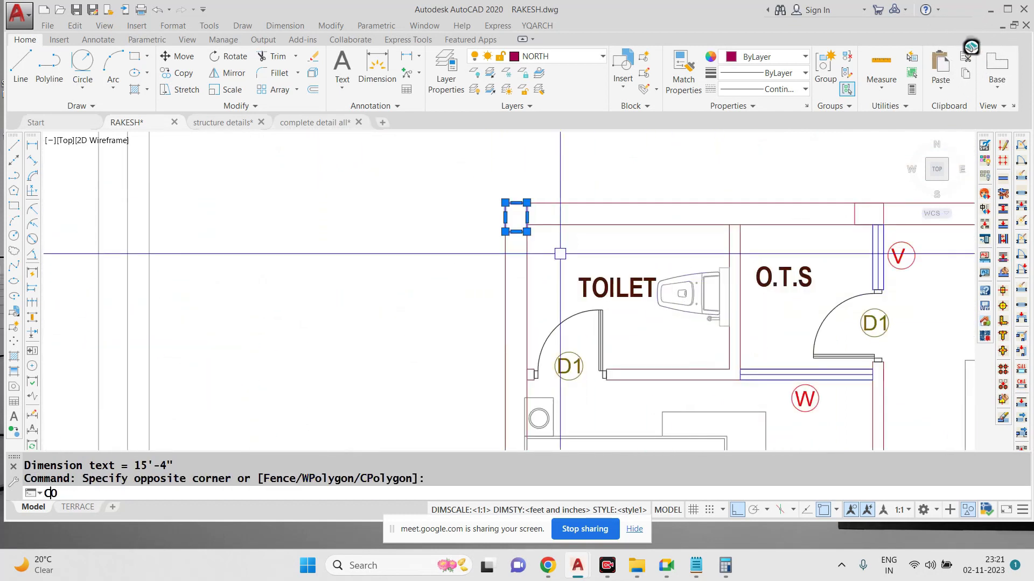
key(Return)
click(516, 217)
middle_drag(504, 314, 487, 212)
click(509, 268)
scroll(510, 267, down, 3)
key(Escape)
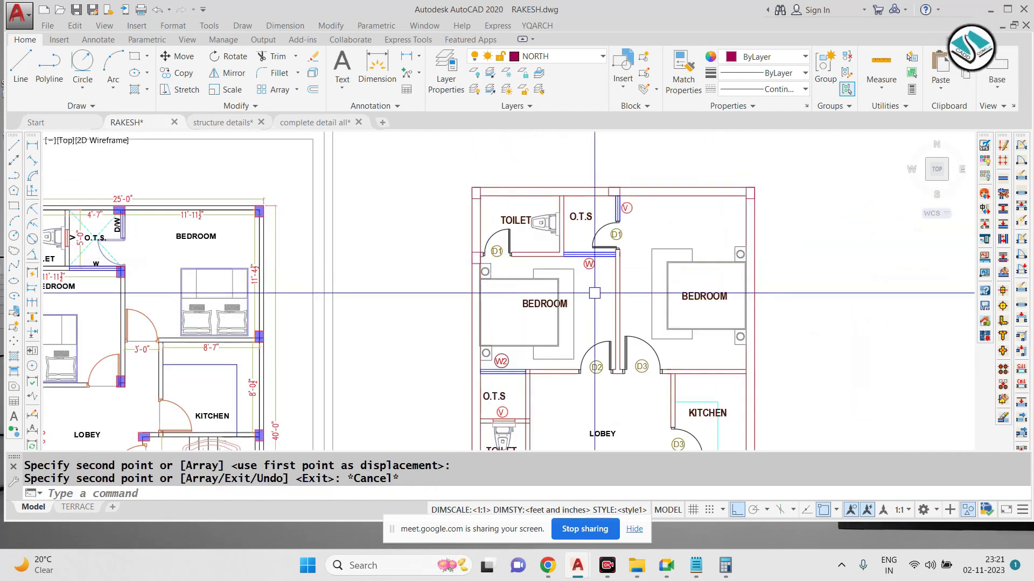
Step: Move the ground floor side-wall column from the toilet and bedroom junction down to the O.T.S. junction at window W2
scroll(595, 293, down, 2)
scroll(567, 281, up, 2)
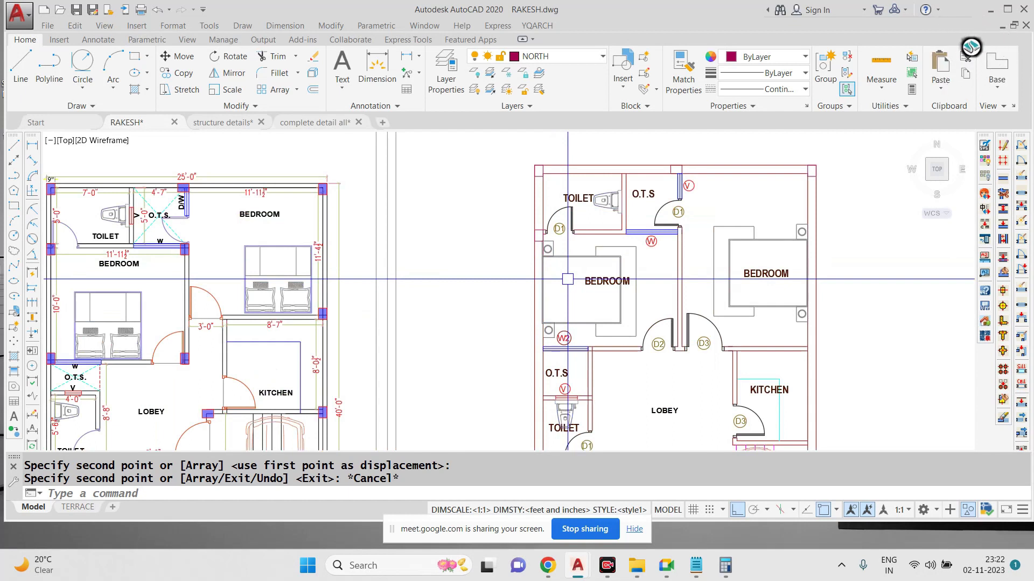
middle_drag(404, 257, 533, 258)
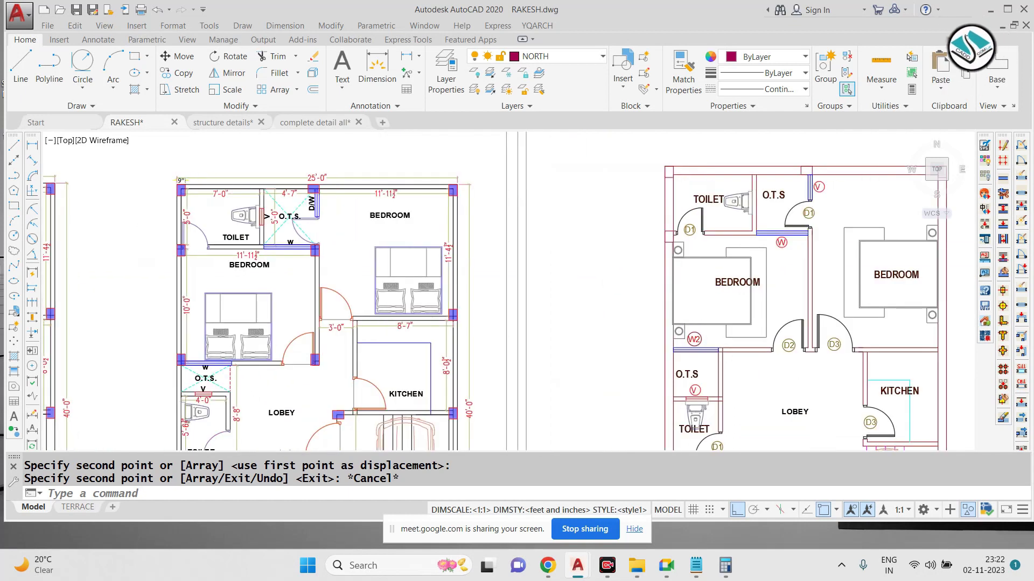
scroll(733, 232, up, 6)
click(579, 189)
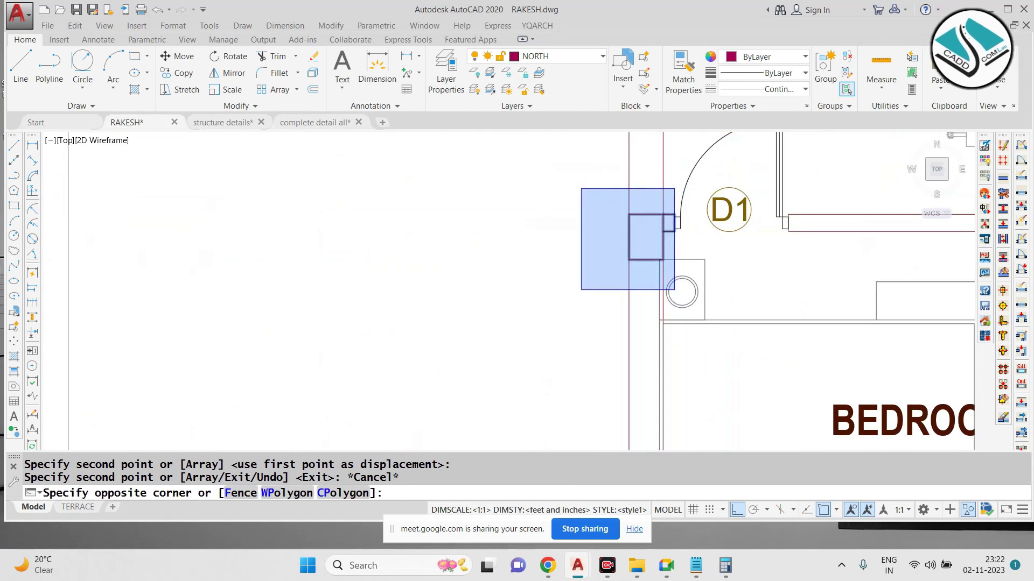
key(Escape)
scroll(667, 244, down, 5)
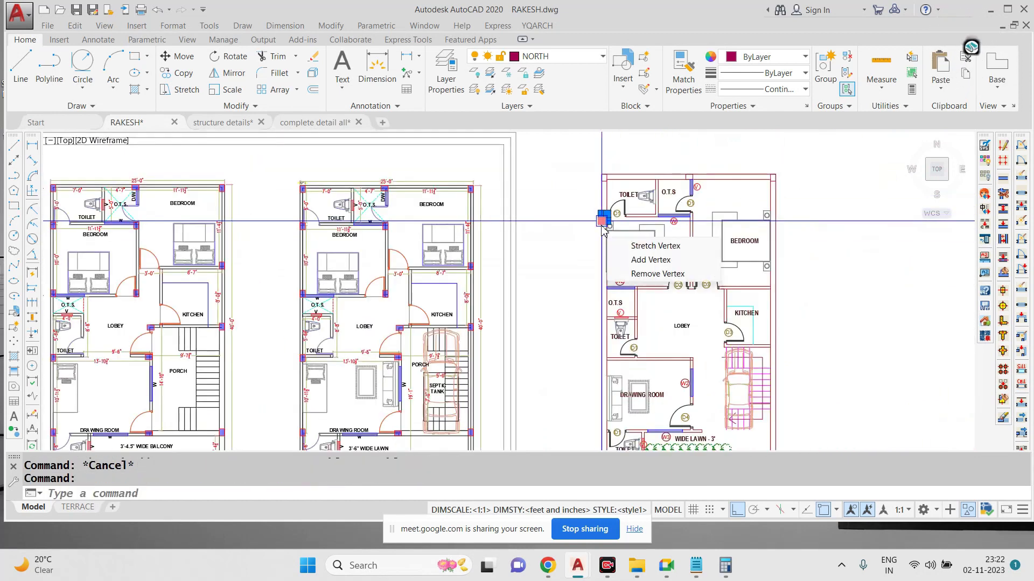
scroll(603, 221, up, 2)
text(m)
key(space)
scroll(613, 261, up, 6)
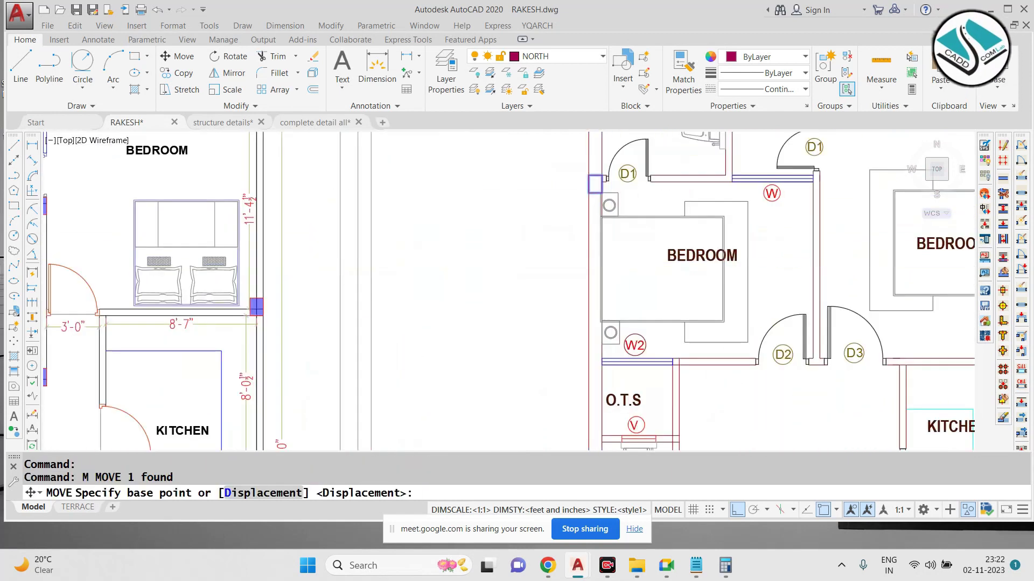
middle_drag(577, 197, 554, 272)
click(563, 160)
scroll(563, 160, down, 5)
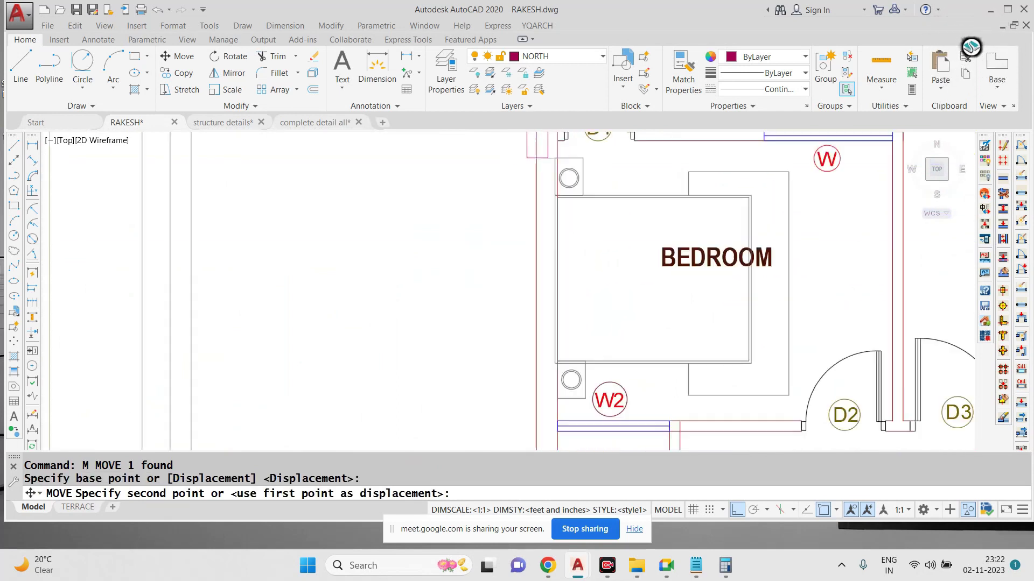
scroll(588, 276, up, 6)
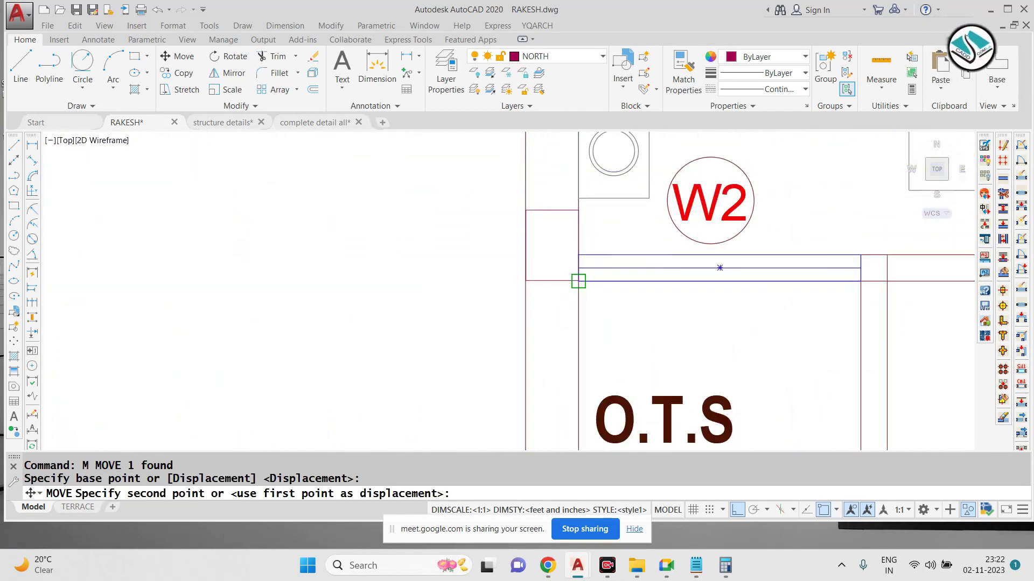
key(Escape)
scroll(577, 278, down, 5)
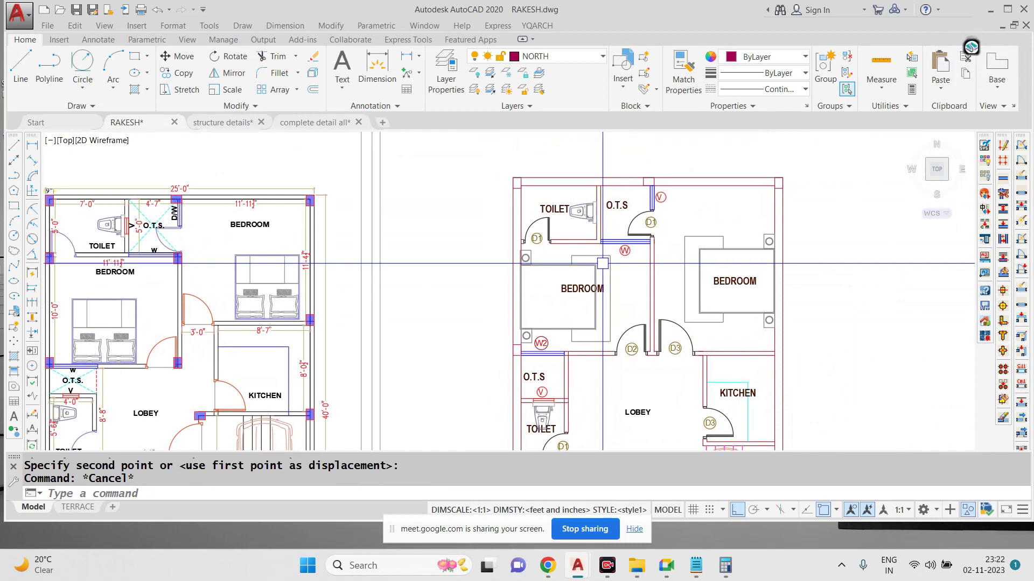
Step: Replace the text of the open Notepad note with "3 TO 5" and return to the AutoCAD drawing
scroll(603, 263, down, 2)
scroll(503, 257, up, 5)
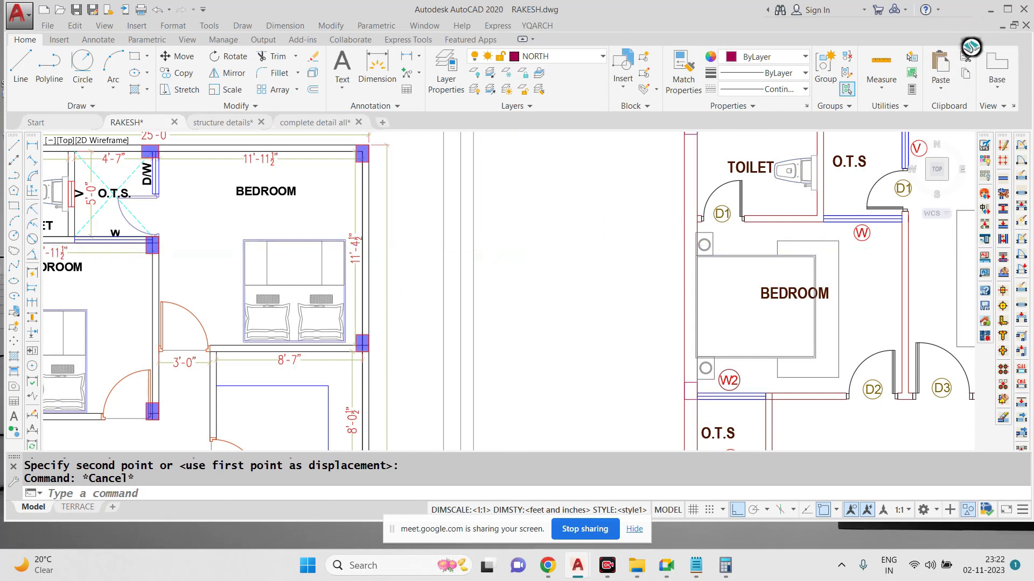
scroll(362, 240, down, 3)
scroll(265, 254, up, 4)
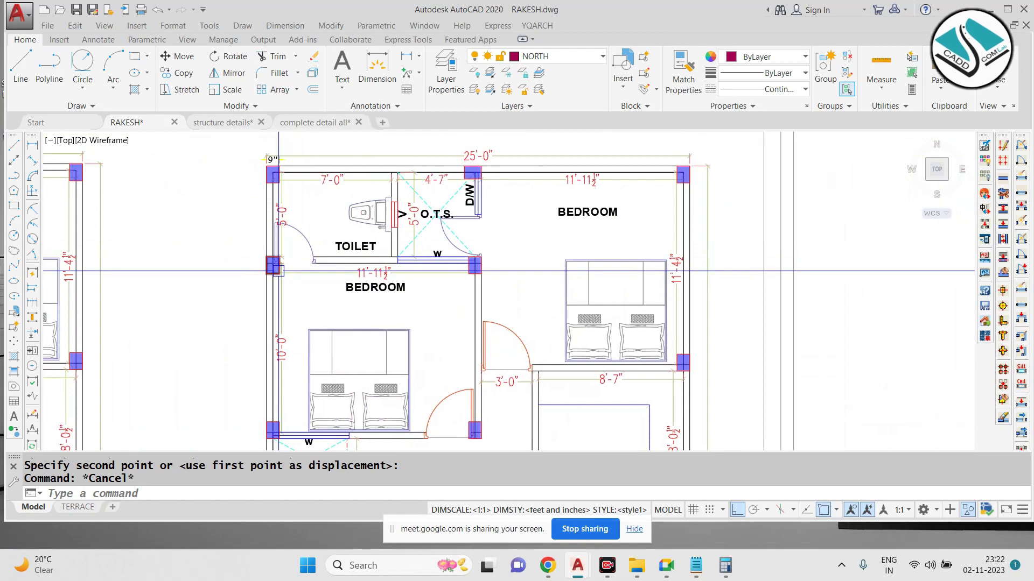
click(699, 566)
click(698, 566)
click(699, 566)
key(ctrl+a)
text(3)
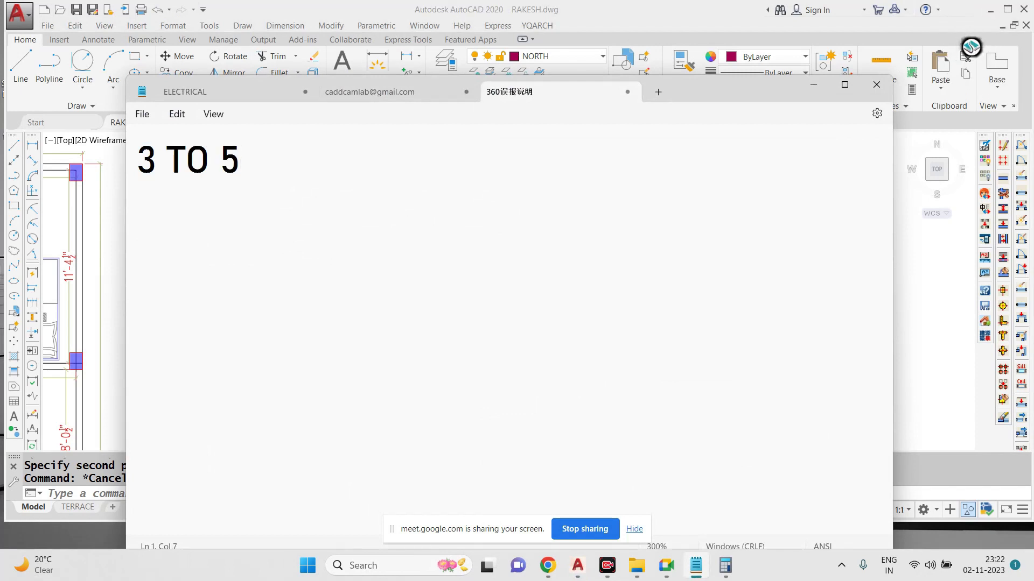
click(827, 89)
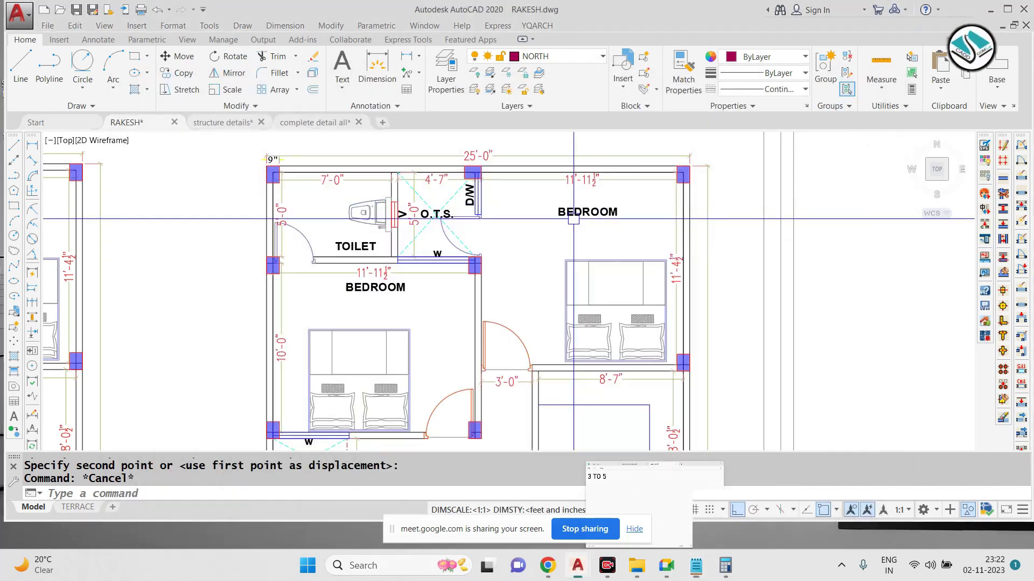
Step: Copy the column beside window W2 horizontally to the end of the wall between doors D2 and D3
scroll(401, 244, down, 3)
scroll(608, 240, up, 2)
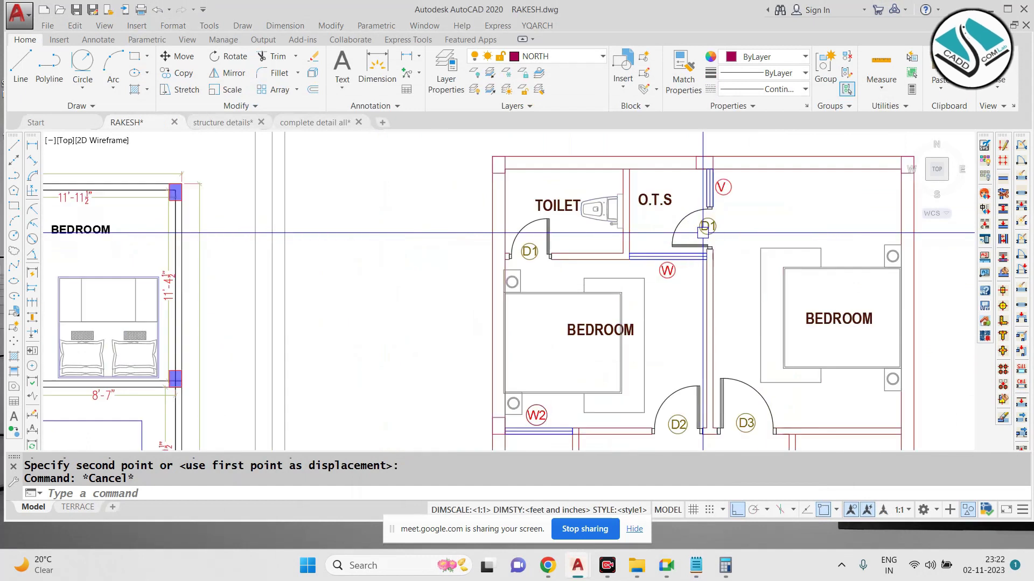
scroll(519, 301, down, 3)
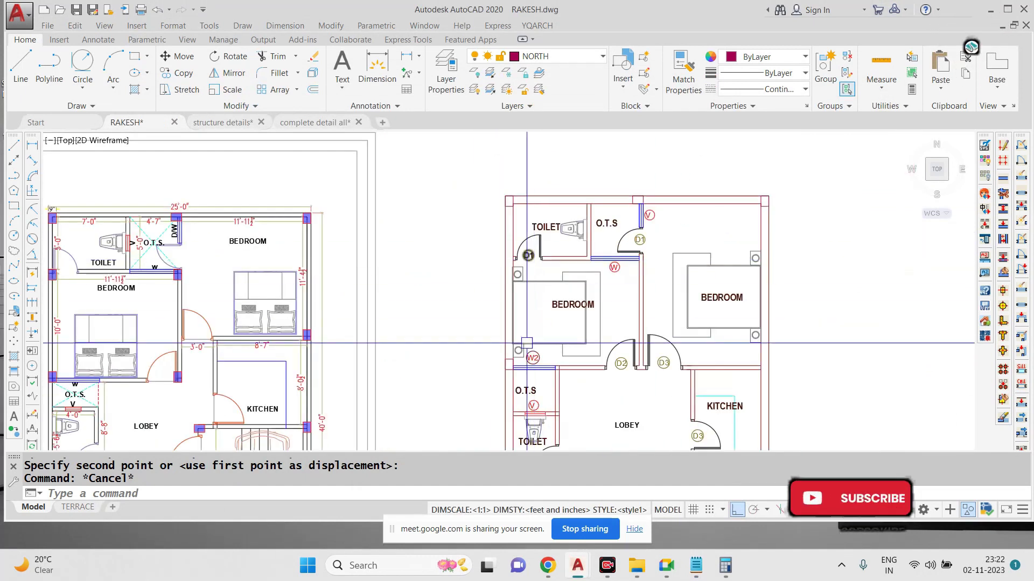
scroll(574, 345, up, 2)
scroll(575, 352, up, 6)
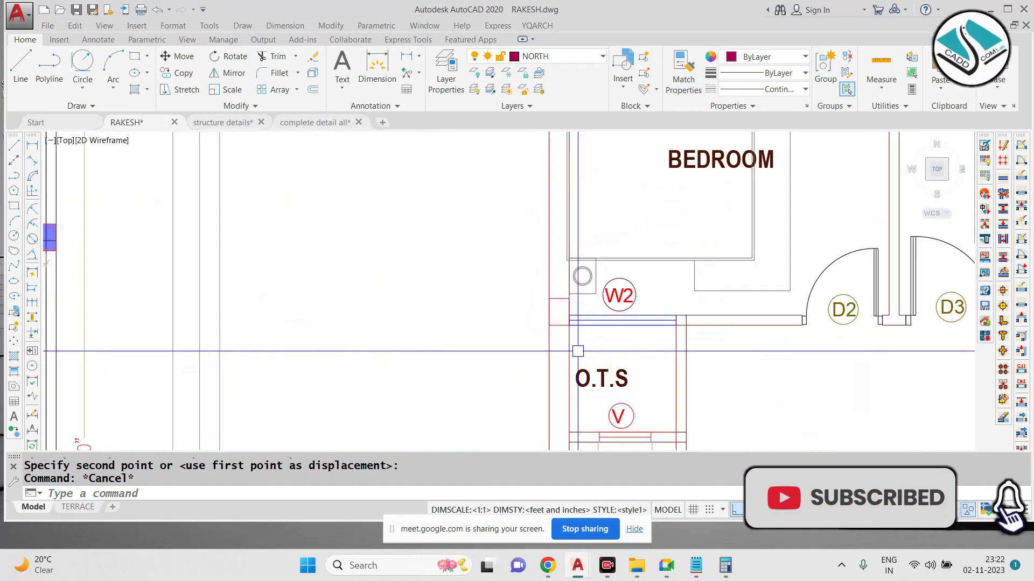
click(541, 264)
text(co)
key(Return)
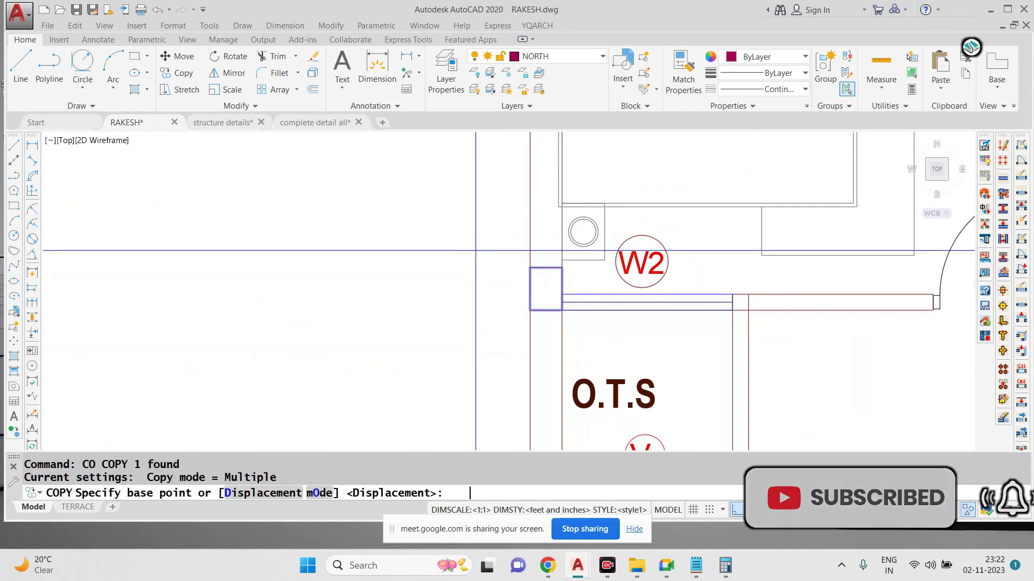
click(530, 310)
scroll(455, 303, down, 4)
scroll(705, 305, up, 7)
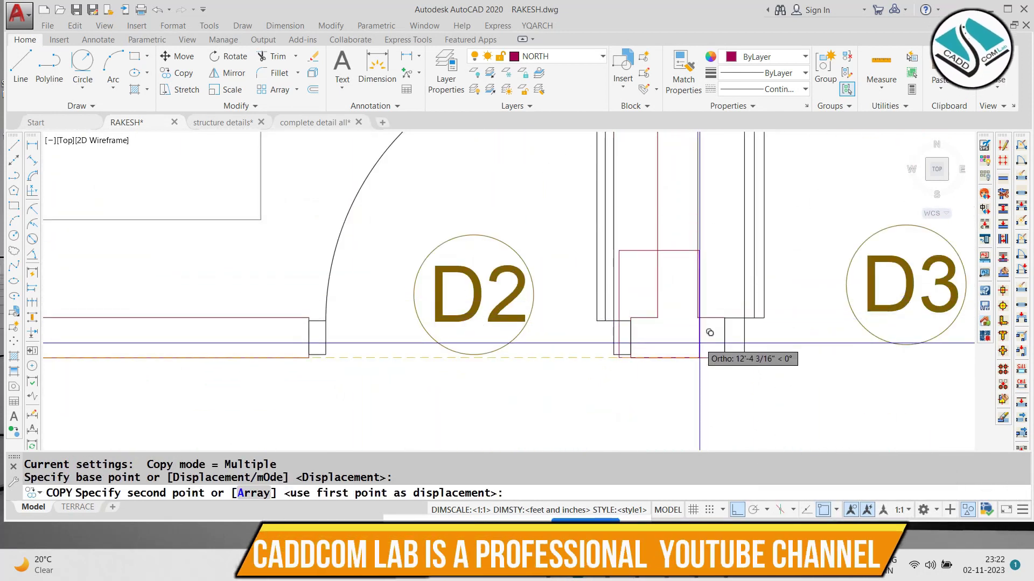
click(715, 357)
scroll(715, 358, down, 7)
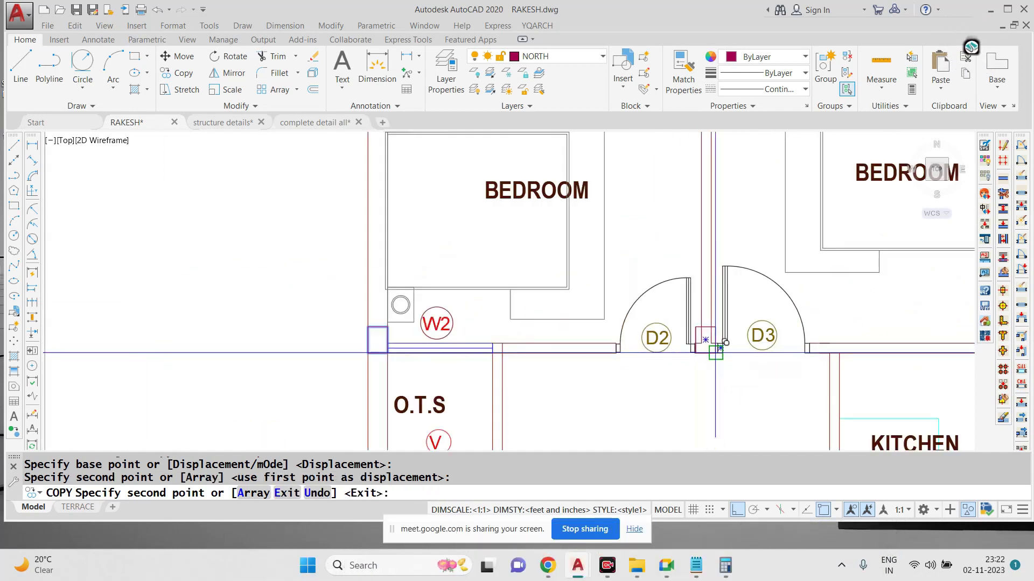
key(Escape)
Step: Examine how the column at the bedroom door corner sits against the wall faces on the dimensioned ground floor plan
scroll(183, 360, up, 10)
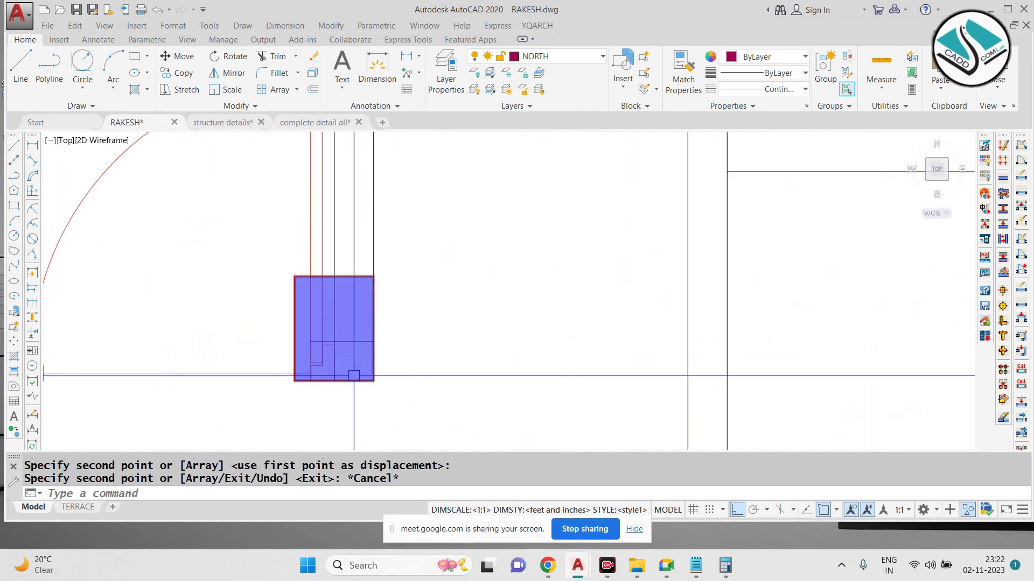
scroll(438, 372, down, 2)
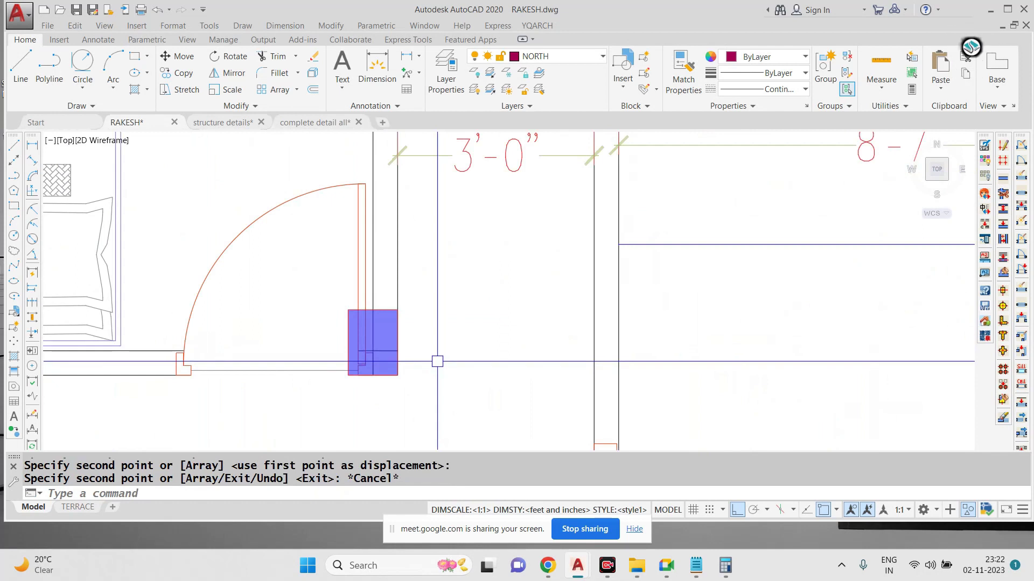
scroll(437, 362, down, 2)
scroll(412, 359, up, 4)
scroll(436, 345, down, 2)
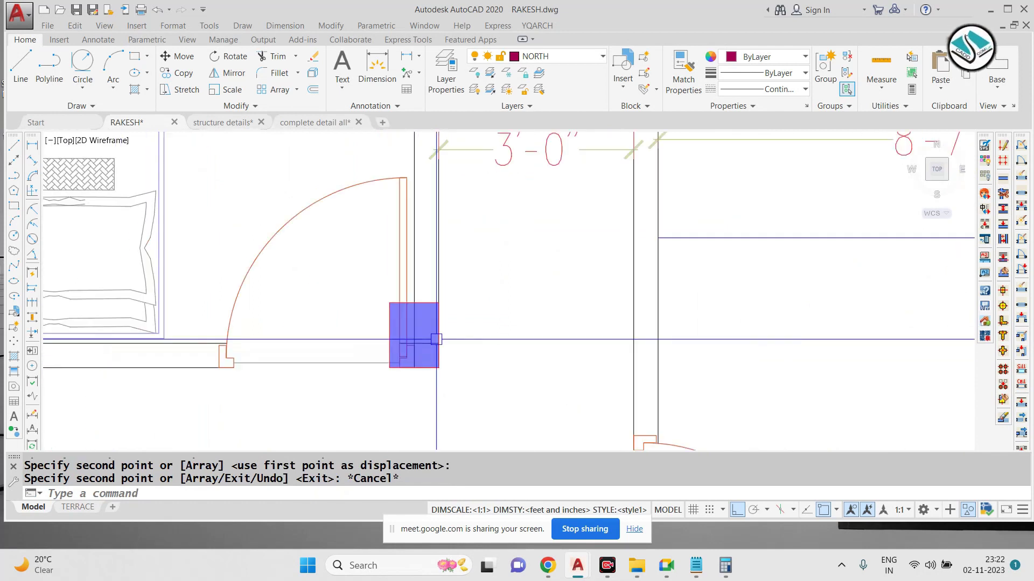
scroll(436, 339, up, 2)
scroll(418, 305, down, 2)
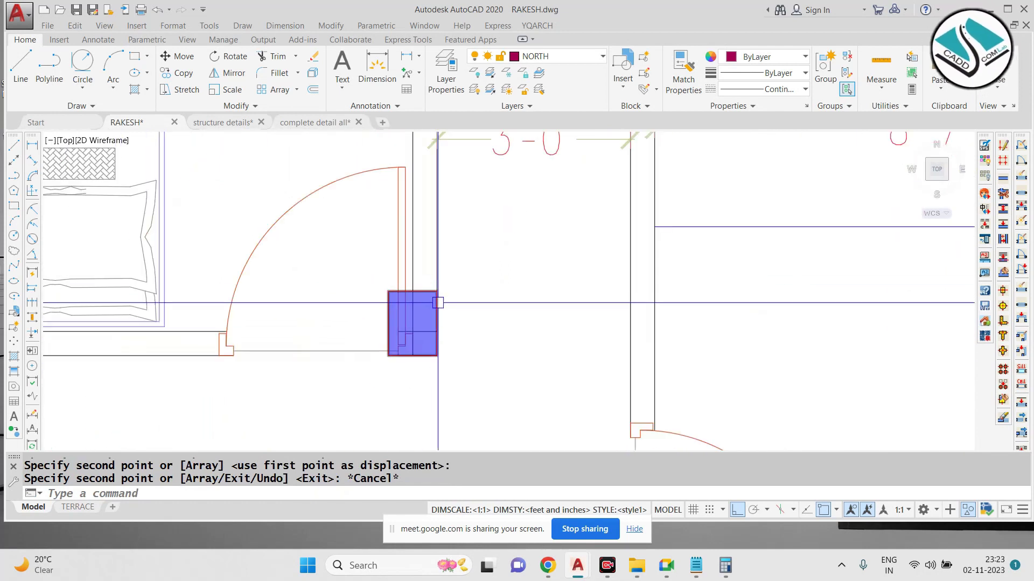
scroll(371, 289, down, 6)
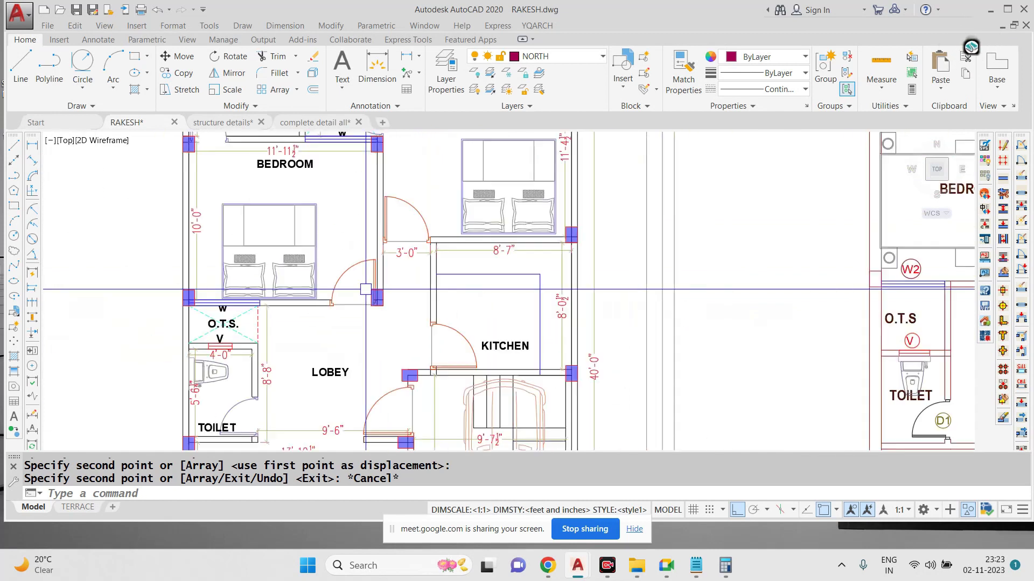
scroll(634, 289, up, 4)
Step: Move the column between doors D2 and D3 sideways so its D3-side edge lines up with the wall face
scroll(647, 281, up, 6)
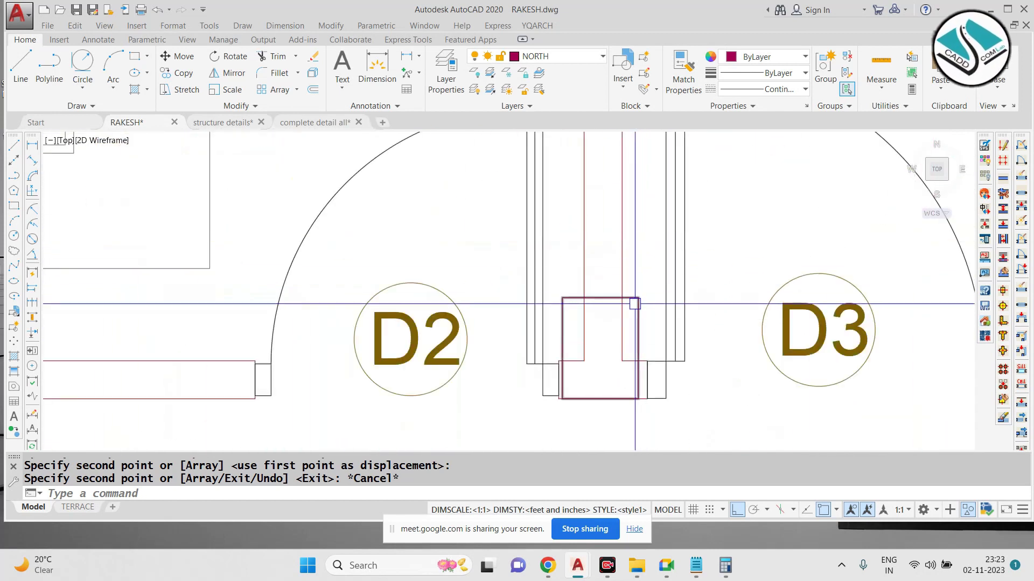
text(m)
key(Return)
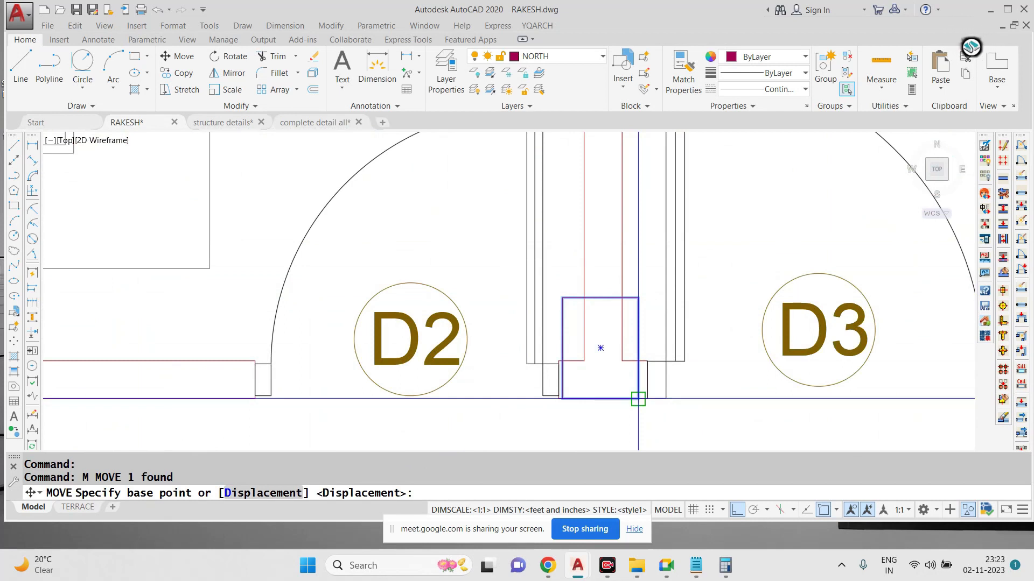
click(639, 400)
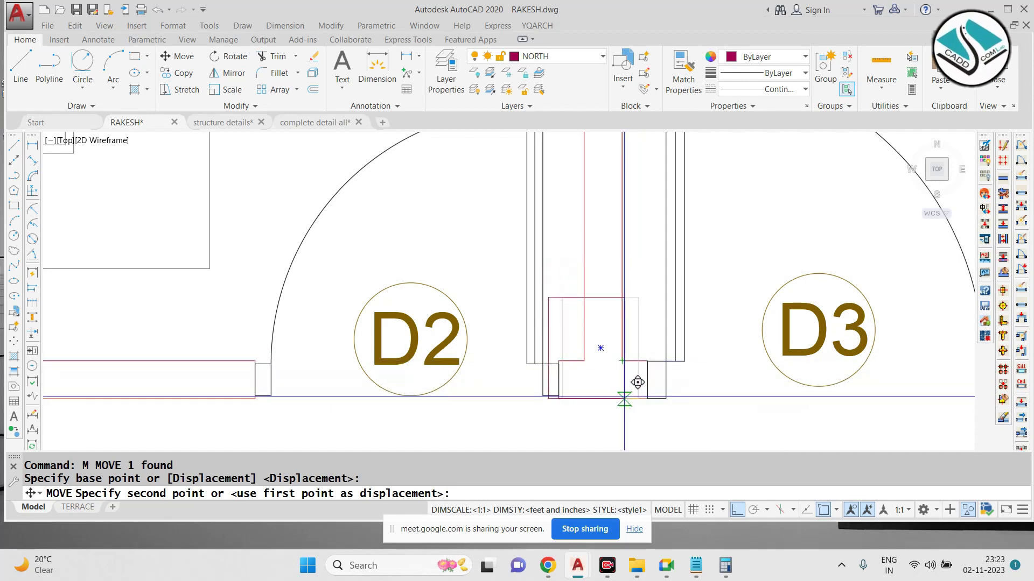
key(Escape)
key(Escape)
scroll(592, 358, up, 2)
key(Escape)
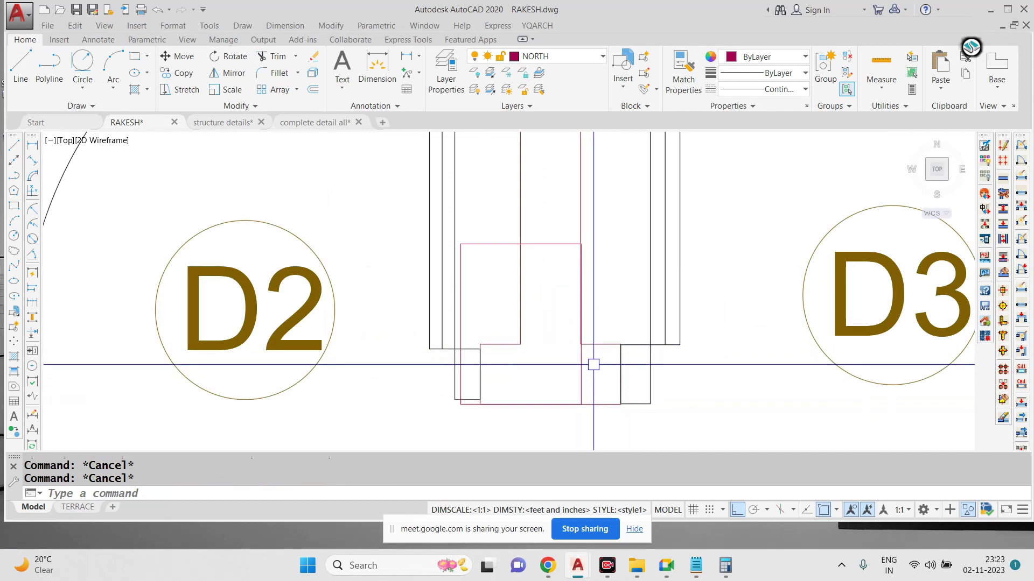
Step: Draw a vertical guide line extending the wall face on the D3 side down past the column's lower edge
text(L)
key(Return)
scroll(587, 350, up, 5)
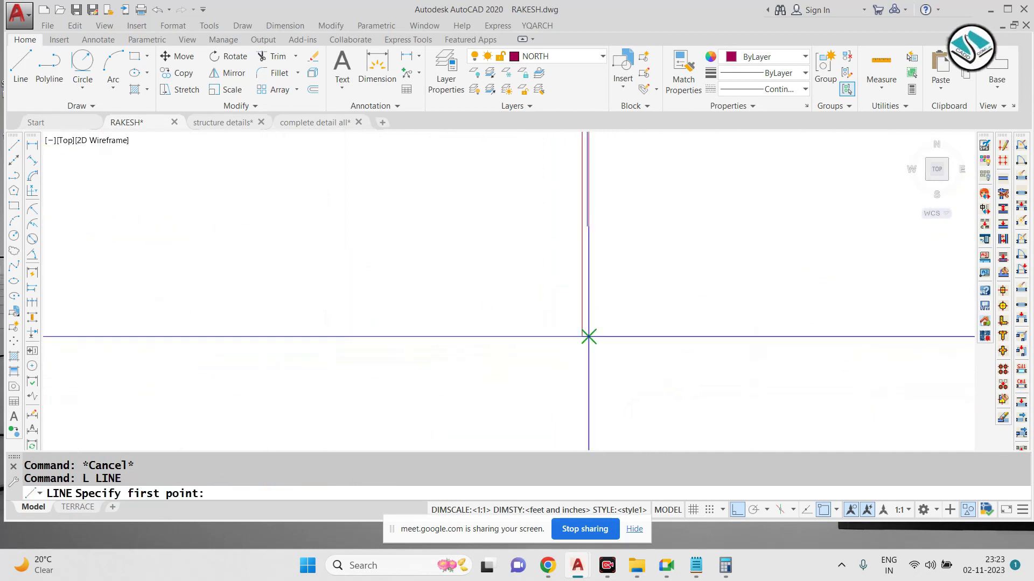
click(579, 333)
scroll(577, 312, down, 3)
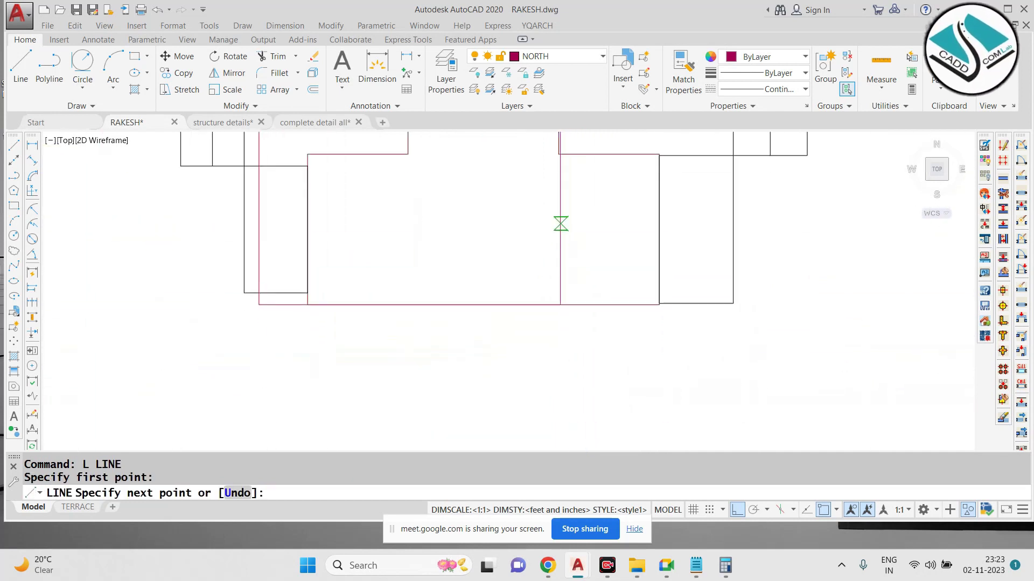
click(555, 357)
key(Escape)
Step: Move the column between doors D2 and D3 so its lower corner meets the guide line
scroll(577, 312, up, 3)
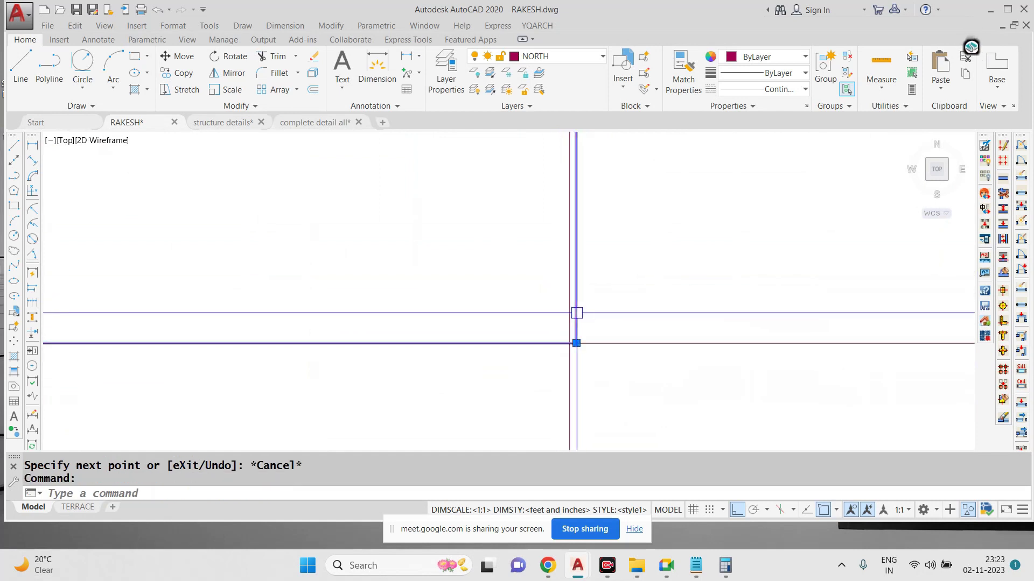
text(m)
key(Return)
click(576, 354)
key(Escape)
Step: Erase the vertical guide line below the column between doors D2 and D3
click(590, 376)
click(516, 390)
text(e)
key(Return)
scroll(538, 335, down, 12)
key(Escape)
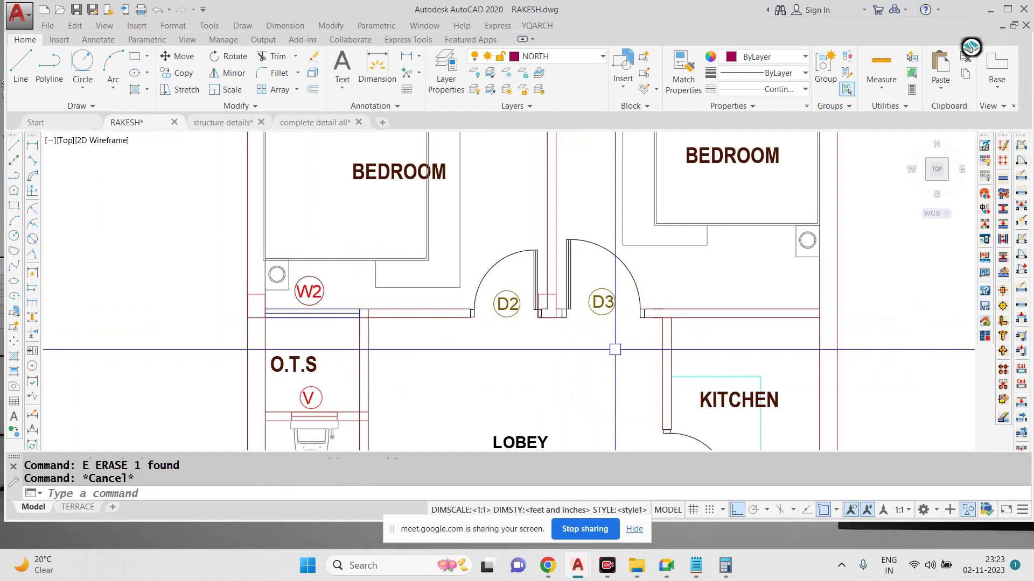
Step: Examine the column positions around the kitchen, lobby and bedrooms on the dimensioned ground floor plan
scroll(590, 347, down, 4)
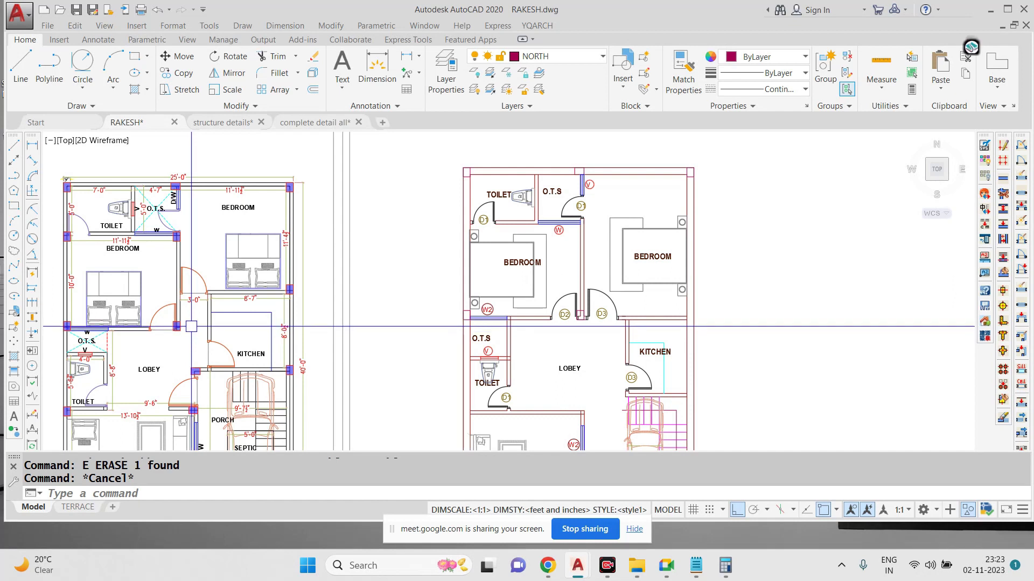
scroll(228, 329, up, 2)
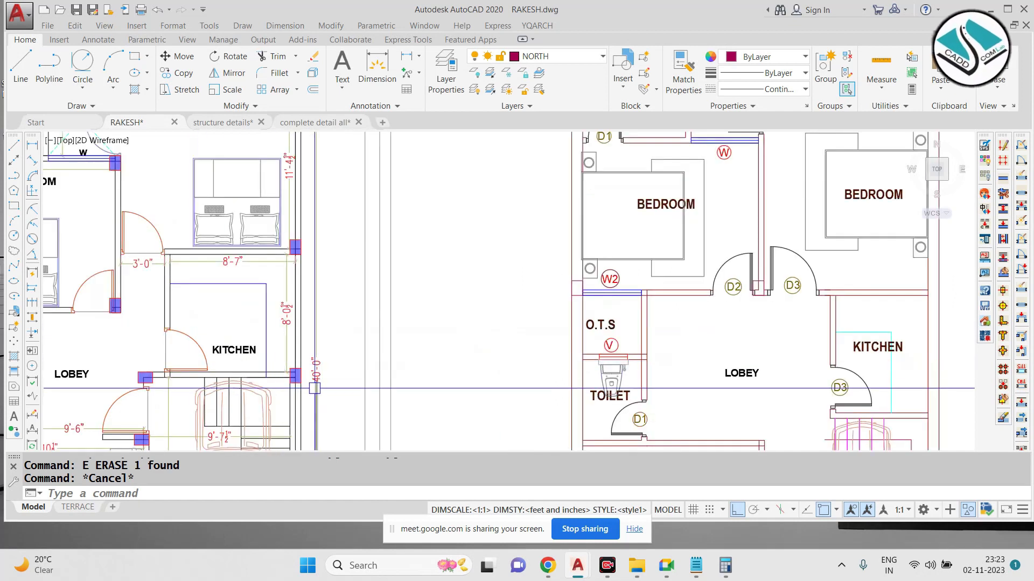
scroll(306, 388, up, 3)
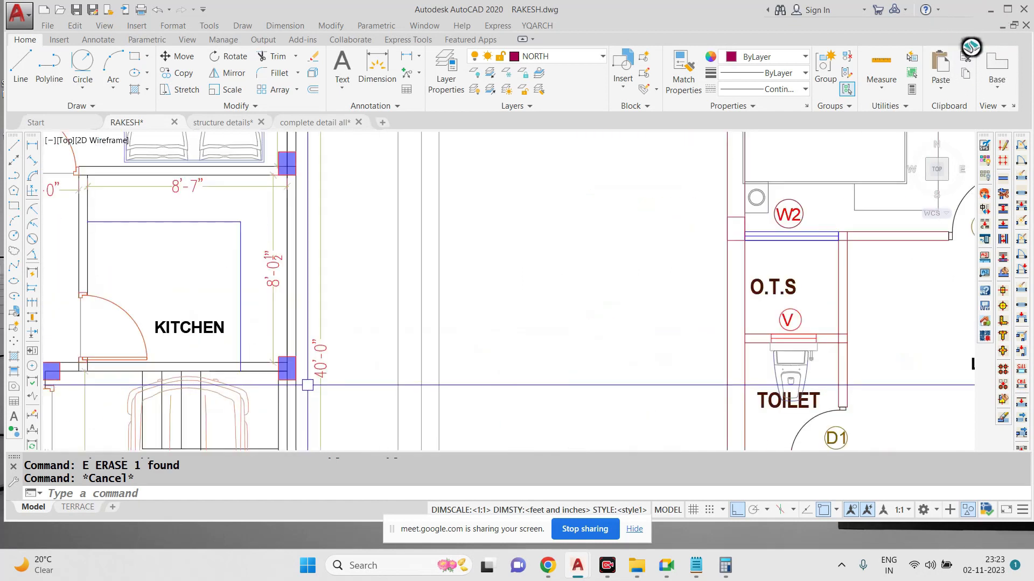
scroll(308, 385, down, 2)
middle_drag(307, 385, 376, 435)
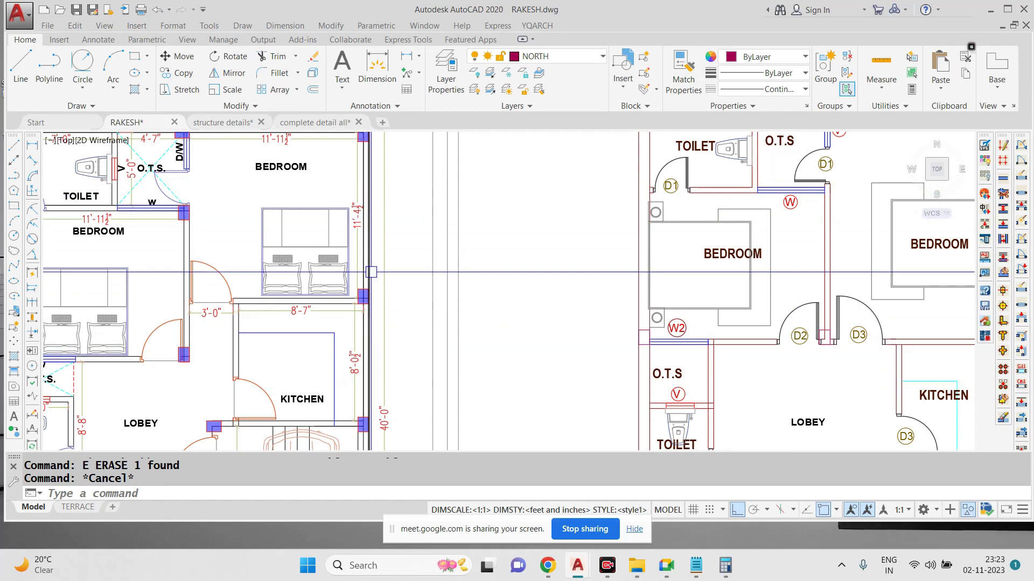
Step: Extend the bedroom–kitchen partition wall lines to the outer face of the kitchen-side external wall
scroll(371, 271, down, 2)
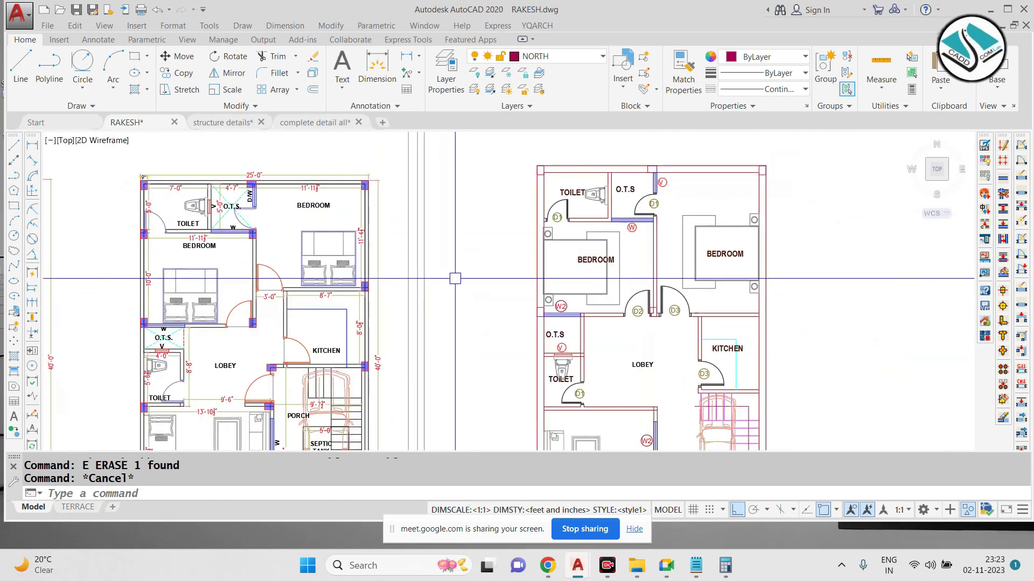
scroll(768, 334, up, 5)
text(EX)
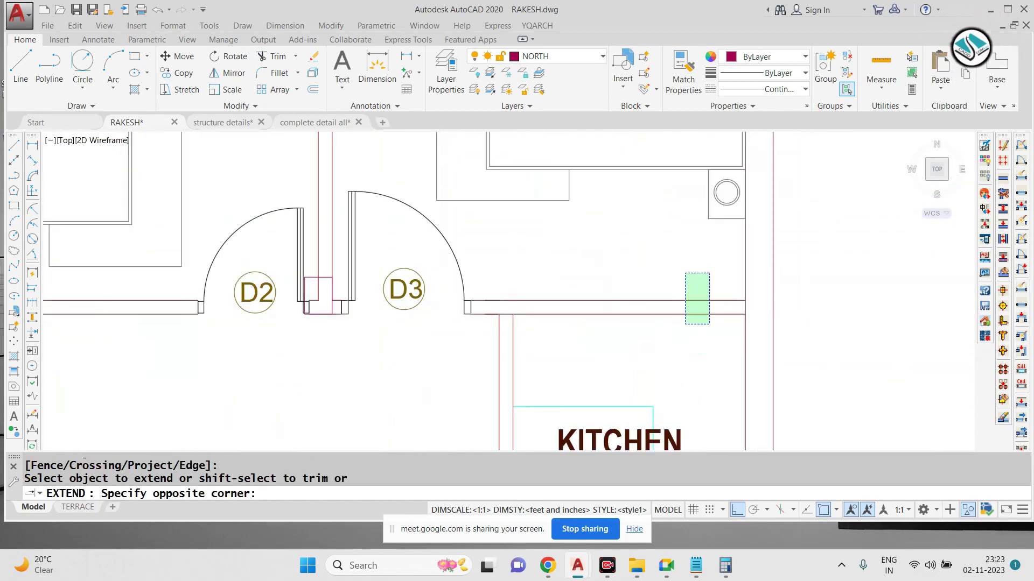
scroll(514, 290, down, 5)
key(Escape)
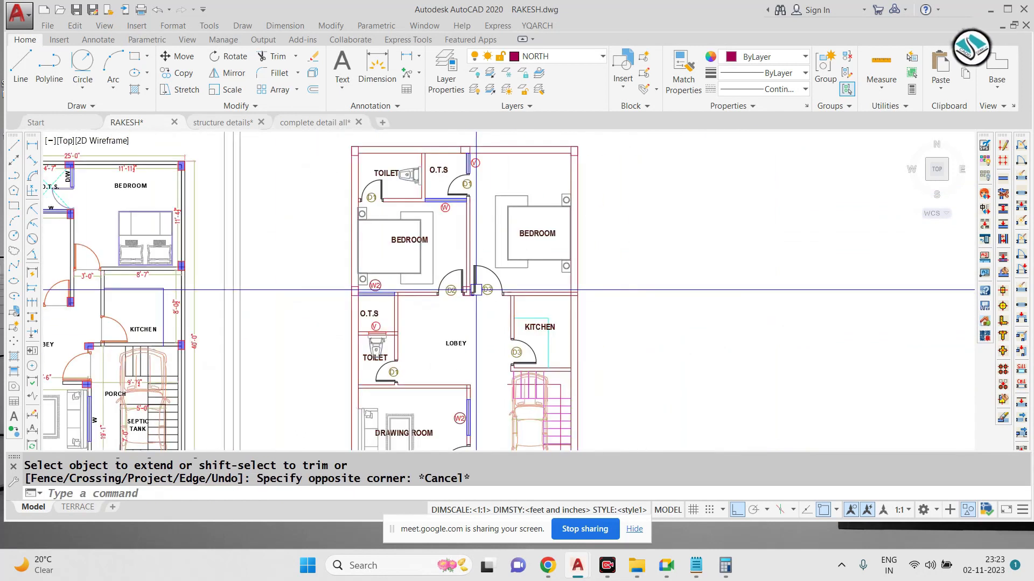
Step: Copy the column between doors D2 and D3 to the junction of the bedroom–kitchen wall and the outer wall, aligned at its lower outer corner
scroll(469, 291, up, 5)
click(452, 273)
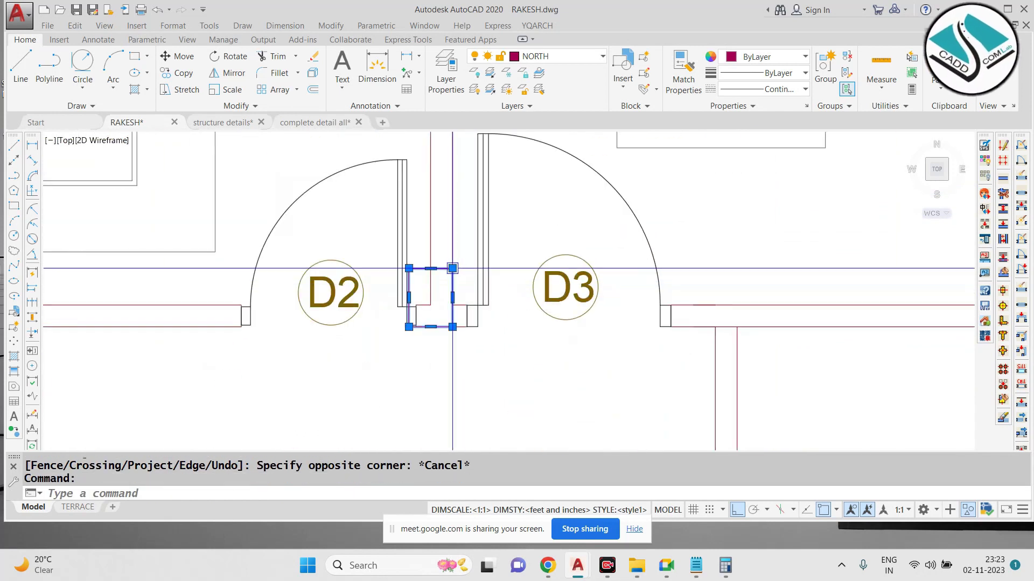
text(CO)
key(Return)
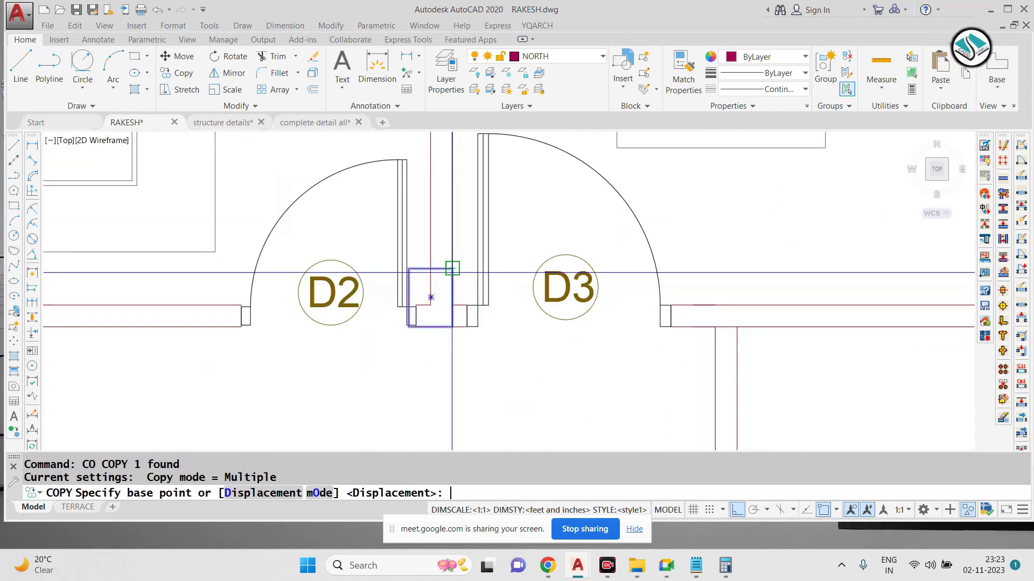
click(452, 327)
scroll(374, 327, down, 5)
scroll(558, 332, up, 5)
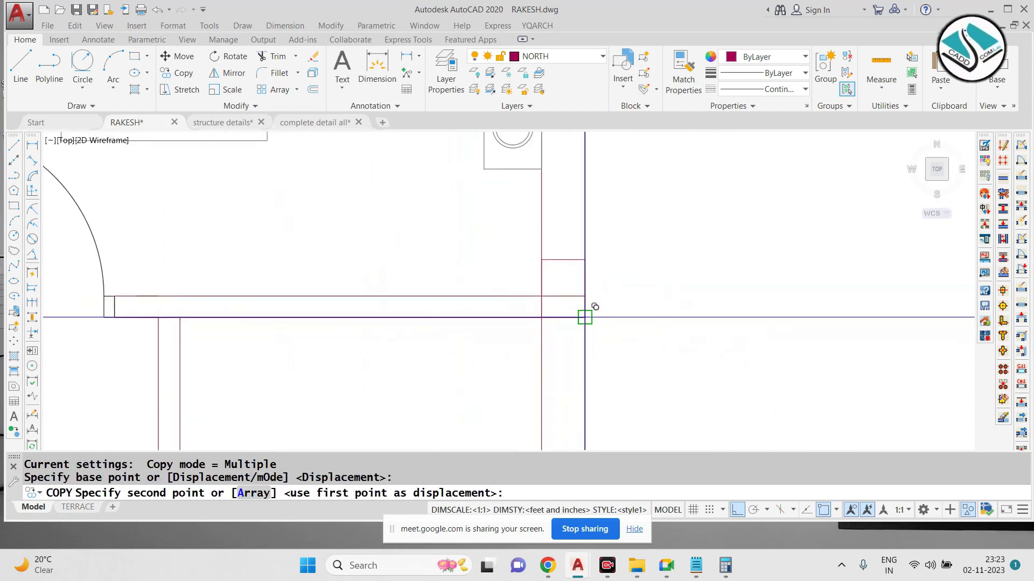
click(584, 316)
scroll(587, 310, down, 3)
key(Escape)
Step: Trim the partition wall lines that run inside the new column at the bedroom–kitchen outer wall junction
scroll(587, 302, up, 6)
text(TR)
key(Return)
scroll(554, 301, down, 4)
key(Escape)
scroll(617, 291, down, 5)
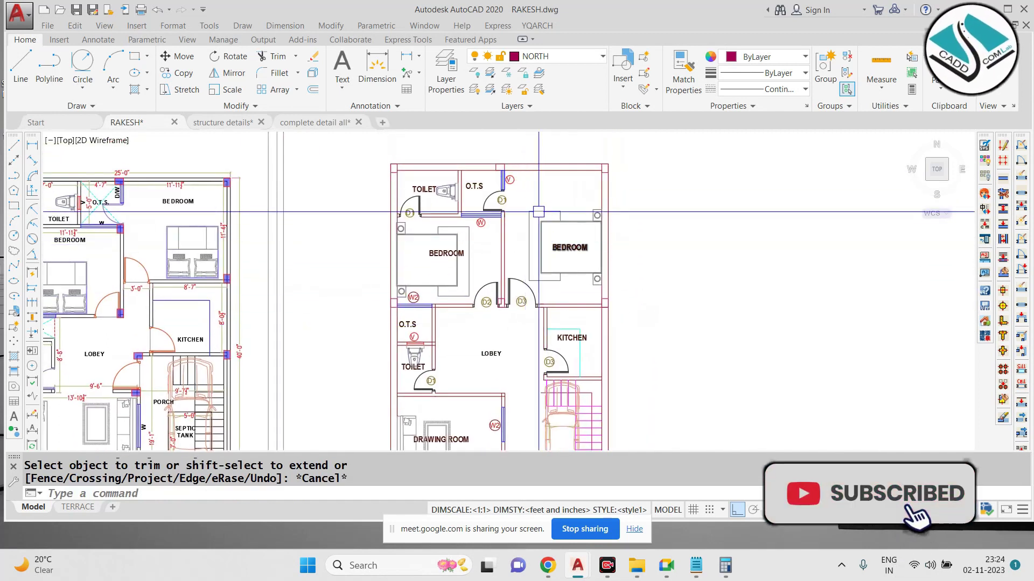
Step: Copy the bedroom–kitchen outer wall column straight down to the junction with the wall between the kitchen and the stairs
middle_drag(490, 289, 614, 227)
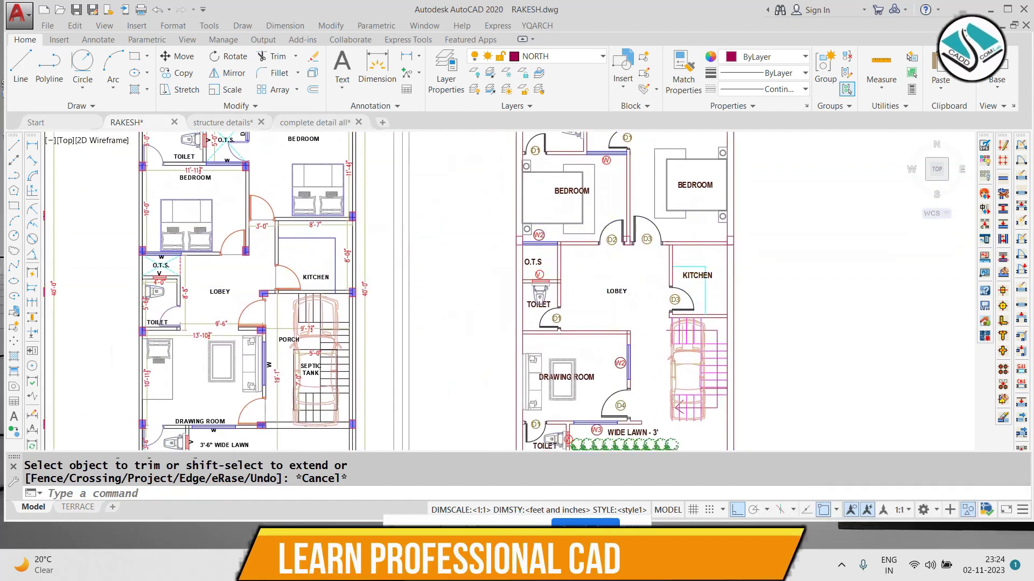
scroll(733, 264, up, 4)
click(725, 189)
text(co)
key(Return)
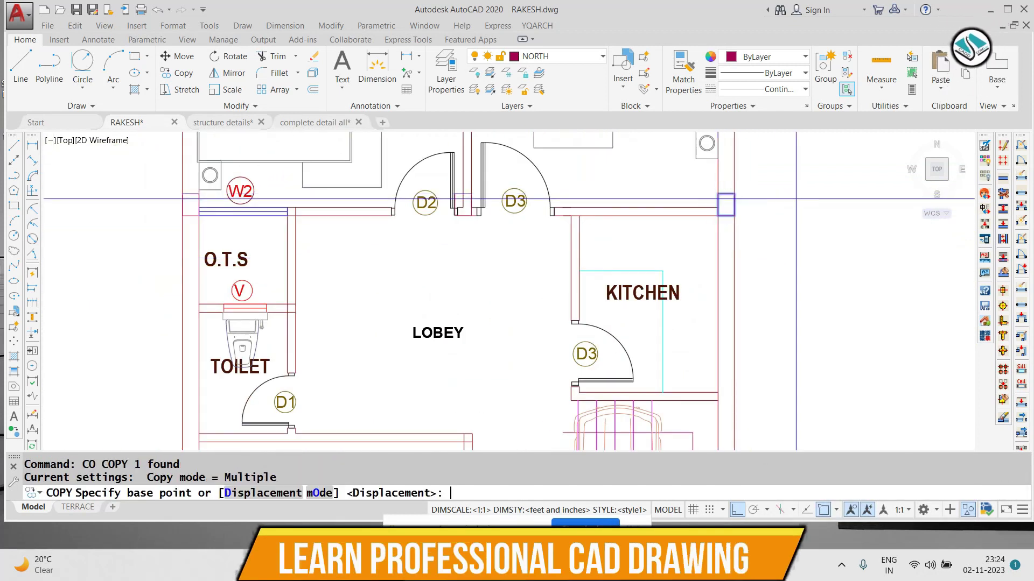
scroll(754, 209, up, 2)
scroll(695, 204, up, 2)
click(686, 201)
scroll(699, 293, down, 5)
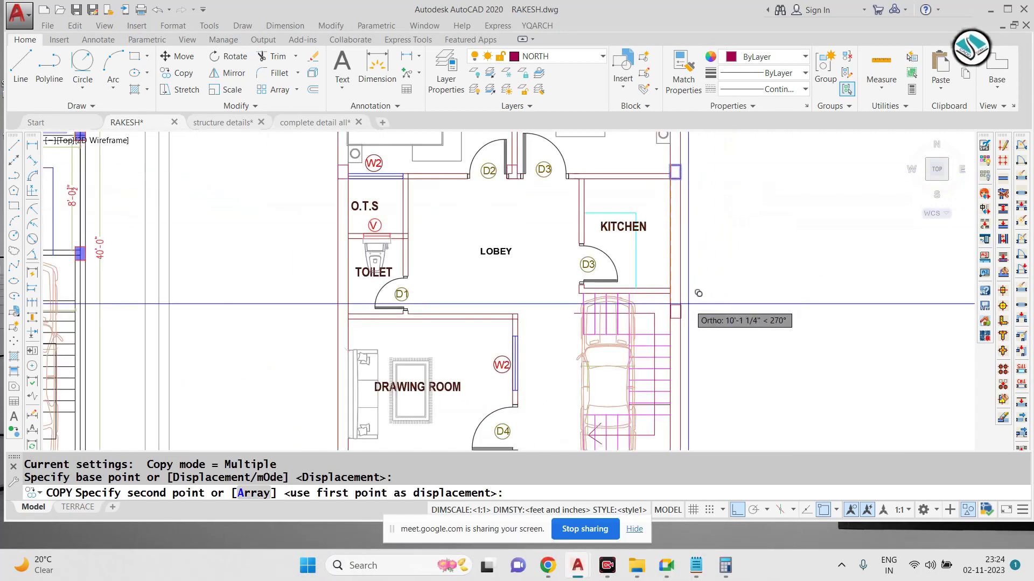
scroll(635, 257, up, 5)
click(619, 268)
key(Escape)
scroll(667, 293, down, 4)
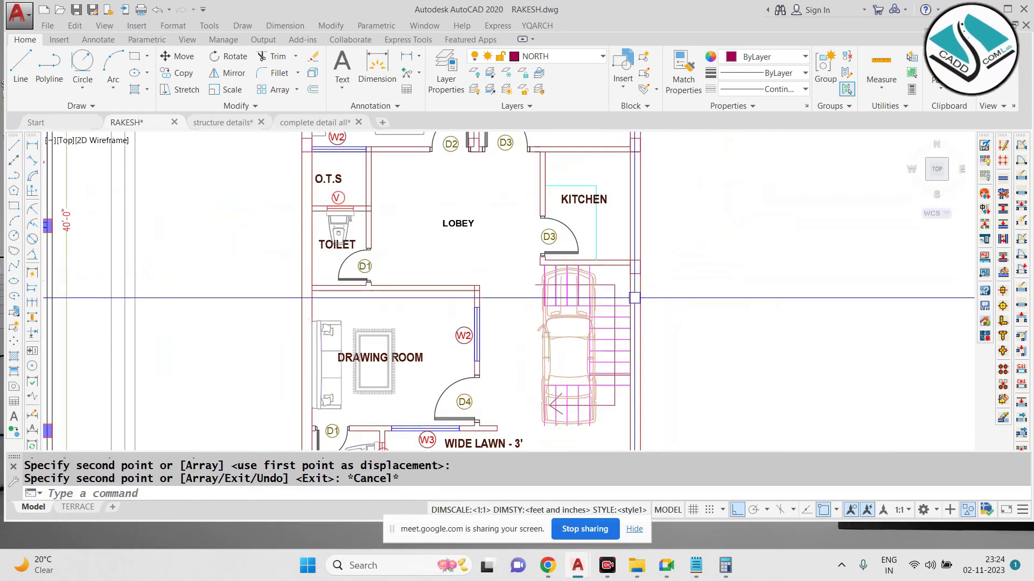
Step: Copy the outer wall column beside window W2 at the O.T.S straight down to the drawing room's upper wall junction
scroll(721, 283, down, 2)
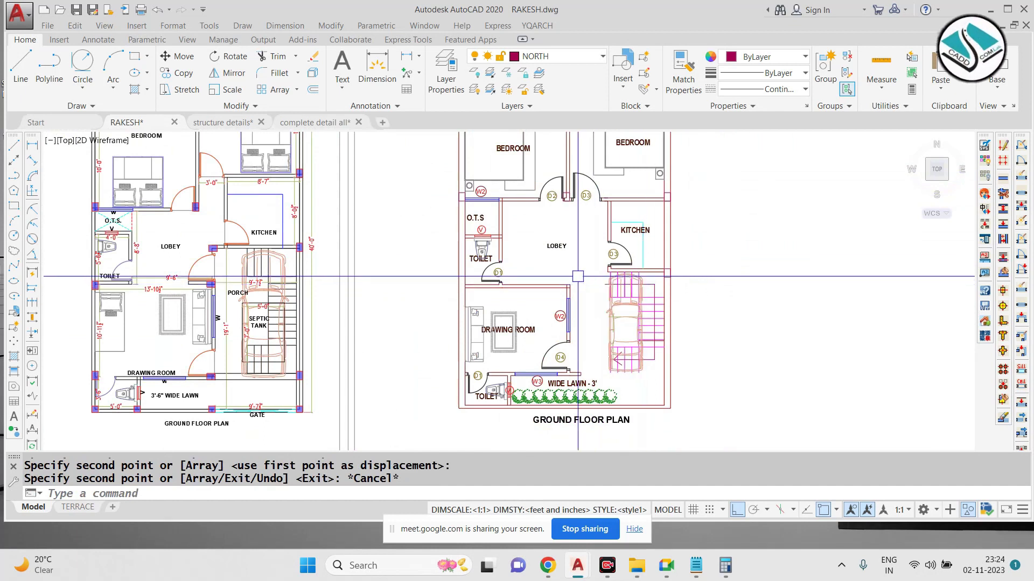
scroll(467, 235, up, 2)
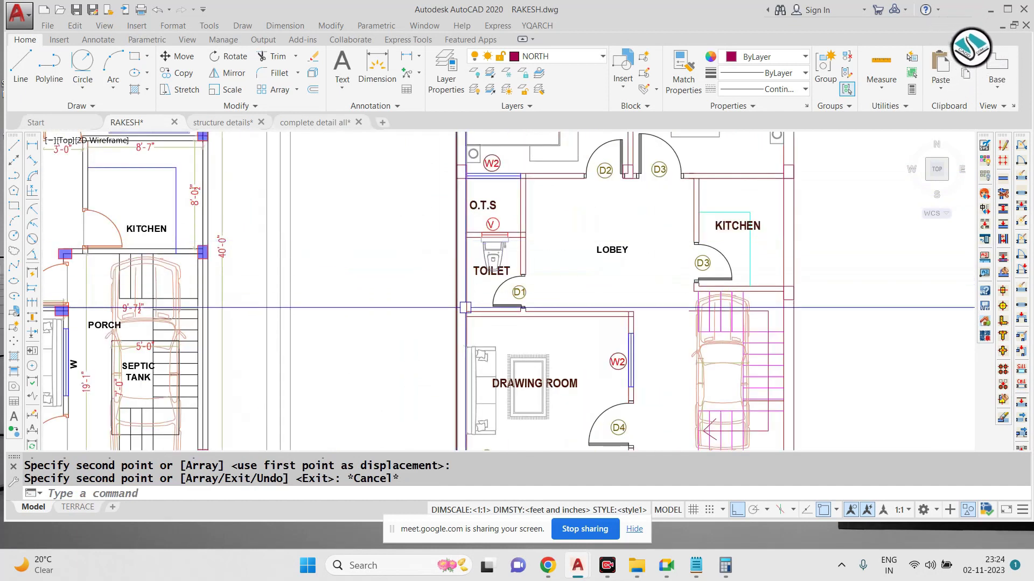
scroll(480, 237, down, 2)
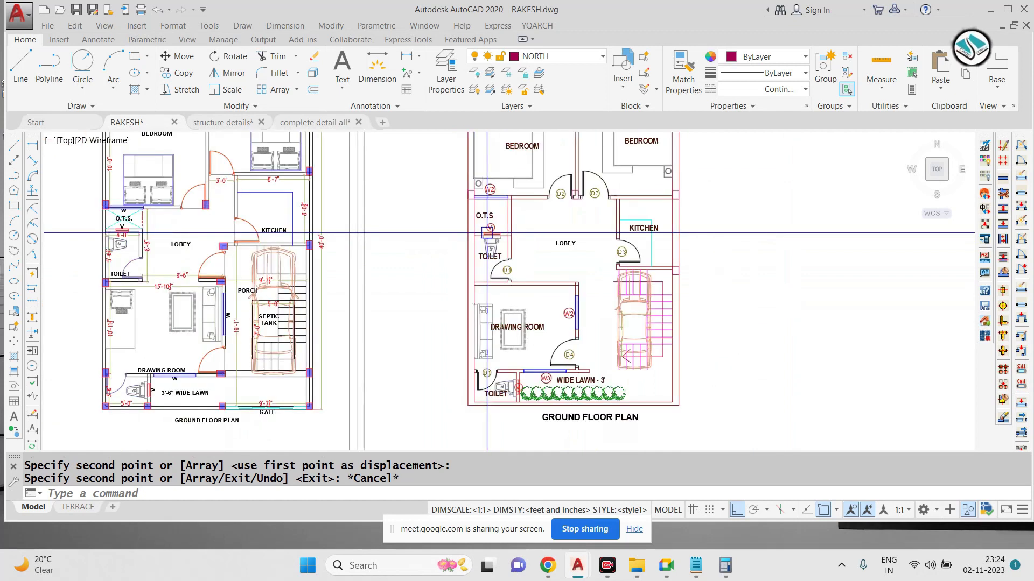
scroll(476, 210, up, 6)
click(441, 216)
text(co)
key(Return)
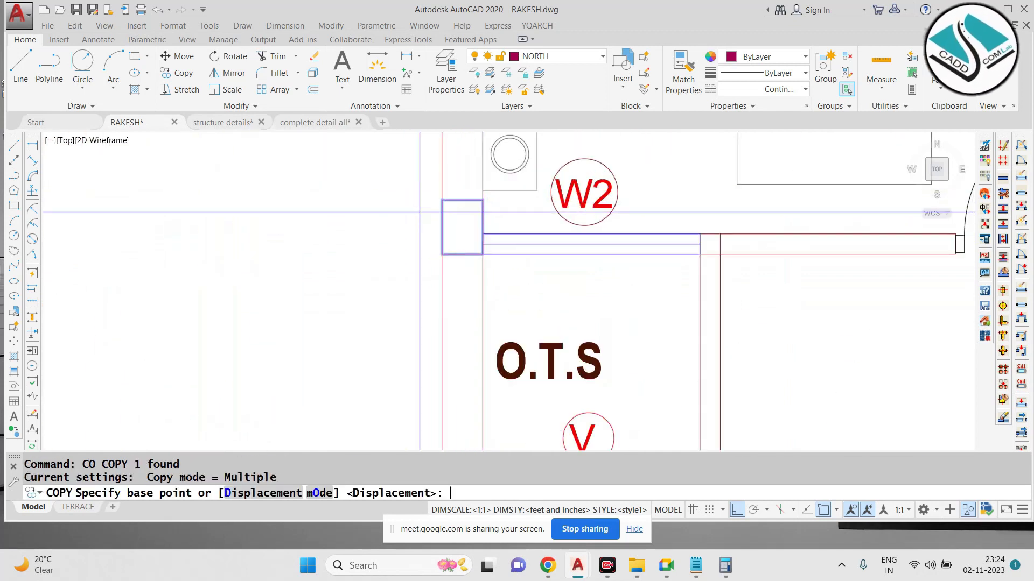
click(461, 225)
scroll(463, 226, down, 4)
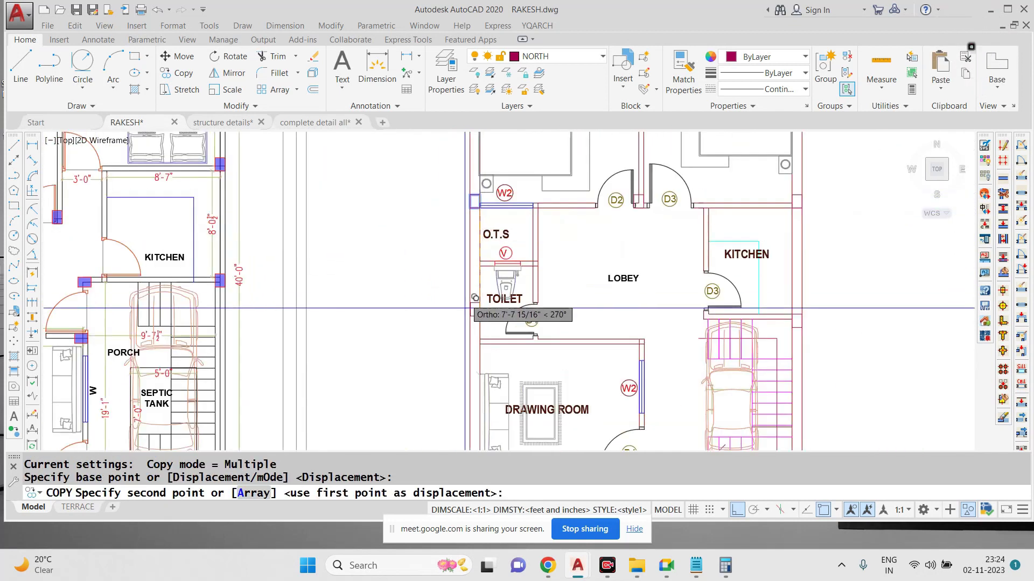
scroll(466, 308, up, 5)
scroll(475, 306, down, 6)
key(Escape)
Step: Add a vertical linear dimension between the centres of the O.T.S column and the column at the drawing room's upper wall
middle_drag(573, 253, 535, 240)
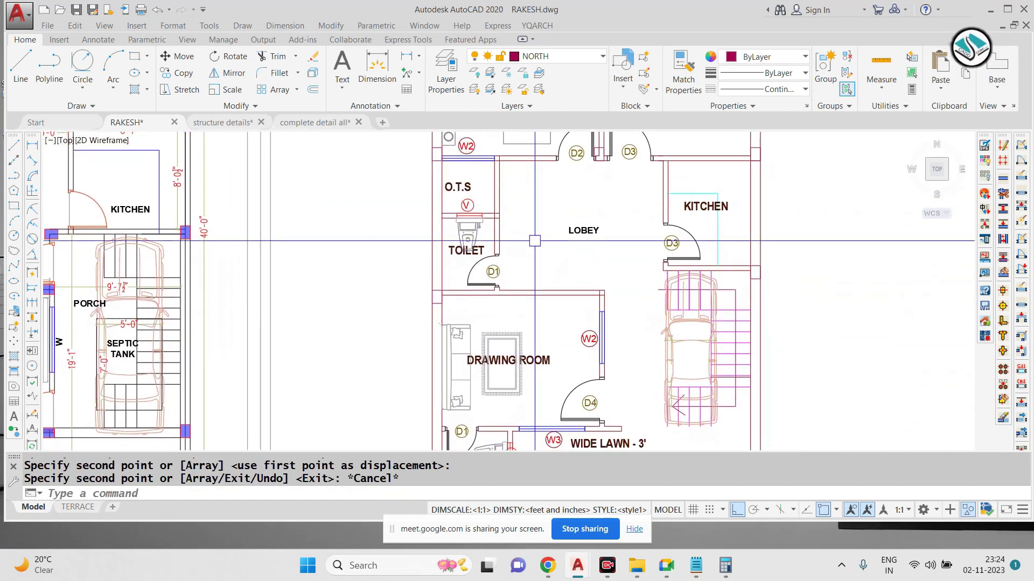
click(289, 29)
click(301, 56)
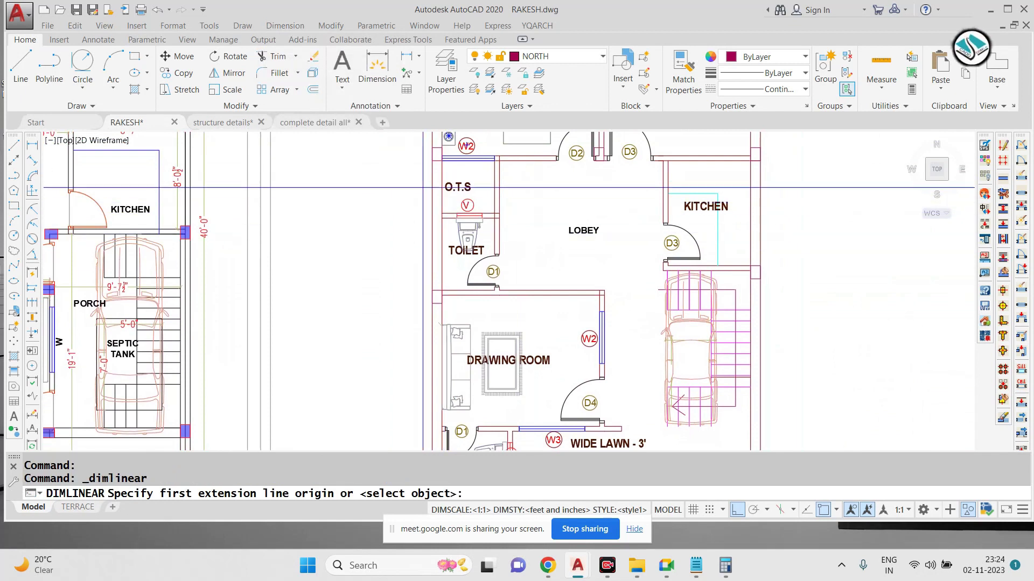
scroll(424, 188, up, 3)
click(451, 181)
scroll(440, 248, down, 3)
scroll(452, 313, up, 2)
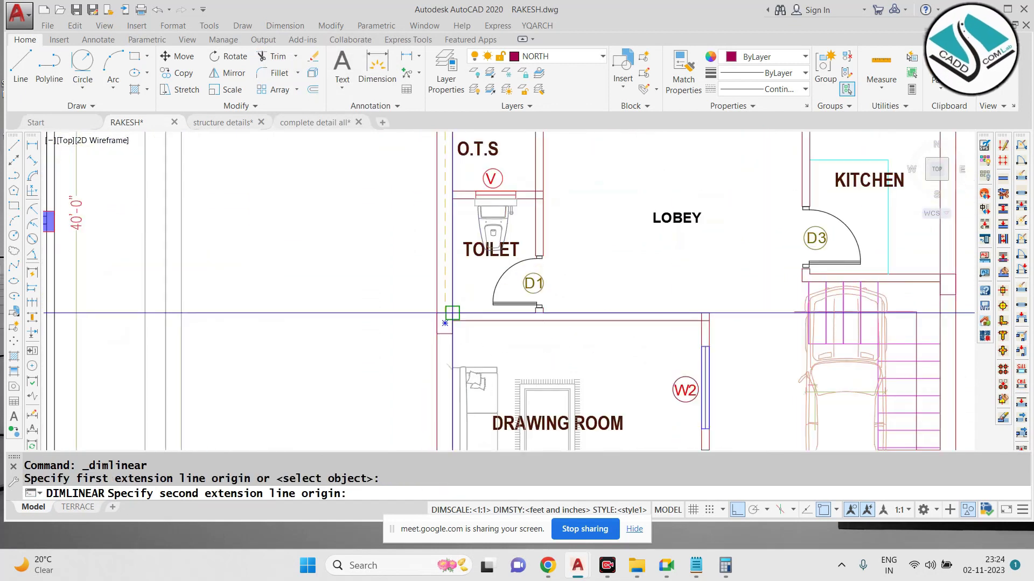
click(445, 323)
click(404, 269)
scroll(407, 261, down, 3)
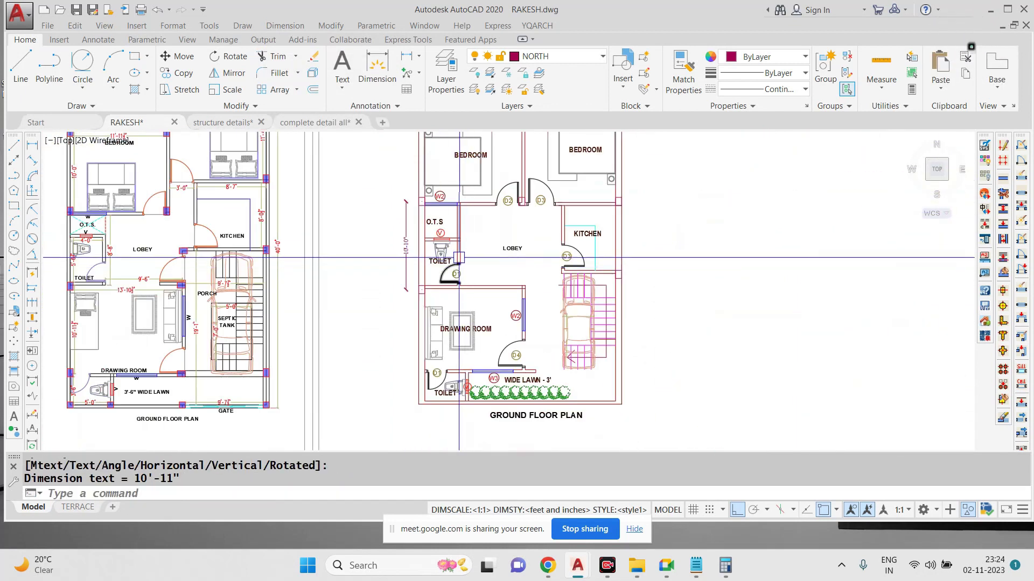
Step: Move the column at the drawing room's upper wall down the outer wall to the lower wall junction beside toilet door D1
scroll(411, 232, up, 2)
scroll(492, 253, down, 3)
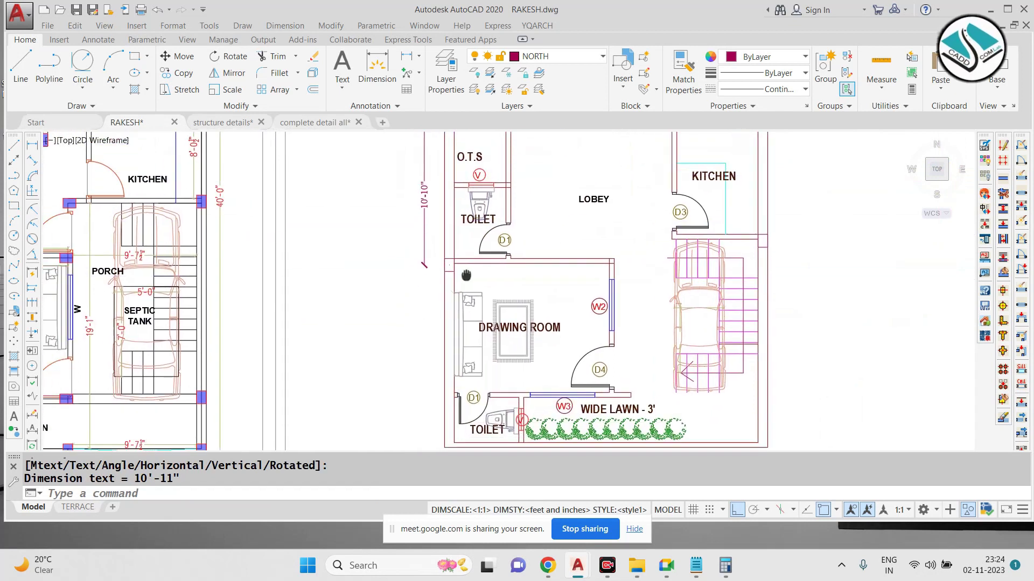
scroll(489, 253, up, 5)
click(429, 177)
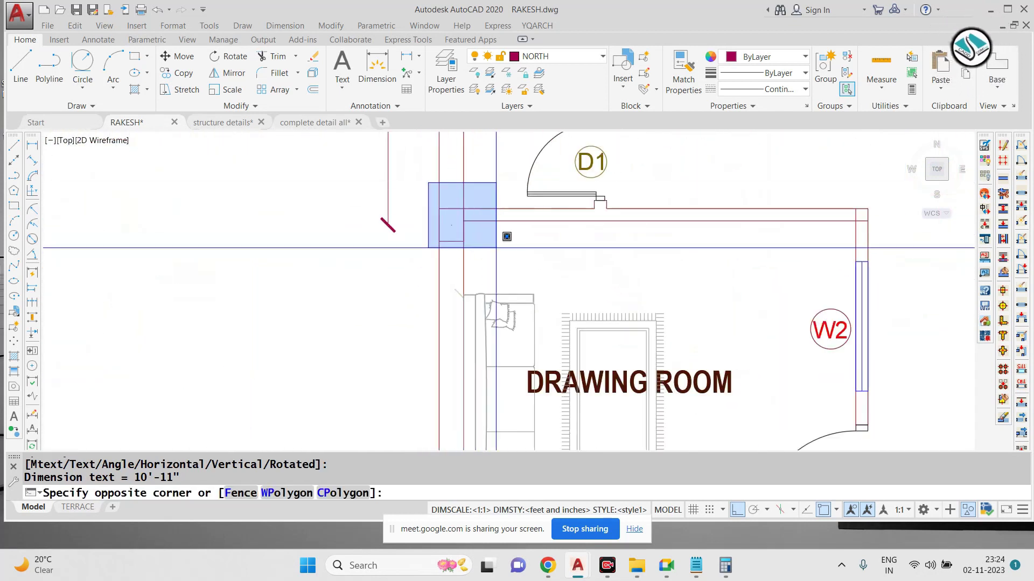
click(496, 254)
key(Return)
click(470, 231)
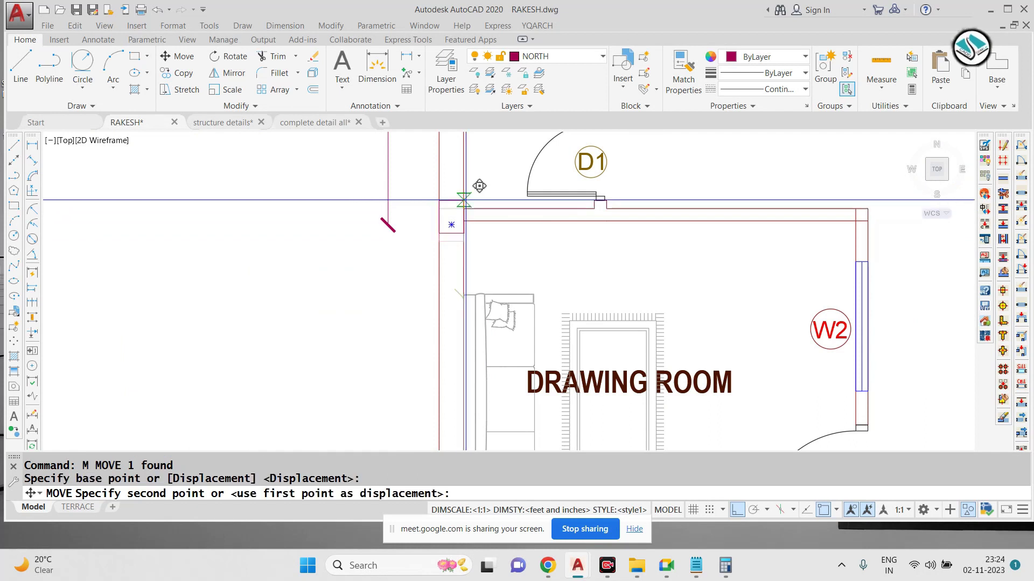
scroll(474, 227, down, 4)
scroll(472, 315, up, 4)
key(Escape)
Step: Erase the vertical linear dimension beside the outer wall at the O.T.S and toilet
scroll(463, 302, down, 4)
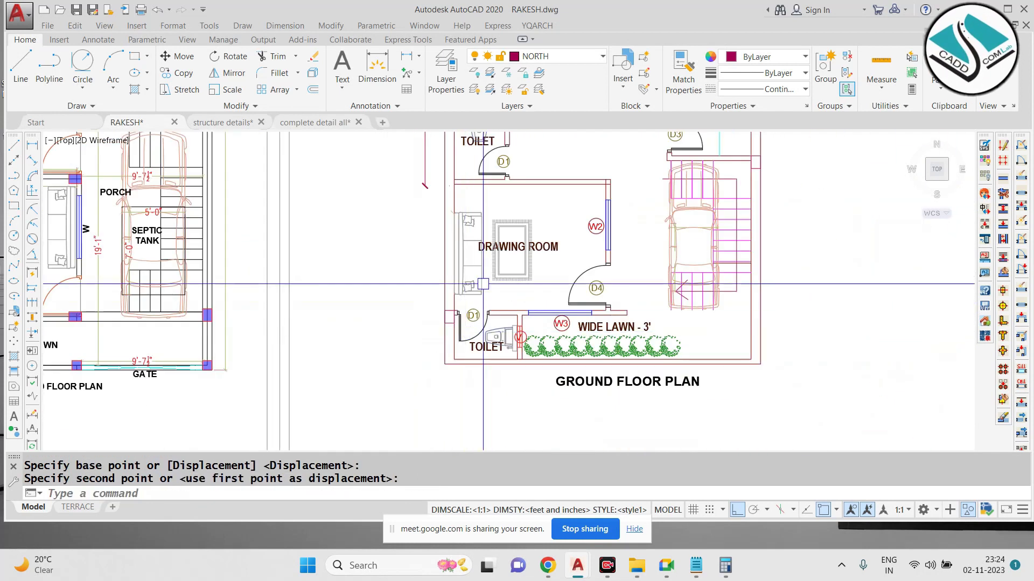
scroll(415, 323, up, 3)
click(414, 247)
text(e)
key(Return)
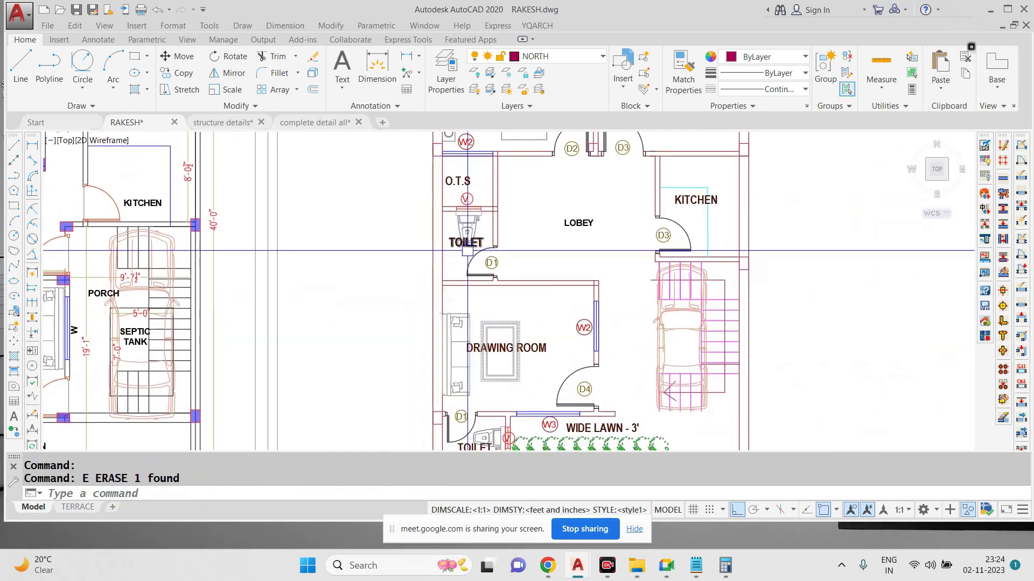
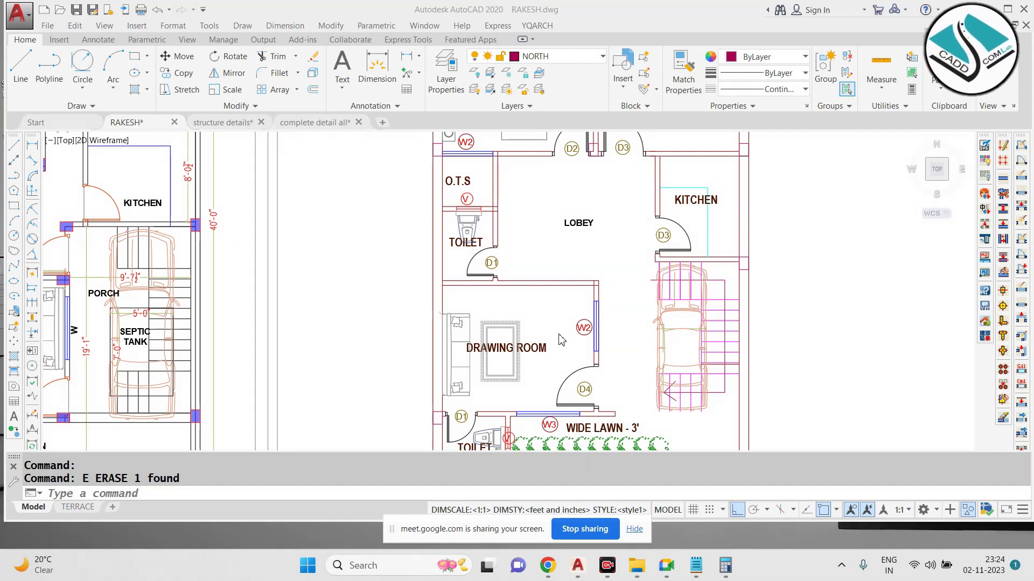
Step: Copy the column beside the front toilet's door D1 straight up to the junction of the outer wall and the drawing room's upper wall
scroll(554, 327, down, 4)
scroll(555, 326, up, 6)
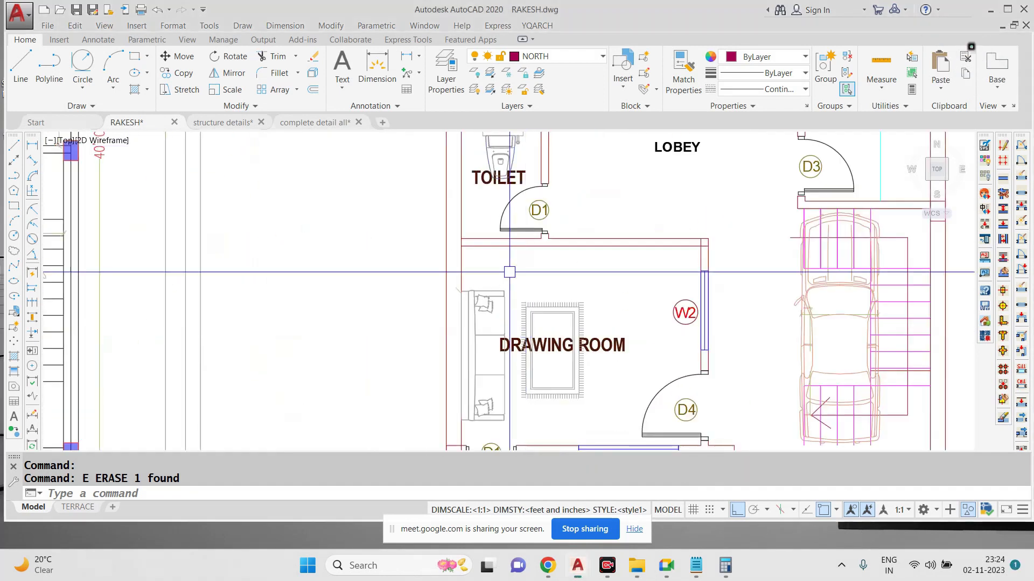
key(Escape)
scroll(474, 350, down, 2)
scroll(468, 365, up, 4)
click(469, 361)
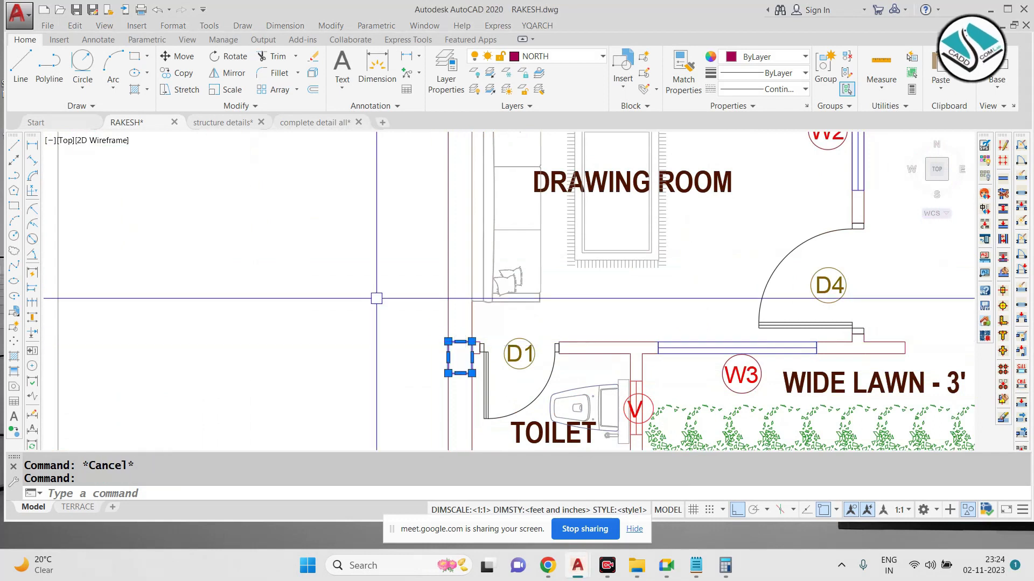
key(Return)
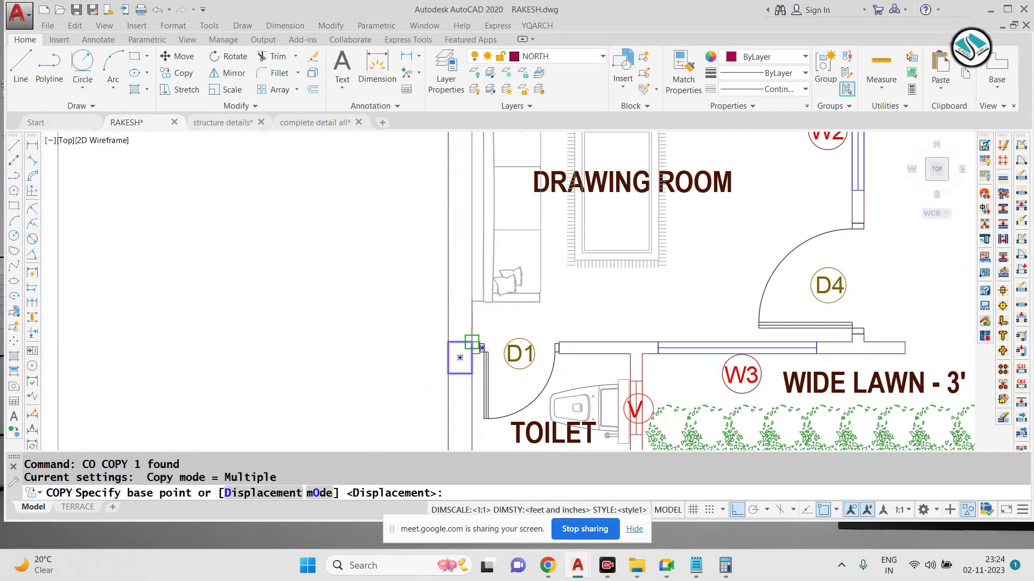
click(471, 342)
scroll(474, 302, down, 3)
scroll(479, 285, up, 3)
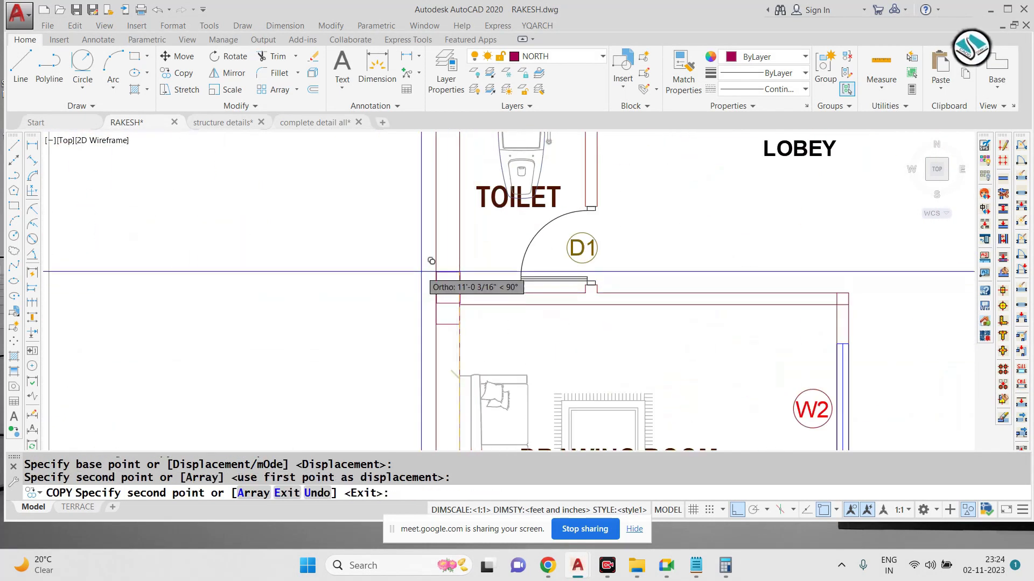
scroll(421, 272, down, 4)
key(Escape)
Step: Examine the column positions along the front toilet, balcony and lawn walls on the dimensioned ground and first floor plans
scroll(539, 303, down, 2)
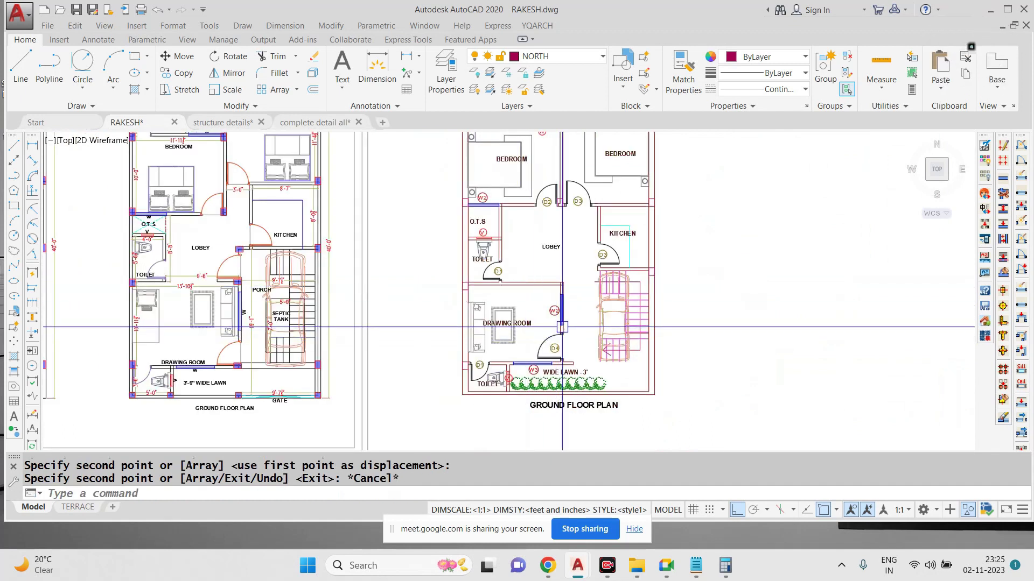
middle_drag(466, 402, 479, 344)
scroll(482, 342, up, 2)
scroll(499, 334, down, 2)
scroll(162, 338, up, 2)
middle_drag(162, 338, 490, 307)
scroll(490, 307, down, 2)
scroll(203, 302, up, 6)
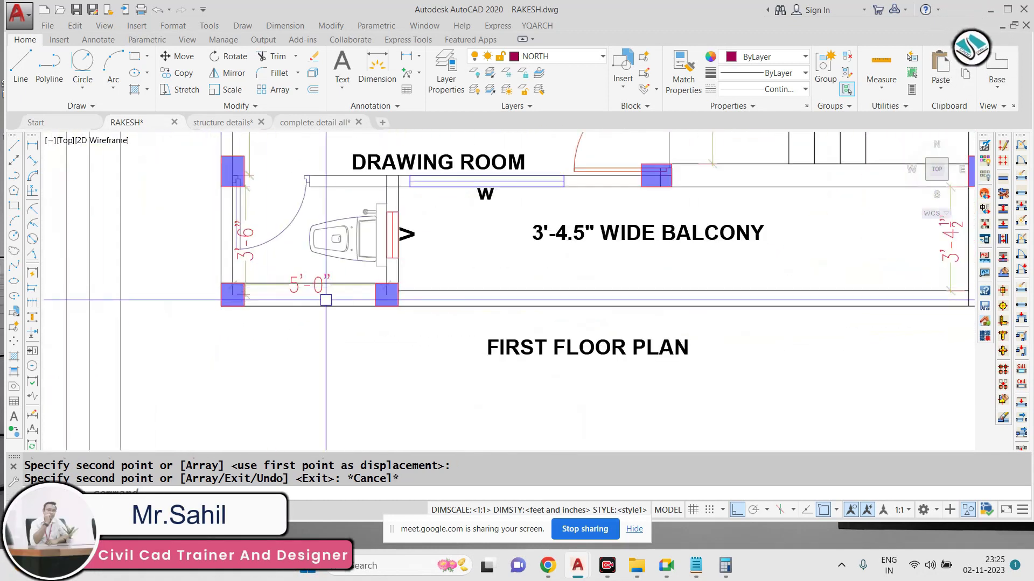
scroll(342, 300, down, 2)
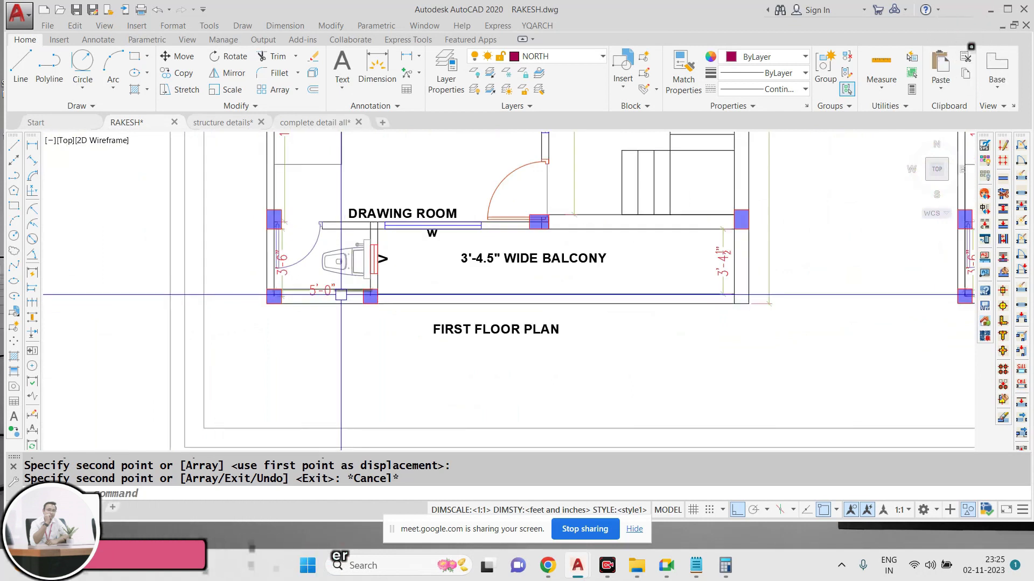
scroll(278, 299, up, 2)
scroll(273, 296, down, 6)
middle_drag(585, 303, 371, 294)
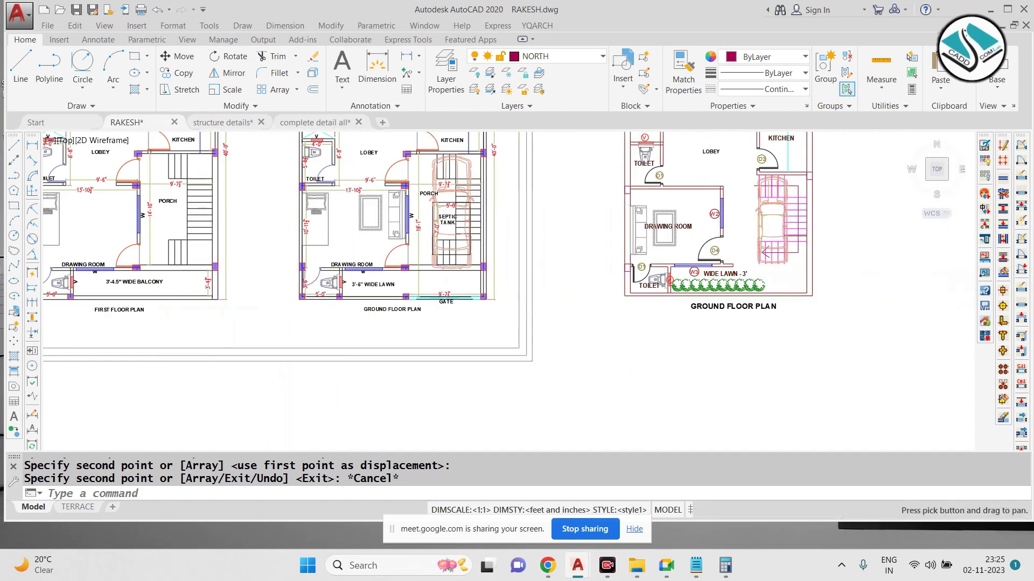
Step: Erase the outer line of the front wall below the toilet and lawn on the dimension-free ground floor plan
scroll(500, 300, up, 4)
click(500, 299)
click(489, 297)
text(e)
key(Return)
Step: Offset the inner line of the front wall below the toilet and lawn outward by 9 inches
text(o)
key(Return)
text(9)
key(Return)
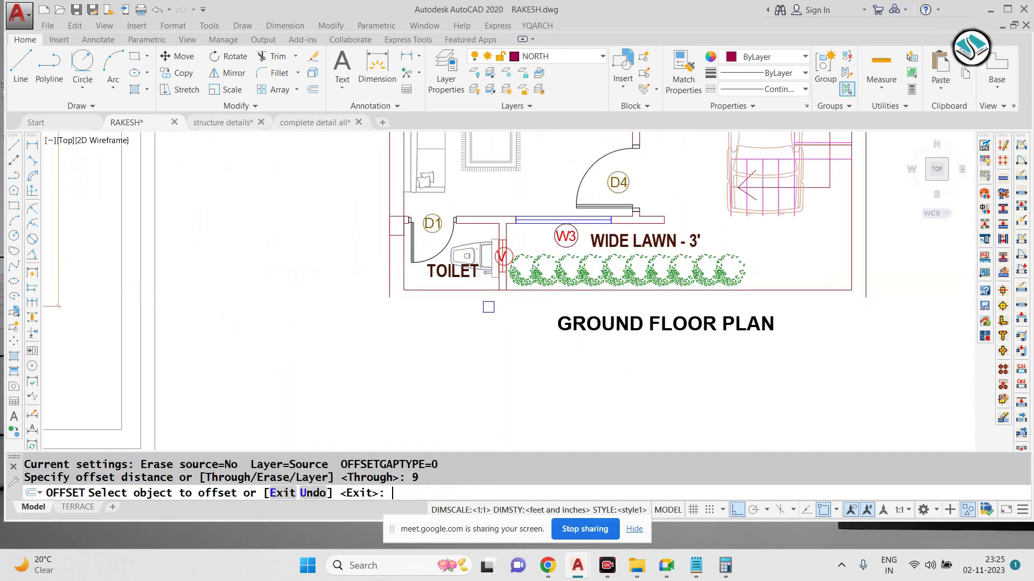
click(474, 288)
click(471, 320)
key(Escape)
Step: Extend the offset front wall line on the toilet side past the outer side wall of the plan
text(ex)
key(Return)
key(Return)
click(418, 303)
key(Escape)
key(Escape)
text(ex)
key(Return)
key(Return)
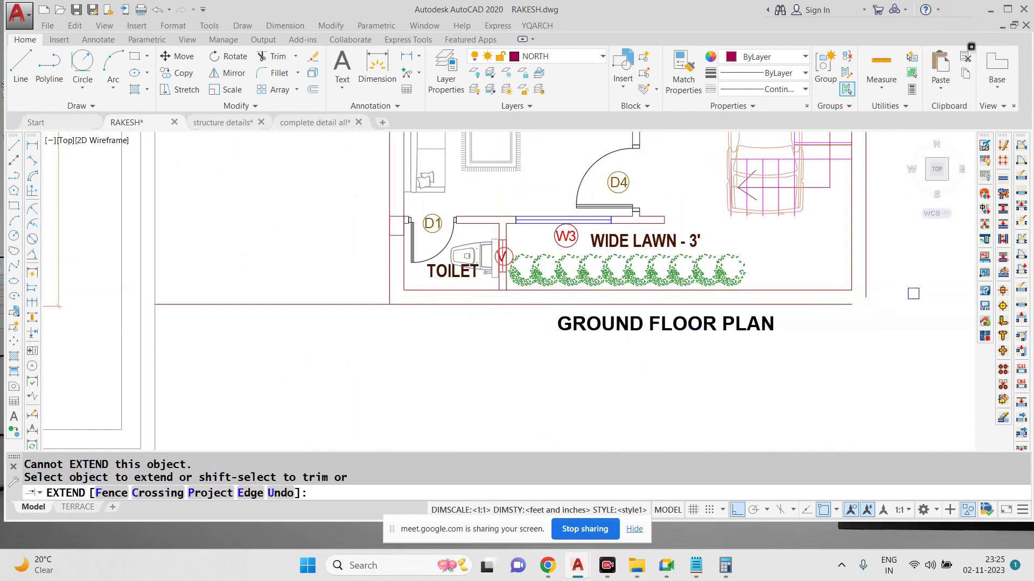
key(Escape)
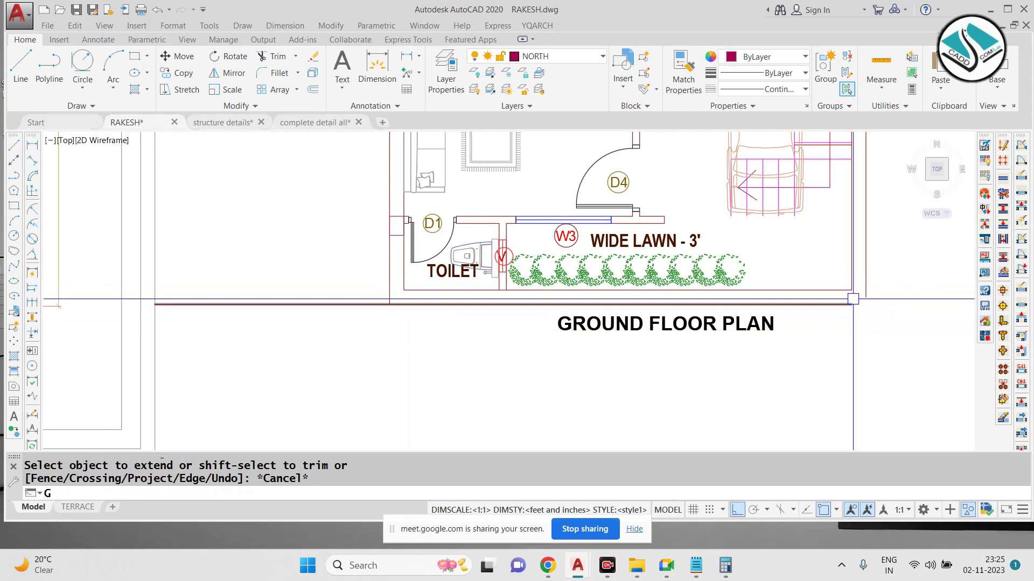
Step: Fillet the offset front wall line with the outer side wall line at the lawn's porch-side corner
key(Return)
click(852, 300)
key(Escape)
text(f)
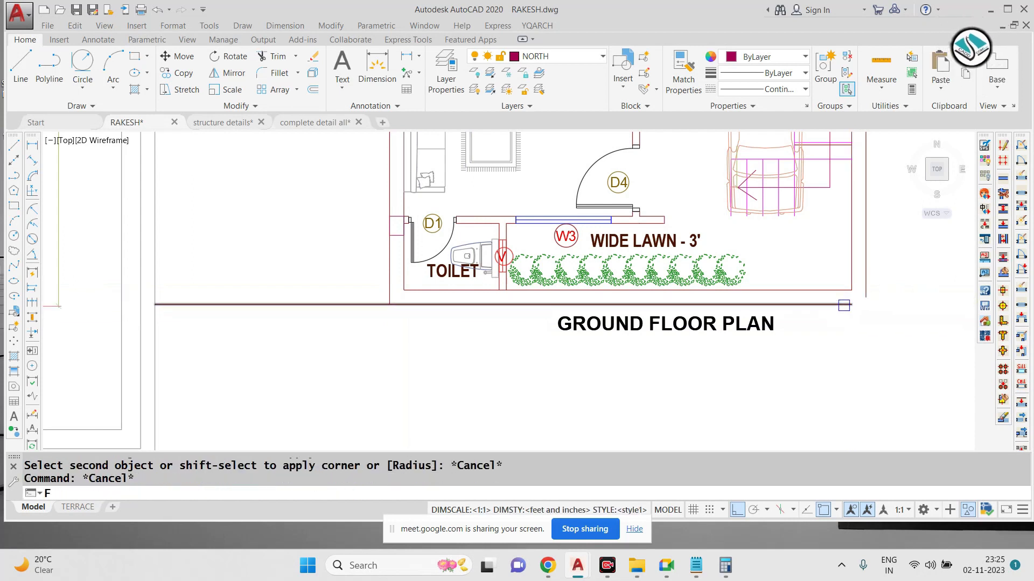
key(Return)
click(844, 305)
key(Escape)
key(Escape)
Step: Trim the front wall line's overhang beyond the outer side wall at the toilet corner
text(tr)
key(Return)
key(Return)
click(324, 254)
key(Escape)
Step: Draw a 9 by 9 inch rectangle for a column in the empty area beside the front toilet
text(rec)
key(Return)
click(307, 291)
text(d)
key(Return)
text(9)
key(Return)
click(269, 343)
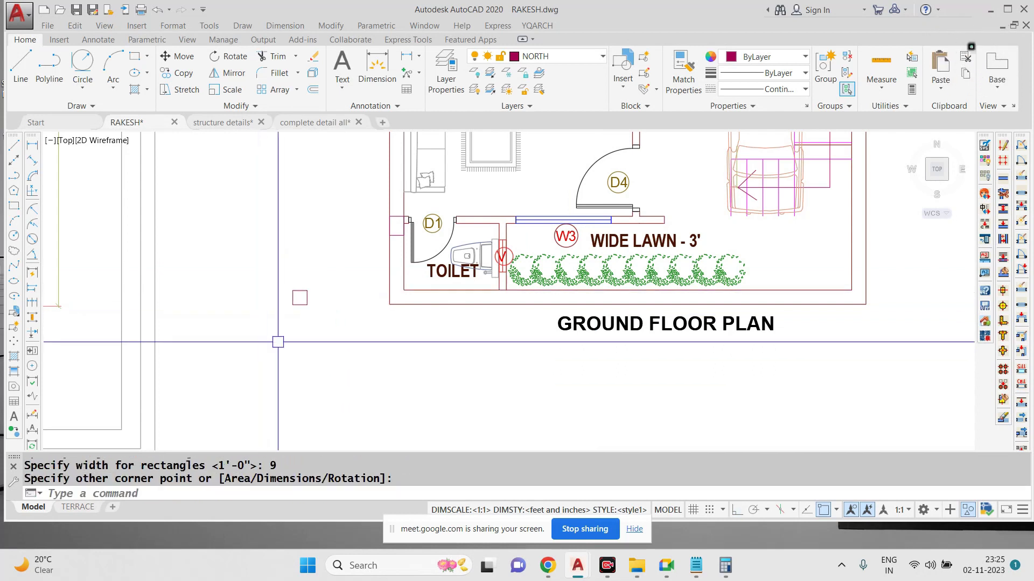
Step: Move the square column into the front toilet's outer corner, where the side and front walls meet
scroll(323, 280, up, 4)
click(353, 249)
click(259, 312)
text(m)
key(Return)
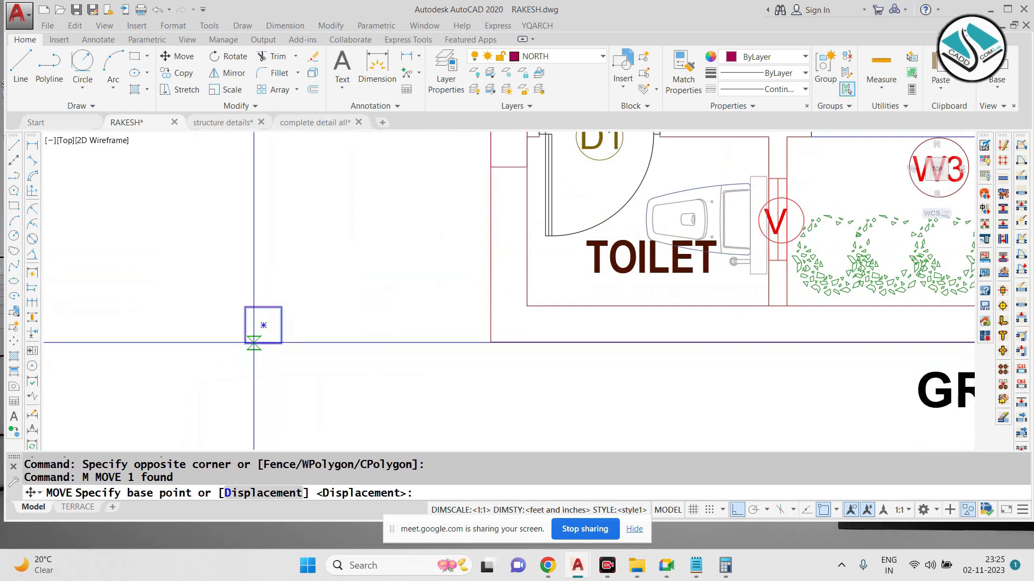
click(258, 329)
key(Escape)
scroll(522, 353, down, 5)
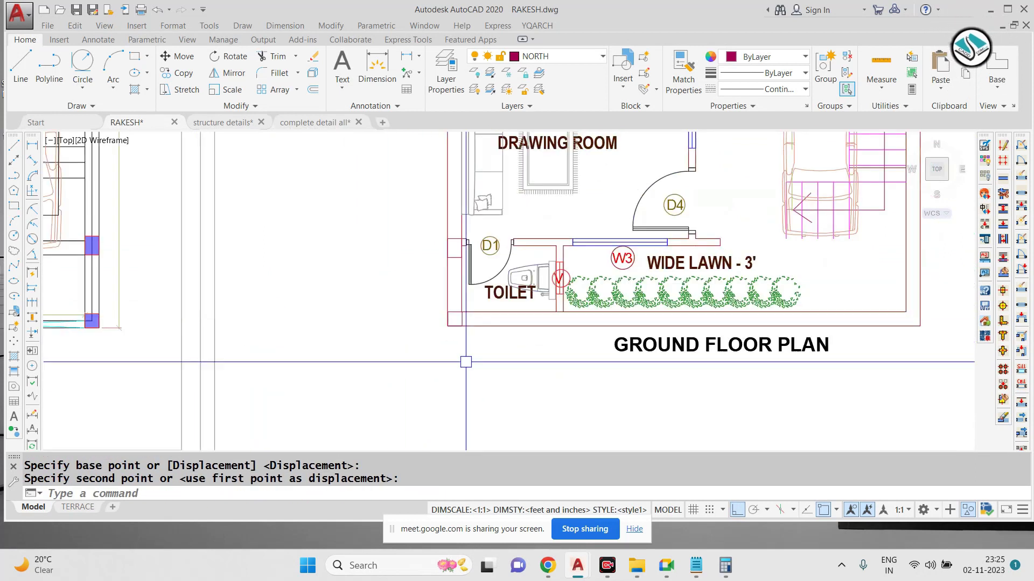
Step: Shift the square column so its inner corner matches the inner wall corner of the front toilet
scroll(523, 354, down, 2)
scroll(490, 330, up, 7)
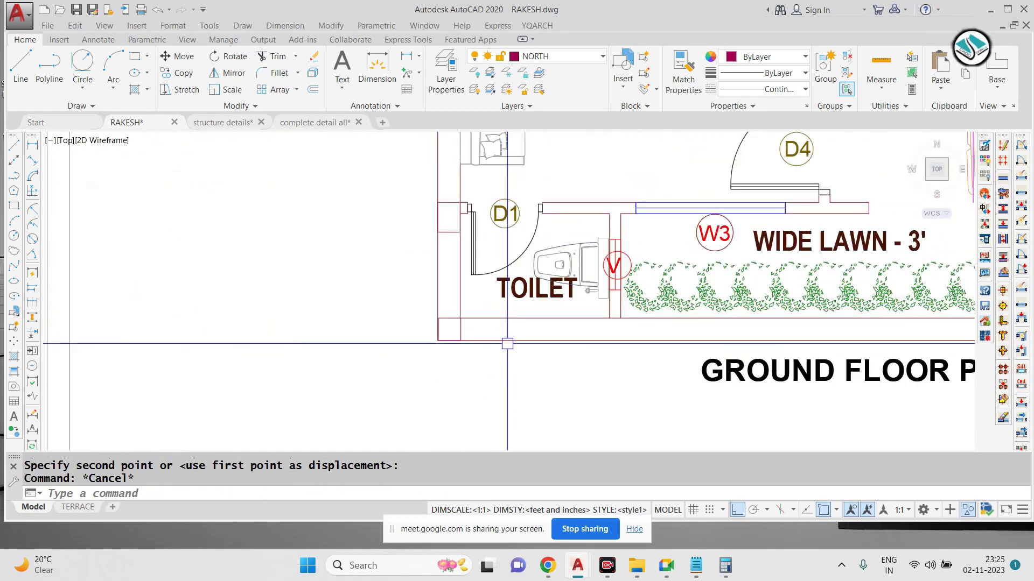
scroll(439, 331, up, 5)
click(447, 329)
click(436, 330)
text(m)
key(Return)
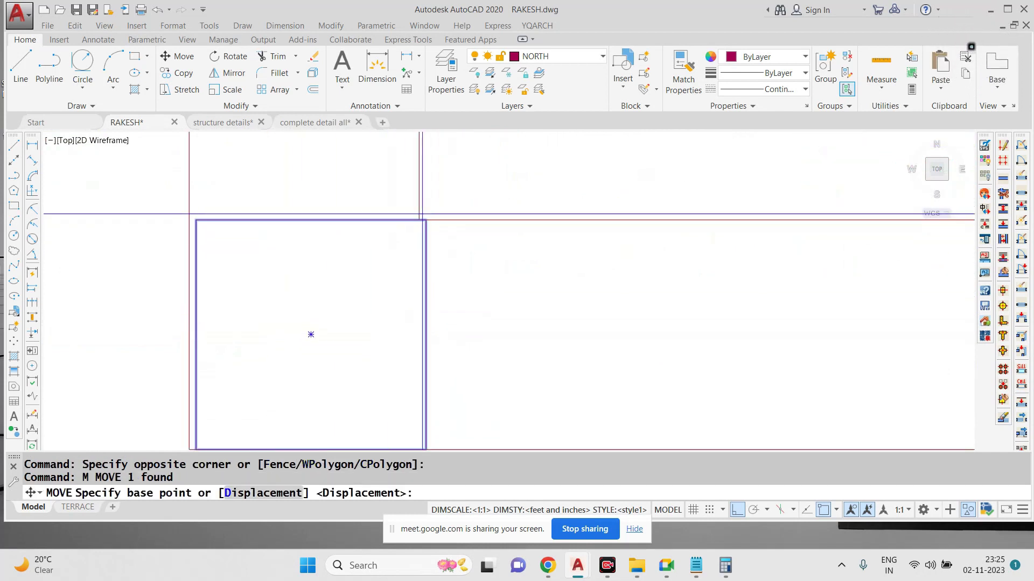
click(426, 220)
click(419, 220)
scroll(354, 241, down, 5)
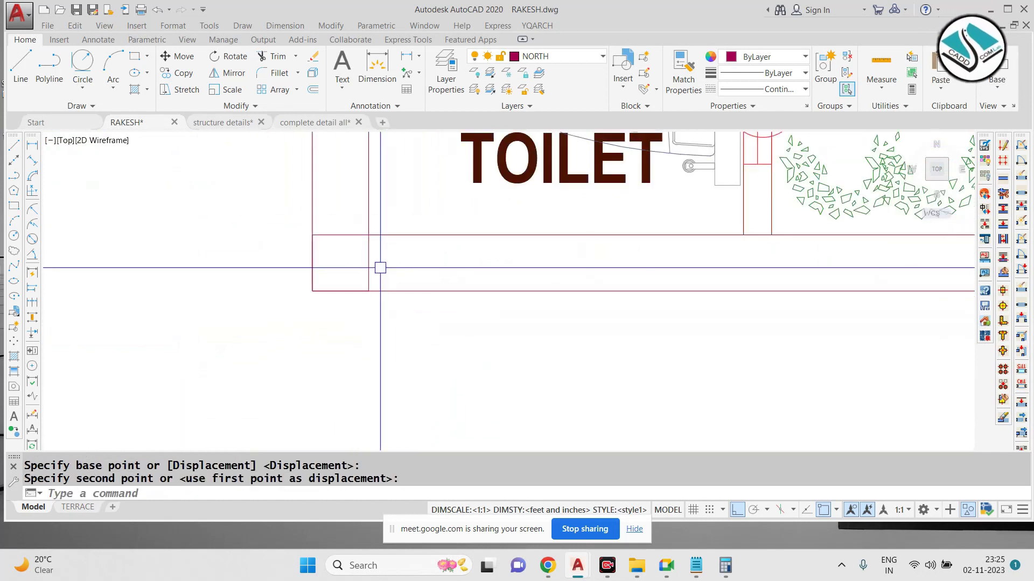
Step: Extend both lines of the wall between the toilet and lawn to the outer front wall line
key(Escape)
text(ex)
key(Return)
key(Return)
click(781, 216)
click(711, 210)
key(Escape)
key(Escape)
Step: Copy the square corner column along the front wall to its junction with the wall between toilet and lawn
click(393, 263)
click(361, 270)
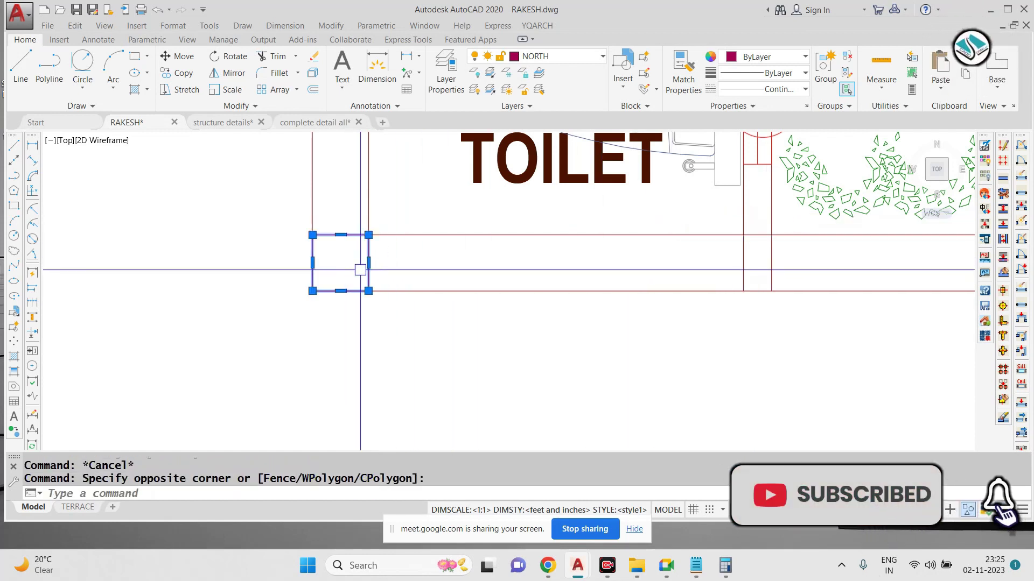
scroll(430, 279, down, 2)
text(CO)
key(Return)
scroll(427, 284, up, 2)
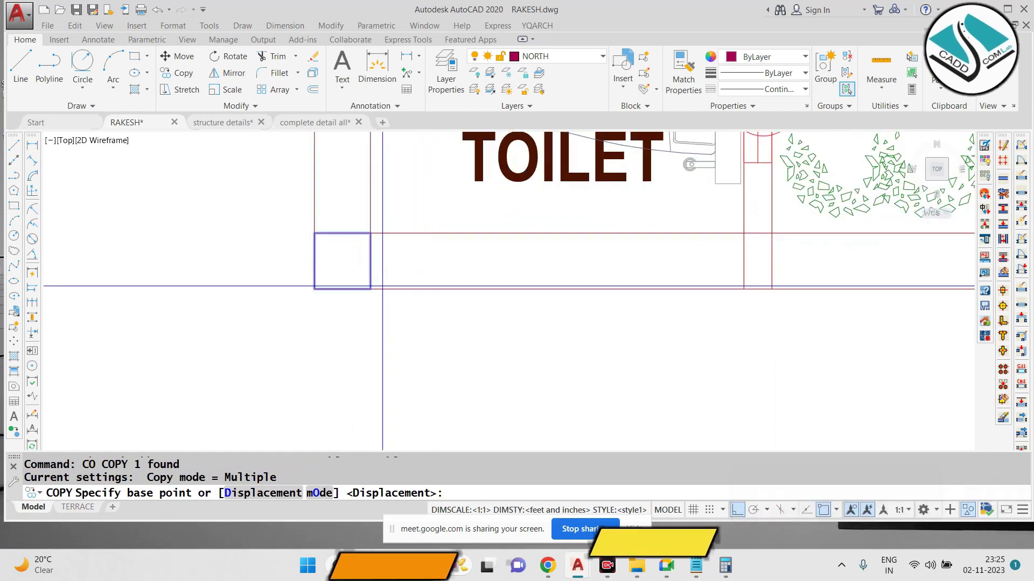
click(371, 289)
click(782, 289)
scroll(775, 269, up, 2)
key(Escape)
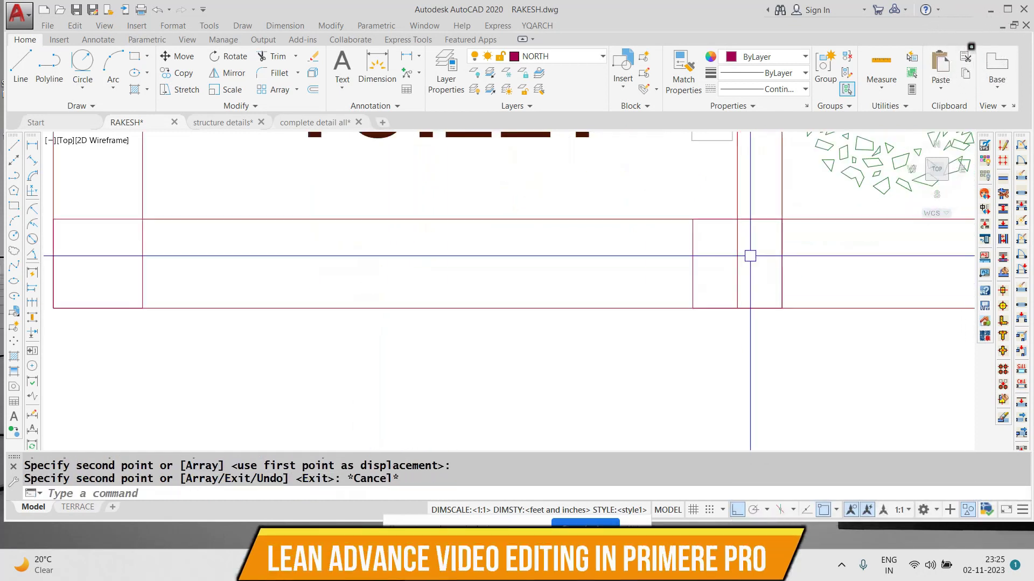
Step: Trim the partition wall lines inside the copied column between the toilet and lawn
text(TR)
key(Return)
key(Return)
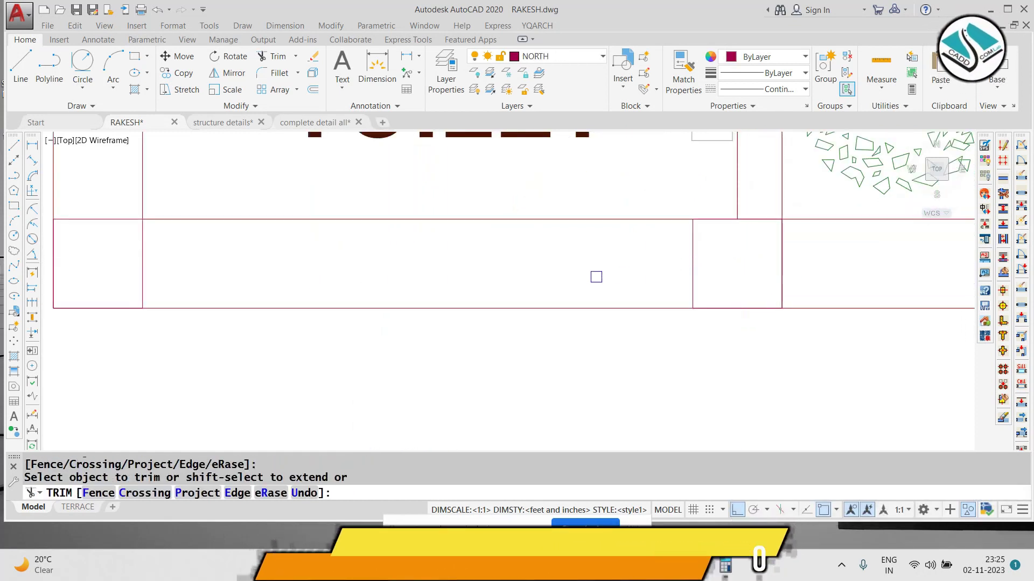
Step: Examine the column positions around the lobby, porch and drawing room on the dimensioned ground floor plan
scroll(577, 294, down, 3)
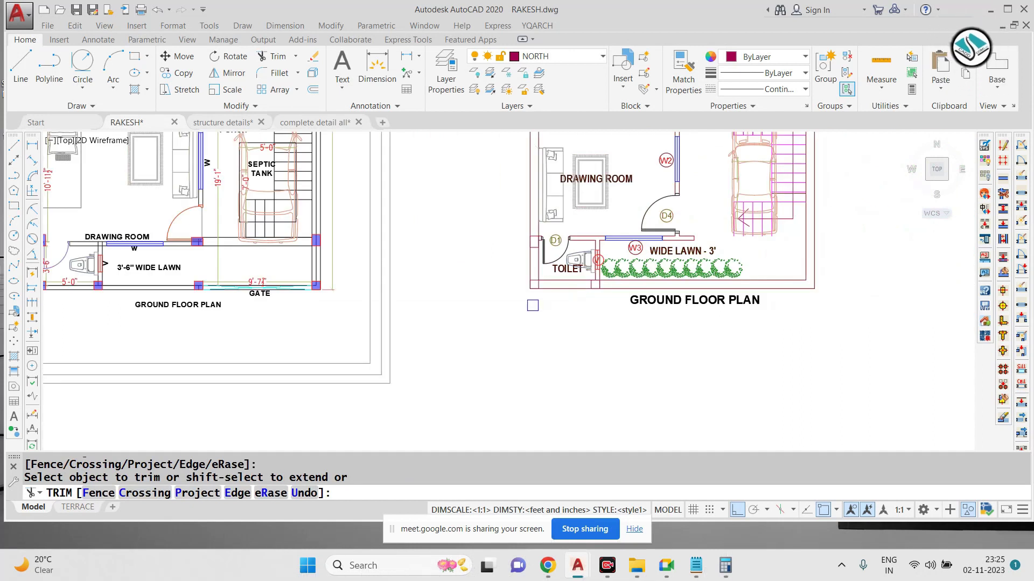
scroll(538, 298, down, 2)
middle_drag(538, 298, 528, 352)
scroll(617, 258, up, 2)
click(617, 258)
click(614, 242)
middle_drag(613, 242, 646, 318)
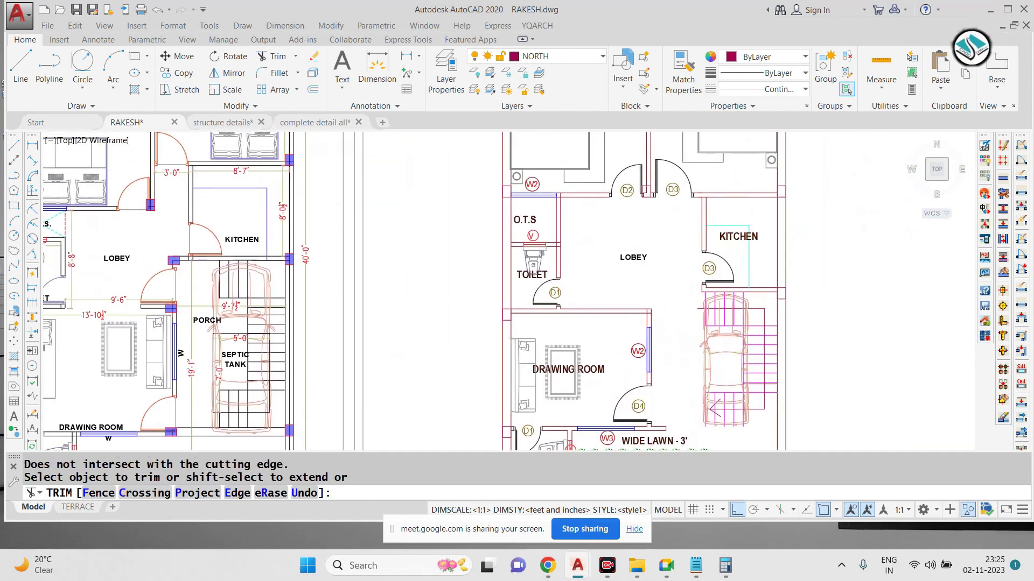
scroll(646, 319, down, 2)
scroll(385, 310, up, 2)
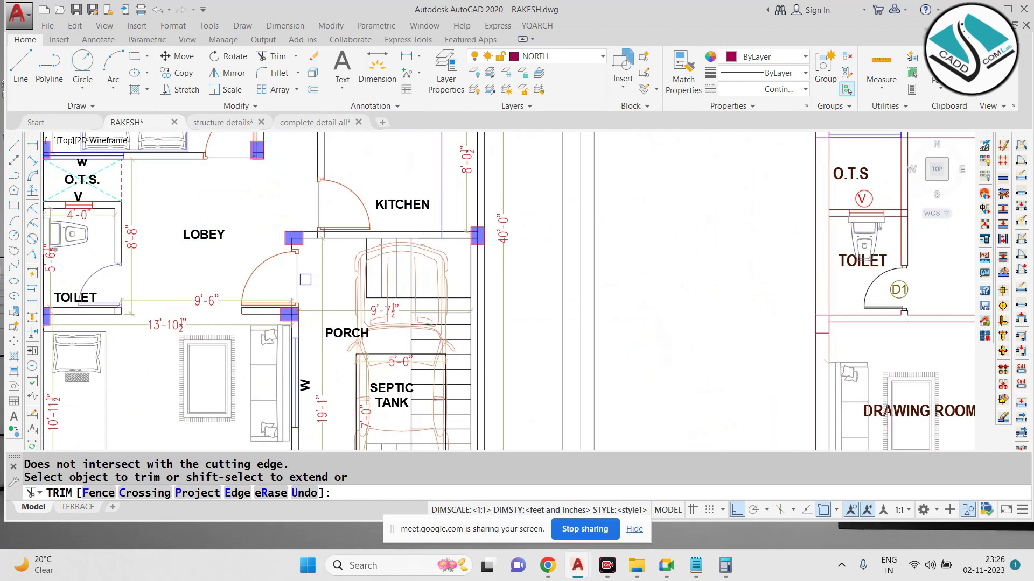
scroll(353, 289, down, 2)
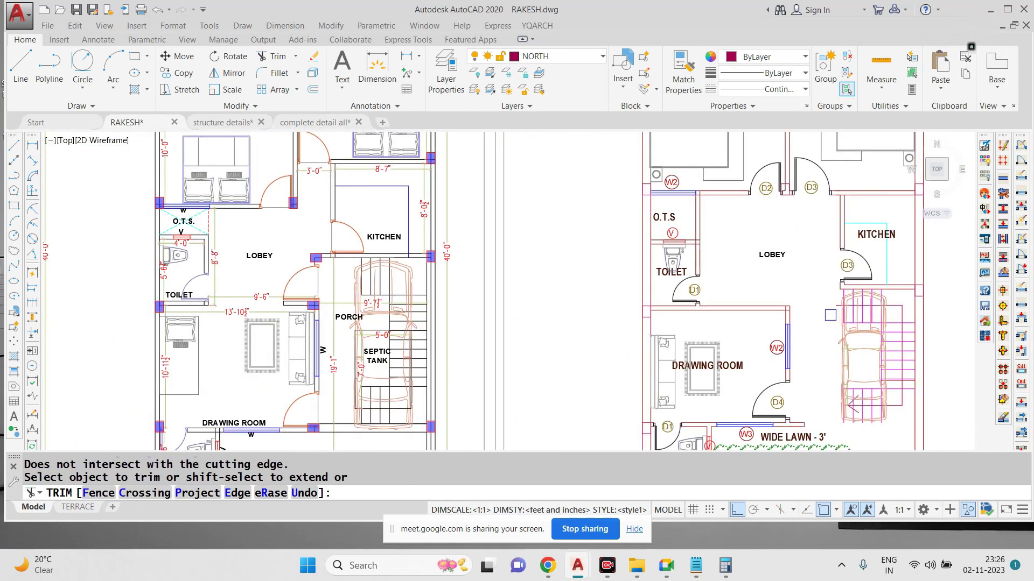
scroll(283, 308, up, 2)
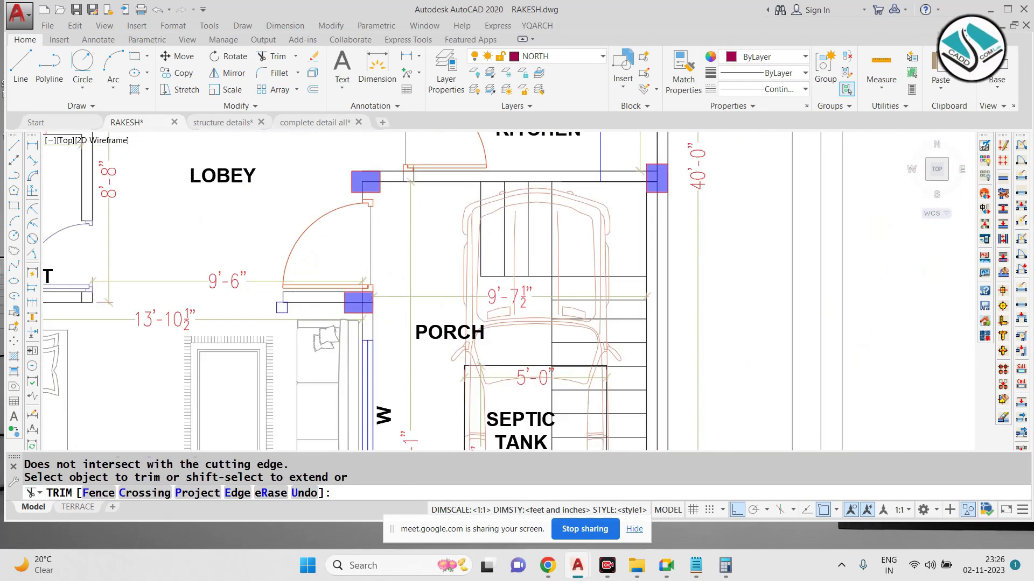
scroll(412, 269, down, 2)
middle_drag(806, 285, 449, 293)
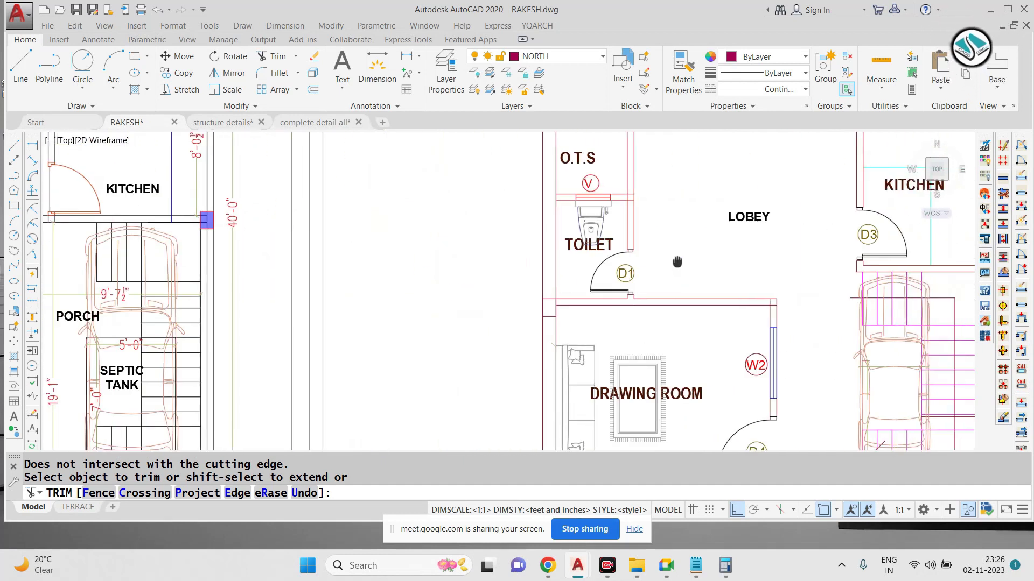
middle_drag(677, 262, 463, 294)
Step: Copy the rear wall column beside the O.T.S straight down to the drawing room's upper corner near window W2
middle_drag(498, 259, 490, 354)
scroll(483, 352, down, 2)
click(508, 214)
middle_drag(508, 213, 507, 329)
scroll(514, 224, up, 3)
key(Escape)
click(522, 225)
text(co)
key(Return)
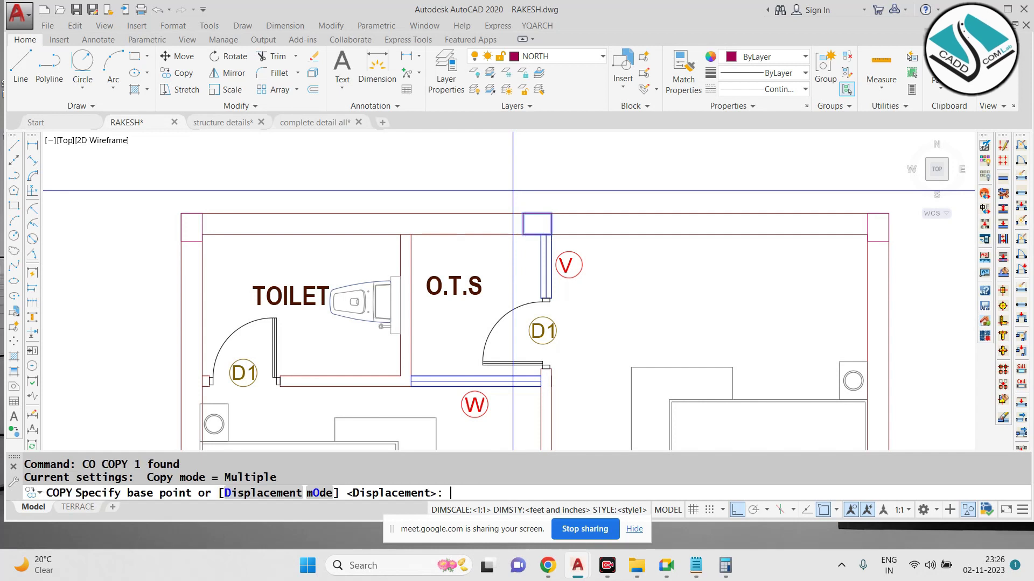
click(547, 219)
scroll(547, 316, down, 3)
middle_drag(547, 316, 547, 196)
scroll(533, 291, up, 3)
scroll(540, 250, up, 4)
click(542, 240)
scroll(543, 240, down, 2)
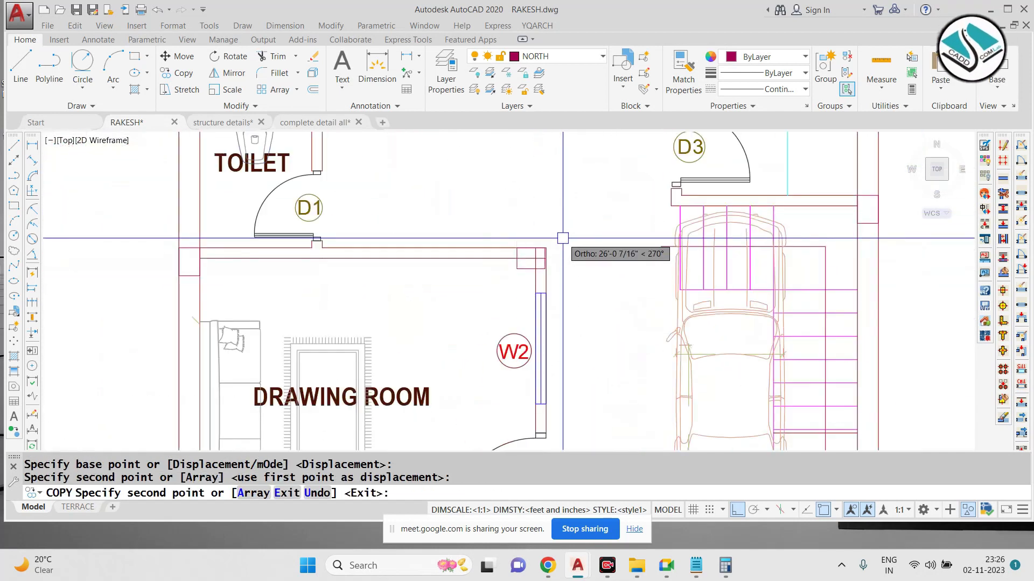
key(Escape)
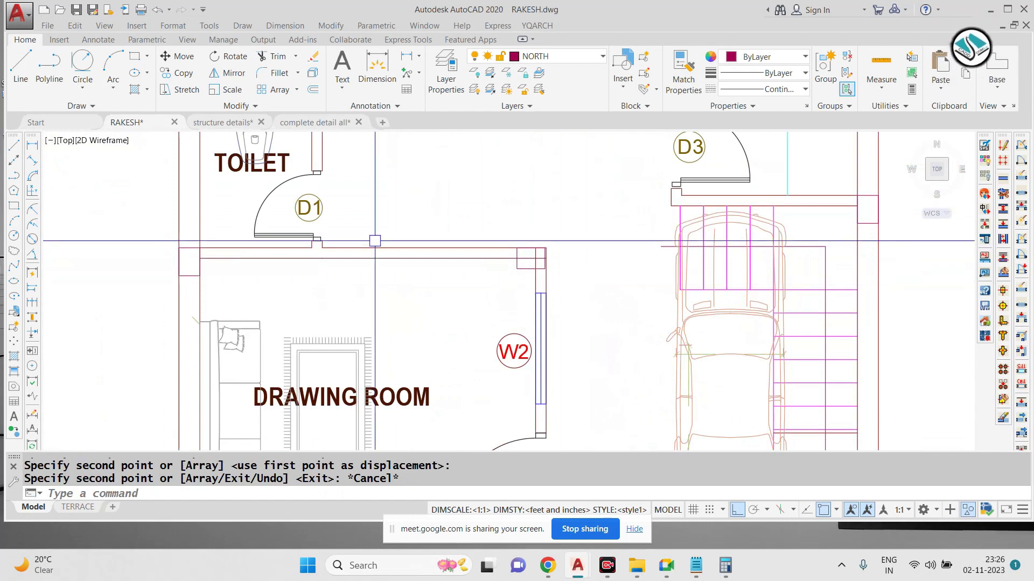
middle_drag(254, 256, 340, 270)
scroll(469, 276, up, 2)
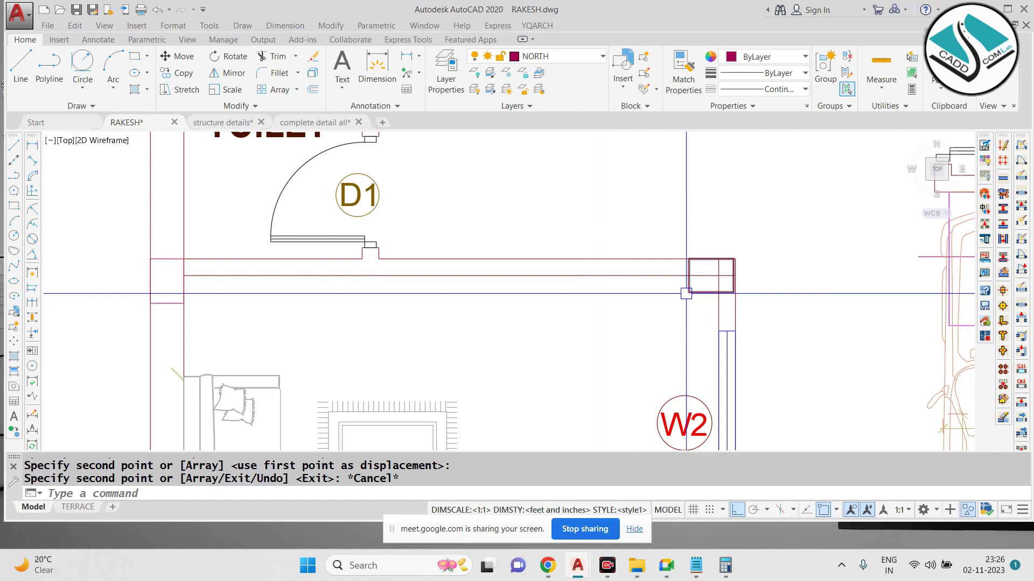
text(tr)
key(Return)
key(Return)
scroll(716, 265, up, 3)
click(722, 263)
key(Escape)
scroll(751, 268, up, 2)
click(760, 262)
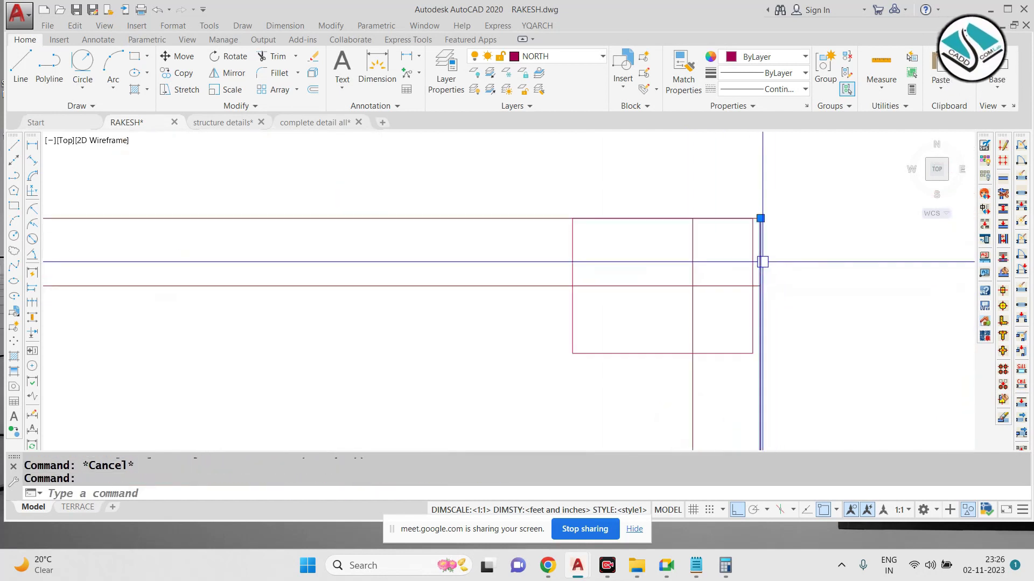
key(Escape)
Step: Move the copied column sideways so its upper outer corner meets the drawing room's wall corner above W2
click(573, 257)
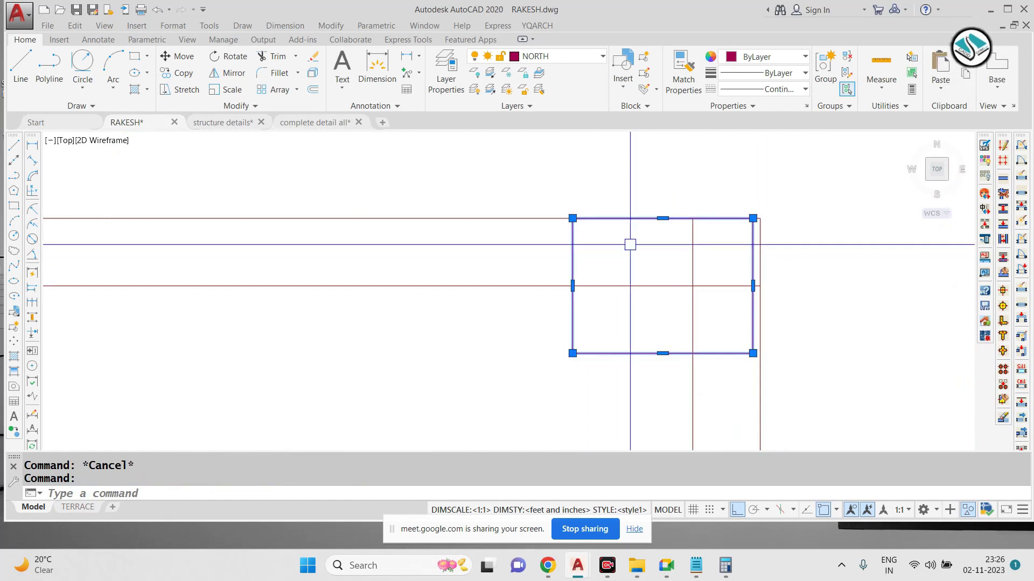
text(m)
key(Return)
scroll(744, 199, up, 3)
click(779, 275)
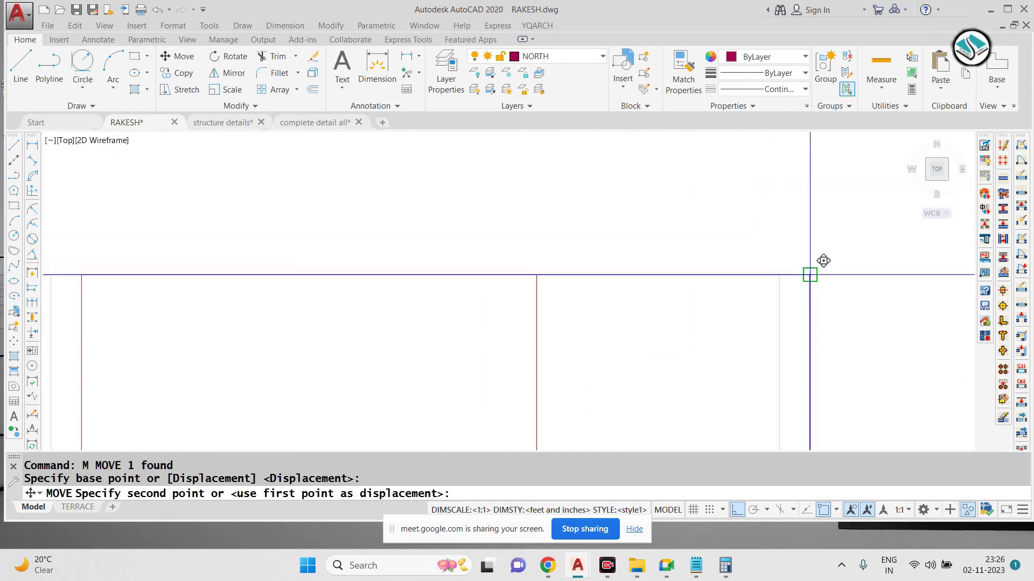
click(810, 275)
scroll(625, 201, down, 7)
scroll(626, 253, up, 4)
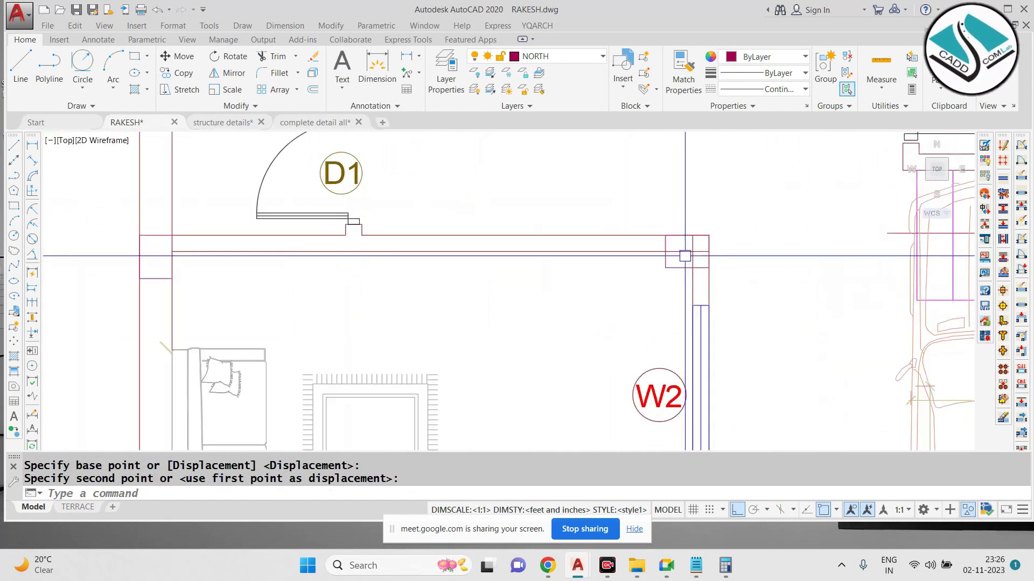
Step: Move the column above W2 upward so its lower edge aligns with the inner line of the drawing room's upper wall
scroll(684, 255, down, 2)
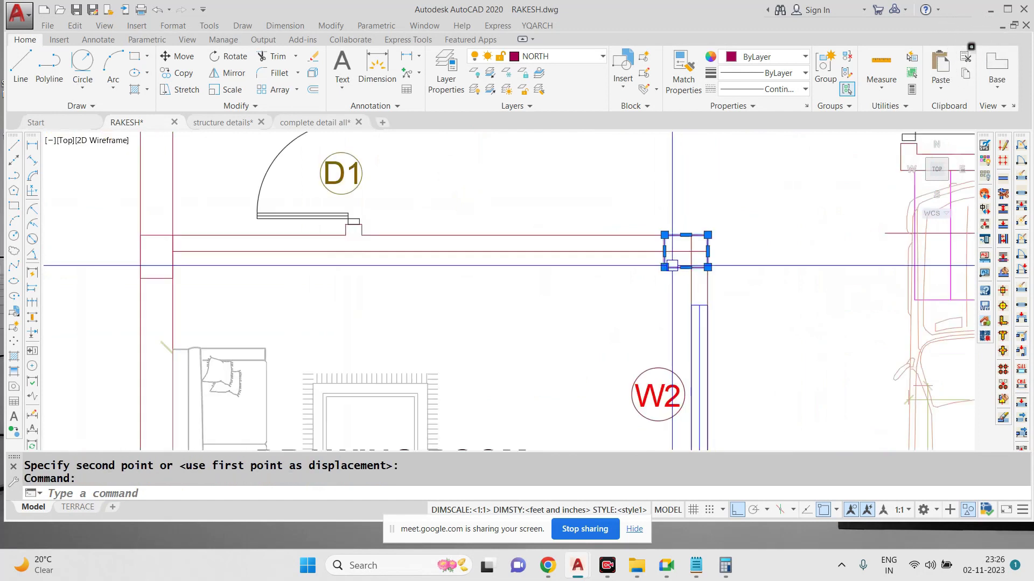
text(m)
key(Return)
scroll(716, 242, up, 2)
click(693, 307)
click(694, 272)
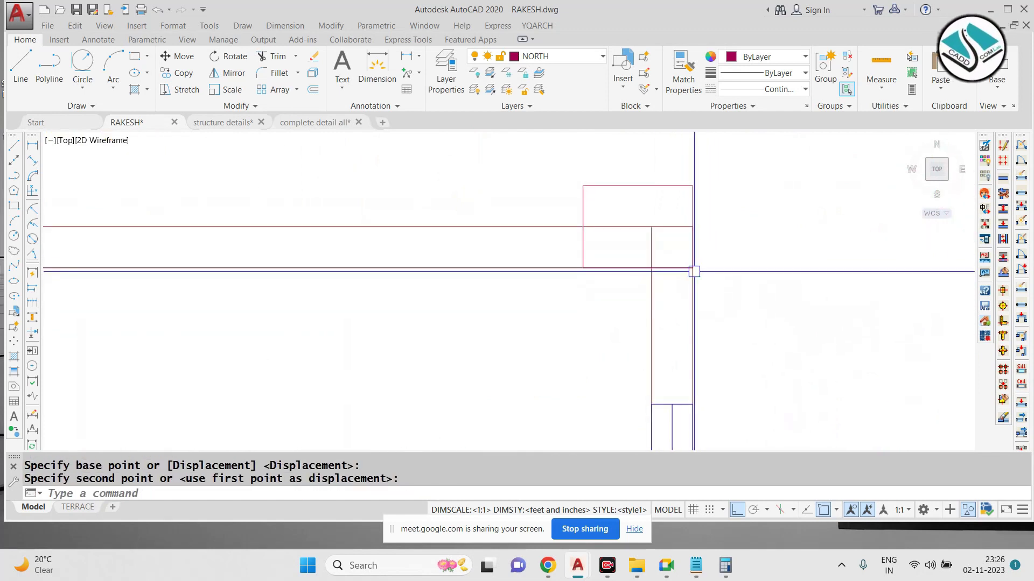
key(Escape)
scroll(695, 285, down, 8)
scroll(695, 296, up, 2)
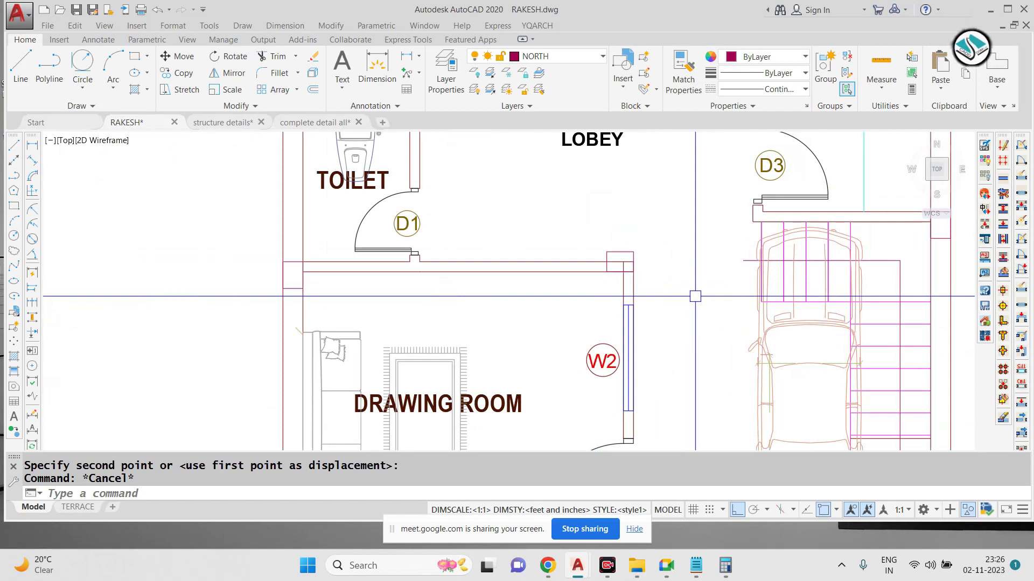
text(rec)
key(Return)
scroll(630, 251, up, 2)
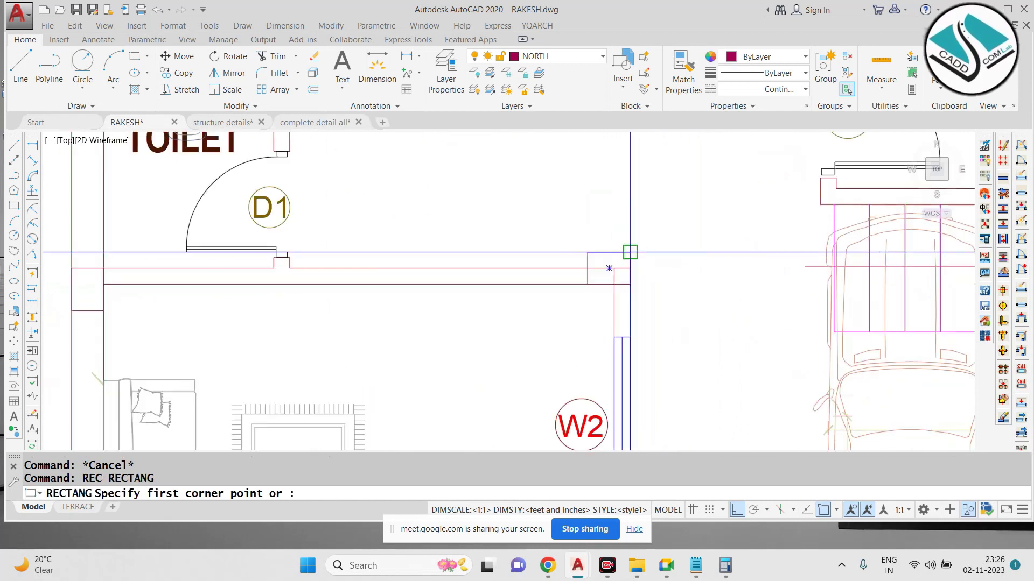
click(609, 268)
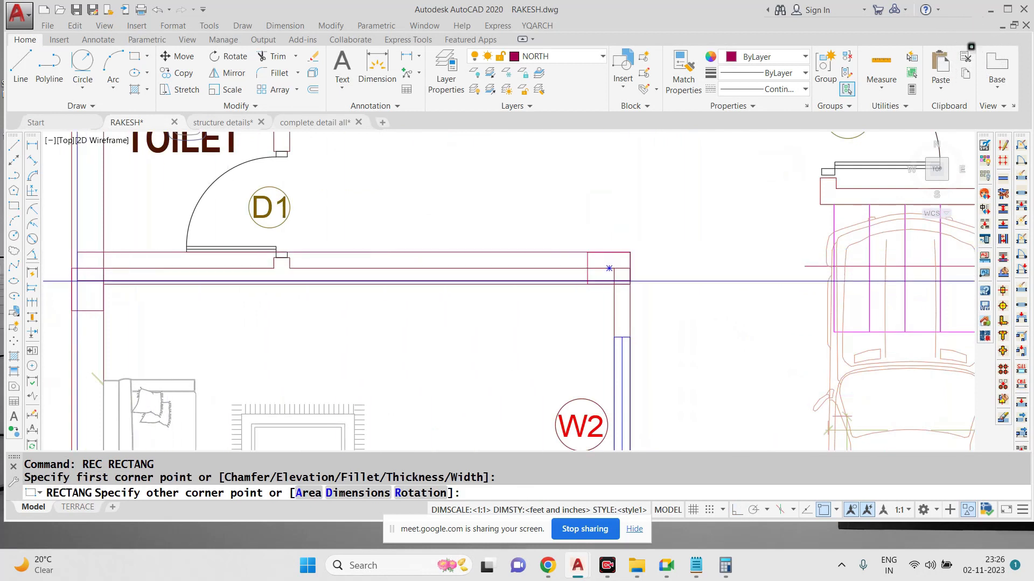
scroll(607, 257, up, 2)
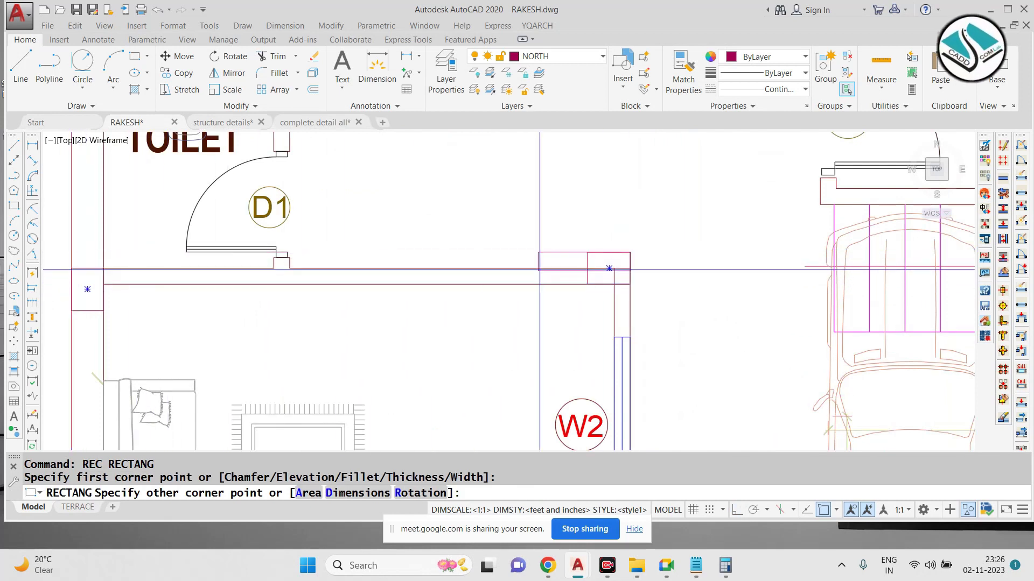
key(Escape)
Step: Move the column above W2 straight down so its upper outer corner meets the outer corner of the drawing room walls
click(603, 249)
text(M)
key(Return)
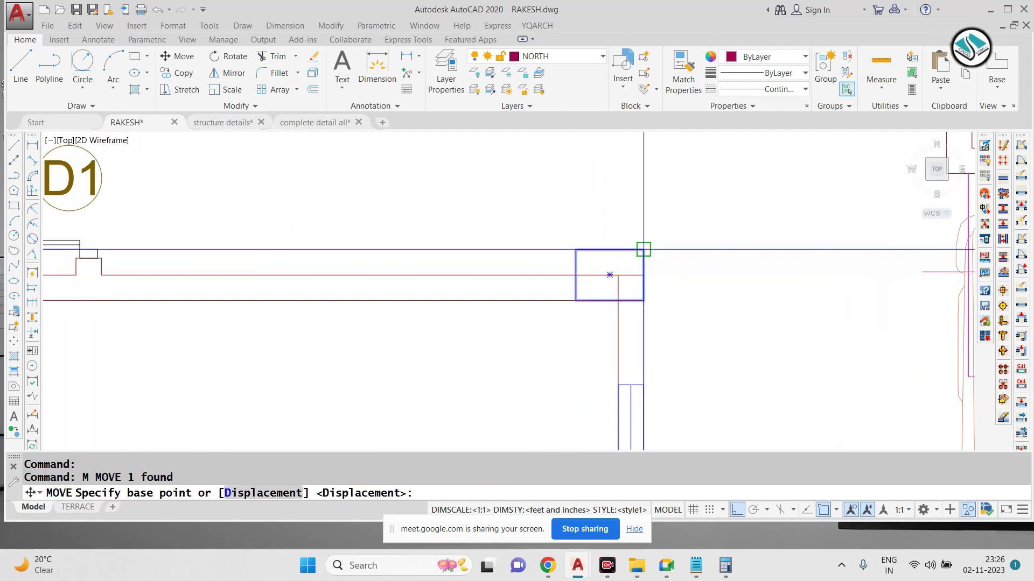
click(643, 250)
scroll(656, 260, down, 4)
key(Escape)
text(TR)
key(Return)
scroll(628, 273, up, 4)
scroll(655, 289, down, 7)
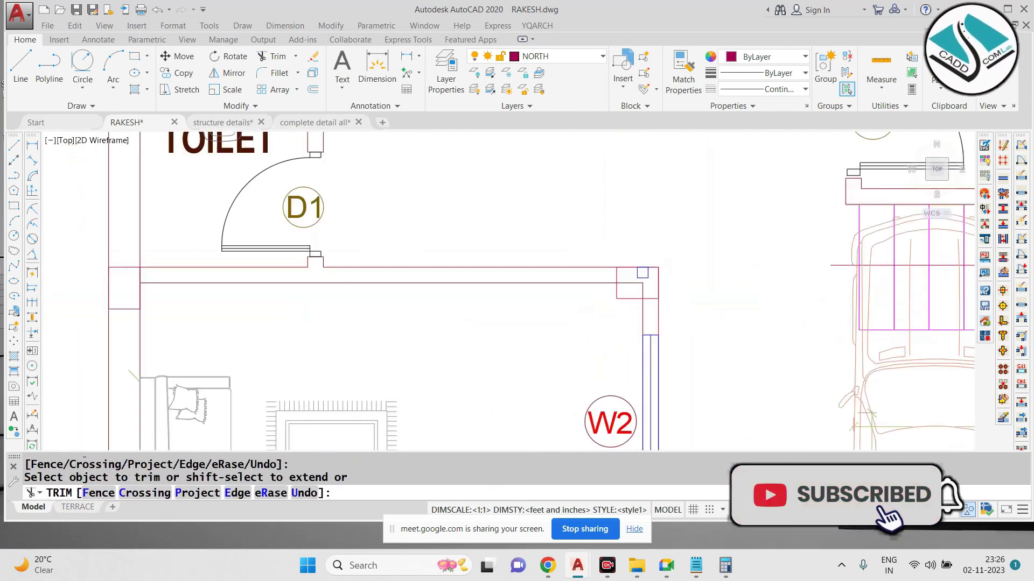
key(Escape)
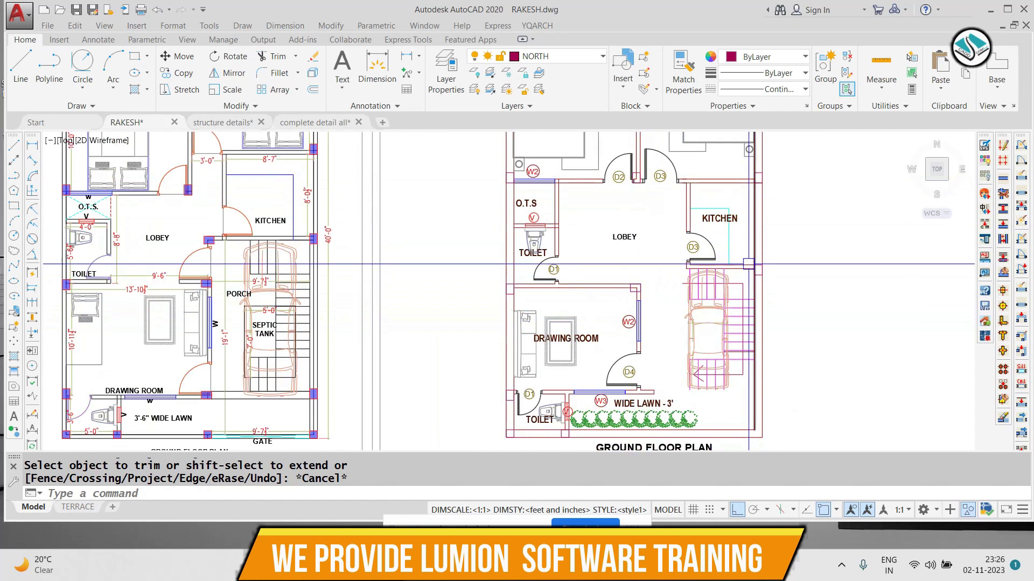
Step: Copy the column above W2 to the kitchen wall end below door D3, matching its lower corner to the wall corner
scroll(687, 272, up, 2)
scroll(687, 272, down, 2)
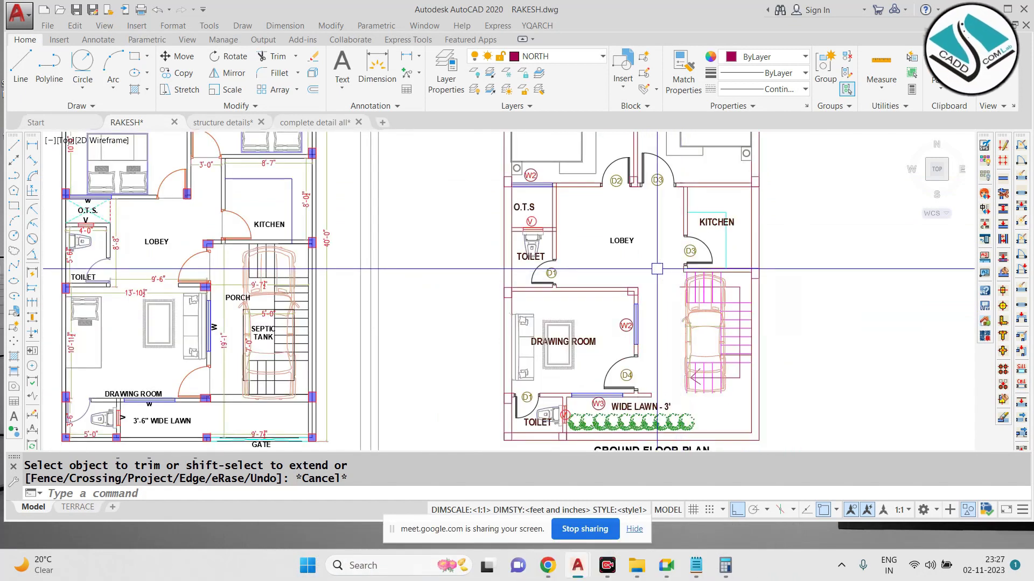
scroll(248, 252, up, 4)
scroll(247, 247, down, 4)
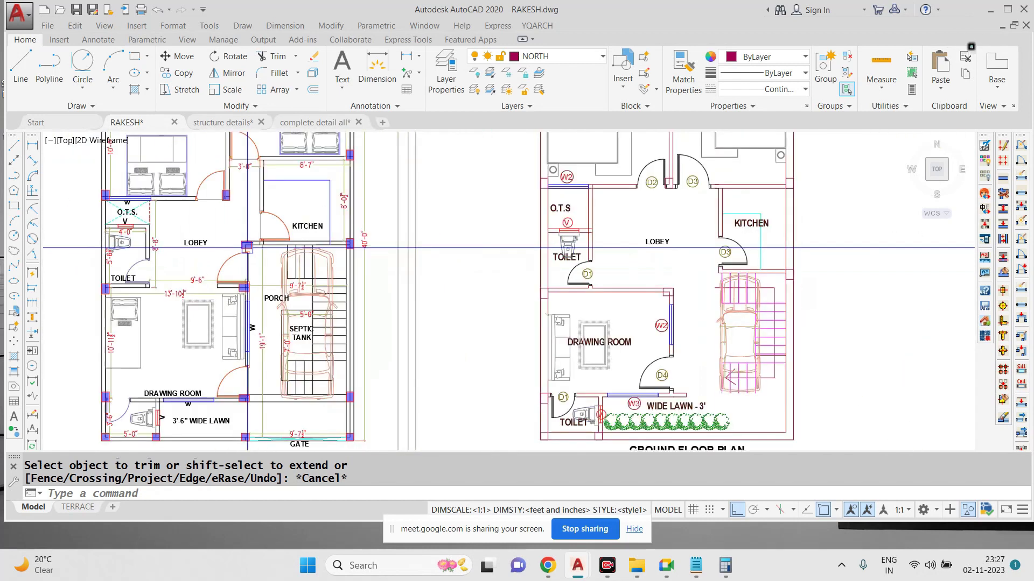
scroll(688, 268, up, 4)
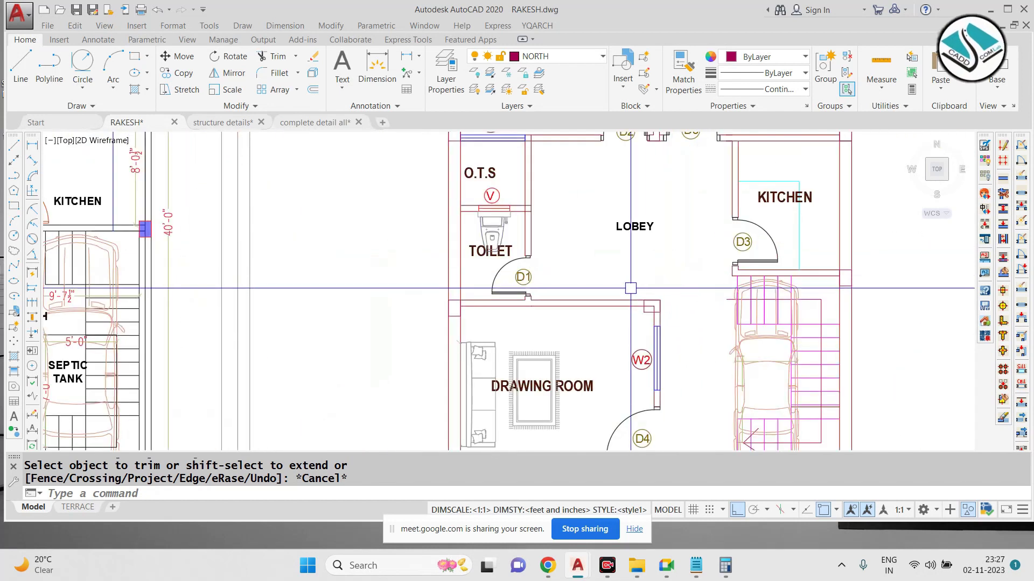
scroll(752, 274, up, 2)
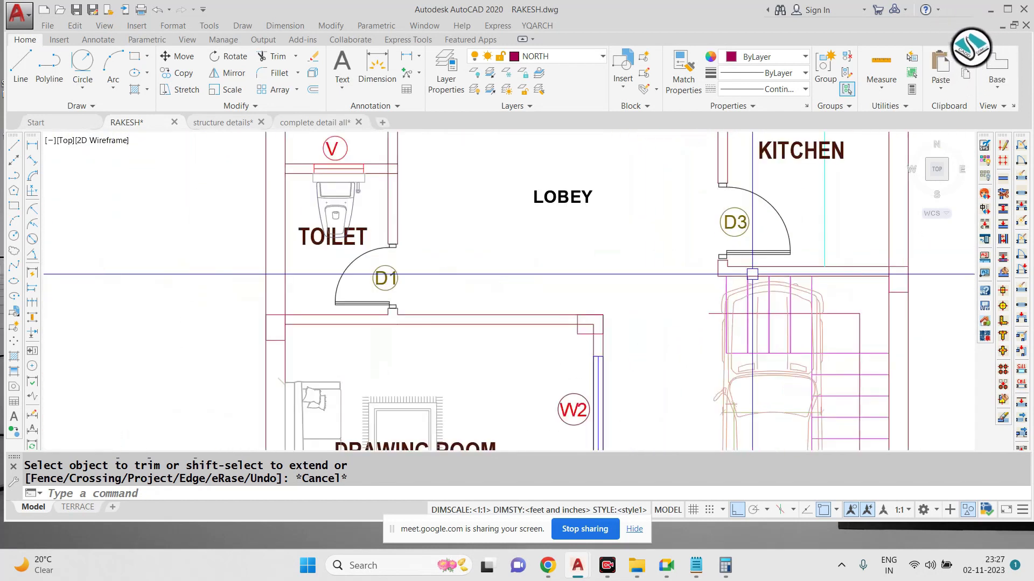
click(589, 323)
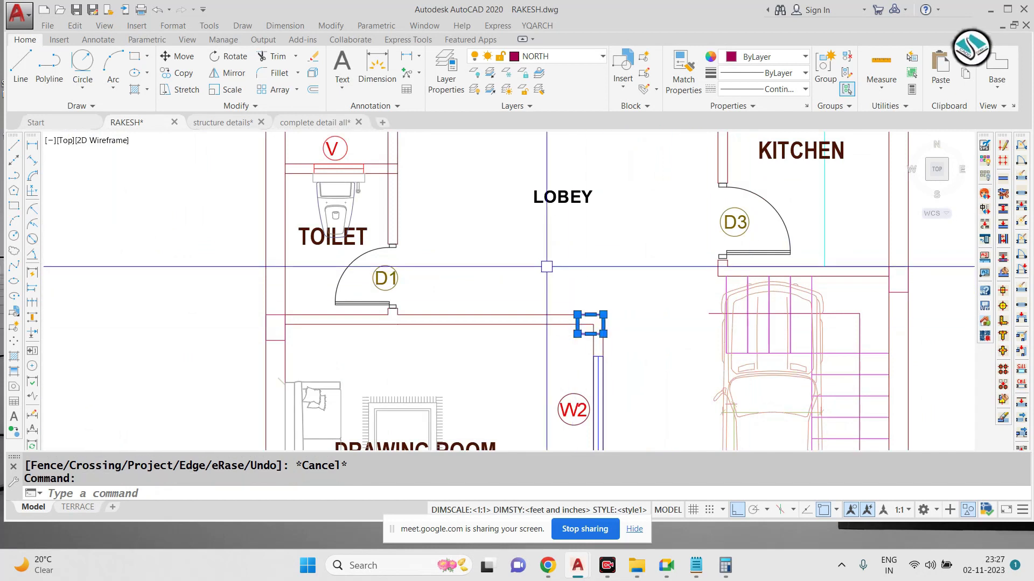
key(Return)
scroll(566, 343, up, 2)
click(585, 327)
middle_drag(755, 250, 710, 297)
scroll(767, 283, up, 2)
click(753, 286)
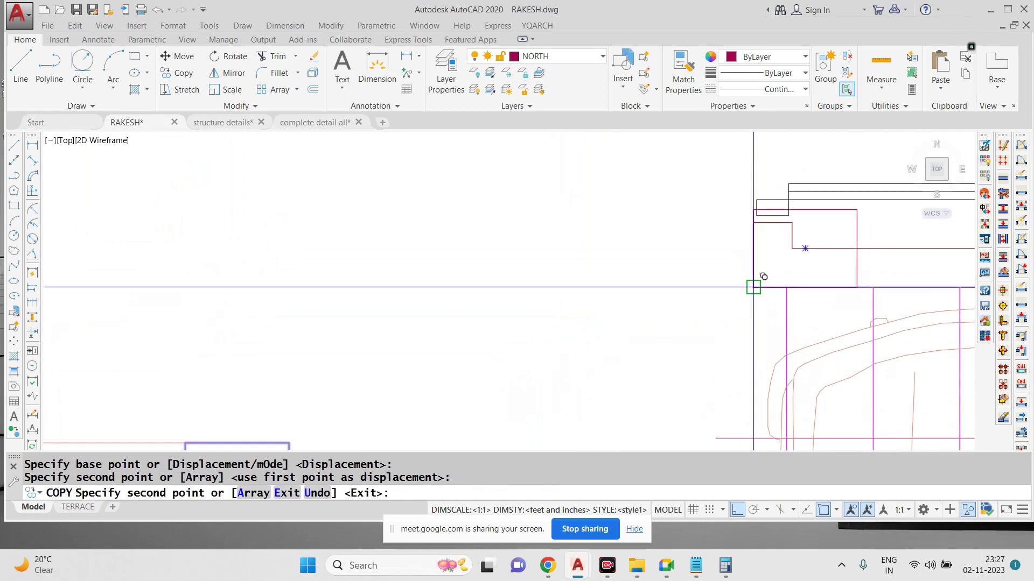
scroll(600, 286, down, 3)
key(Escape)
key(Escape)
key(Escape)
scroll(605, 323, down, 2)
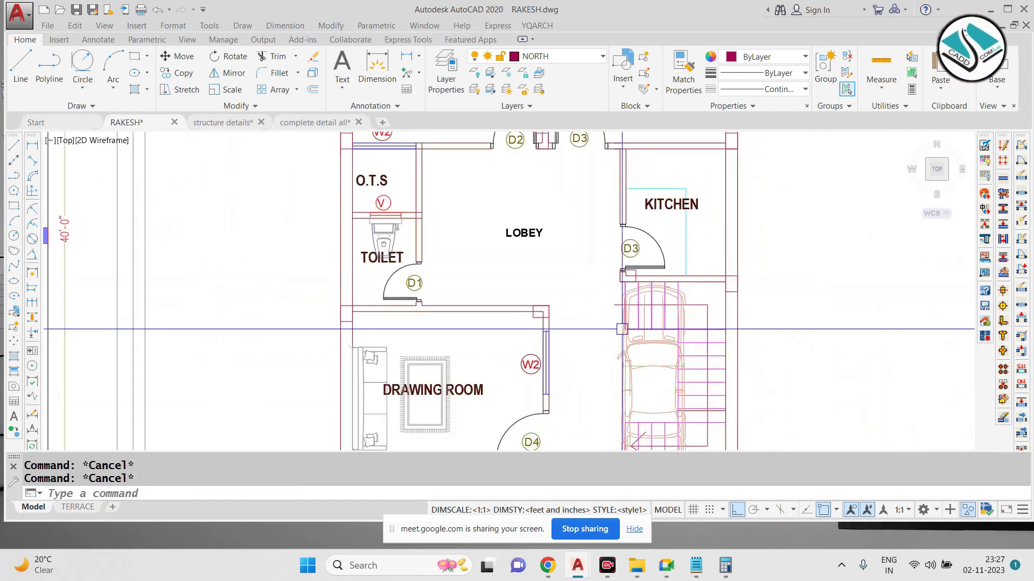
Step: Copy the side wall column at the kitchen and stair junction straight down to the outer corner of the front boundary wall
scroll(745, 234, down, 2)
middle_drag(736, 191, 706, 316)
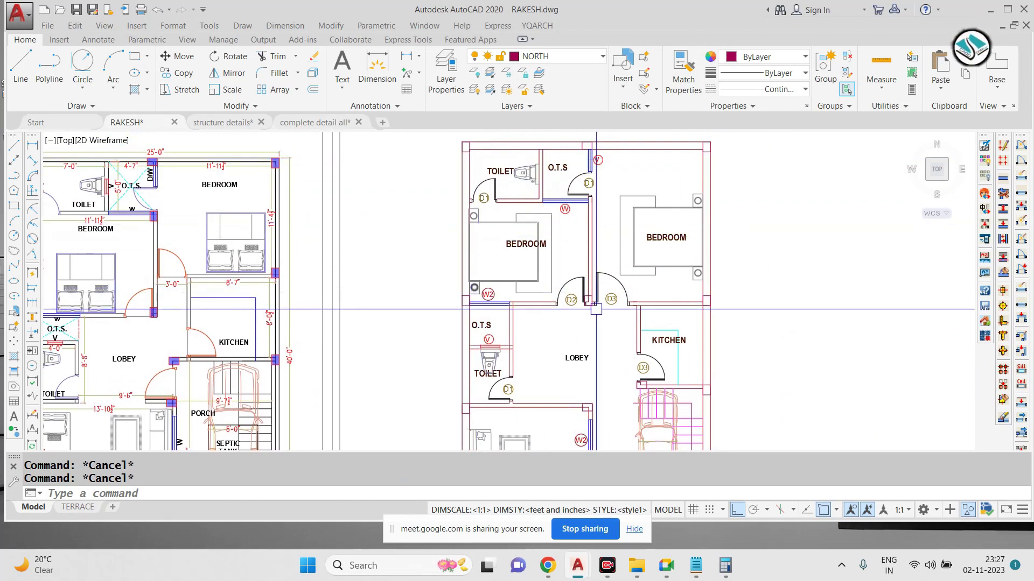
middle_drag(683, 314, 676, 180)
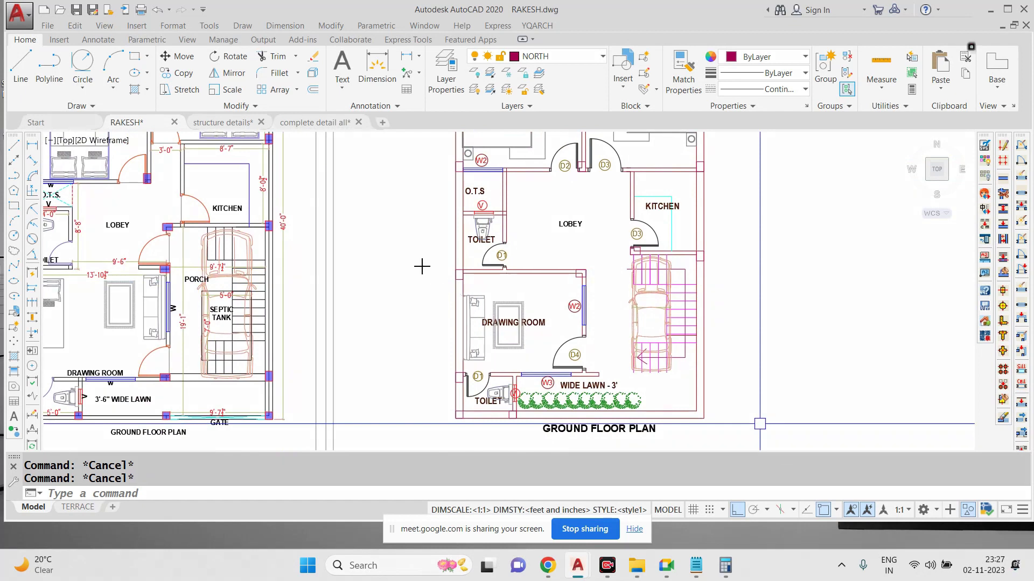
drag(419, 262, 479, 287)
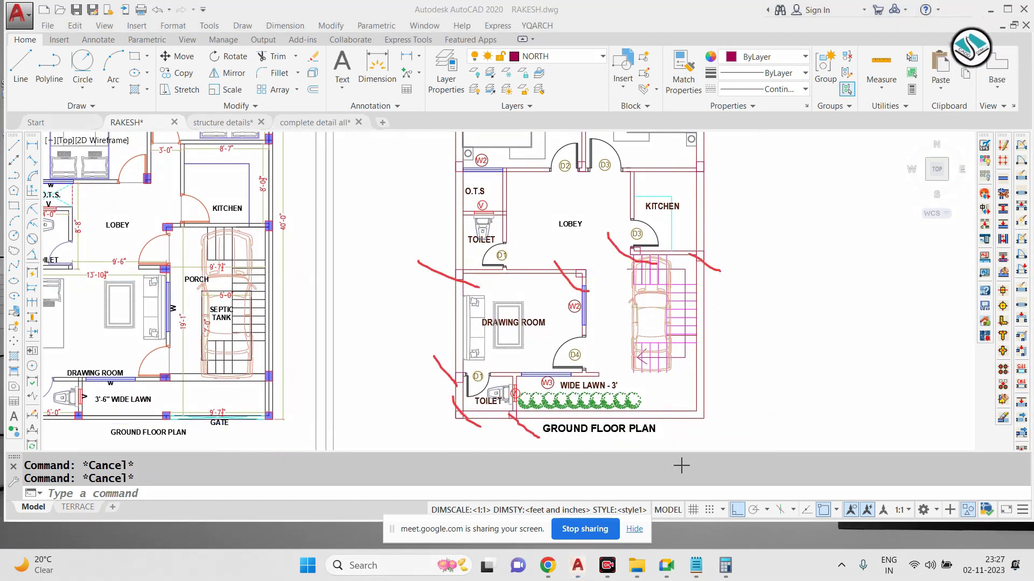
scroll(694, 255, up, 2)
click(699, 255)
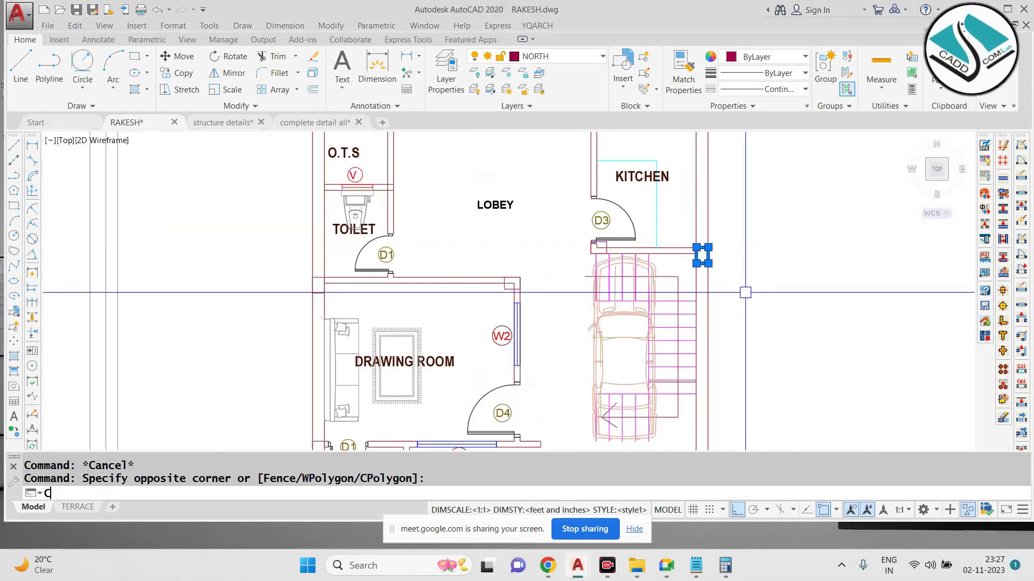
text(O)
key(Return)
scroll(695, 256, up, 2)
click(711, 260)
scroll(700, 237, down, 5)
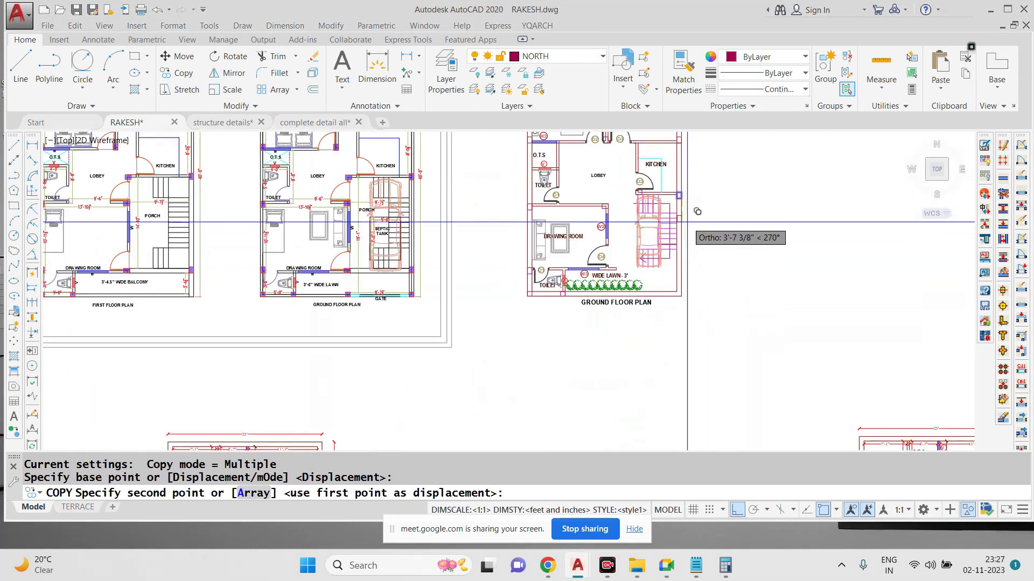
scroll(694, 302, up, 4)
click(715, 312)
scroll(715, 312, down, 3)
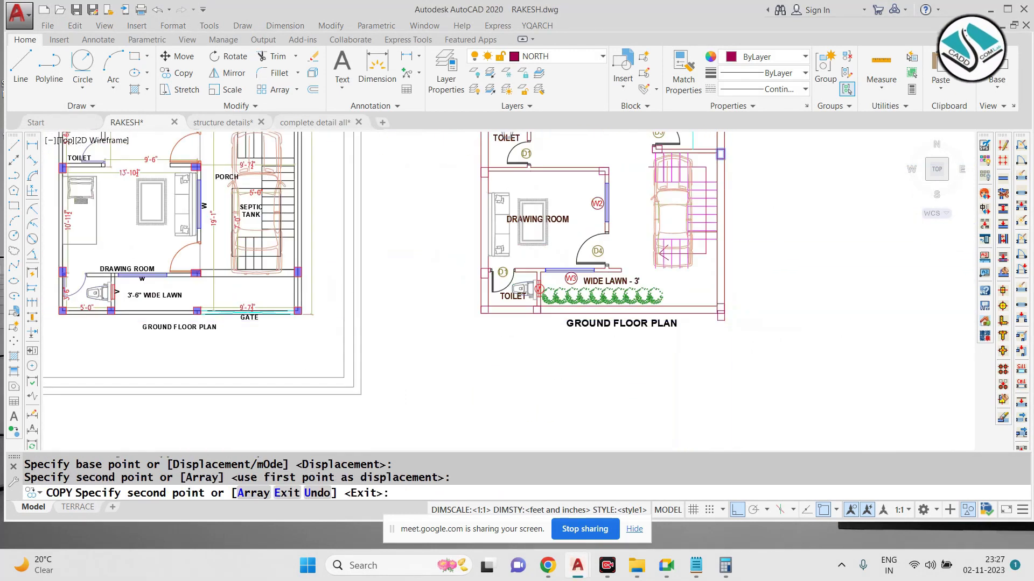
scroll(677, 284, up, 2)
key(Escape)
scroll(677, 284, up, 4)
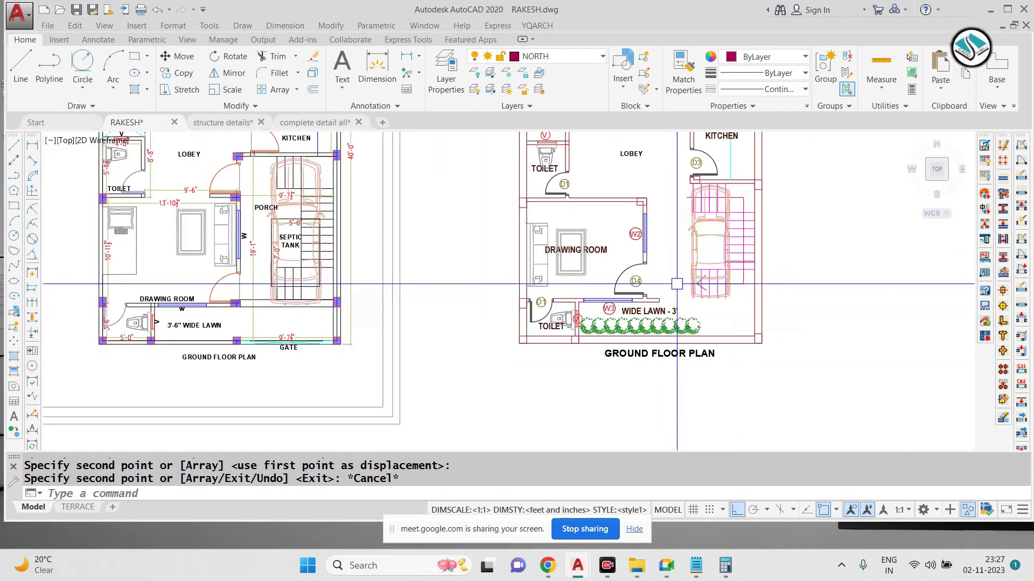
Step: Copy the column above W2 straight down to the drawing room's front wall beside door D4, aligned with the wall's lower face
scroll(651, 304, down, 1)
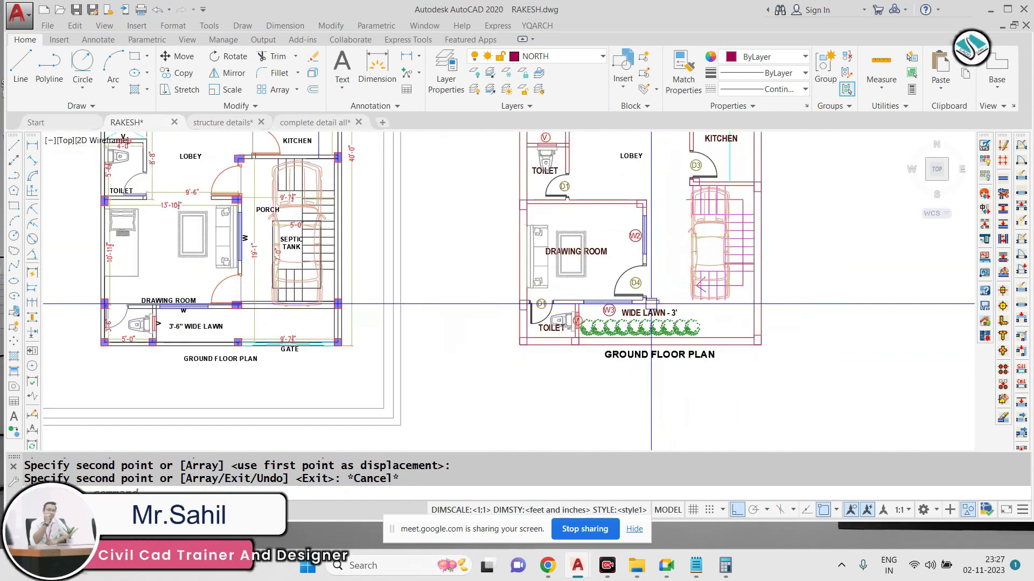
scroll(618, 240, up, 5)
click(618, 240)
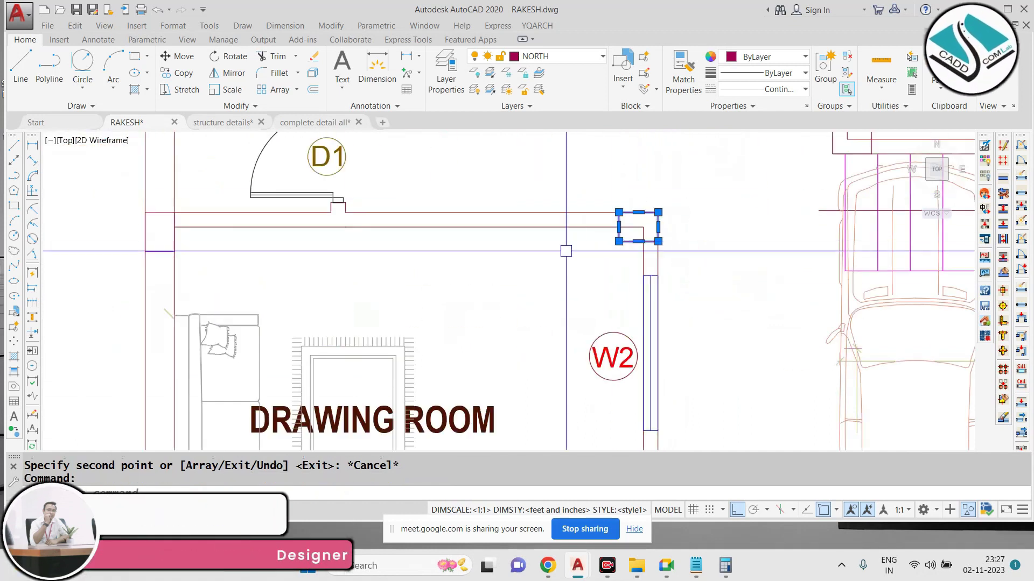
text(co)
key(Return)
click(655, 240)
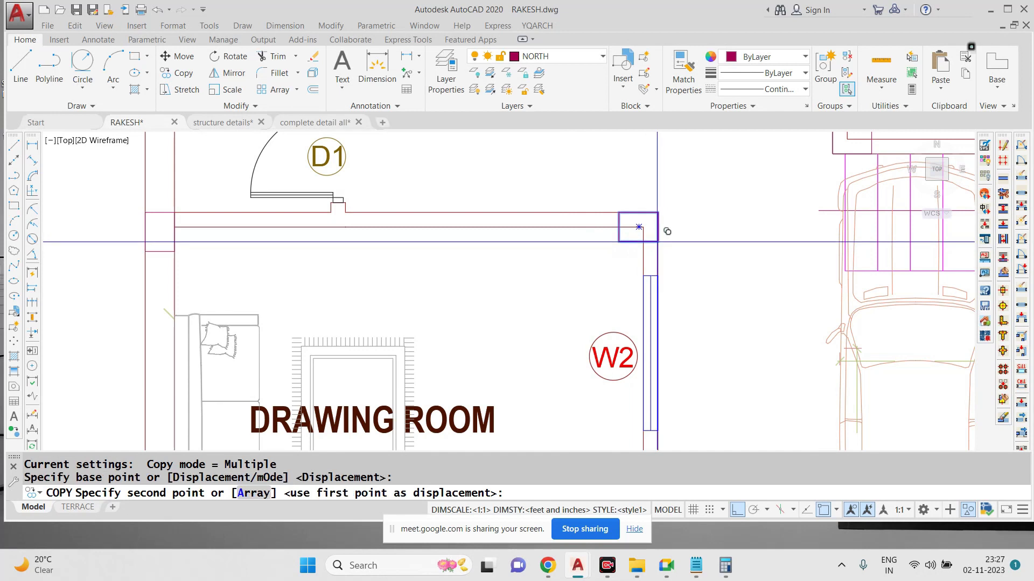
scroll(657, 237, down, 4)
scroll(647, 332, up, 4)
scroll(624, 263, up, 2)
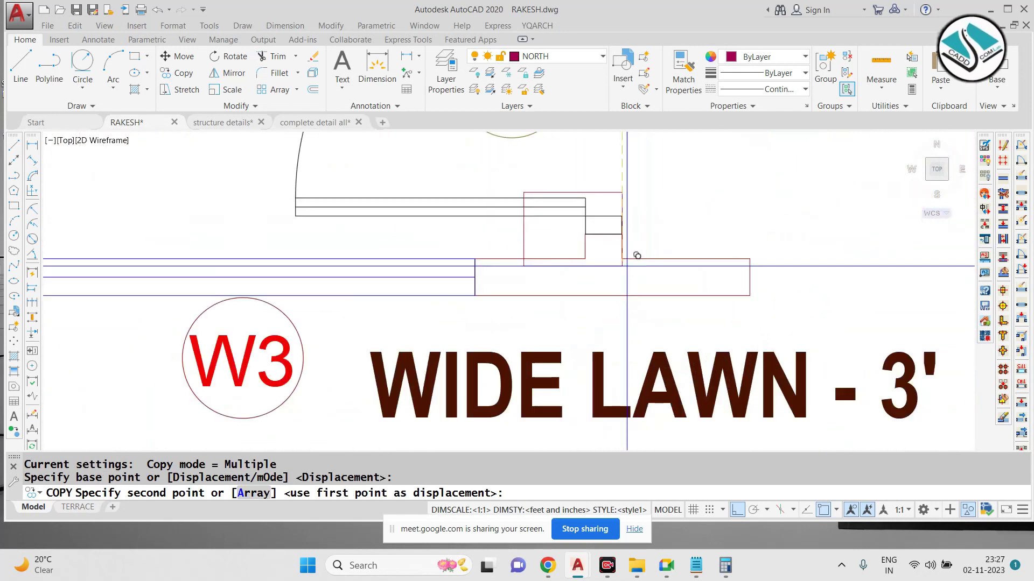
click(622, 295)
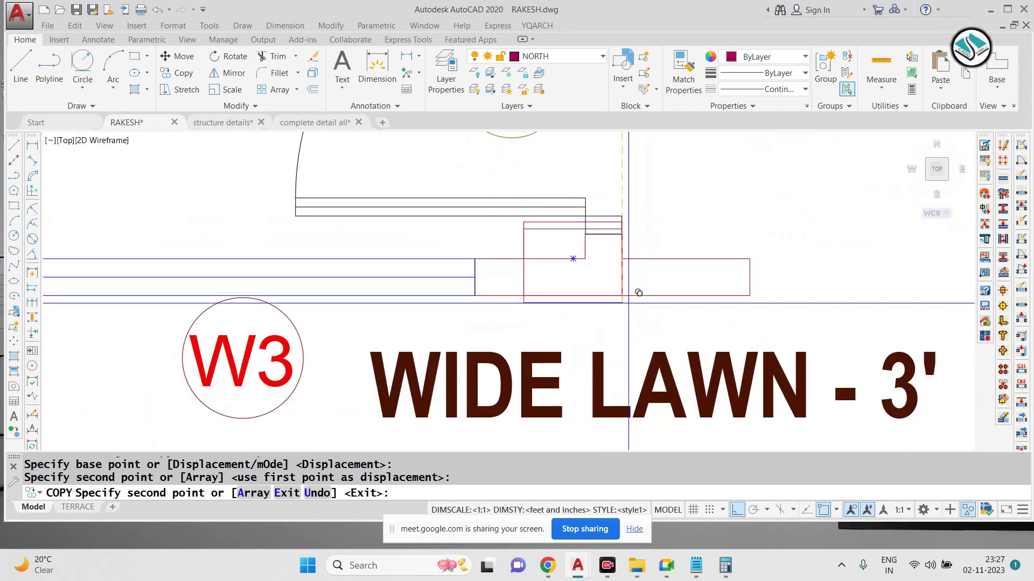
scroll(622, 295, down, 9)
key(Escape)
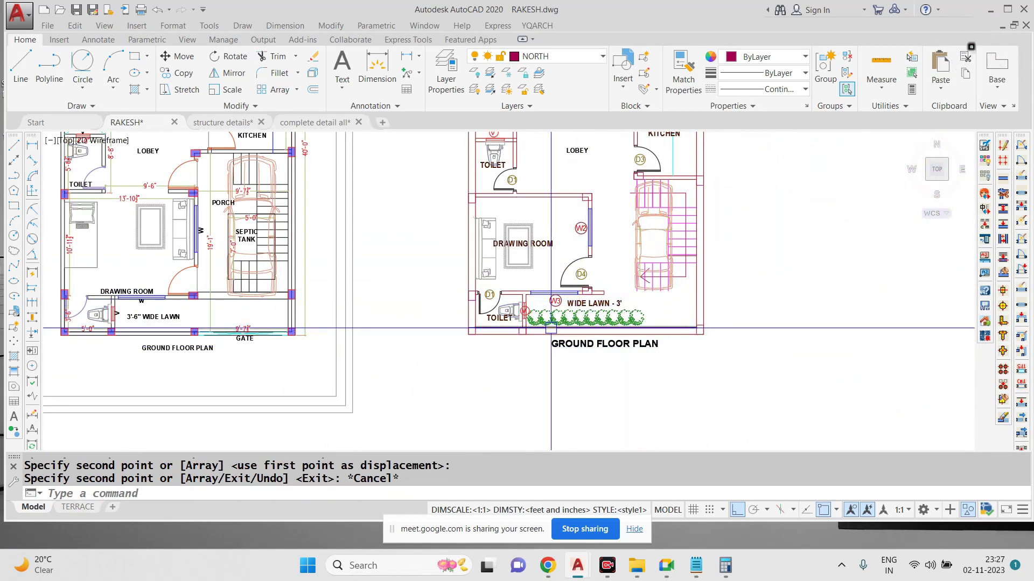
Step: Draw a vertical guide line from the outer corner of the column beside D4 down past the front boundary wall
scroll(551, 328, up, 2)
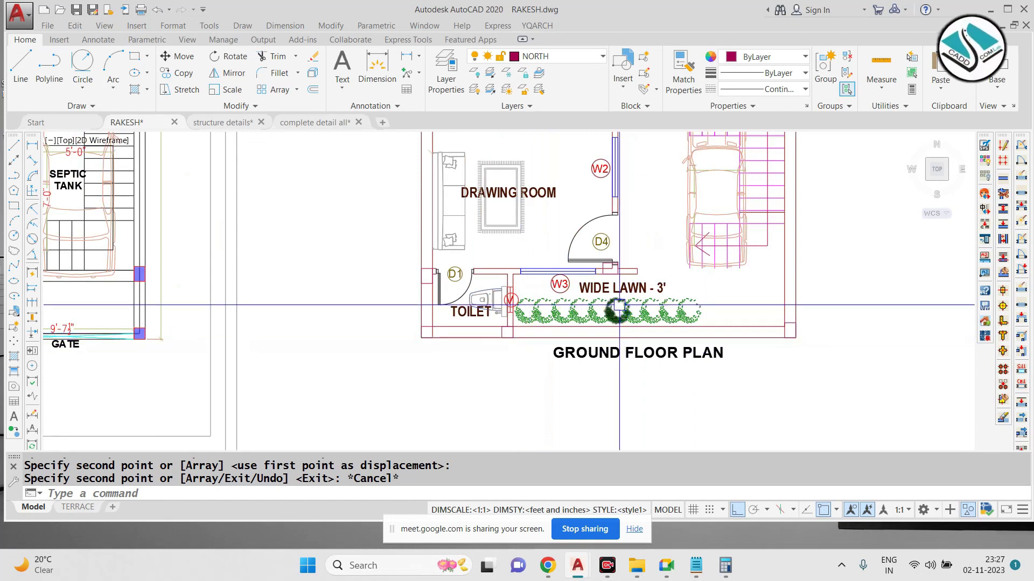
text(l)
key(Return)
scroll(620, 306, down, 4)
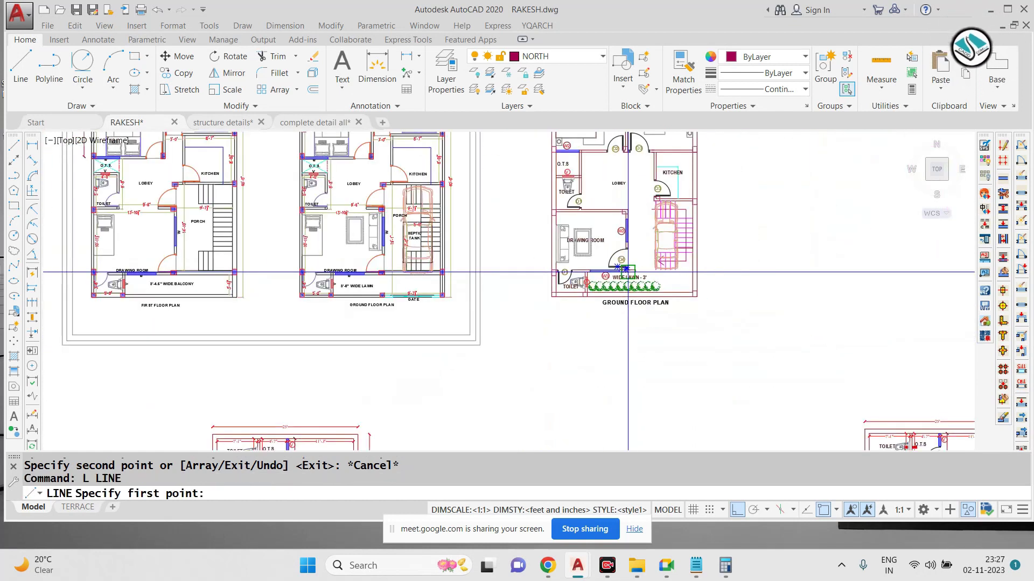
scroll(619, 270, up, 6)
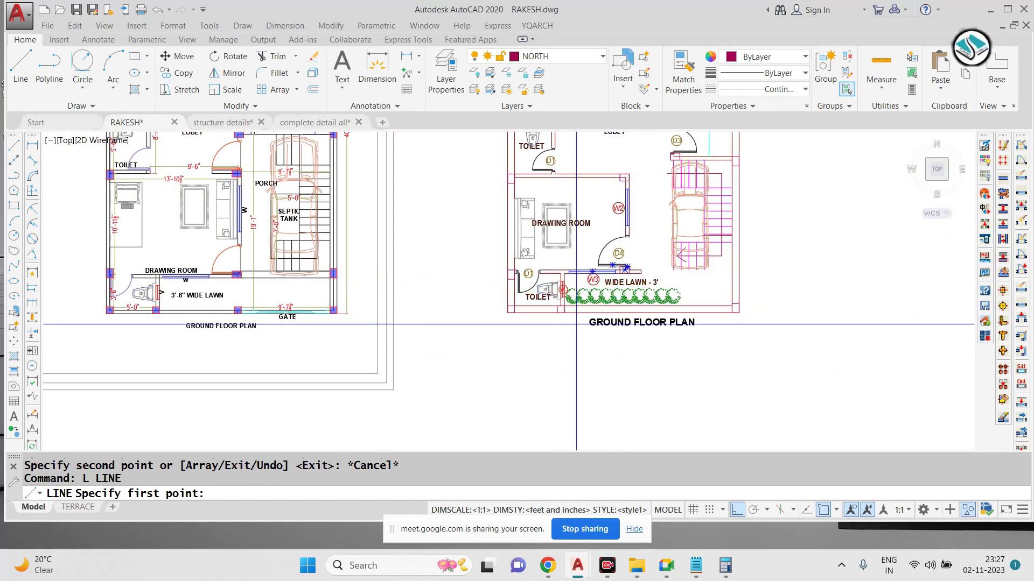
click(625, 362)
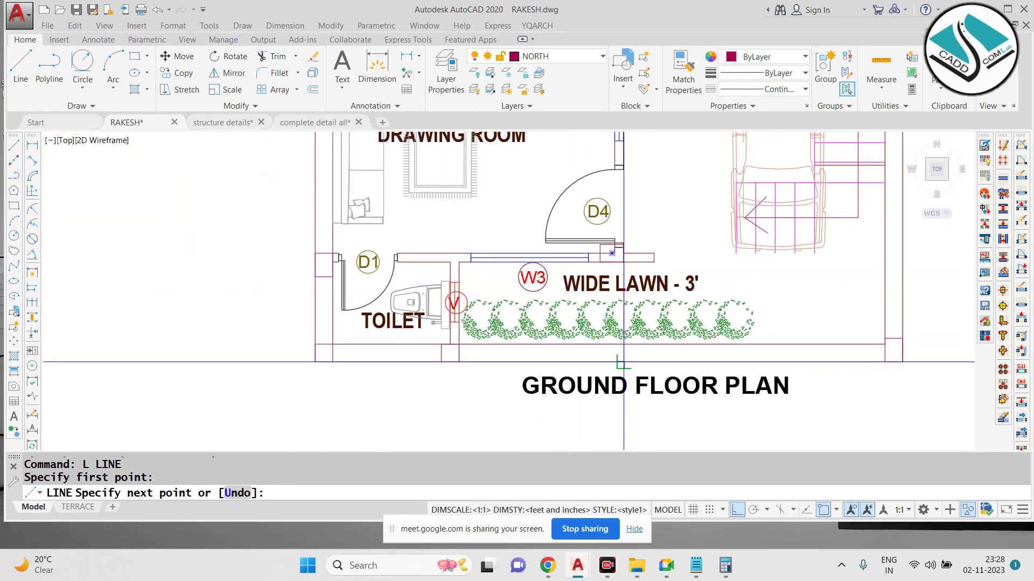
scroll(626, 361, up, 4)
key(ctrl+z)
middle_drag(632, 422, 611, 303)
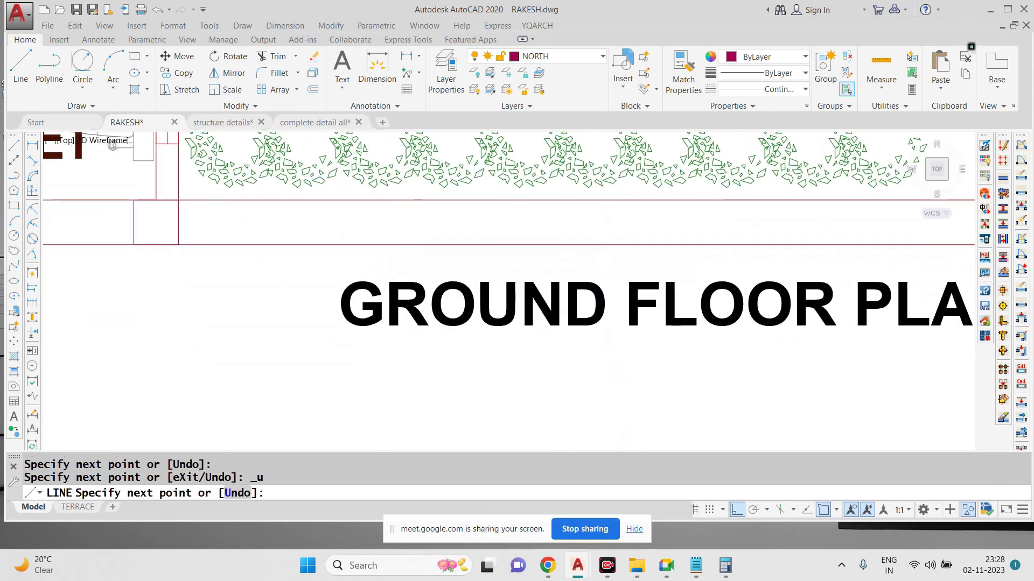
click(630, 386)
key(Escape)
scroll(608, 334, down, 3)
key(Escape)
scroll(448, 290, up, 4)
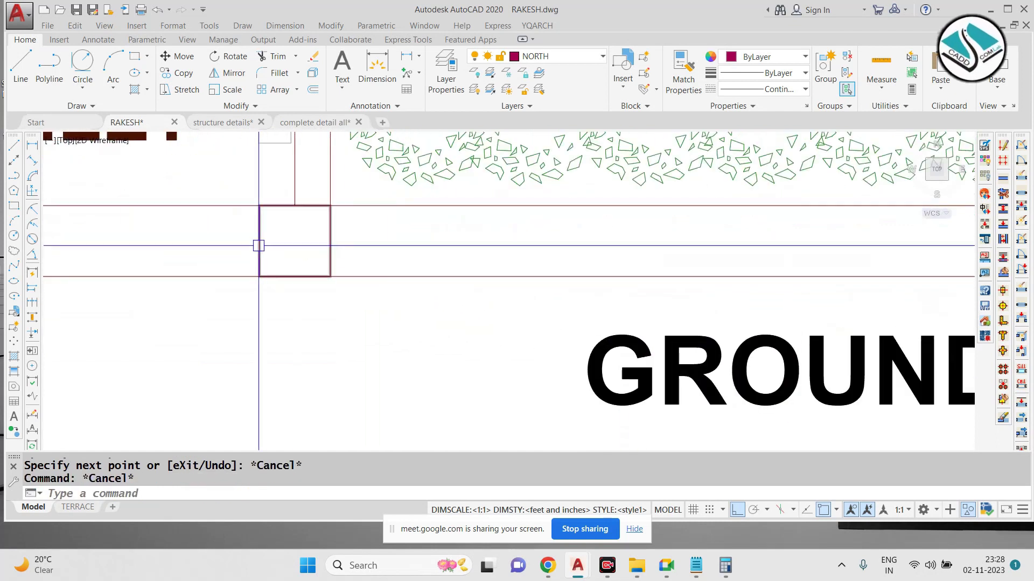
Step: Copy the front wall column beside the toilet along the boundary wall to the vertical guide line, and erase the guide line
click(260, 242)
text(CO)
key(Return)
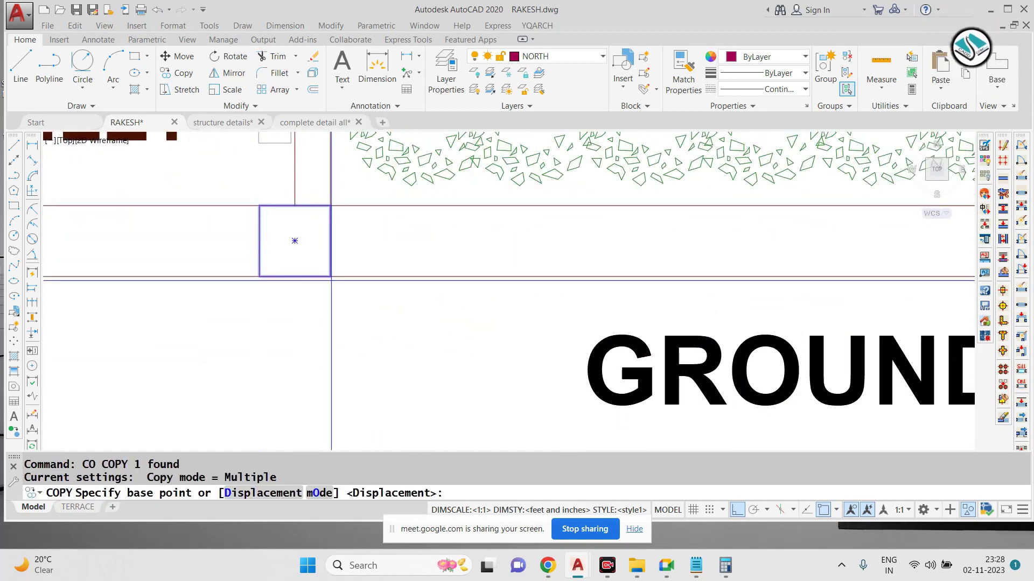
click(312, 253)
scroll(312, 253, down, 4)
scroll(437, 281, up, 2)
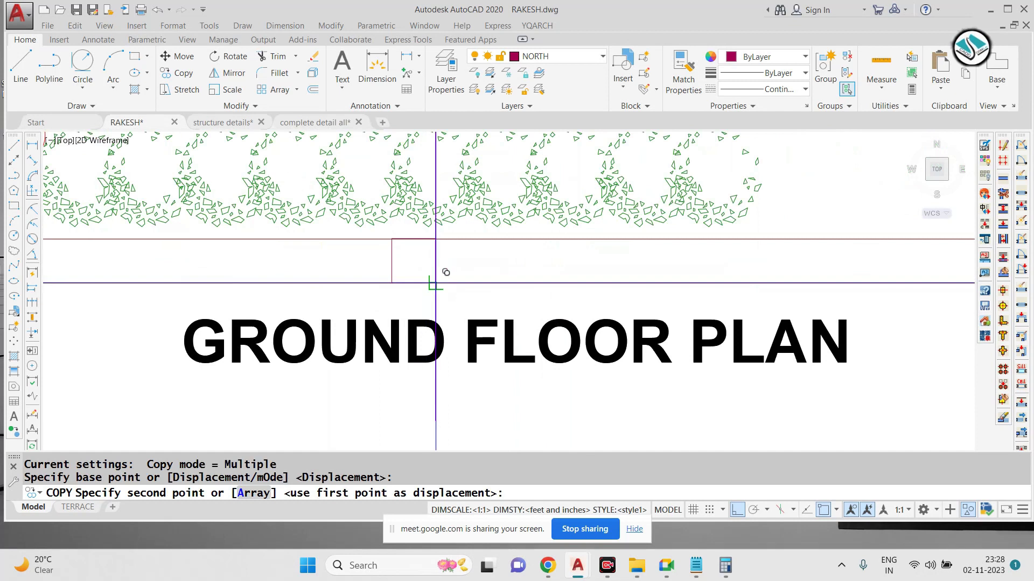
click(436, 283)
key(Escape)
click(435, 294)
text(E)
key(Return)
scroll(474, 302, down, 3)
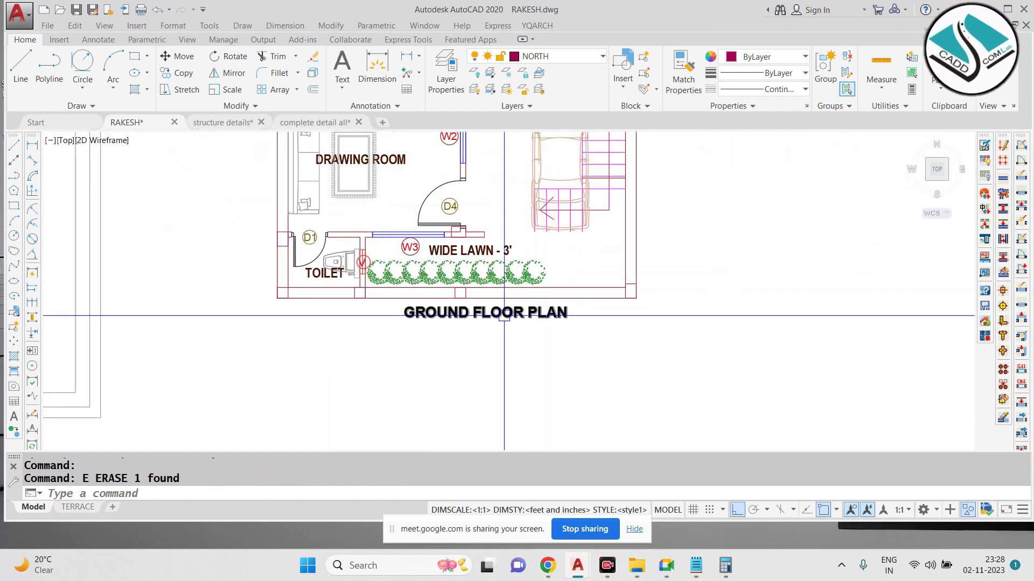
Step: Move the GROUND FLOOR PLAN title further down and slightly left below the plan, with Ortho switched off
scroll(410, 318, up, 2)
click(409, 317)
text(M)
key(Return)
click(435, 312)
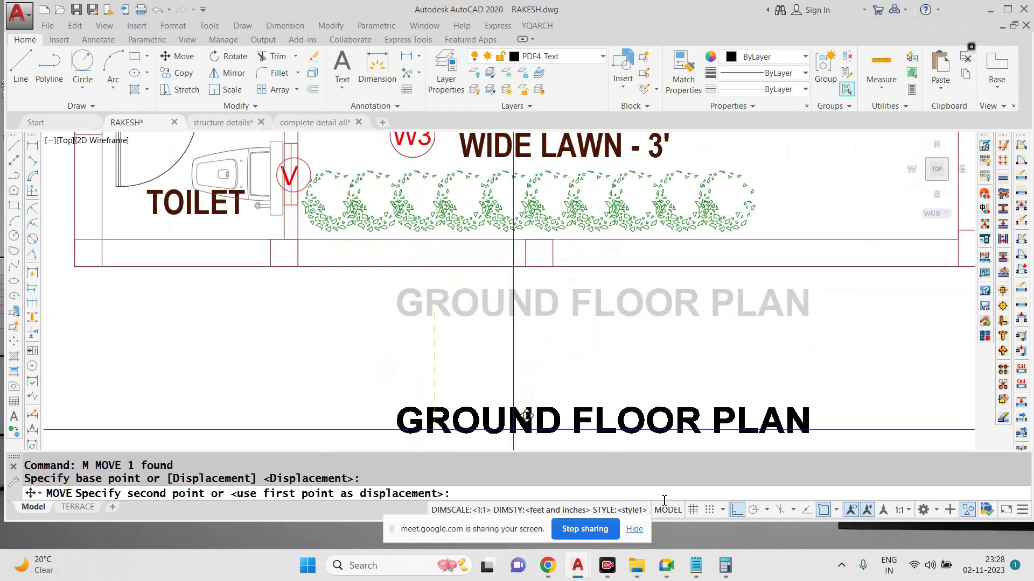
click(733, 509)
click(350, 388)
scroll(390, 344, down, 2)
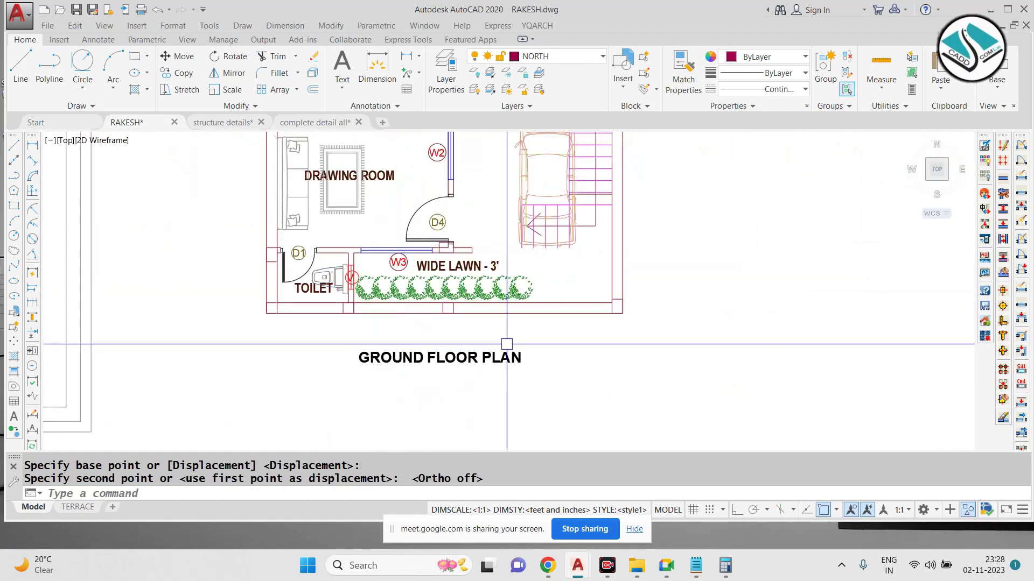
scroll(553, 345, down, 2)
key(Escape)
middle_drag(497, 224, 537, 304)
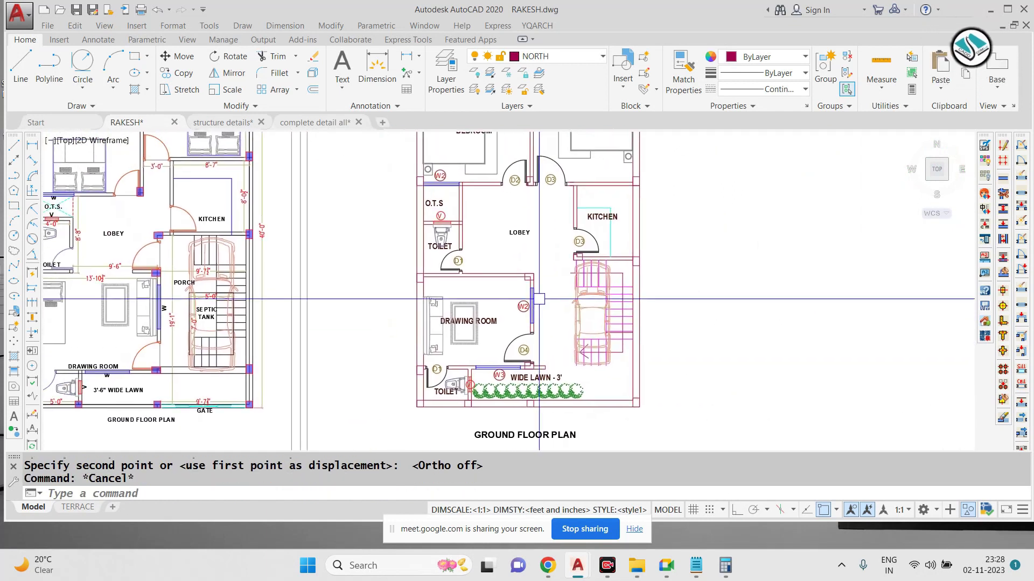
Step: Move the whole ground floor plan with columns, together with its title, farther right from the framed plans
scroll(543, 298, down, 2)
key(Escape)
middle_drag(568, 246, 589, 280)
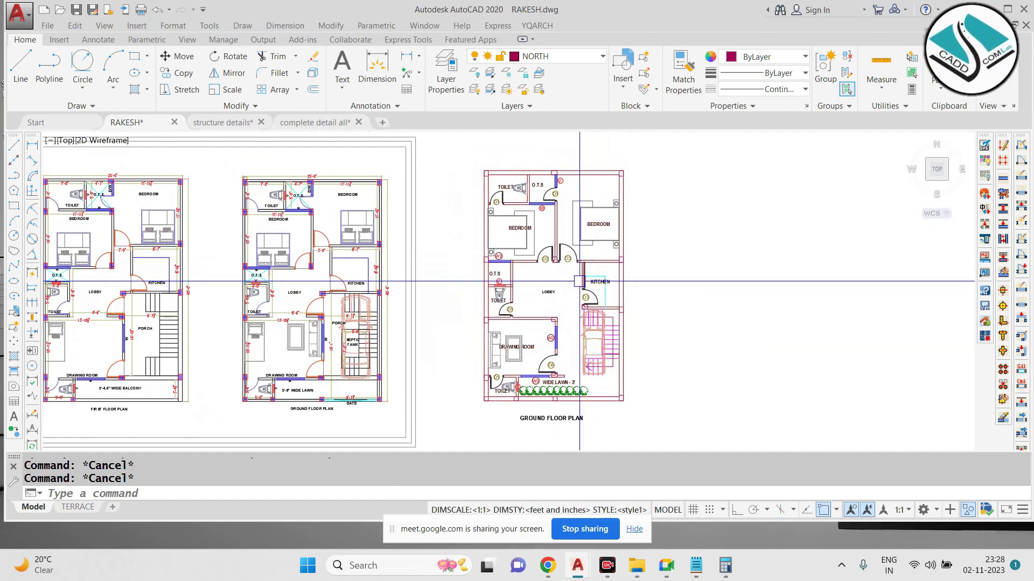
click(656, 154)
click(453, 431)
text(m)
key(space)
click(539, 347)
click(707, 351)
key(Escape)
scroll(517, 289, down, 3)
middle_drag(544, 286, 497, 274)
scroll(542, 273, up, 6)
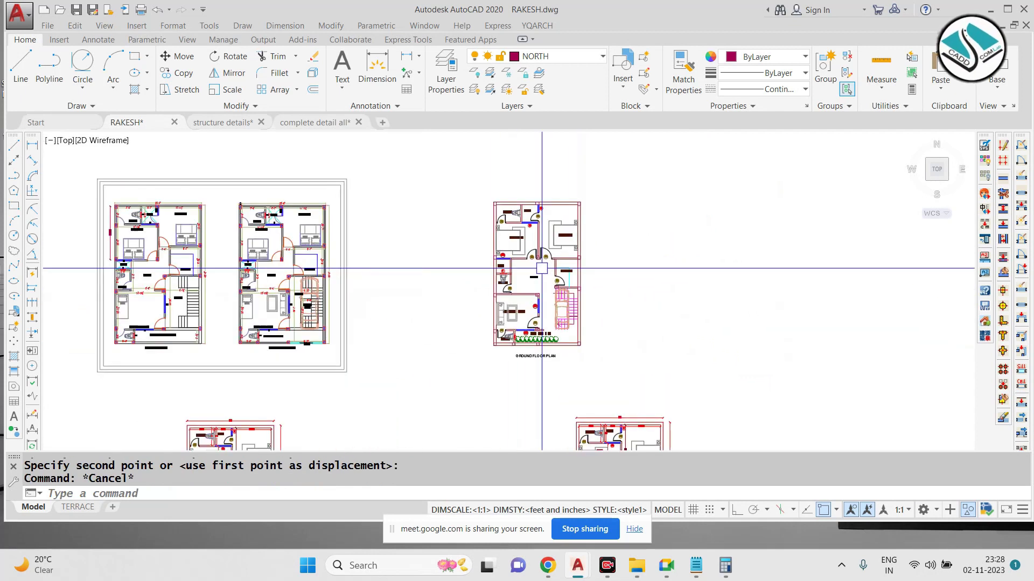
scroll(535, 185, down, 3)
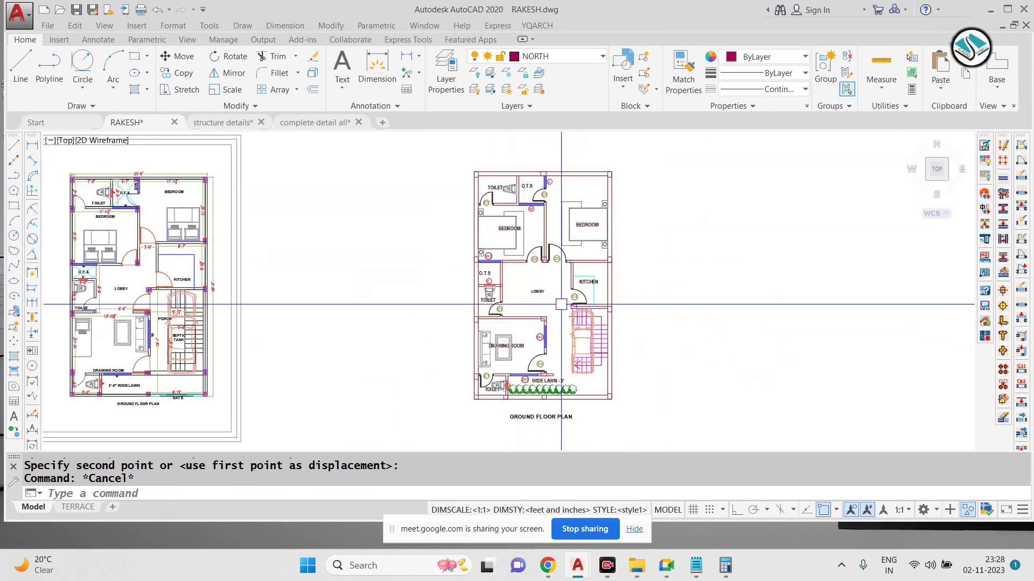
Step: Switch to Notepad, replace the note text with "XLINE-", and return to the drawing
click(696, 565)
key(ctrl+a)
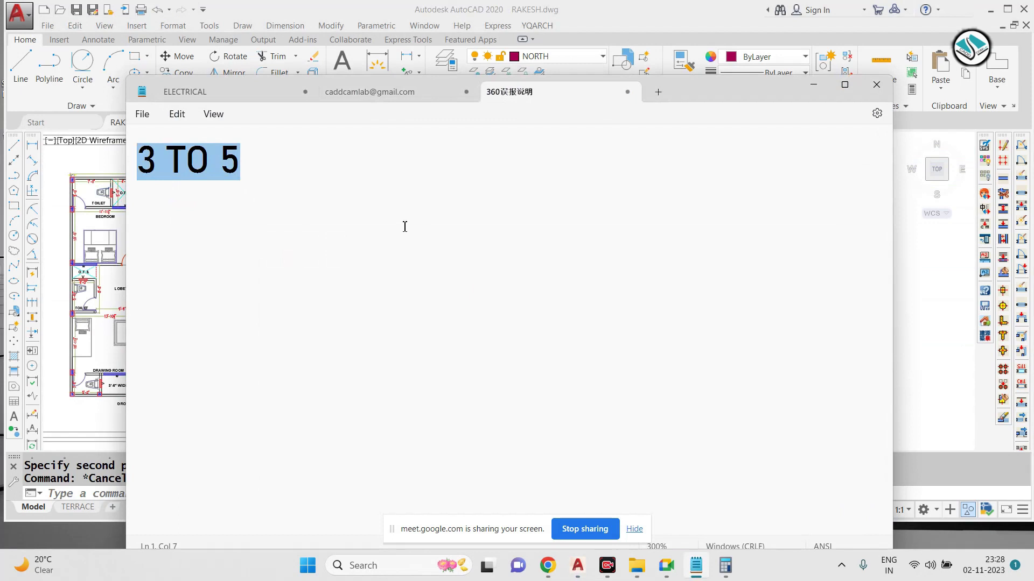
text(XLINE-)
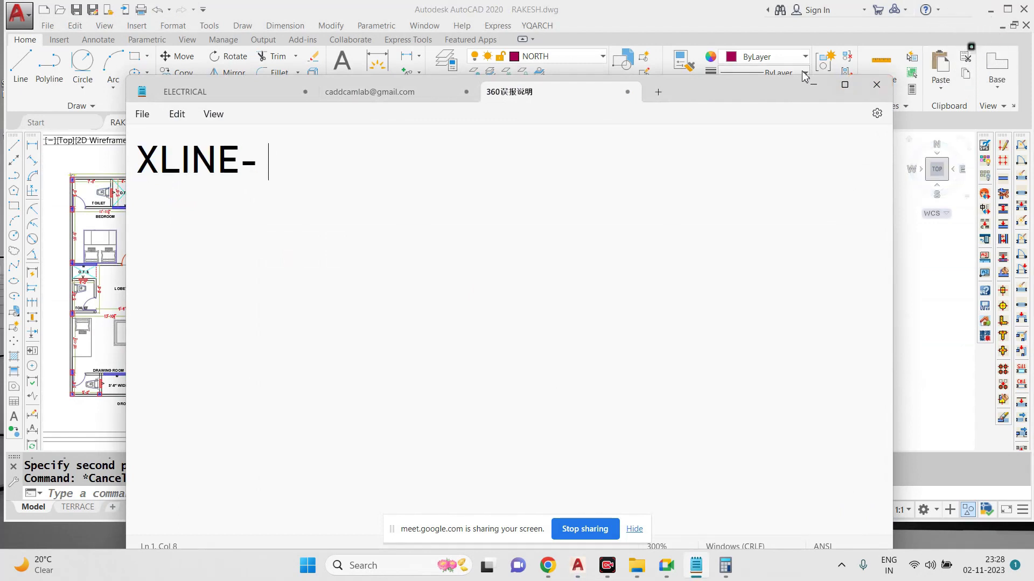
click(814, 87)
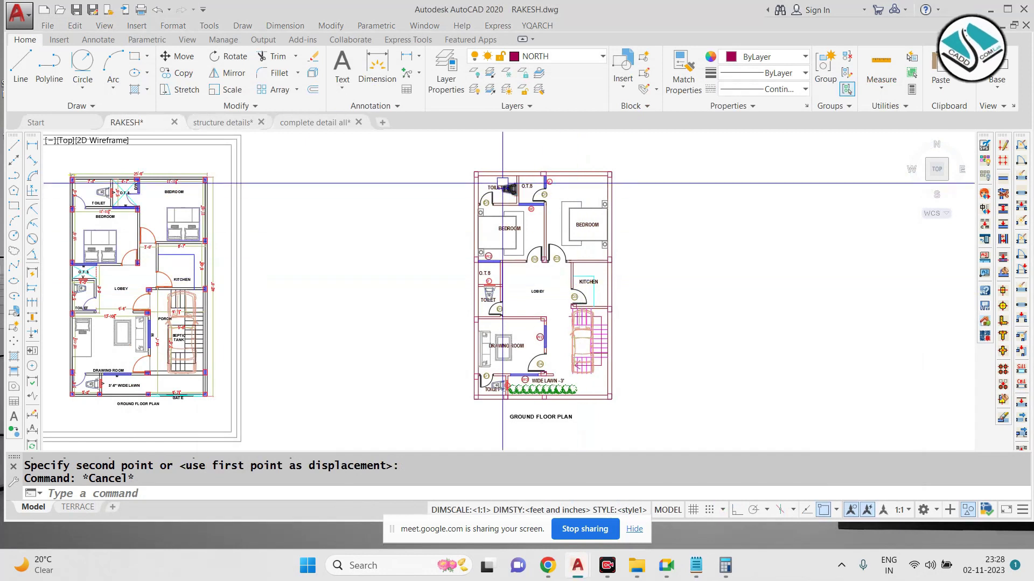
Step: Examine the numbered and lettered grid lines through the columns in the complete detail all drawing, and return to the RAKESH drawing
scroll(502, 183, up, 3)
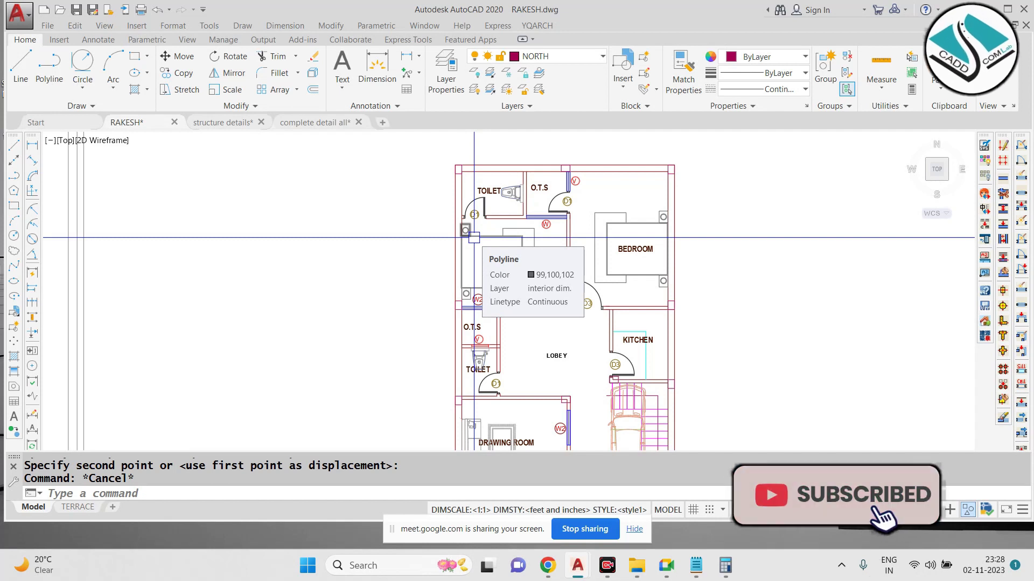
scroll(473, 237, down, 3)
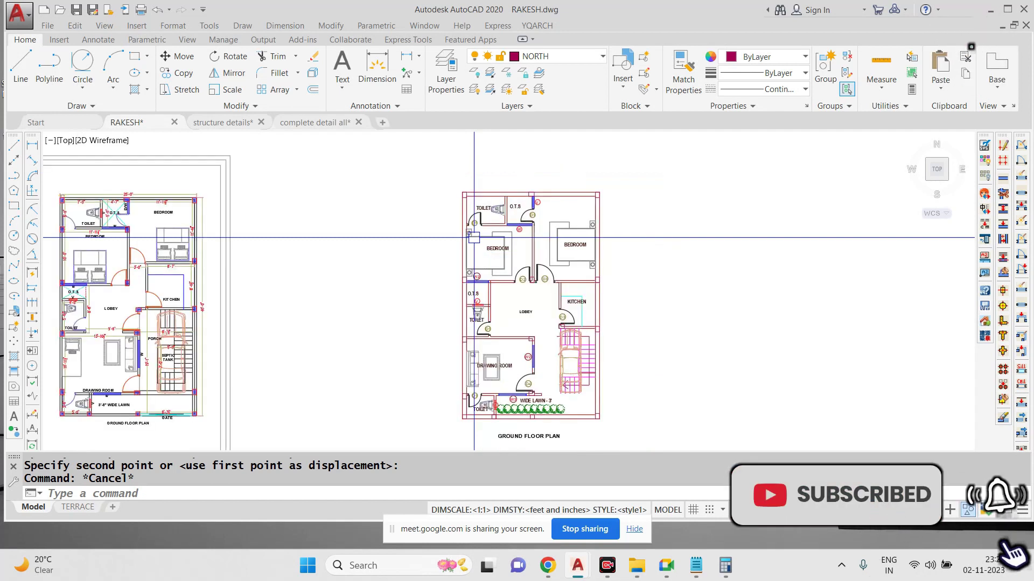
click(221, 122)
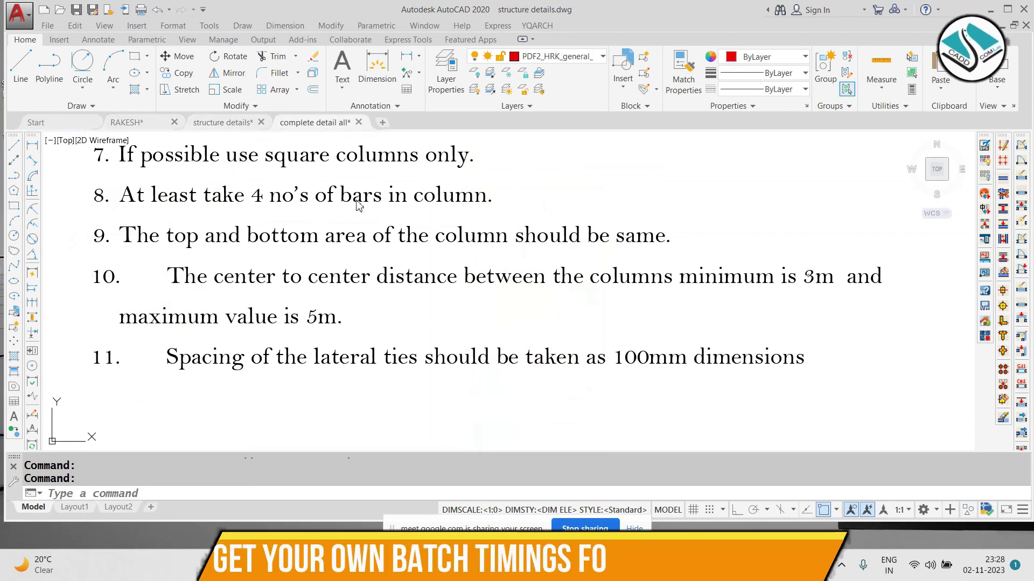
click(315, 123)
scroll(431, 196, down, 3)
scroll(431, 196, up, 3)
scroll(432, 196, down, 2)
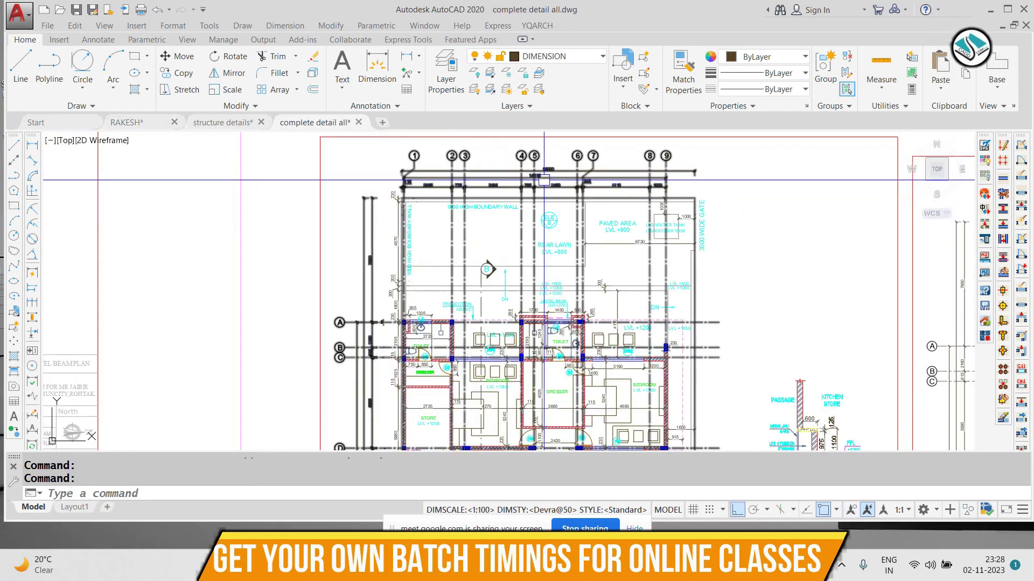
mouse_move(545, 230)
middle_down()
mouse_move(614, 224)
mouse_move(557, 222)
middle_up()
scroll(550, 204, up, 2)
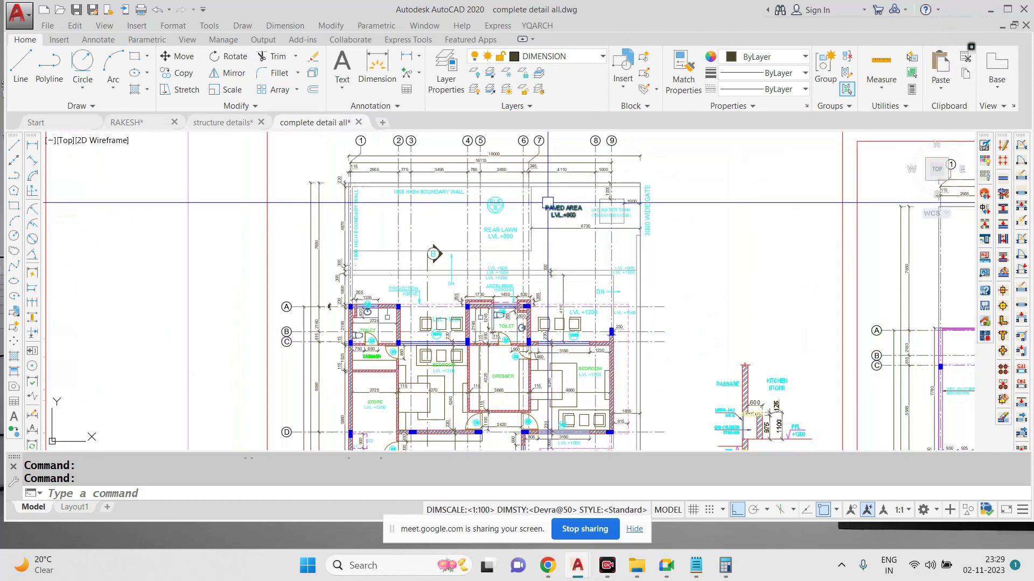
click(127, 123)
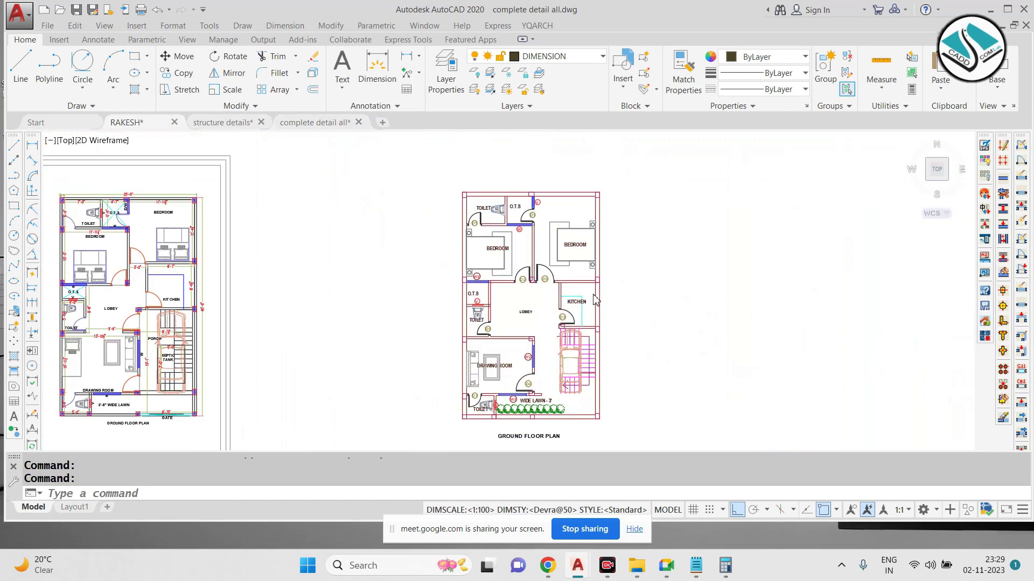
Step: Draw vertical construction lines with XLINE through the centres of the top wall's columns, starting at the corner column beside the toilet
scroll(497, 205, up, 2)
key(Escape)
text(XL)
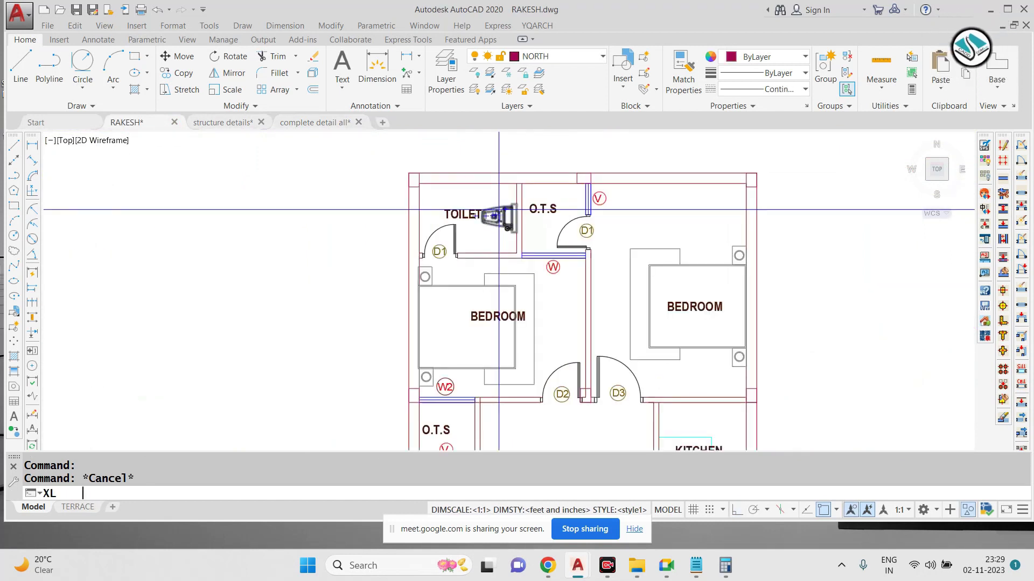
key(Return)
text(V)
key(Return)
scroll(381, 219, up, 5)
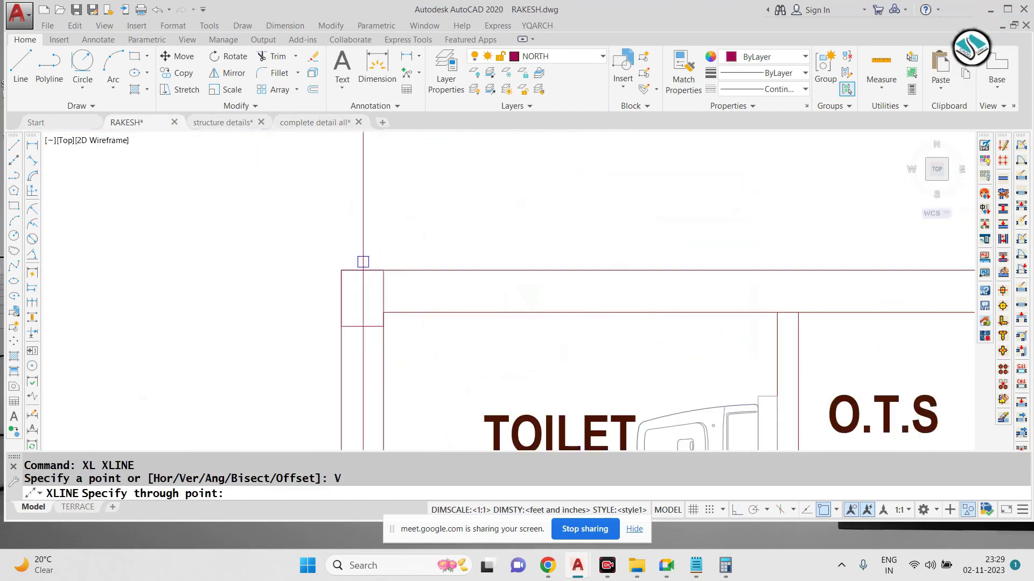
click(363, 298)
scroll(370, 280, down, 2)
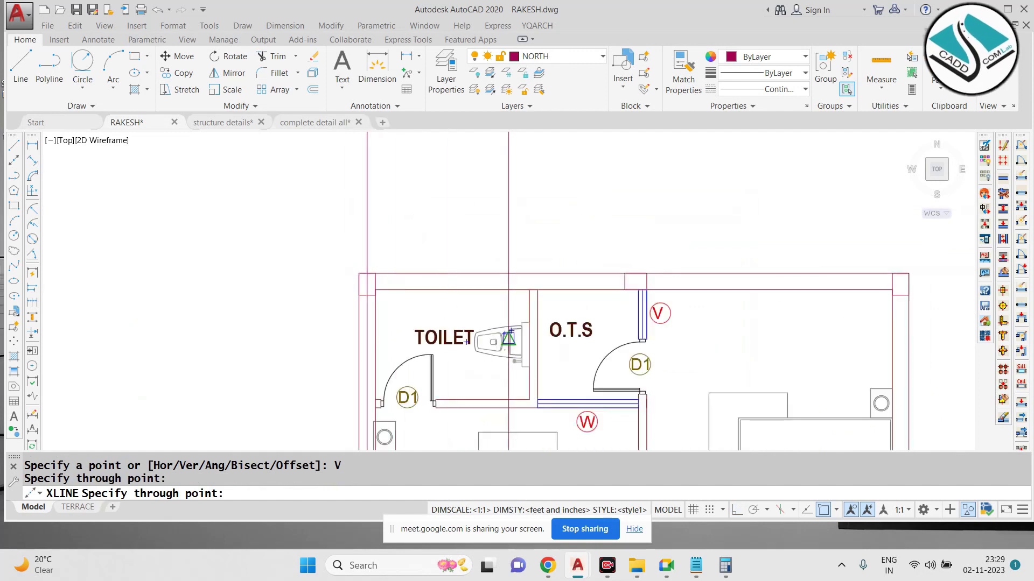
scroll(689, 254, up, 3)
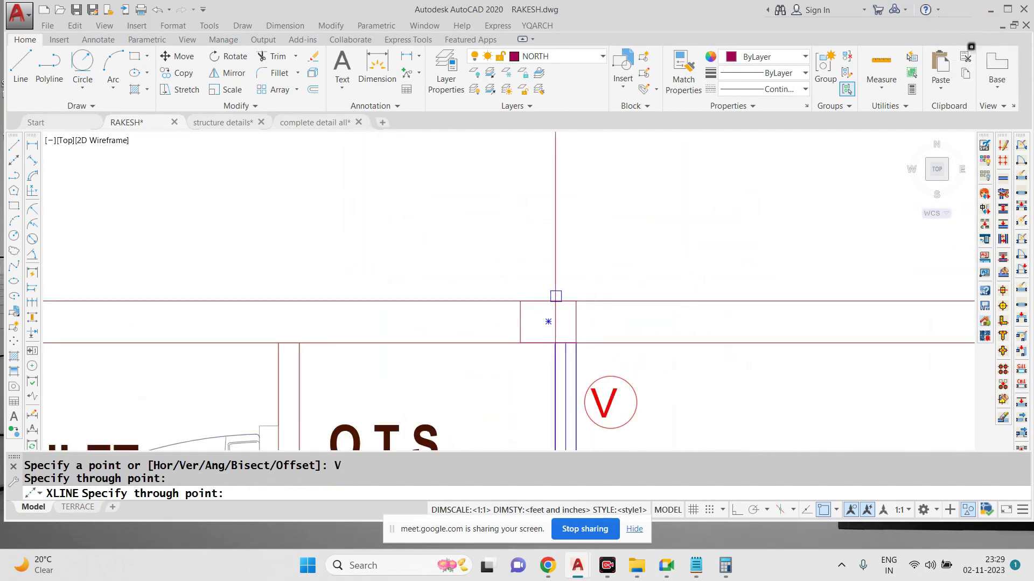
Step: Place vertical construction lines through the centres of the rear-wall columns beside the O.T.S ventilator and at the far bedroom corner
click(549, 321)
scroll(480, 253, down, 2)
scroll(764, 293, up, 3)
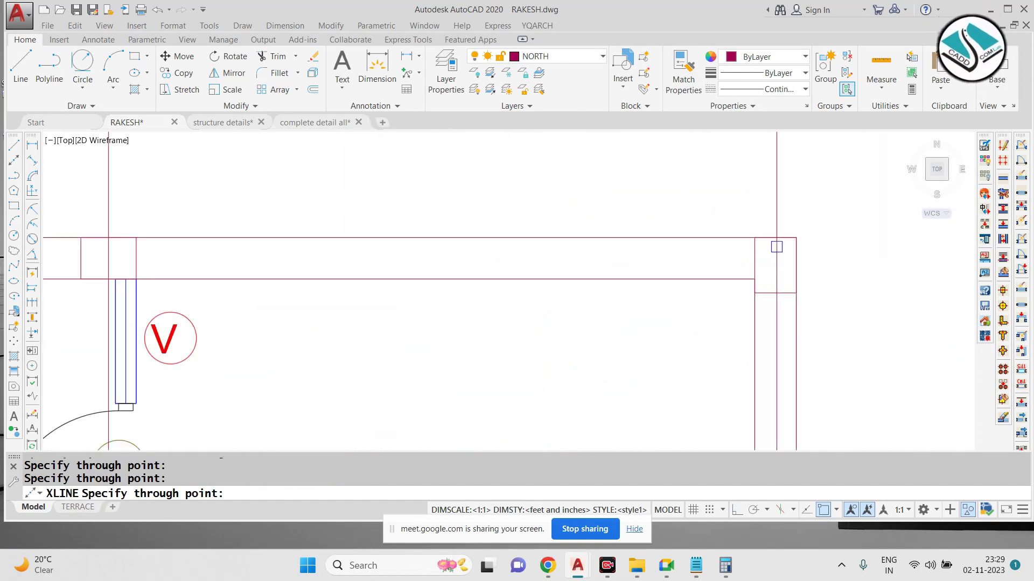
Step: Place a vertical construction line through the centre of the column between doors D2 and D3
scroll(683, 205, down, 3)
middle_drag(574, 345, 573, 227)
scroll(551, 312, up, 8)
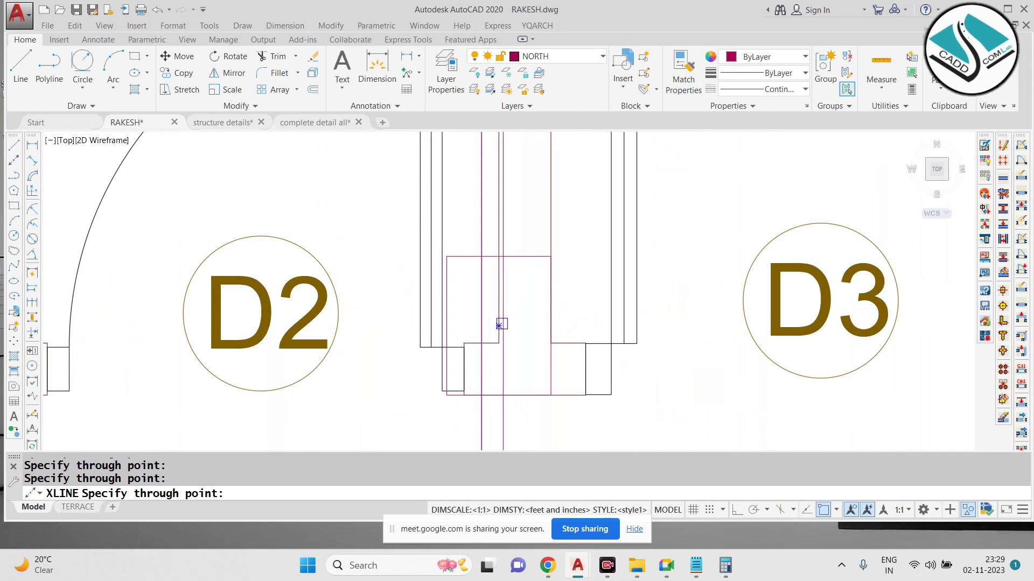
scroll(518, 249, down, 3)
scroll(609, 299, down, 3)
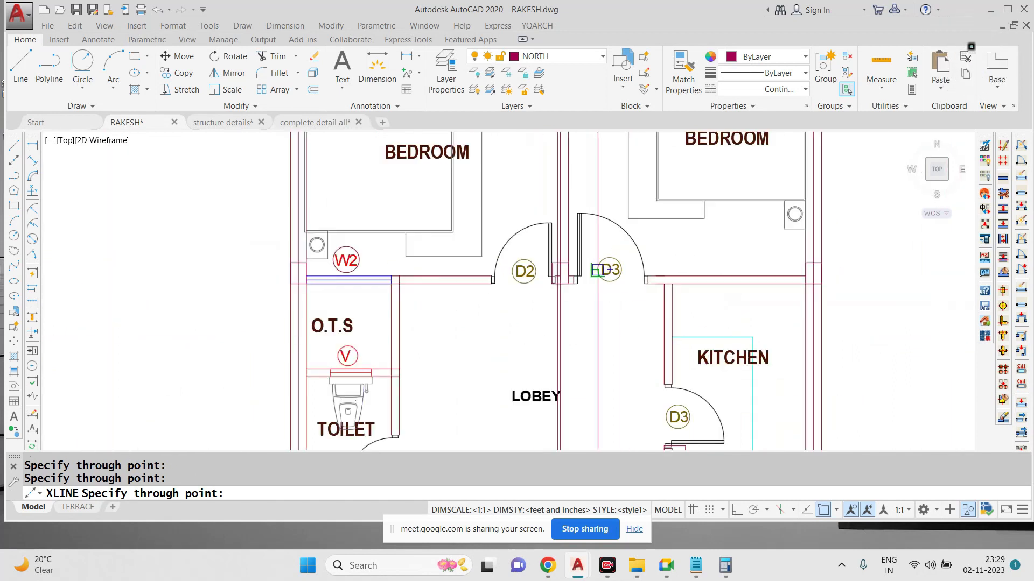
middle_drag(618, 293, 600, 97)
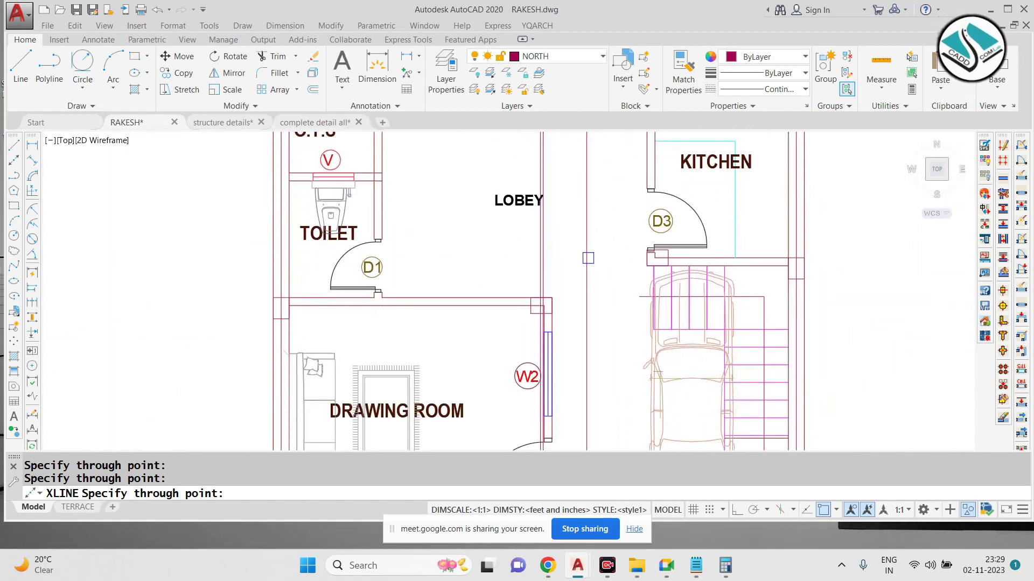
Step: Place vertical construction lines through the column below the kitchen door and the middle column of the front boundary wall
scroll(664, 257, up, 4)
scroll(626, 257, down, 4)
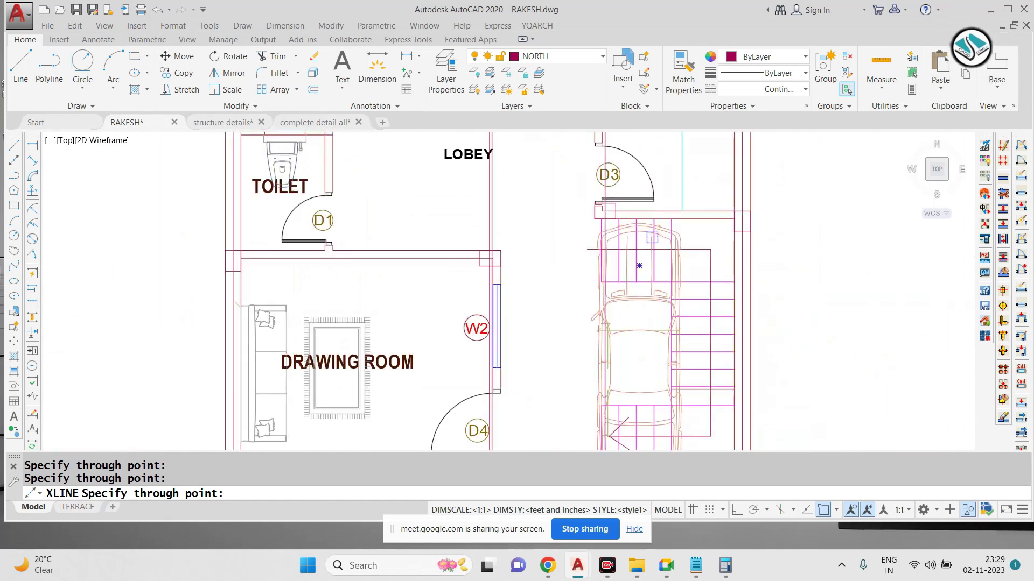
middle_drag(275, 277, 329, 150)
middle_drag(520, 390, 499, 298)
scroll(510, 357, up, 2)
scroll(510, 357, up, 4)
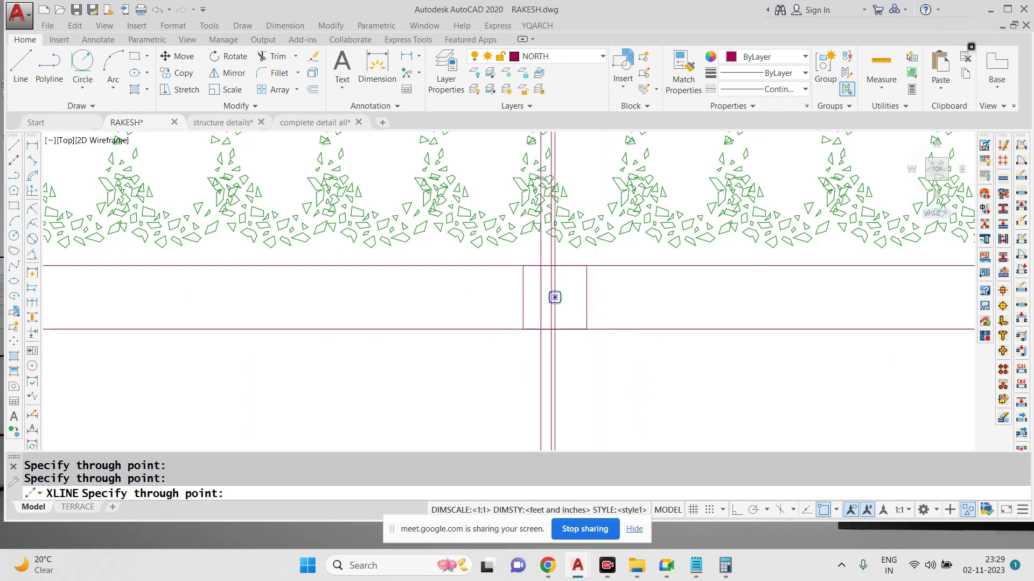
scroll(555, 297, down, 8)
scroll(498, 351, down, 8)
key(Escape)
Step: Draw a horizontal construction line through the centre of the rear corner column beside the toilet
text(XL)
key(Return)
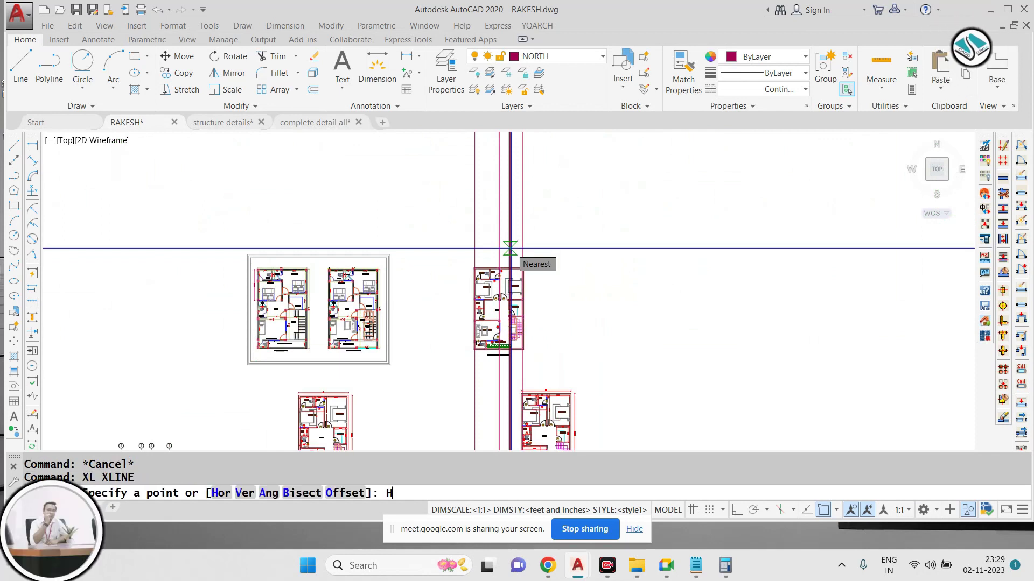
text(H)
key(Return)
scroll(510, 248, up, 8)
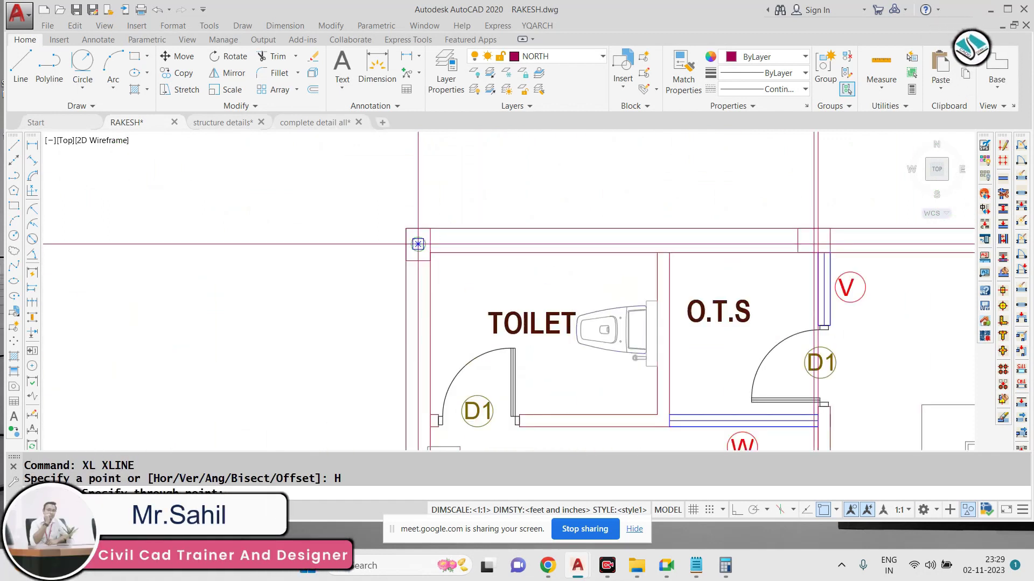
click(418, 243)
scroll(422, 178, down, 2)
middle_drag(492, 335, 472, 276)
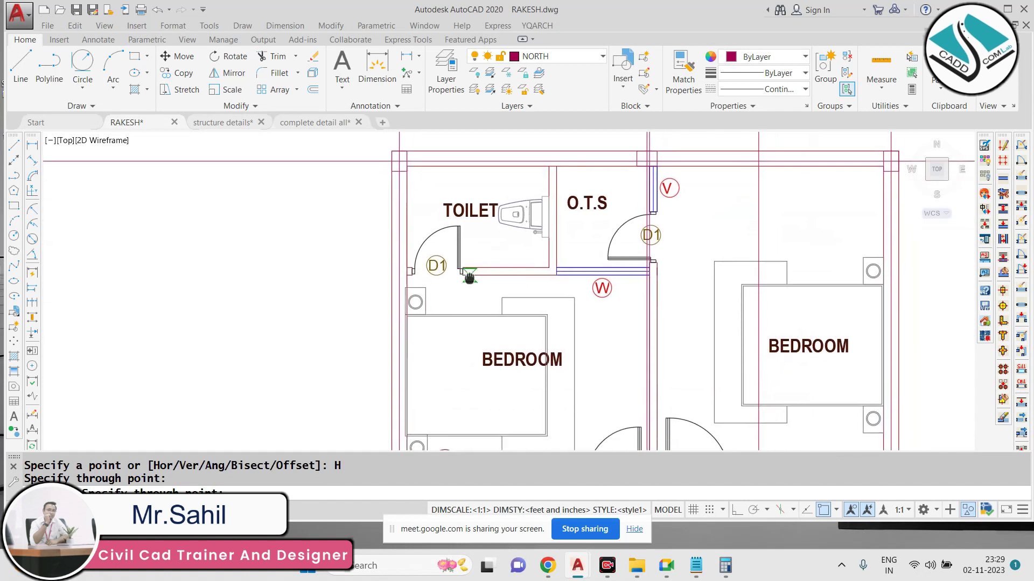
Step: Place horizontal construction lines through the column centres along the wall between the bedrooms and the lobby
middle_drag(551, 334, 530, 185)
scroll(382, 343, up, 4)
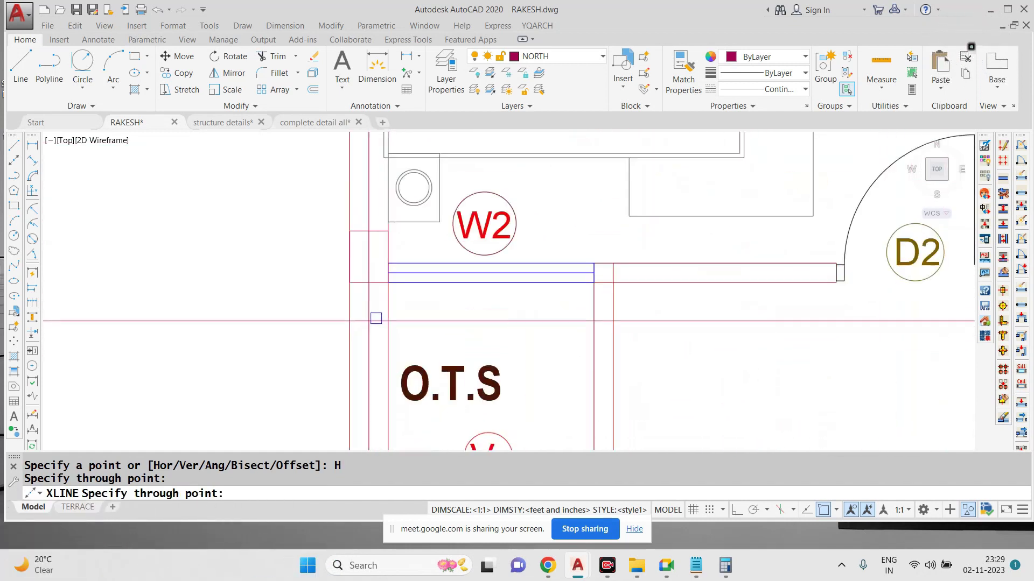
click(369, 254)
scroll(350, 301, down, 2)
middle_drag(750, 280, 619, 284)
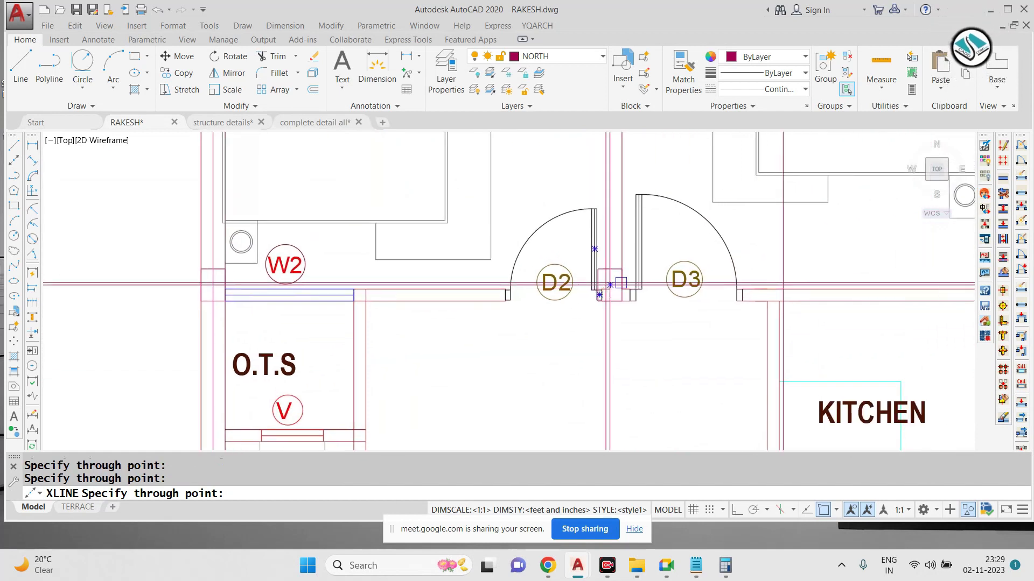
scroll(623, 282, up, 4)
scroll(587, 286, down, 4)
scroll(679, 263, up, 4)
scroll(668, 265, down, 3)
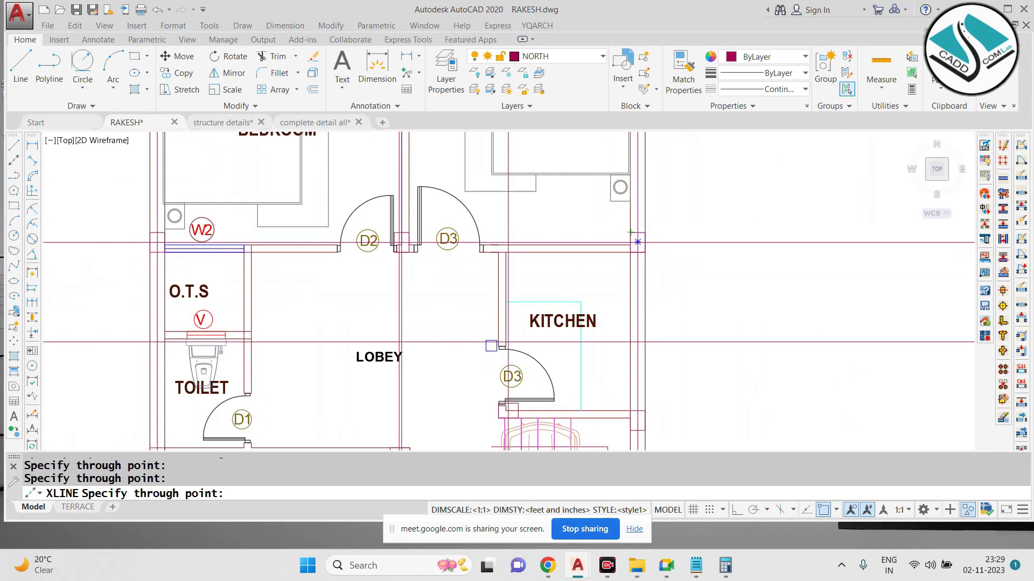
Step: Place horizontal construction lines through the two columns on the wall between the kitchen and the staircase
middle_drag(458, 362, 503, 224)
scroll(562, 277, up, 4)
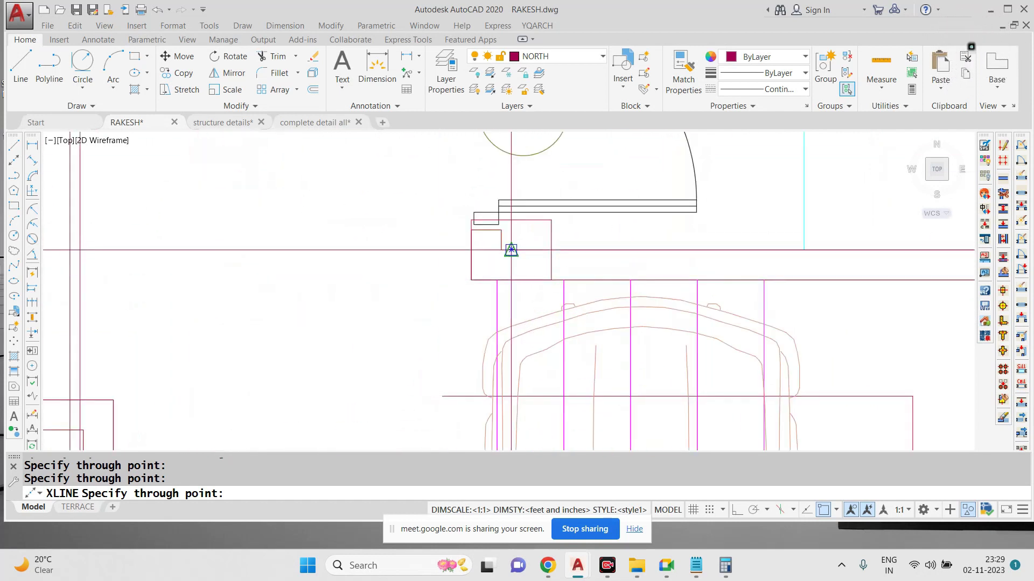
scroll(511, 250, down, 3)
scroll(726, 245, up, 2)
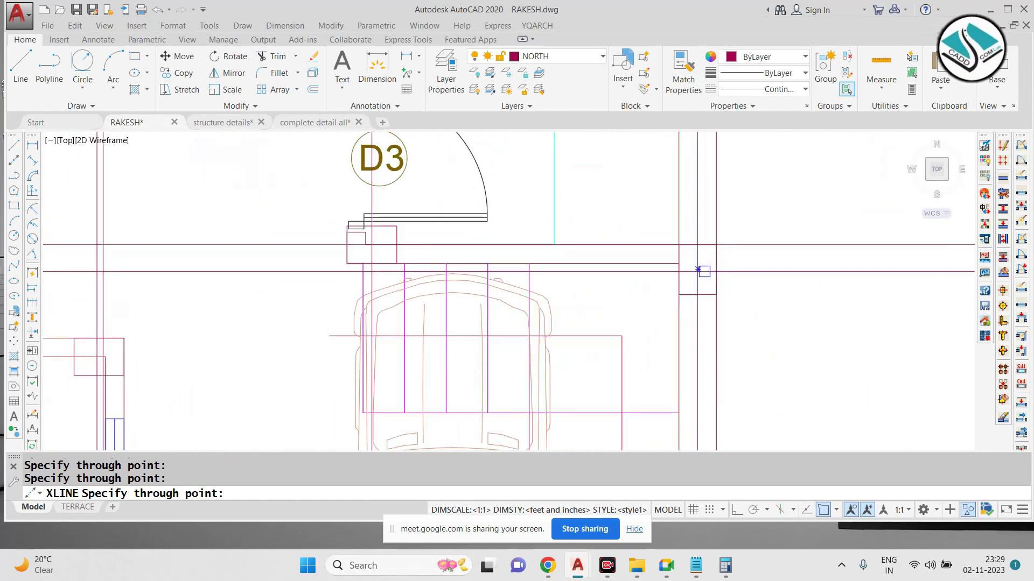
scroll(697, 269, down, 3)
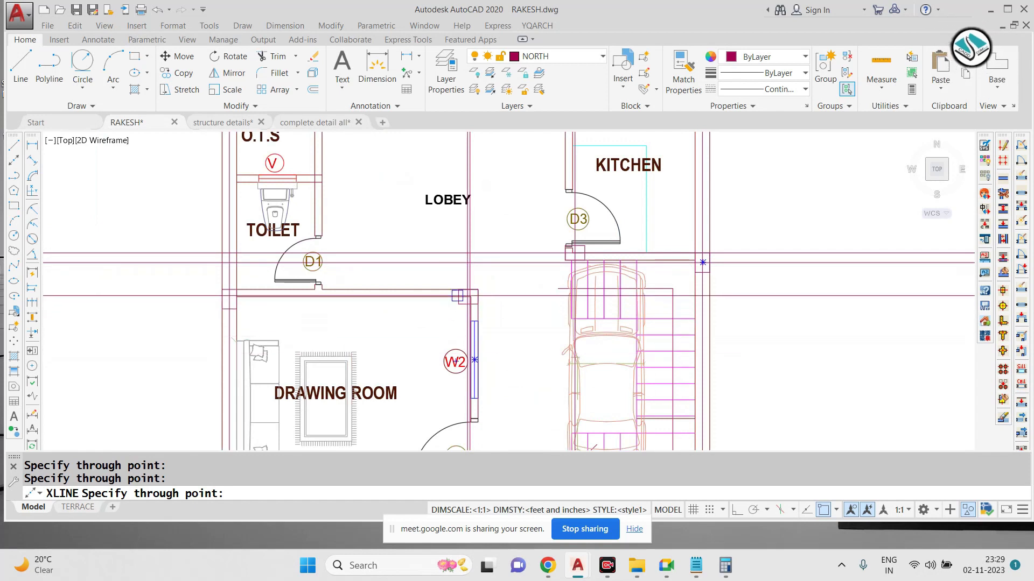
Step: Place horizontal construction lines through the two columns on the drawing room's wall facing the toilet and lobby
scroll(472, 305, up, 3)
scroll(242, 301, down, 3)
scroll(233, 307, up, 3)
scroll(318, 244, down, 2)
scroll(299, 264, up, 2)
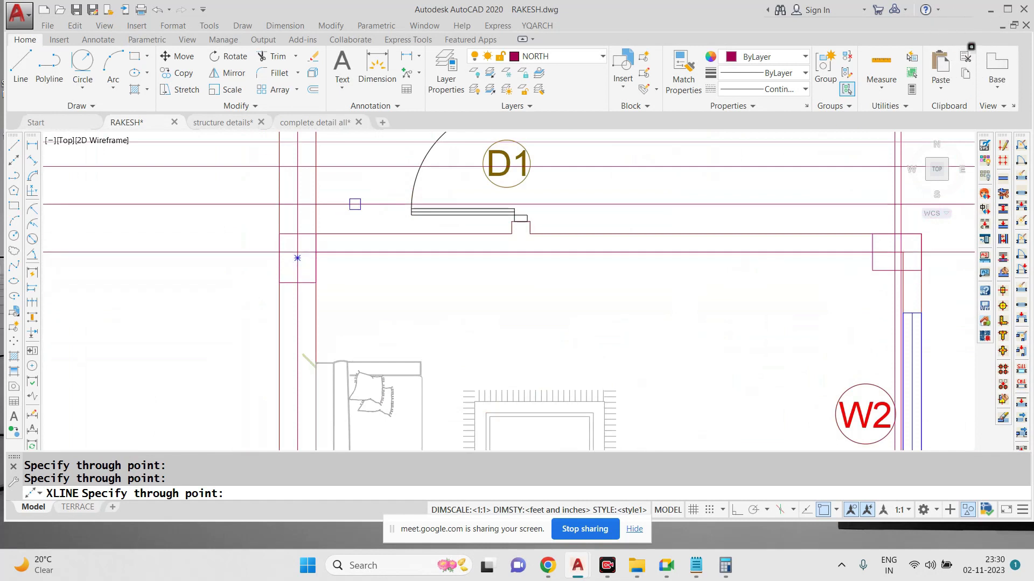
scroll(298, 257, down, 3)
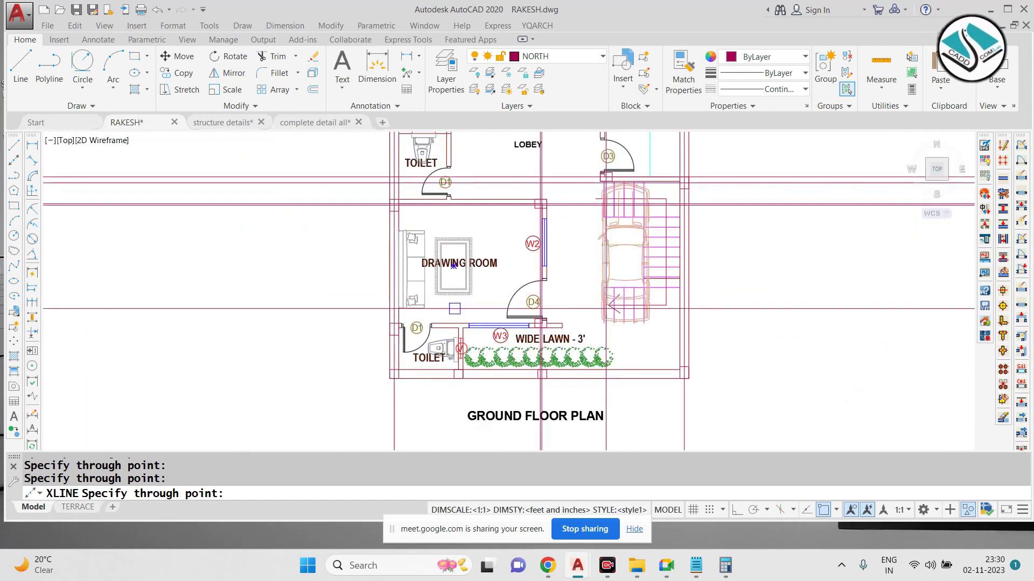
Step: Place horizontal construction lines through the column beside the front toilet door D1 and the column below door D4
scroll(378, 280, up, 4)
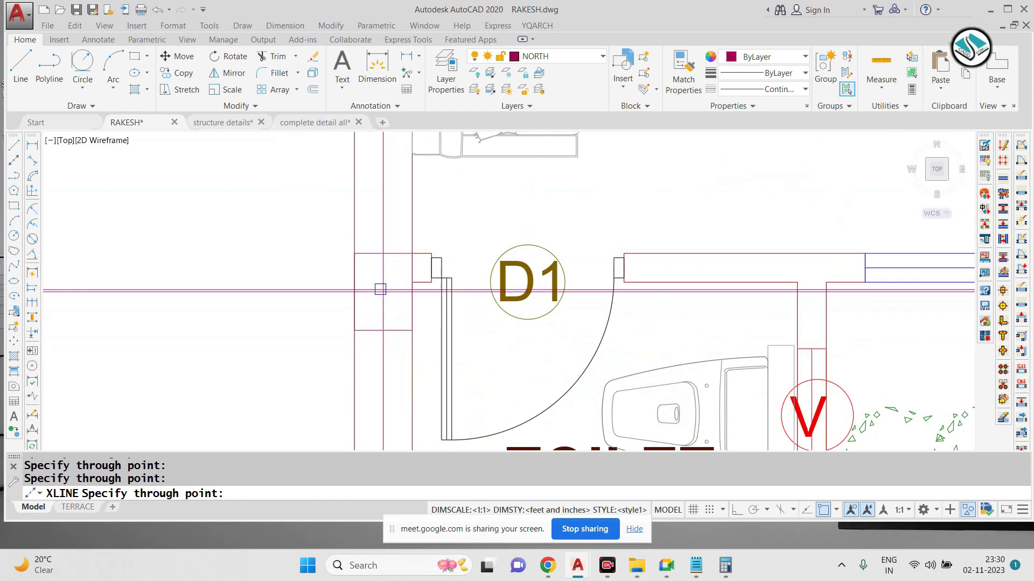
scroll(379, 284, down, 4)
scroll(725, 276, up, 4)
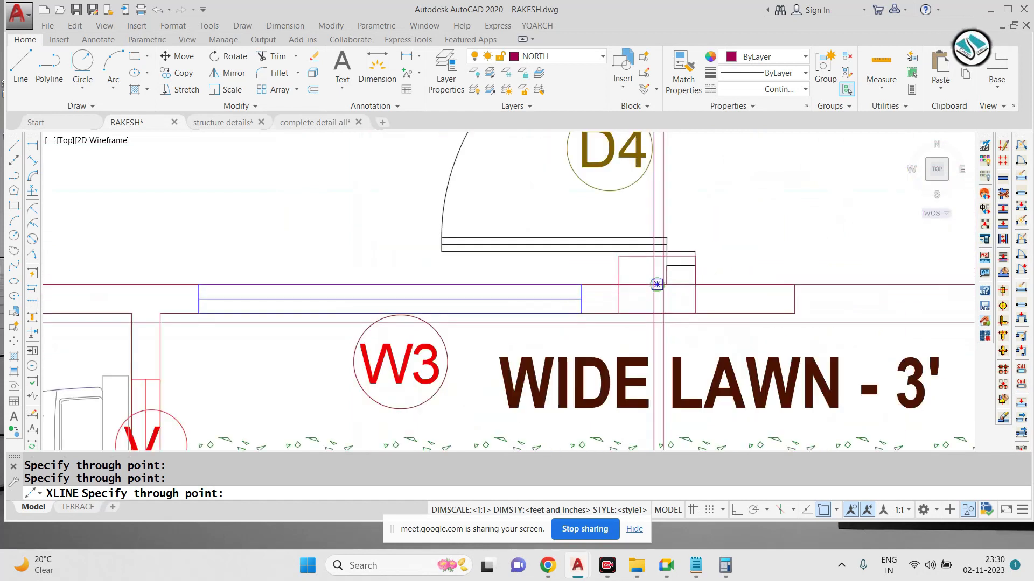
click(657, 286)
scroll(657, 286, down, 3)
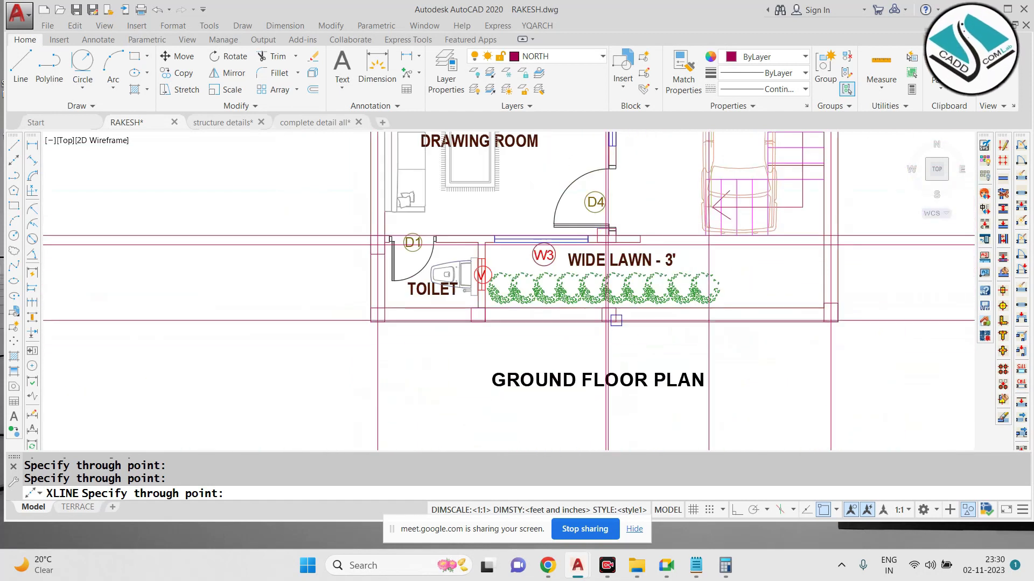
Step: Place a horizontal construction line through the columns of the front boundary wall and finish the construction lines
scroll(615, 320, up, 4)
scroll(594, 313, down, 5)
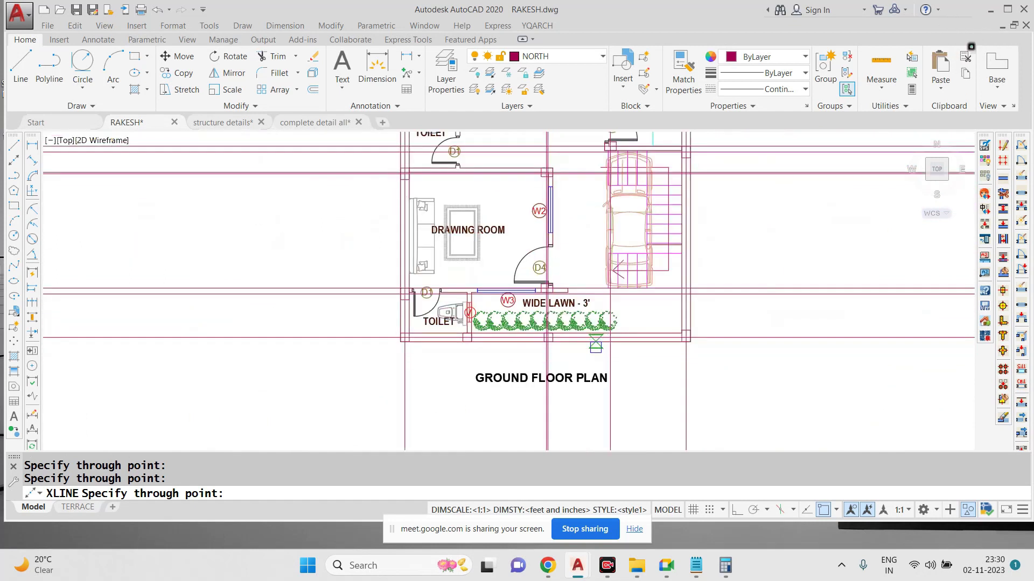
key(Escape)
middle_drag(564, 247, 562, 254)
scroll(561, 253, down, 3)
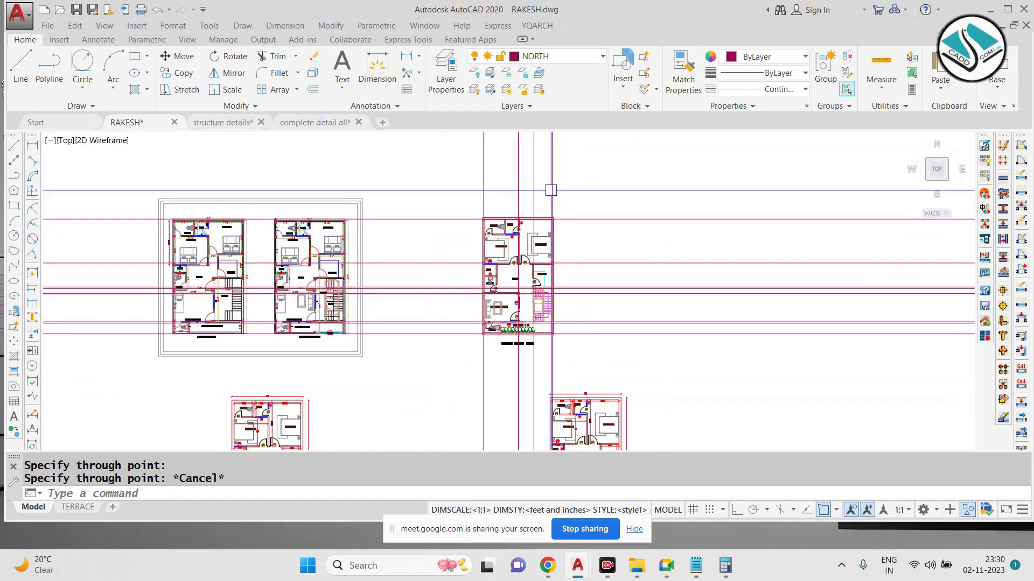
key(Escape)
Step: Change the colour of all vertical and horizontal construction lines to dark grey (99,100,102)
click(592, 162)
click(437, 183)
click(769, 201)
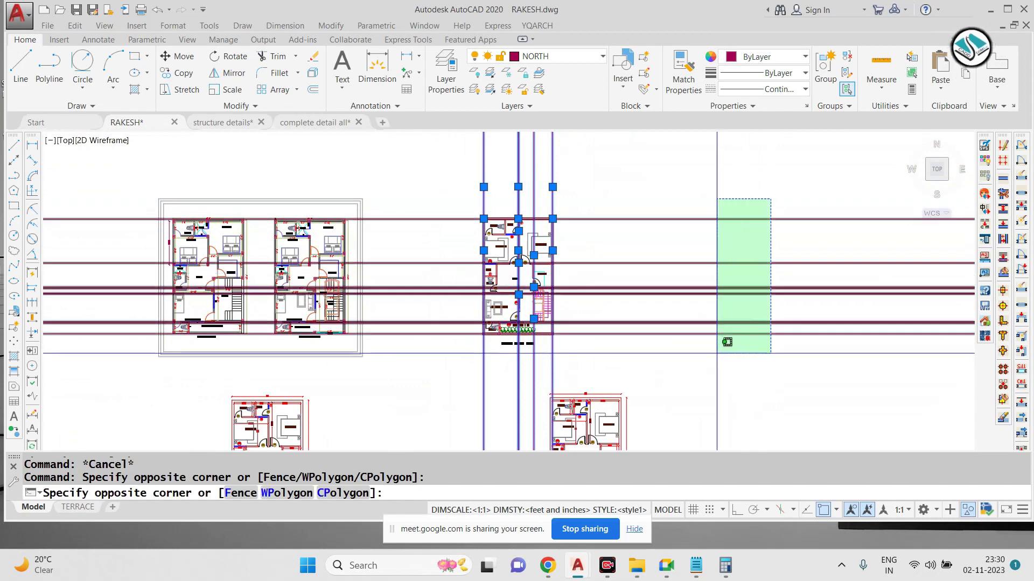
click(716, 345)
click(755, 59)
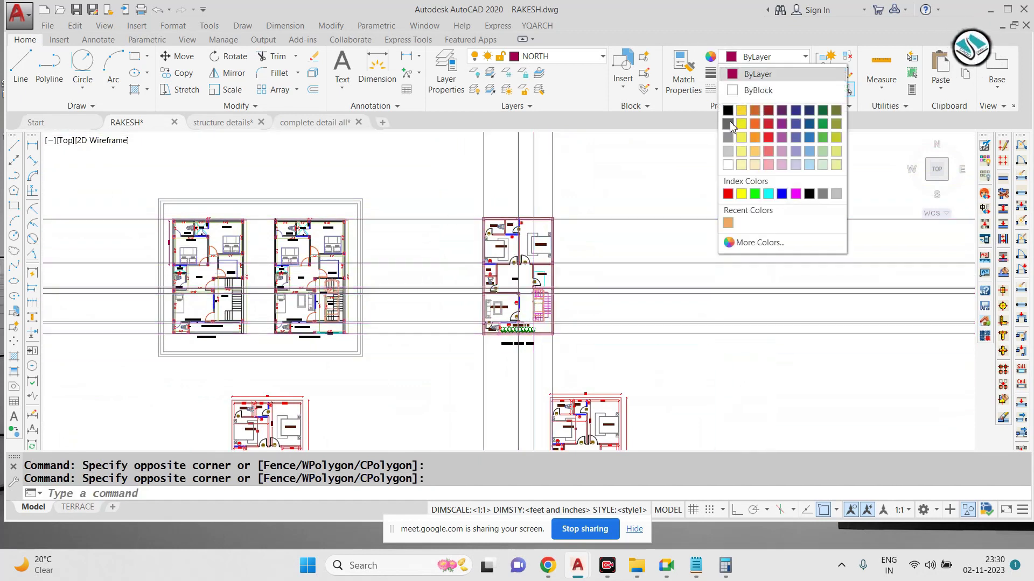
click(729, 122)
key(Escape)
Step: Draw a rectangle around the ground floor plan from its outer rear corner to the diagonally opposite outer front corner
scroll(583, 258, up, 2)
text(REC)
key(Return)
scroll(473, 230, up, 8)
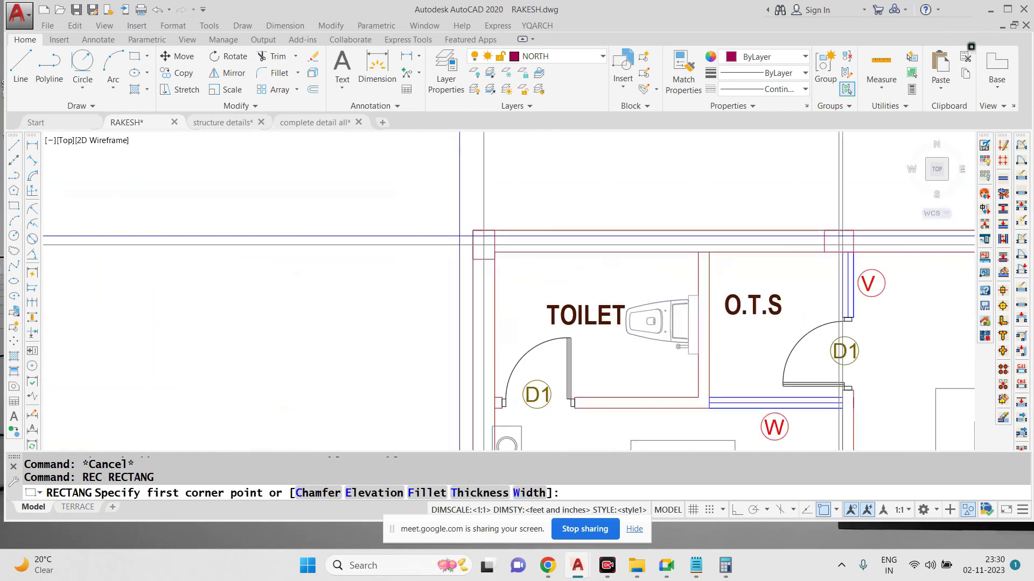
click(472, 230)
scroll(485, 242, down, 4)
scroll(543, 249, up, 6)
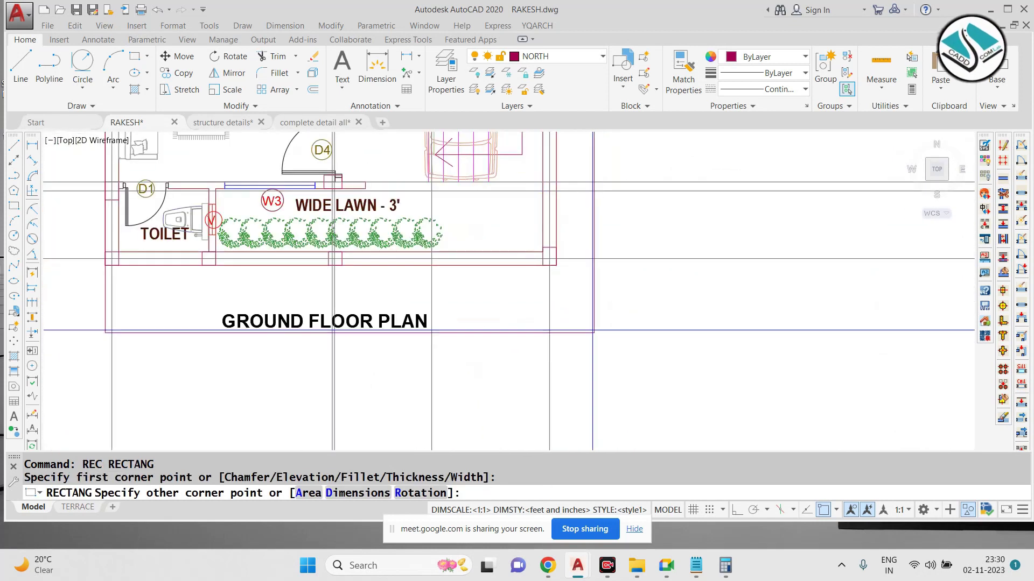
key(Escape)
scroll(536, 323, down, 5)
scroll(540, 350, up, 3)
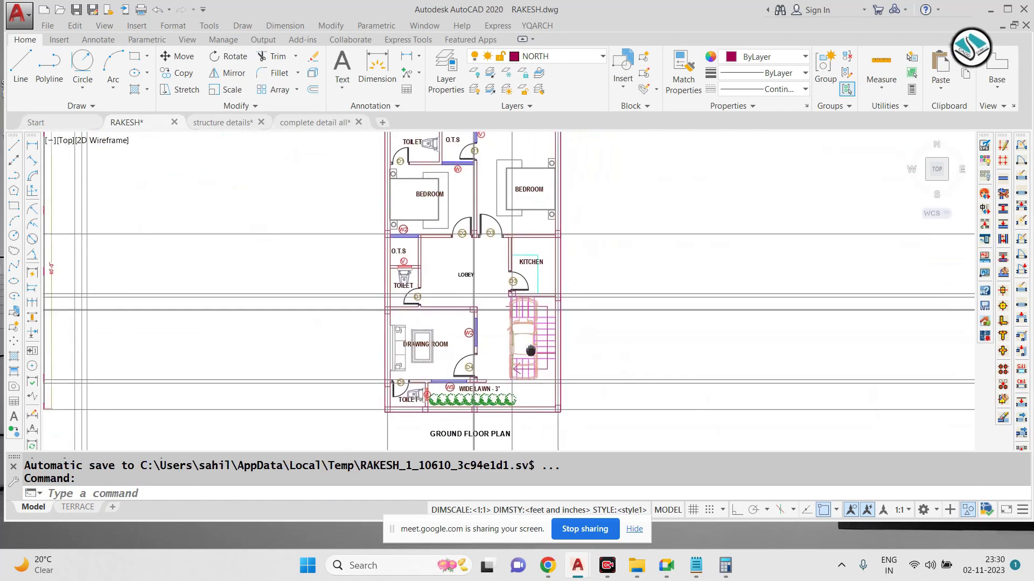
Step: Offset the rectangle around the ground floor plan outward by 10'
key(Escape)
text(O)
key(Return)
text(10')
key(Return)
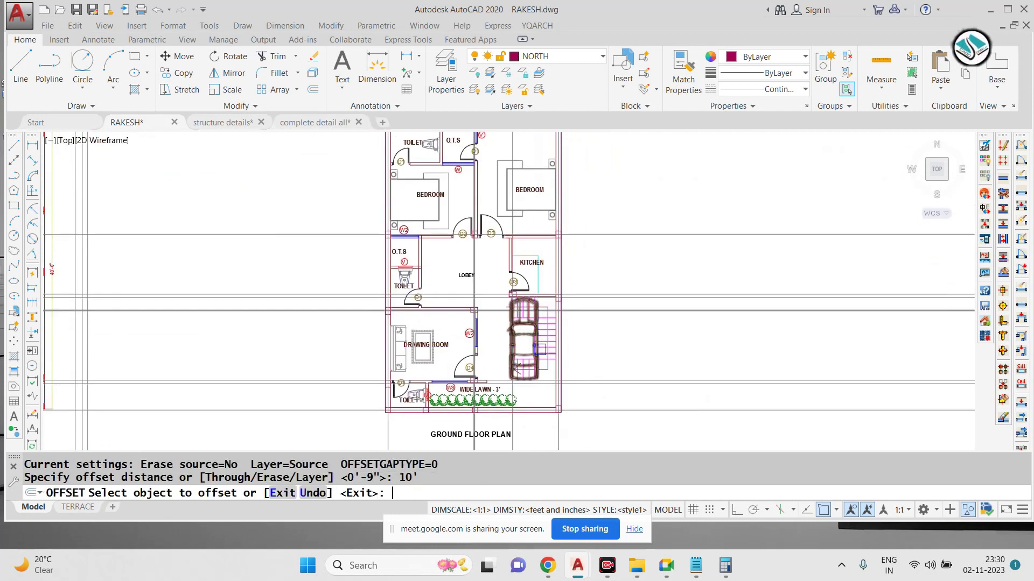
scroll(576, 285, down, 2)
middle_drag(606, 218, 575, 285)
scroll(543, 238, up, 6)
click(473, 289)
scroll(489, 276, down, 4)
click(517, 233)
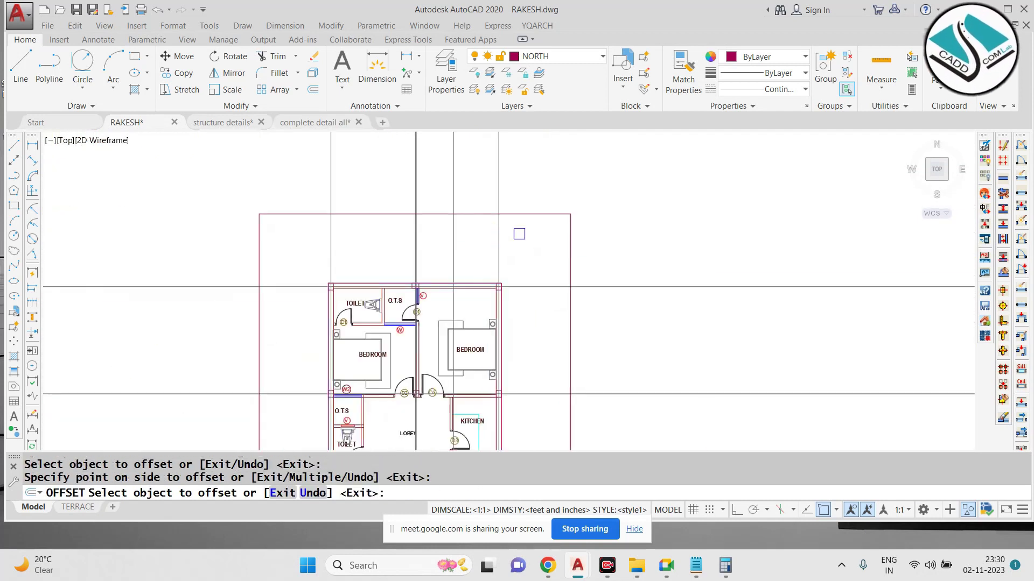
scroll(638, 246, down, 4)
key(Escape)
key(Escape)
Step: Trim the vertical construction lines above the offset rectangle
scroll(630, 250, up, 2)
text(TR)
key(Return)
key(Return)
click(590, 180)
click(413, 180)
scroll(587, 175, down, 2)
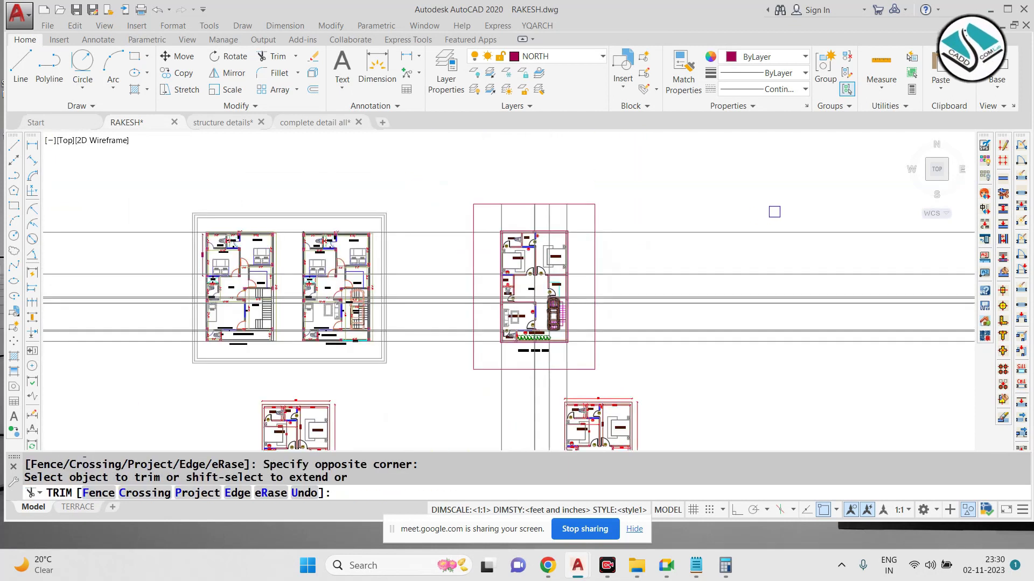
Step: Trim the construction lines extending beyond the remaining three sides of the offset rectangle
click(774, 212)
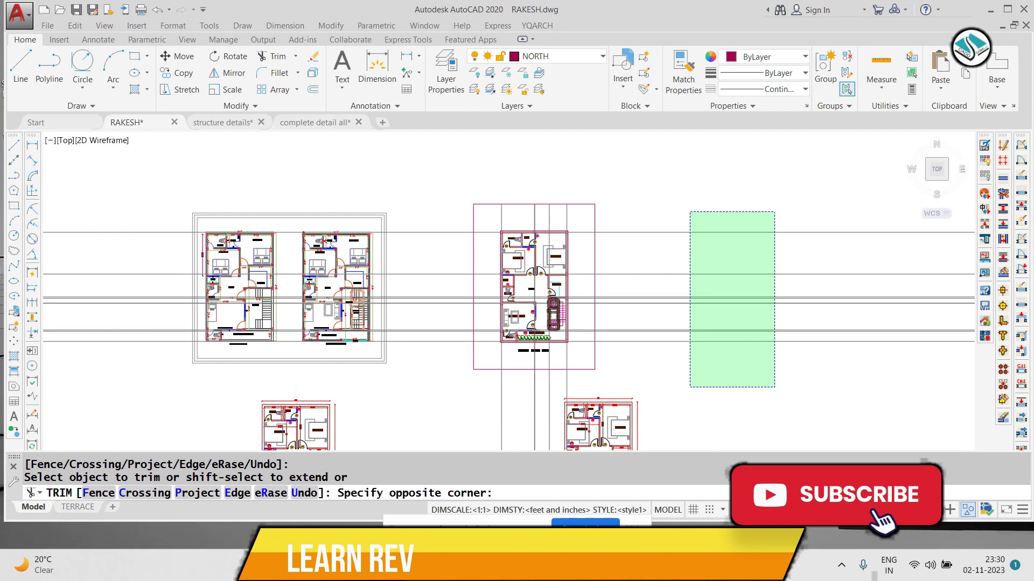
click(691, 387)
scroll(545, 384, up, 4)
click(661, 391)
scroll(494, 335, down, 4)
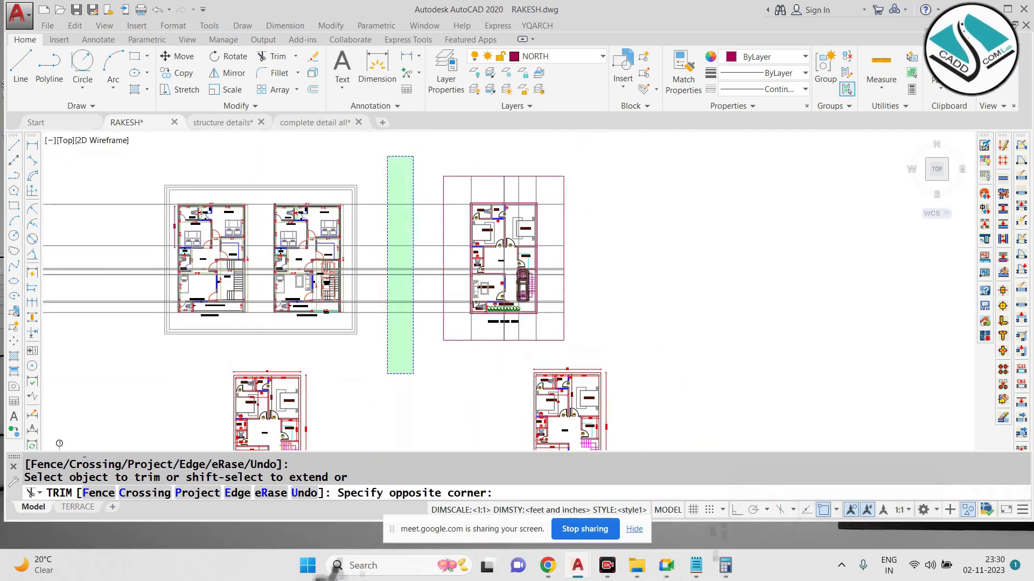
click(387, 156)
key(Escape)
Step: Erase the outer offset rectangle around the ground floor plan
click(454, 172)
text(e)
key(space)
Step: Erase the leftover horizontal construction line segments to the left of the framed floor plans
middle_drag(89, 210, 203, 170)
click(211, 144)
click(184, 295)
text(e)
key(space)
scroll(620, 216, up, 4)
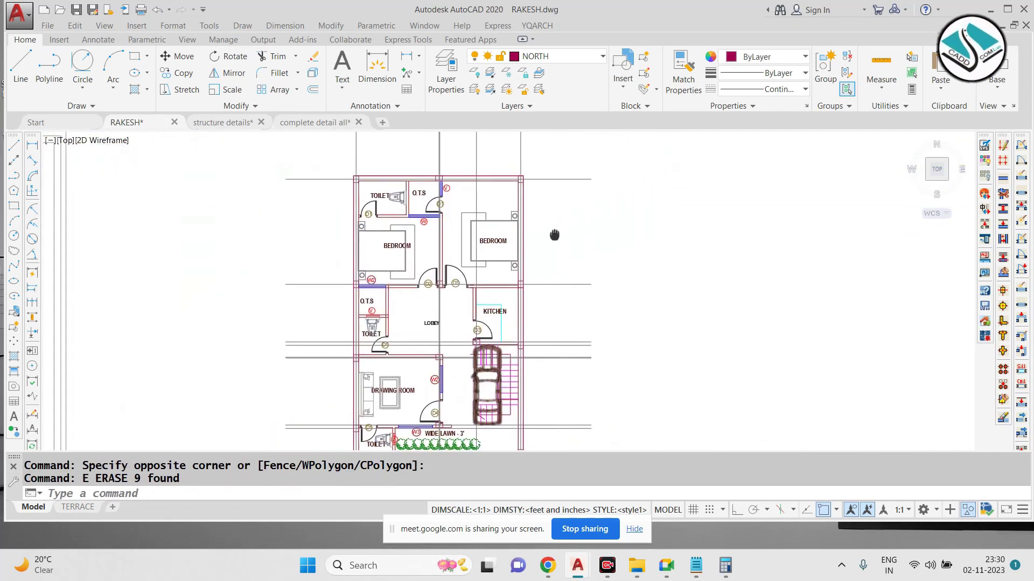
Step: Assign the DASHDOT linetype to all vertical and horizontal centre lines of the ground floor plan
key(Escape)
scroll(578, 233, down, 2)
click(387, 148)
click(397, 148)
click(591, 154)
click(353, 185)
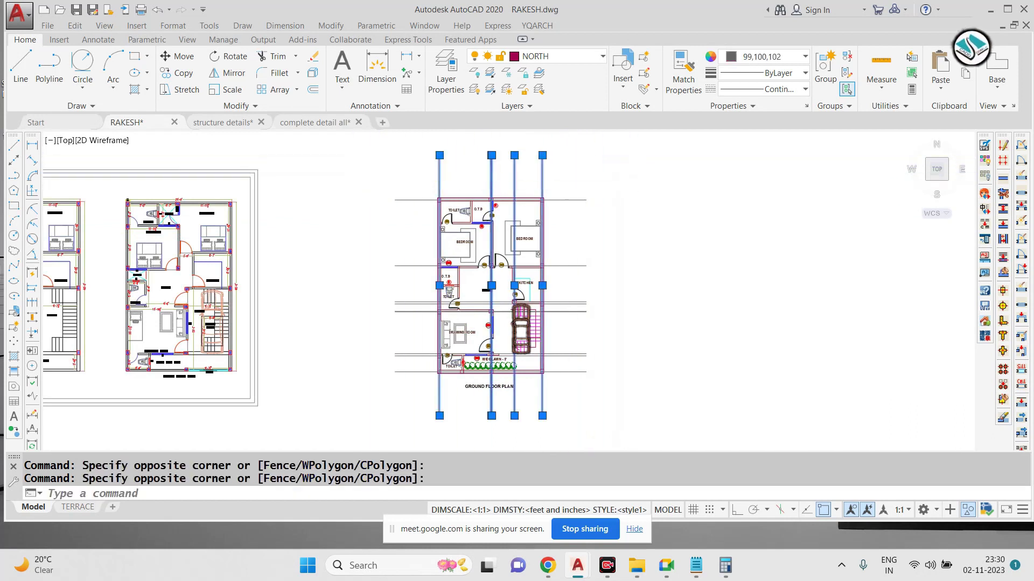
click(578, 175)
click(568, 399)
click(791, 95)
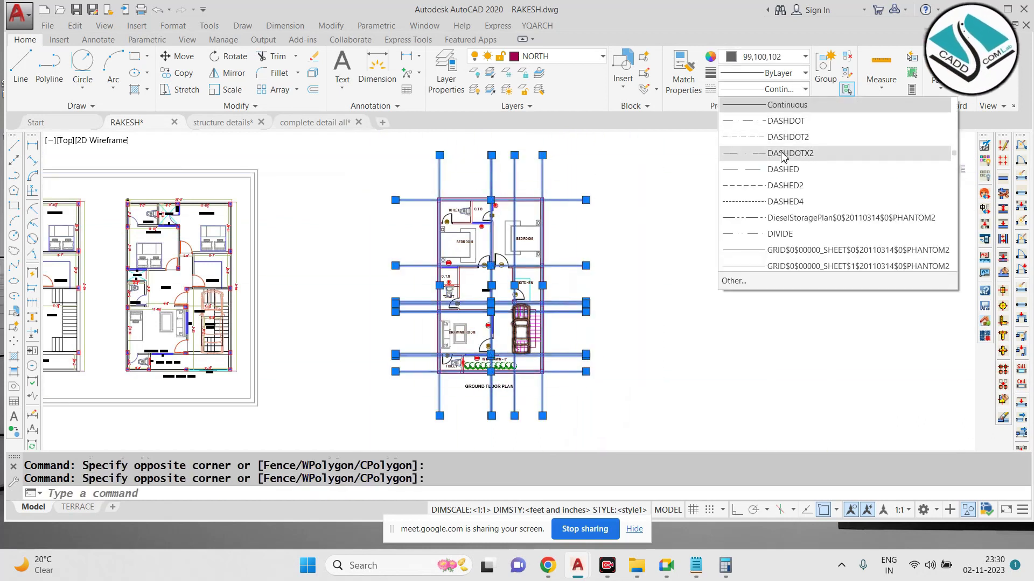
click(775, 114)
key(Escape)
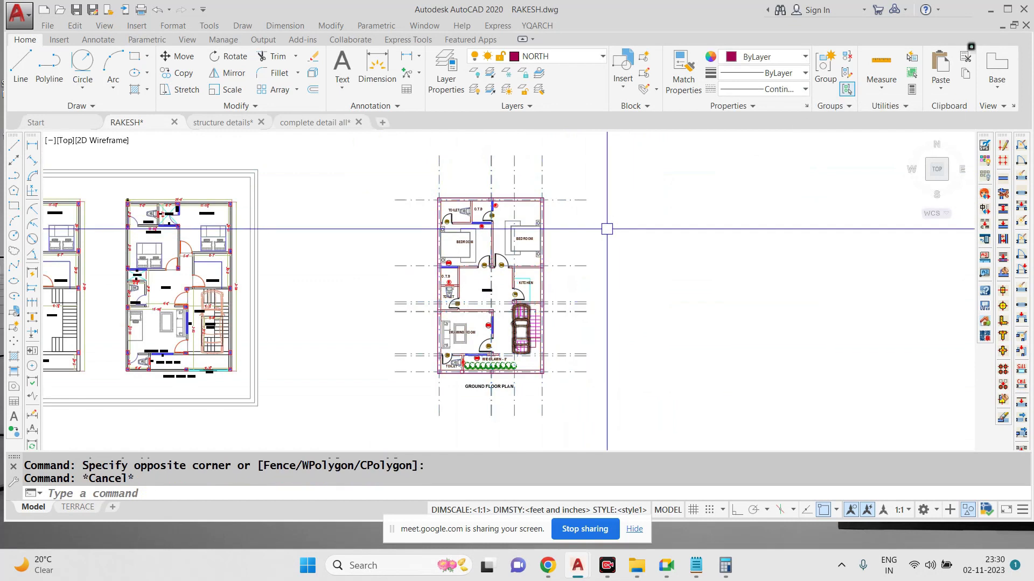
Step: Copy the row of four grid bubbles with their angled leaders from the reference plan to the upper ends of the vertical centre lines
scroll(602, 178, up, 2)
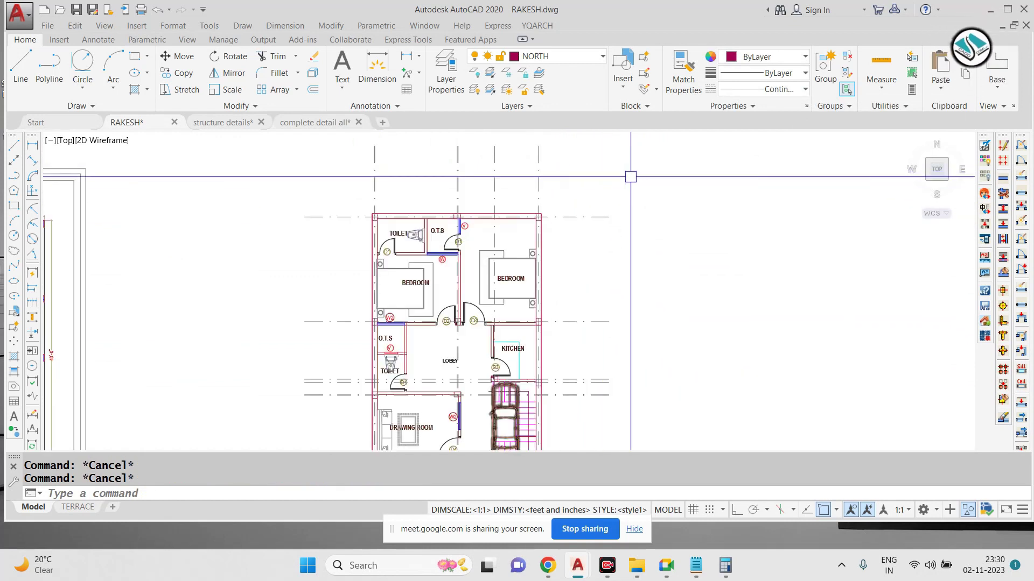
scroll(559, 189, down, 2)
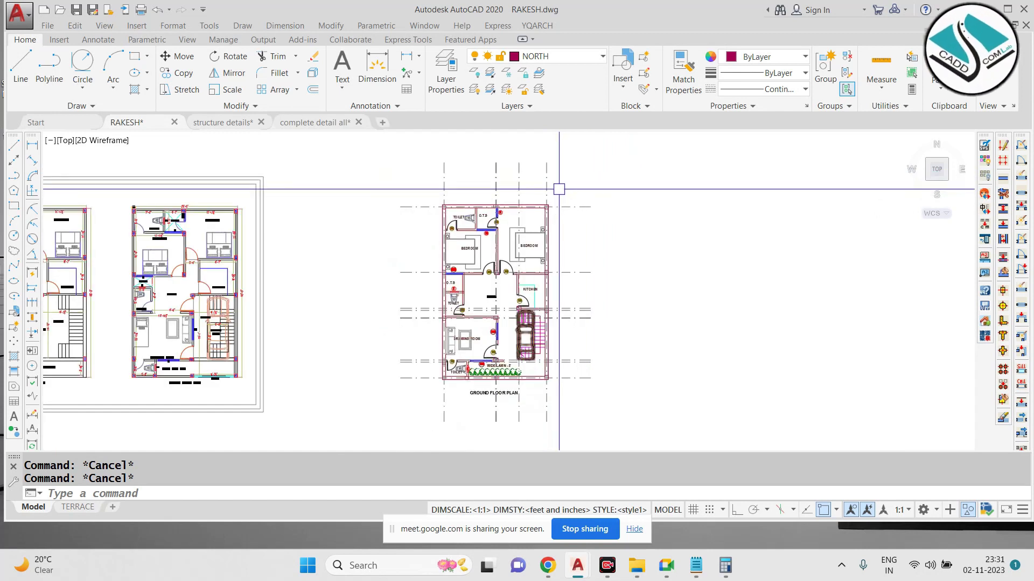
scroll(558, 188, down, 2)
scroll(557, 187, down, 2)
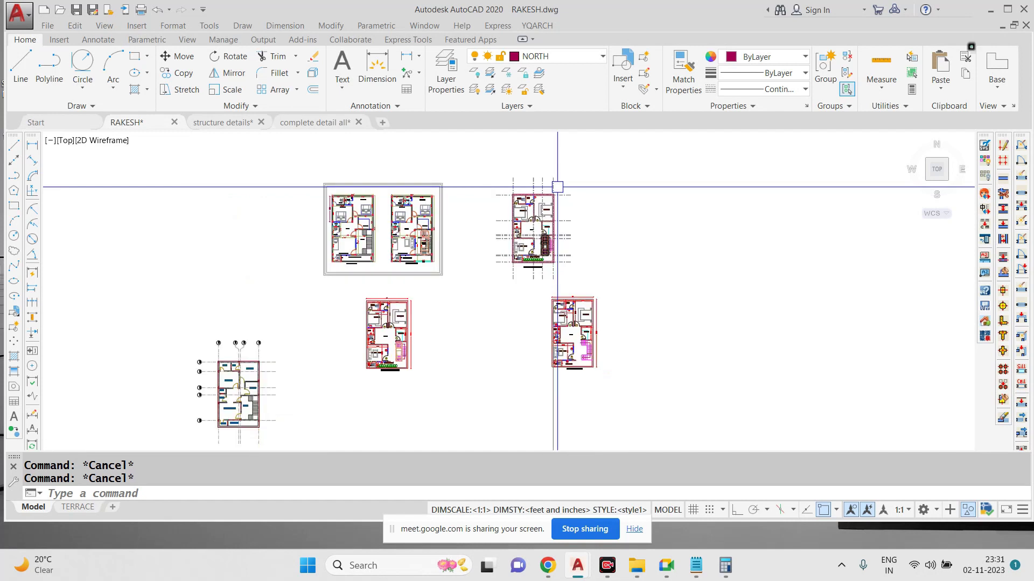
scroll(206, 357, up, 2)
scroll(277, 291, up, 4)
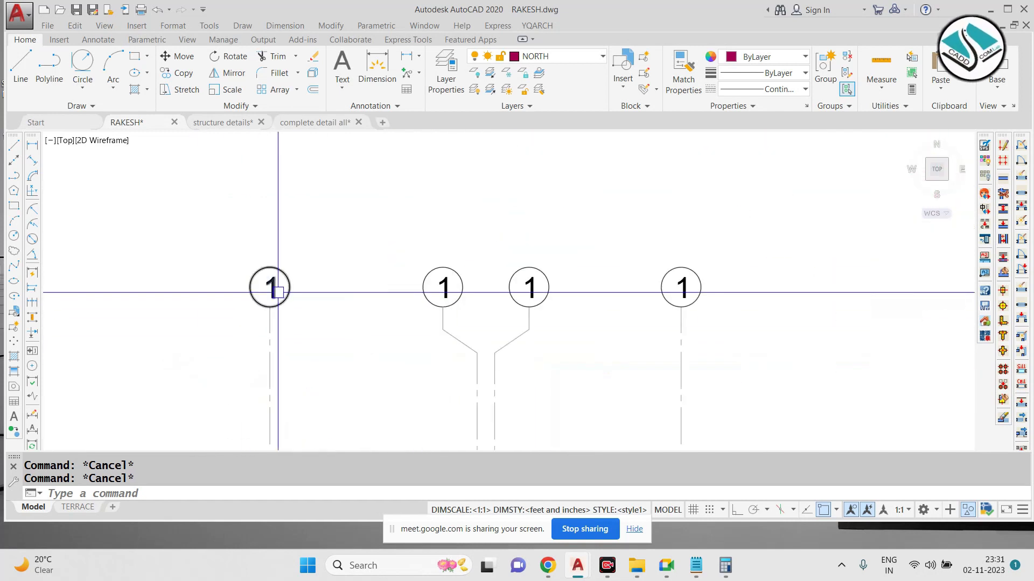
click(207, 235)
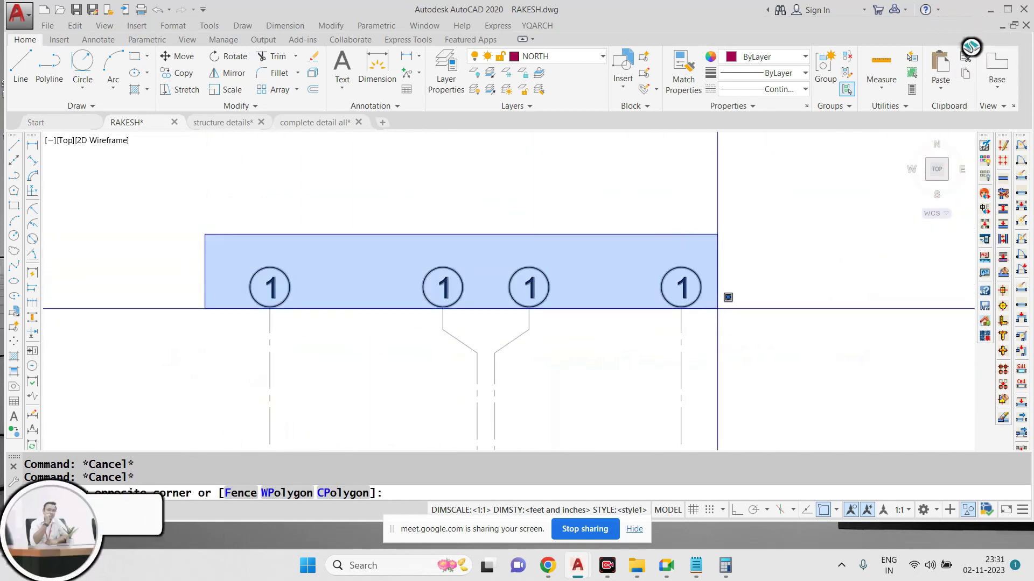
click(686, 313)
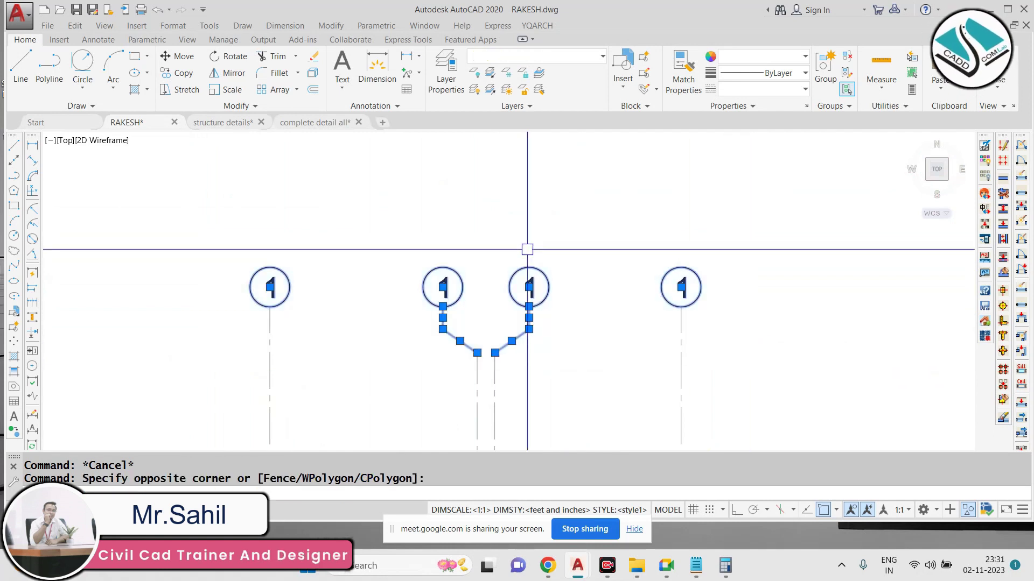
text(co)
key(Return)
scroll(301, 318, down, 5)
middle_drag(525, 262, 348, 385)
scroll(348, 384, down, 4)
scroll(545, 243, up, 10)
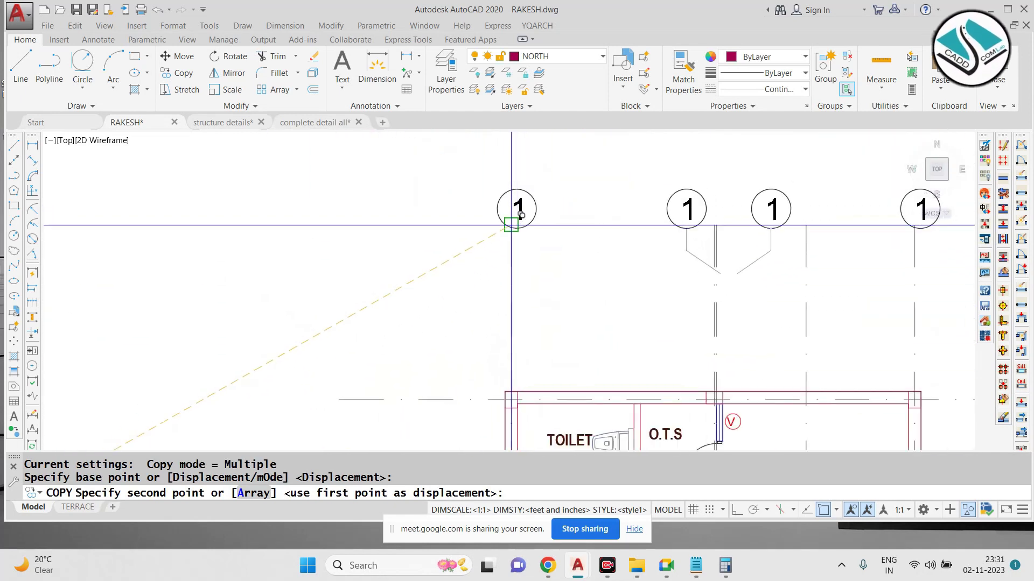
click(511, 225)
key(Escape)
scroll(595, 297, up, 4)
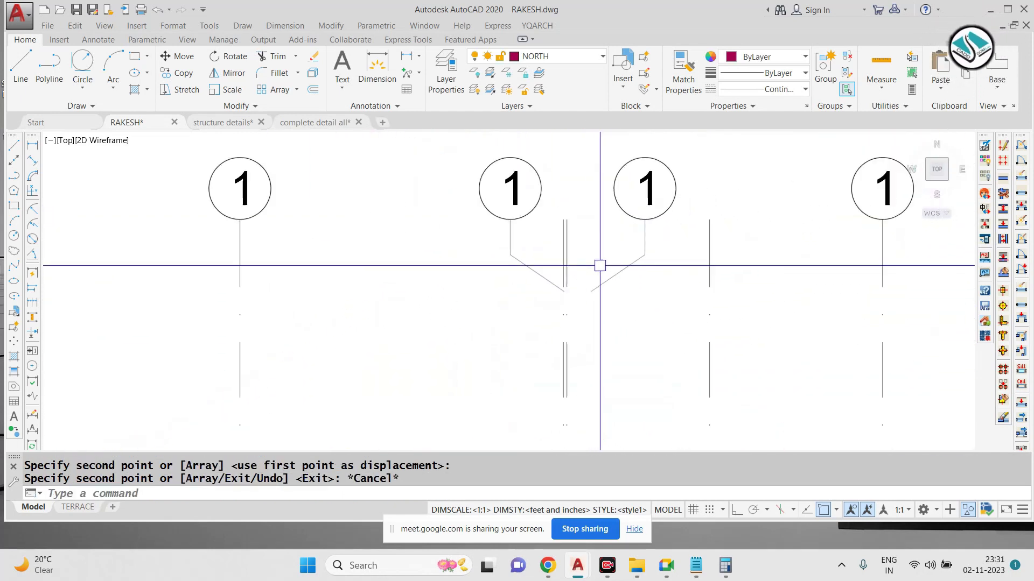
Step: Copy the third grid bubble onto the unmarked vertical centre line just right of it
scroll(588, 287, down, 2)
scroll(634, 277, up, 2)
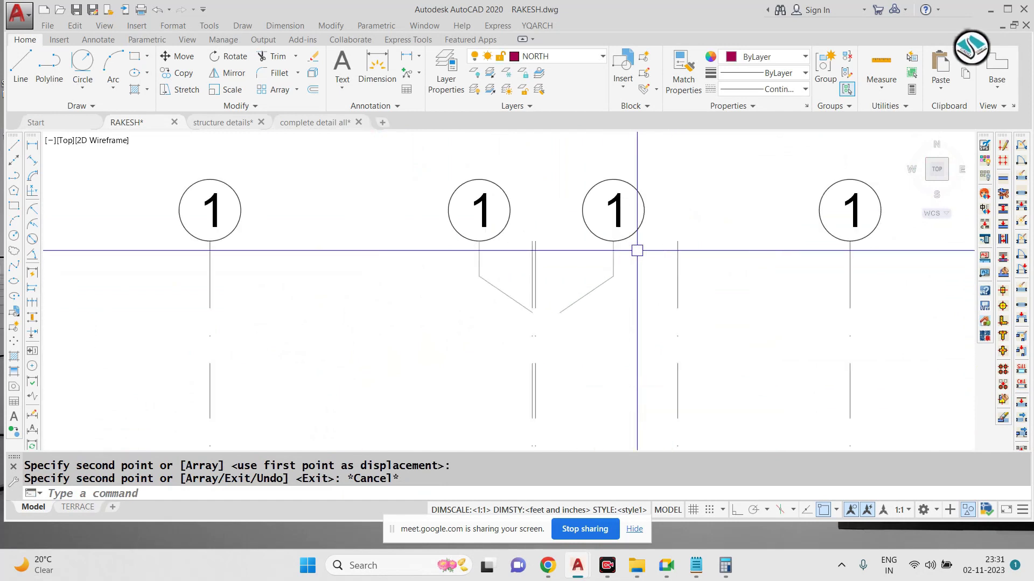
click(570, 167)
click(661, 255)
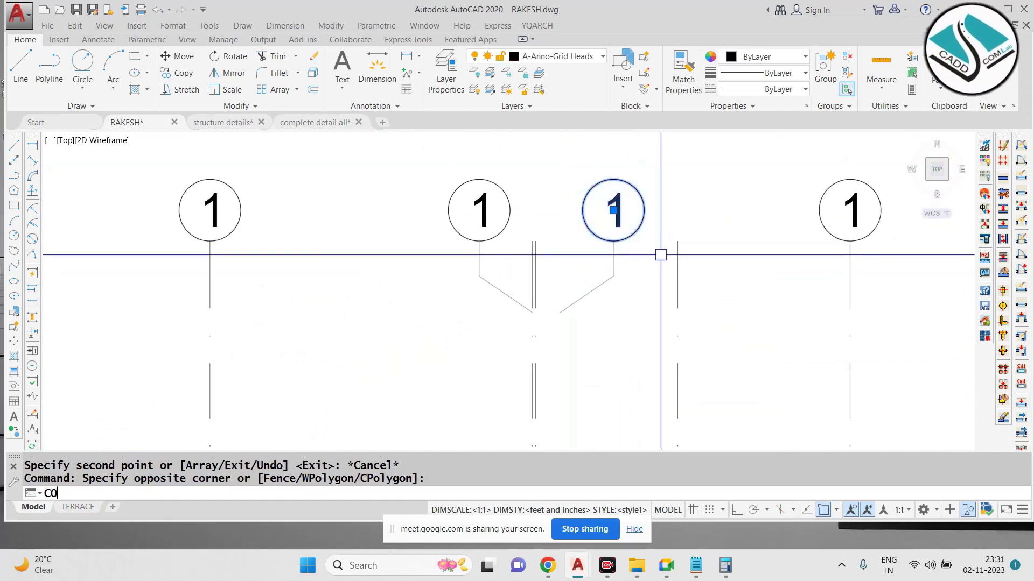
key(Return)
scroll(637, 241, up, 2)
click(614, 241)
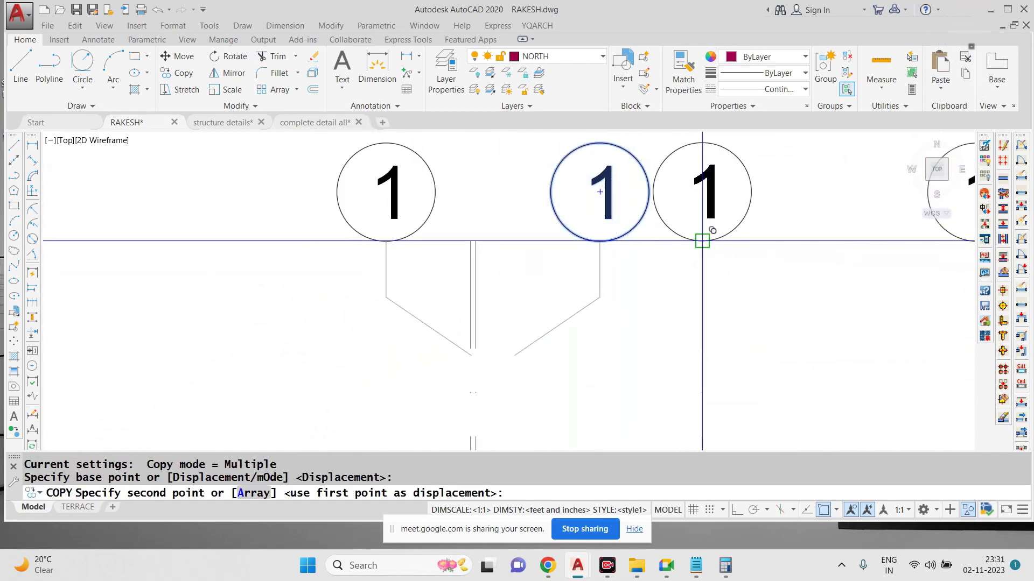
click(703, 241)
scroll(702, 241, down, 2)
key(Escape)
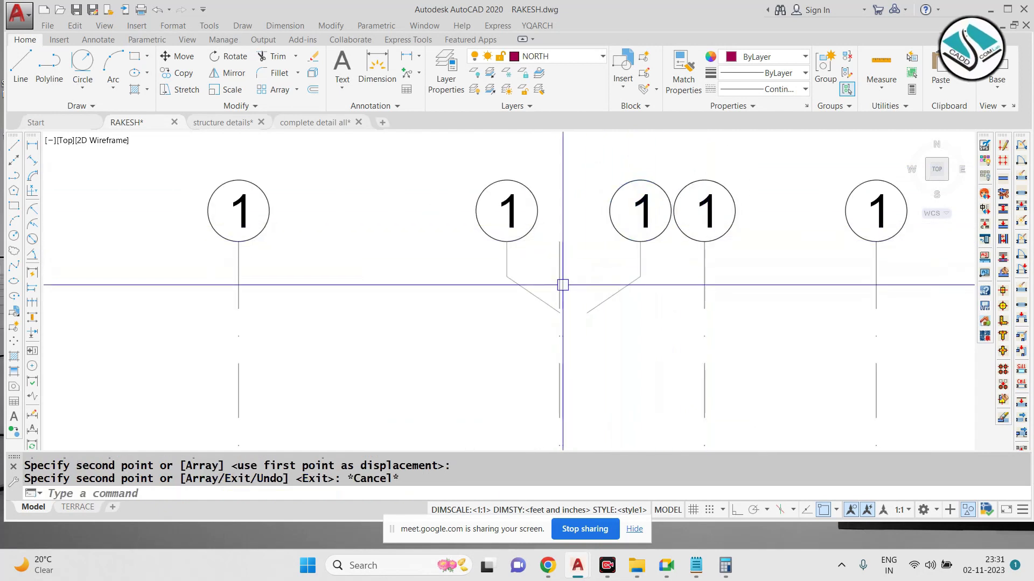
Step: Trim the left one of the two closely spaced vertical centre lines above its angled leader
scroll(563, 285, up, 3)
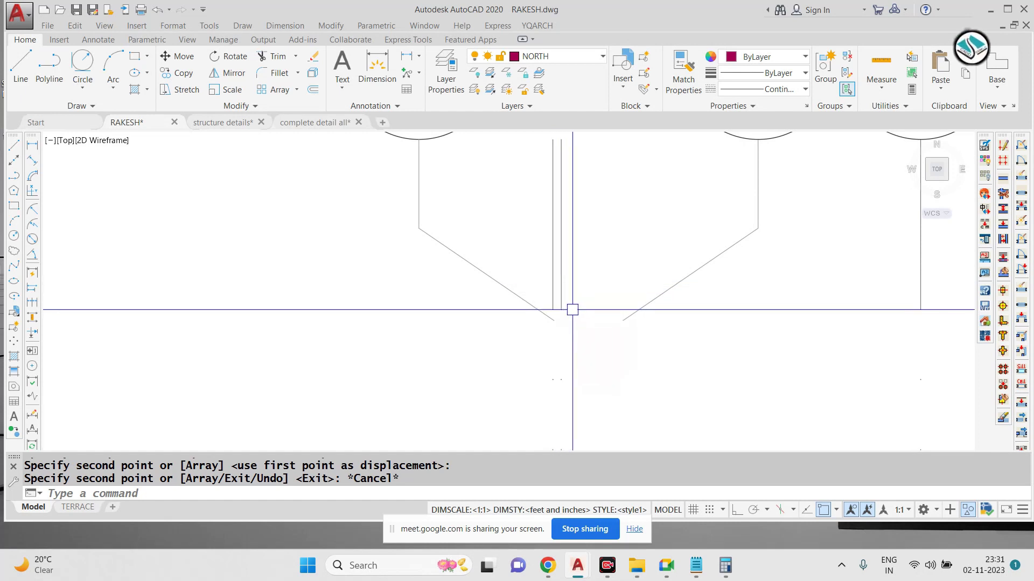
key(Escape)
text(tr)
key(Return)
key(Return)
scroll(593, 321, down, 3)
key(Escape)
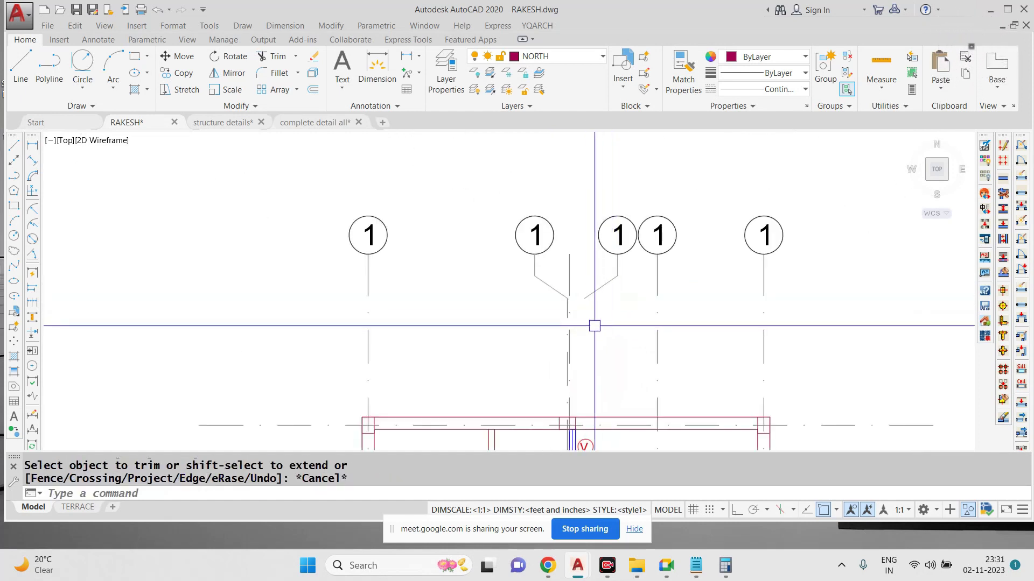
Step: Extend the third bubble's angled leader to the right one of the two closely spaced centre lines
scroll(585, 312, up, 2)
key(Escape)
key(Escape)
scroll(549, 269, up, 3)
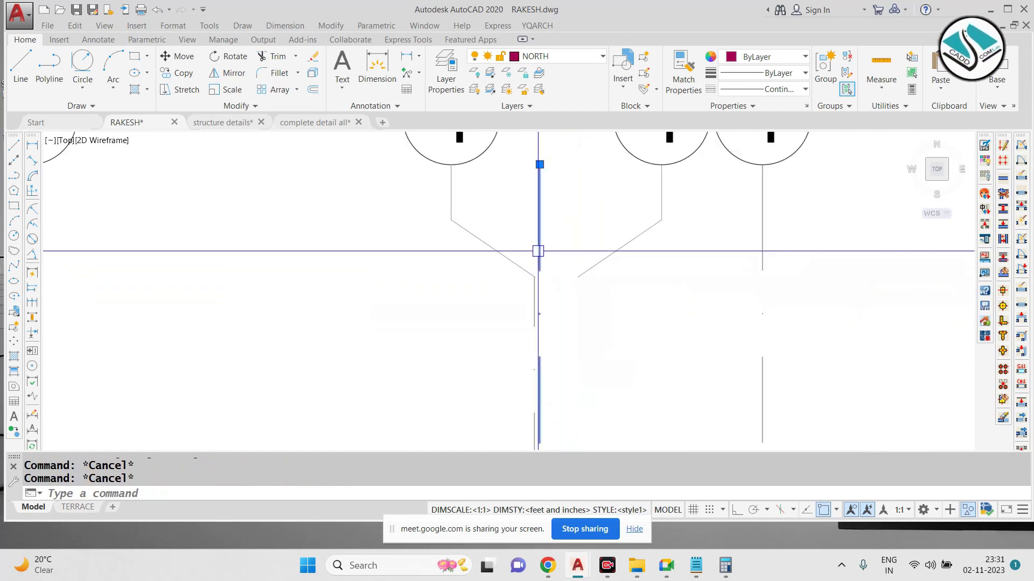
key(Escape)
text(EX)
key(Return)
click(570, 284)
key(Escape)
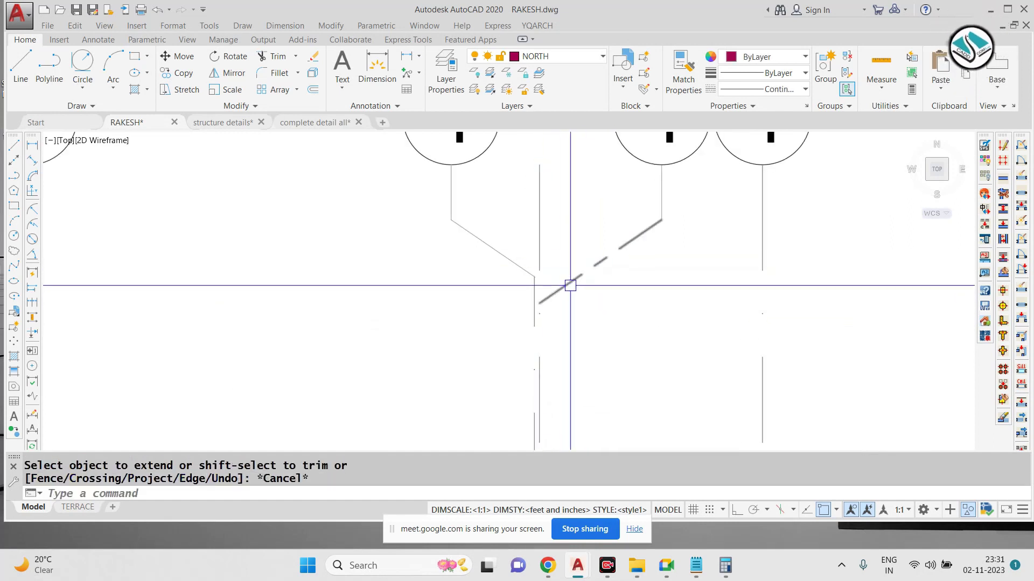
Step: Trim the right closely spaced centre line above the point where the extended leader meets it
text(TR)
key(Return)
scroll(509, 293, down, 4)
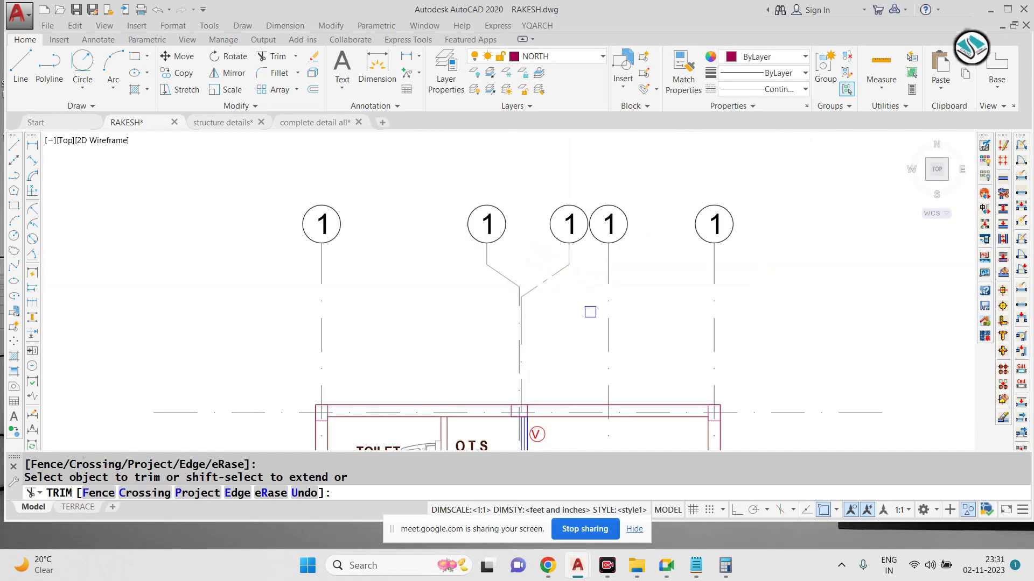
key(Escape)
middle_drag(714, 289, 675, 265)
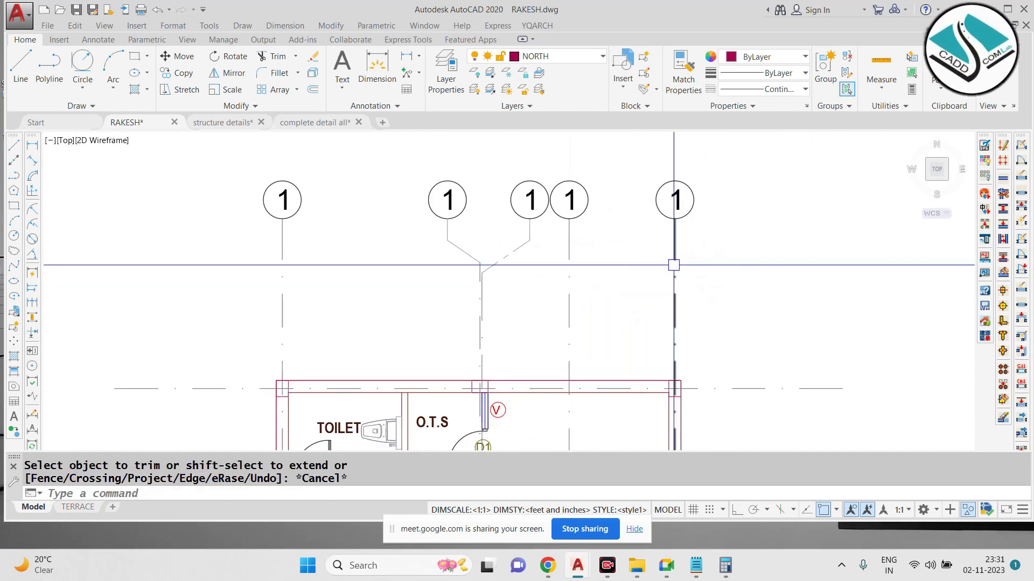
Step: Set the grid names of the second and third bubbles above the plan to 2 and 3
scroll(673, 265, down, 2)
scroll(534, 232, up, 4)
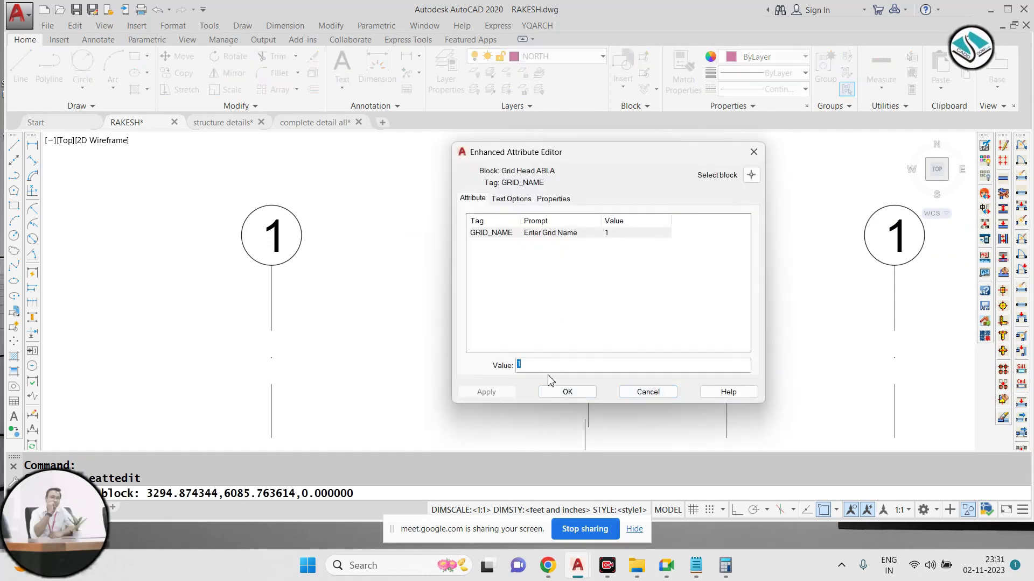
click(568, 392)
scroll(598, 231, up, 2)
key(Escape)
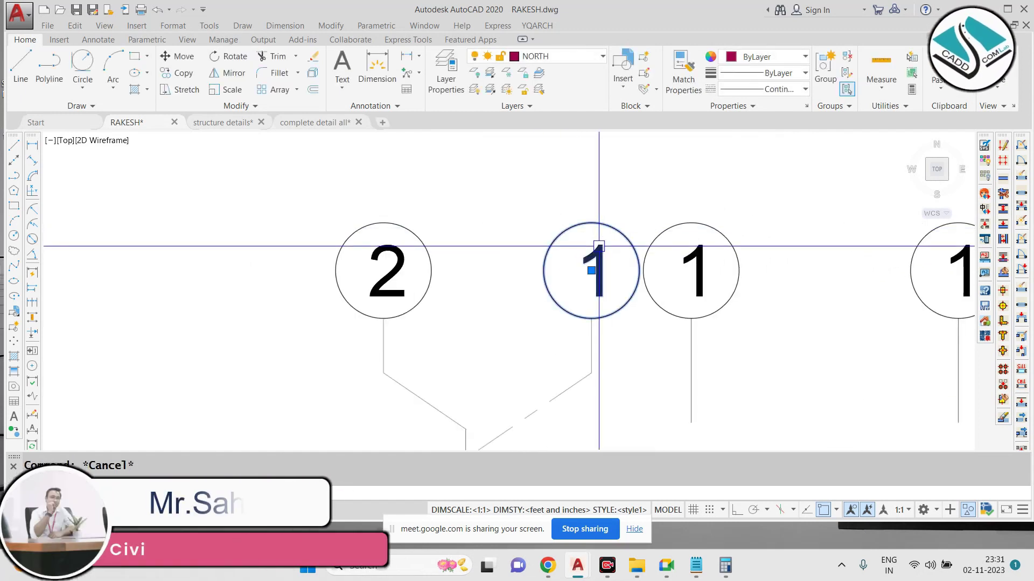
double_click(594, 270)
text(3)
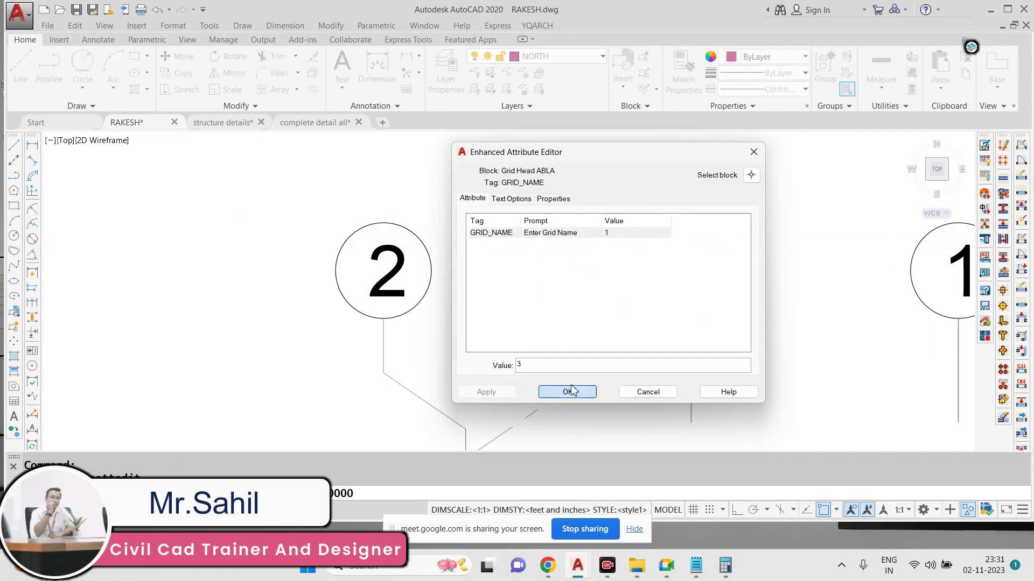
click(567, 391)
middle_drag(680, 251, 625, 278)
key(Escape)
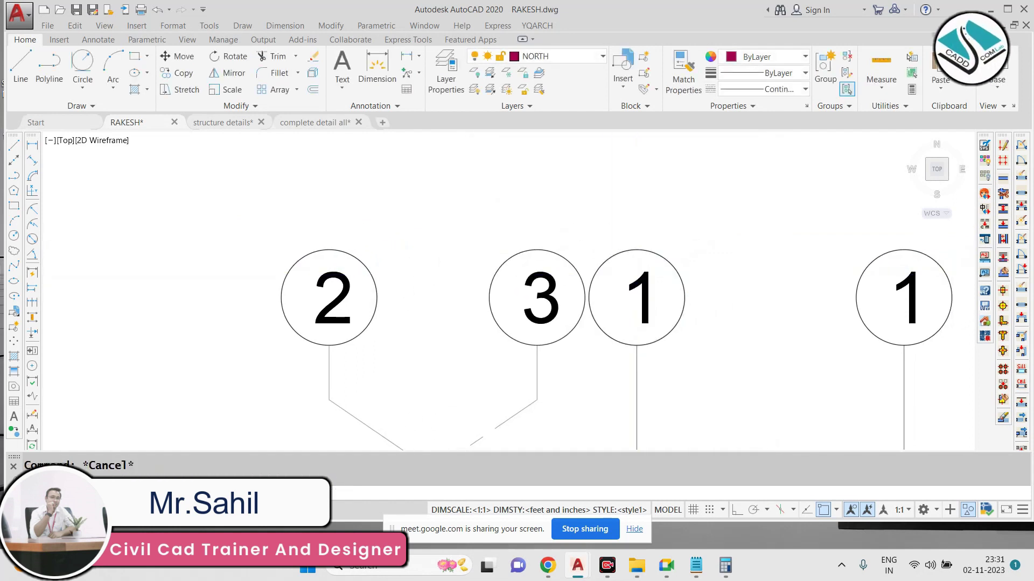
Step: Set the grid names of the last two bubbles above the plan to 4 and 5
double_click(639, 298)
text(4)
click(567, 392)
middle_drag(721, 263, 549, 278)
key(Escape)
double_click(706, 351)
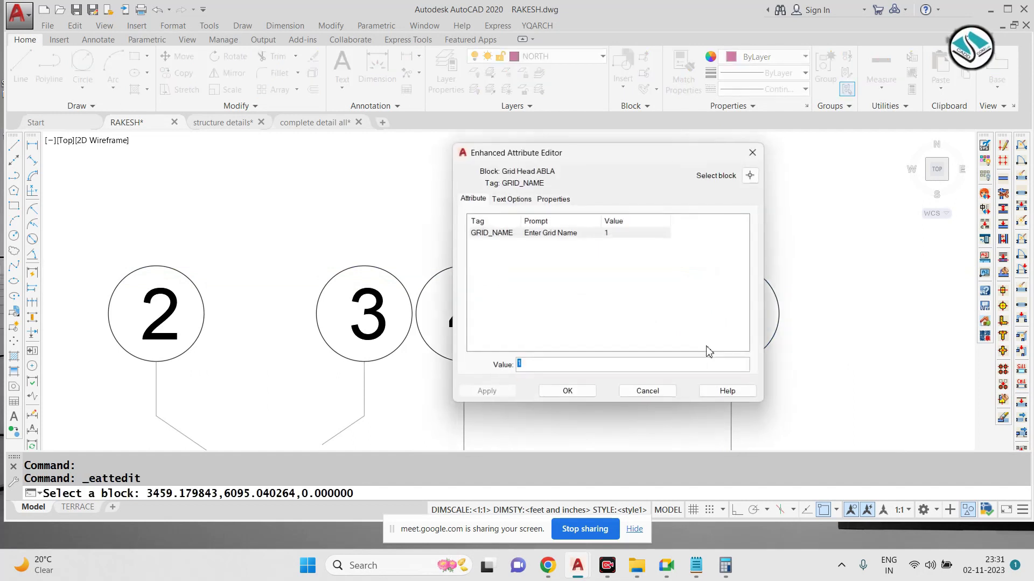
click(593, 395)
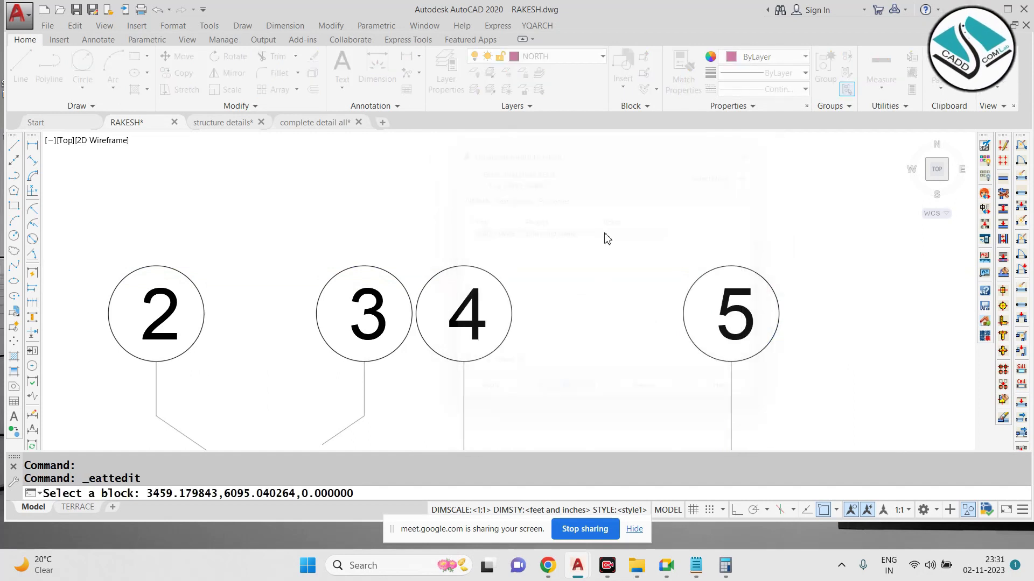
scroll(605, 234, down, 5)
key(Escape)
scroll(444, 235, up, 2)
click(445, 234)
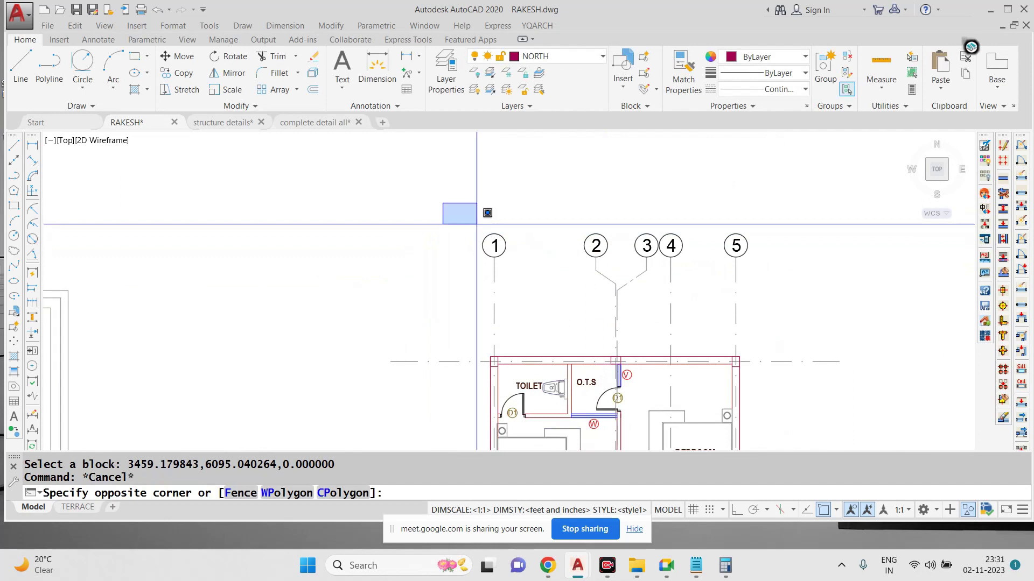
key(Escape)
Step: Copy the column of five side grid bubbles from the reference plan to the left end of the ground floor plan's uppermost horizontal centre line
scroll(487, 229, down, 6)
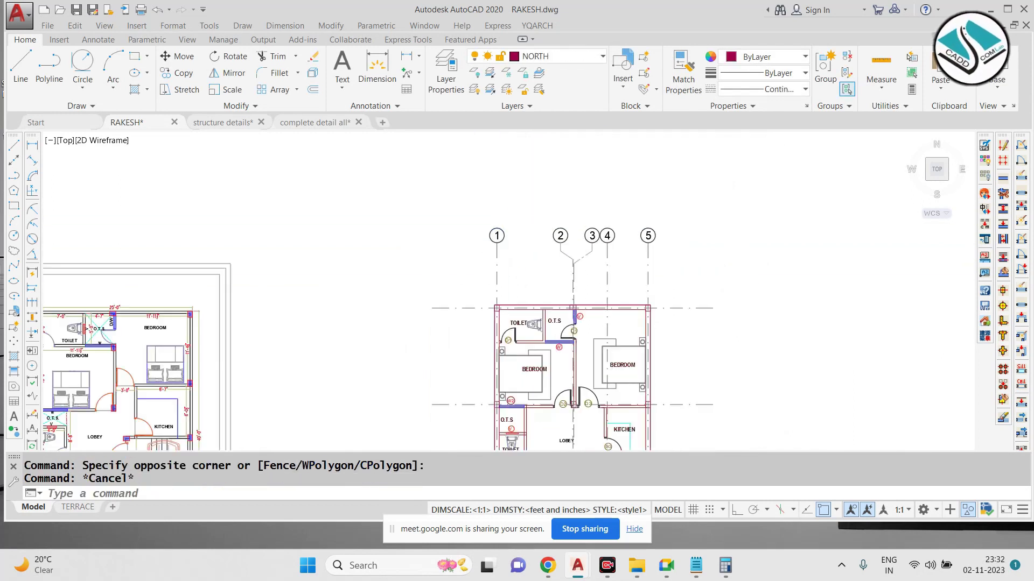
middle_drag(266, 434, 391, 316)
middle_drag(107, 426, 238, 260)
scroll(238, 260, up, 2)
click(254, 173)
click(313, 383)
key(Return)
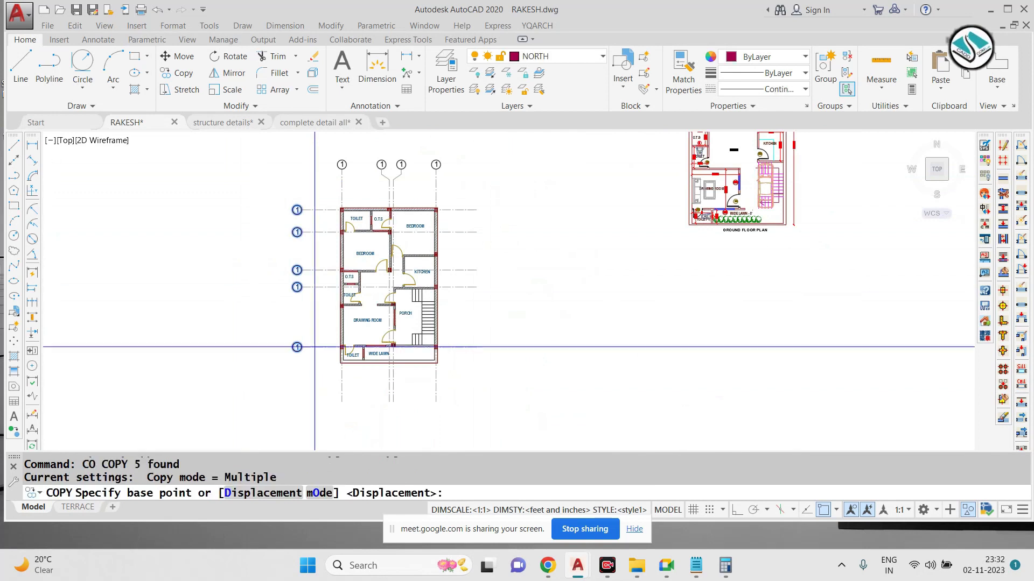
scroll(309, 201, up, 6)
click(277, 238)
scroll(264, 258, down, 6)
mouse_move(560, 215)
middle_down()
mouse_move(397, 329)
mouse_move(460, 289)
mouse_move(424, 328)
middle_up()
scroll(474, 264, down, 2)
scroll(556, 199, up, 2)
scroll(557, 199, up, 3)
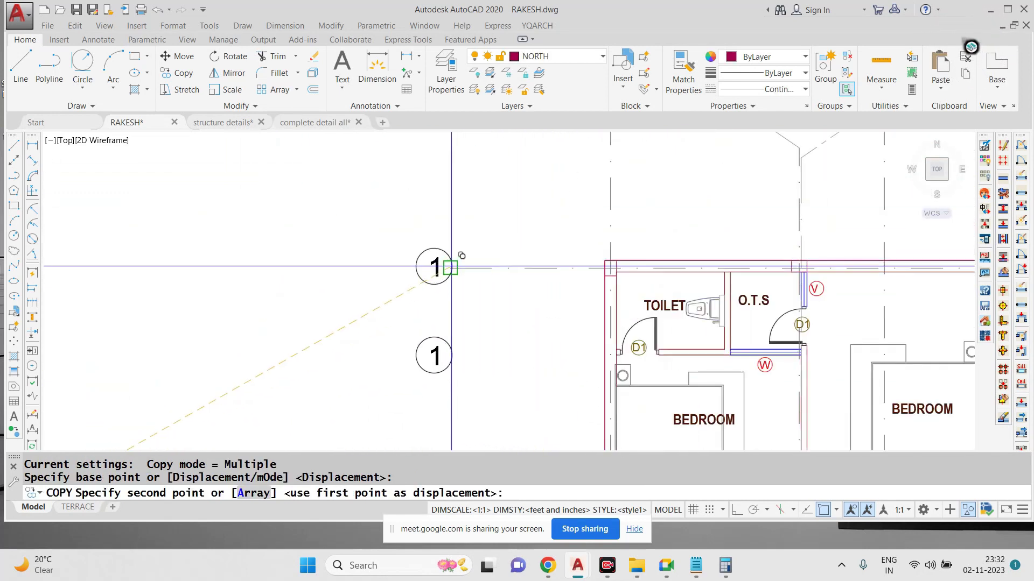
click(449, 268)
scroll(453, 205, down, 3)
key(Escape)
Step: Erase the second side grid bubble, which has no matching horizontal centre line
scroll(448, 231, up, 3)
click(492, 226)
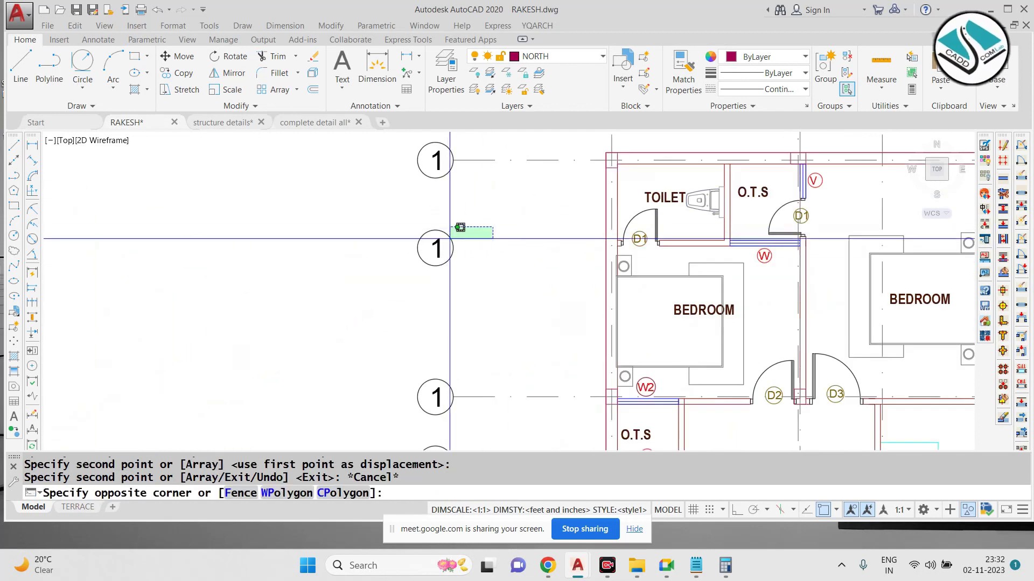
click(443, 240)
key(e)
key(Return)
Step: Move the side grid bubble beside the O.T.S down to the horizontal centre line below the lobby
scroll(475, 215, down, 2)
middle_drag(474, 291, 471, 241)
scroll(470, 243, up, 3)
click(455, 228)
click(396, 245)
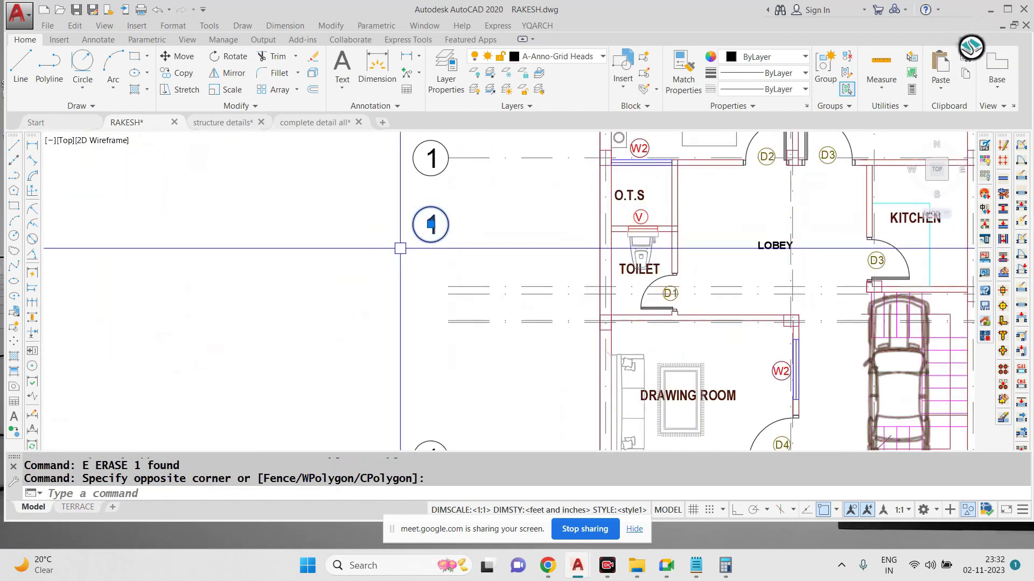
text(m)
key(Return)
scroll(435, 260, up, 3)
click(465, 171)
click(465, 328)
scroll(447, 231, down, 4)
Step: Move the lowest side grid bubble down to the upper of the two closely spaced centre lines below the drawing room
scroll(445, 225, down, 2)
scroll(440, 332, up, 8)
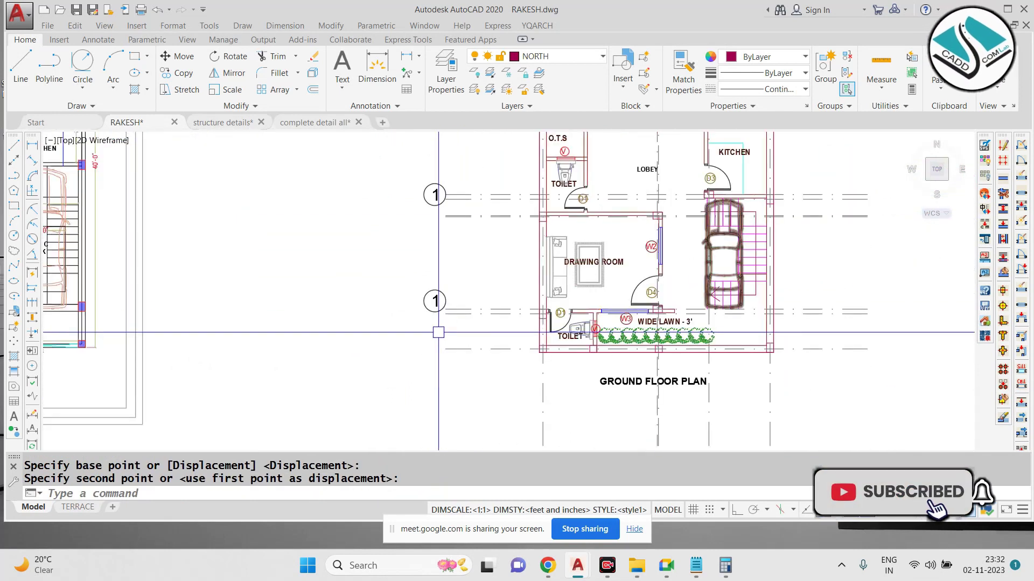
click(480, 181)
click(385, 220)
text(m)
key(Return)
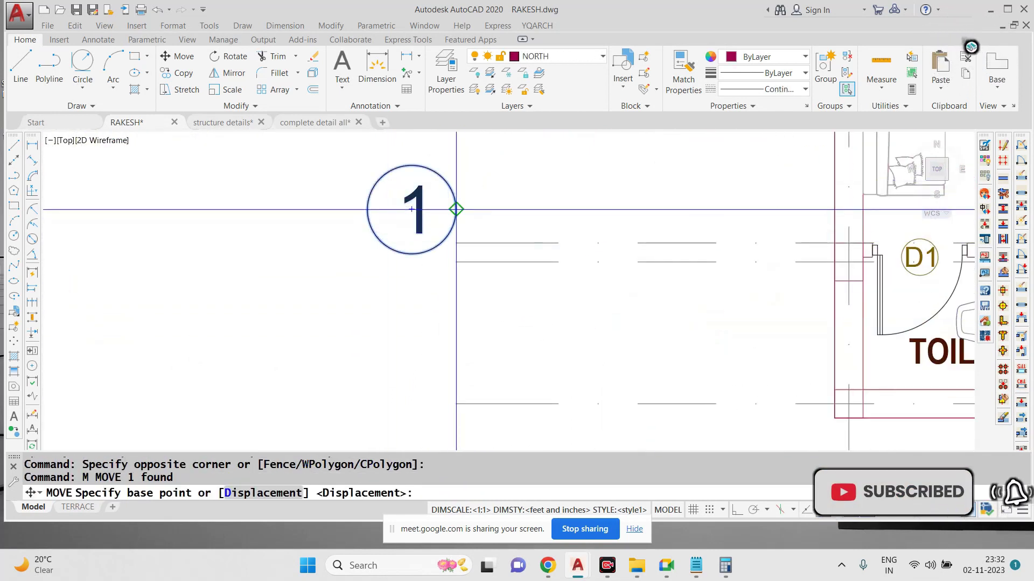
click(455, 210)
click(455, 243)
key(Escape)
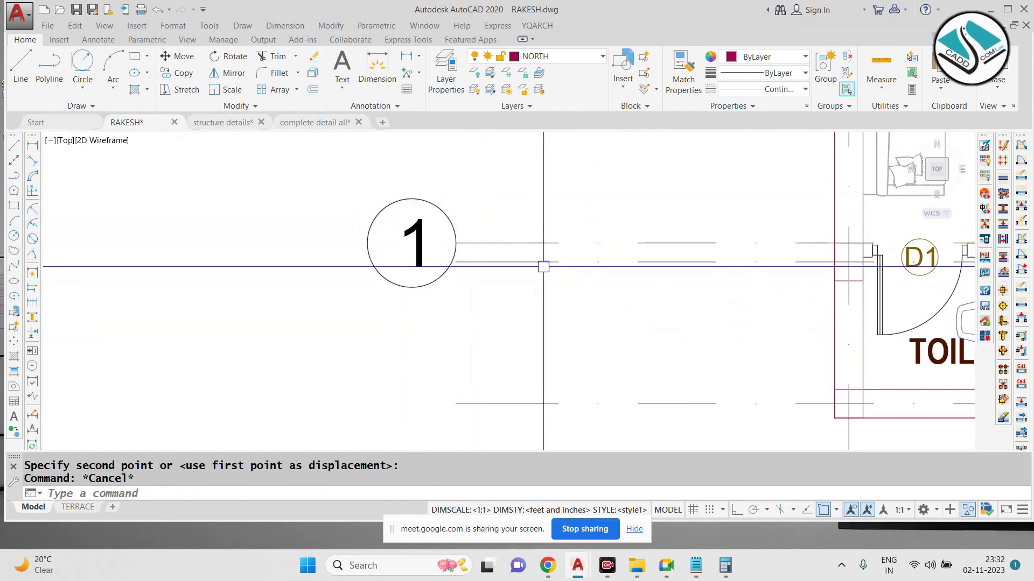
Step: Draw two diagonal leader lines diverging outward from the closely spaced centre lines, one sloping up and one sloping down
text(l)
key(Return)
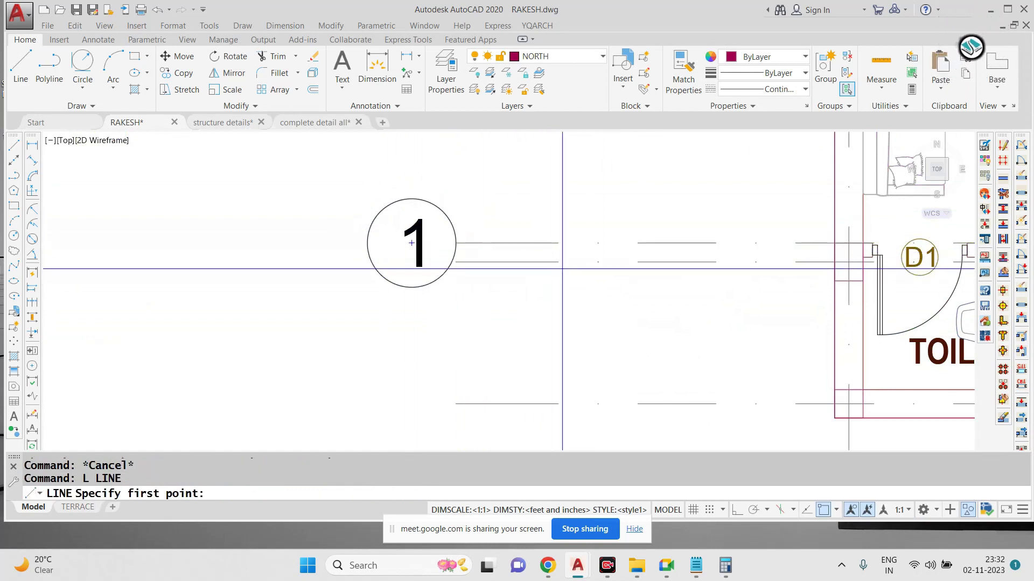
click(570, 262)
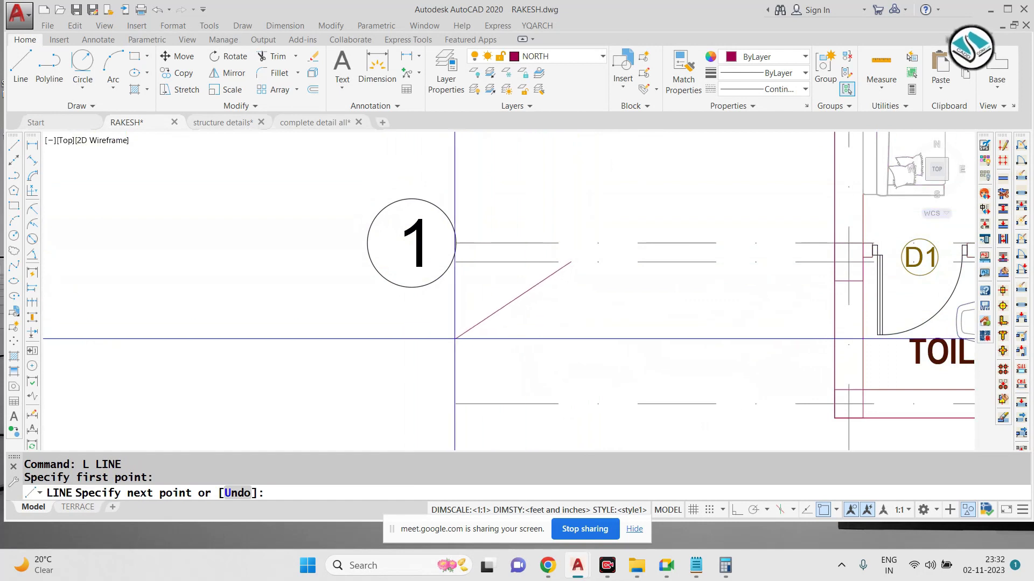
click(454, 339)
key(Escape)
key(Return)
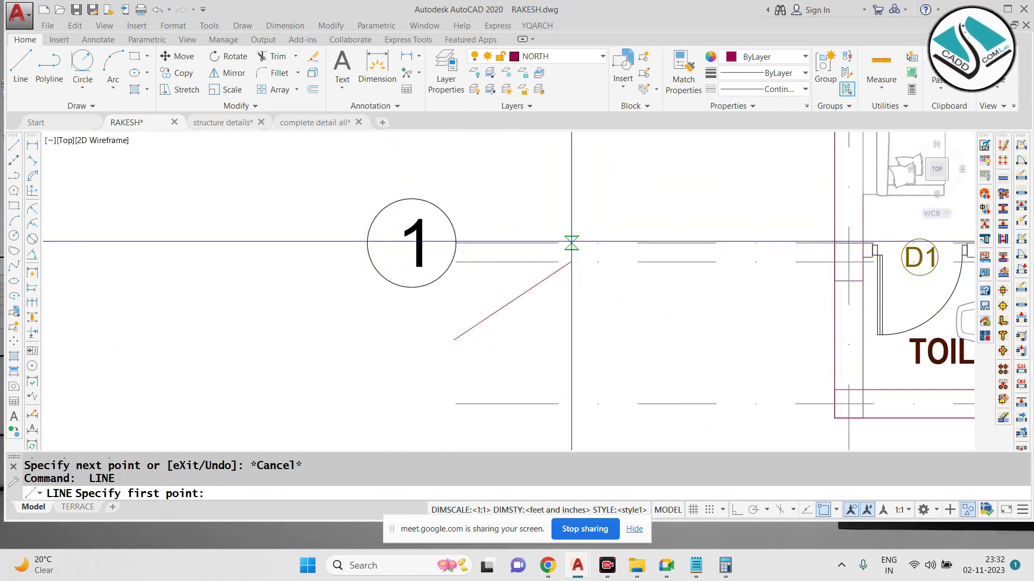
click(572, 242)
click(447, 160)
key(Escape)
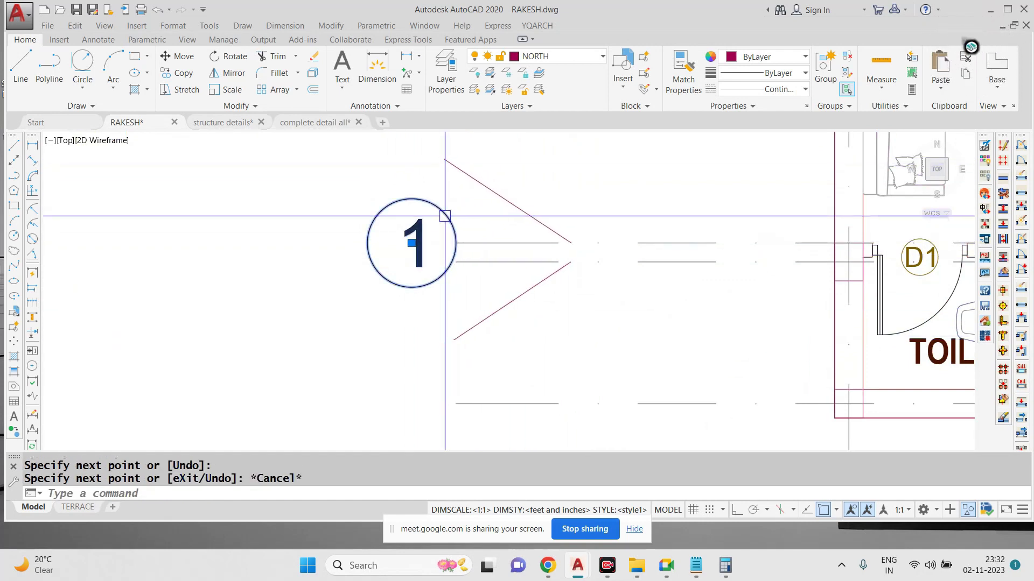
Step: Move the grid bubble to the upper leader's outer end and copy it to the lower leader's outer end
key(Return)
click(456, 243)
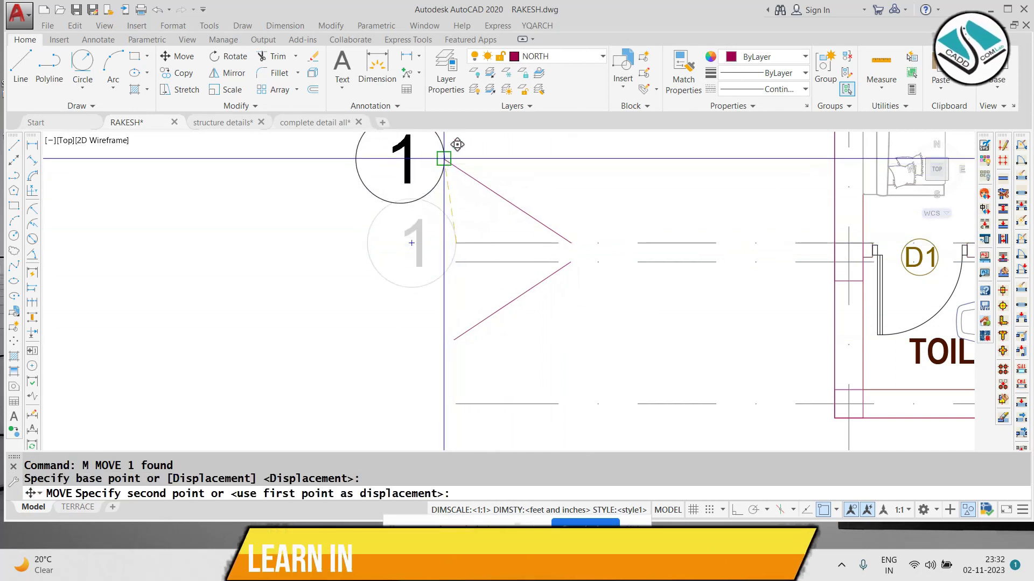
click(447, 159)
text(CO)
key(Return)
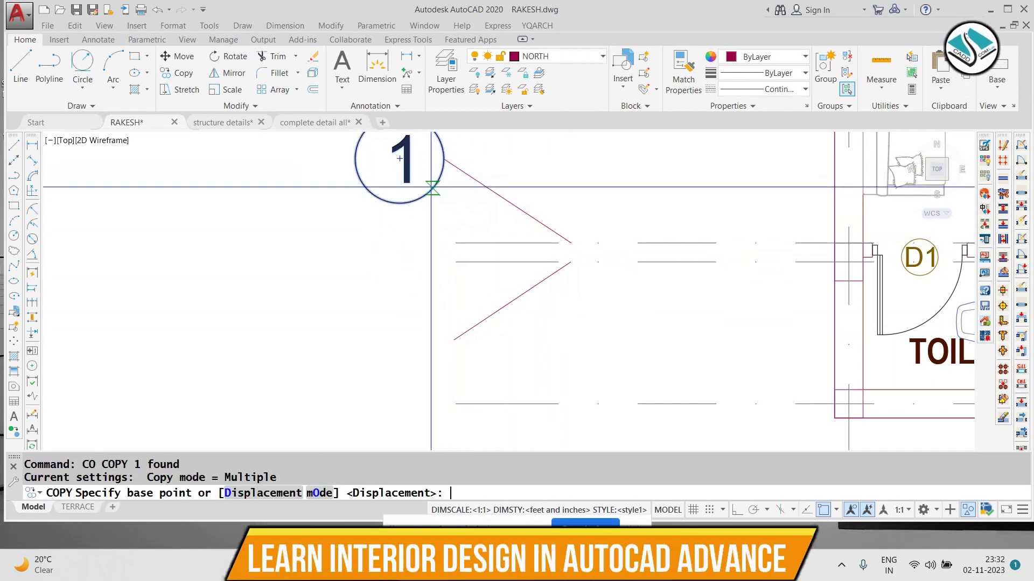
click(444, 159)
click(454, 340)
key(Return)
Step: Trim the outer ends of the two closely spaced centre lines back to the diagonal leaders
text(TR)
key(Return)
key(Return)
click(499, 226)
click(469, 270)
scroll(453, 243, down, 4)
key(Escape)
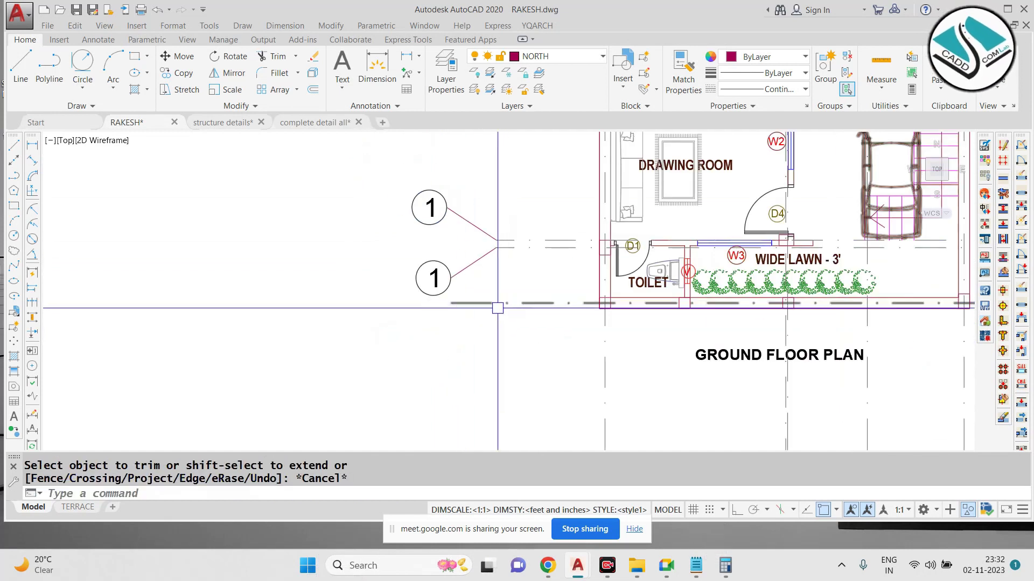
Step: Copy the lower diagonal leader with its grid bubble onto the plan's lowest horizontal centre line
scroll(455, 307, up, 2)
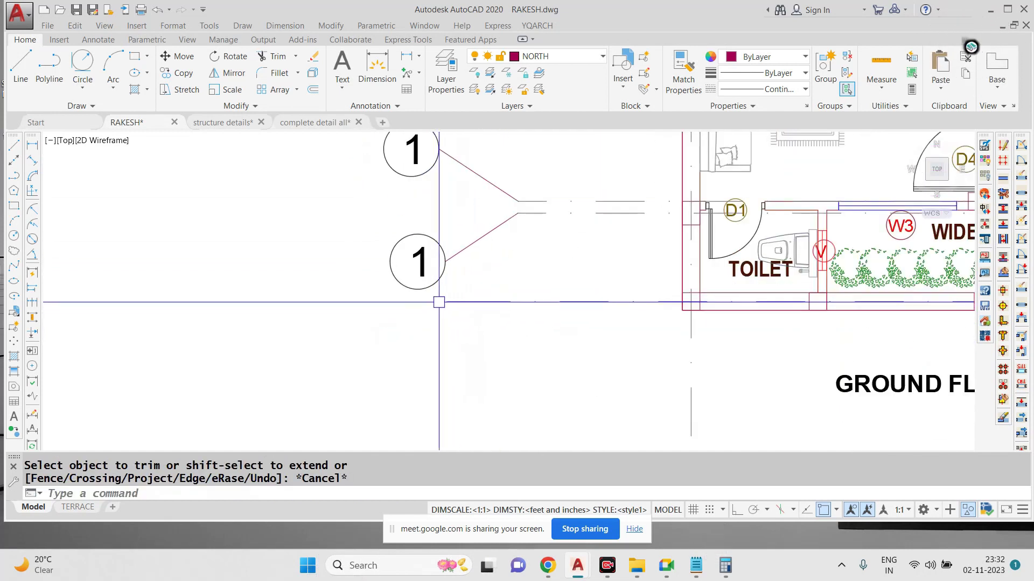
text(L)
key(Return)
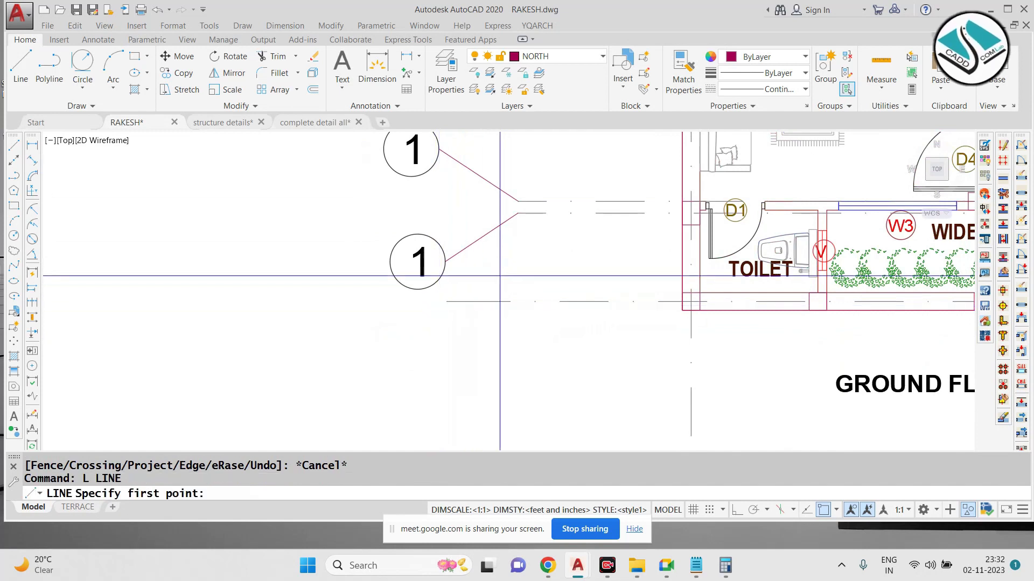
key(Escape)
click(481, 237)
click(395, 257)
text(C)
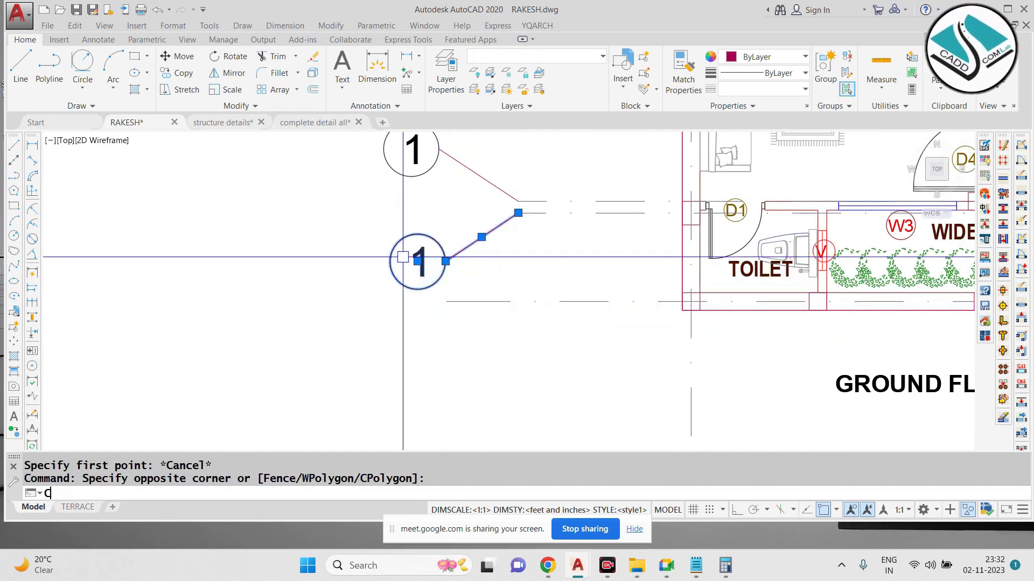
text(O)
key(Return)
click(518, 213)
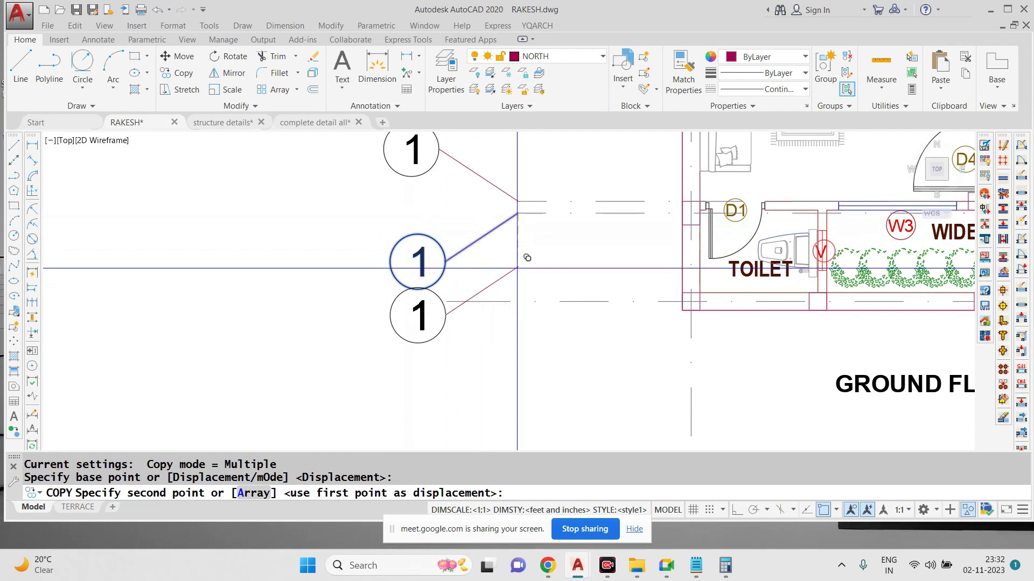
click(518, 301)
key(Escape)
key(Escape)
Step: Trim the lowest centre line's outer end back to its diagonal leader
text(T)
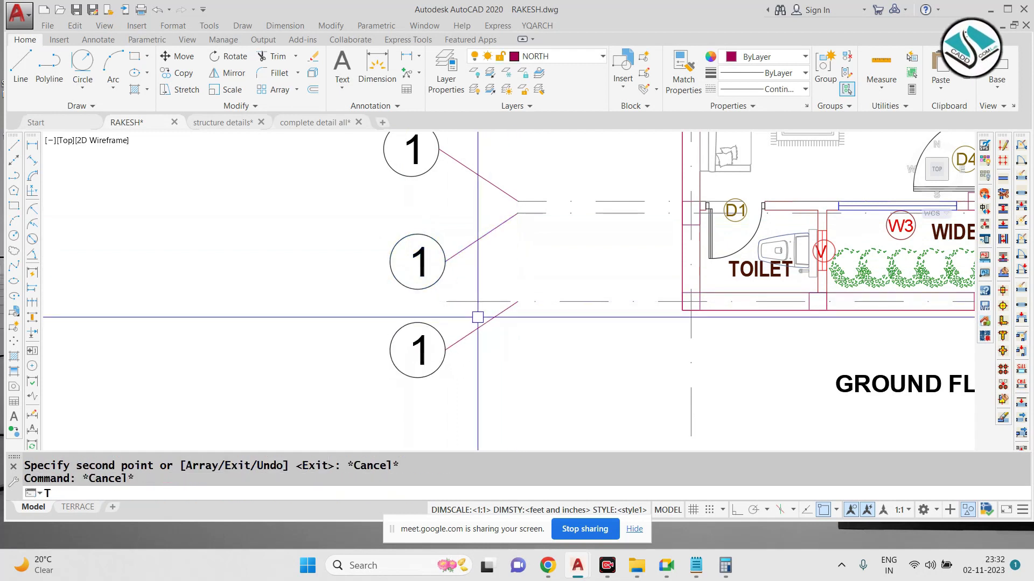
text(R)
key(Return)
key(Escape)
Step: Match the properties of the dash-dot centre line onto the three diagonal bubble leaders
key(Return)
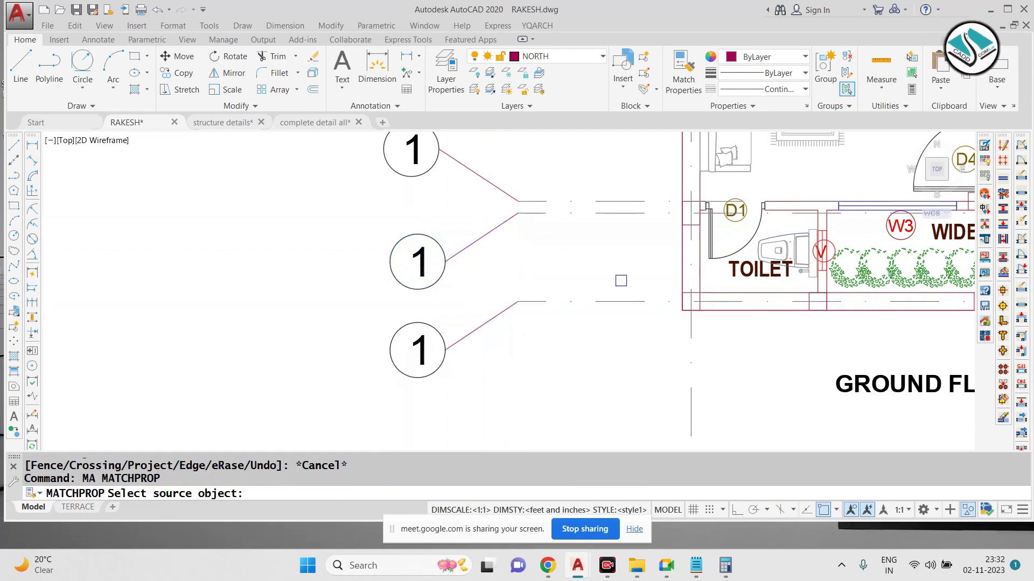
click(611, 302)
click(477, 331)
click(509, 153)
click(469, 349)
scroll(469, 344, down, 5)
key(Escape)
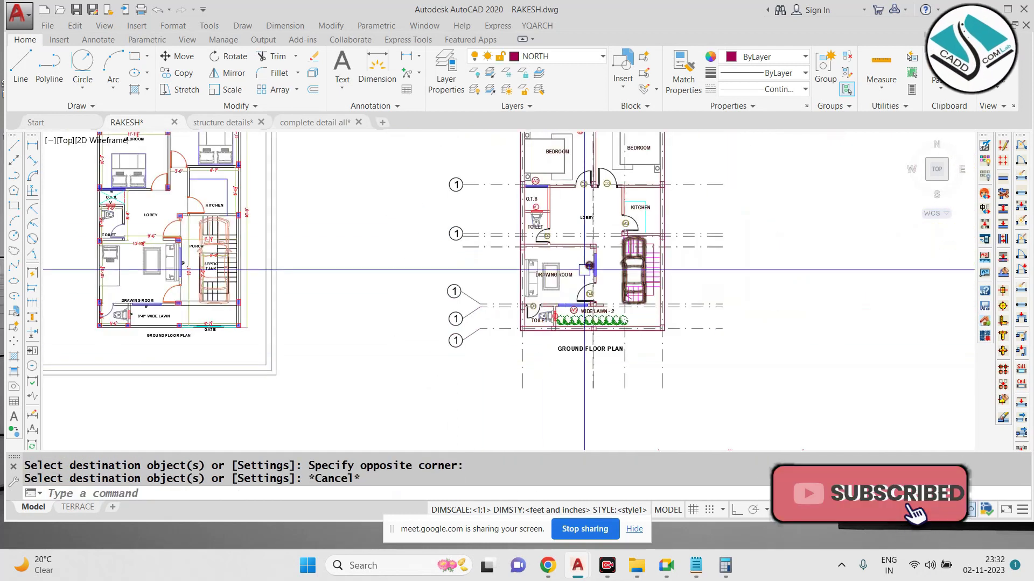
Step: Set the grid names of the two uppermost side bubbles to A and B
scroll(457, 236, up, 6)
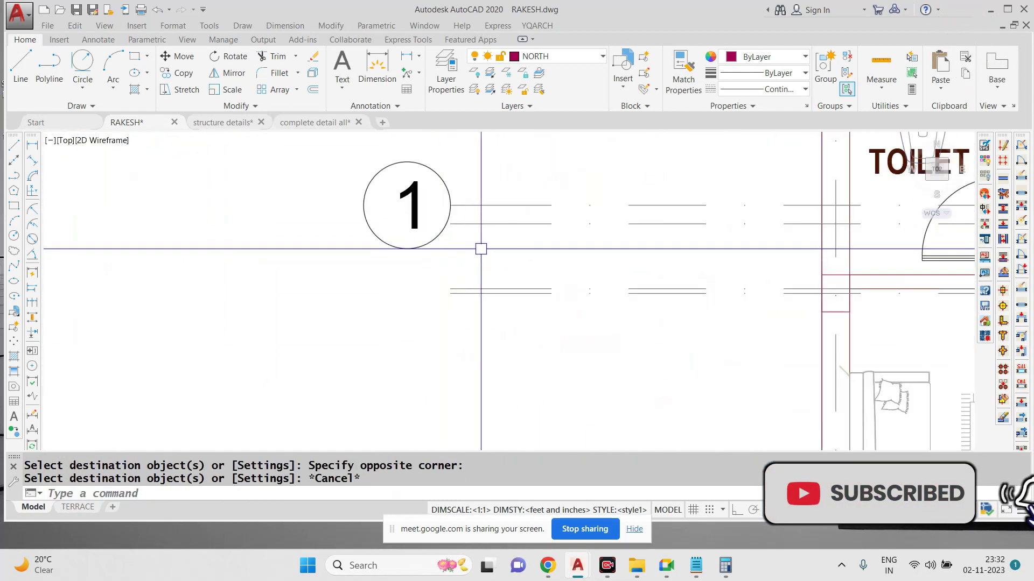
scroll(480, 251, down, 4)
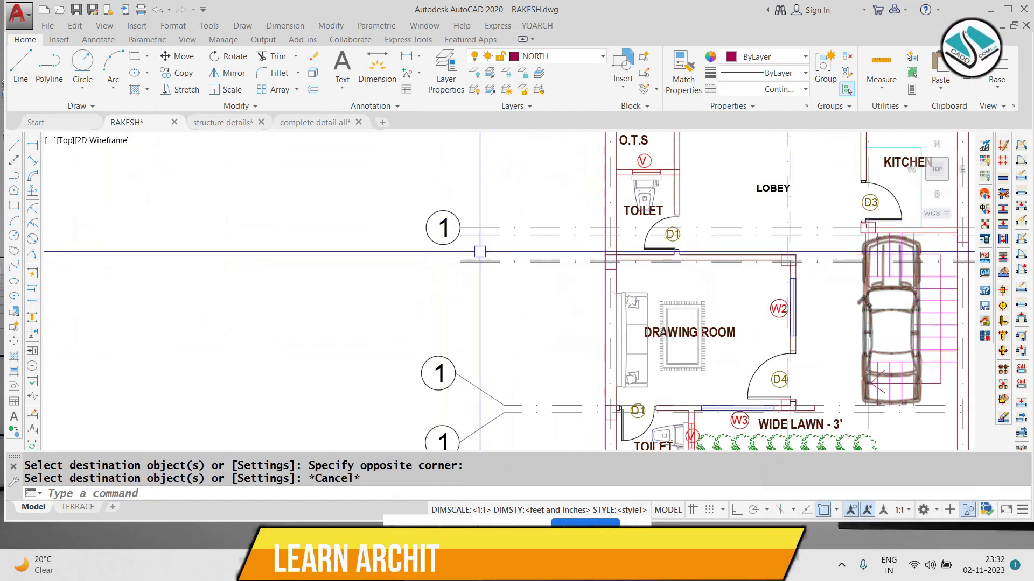
scroll(474, 251, down, 4)
mouse_move(648, 244)
middle_down()
mouse_move(600, 322)
mouse_move(645, 379)
middle_up()
scroll(409, 250, up, 6)
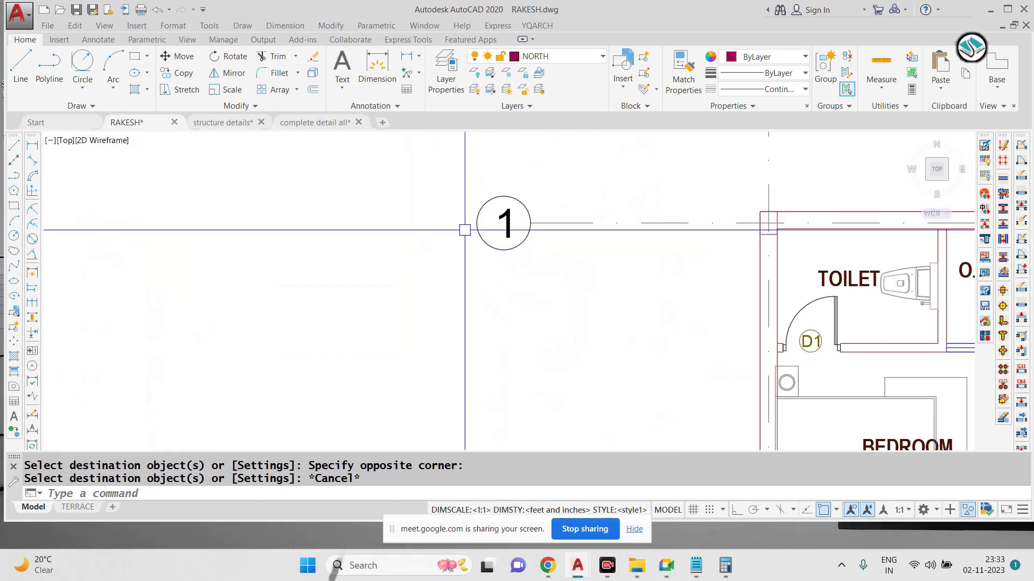
double_click(505, 217)
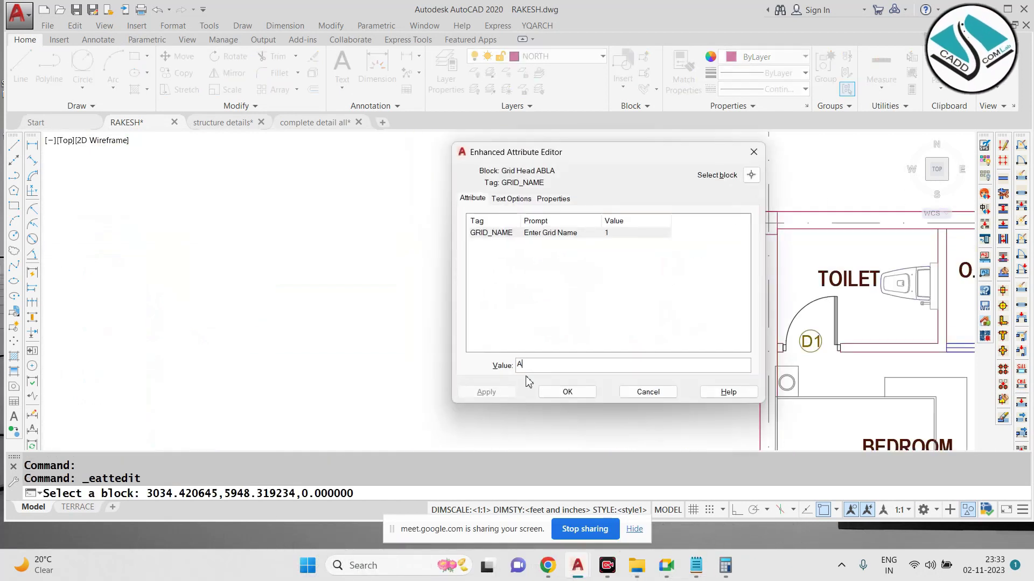
click(568, 391)
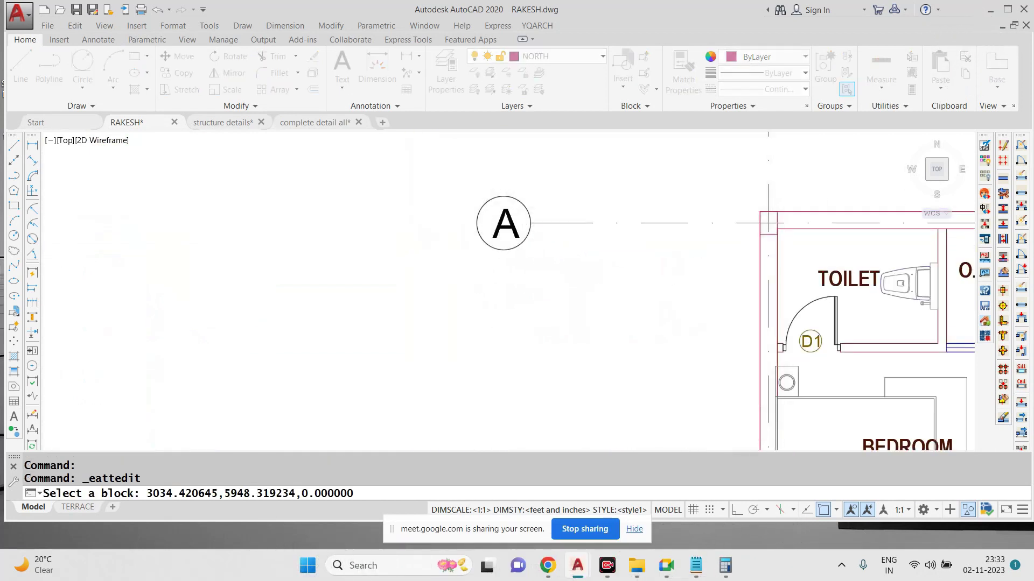
scroll(458, 243, down, 3)
scroll(459, 341, up, 5)
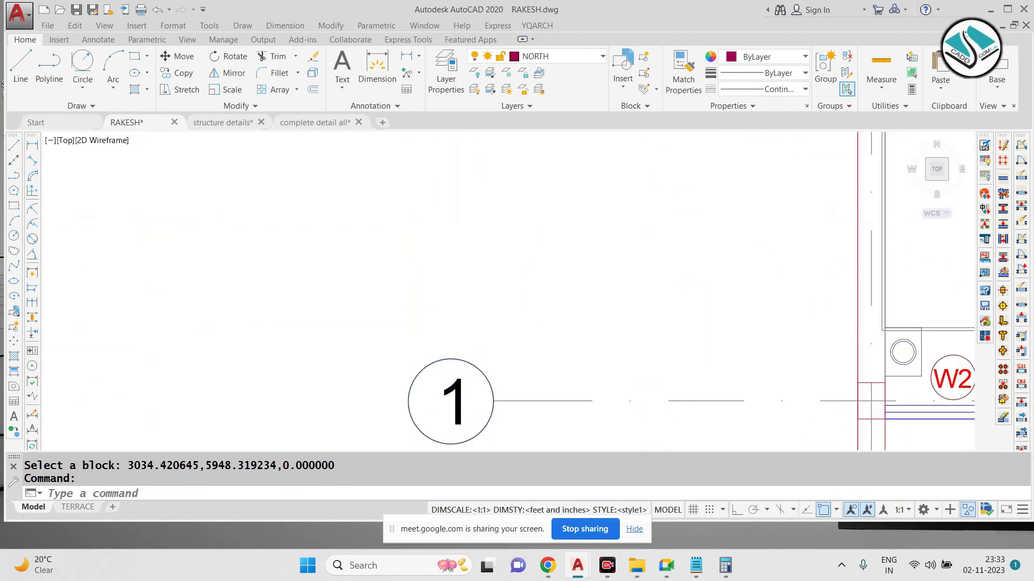
double_click(458, 377)
text(B)
click(566, 392)
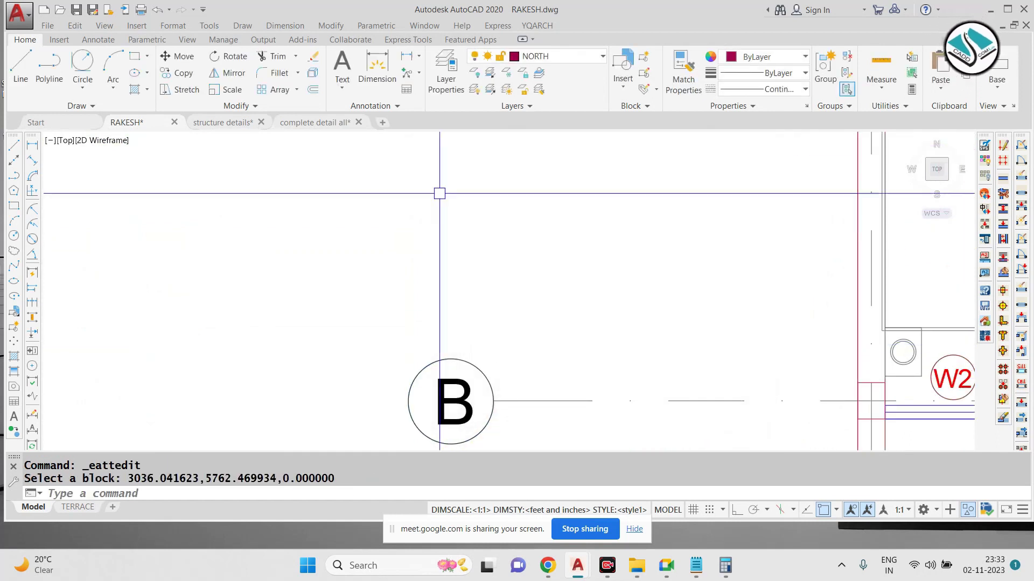
Step: Set the grid names of the third and fourth side bubbles to C and D
scroll(439, 192, down, 4)
scroll(406, 175, up, 6)
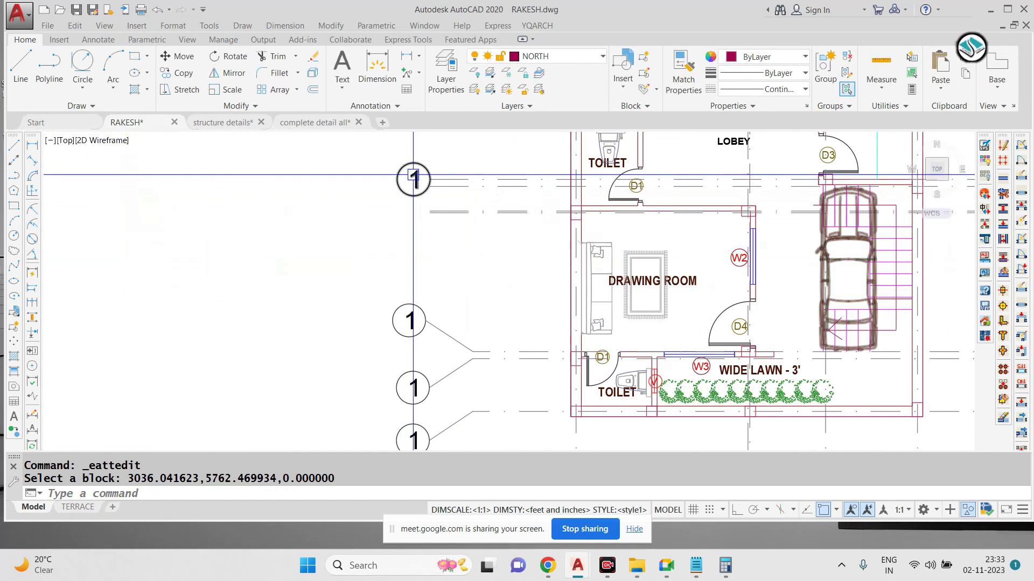
double_click(414, 180)
text(C)
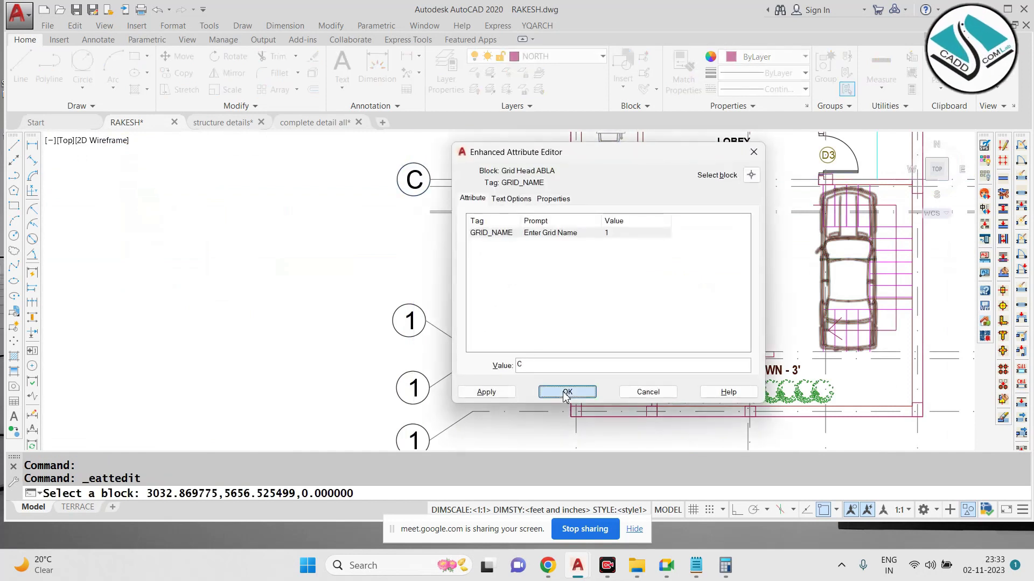
click(566, 392)
click(411, 303)
double_click(414, 323)
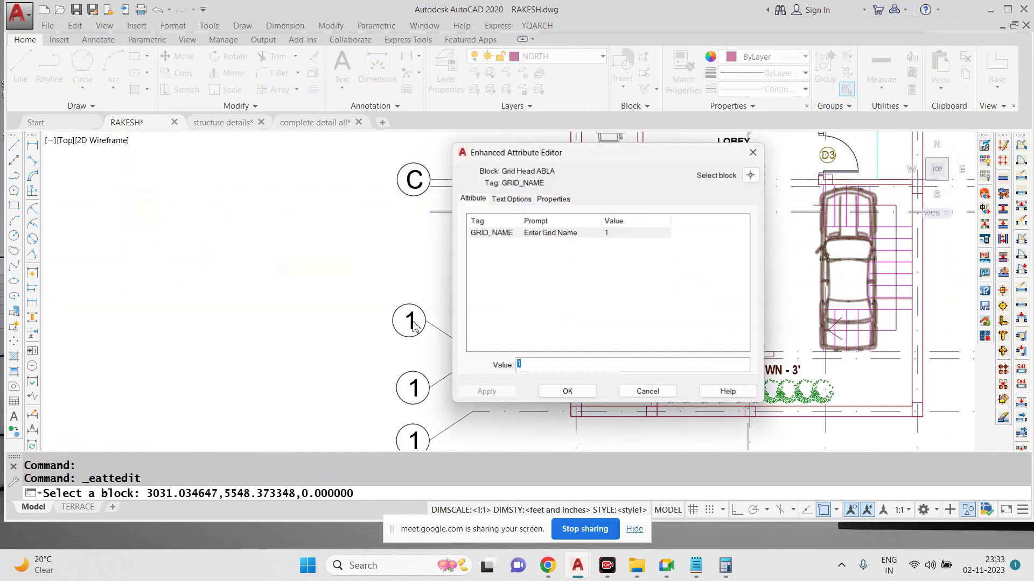
text(D)
click(568, 392)
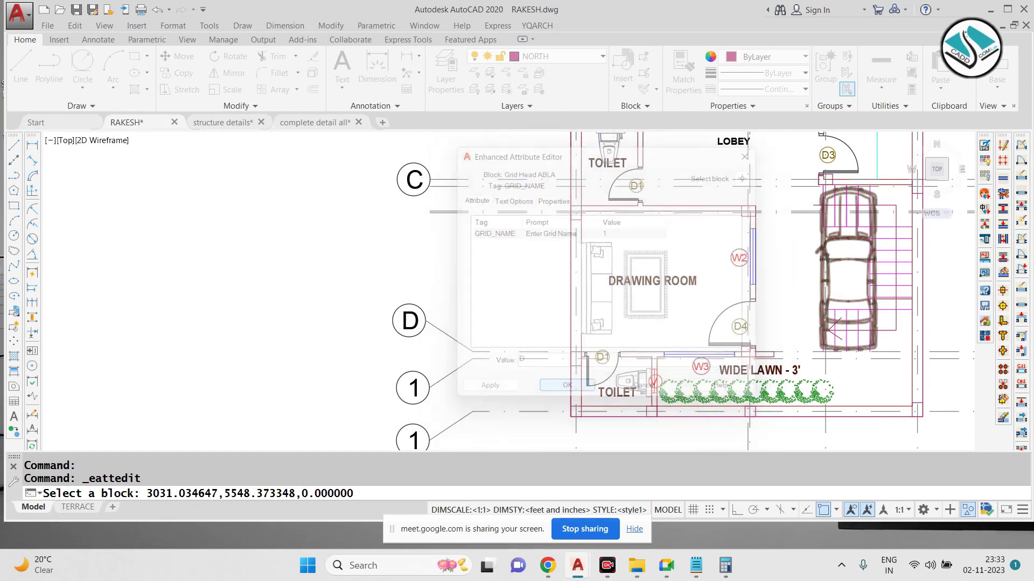
Step: Set the grid names of the last two side bubbles to E and F
scroll(468, 339, down, 2)
scroll(360, 291, up, 5)
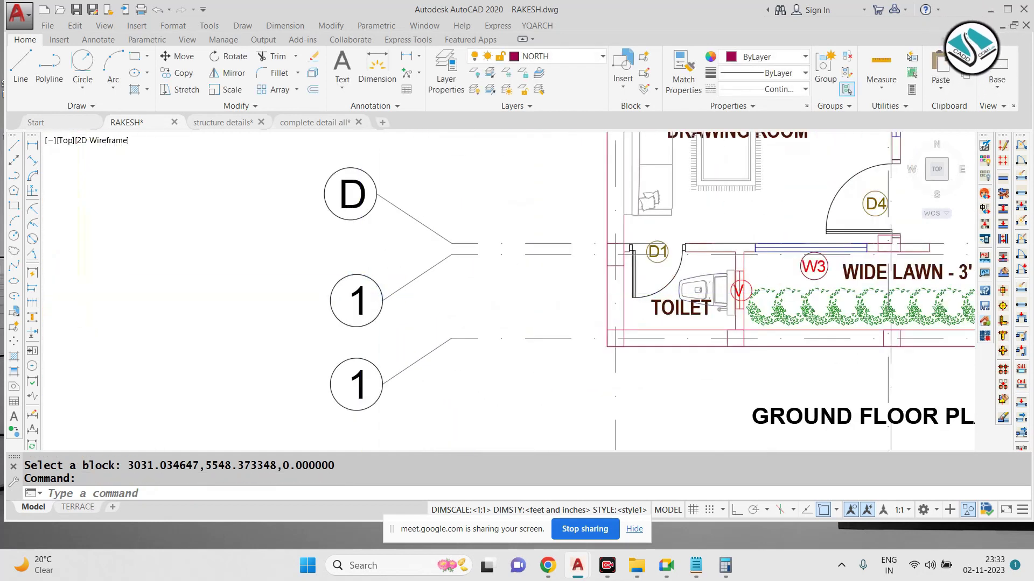
double_click(439, 312)
click(567, 392)
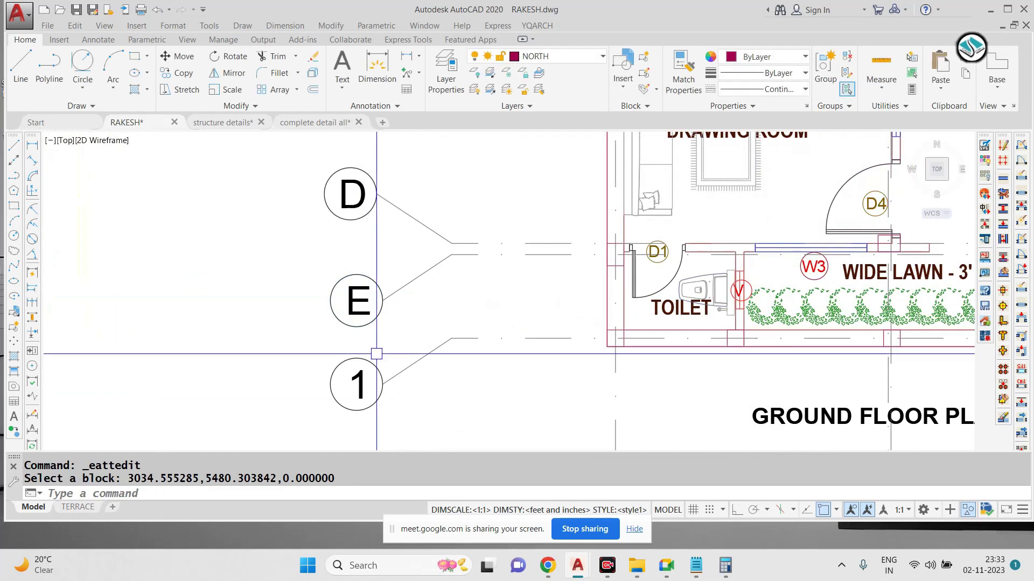
double_click(373, 362)
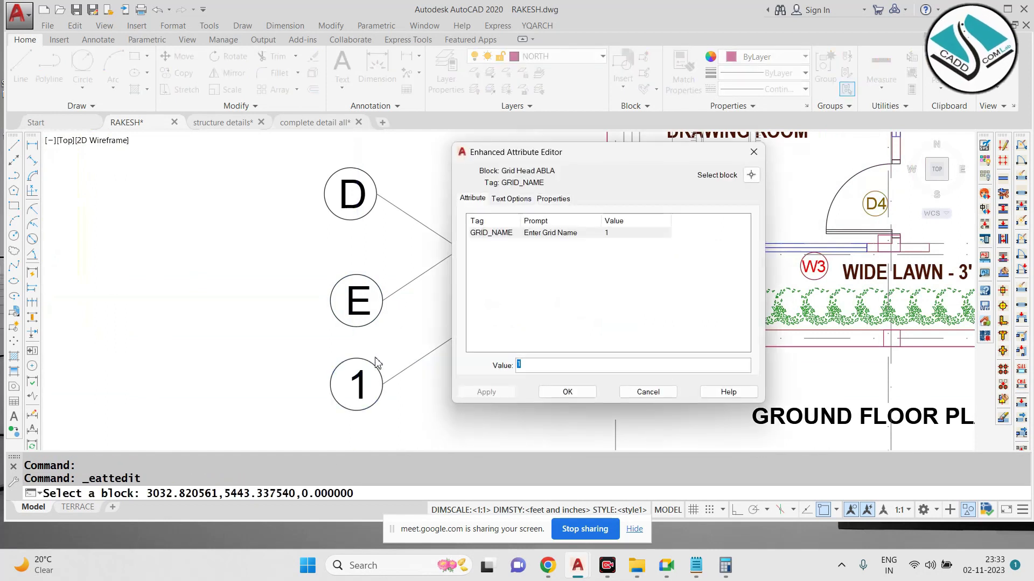
click(549, 386)
scroll(474, 248, down, 6)
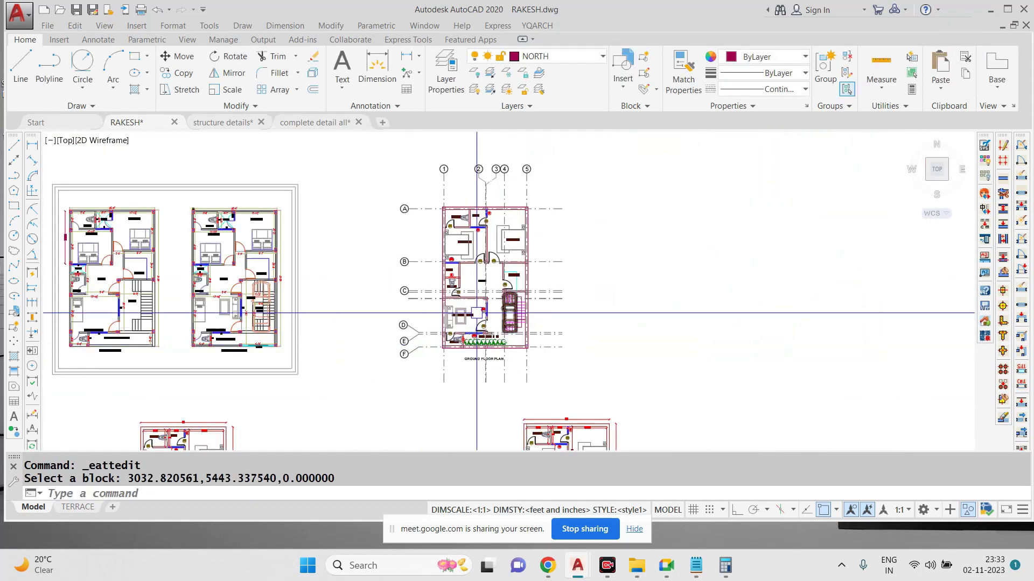
Step: Check the linetype scale of all the grid centre lines in their object properties
scroll(479, 239, up, 4)
click(645, 182)
click(314, 172)
scroll(487, 168, down, 4)
click(683, 168)
click(546, 352)
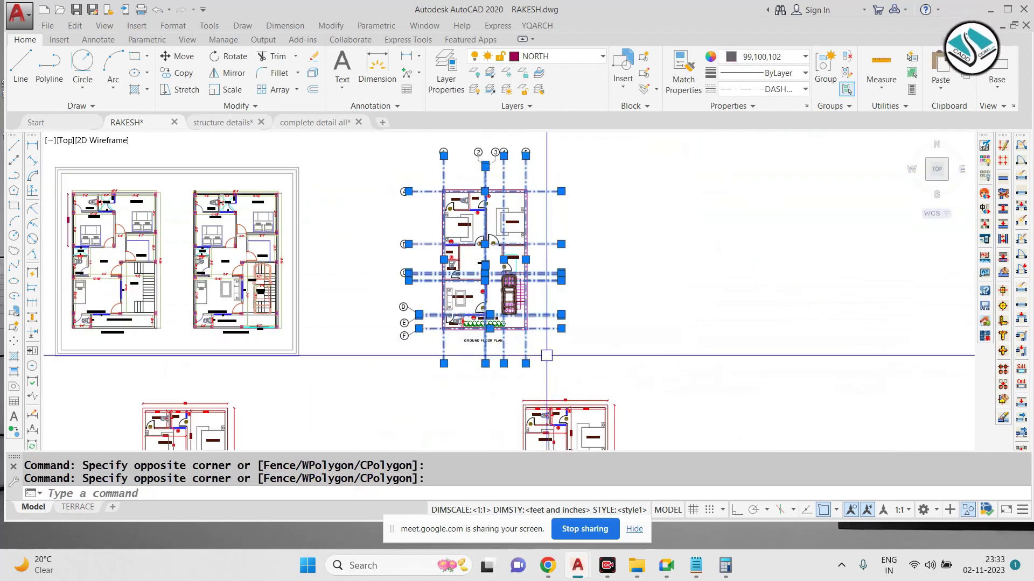
scroll(508, 246, up, 2)
text(C)
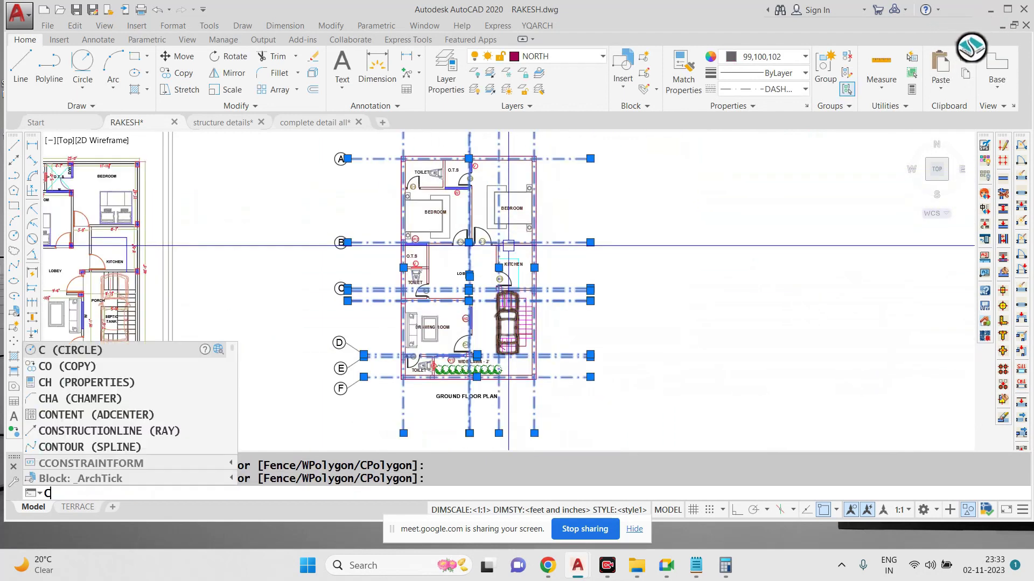
text(H)
key(Return)
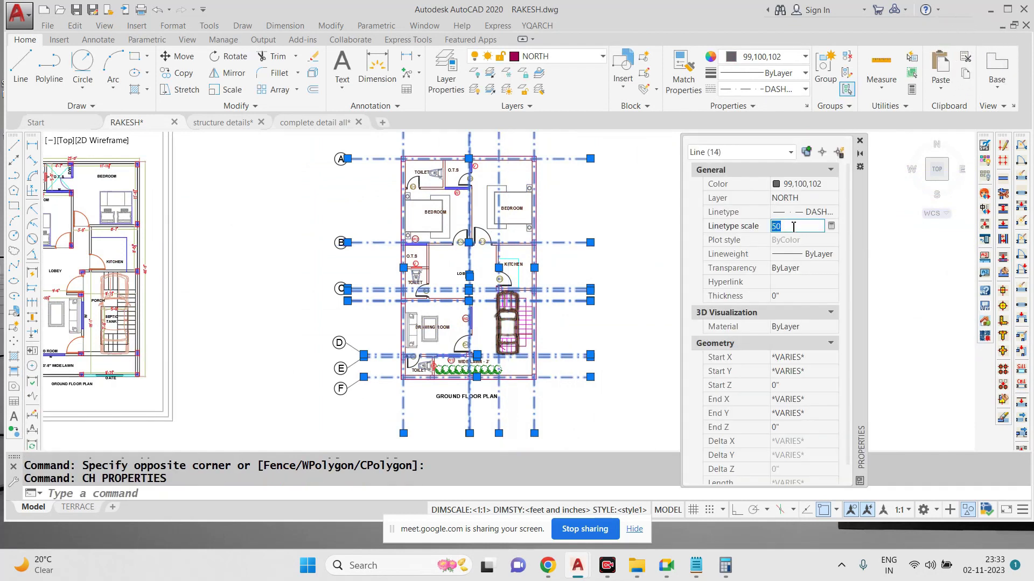
click(860, 141)
key(Escape)
middle_drag(553, 191, 536, 231)
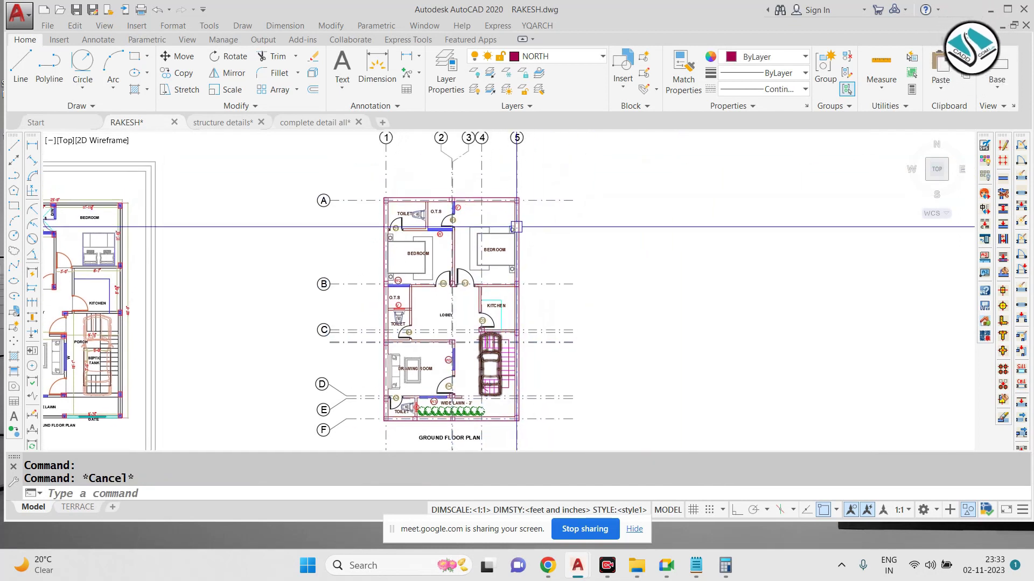
Step: Move the gridded ground floor plan up and to the right, farther from the neighbouring plans
scroll(516, 226, down, 2)
click(562, 155)
click(366, 391)
middle_drag(428, 316, 412, 351)
text(m)
key(space)
click(469, 354)
click(508, 267)
key(Escape)
scroll(522, 252, up, 4)
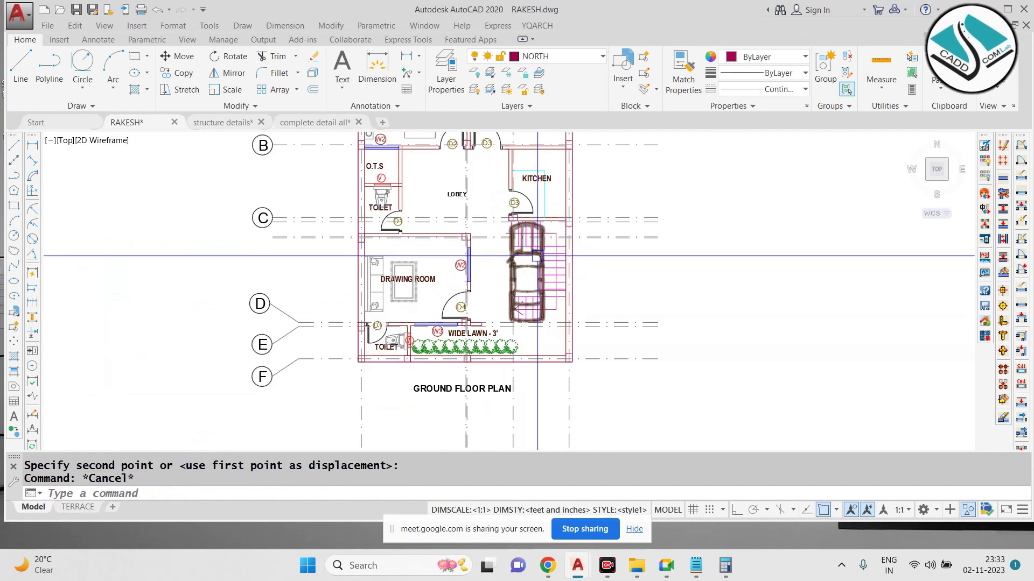
Step: Erase the stray vertical line hanging below the right-hand plan of the row beneath the ground floor plan
scroll(592, 215, down, 6)
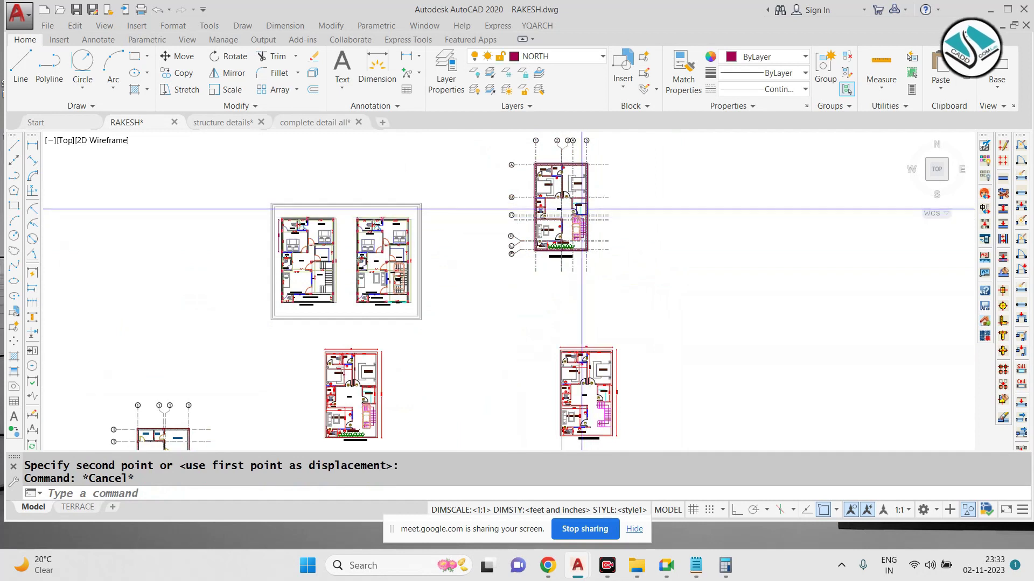
scroll(562, 241, down, 2)
scroll(572, 232, up, 4)
scroll(572, 234, down, 2)
middle_drag(420, 319, 439, 256)
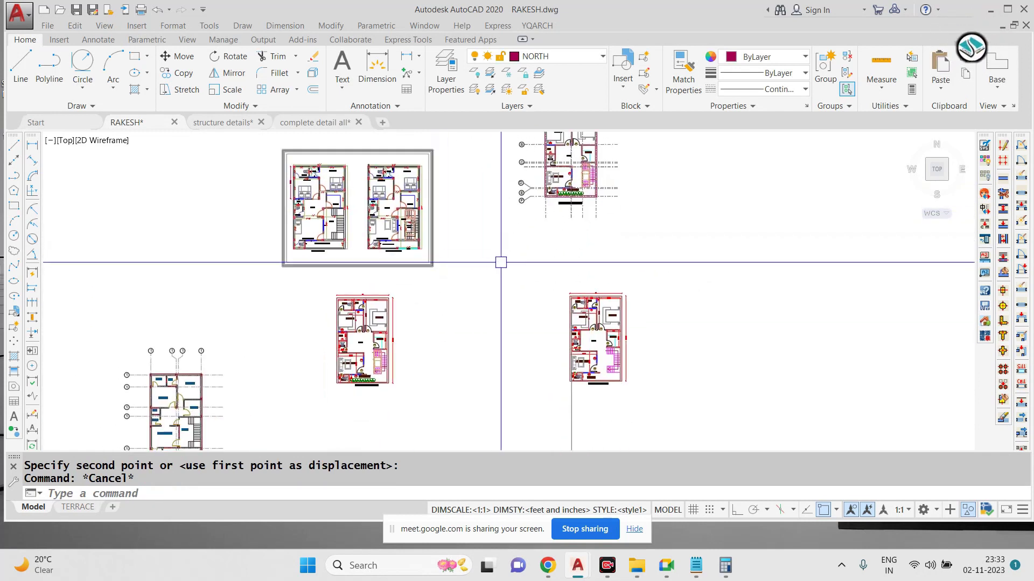
middle_drag(575, 222, 512, 276)
mouse_move(564, 312)
middle_down()
mouse_move(544, 301)
mouse_move(527, 202)
middle_up()
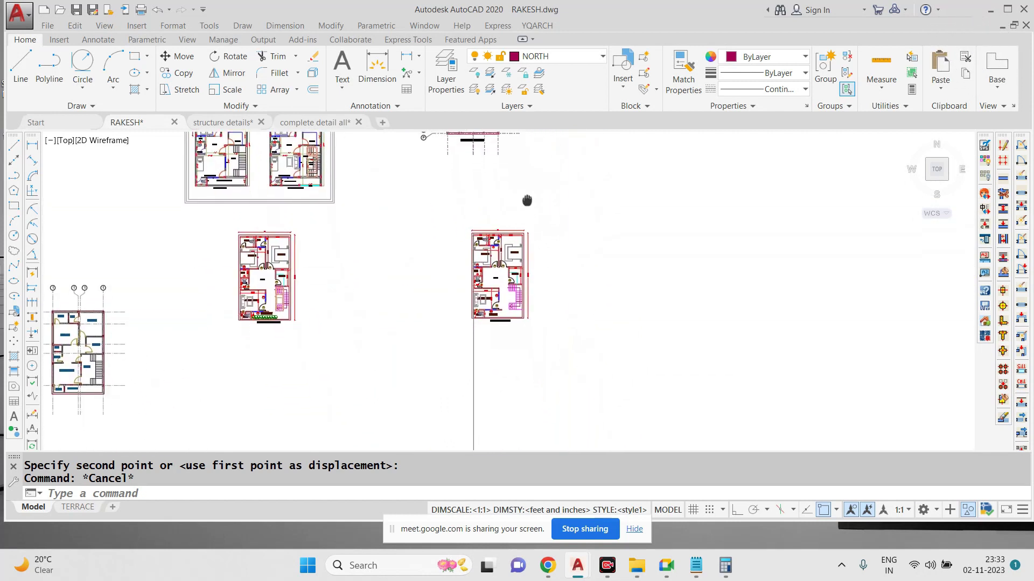
click(530, 344)
click(456, 377)
text(e)
key(space)
middle_drag(460, 232, 453, 351)
scroll(465, 229, up, 5)
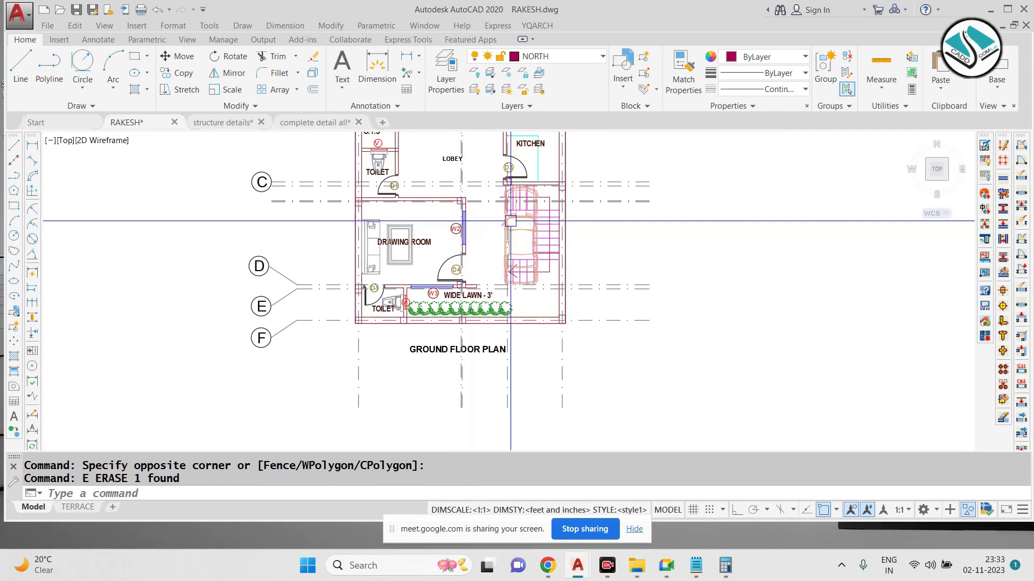
Step: Close the structure details drawing
click(234, 123)
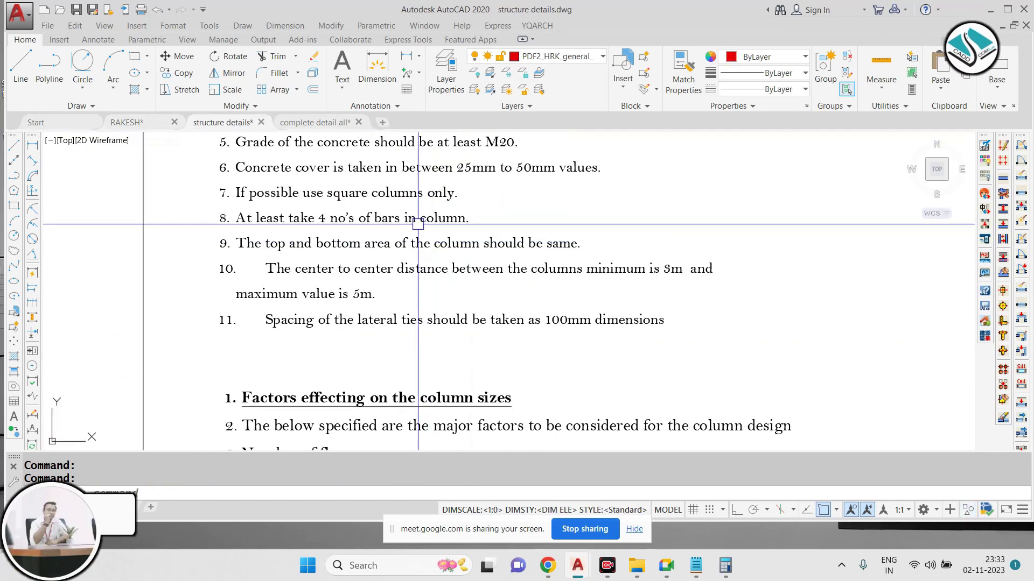
click(262, 122)
click(570, 295)
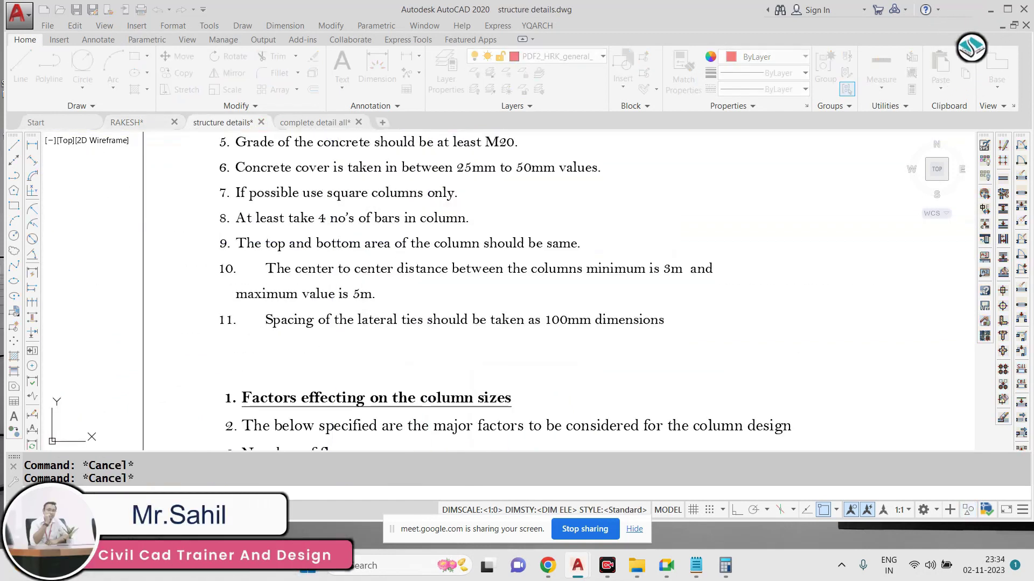
Step: Examine how the staircase treads are numbered on the plan in the complete detail all drawing
key(Escape)
scroll(430, 256, down, 4)
scroll(400, 280, up, 7)
scroll(398, 356, up, 4)
middle_drag(421, 338, 447, 256)
scroll(448, 254, down, 4)
middle_drag(205, 183, 340, 300)
scroll(341, 299, up, 4)
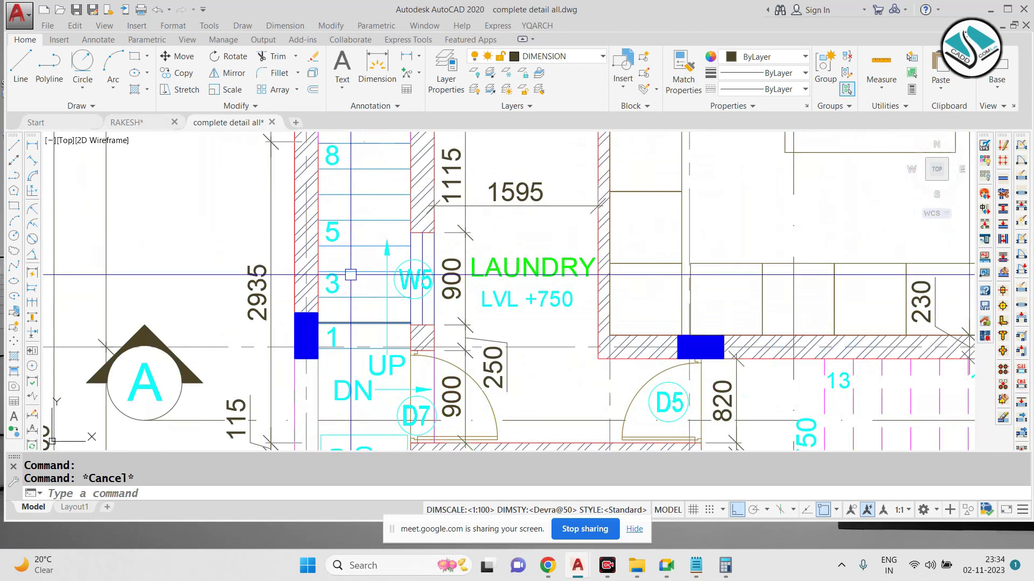
scroll(418, 291, down, 4)
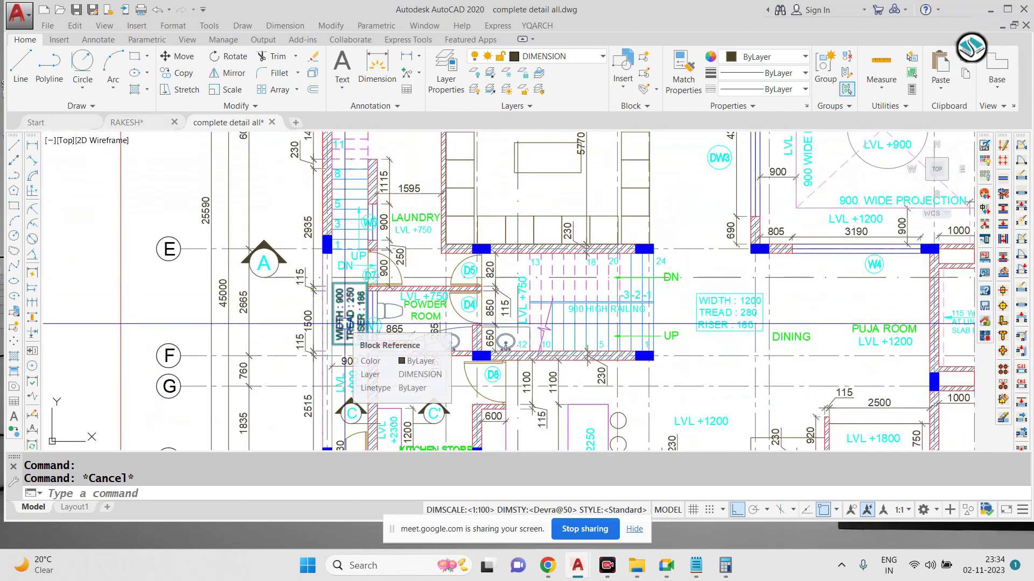
Step: Return to the RAKESH drawing and place an attribute definition with tag 1 and 7" text height beside the staircase
key(ctrl+Tab)
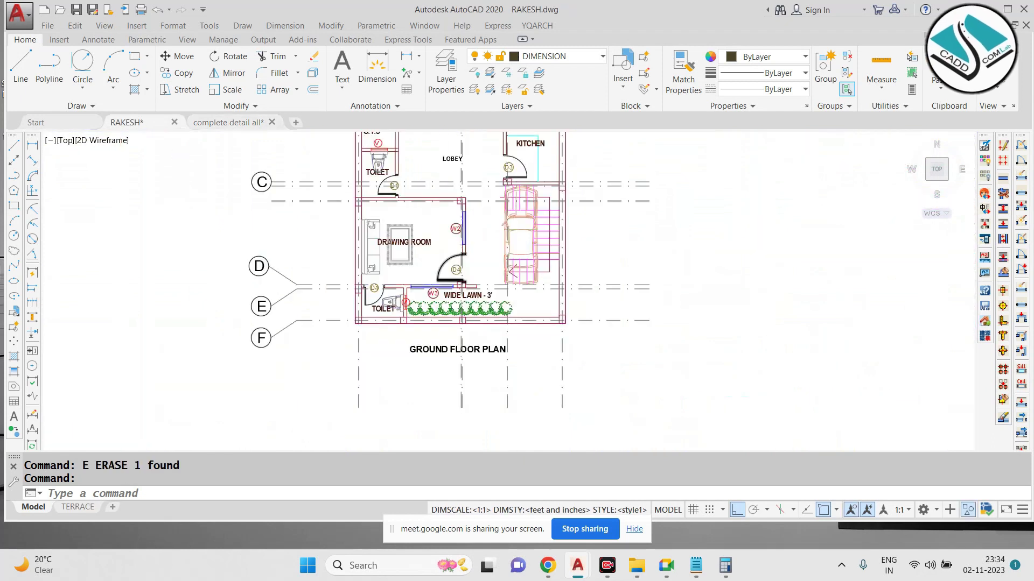
scroll(574, 194, up, 6)
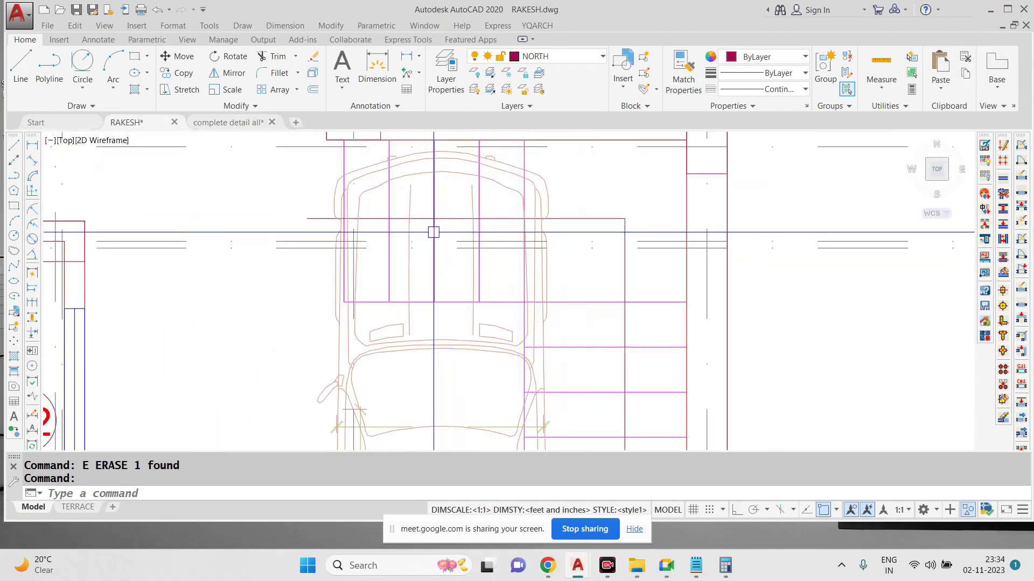
scroll(501, 253, down, 5)
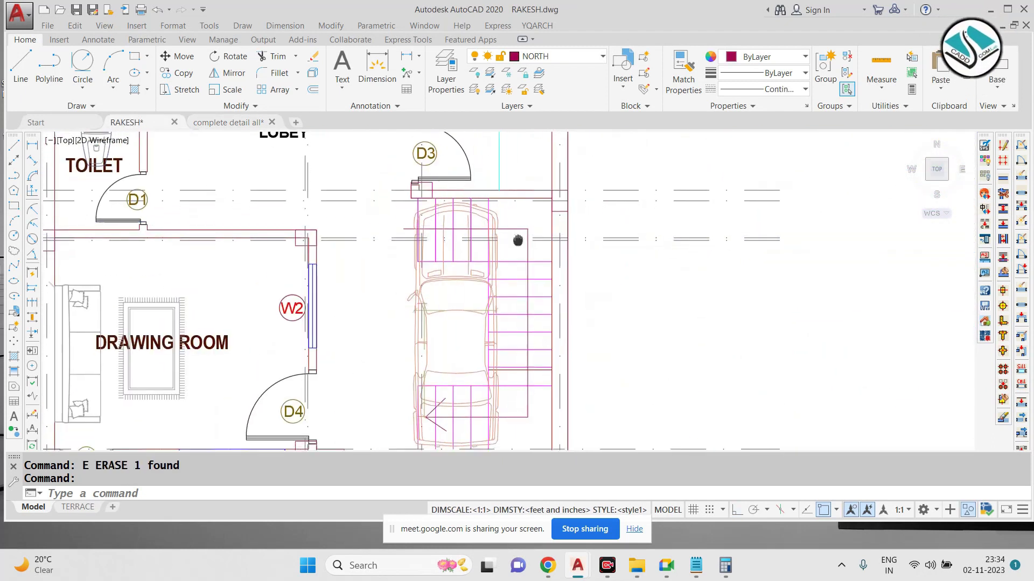
scroll(555, 276, up, 1)
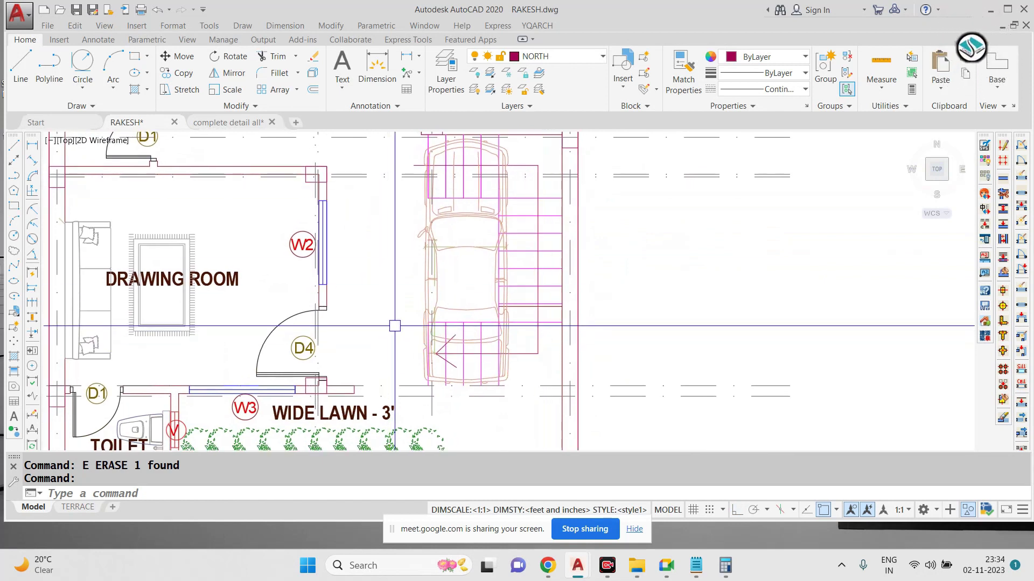
middle_drag(389, 230, 412, 290)
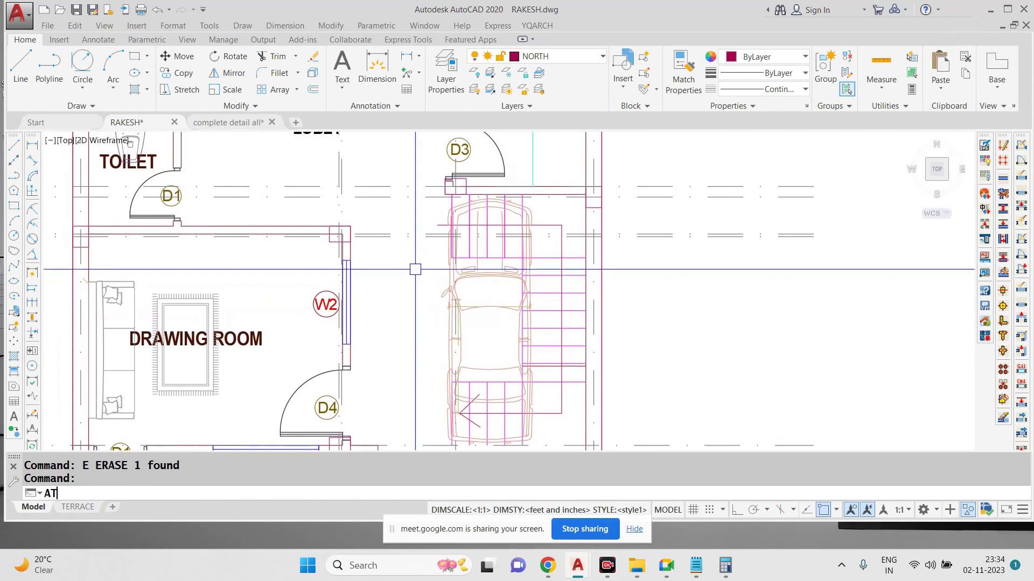
key(Return)
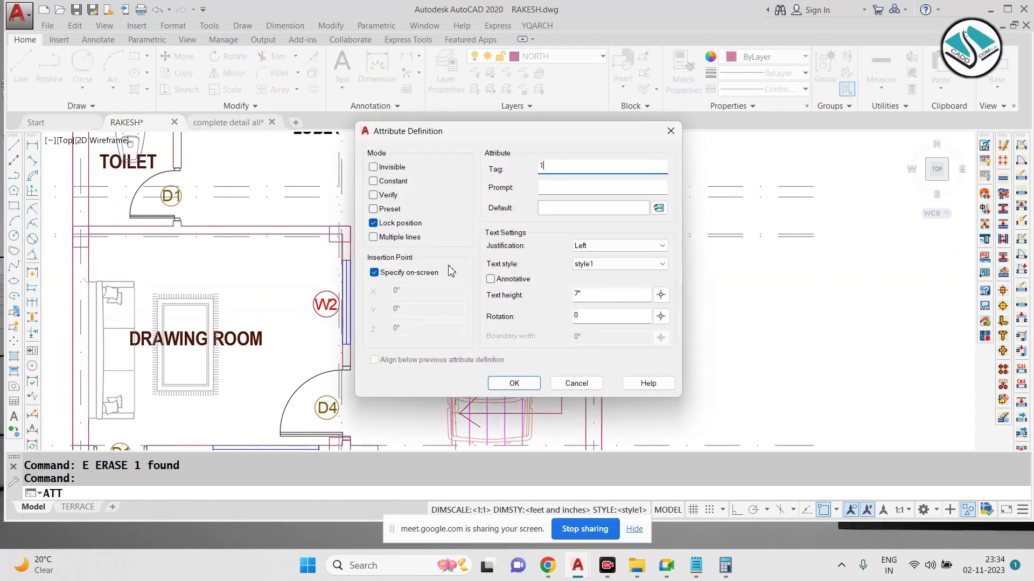
click(514, 385)
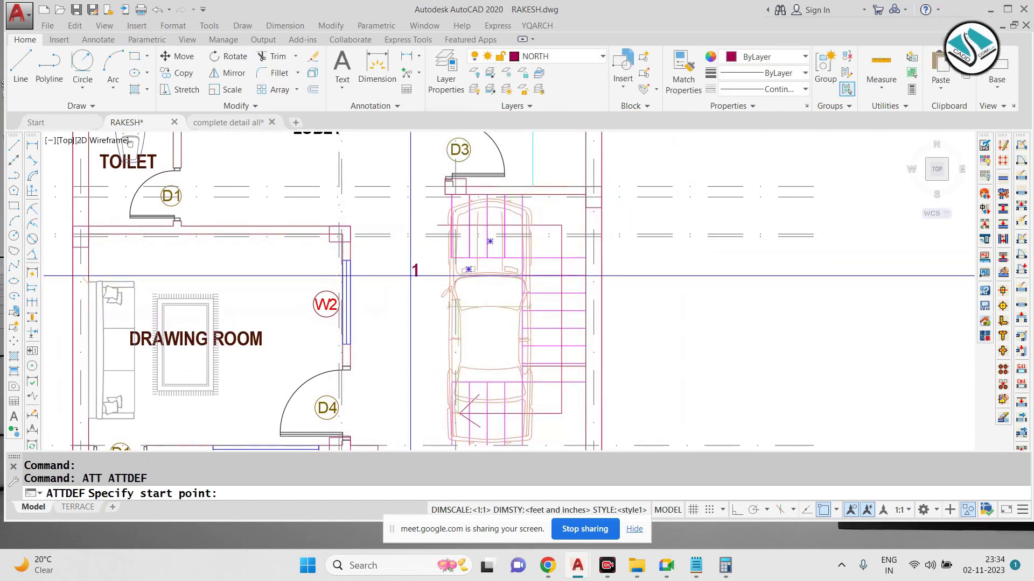
scroll(410, 276, up, 3)
Step: Move the tag 1 attribute onto the first tread of the staircase's upper flight
click(421, 257)
click(359, 321)
text(m)
key(Return)
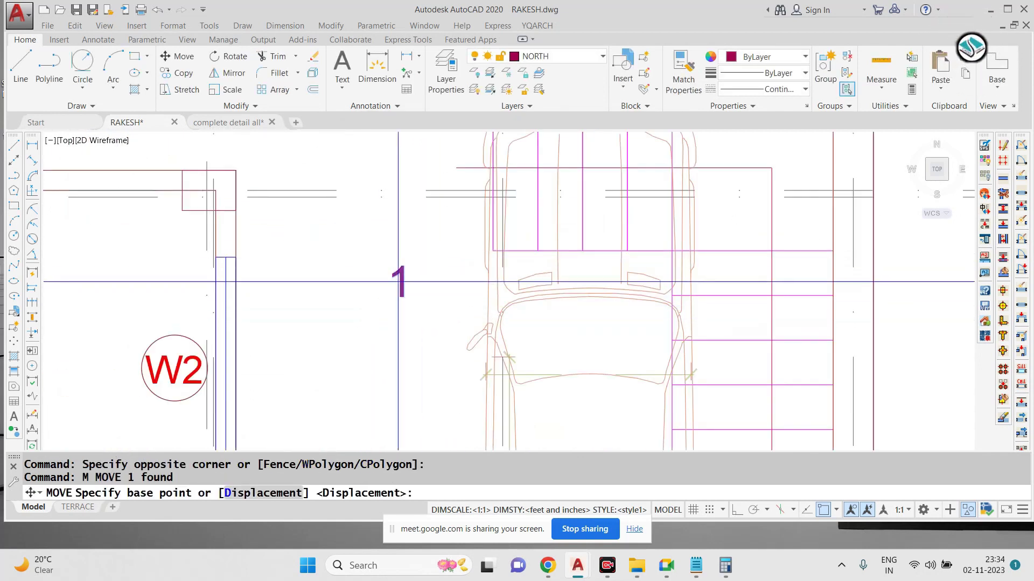
click(398, 284)
middle_drag(512, 203, 451, 263)
scroll(455, 254, up, 2)
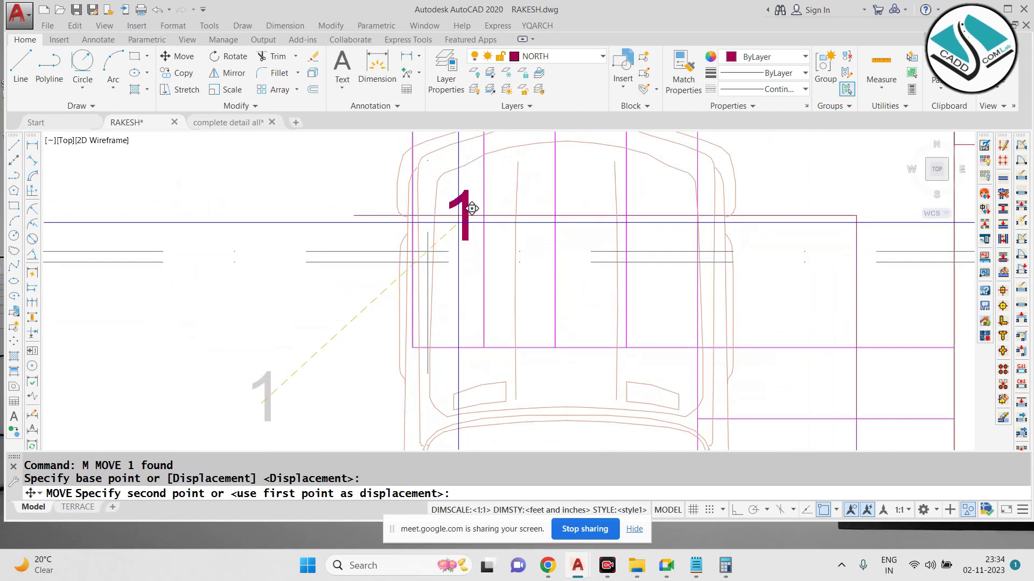
click(458, 224)
key(Escape)
Step: Copy the tag 1 horizontally with Ortho on to the other three upper-flight treads and the upper corner landing
text(co)
key(Return)
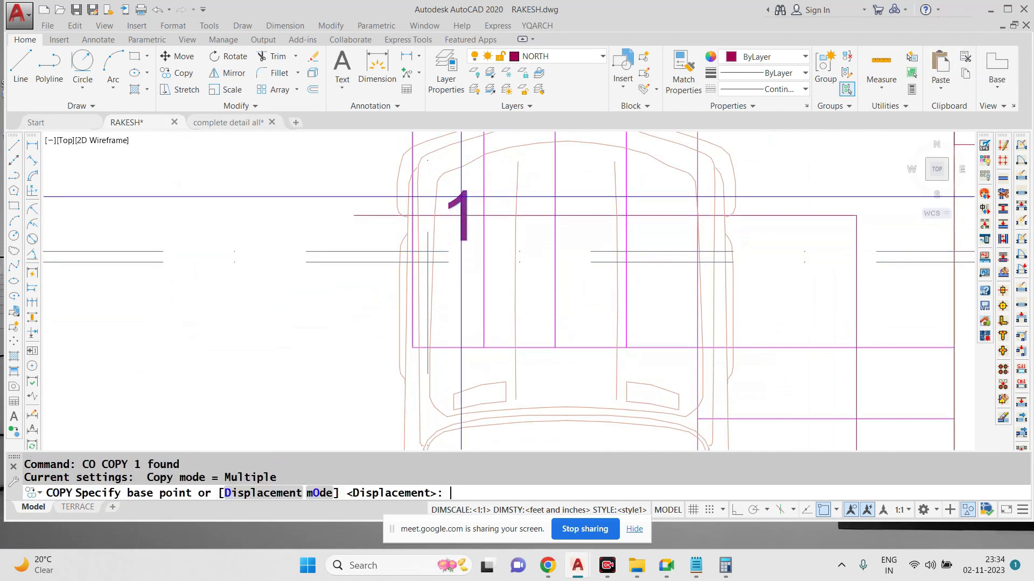
click(459, 216)
key(F8)
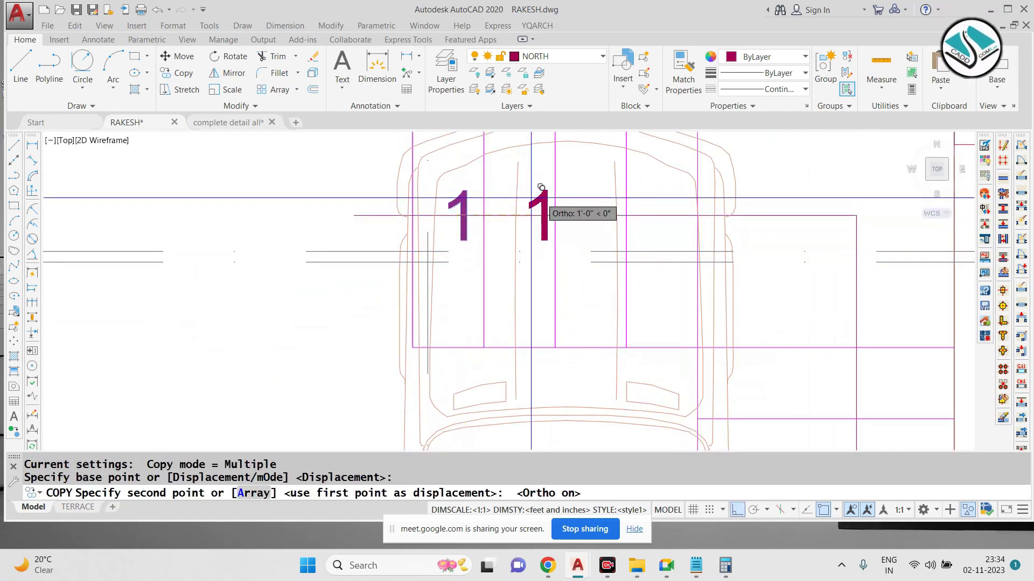
scroll(536, 213, up, 5)
click(541, 199)
click(691, 198)
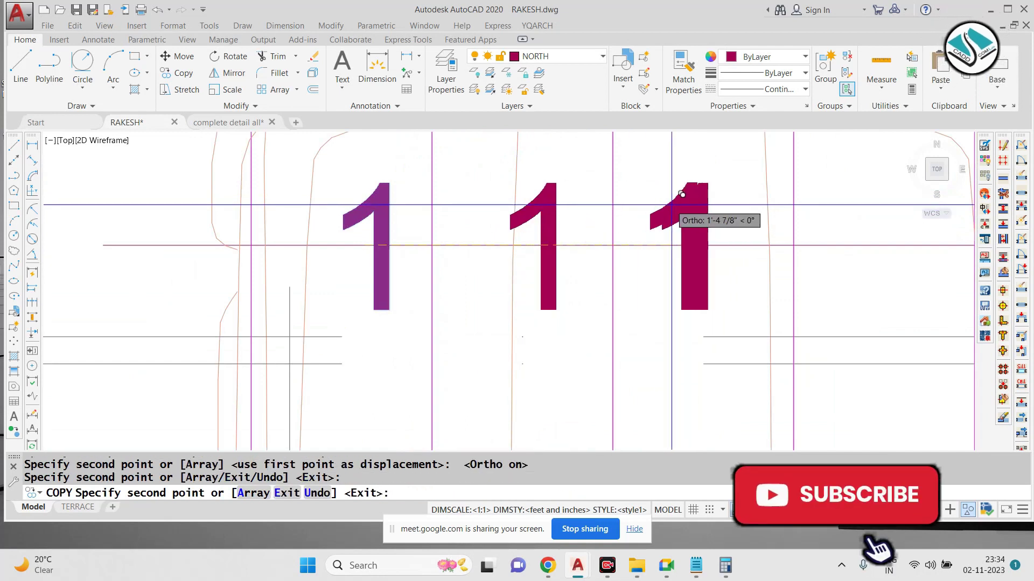
scroll(436, 199, down, 2)
click(531, 208)
scroll(531, 208, down, 3)
click(641, 217)
key(Escape)
Step: Copy the upper landing's tag 1 straight down onto each tread of the side flight and the lower corner landing
click(624, 225)
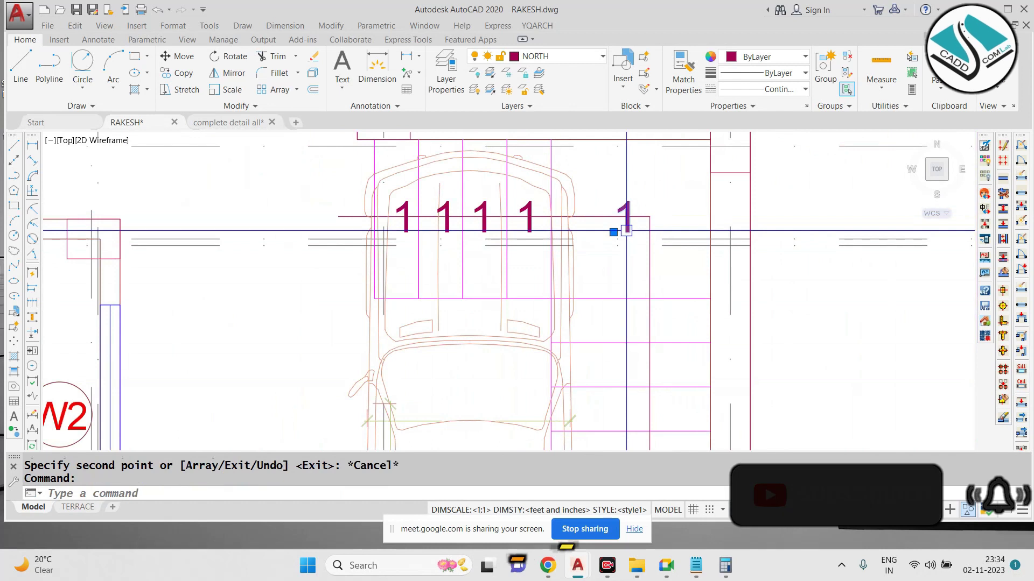
text(co)
key(Return)
click(625, 229)
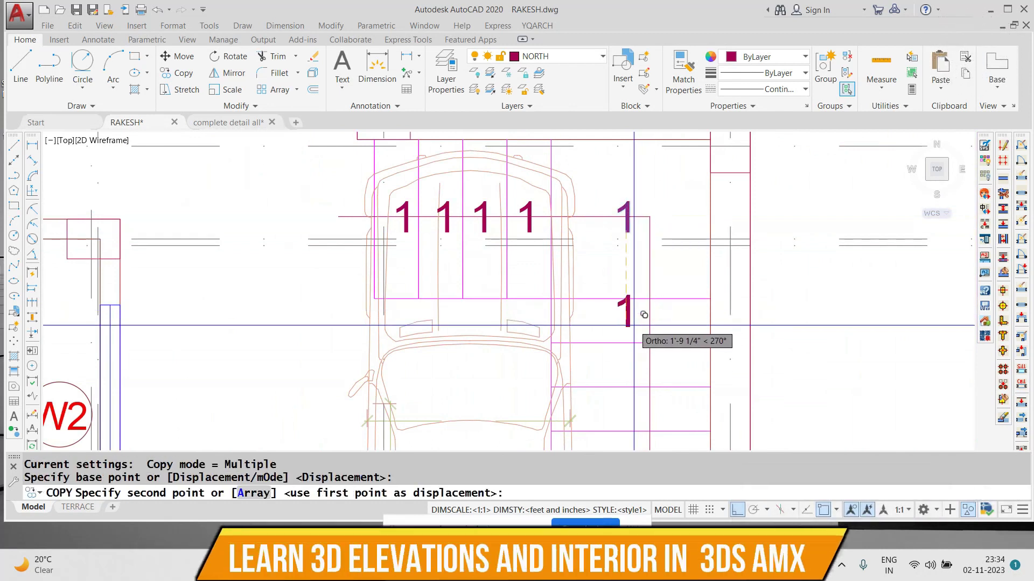
scroll(645, 321, down, 2)
scroll(631, 325, up, 5)
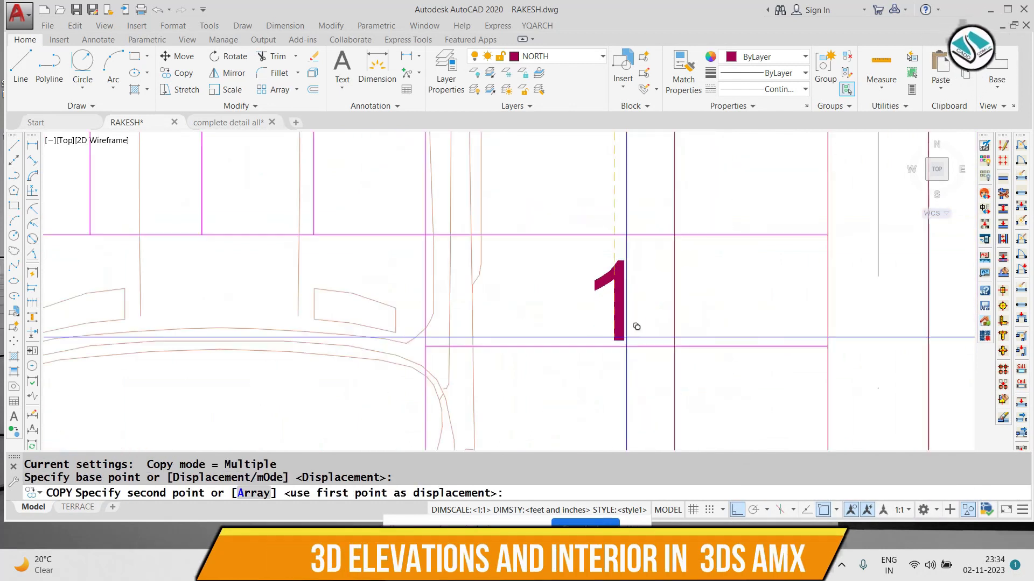
click(632, 299)
scroll(633, 298, down, 3)
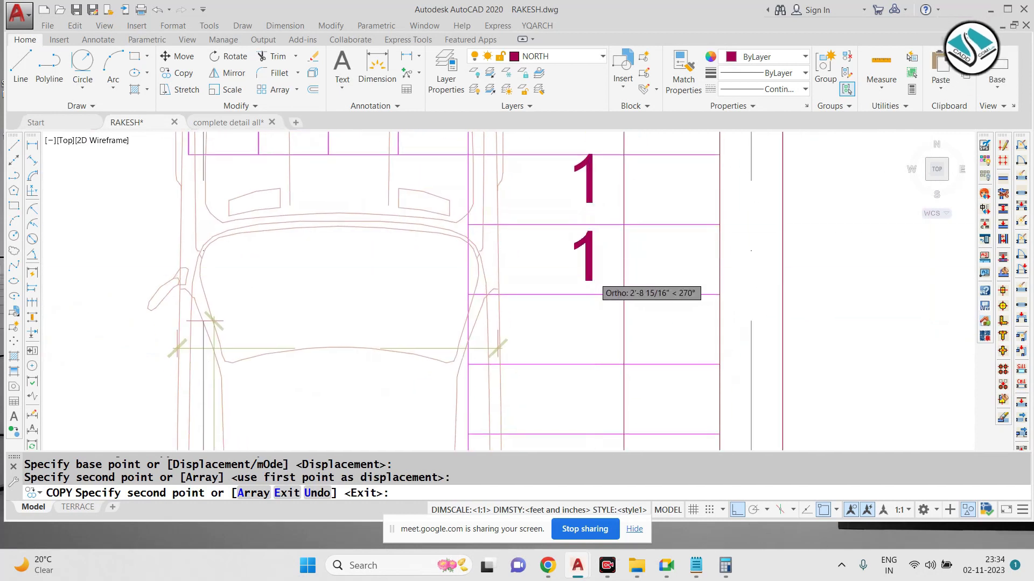
click(602, 333)
click(602, 340)
middle_drag(602, 342, 576, 220)
click(580, 297)
scroll(581, 296, down, 2)
scroll(587, 267, up, 2)
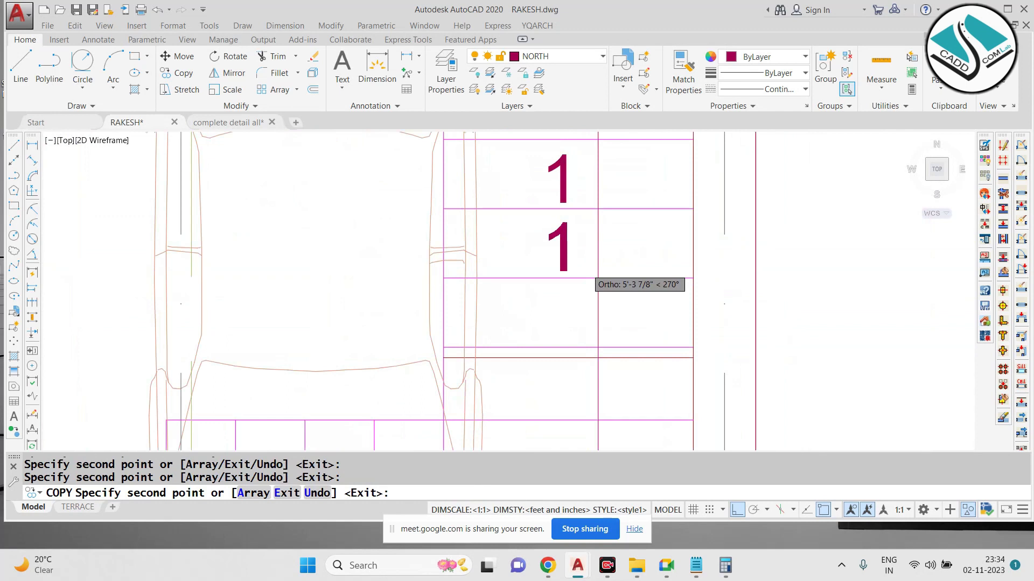
click(601, 329)
middle_drag(601, 330, 615, 273)
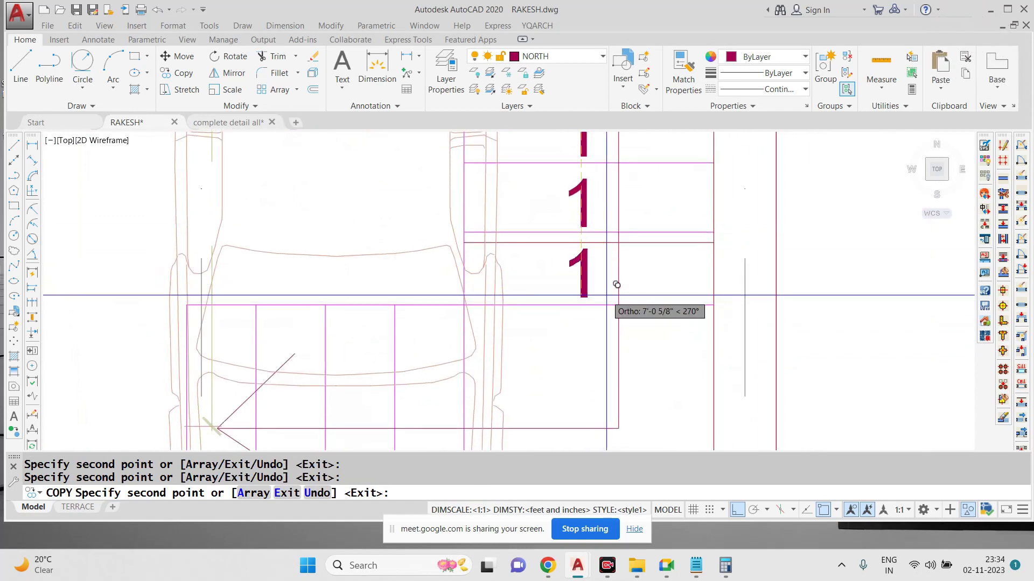
middle_drag(602, 308, 600, 199)
key(Escape)
Step: Copy the lower landing's tag 1 horizontally onto the four treads of the staircase's lower flight
text(CO)
key(Return)
click(575, 277)
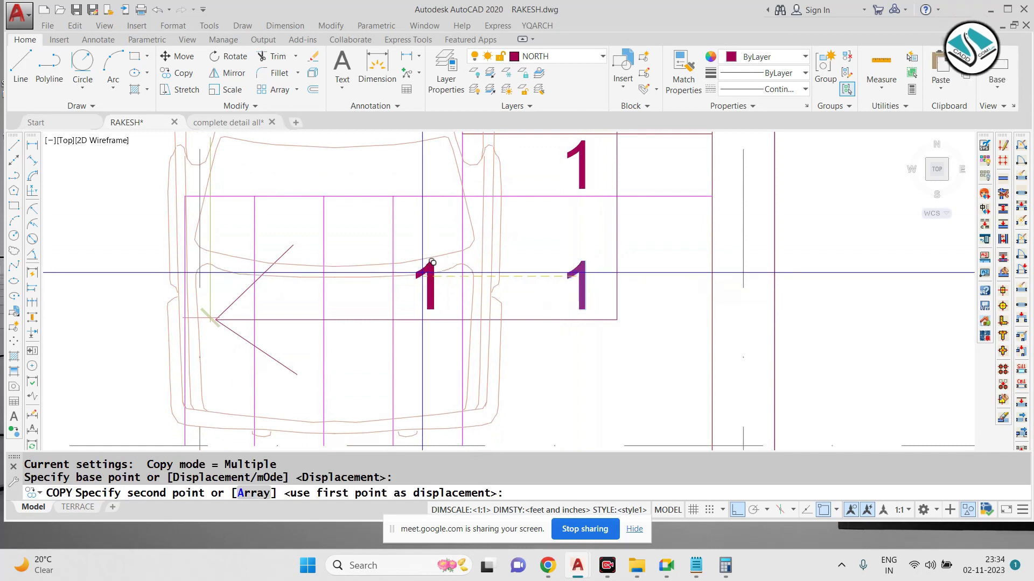
scroll(433, 263, up, 4)
click(431, 278)
click(260, 278)
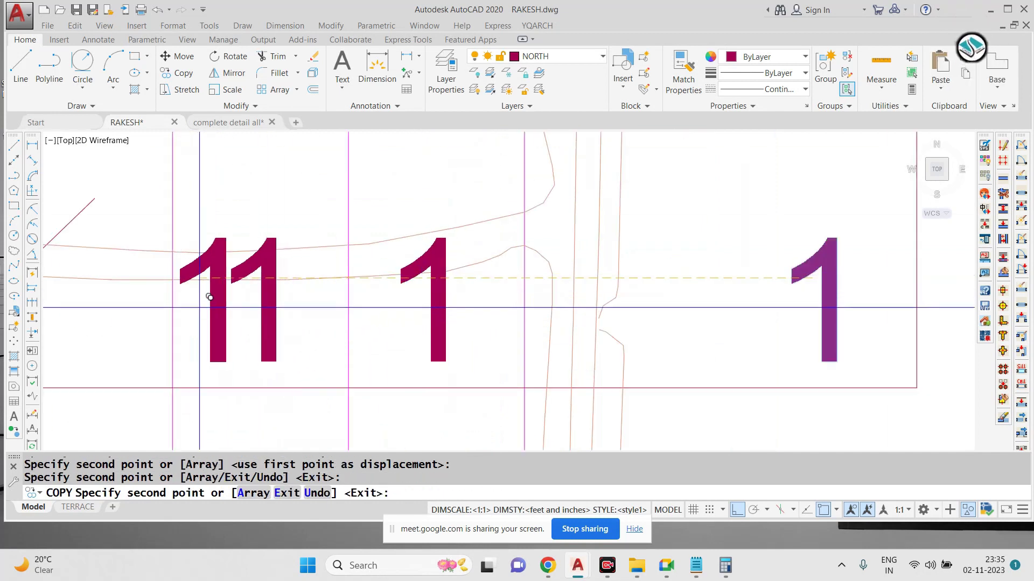
middle_drag(195, 297, 457, 278)
scroll(486, 271, down, 2)
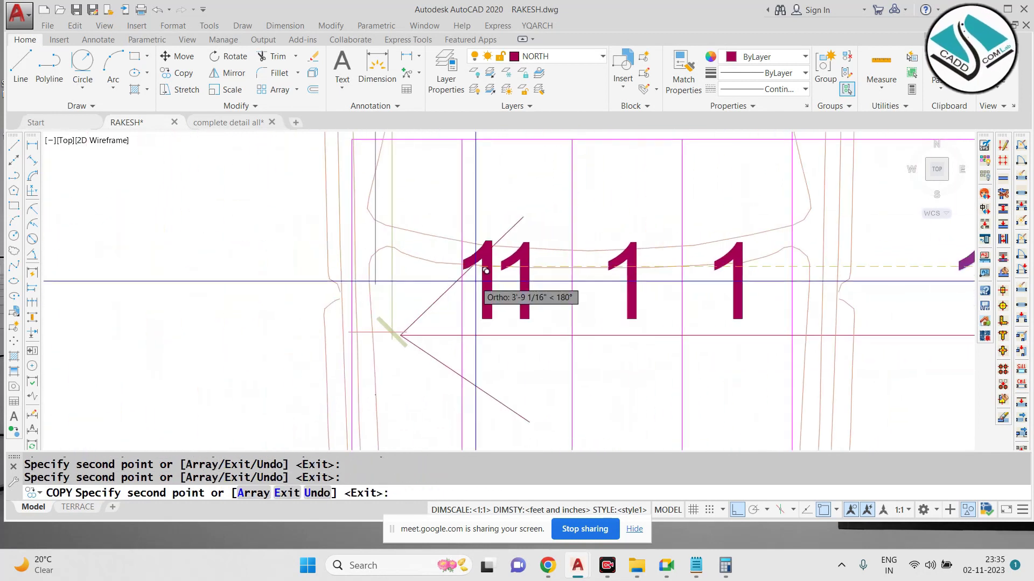
click(406, 280)
scroll(362, 284, down, 7)
key(Escape)
middle_drag(531, 236, 531, 295)
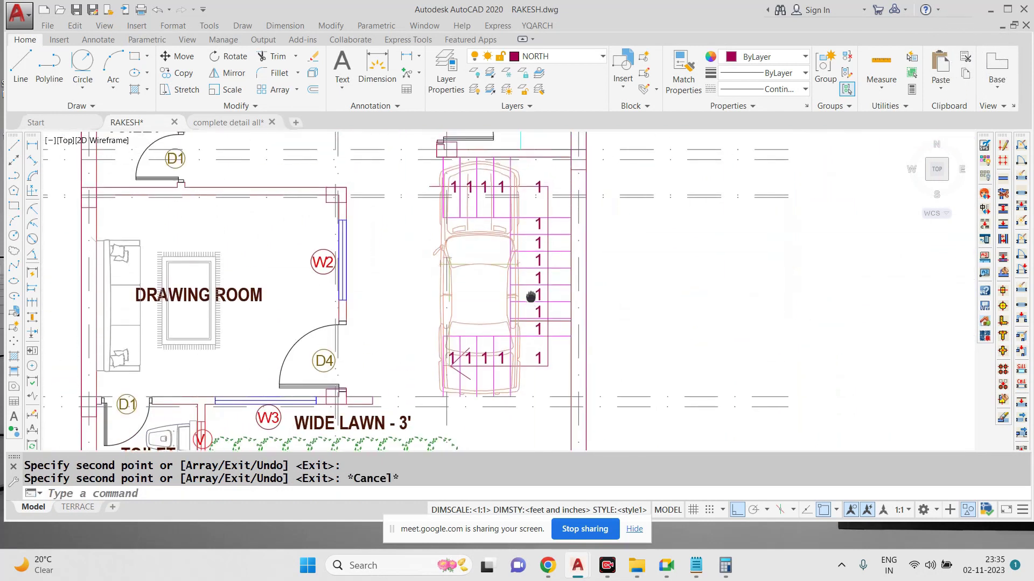
Step: Change the colour of all the number 1 tags on the staircase treads and landings to blue 39,118,187
scroll(532, 297, up, 2)
middle_drag(464, 174, 493, 291)
scroll(444, 239, up, 4)
key(Escape)
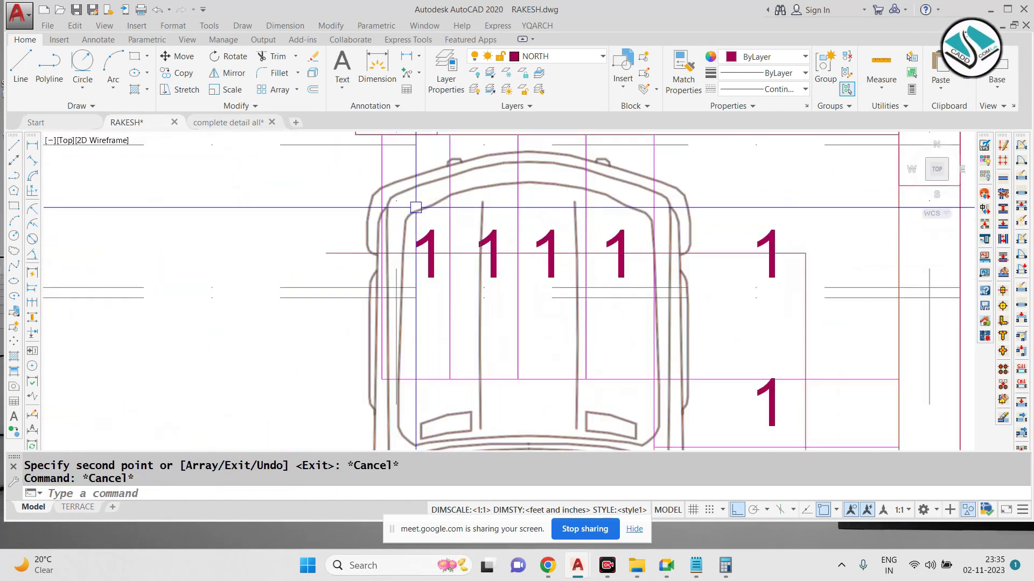
click(411, 201)
click(804, 298)
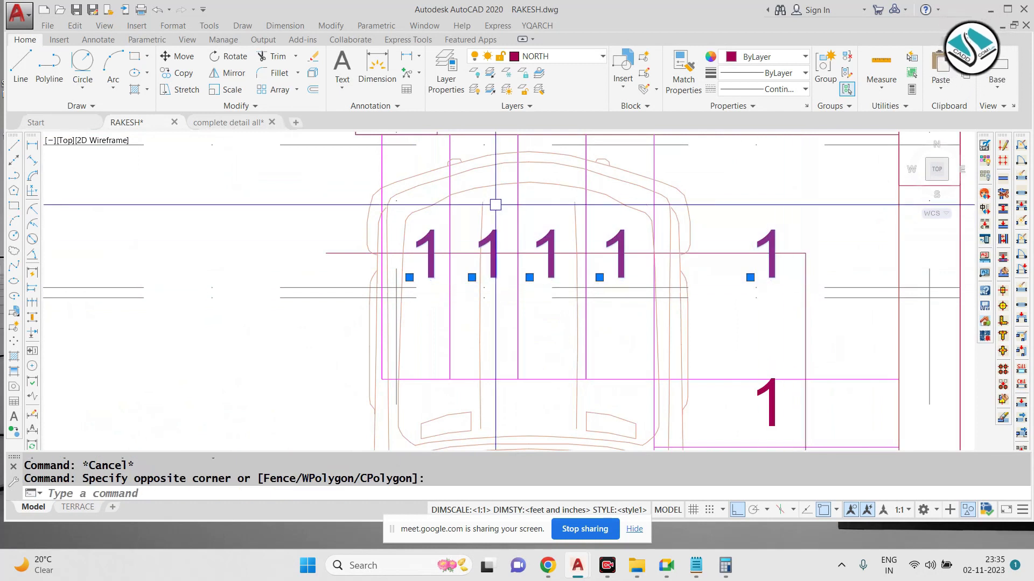
scroll(495, 204, down, 2)
click(647, 298)
middle_drag(689, 403, 579, 182)
click(576, 389)
middle_drag(547, 365, 582, 226)
click(304, 270)
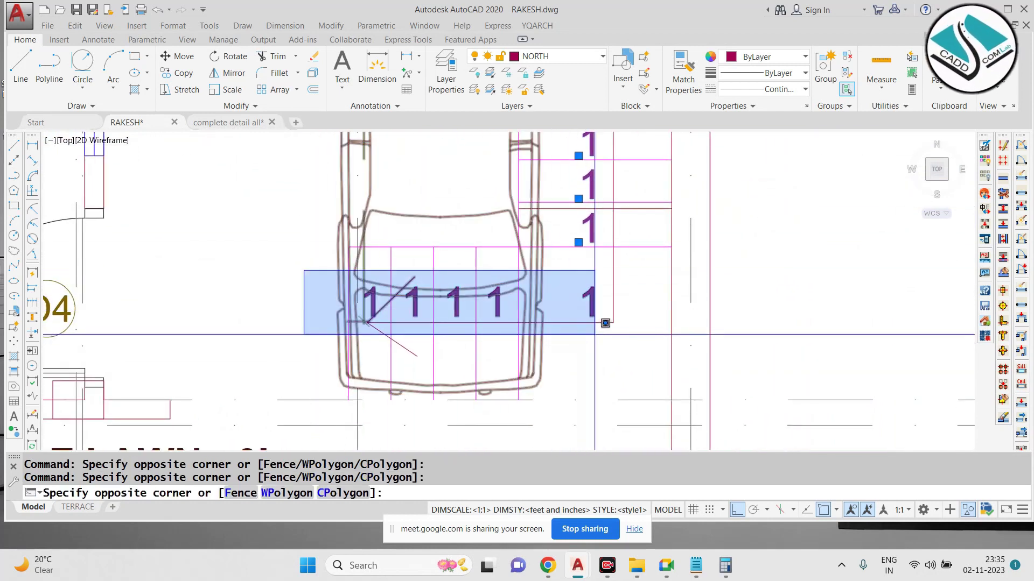
click(300, 300)
scroll(375, 298, up, 4)
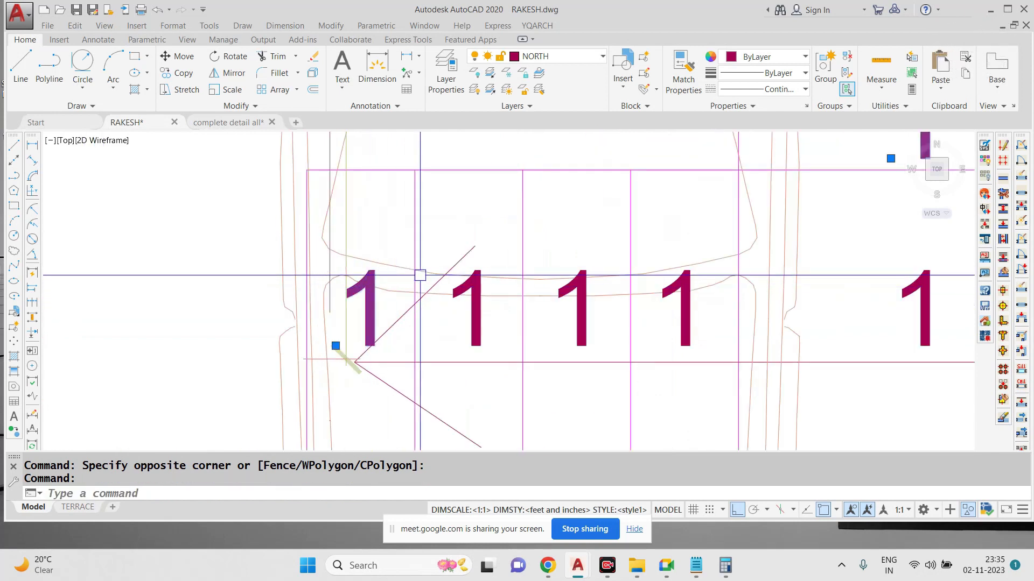
click(556, 249)
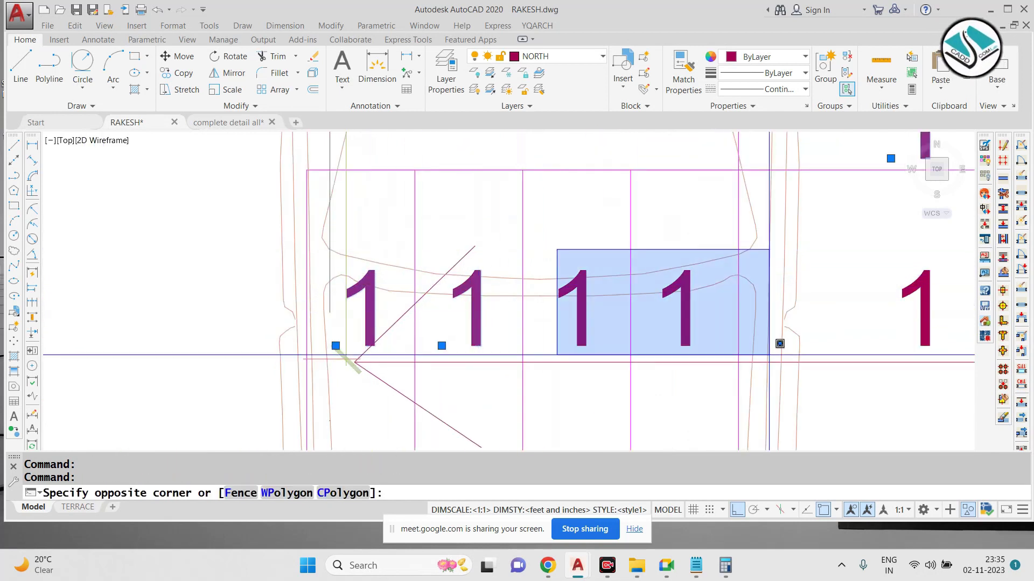
click(768, 351)
middle_drag(837, 309, 671, 322)
click(789, 57)
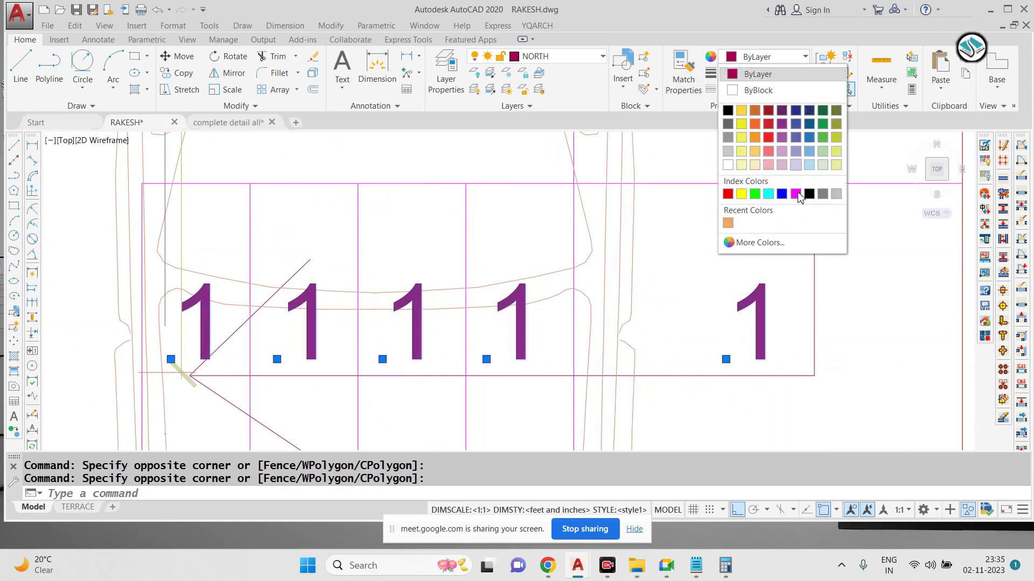
click(797, 194)
click(764, 58)
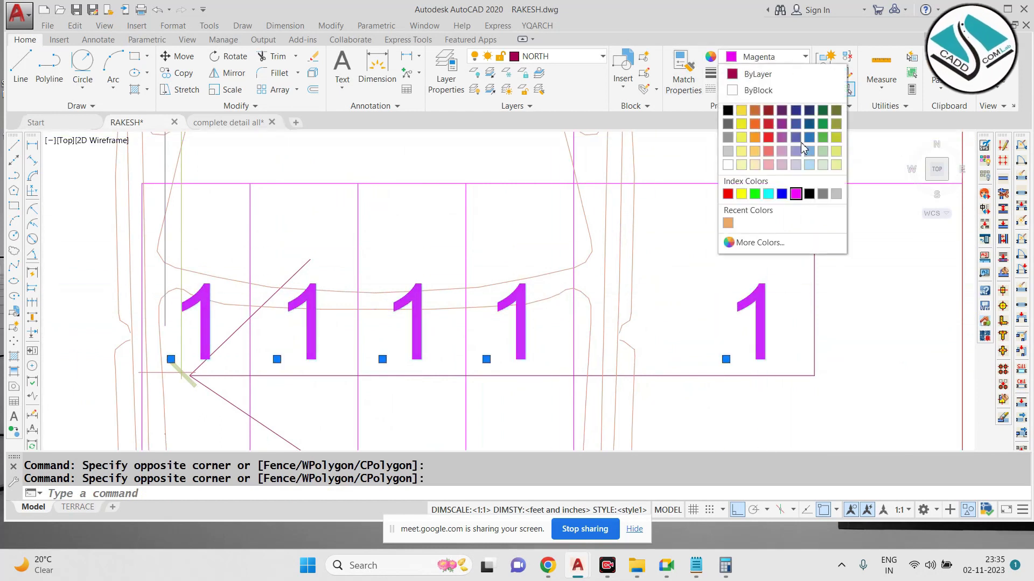
click(810, 136)
scroll(506, 301, down, 5)
key(Escape)
middle_drag(543, 220, 535, 284)
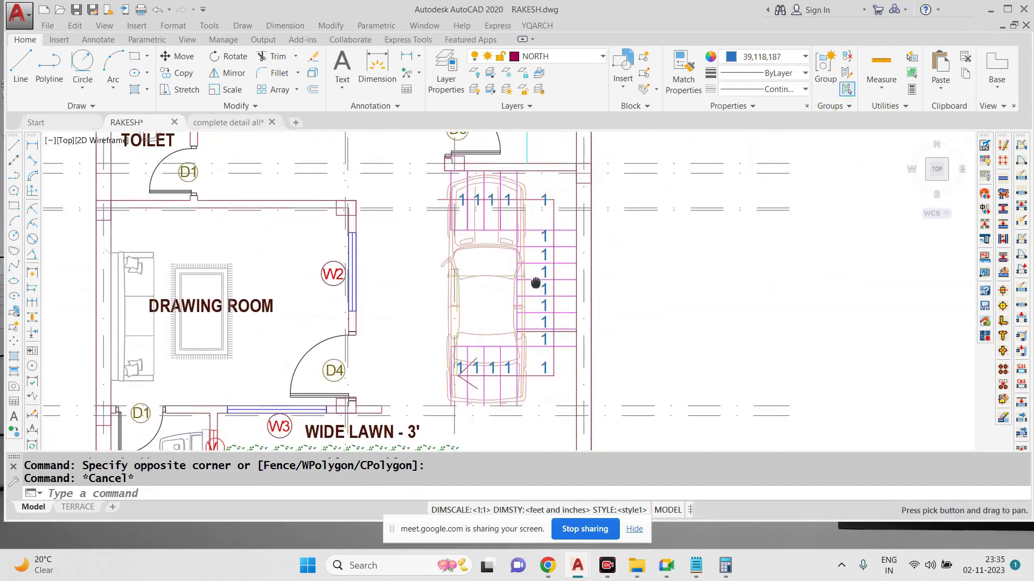
Step: Change the attribute tags on the second and third treads of the upper flight to 2 and 3
scroll(476, 192, up, 4)
double_click(468, 237)
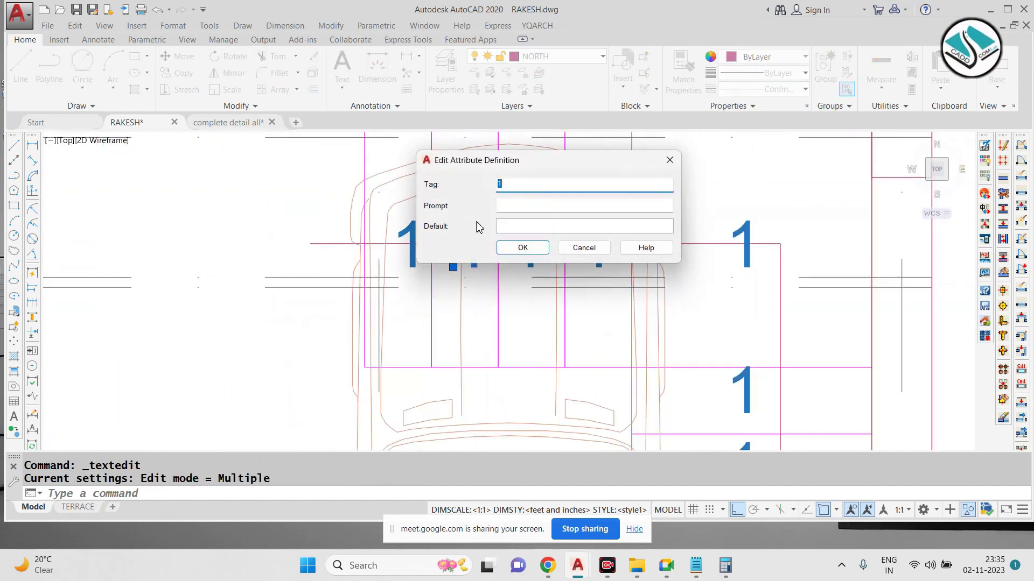
text(2)
click(523, 247)
key(Escape)
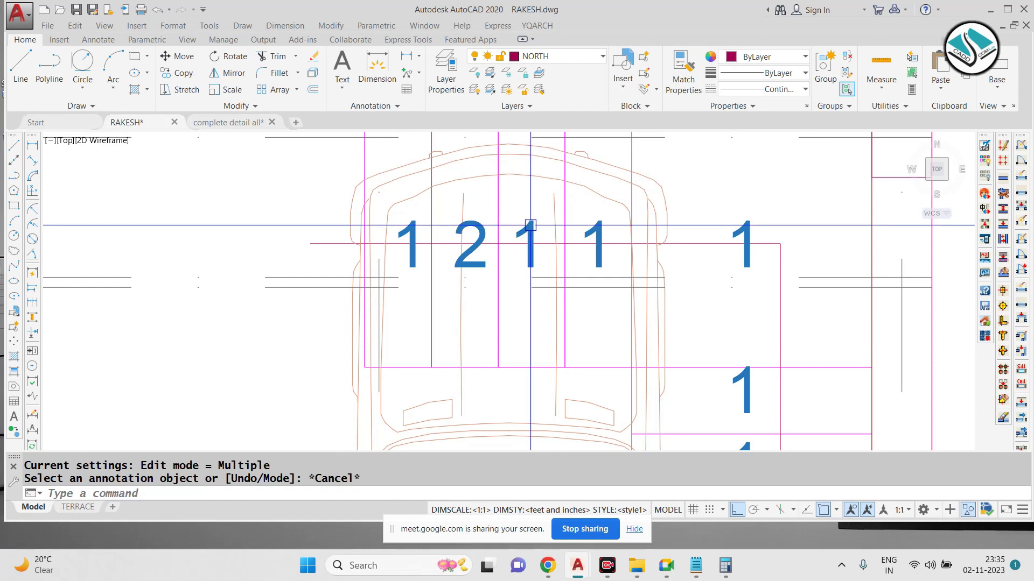
double_click(533, 232)
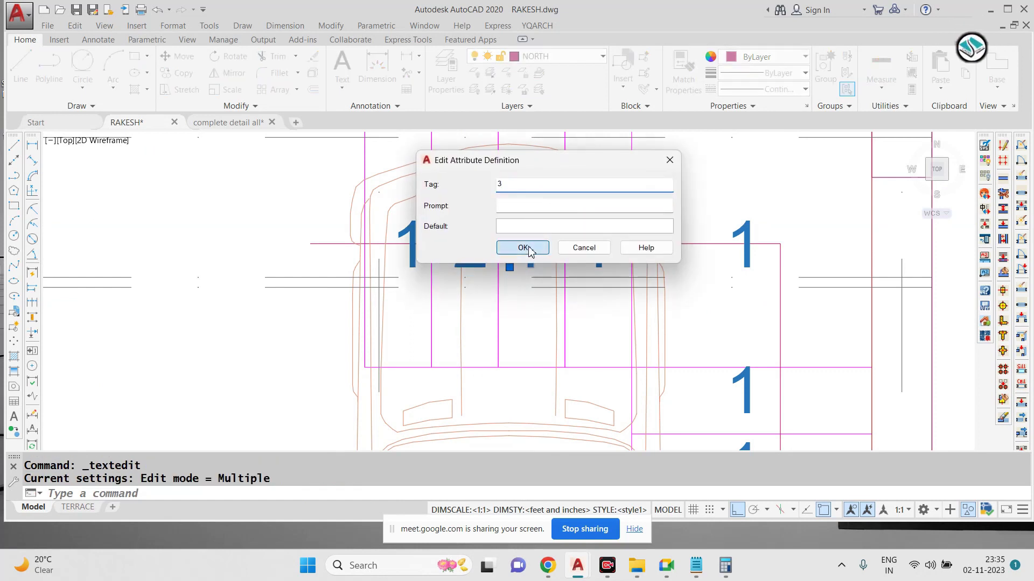
text(3)
click(523, 248)
key(Escape)
Step: Copy the DN and UP leader arrows beside the staircase in the complete detail all drawing to the clipboard
scroll(606, 242, down, 8)
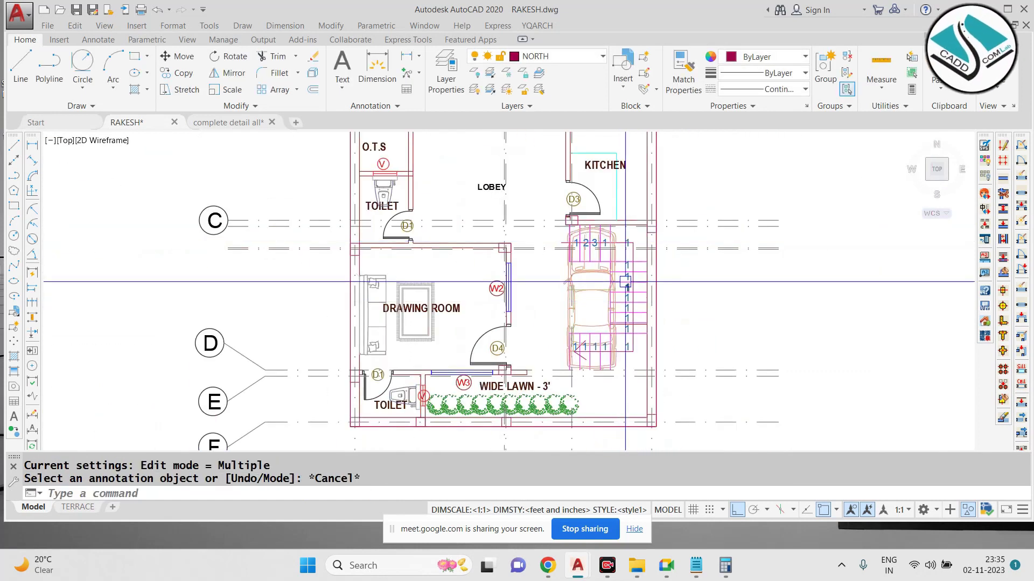
scroll(625, 281, up, 2)
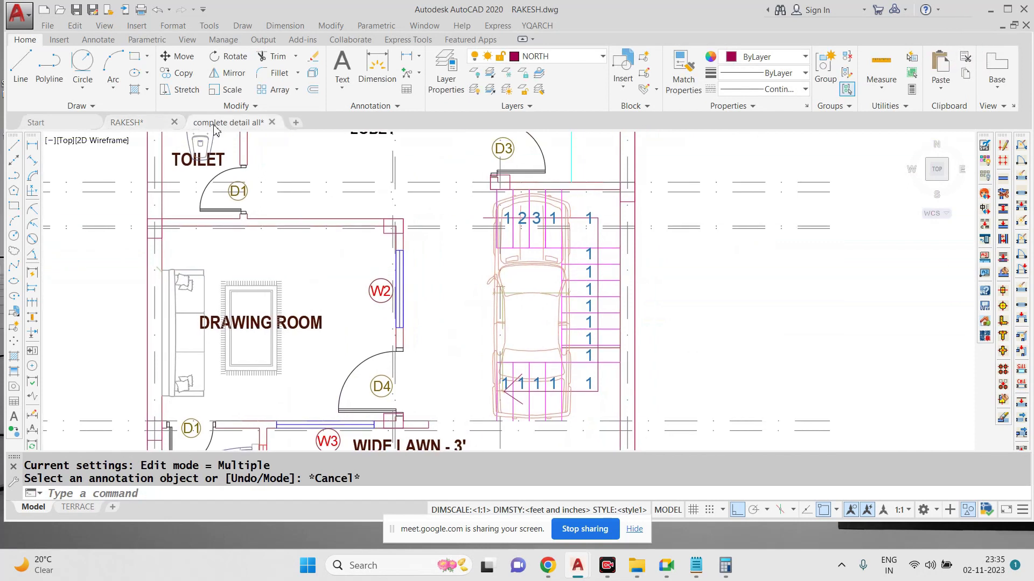
click(215, 124)
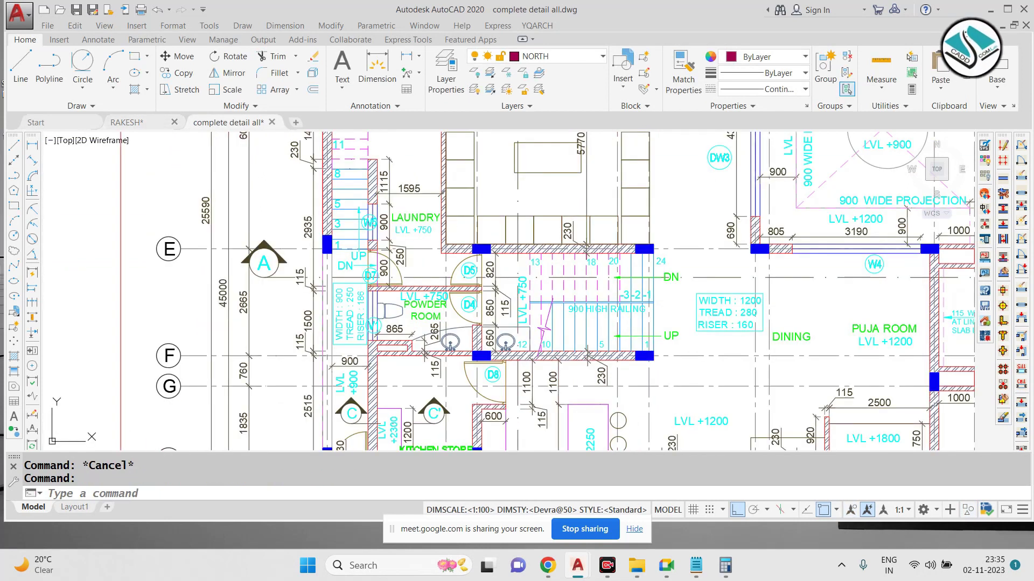
scroll(863, 348, up, 2)
middle_drag(863, 349, 736, 318)
scroll(447, 219, up, 4)
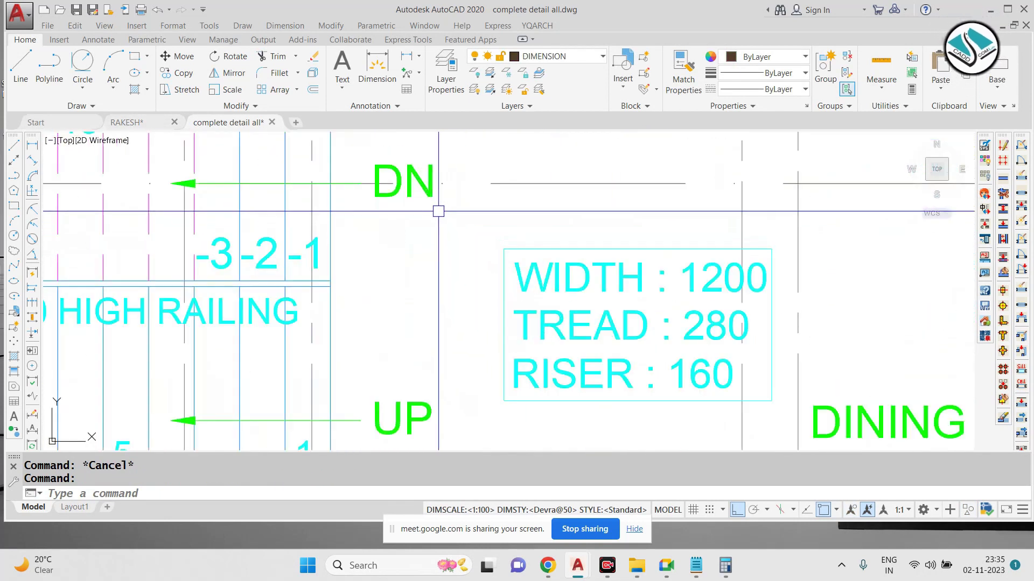
click(417, 198)
scroll(378, 185, down, 1)
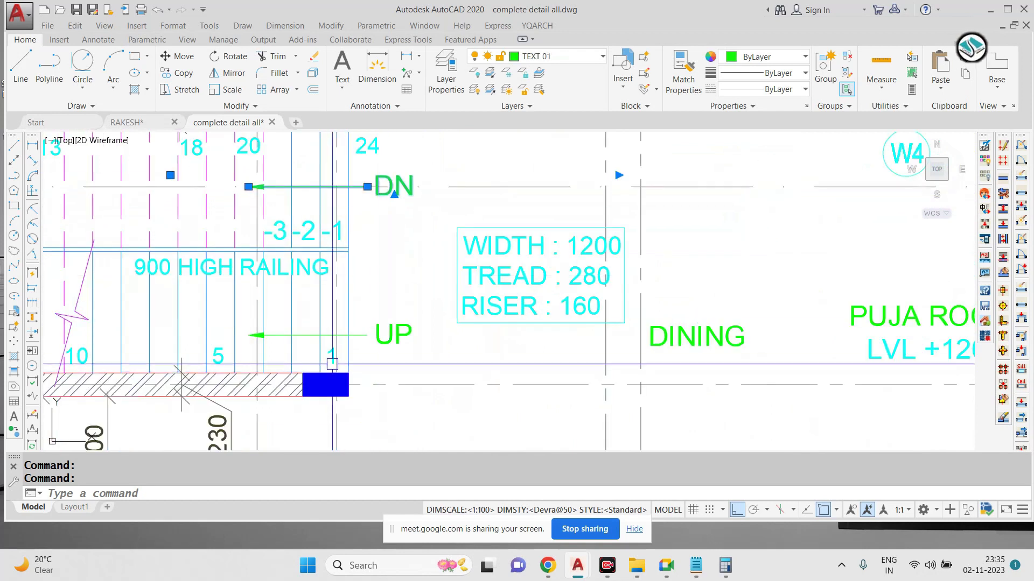
click(301, 340)
key(ctrl+c)
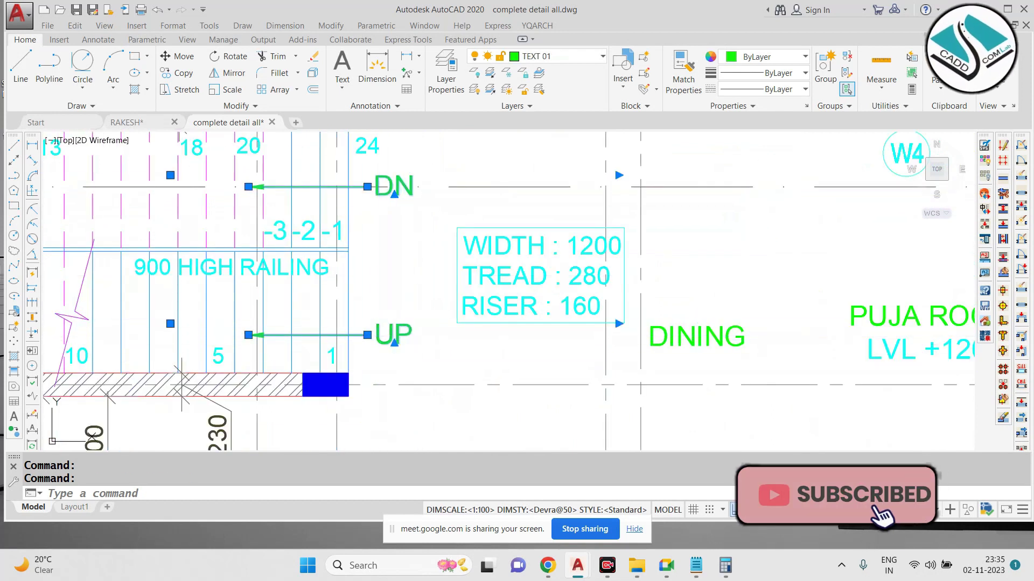
Step: Paste the copied DN and UP arrows into the RAKESH drawing in the empty space near the floor plans
click(126, 122)
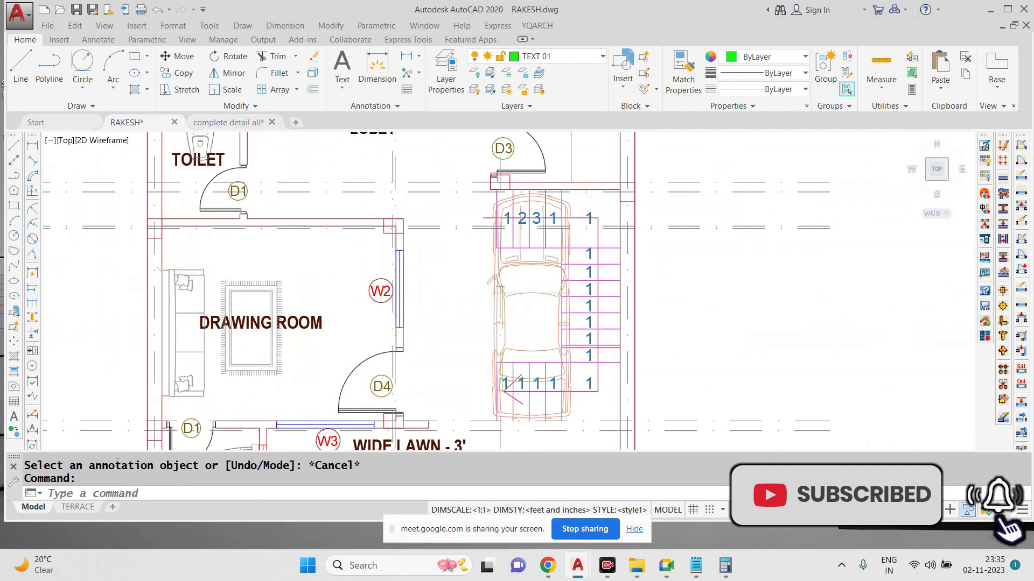
key(ctrl+v)
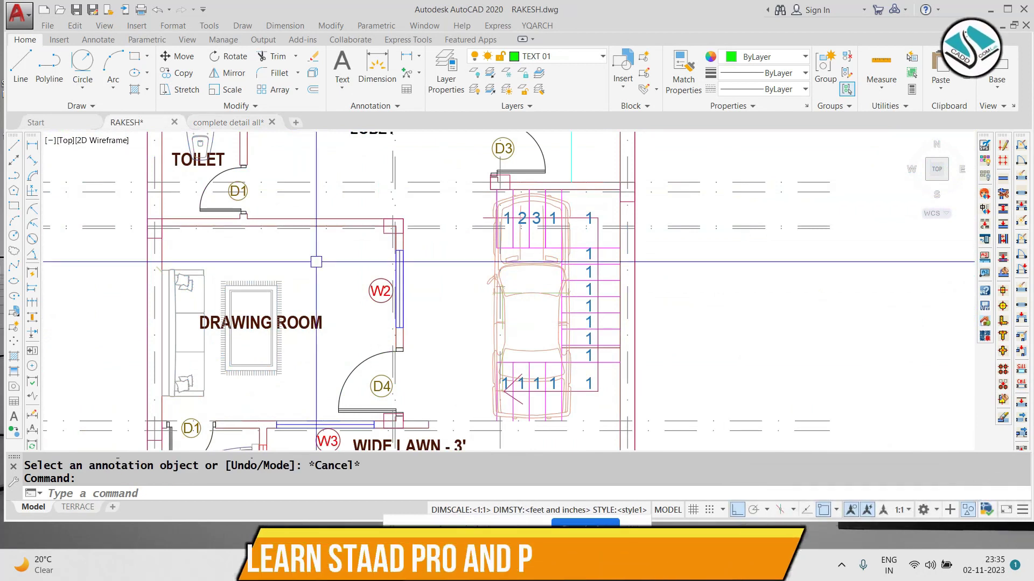
scroll(423, 289, down, 4)
scroll(481, 295, down, 6)
click(598, 232)
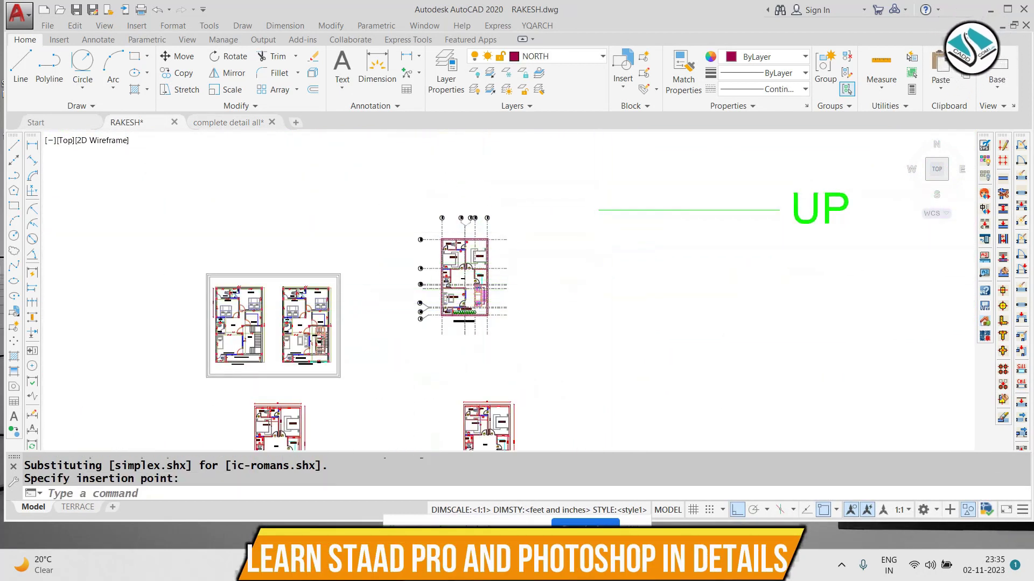
Step: Scale the pasted DN and UP arrows down to suit the ground floor plan
scroll(259, 301, down, 2)
scroll(582, 341, down, 2)
click(656, 167)
click(550, 299)
text(sc)
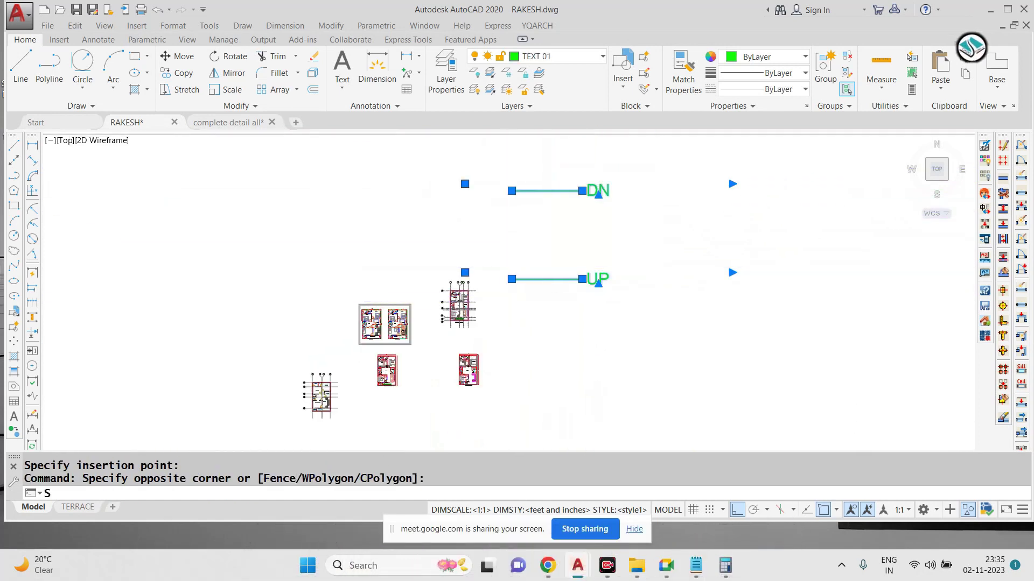
key(space)
scroll(512, 269, up, 6)
click(512, 302)
click(510, 300)
Step: Move the scaled DN and UP arrows freely, with Ortho off, to the outside of the plan beside the staircase
click(572, 254)
click(487, 319)
text(m)
key(space)
click(539, 272)
scroll(484, 273, up, 8)
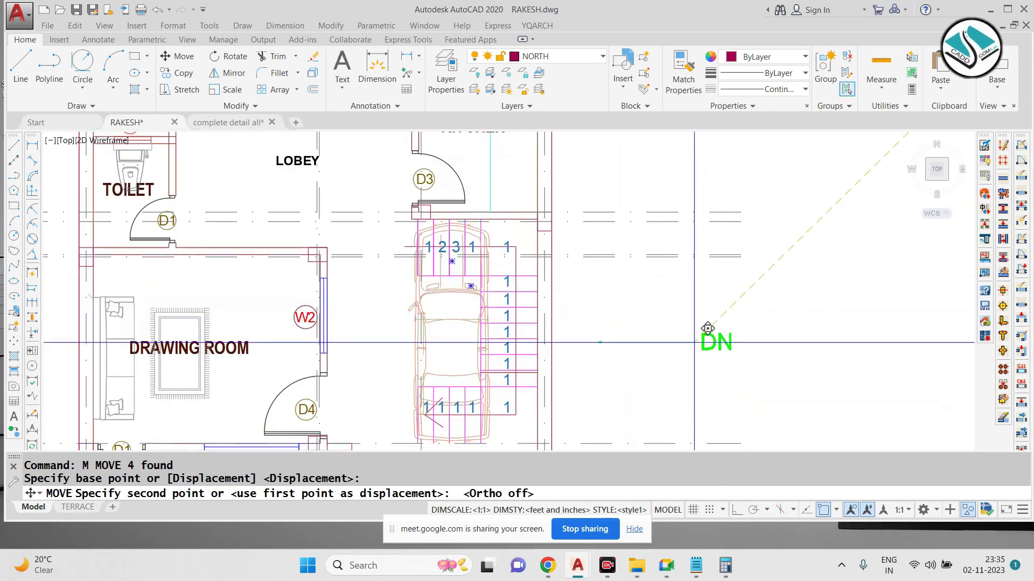
key(Escape)
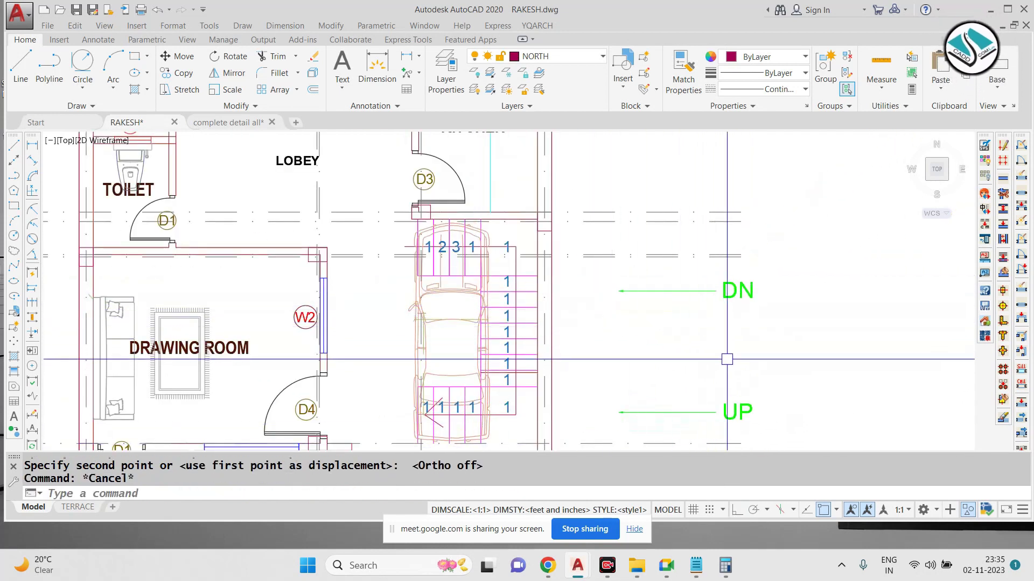
Step: Mirror the UP arrow about a vertical line with Ortho on, keeping the original
click(770, 377)
click(663, 427)
text(mi)
key(space)
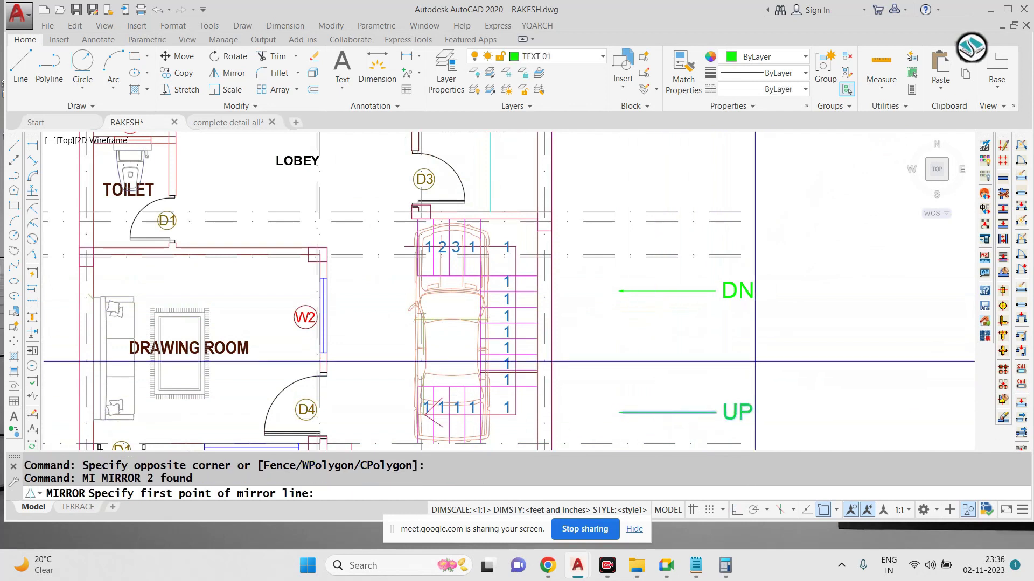
scroll(673, 298, up, 2)
click(673, 298)
click(737, 516)
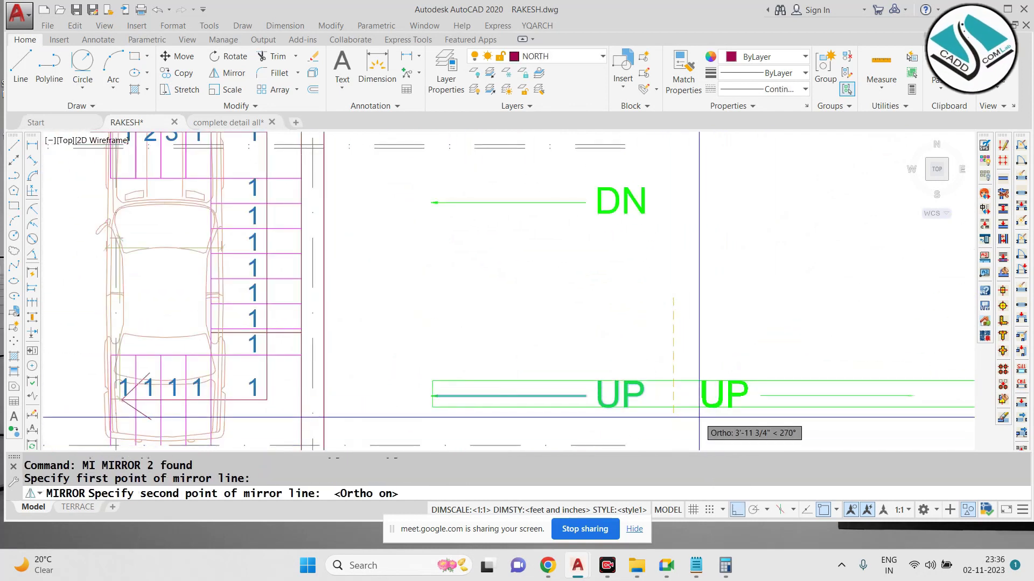
click(700, 416)
key(space)
Step: Move the mirrored UP arrow with Ortho off to the start of the staircase's upper flight, pointing across the treads
middle_drag(706, 366, 643, 314)
click(724, 316)
click(635, 371)
text(m)
key(space)
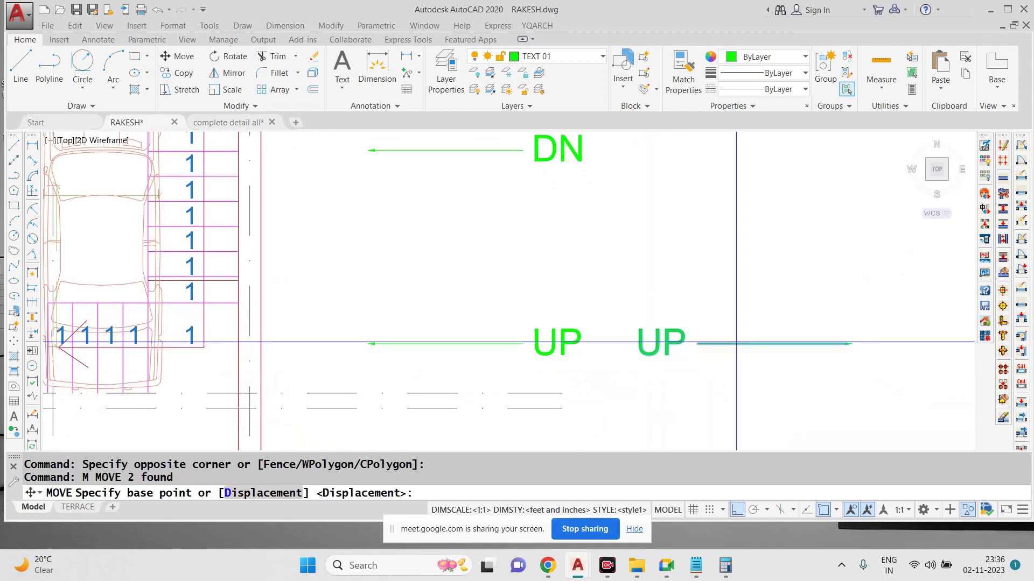
click(737, 343)
middle_drag(468, 366, 664, 409)
click(740, 511)
middle_drag(264, 216, 507, 294)
scroll(483, 240, up, 2)
middle_drag(467, 194, 477, 264)
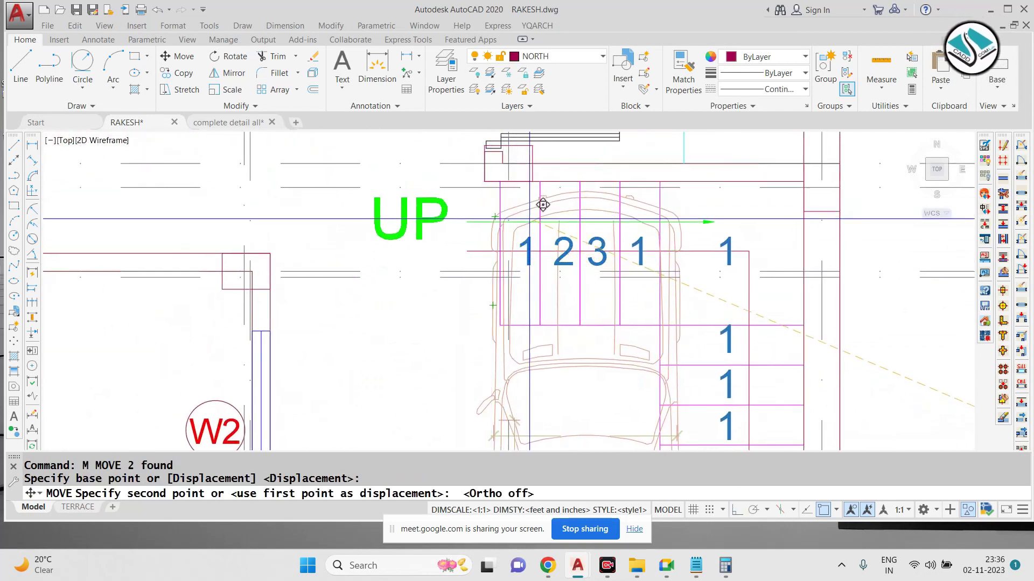
key(Escape)
Step: Erase the original UP arrow and its text outside the plan
scroll(473, 180, down, 2)
click(830, 335)
click(743, 380)
text(e)
key(space)
Step: Mirror the DN arrow about a vertical line with Ortho on, keeping the original
click(808, 237)
click(683, 267)
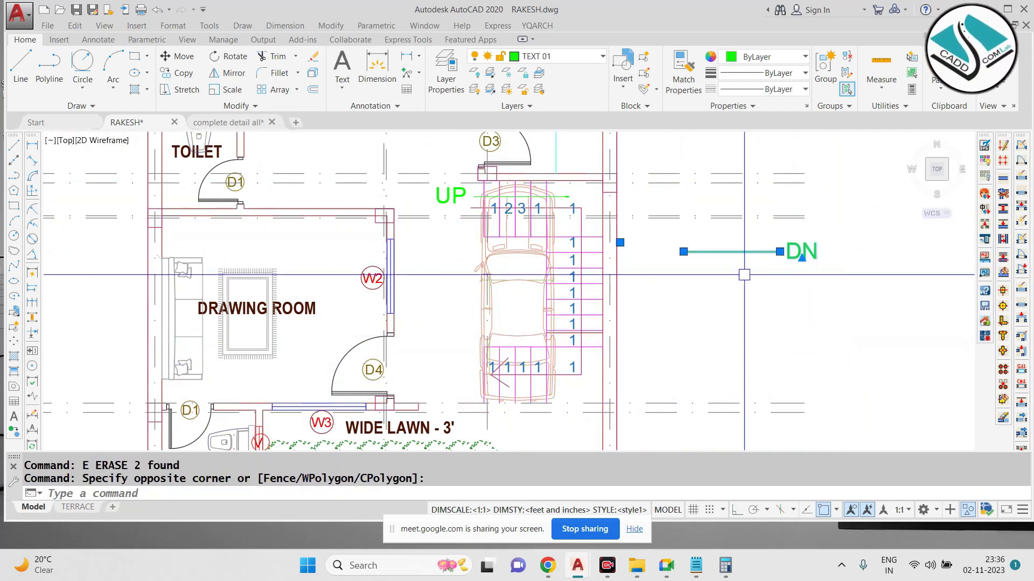
key(space)
click(845, 223)
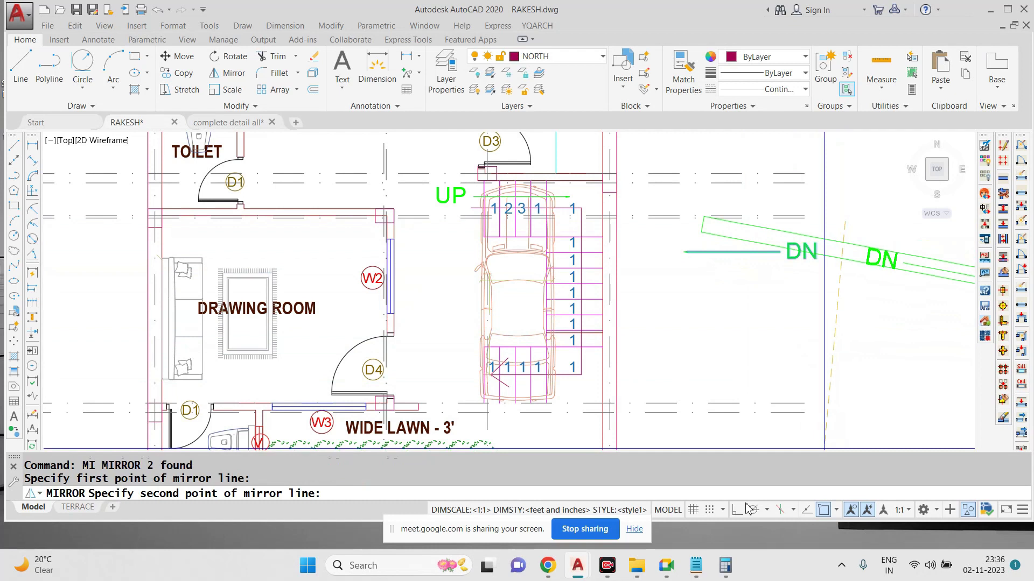
click(738, 510)
click(784, 297)
key(Return)
Step: Erase the original DN text and its arrow outside the plan
click(774, 253)
click(724, 251)
text(e)
key(space)
text(e)
key(space)
key(Escape)
click(826, 235)
click(769, 268)
text(e)
key(space)
Step: Move the mirrored DN arrow with Ortho off to just outside the plan beside the staircase's lower flight
mouse_move(797, 268)
middle_down()
mouse_move(691, 272)
mouse_move(824, 248)
middle_up()
click(942, 231)
click(724, 283)
text(m)
key(space)
click(724, 253)
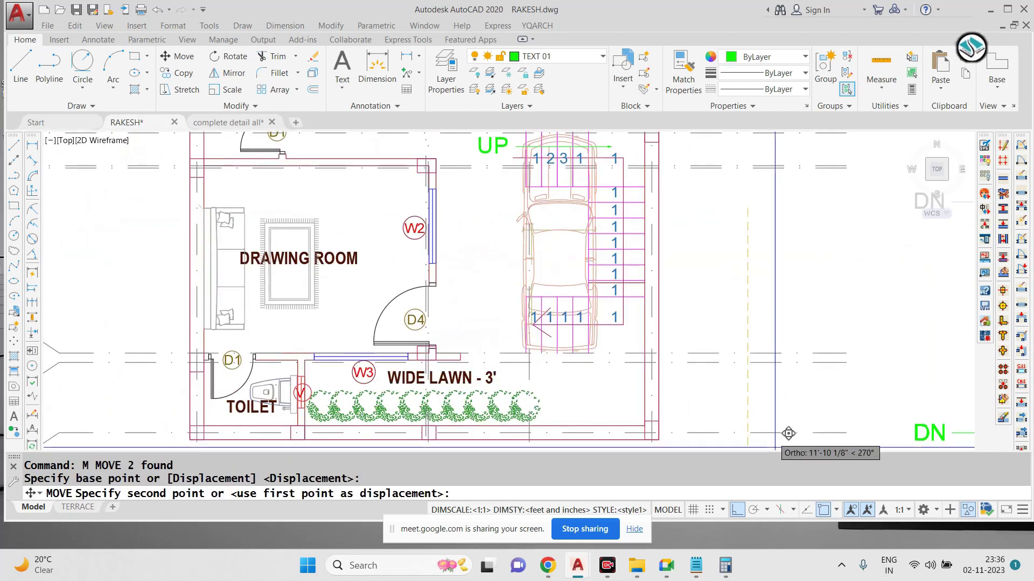
click(738, 509)
scroll(463, 323, up, 2)
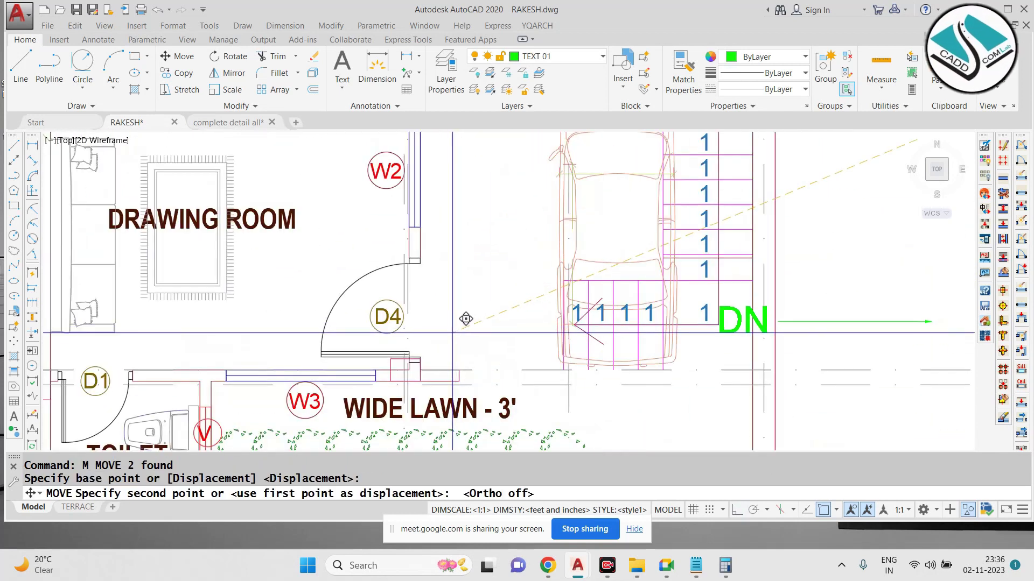
click(518, 298)
Step: Scale the DN arrow and its text down slightly
middle_drag(958, 240, 813, 240)
click(813, 238)
click(665, 323)
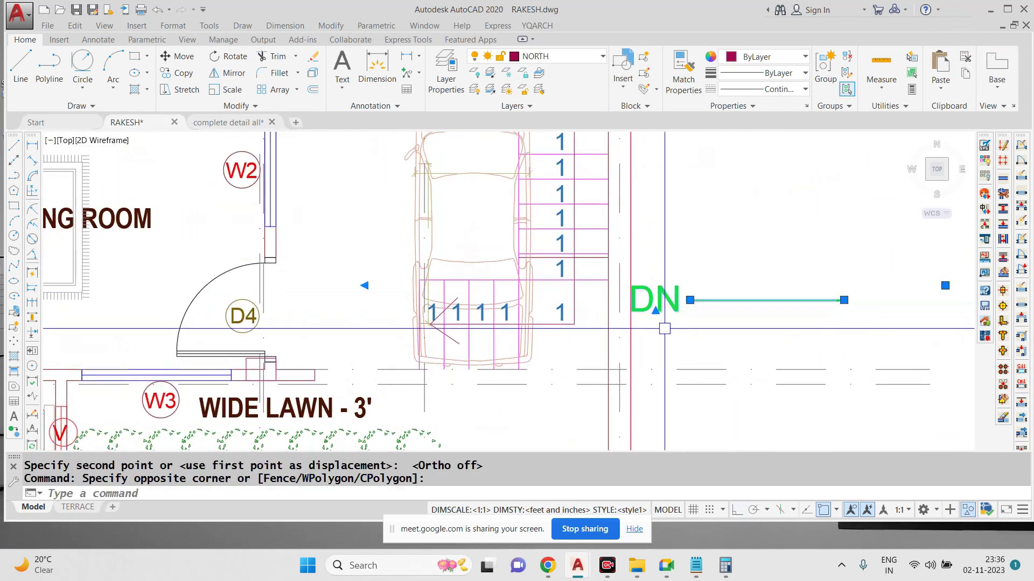
text(sc)
key(space)
key(Escape)
Step: Move the reduced DN arrow to the open end of the staircase's lower flight, pointing across the treads
click(729, 238)
click(669, 315)
text(m)
key(space)
click(719, 283)
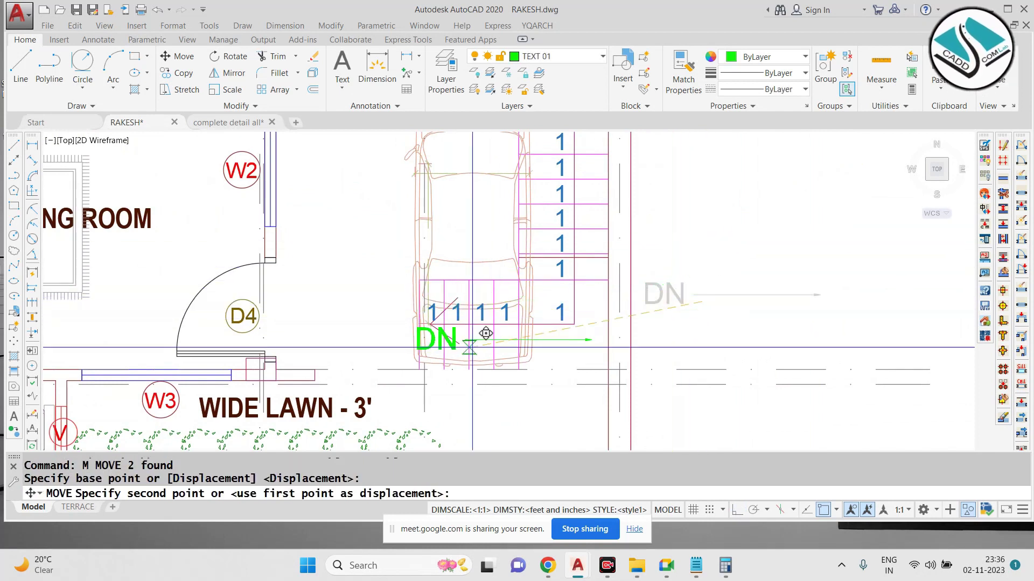
click(437, 326)
Step: Copy the boxed WIDTH, TREAD and RISER note from the complete detail drawing and paste it beside the plan in RAKESH
scroll(610, 318, down, 4)
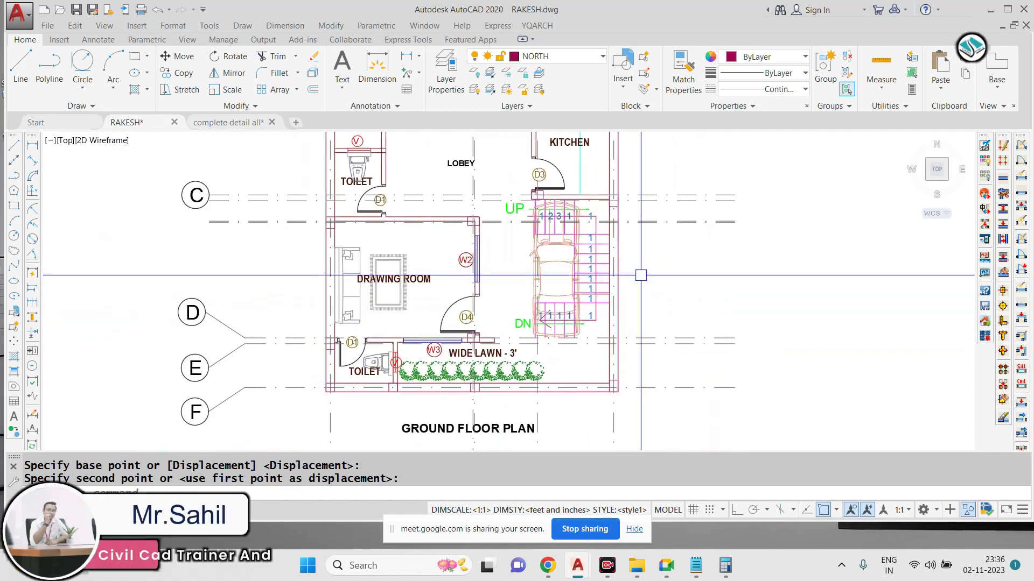
click(228, 122)
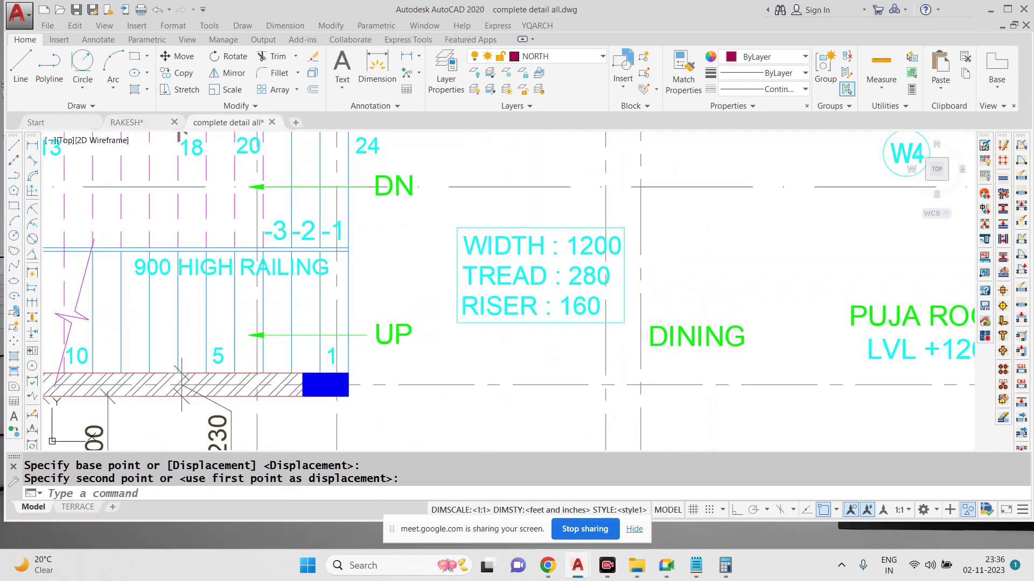
click(534, 207)
click(460, 319)
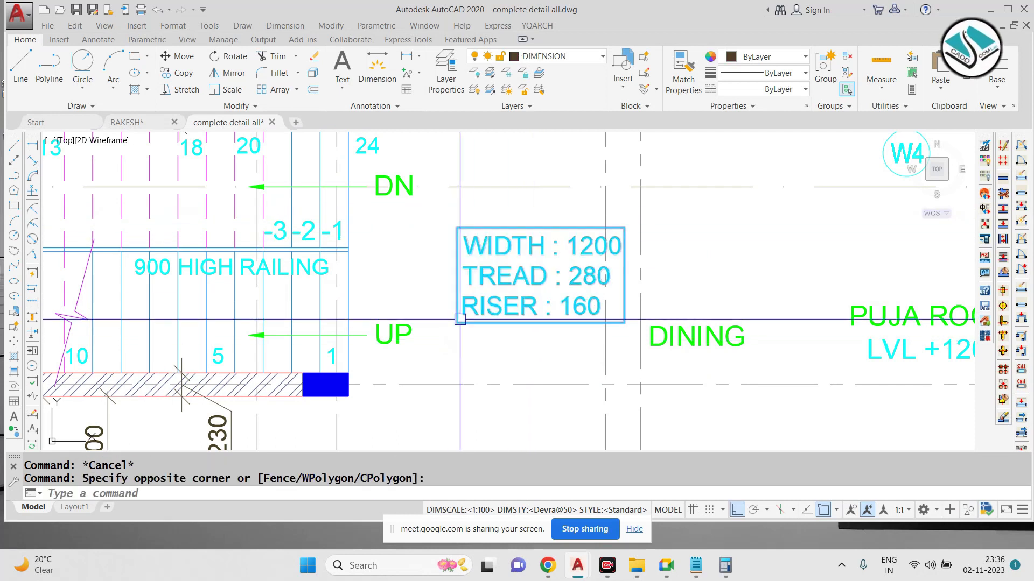
click(129, 123)
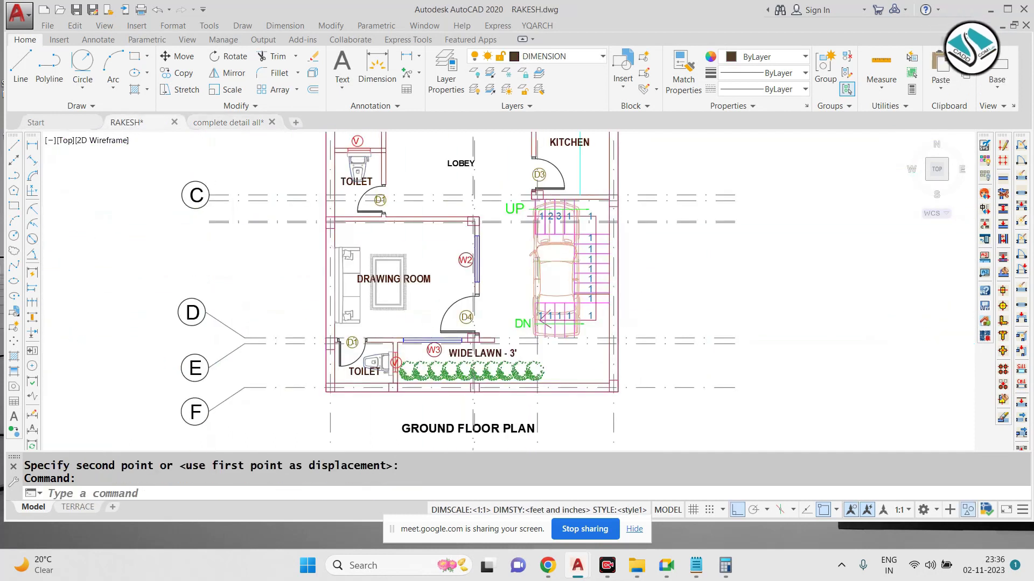
key(ctrl+v)
scroll(362, 275, down, 2)
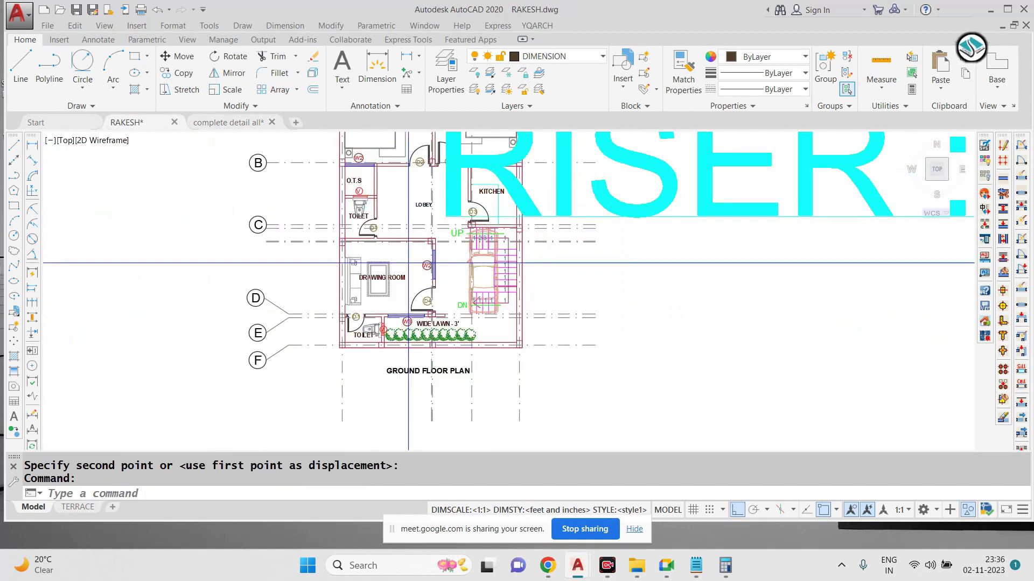
scroll(409, 262, down, 6)
click(495, 339)
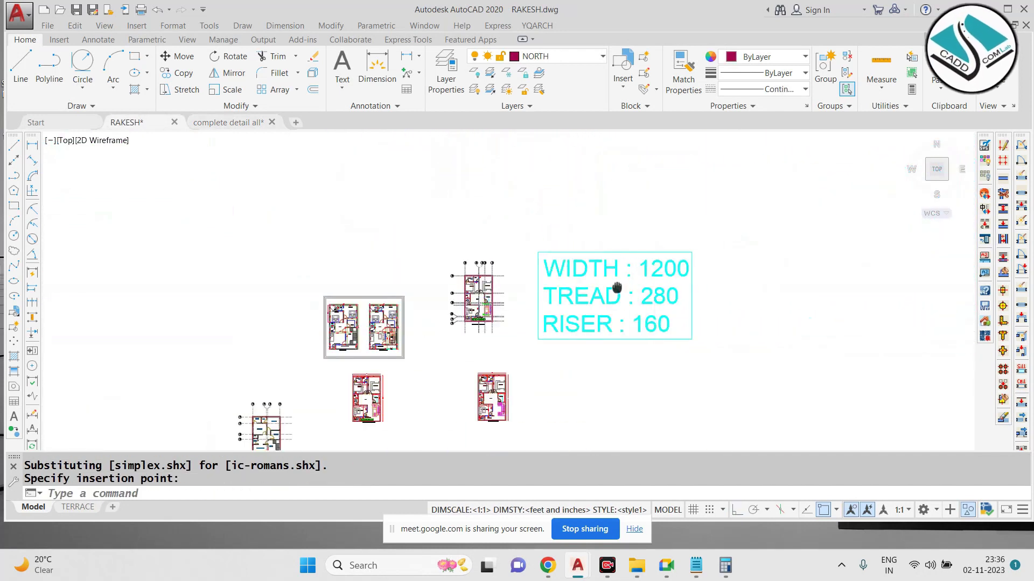
Step: Explode the pasted stair note and recolour its text and frame red
click(686, 220)
click(462, 339)
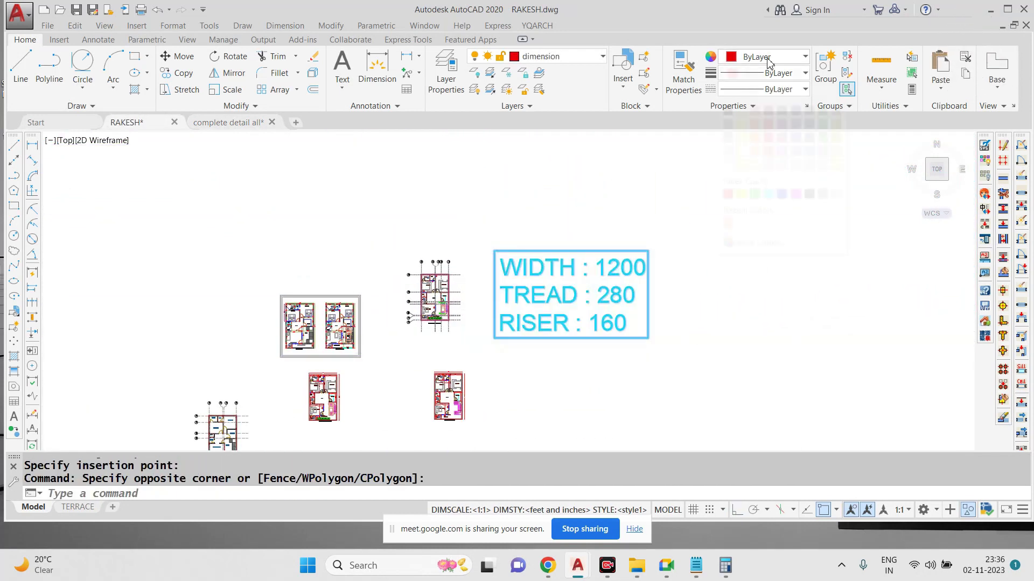
click(782, 110)
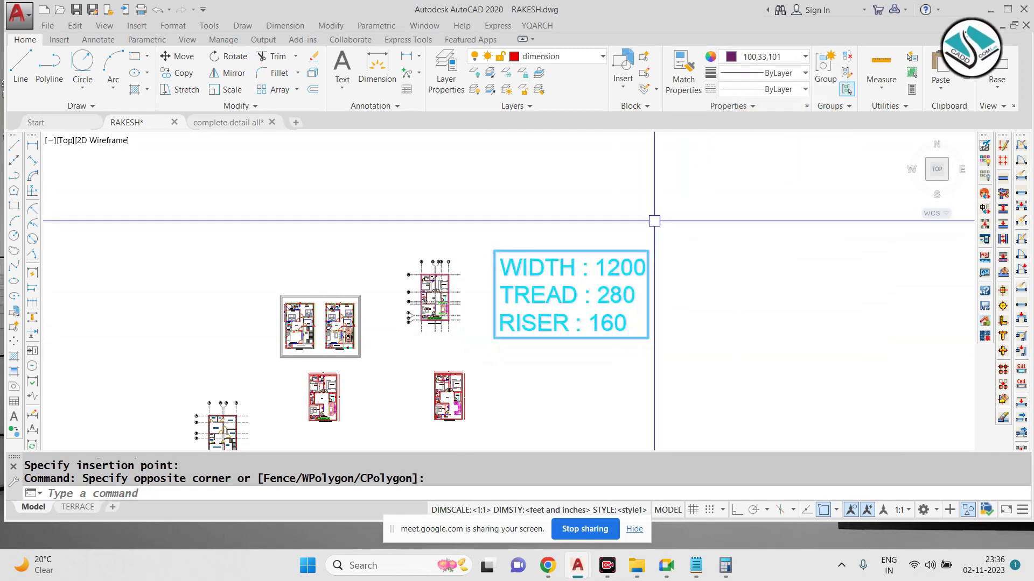
text(x)
key(Return)
click(690, 215)
click(499, 339)
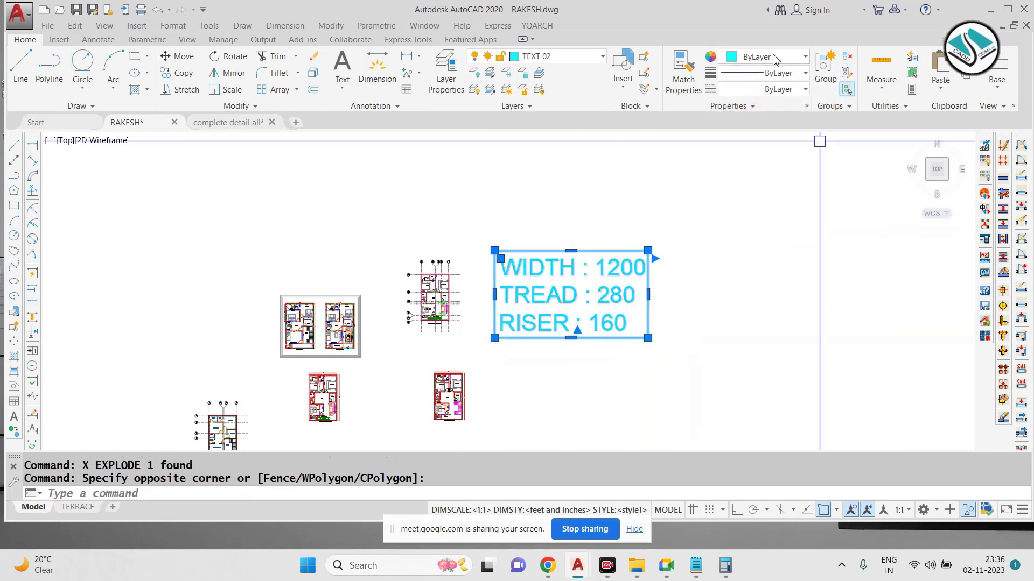
click(774, 57)
click(769, 124)
key(Escape)
Step: Scale the stair note and its frame down to suit the ground floor plan's text
click(687, 199)
click(482, 341)
text(sc)
key(Return)
scroll(462, 315, up, 6)
scroll(461, 318, up, 3)
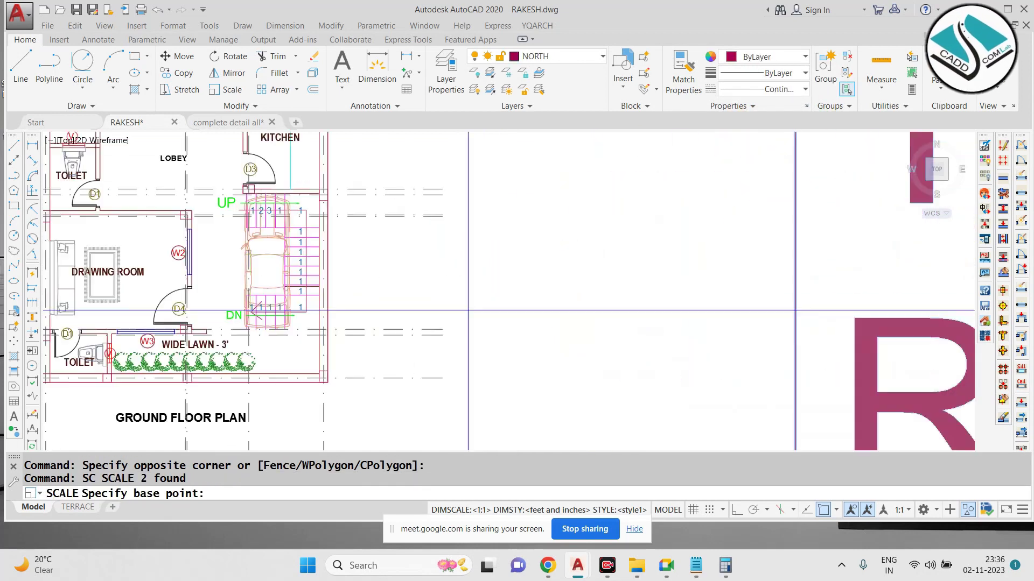
click(466, 311)
click(429, 305)
Step: Move the reduced stair note to just outside the plan's outer wall, level with the staircase's straight flight
click(671, 215)
click(520, 333)
text(m)
key(Return)
scroll(477, 293, up, 2)
click(517, 302)
click(345, 256)
middle_drag(288, 250, 476, 214)
scroll(385, 213, up, 2)
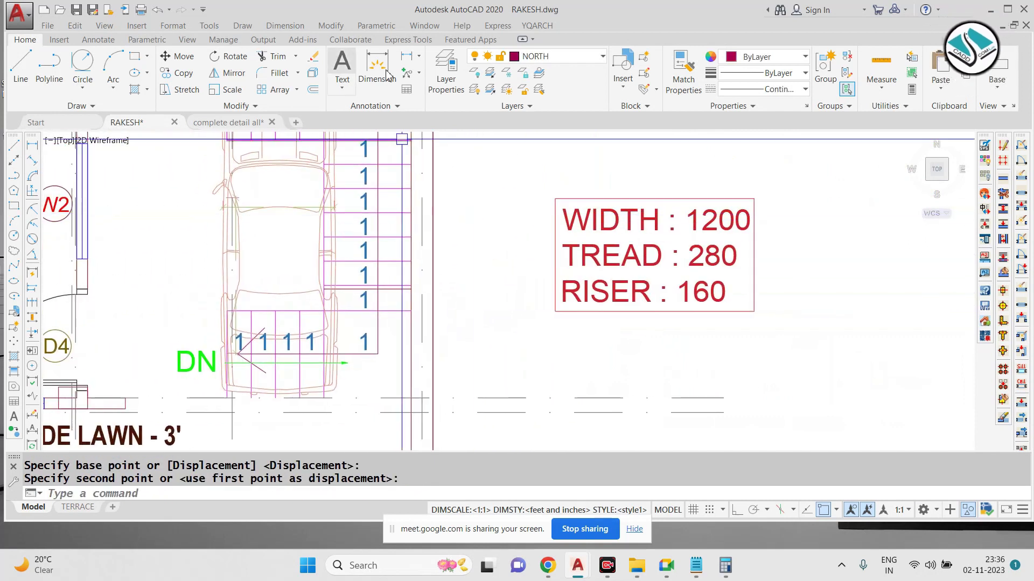
Step: Draw a horizontal multileader without text from the staircase treads to the frame of the stair note
click(423, 103)
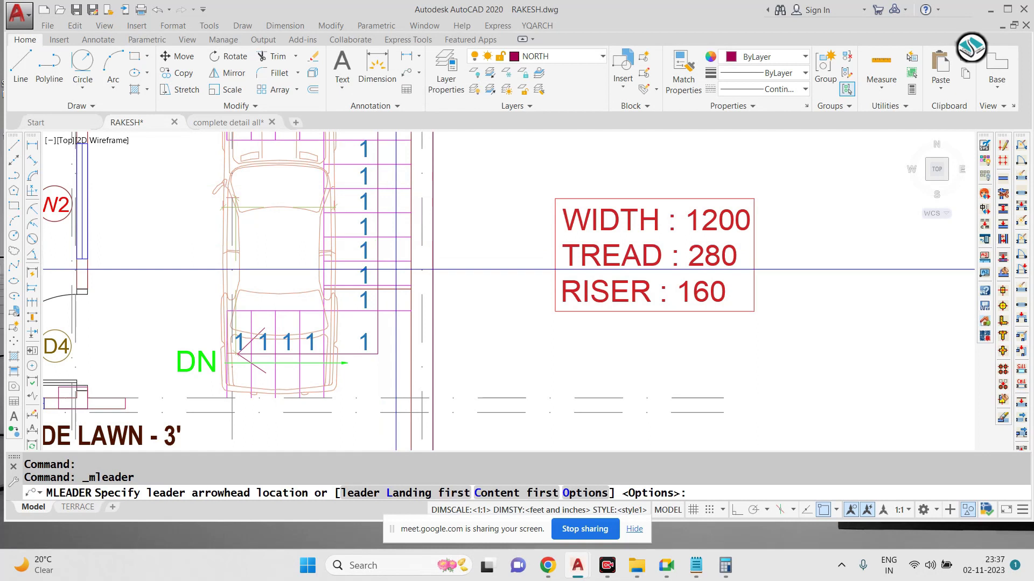
click(655, 254)
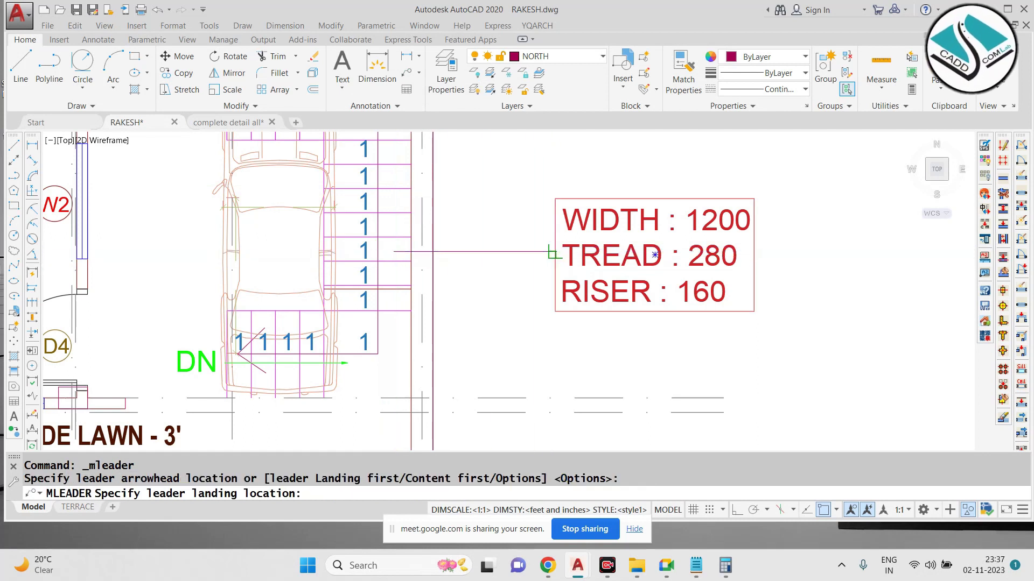
click(564, 298)
key(Escape)
key(Escape)
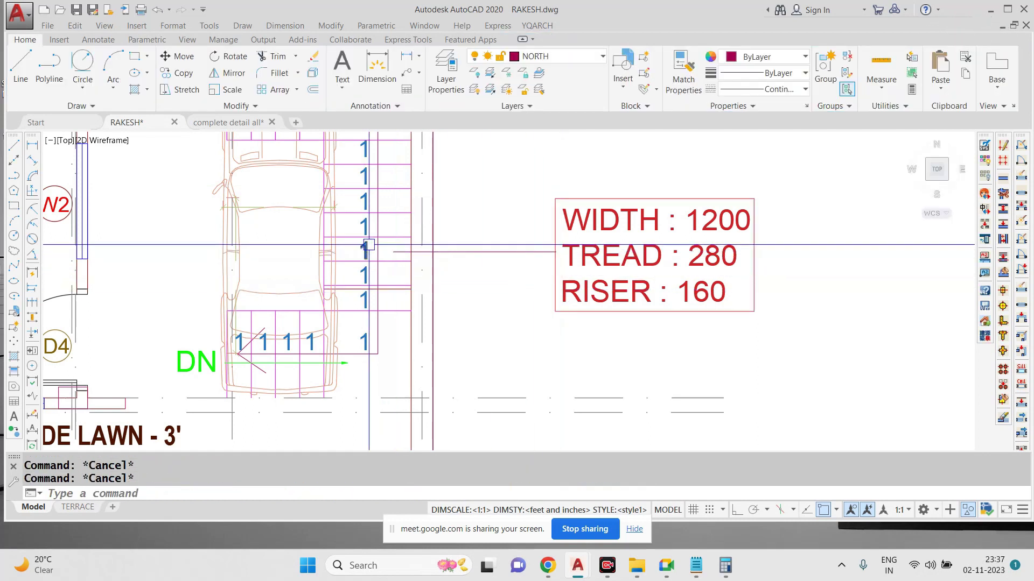
Step: Set the stair note leader's arrowhead size to 9"
scroll(396, 257, up, 8)
scroll(395, 257, down, 10)
click(552, 221)
click(497, 283)
text(CH)
key(space)
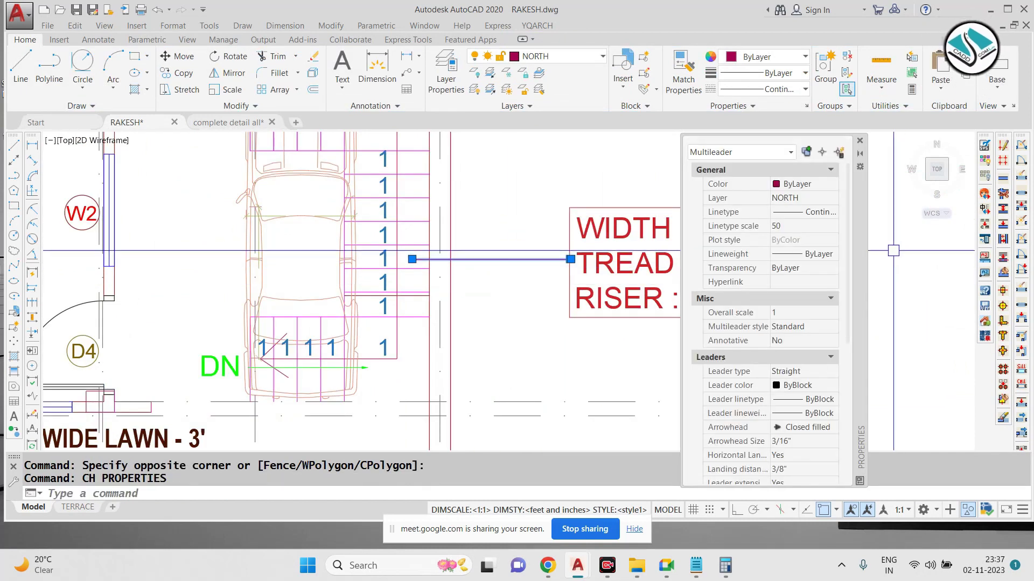
drag(848, 258, 840, 349)
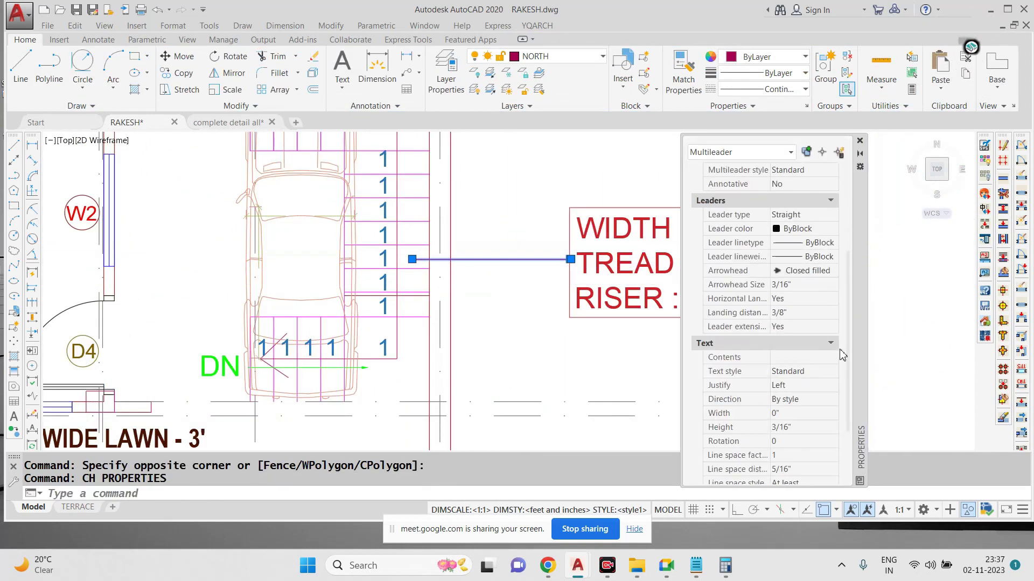
click(794, 295)
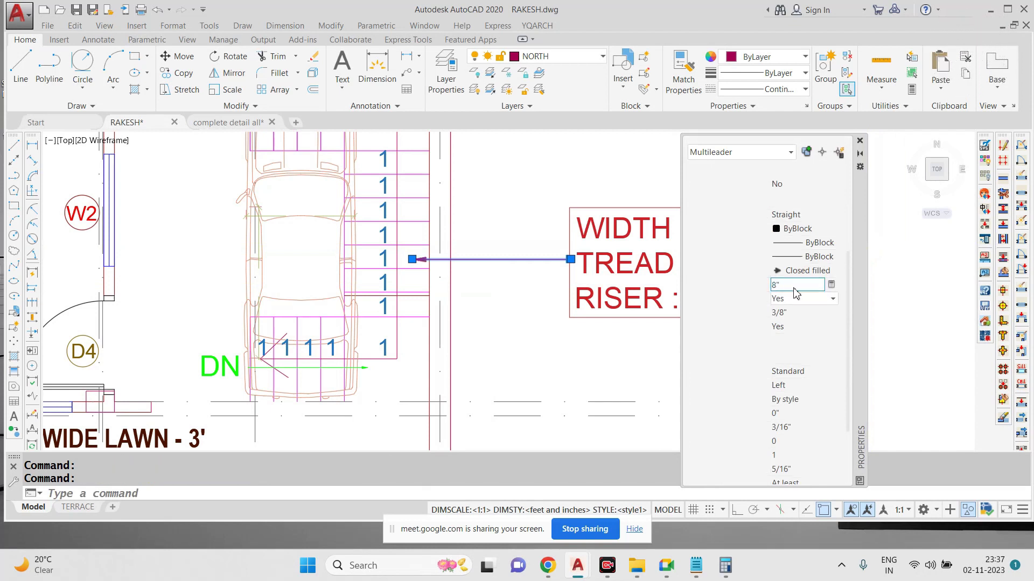
click(797, 296)
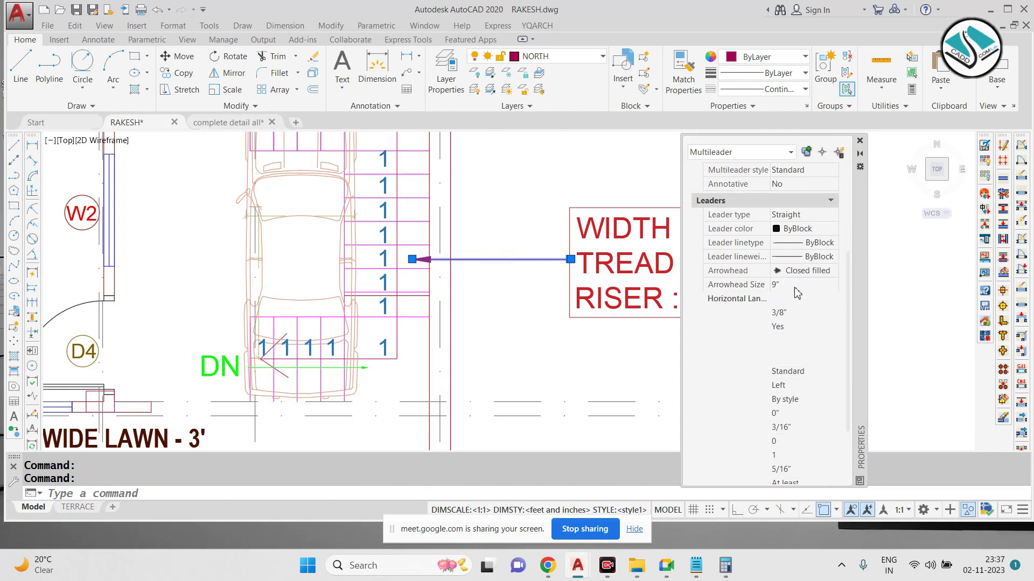
click(860, 140)
Step: Recolour the stair note, its frame and its leader to grey 99,100,102
scroll(724, 226, down, 3)
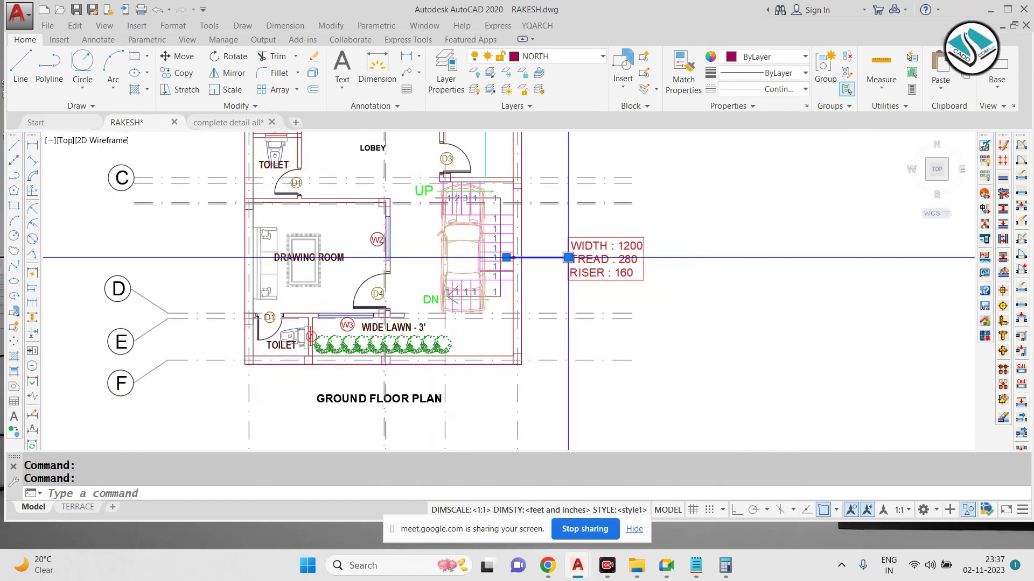
key(Escape)
click(726, 226)
click(614, 238)
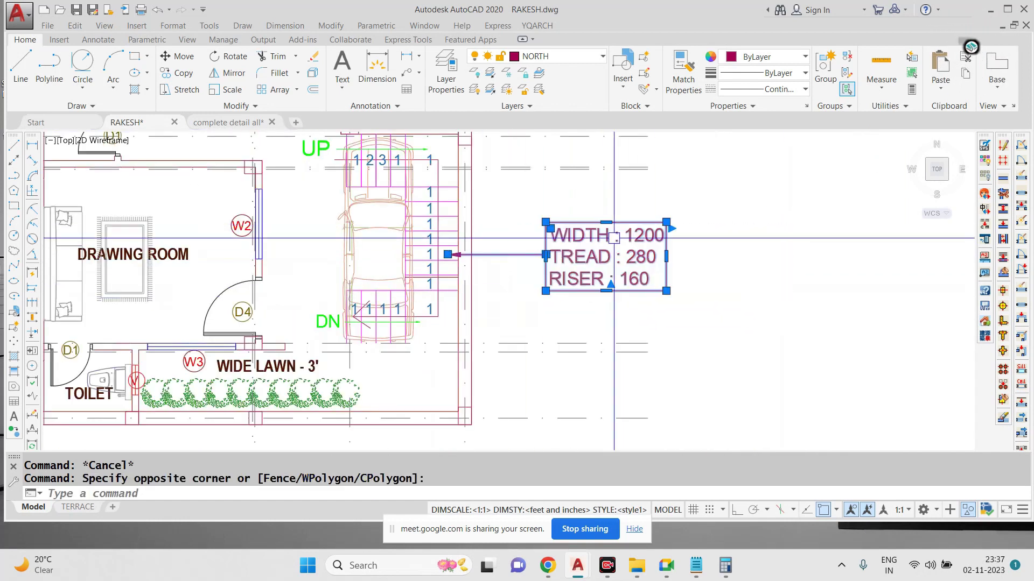
click(758, 58)
click(730, 128)
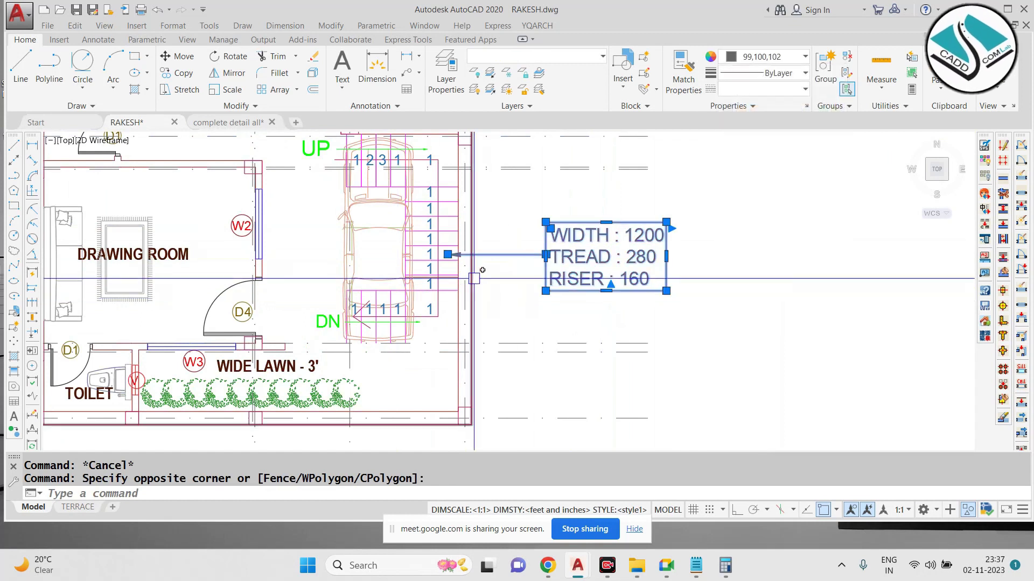
scroll(473, 277, down, 4)
key(Escape)
scroll(370, 246, up, 2)
mouse_move(370, 246)
middle_down()
mouse_move(376, 256)
mouse_move(457, 261)
middle_up()
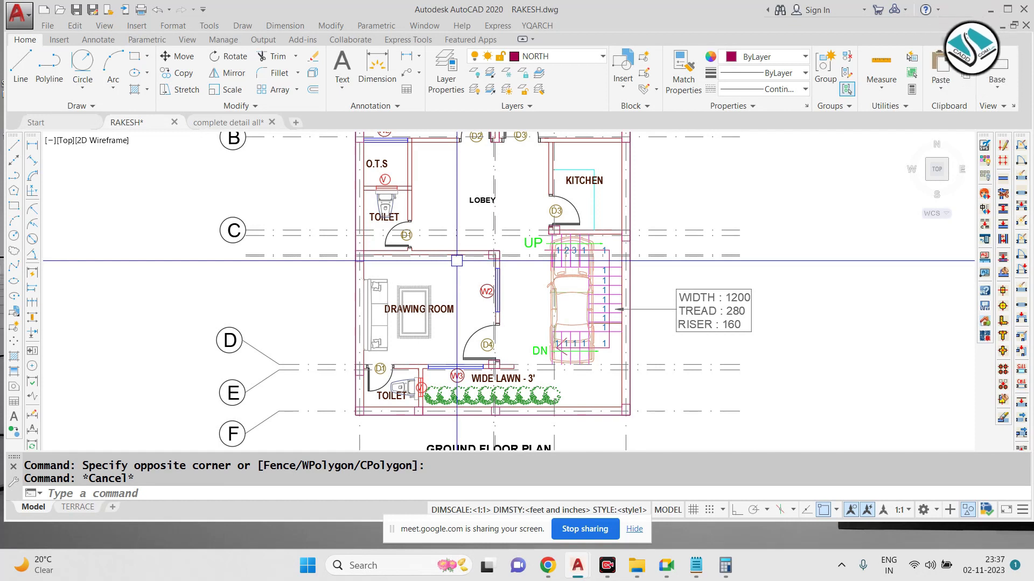
Step: Look over the annotated ground floor plan from the staircase up to grid line A
scroll(465, 299, up, 2)
scroll(465, 299, down, 4)
scroll(280, 159, up, 2)
middle_drag(485, 240, 468, 316)
scroll(450, 311, down, 2)
scroll(429, 265, up, 2)
scroll(482, 216, down, 2)
middle_drag(483, 209, 467, 247)
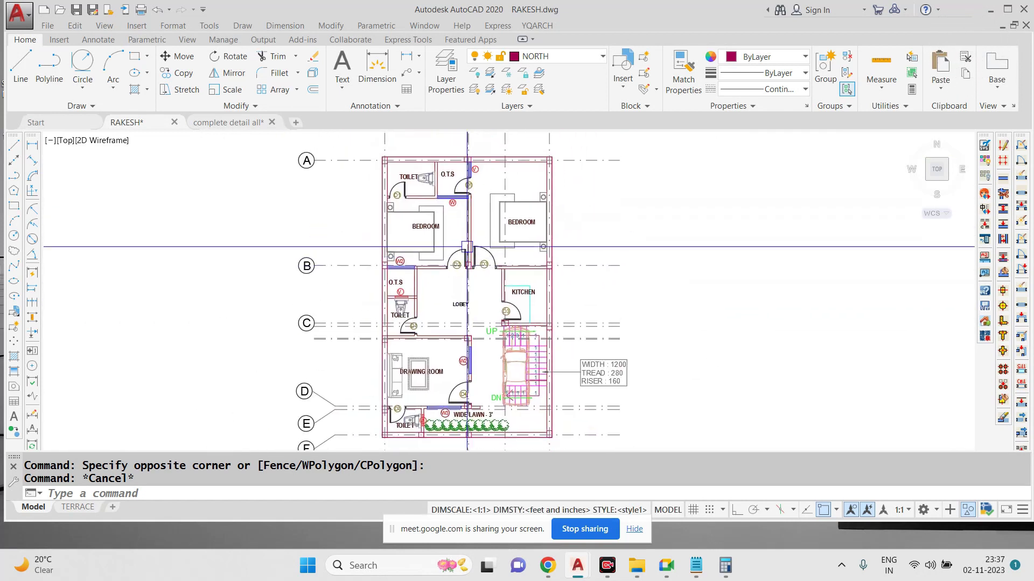
Step: Start a gradient fill with both colours blue and apply it to the corner column beside grid bubble A
key(Escape)
text(C)
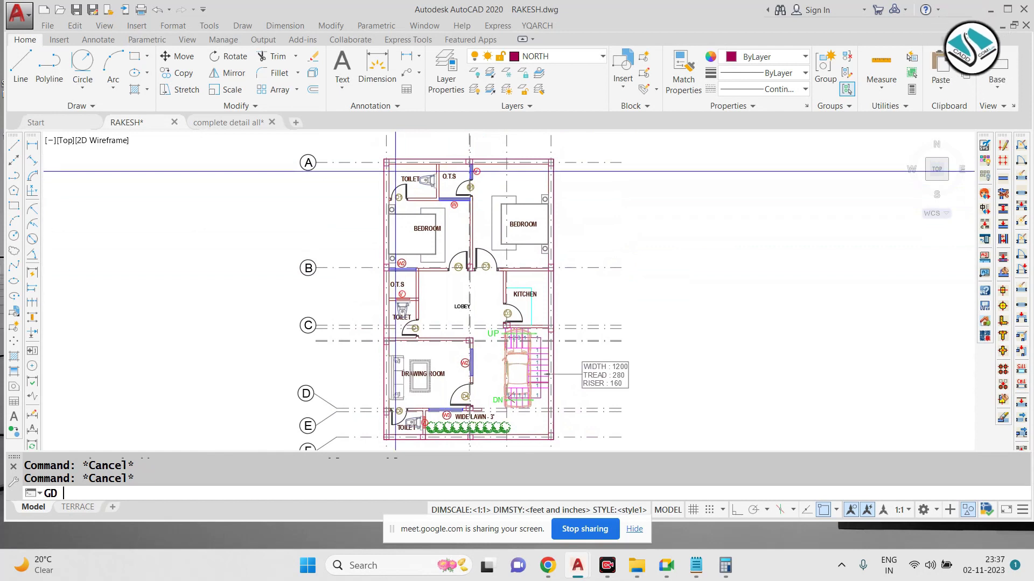
key(Return)
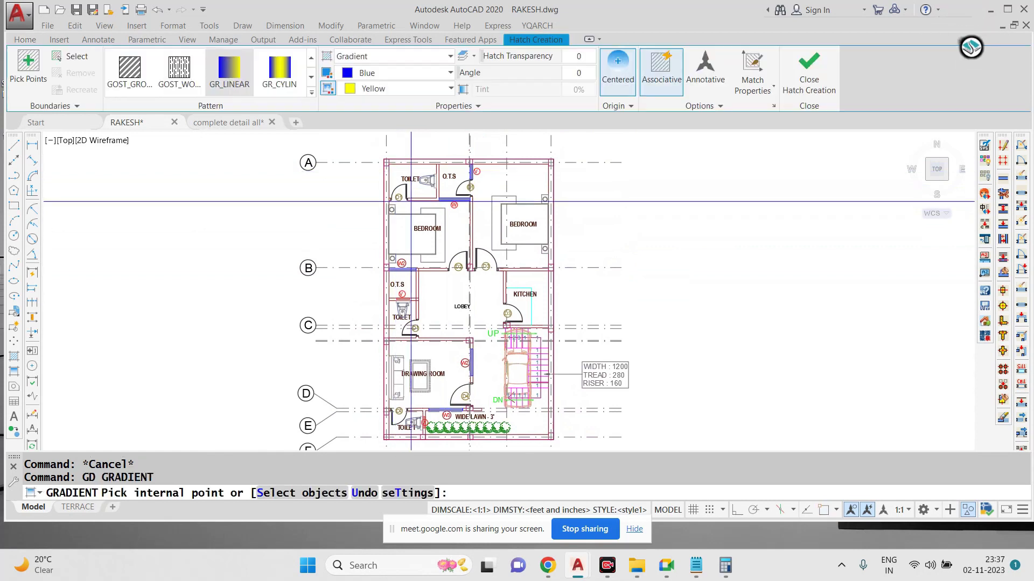
click(375, 89)
click(400, 190)
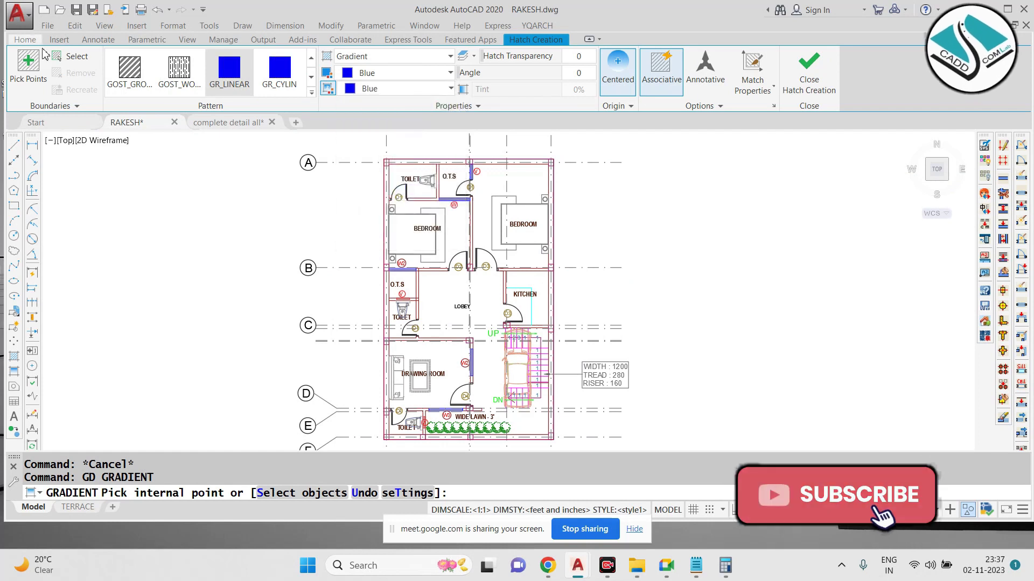
click(72, 56)
click(404, 162)
click(539, 223)
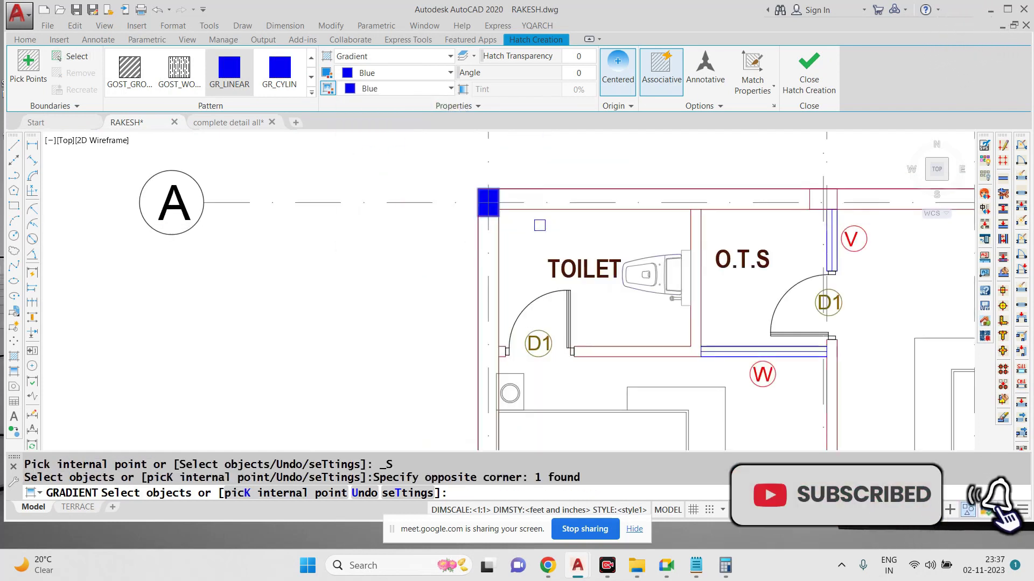
Step: Add the remaining two columns along grid line A, beside the O.T.S and at the bedroom corner, to the blue fill
middle_drag(781, 210, 484, 210)
click(482, 171)
click(594, 227)
middle_drag(780, 211, 568, 217)
click(618, 164)
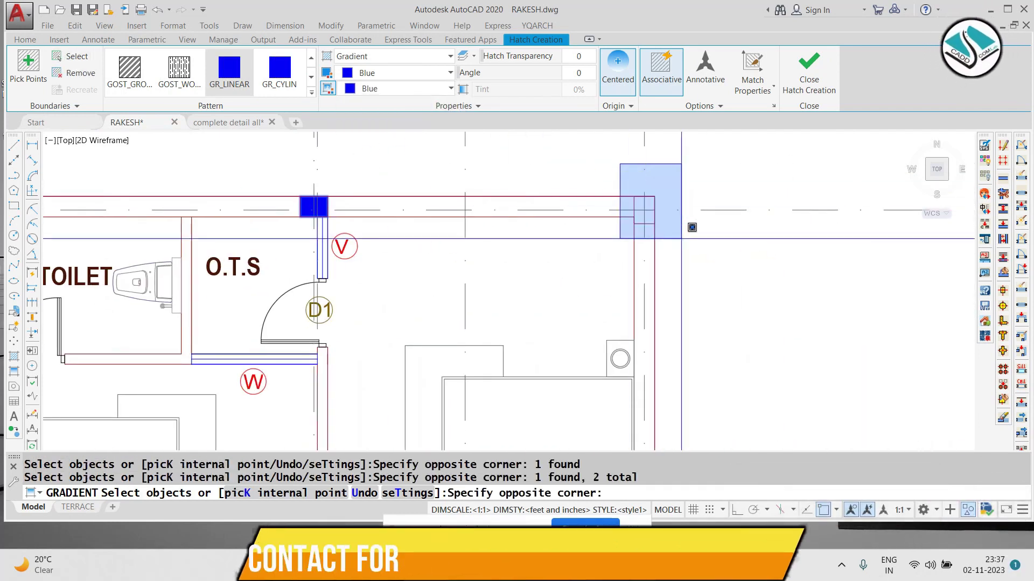
click(683, 238)
Step: Extend the blue fill to the columns along grid line B below the bedrooms
scroll(628, 208, down, 2)
middle_drag(612, 311, 623, 217)
middle_drag(326, 295, 380, 255)
scroll(282, 311, up, 2)
click(260, 322)
click(325, 412)
scroll(538, 345, down, 1)
middle_drag(641, 322, 378, 244)
scroll(470, 277, up, 2)
click(380, 252)
click(488, 356)
Step: Extend the blue fill to the columns near grid line C, around the kitchen, staircase and drawing room
scroll(490, 355, down, 2)
middle_drag(778, 312, 522, 248)
scroll(452, 306, down, 2)
middle_drag(398, 371, 523, 193)
scroll(506, 223, up, 2)
click(664, 241)
click(743, 393)
middle_drag(322, 297, 453, 238)
middle_drag(137, 235, 254, 223)
click(240, 227)
click(317, 291)
Step: Add the columns beside the front toilet's door D1 and the drawing room's door D4 to the blue fill
scroll(315, 285, down, 2)
middle_drag(293, 420, 305, 265)
scroll(303, 269, up, 2)
click(281, 253)
click(356, 334)
middle_drag(623, 279, 534, 219)
scroll(540, 209, up, 2)
click(527, 186)
click(631, 258)
Step: Fill the columns along the front wall on grid line F in blue and finish the gradient fill
scroll(487, 237, down, 2)
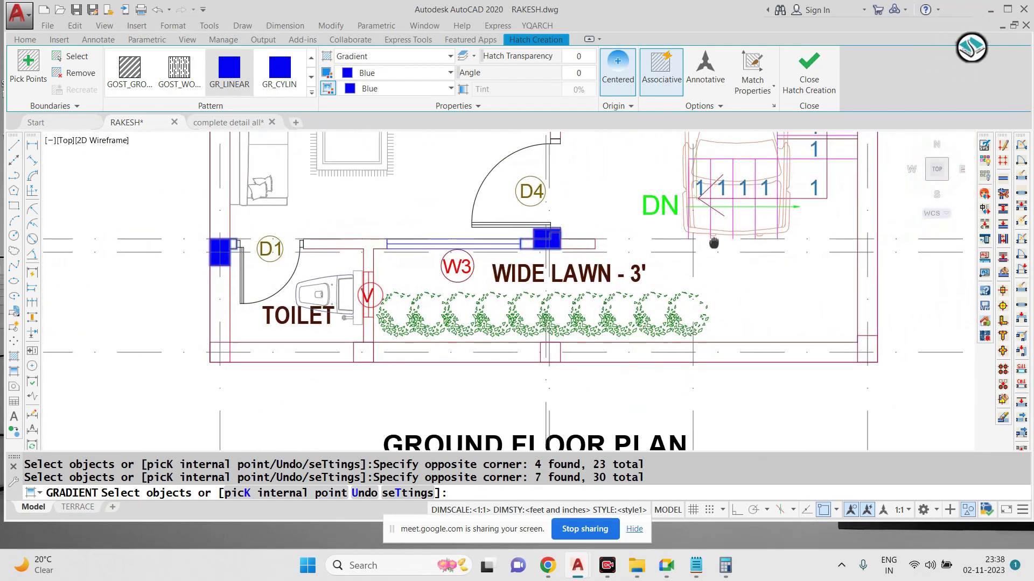
middle_drag(845, 296, 662, 298)
click(703, 406)
scroll(556, 231, up, 3)
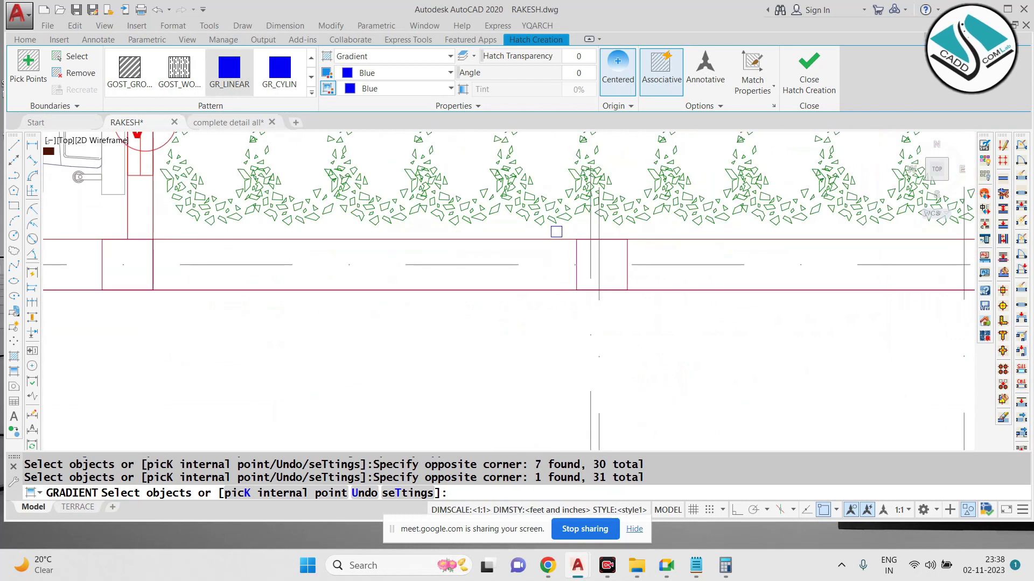
middle_drag(230, 270, 584, 271)
scroll(584, 271, down, 2)
click(445, 235)
click(580, 312)
click(250, 214)
click(322, 294)
scroll(322, 297, down, 3)
key(Return)
scroll(485, 272, down, 2)
middle_drag(484, 272, 496, 336)
scroll(479, 262, up, 2)
scroll(471, 269, down, 2)
key(Escape)
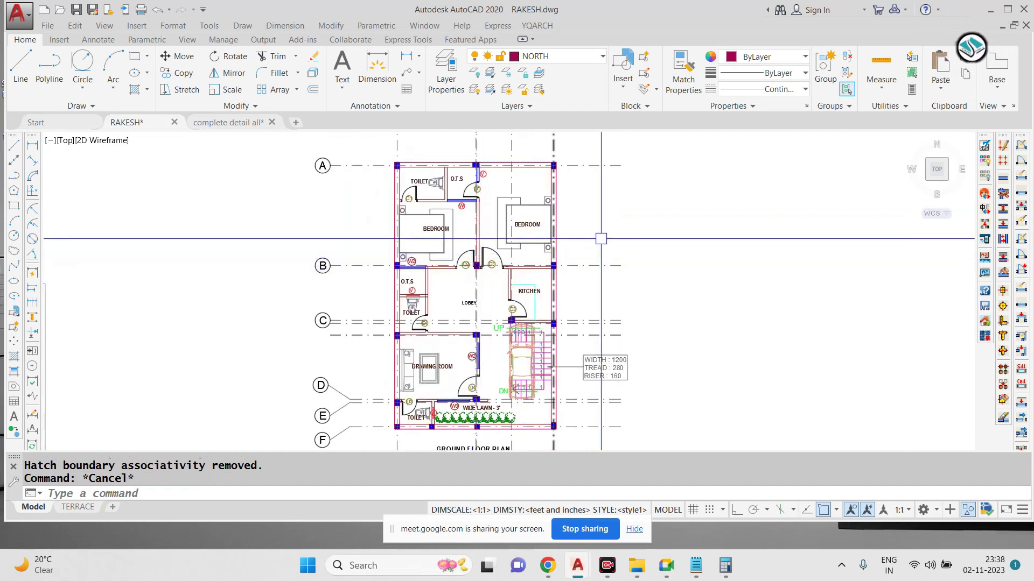
Step: Copy the "1800 WIDE PROJECTION" note below the entrance in the complete detail all drawing
click(228, 123)
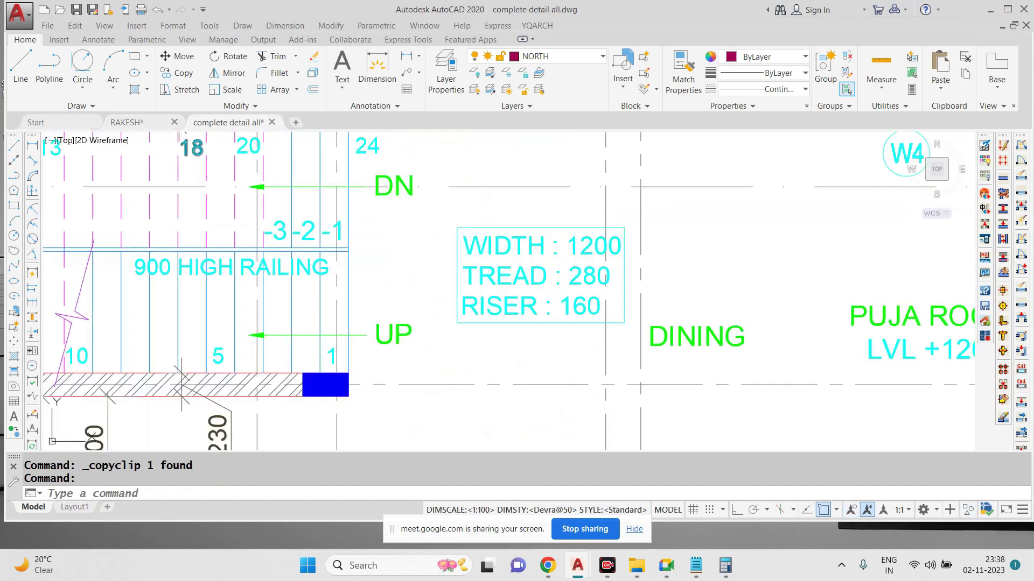
scroll(455, 251, down, 4)
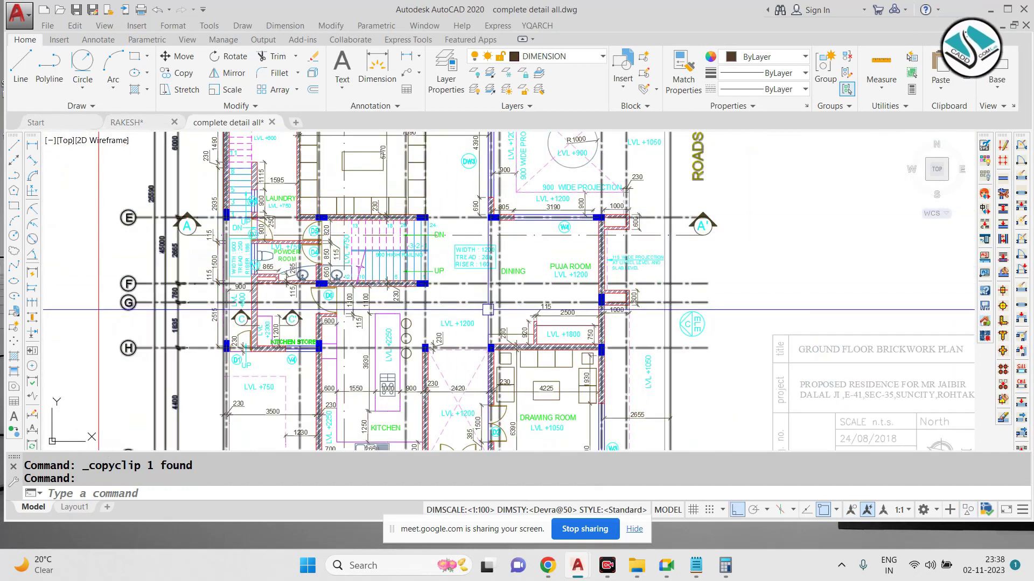
middle_drag(488, 302, 499, 161)
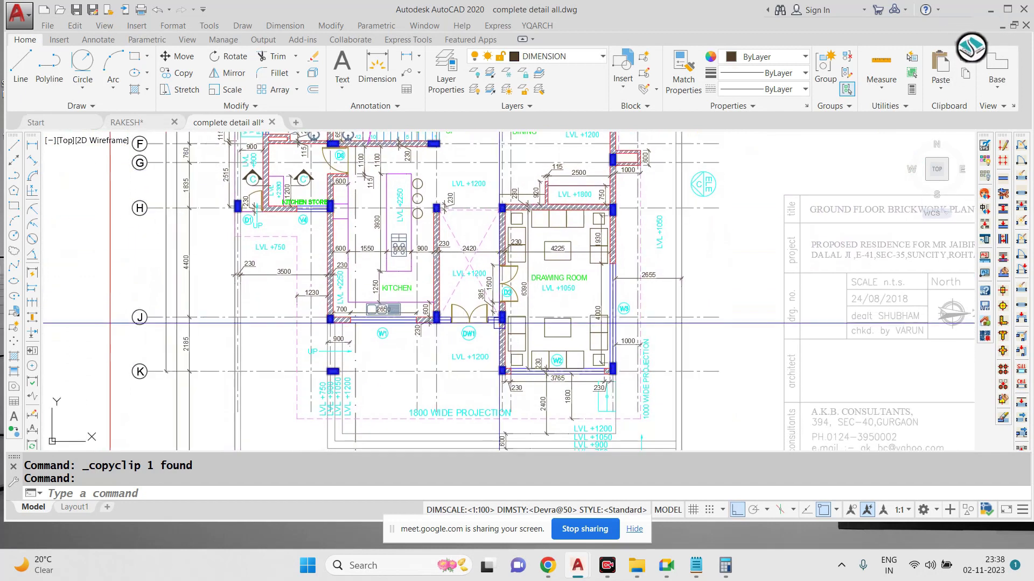
middle_drag(810, 248, 693, 275)
scroll(709, 256, up, 4)
scroll(728, 222, down, 4)
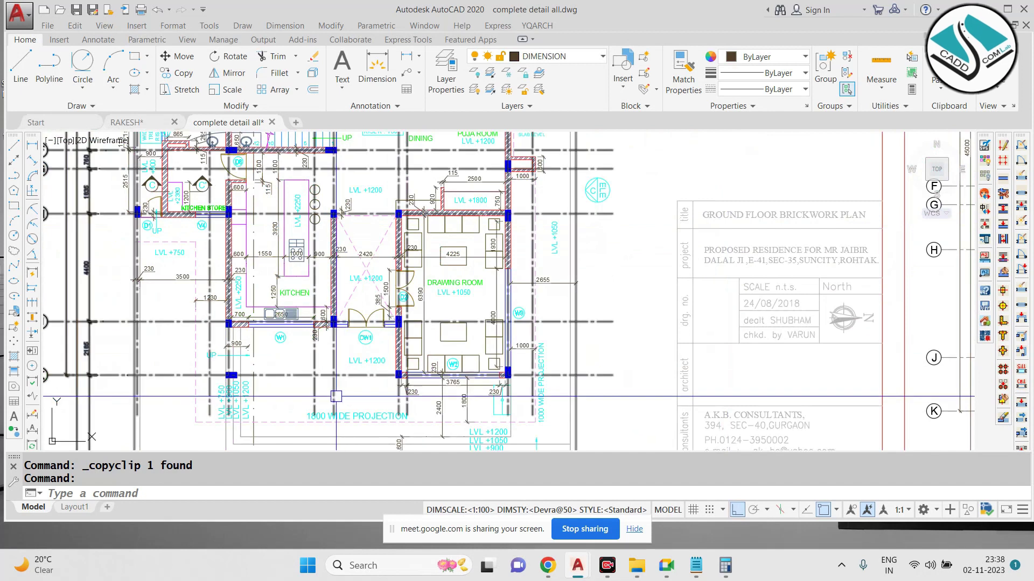
scroll(292, 409, up, 2)
middle_drag(292, 409, 455, 330)
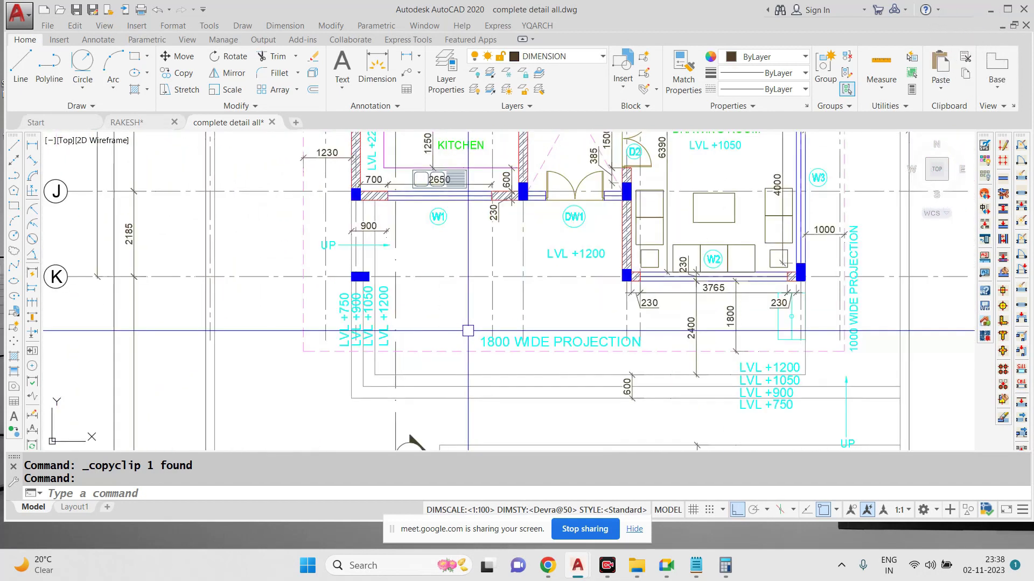
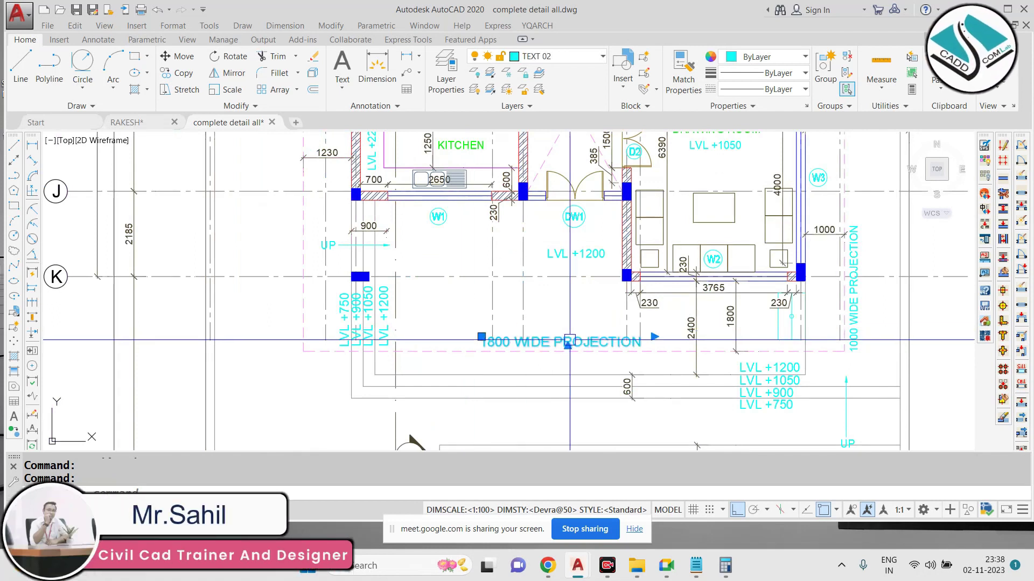
key(ctrl+c)
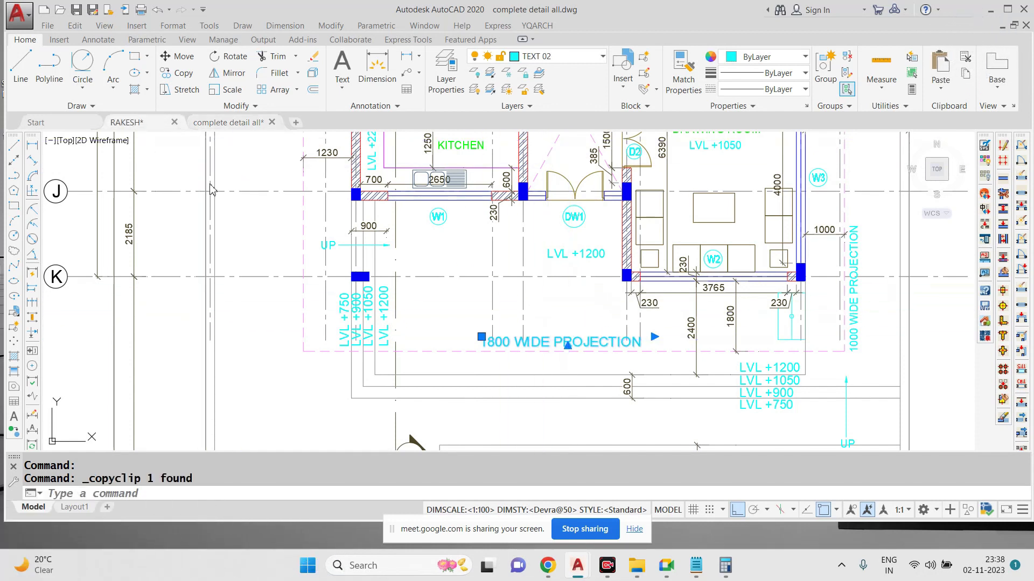
Step: Paste the projection note into the RAKESH drawing in the empty space beside the ground floor plan
key(ctrl+Tab)
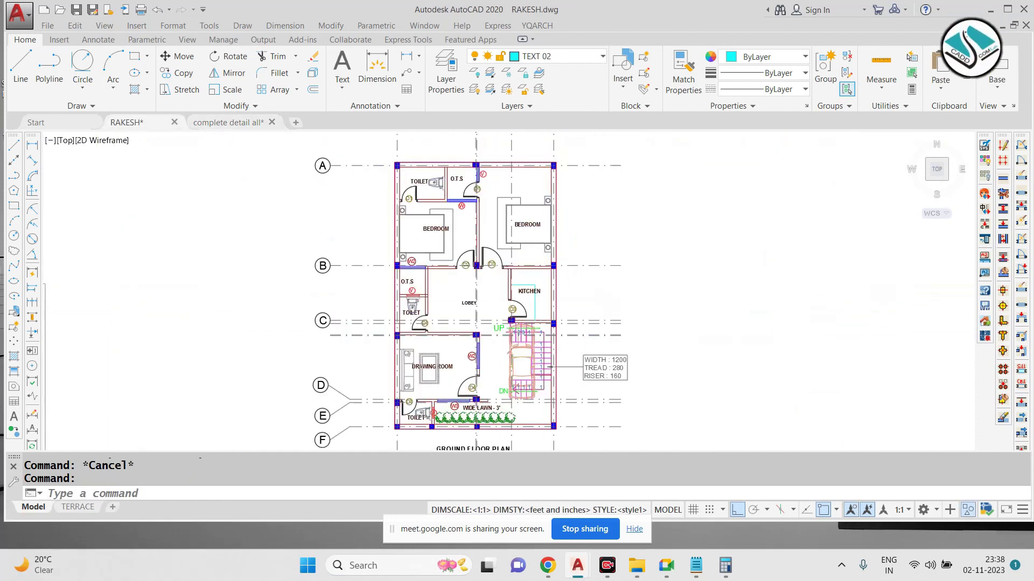
key(ctrl+v)
scroll(398, 262, down, 8)
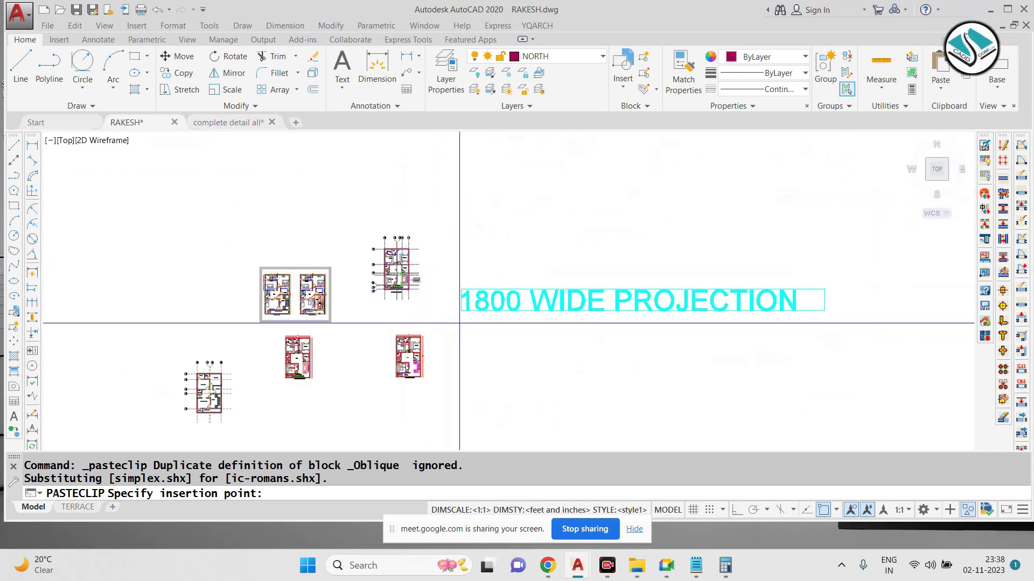
click(459, 323)
Step: Scale the pasted "1800 WIDE PROJECTION" note down to roughly the width of the ground floor plan
click(491, 305)
click(434, 352)
text(S)
key(Escape)
text(SC)
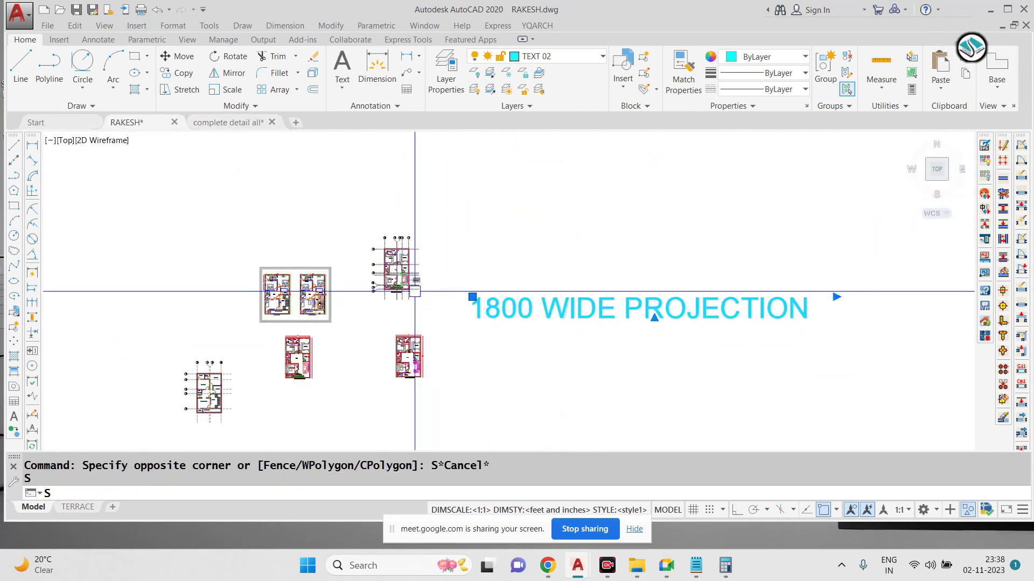
key(Return)
scroll(411, 276, up, 4)
click(480, 303)
click(454, 310)
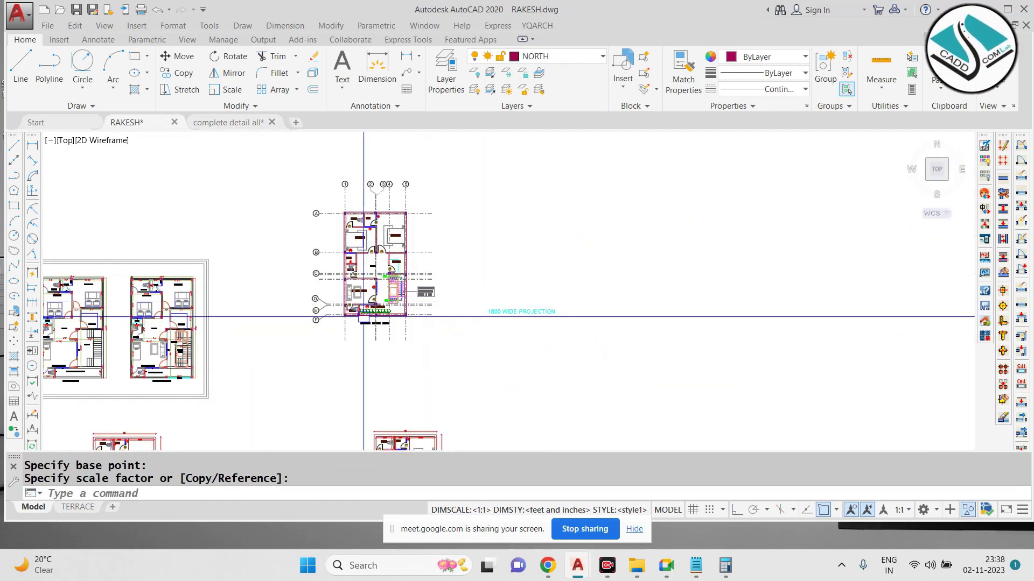
Step: Draw a rectangle around the wide lawn strip, from the front toilet's wall to the opposite outer wall
scroll(441, 309, up, 5)
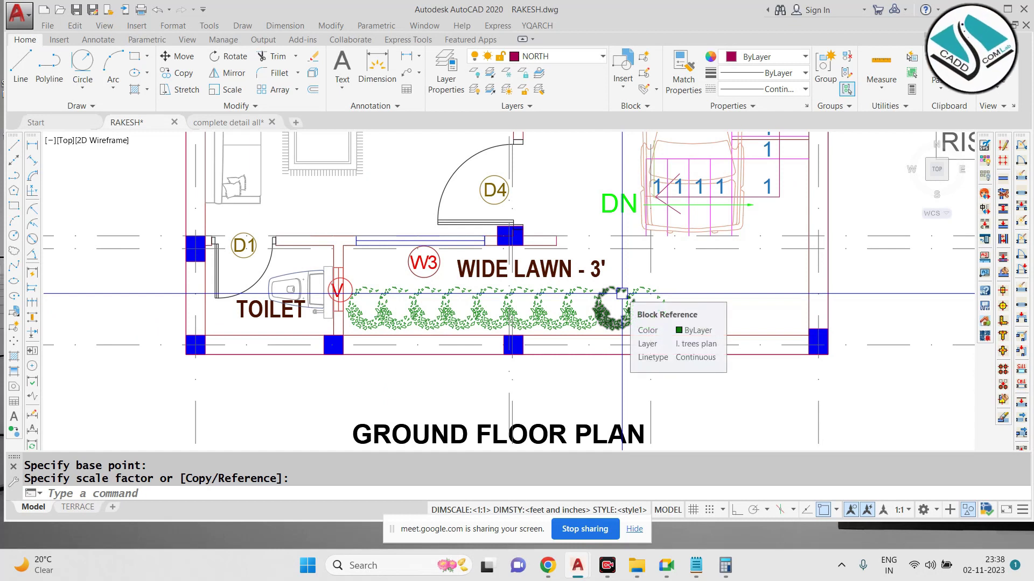
scroll(475, 249, down, 4)
scroll(473, 248, up, 4)
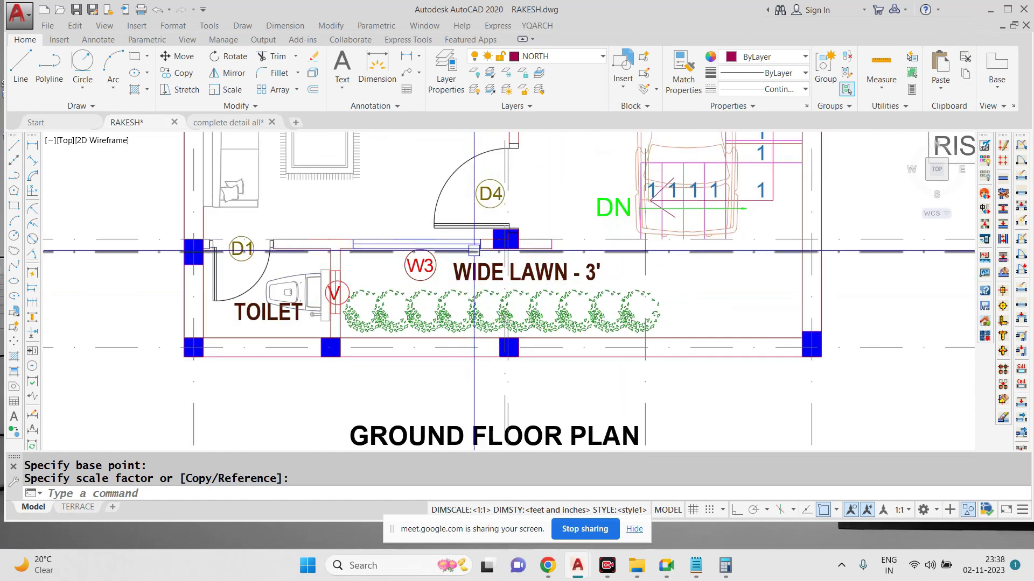
key(Escape)
text(REC)
key(Return)
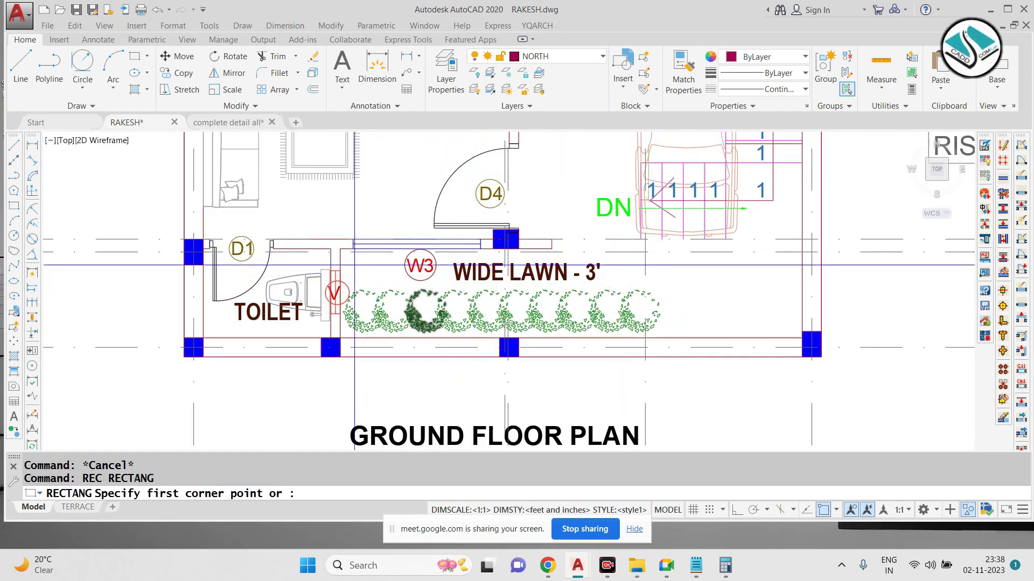
click(340, 248)
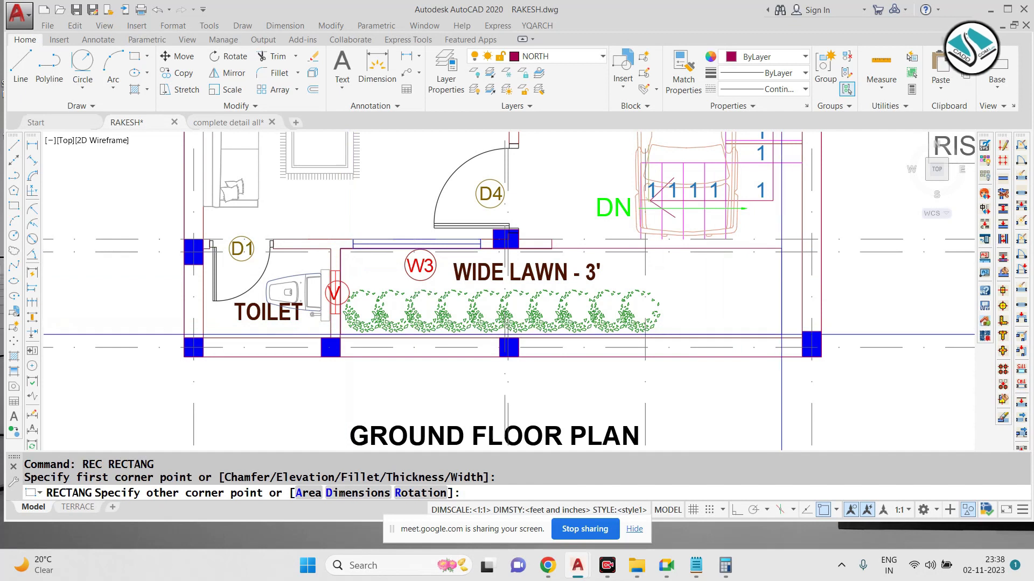
key(Escape)
Step: Give the lawn rectangle the yellow color 248,215,49 and the DASHDOT2 linetype
click(799, 304)
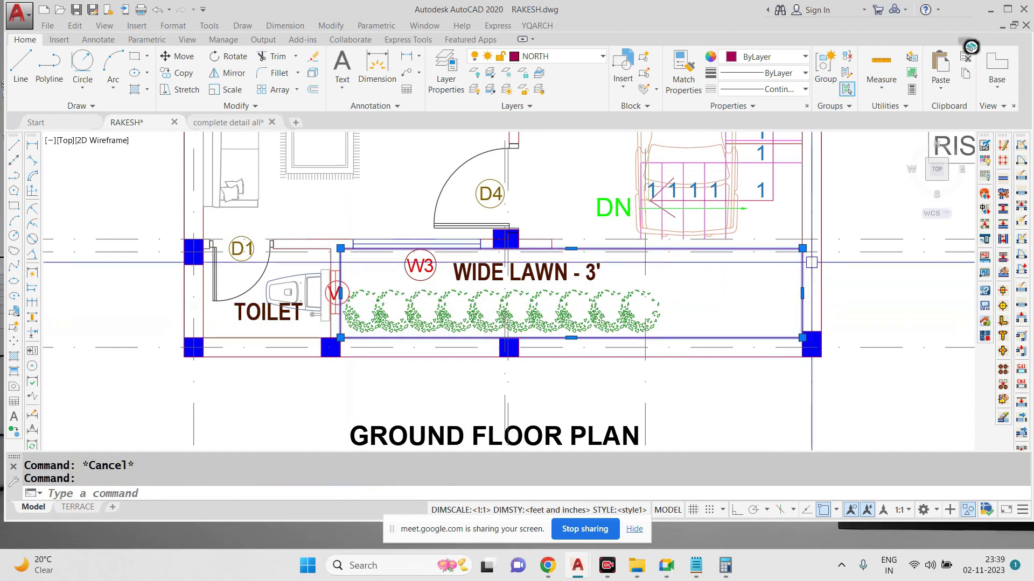
click(765, 56)
click(745, 111)
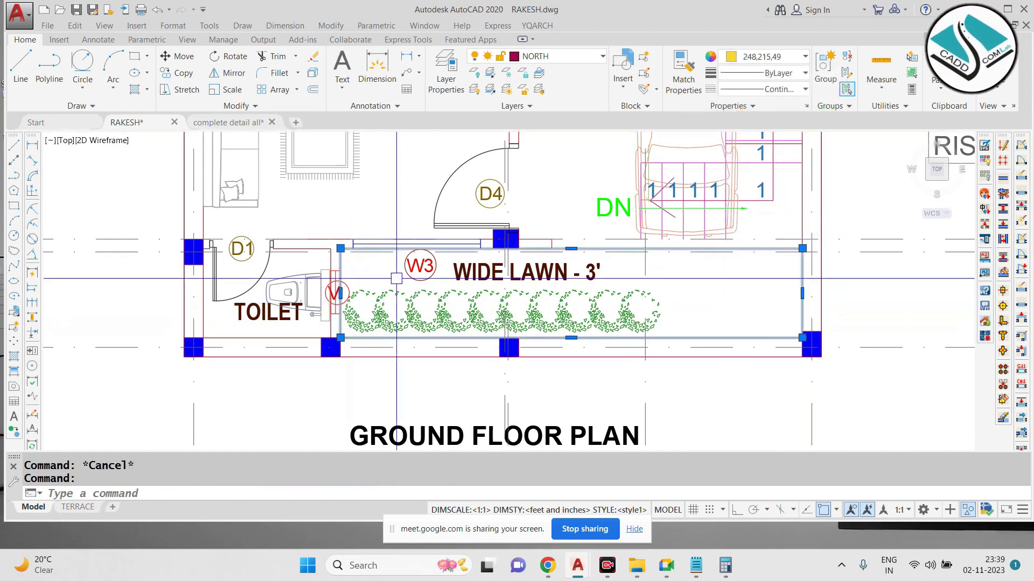
click(769, 89)
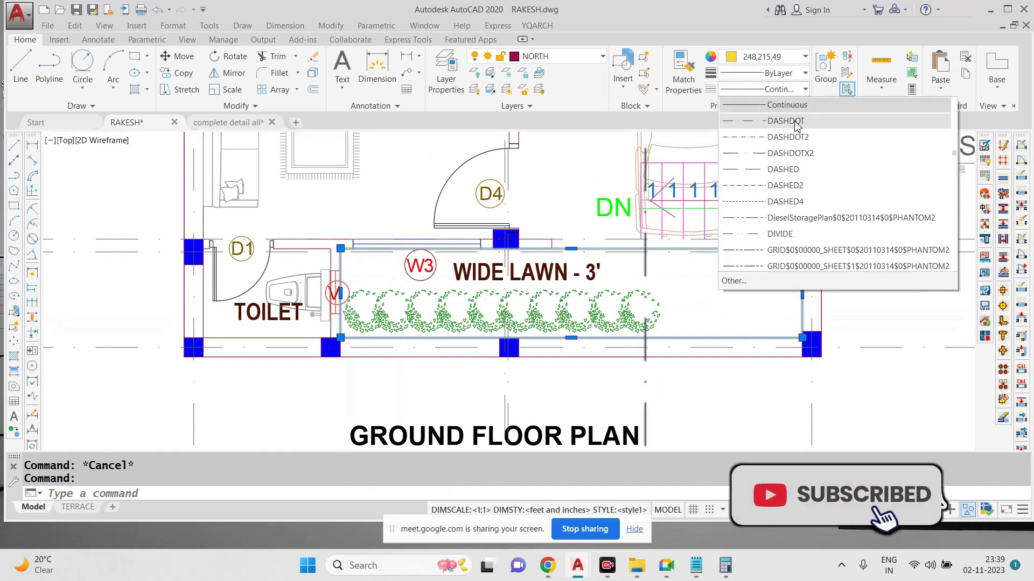
click(786, 138)
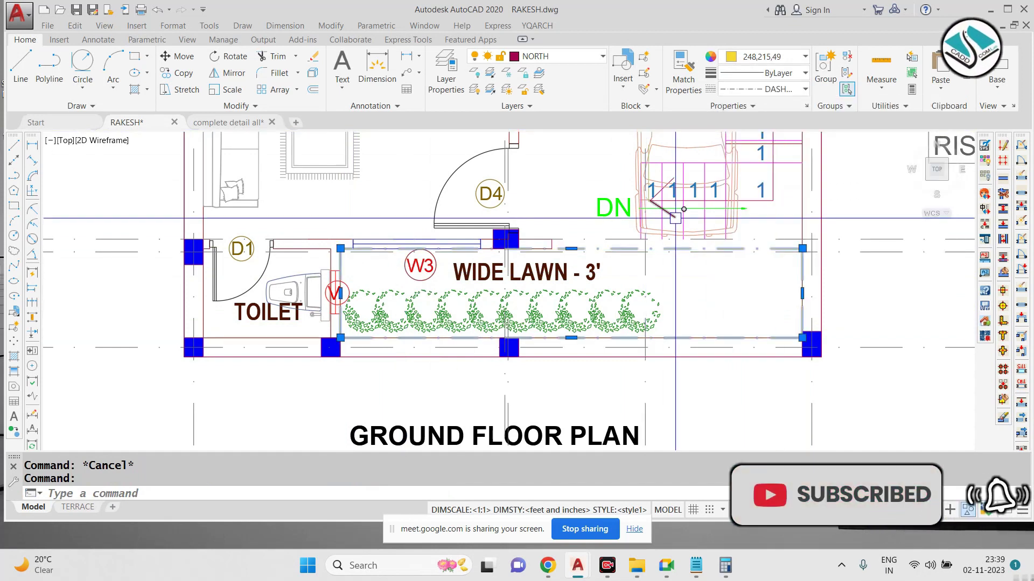
Step: Set the lawn rectangle's linetype scale to 20
text(ch)
key(Return)
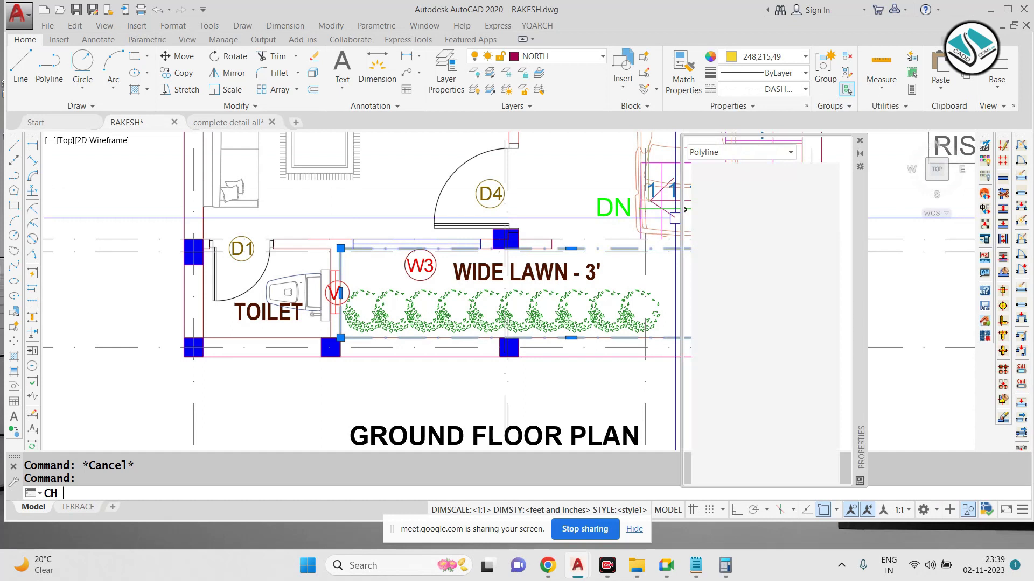
click(787, 229)
text(20)
key(Return)
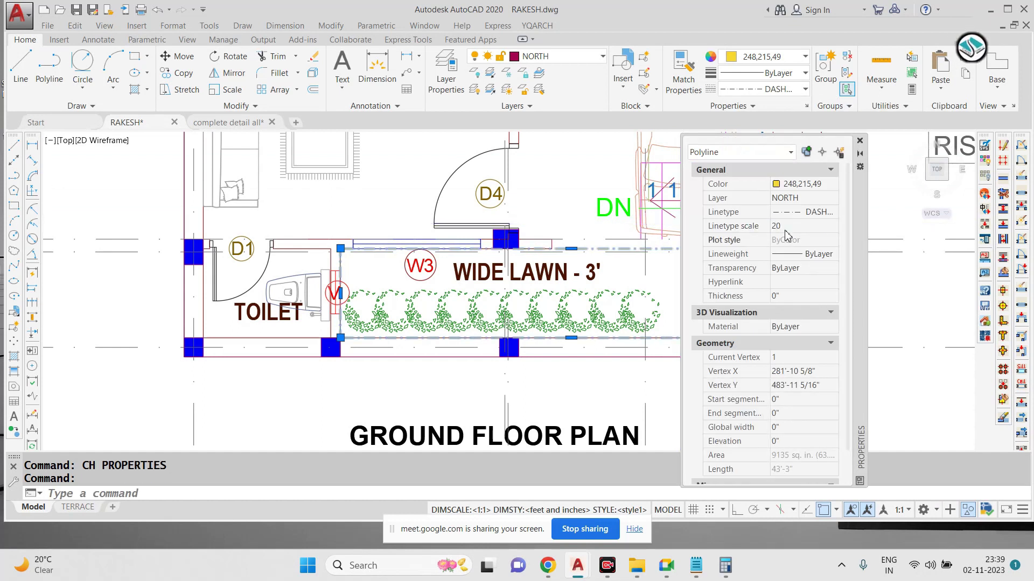
click(860, 141)
key(Escape)
key(Escape)
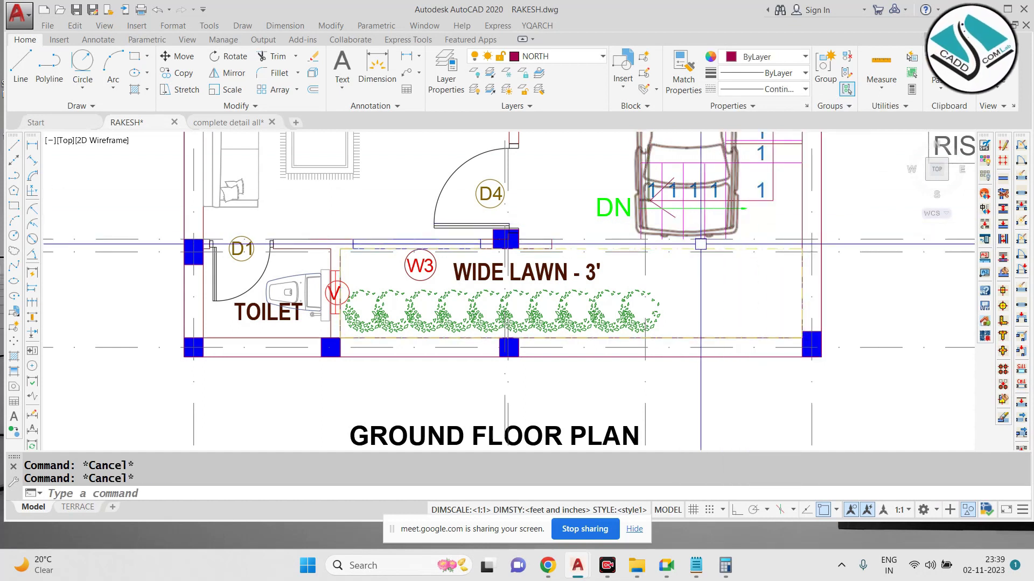
Step: Scale the "1800 WIDE PROJECTION" note down further, to about half the plan's width
scroll(719, 262, down, 2)
scroll(718, 262, down, 5)
click(738, 240)
text(sc)
key(Return)
scroll(652, 252, up, 6)
click(653, 253)
click(722, 258)
click(763, 208)
Step: Move the projection note between the plan's front wall and the GROUND FLOOR PLAN title
click(729, 269)
text(M)
key(Return)
click(729, 269)
scroll(729, 269, down, 3)
scroll(344, 323, up, 5)
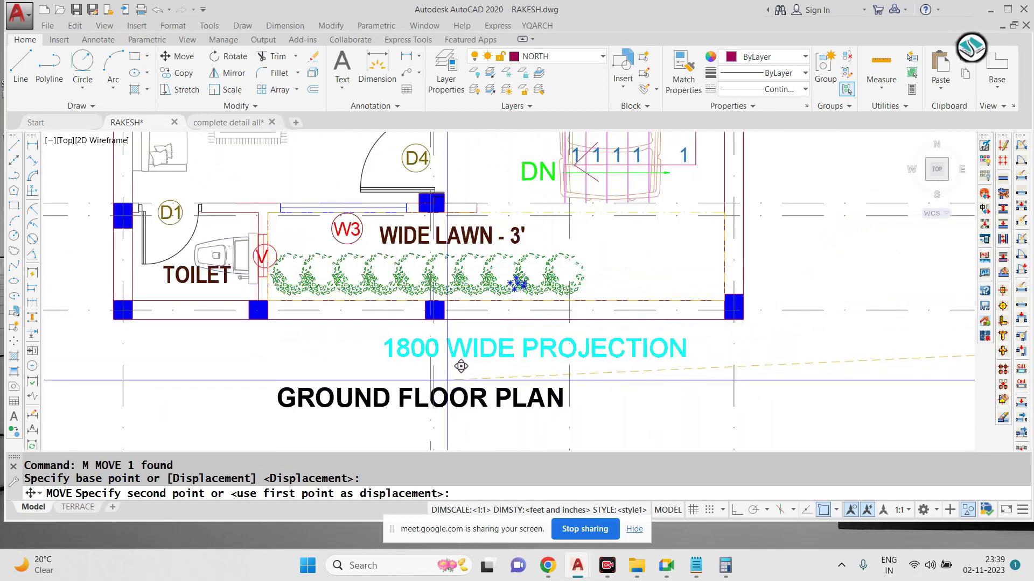
click(536, 354)
scroll(536, 354, up, 4)
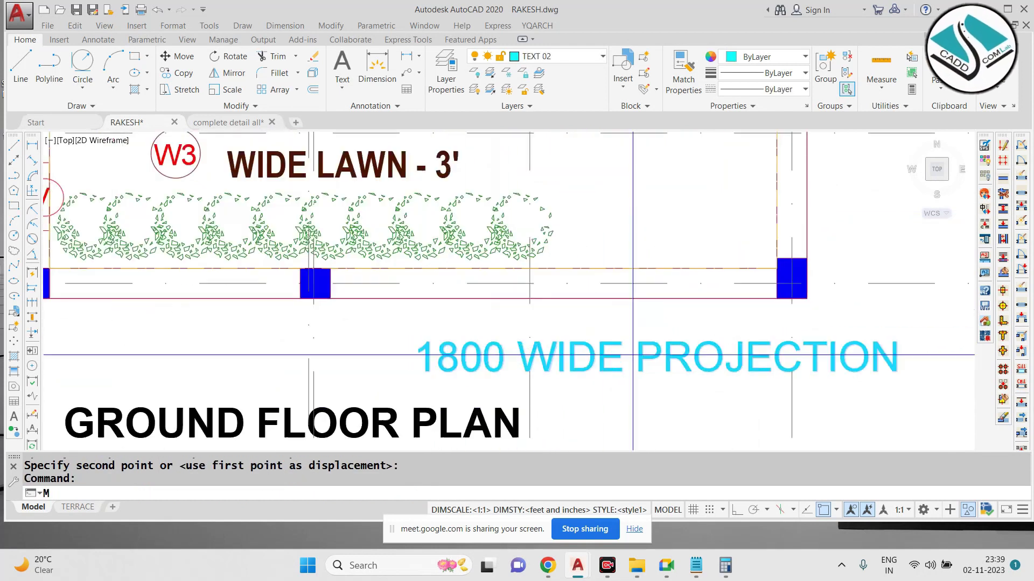
scroll(491, 349, down, 4)
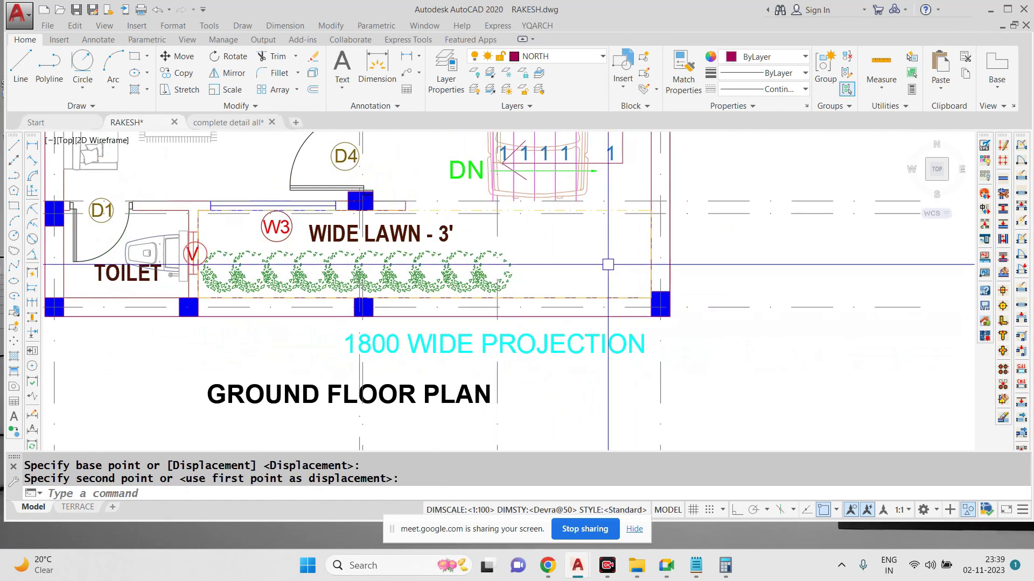
Step: Draw a vertical multileader without text from the lawn rectangle's upper edge down to the projection note, with Ortho on
click(407, 73)
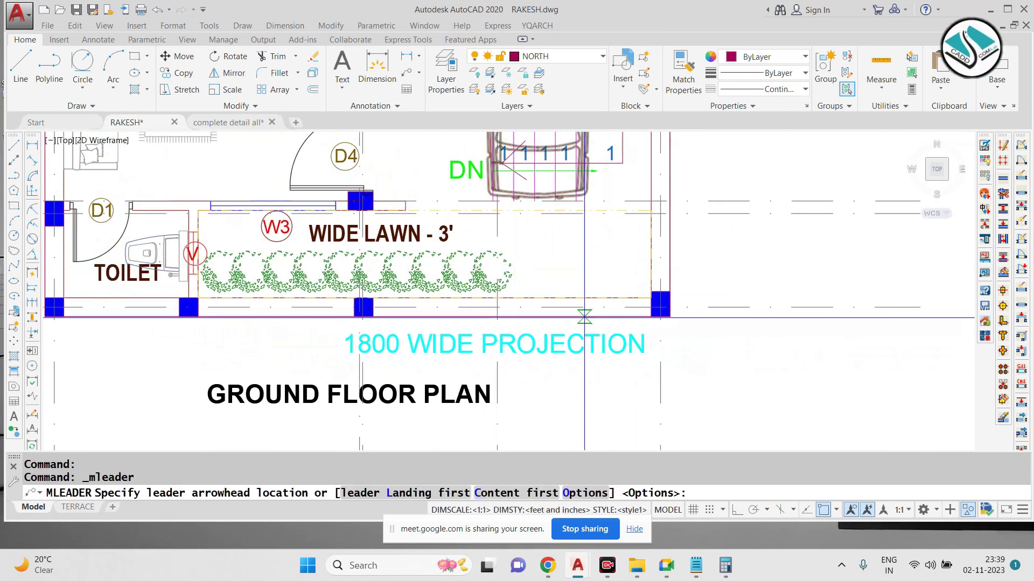
click(522, 211)
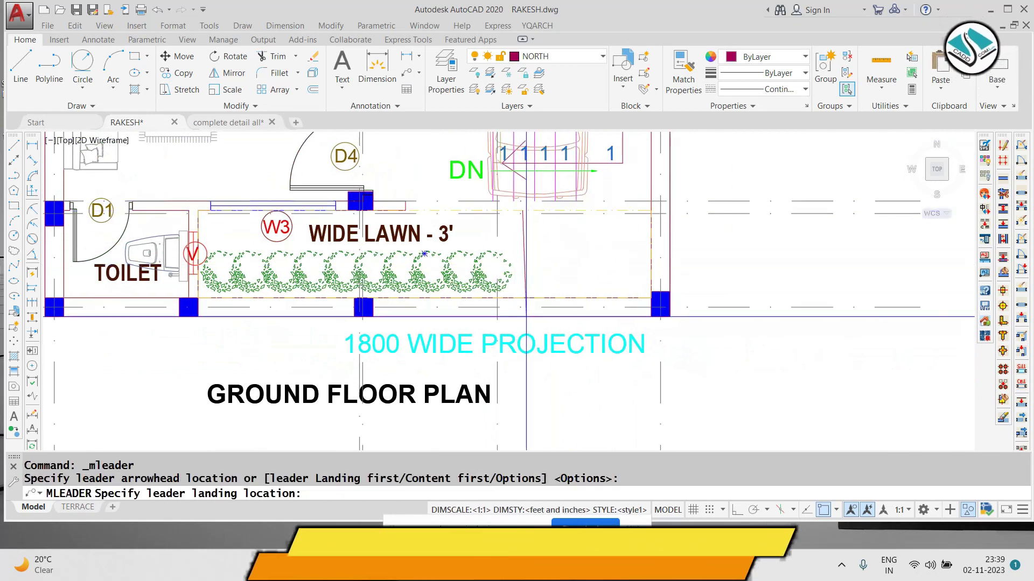
scroll(522, 327, up, 4)
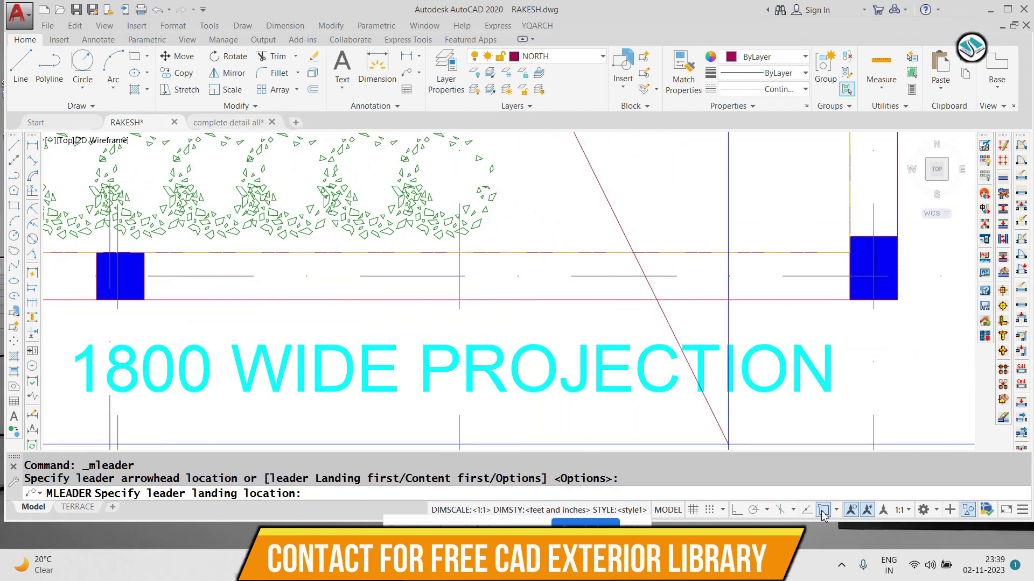
click(738, 510)
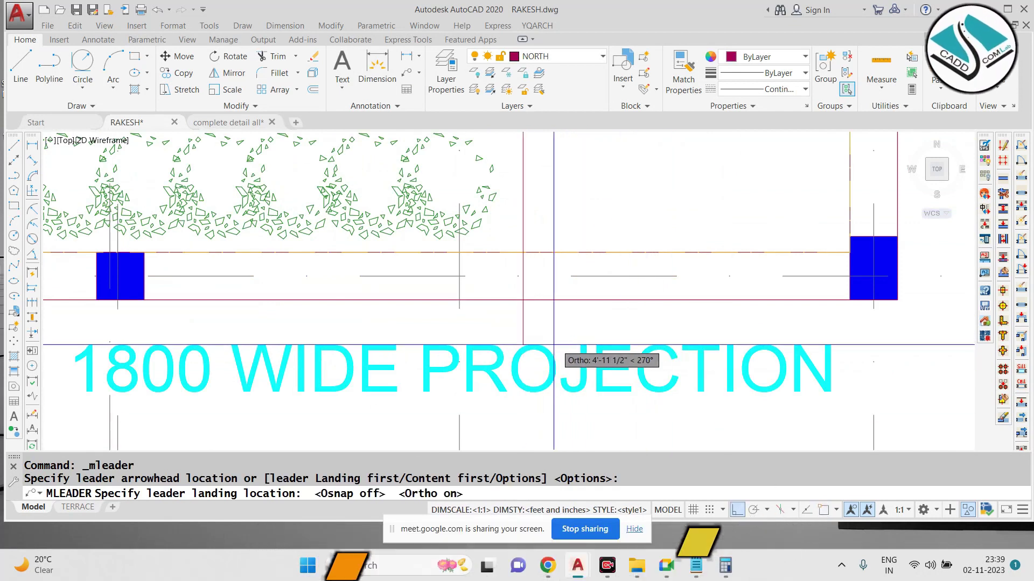
click(524, 346)
scroll(533, 321, down, 4)
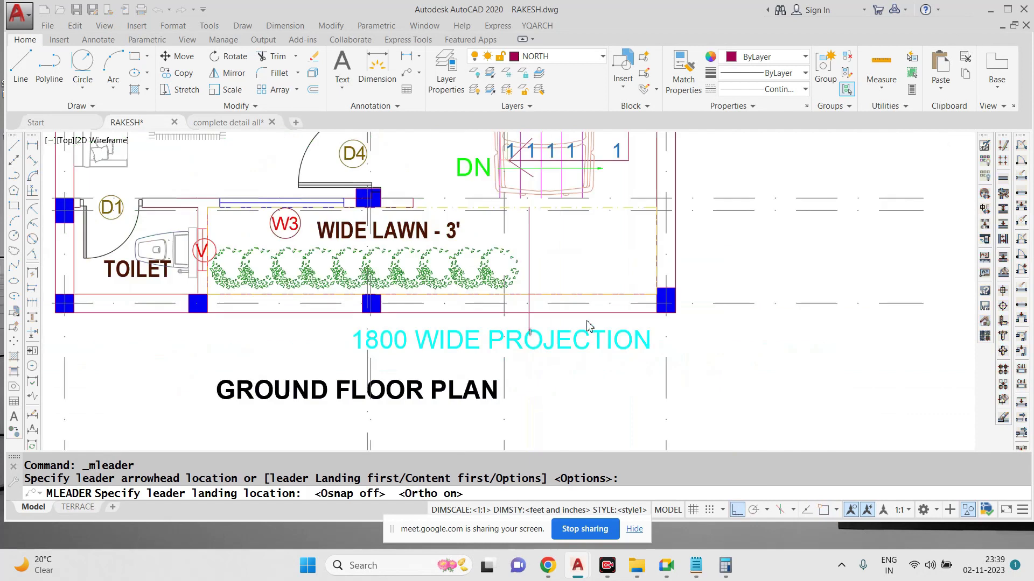
key(Escape)
Step: Set the projection leader's arrowhead size to 8"
click(531, 247)
text(C)
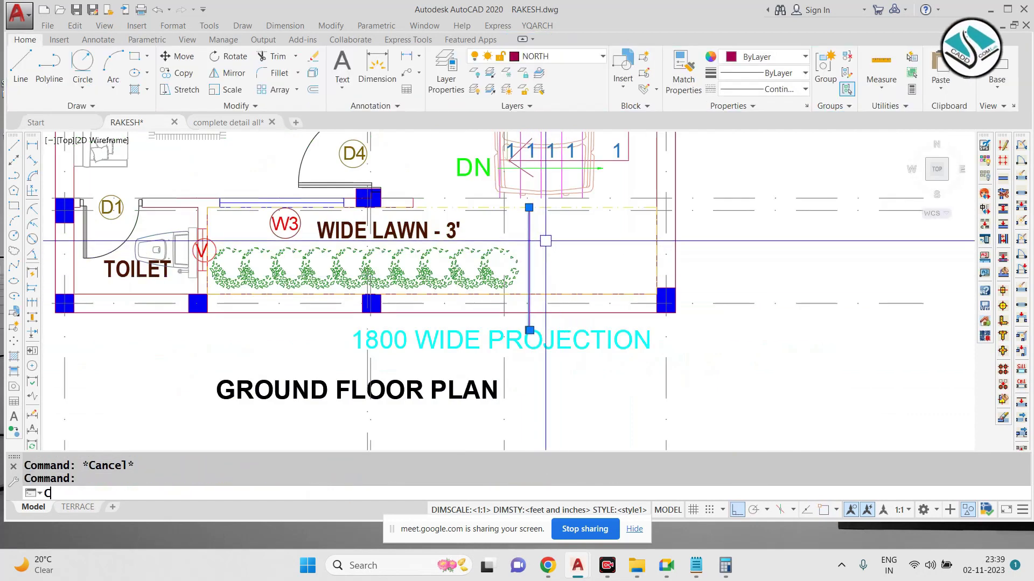
text(H)
key(space)
key(Return)
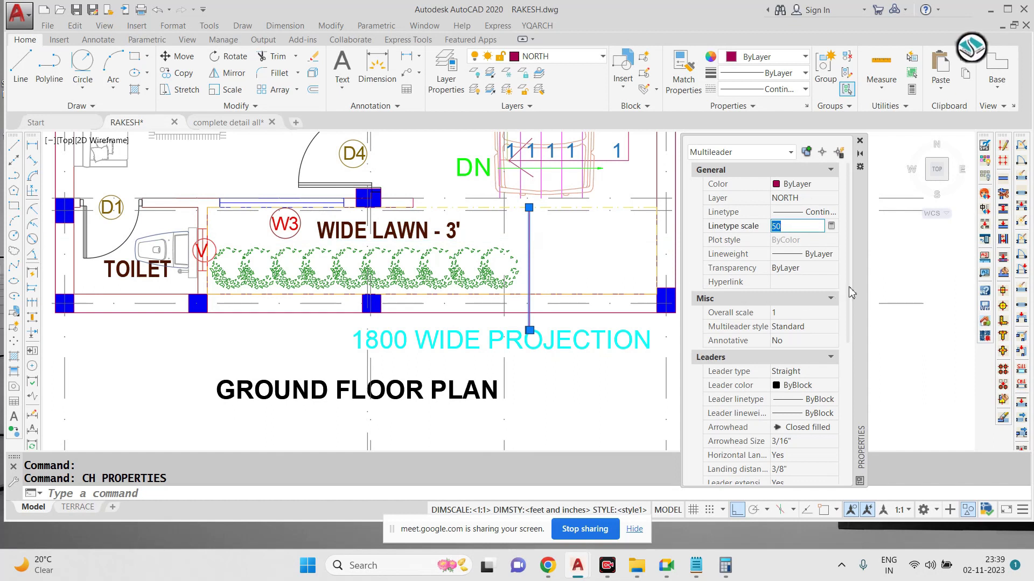
scroll(795, 338, down, 3)
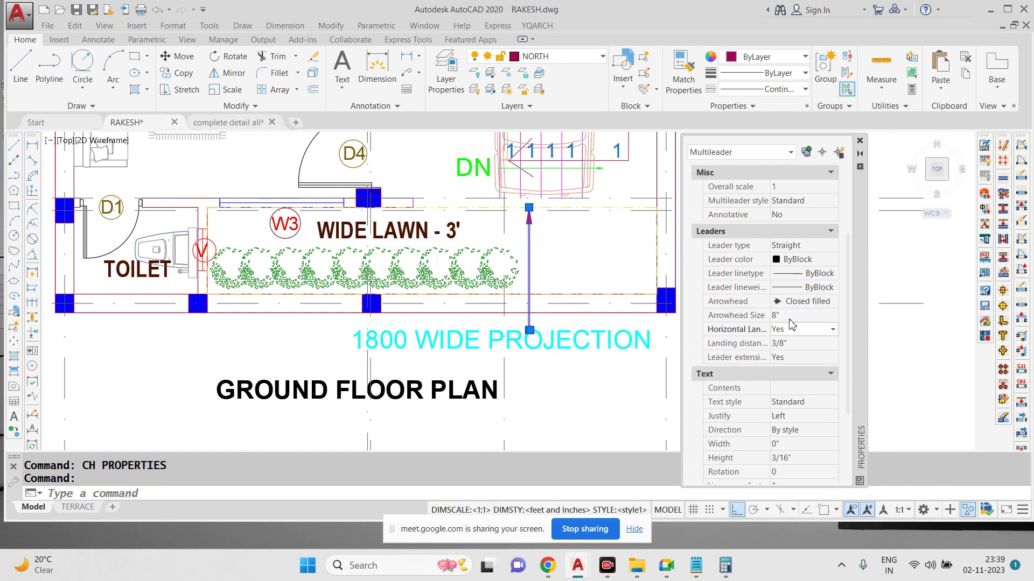
click(859, 141)
key(Escape)
key(Escape)
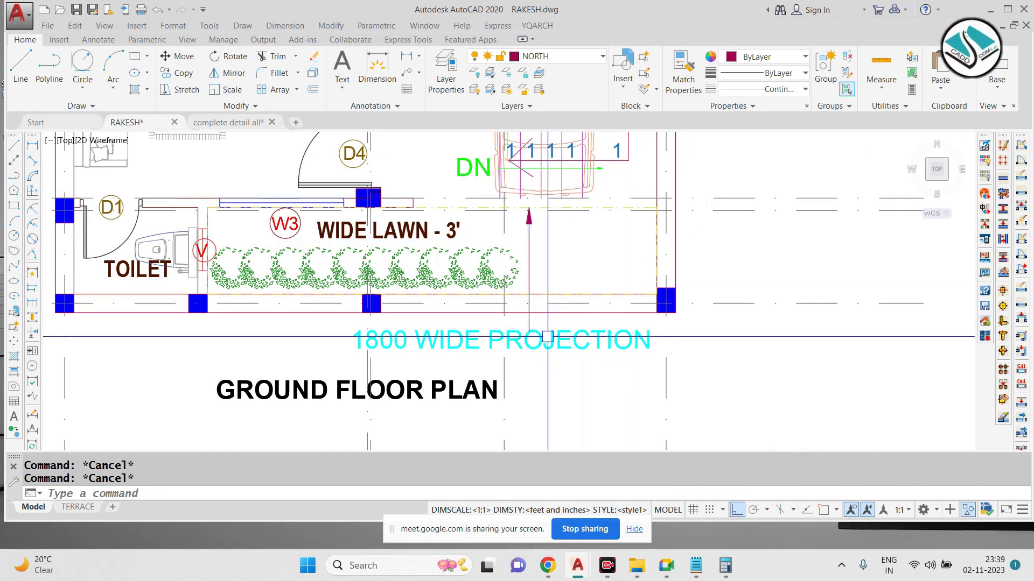
Step: Stretch the projection leader's landing horizontally so it extends above the "1800 WIDE PROJECTION" note
scroll(539, 334, up, 4)
scroll(509, 310, up, 4)
click(505, 310)
scroll(514, 334, up, 5)
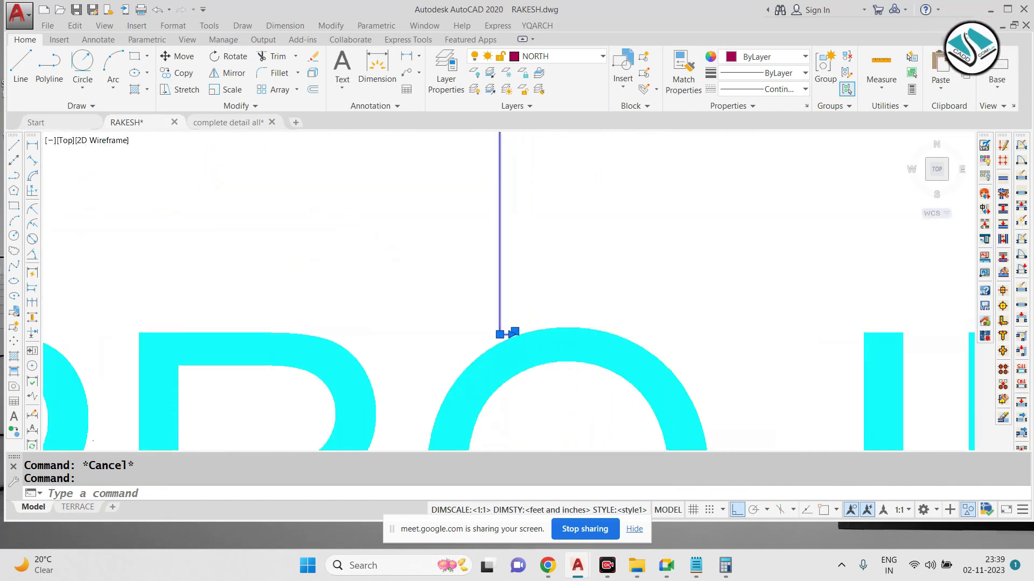
click(514, 336)
scroll(588, 332, down, 5)
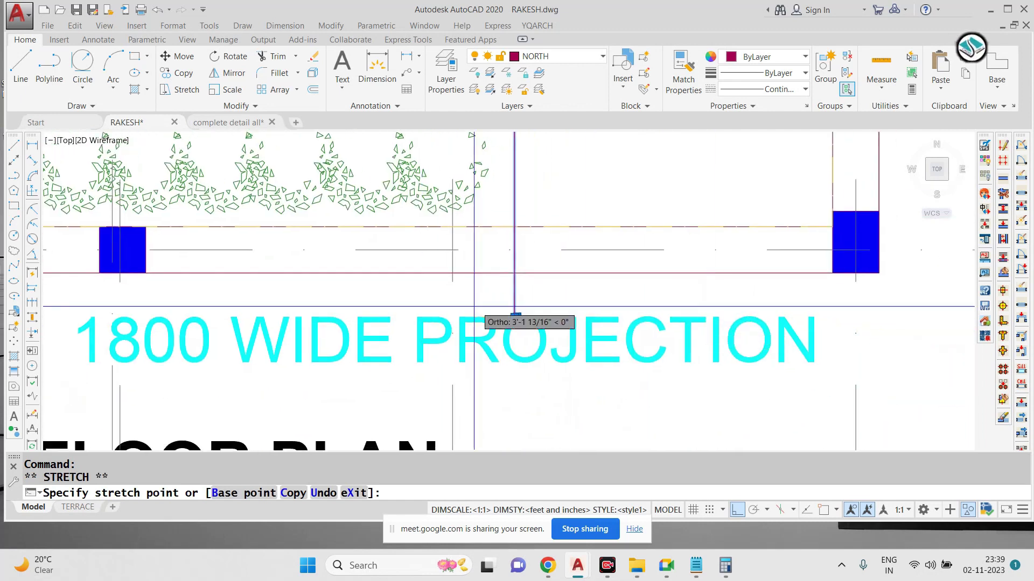
click(748, 297)
key(Escape)
Step: Move the "1800 WIDE PROJECTION" note directly beneath the leader's lengthened landing, with Ortho off
scroll(542, 342, down, 5)
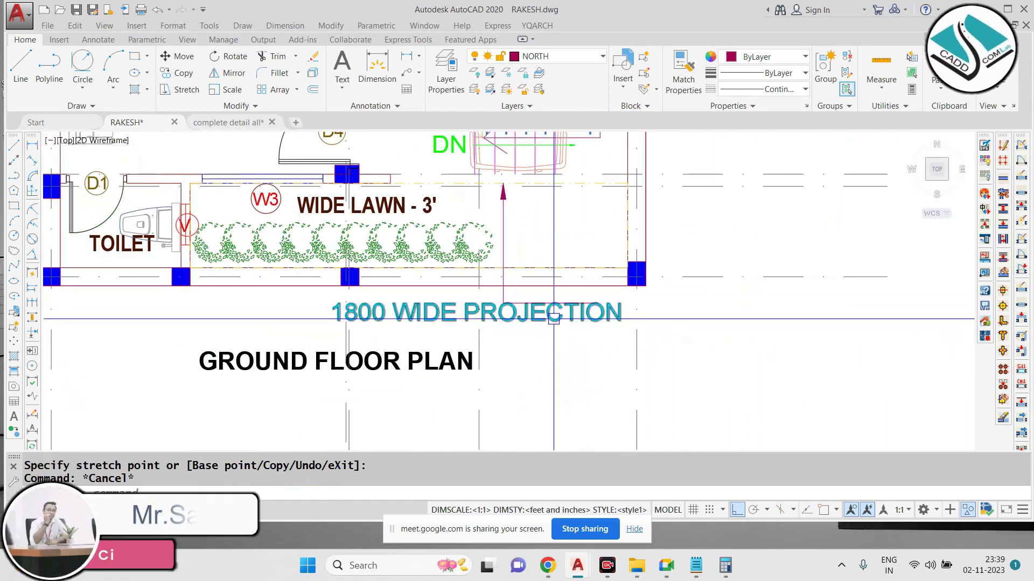
click(541, 312)
text(m)
key(space)
click(411, 310)
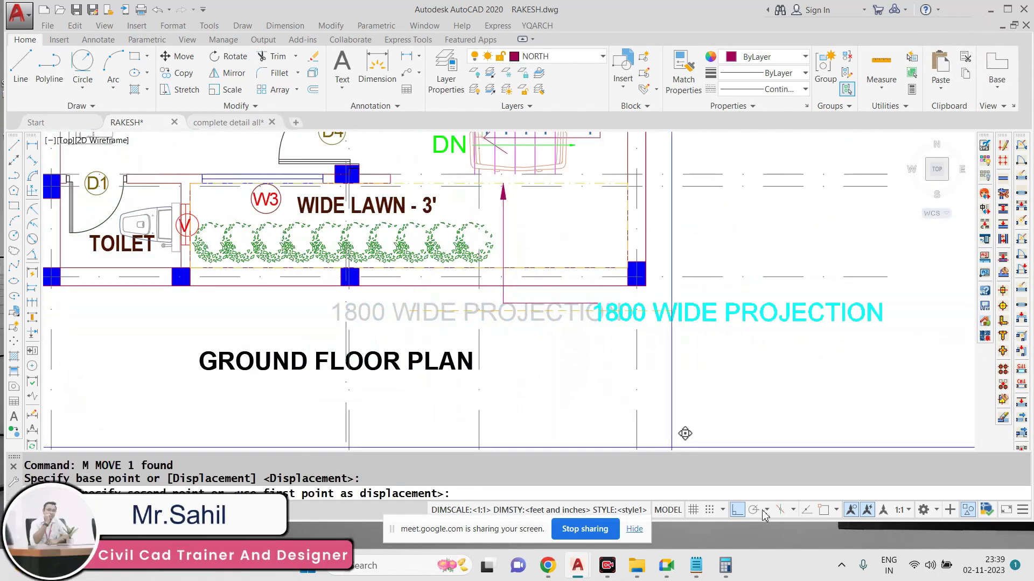
click(580, 320)
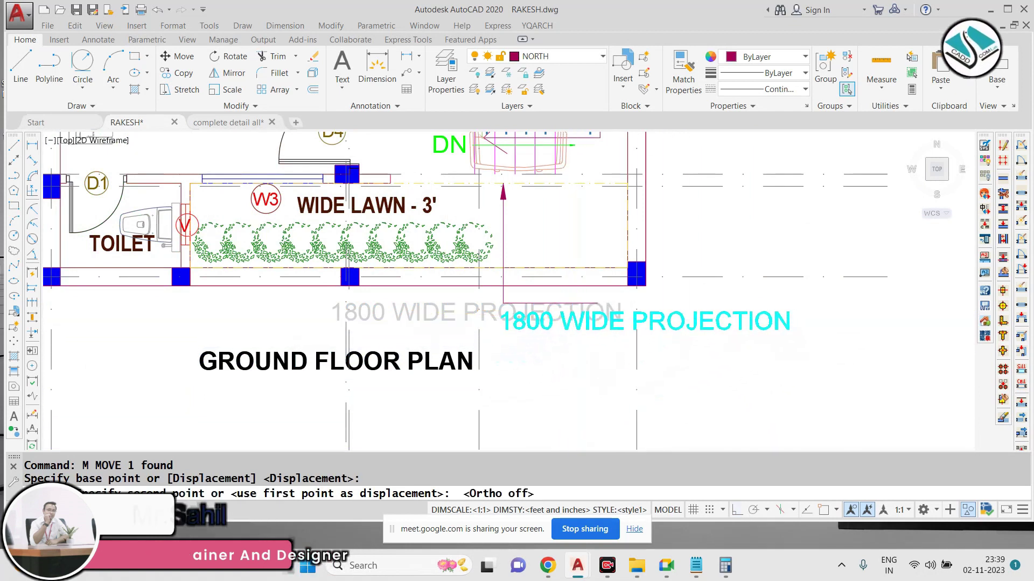
scroll(548, 298, down, 2)
key(Escape)
key(Escape)
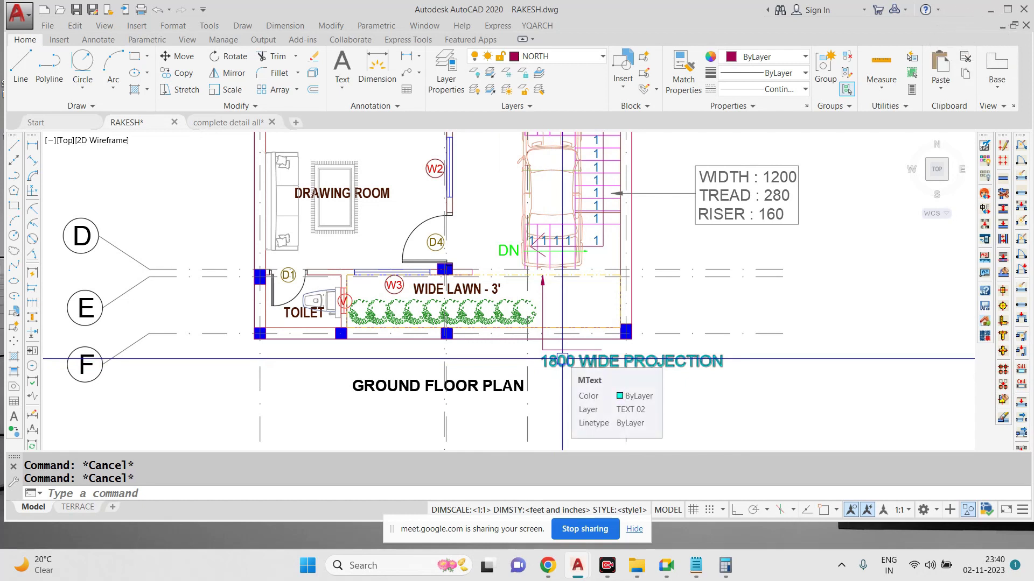
Step: Review the ground floor plan, and examine the projections and kitchen window in the complete detail all reference drawing
scroll(562, 360, down, 5)
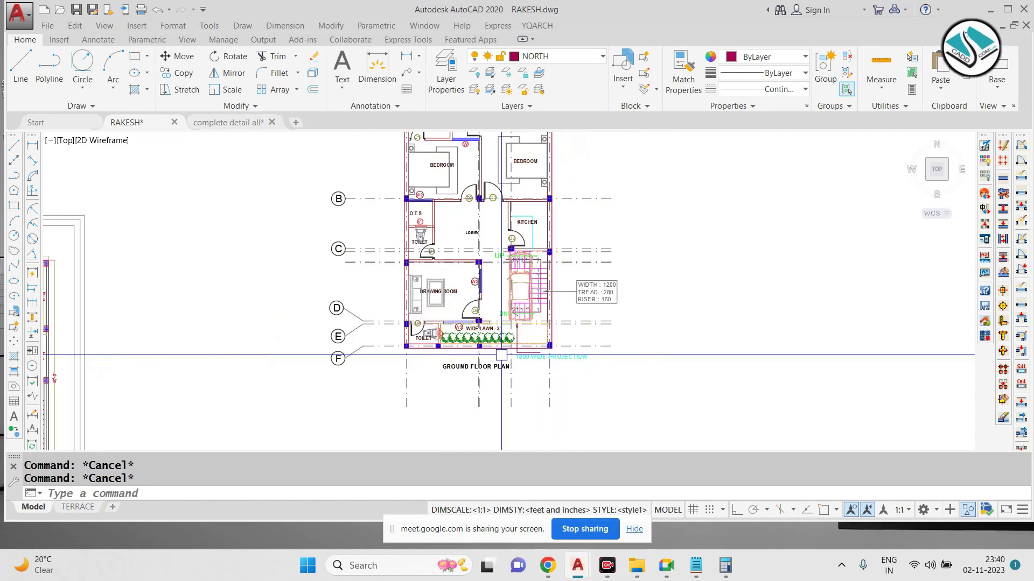
scroll(547, 347, up, 2)
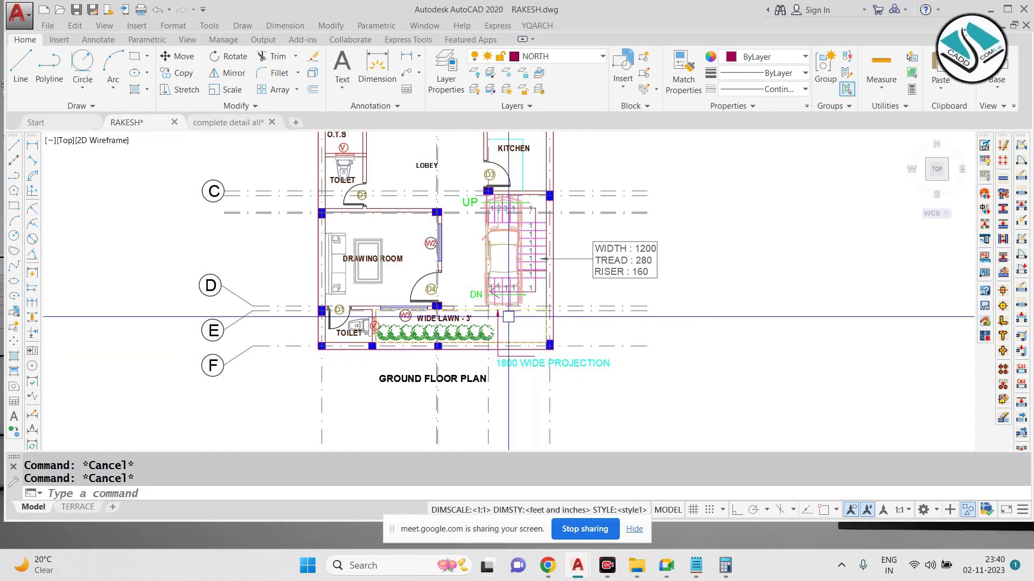
scroll(508, 317, down, 3)
key(Escape)
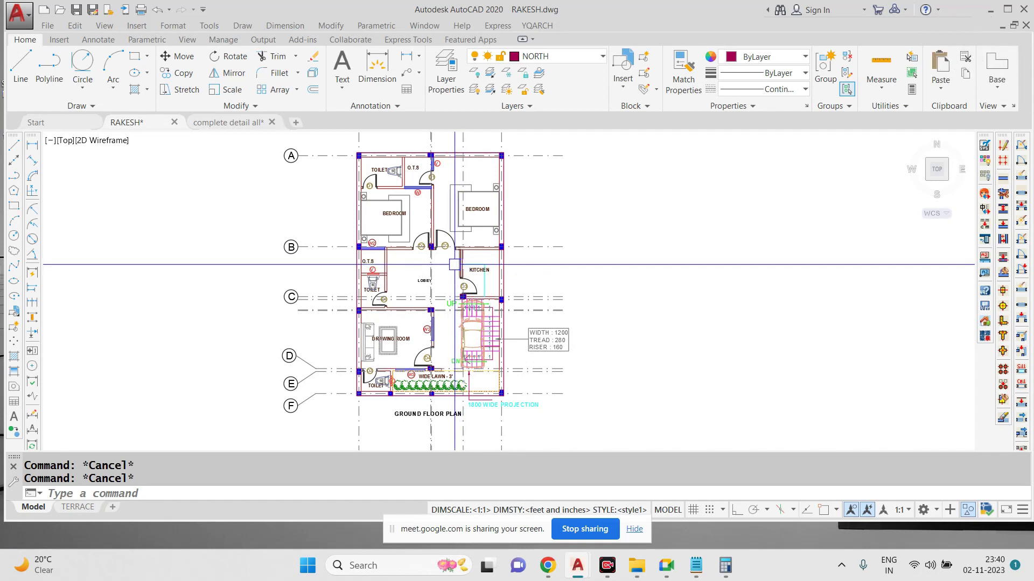
scroll(456, 273, down, 2)
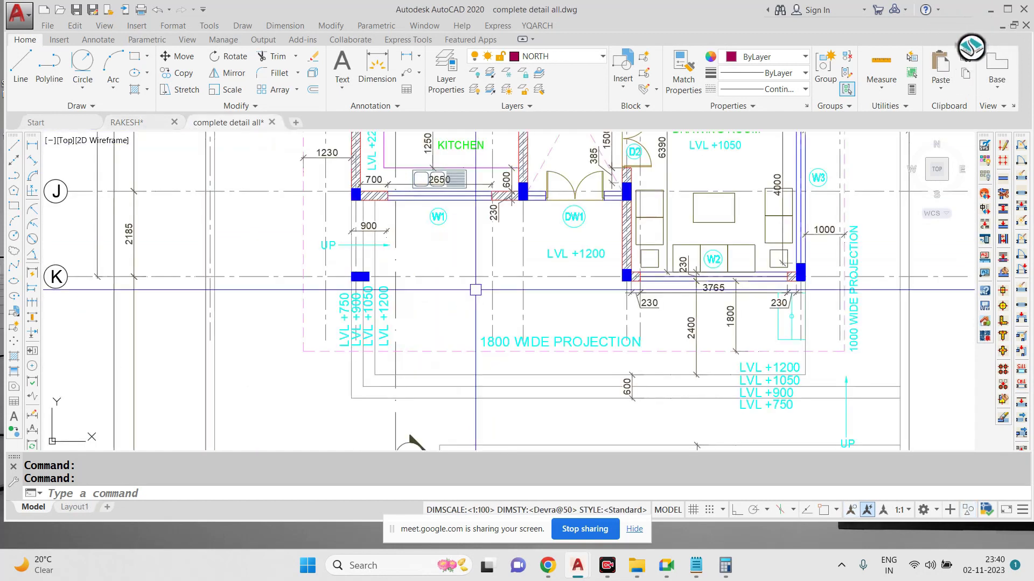
click(456, 151)
middle_drag(456, 151, 445, 242)
key(Escape)
scroll(420, 300, up, 4)
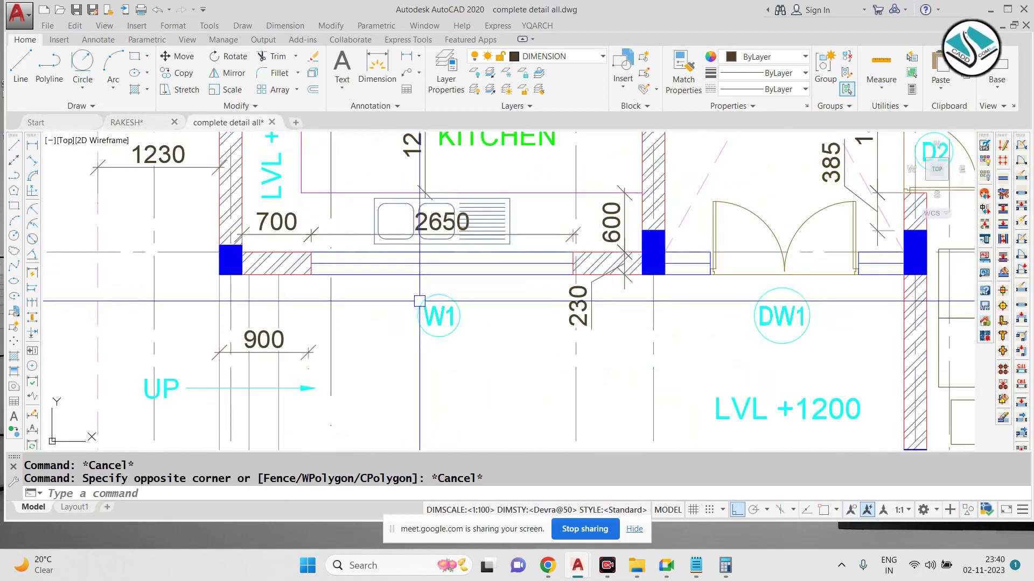
Step: In the RAKESH drawing, draw a window rectangle across the drawing room's outer wall thickness, spanning the sofa's length
click(125, 124)
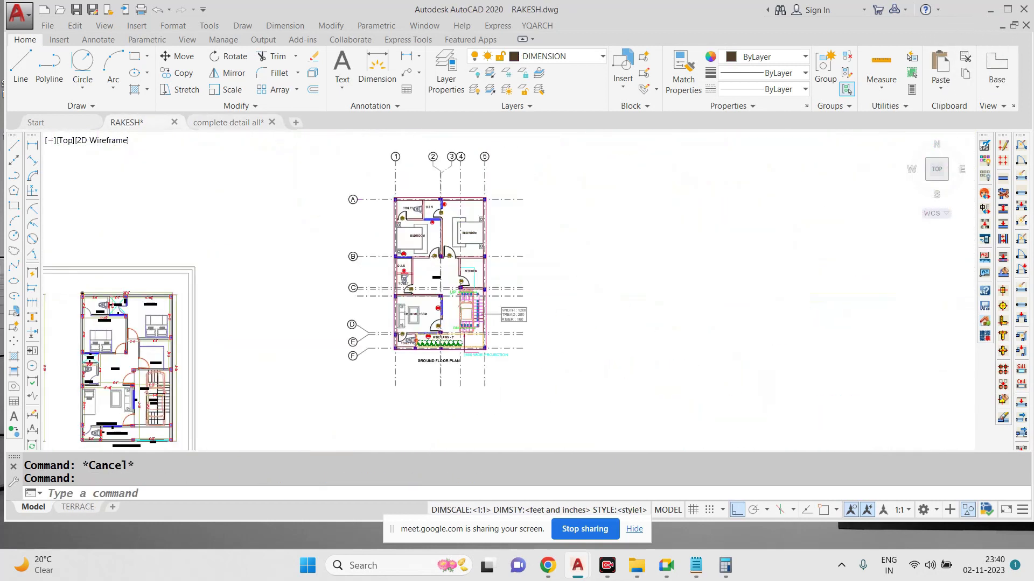
scroll(433, 330, up, 5)
key(Escape)
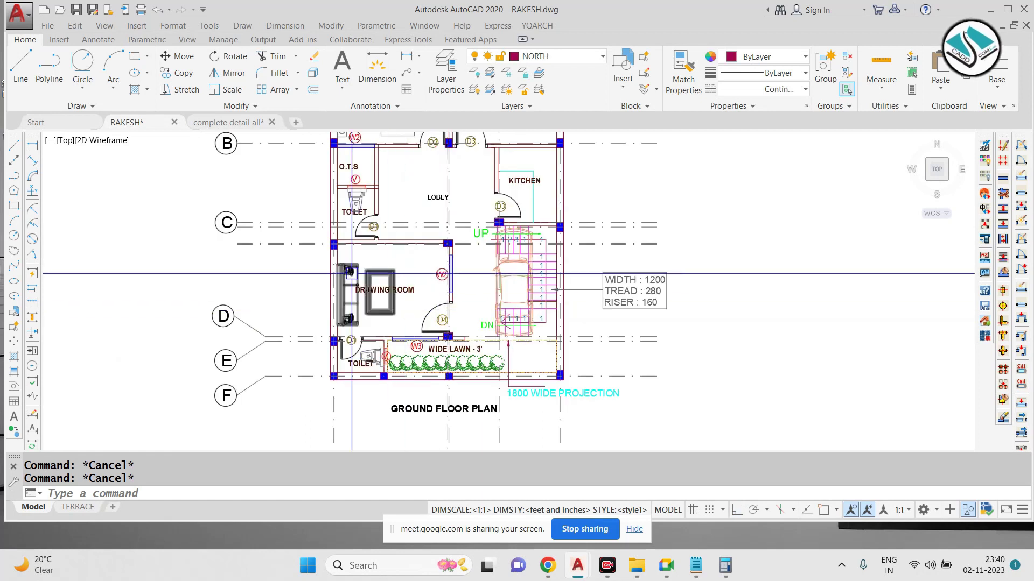
middle_drag(336, 286, 383, 289)
scroll(383, 285, up, 2)
text(rec)
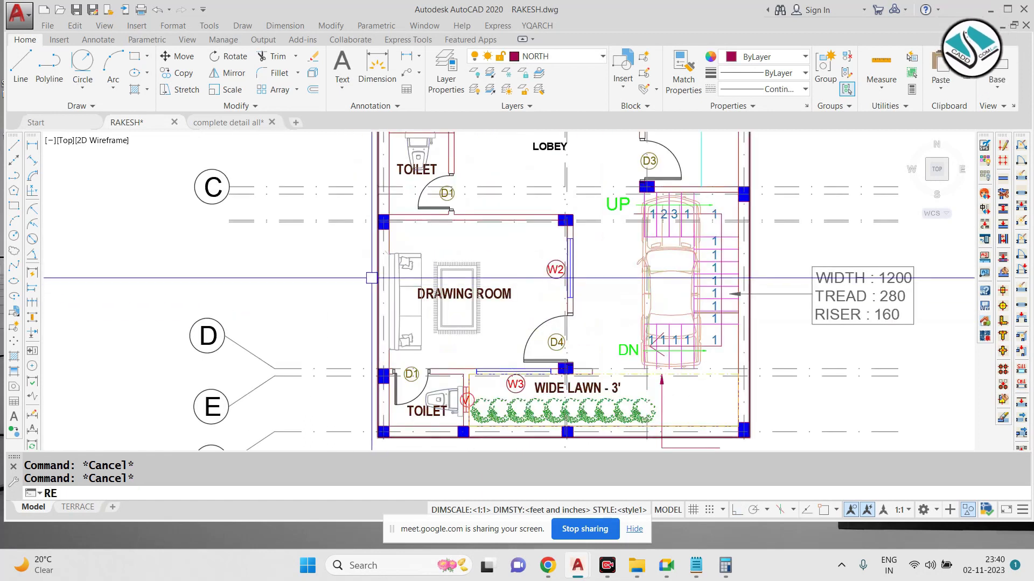
key(Return)
scroll(381, 275, up, 2)
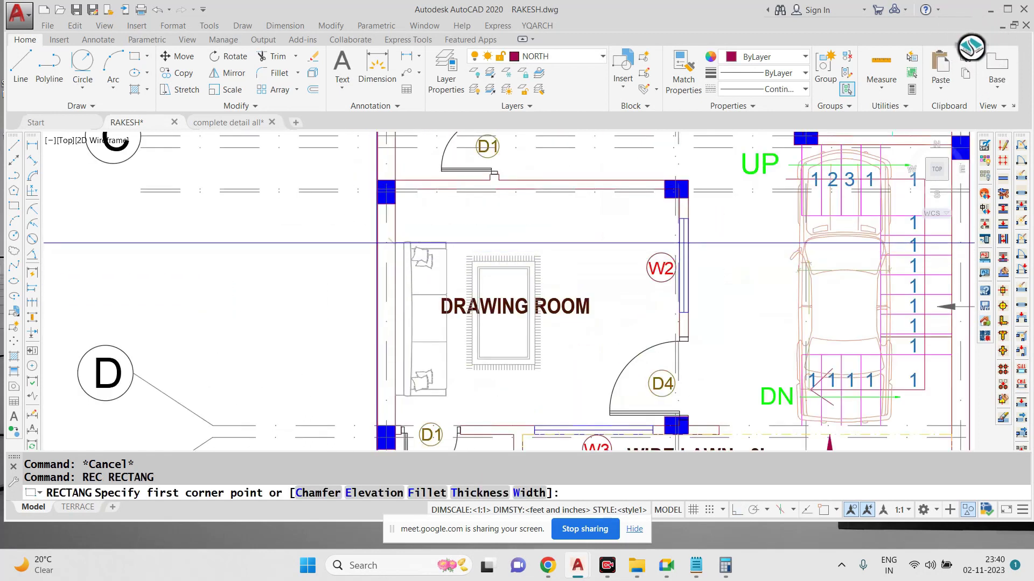
click(388, 243)
click(394, 396)
Step: Draw a line along the middle of the new drawing room window, with object snap on
text(L)
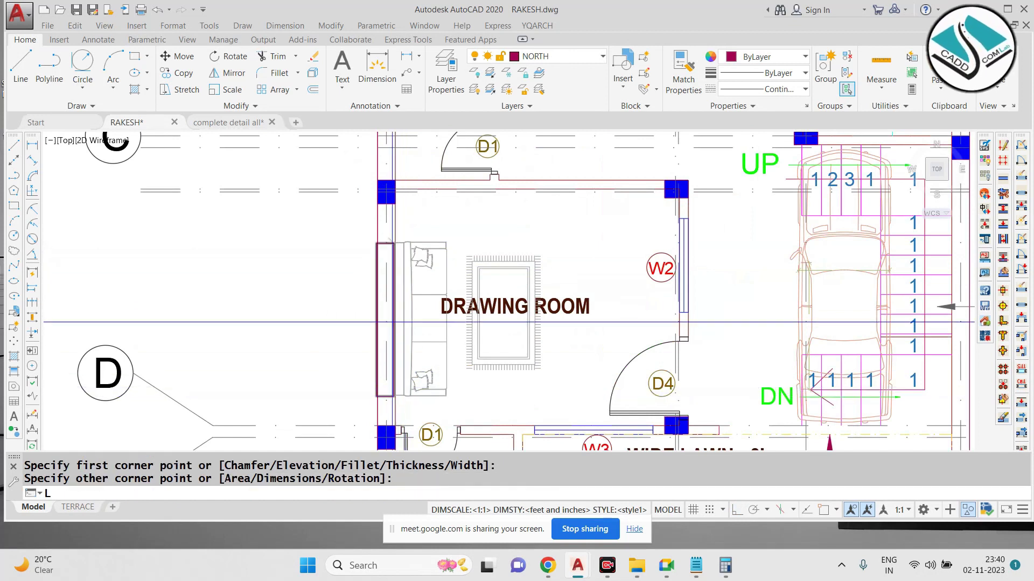
key(Return)
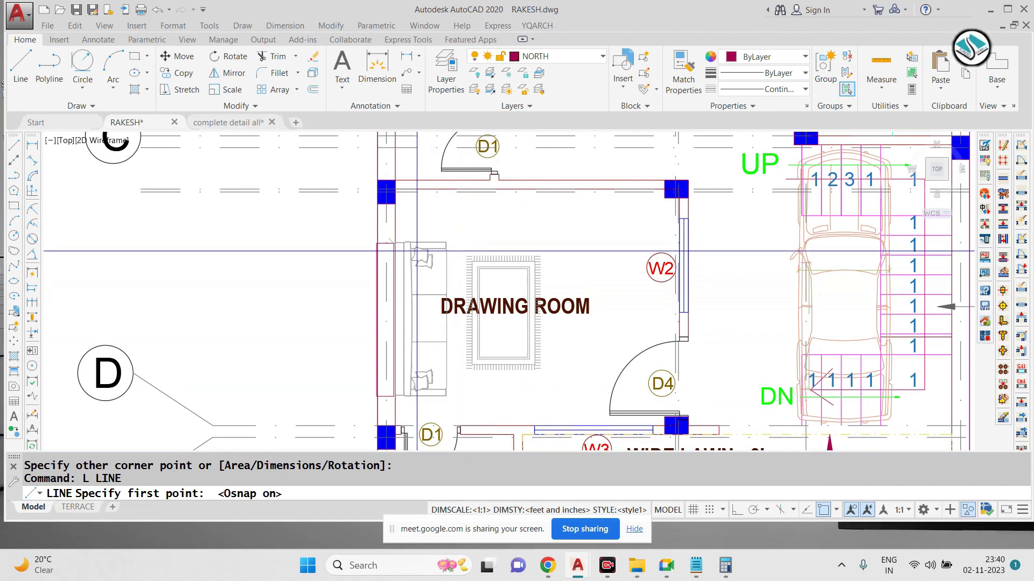
click(387, 243)
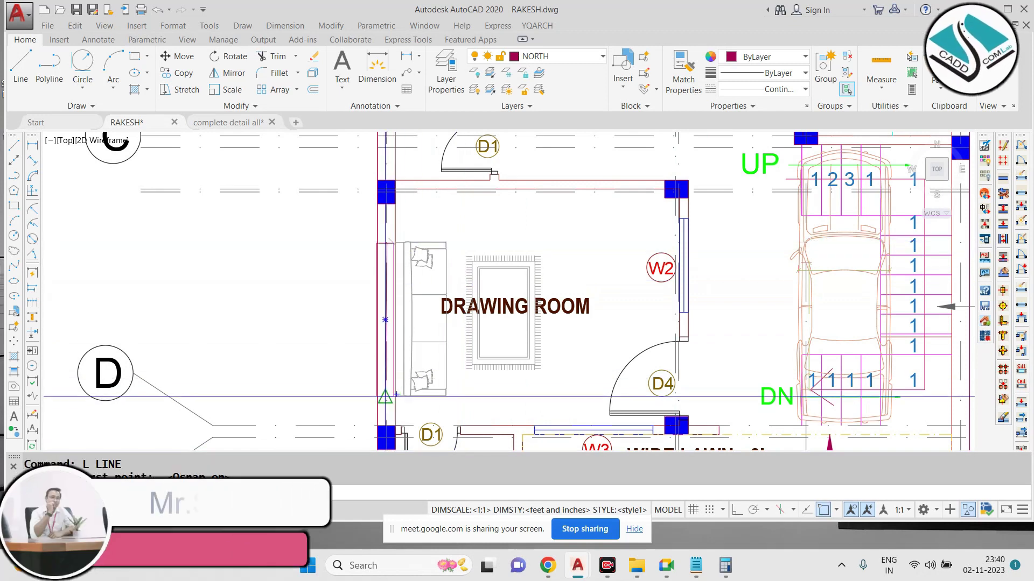
click(385, 397)
key(Escape)
key(Escape)
Step: Change the colour of the new window's rectangle and centre line to dark green 19,103,52
click(363, 227)
click(411, 420)
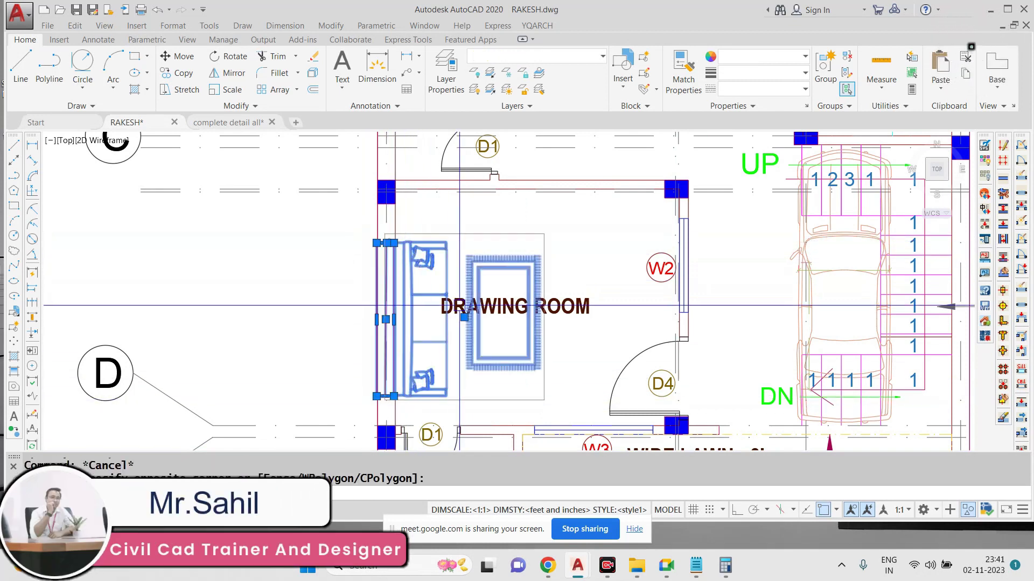
click(764, 61)
key(Escape)
key(Escape)
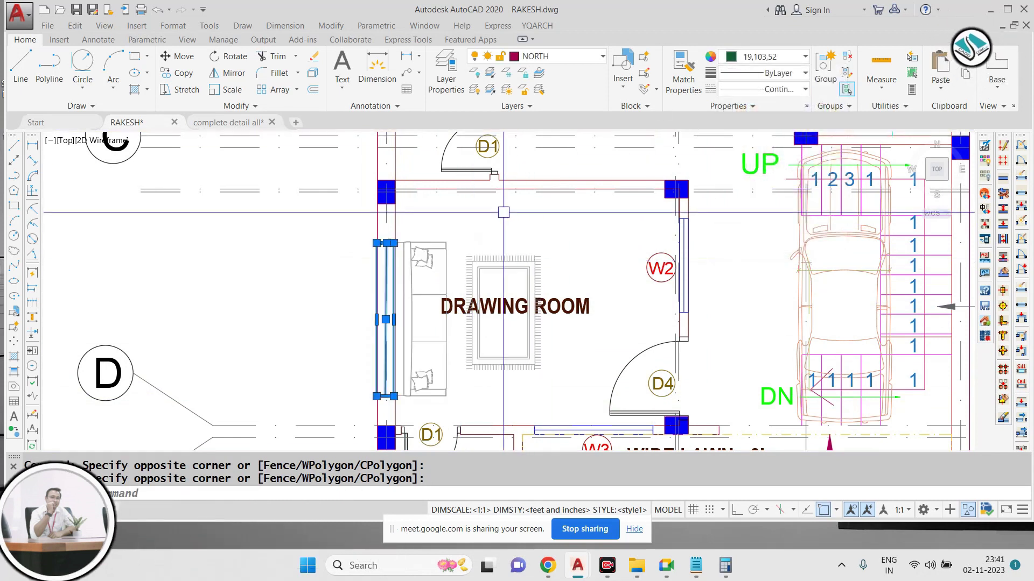
Step: Draw a 2' horizontal line outward from the new window's upper outer corner, with Ortho on
text(L)
key(Return)
scroll(371, 247, up, 4)
click(384, 233)
key(Escape)
key(Return)
click(384, 233)
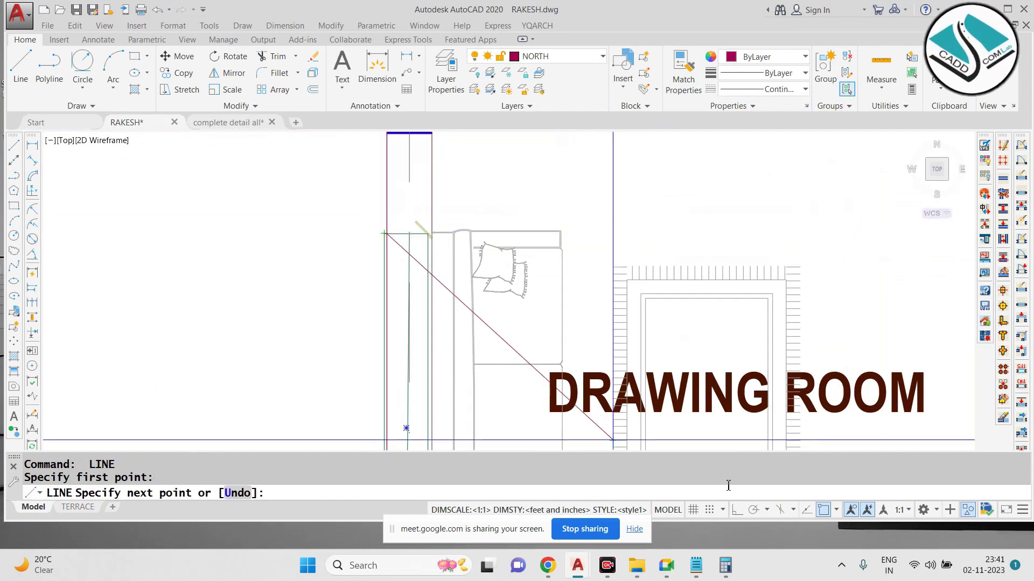
click(737, 510)
scroll(374, 291, down, 3)
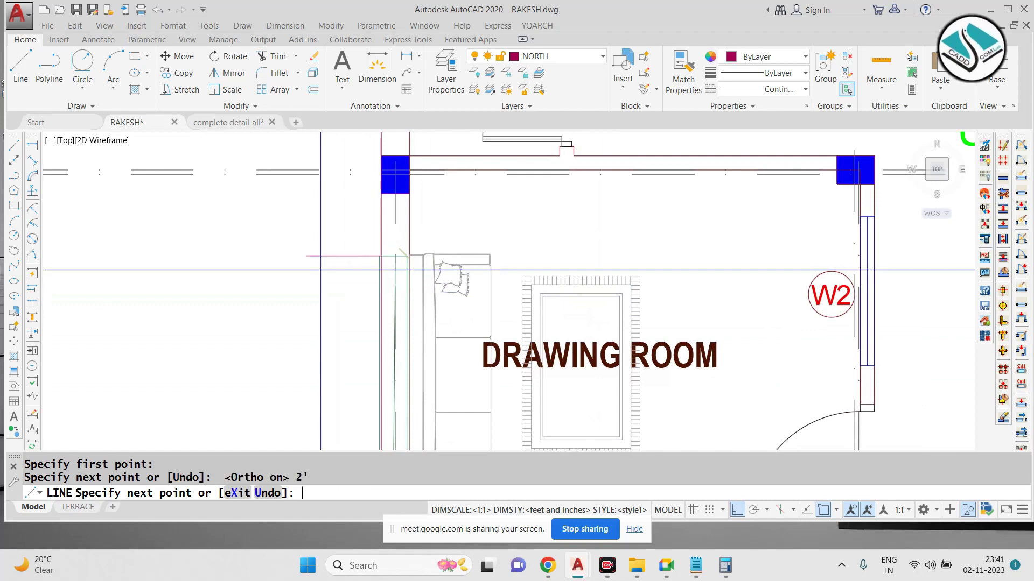
Step: Continue the projection outline down past the window, and draw its lower edge outward from the window's lower outer corner
scroll(371, 270, down, 2)
middle_drag(366, 291, 360, 230)
scroll(352, 351, up, 4)
click(364, 366)
key(Escape)
key(Return)
click(401, 341)
click(214, 340)
key(Escape)
Step: Trim the excess line ends so the projection outline closes neatly outside the drawing room window
text(TR)
key(Return)
scroll(334, 366, down, 3)
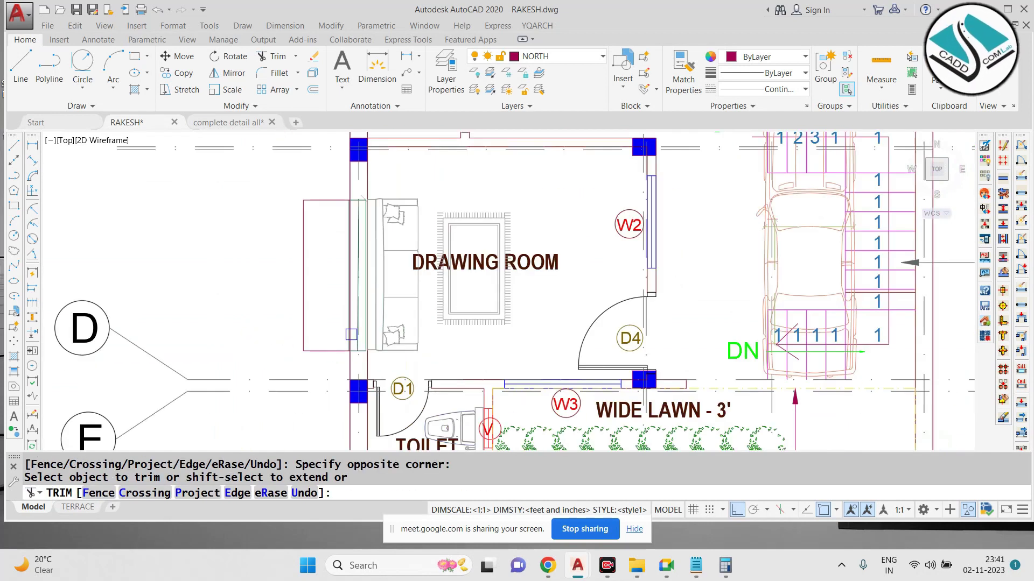
key(Escape)
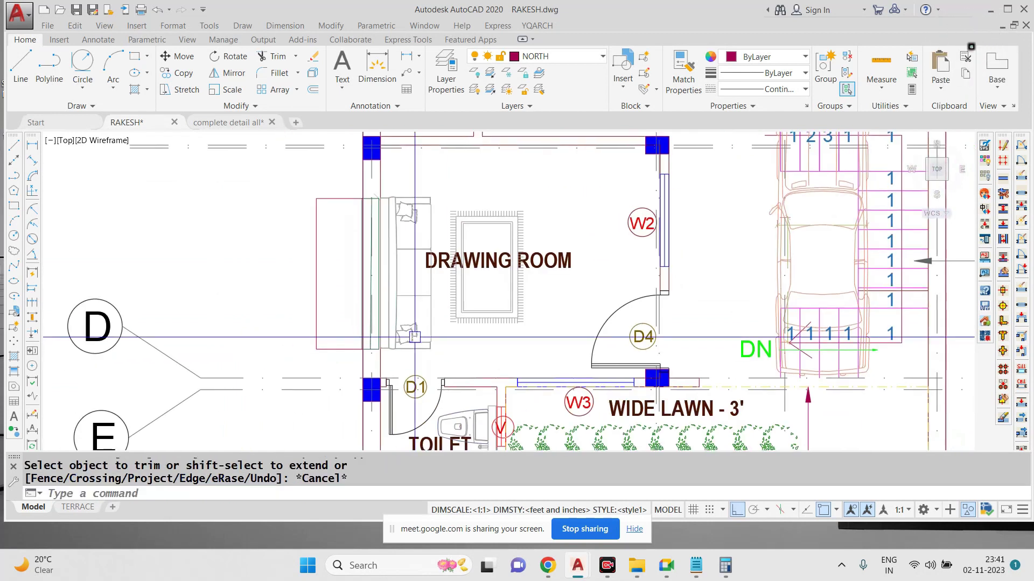
key(Escape)
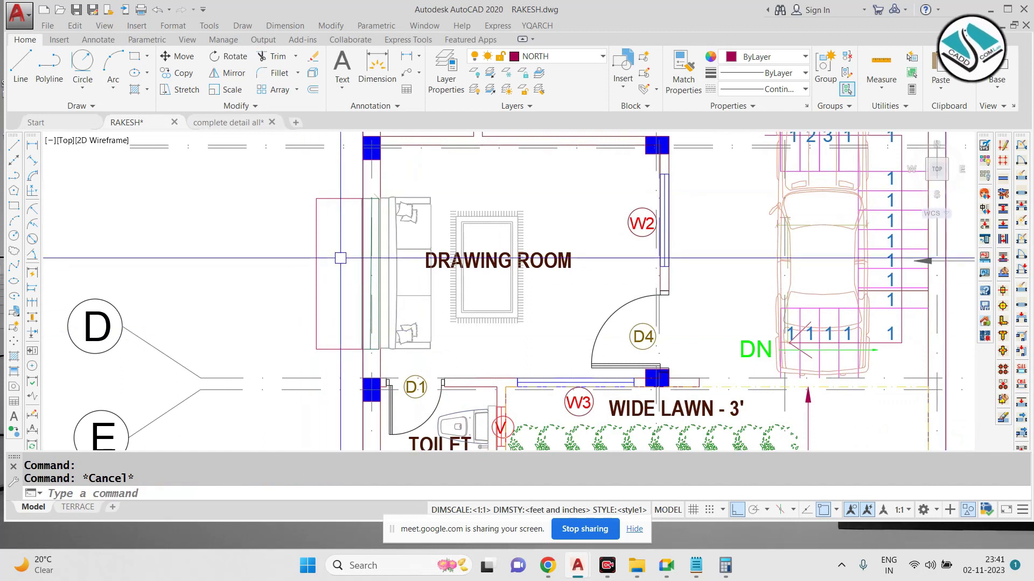
Step: Assign the DASHED2 linetype to the three lines of the window's projection outline
click(340, 179)
click(312, 322)
click(786, 88)
click(788, 90)
click(787, 91)
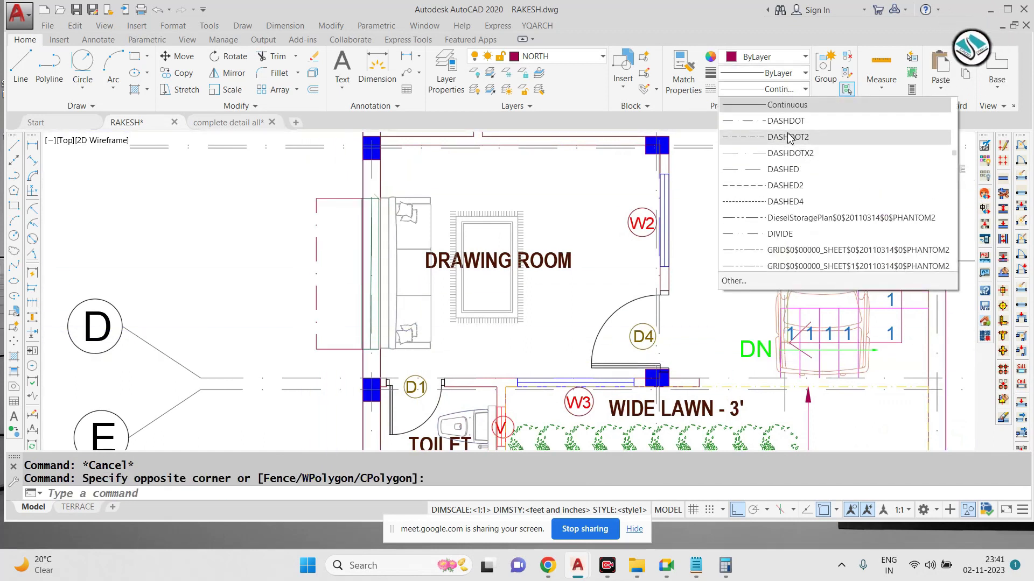
click(785, 186)
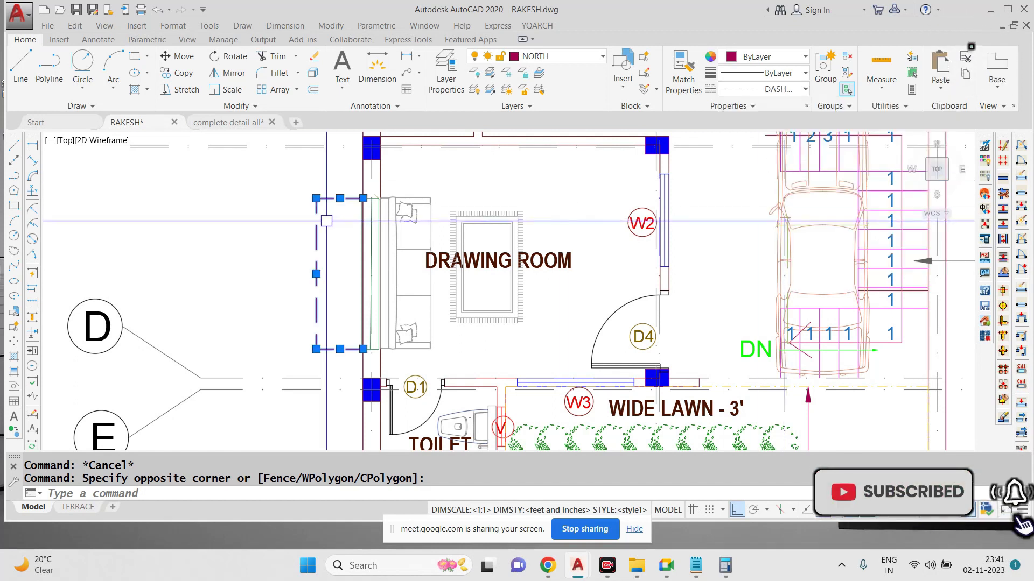
Step: Set the linetype scale of the window's projection outline to 3
text(CH)
key(Return)
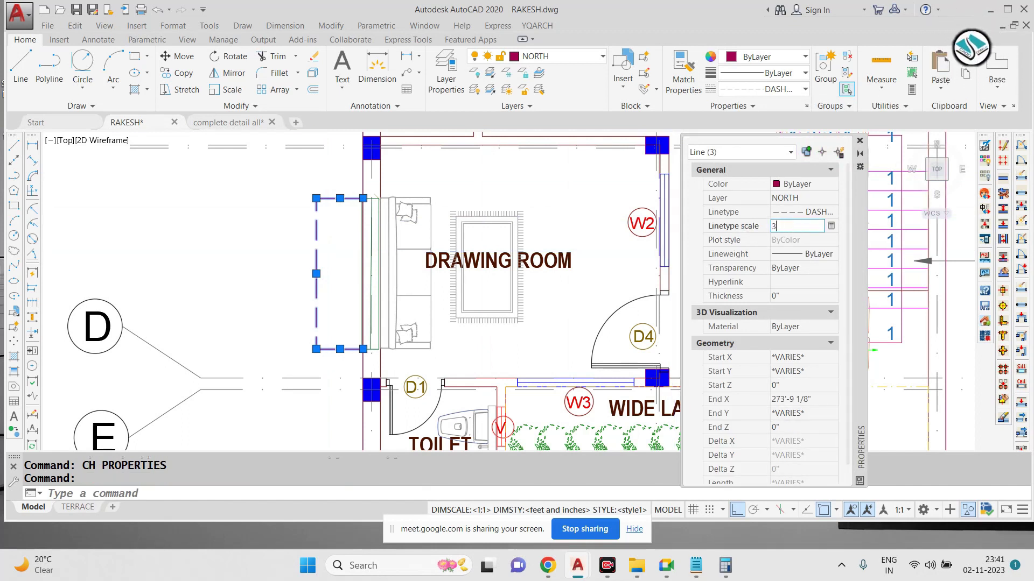
click(859, 141)
key(Escape)
key(Escape)
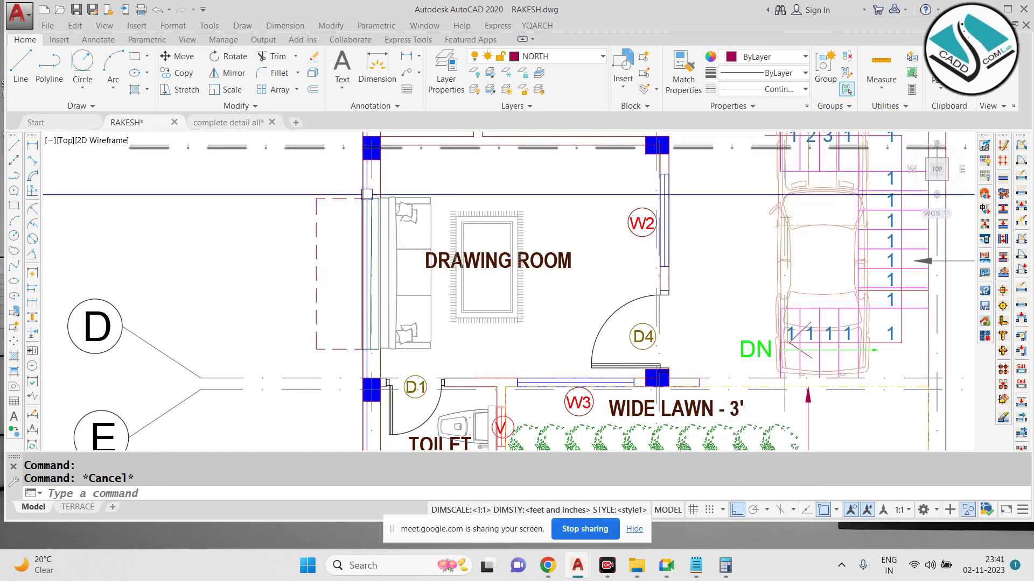
Step: Change the colour of the window's dashed projection outline to grey
click(337, 185)
click(292, 362)
click(754, 57)
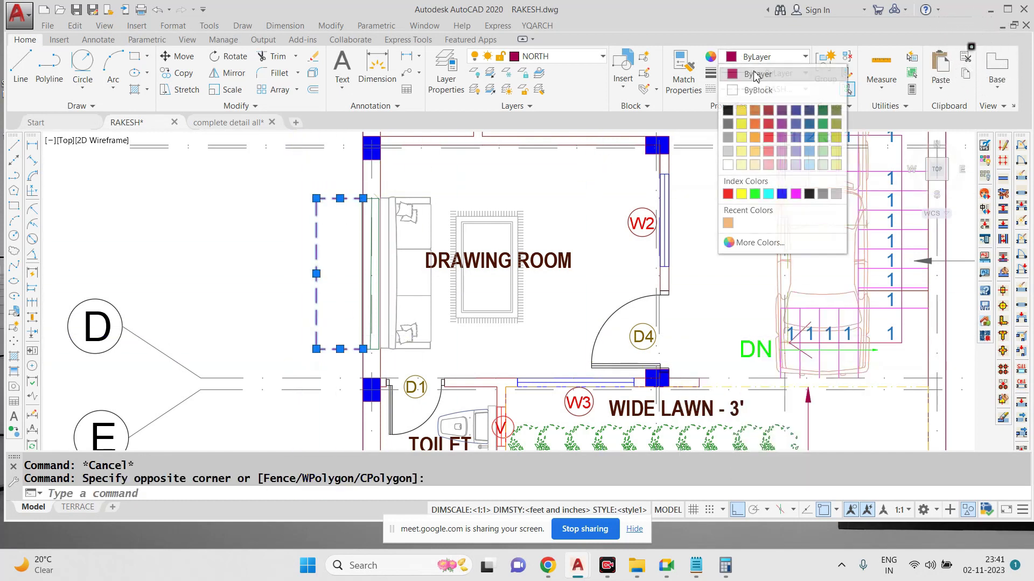
click(729, 126)
scroll(608, 199, down, 2)
key(Escape)
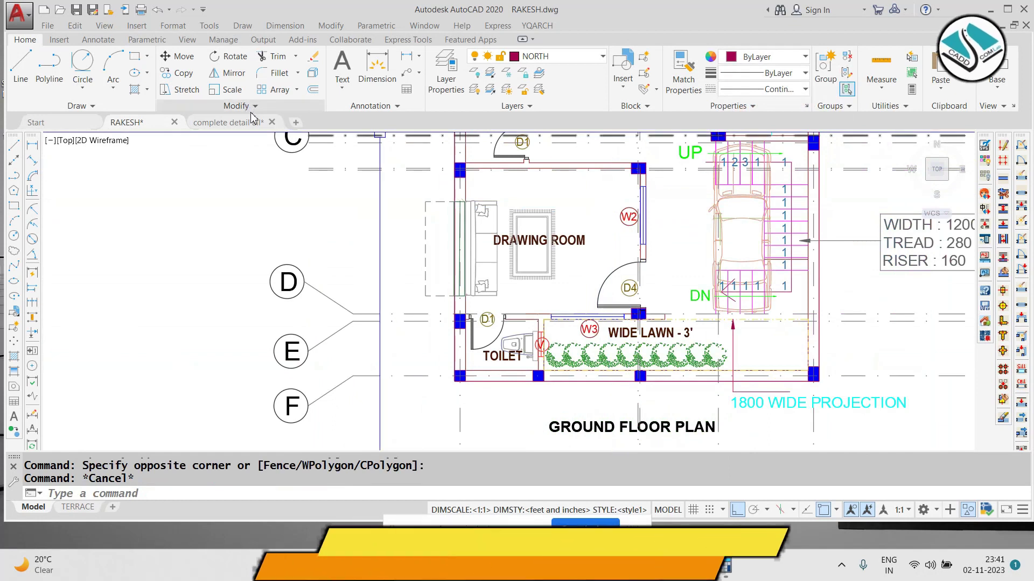
Step: Examine the "1000 WIDE PROJECTION" note and its dimension beside window W3 in the complete detail all reference drawing
click(242, 122)
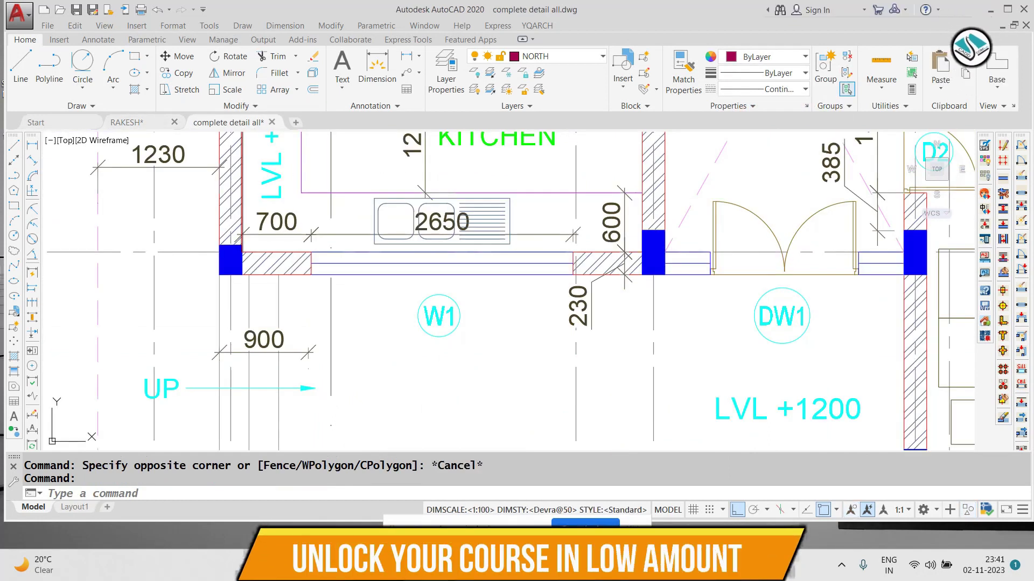
scroll(288, 206, down, 4)
key(Escape)
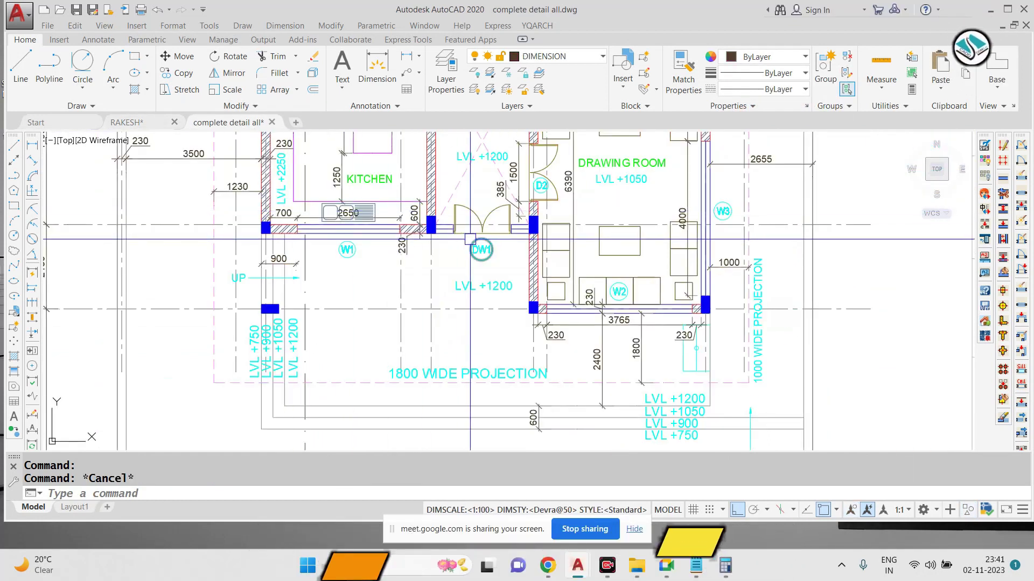
middle_drag(844, 311, 673, 301)
scroll(619, 304, up, 2)
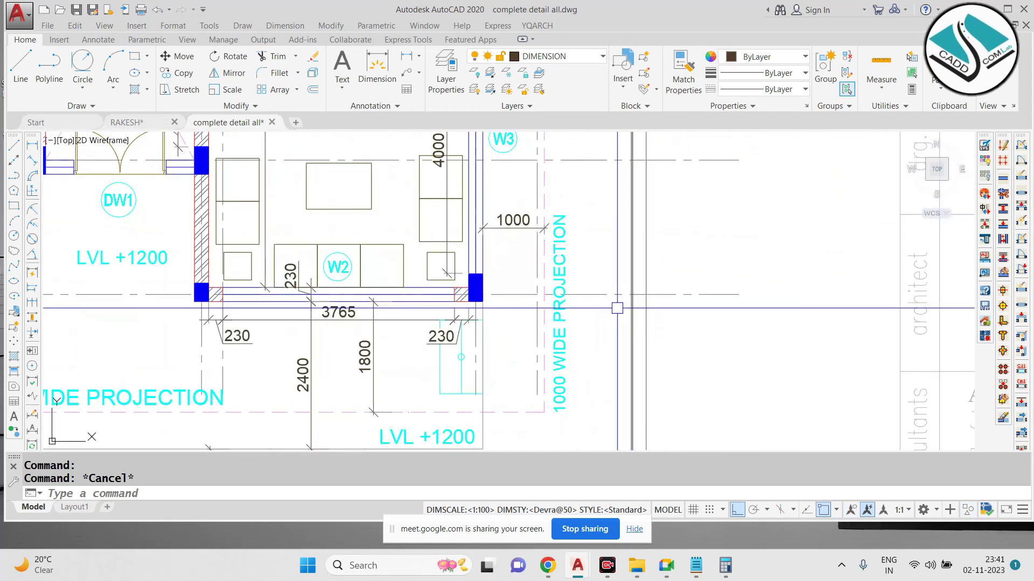
scroll(579, 278, down, 4)
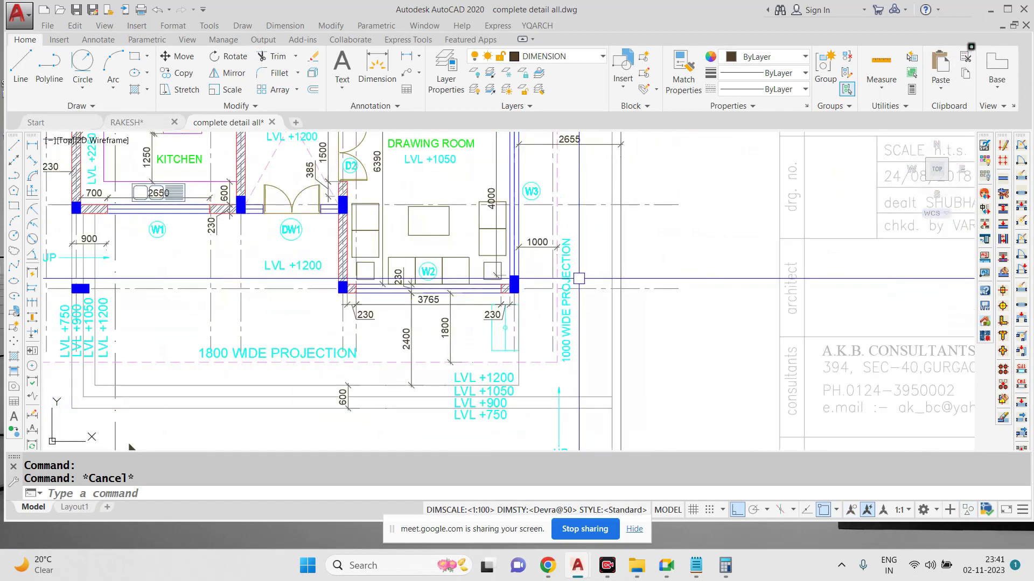
Step: Return to the RAKESH drawing and copy the "1800 WIDE PROJECTION" note to the empty area between grid bubbles C and D
click(133, 124)
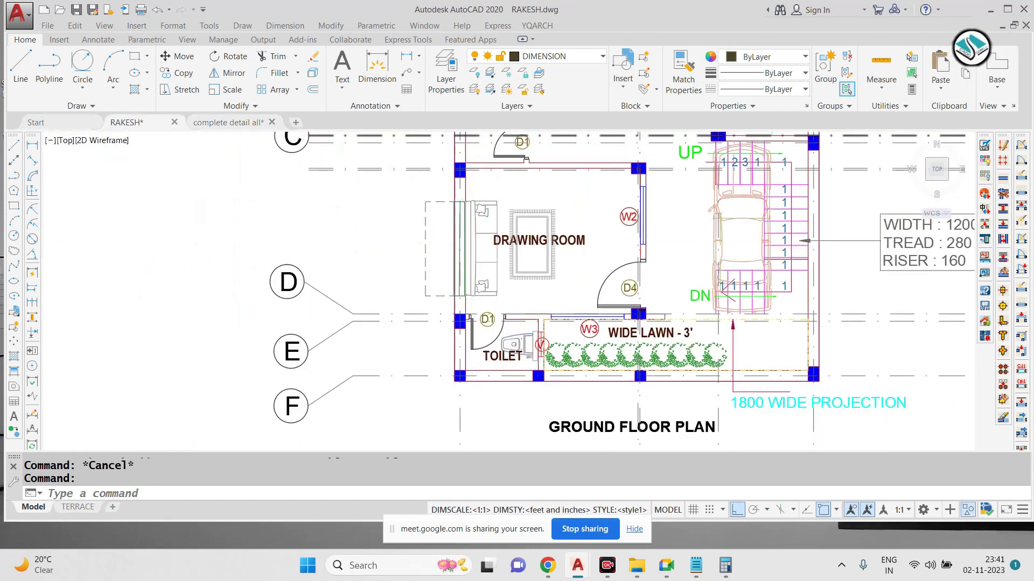
middle_drag(447, 271, 238, 209)
click(640, 337)
text(C)
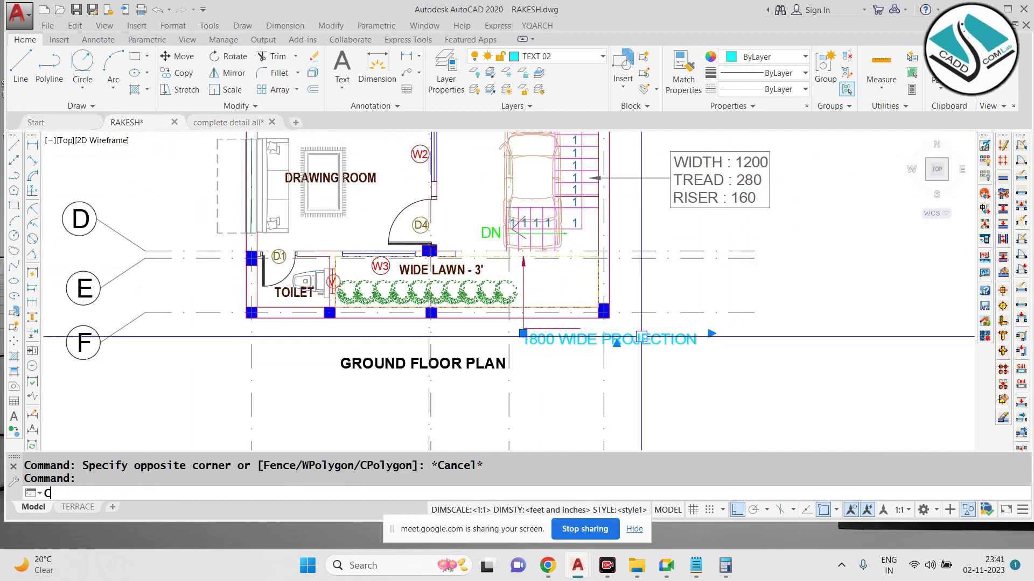
text(O)
key(space)
click(711, 333)
middle_drag(138, 162, 475, 250)
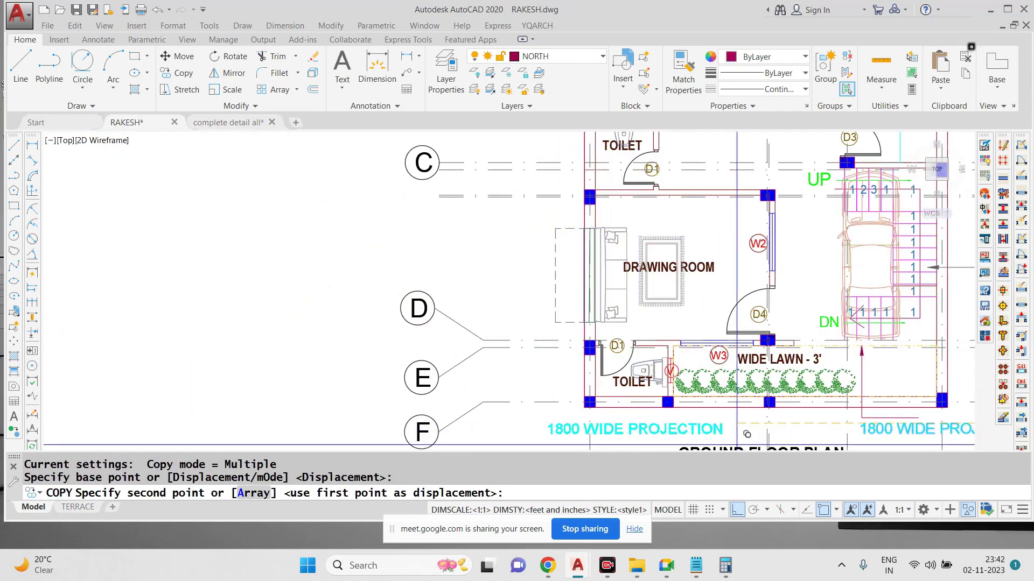
click(438, 280)
key(Escape)
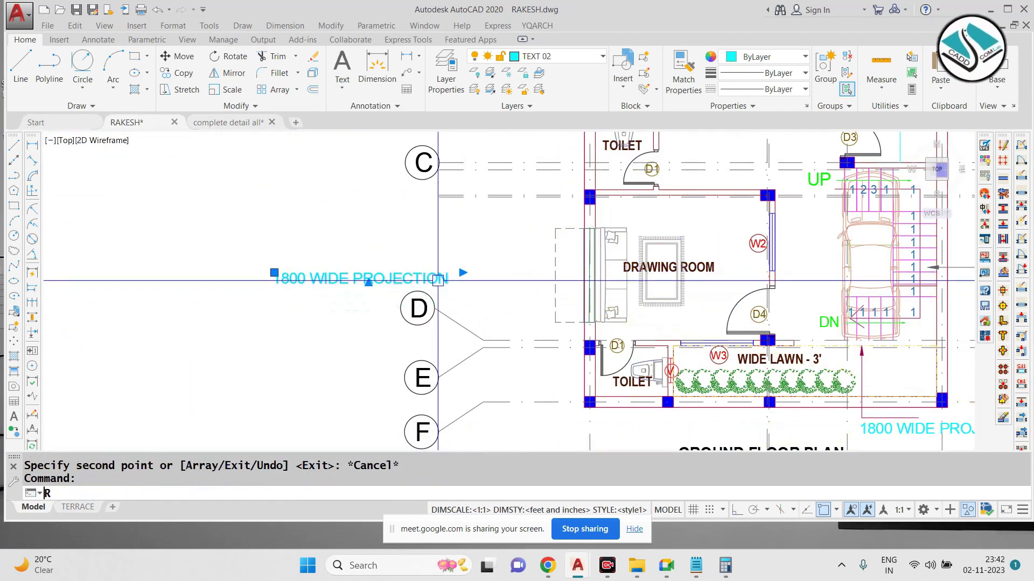
Step: Rotate the copied projection note to read vertically upward, and scale it down
click(454, 281)
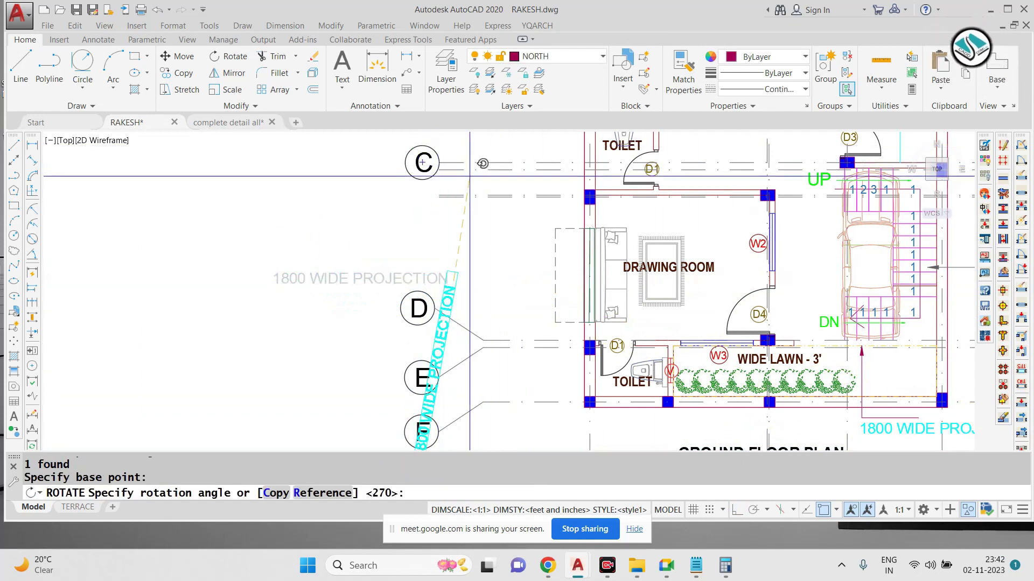
middle_drag(470, 175, 460, 203)
click(445, 154)
text(SC)
key(space)
click(481, 273)
click(424, 295)
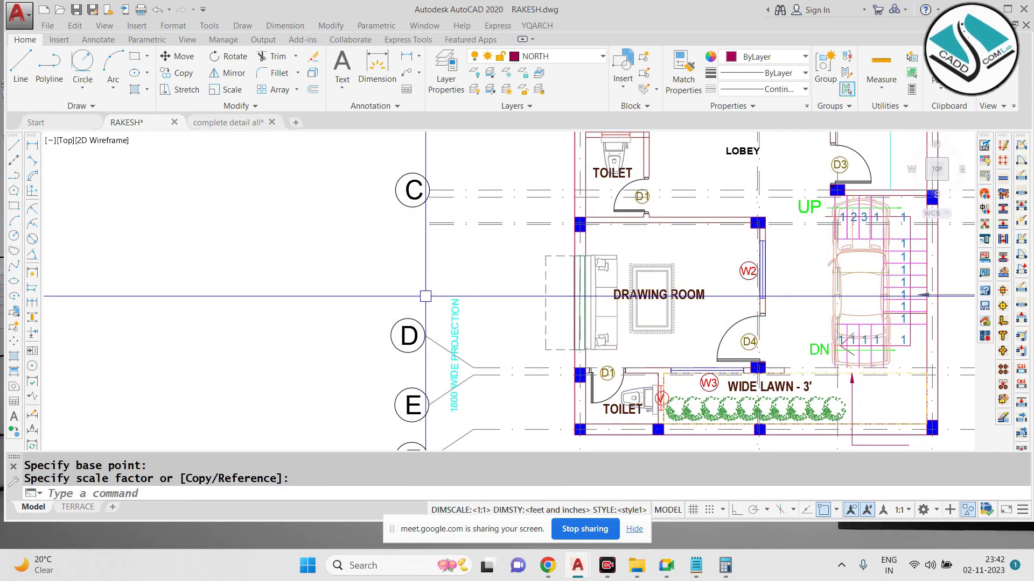
Step: Move the vertical "1800 WIDE PROJECTION" note alongside the dashed projection outline outside the drawing room window
click(454, 311)
text(M)
key(space)
click(459, 290)
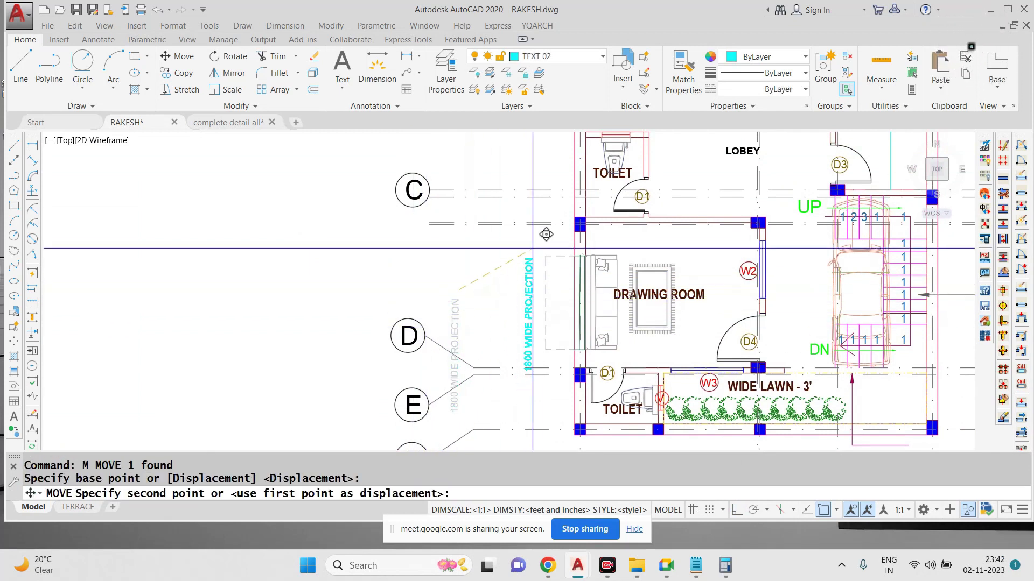
click(538, 238)
scroll(587, 285, up, 4)
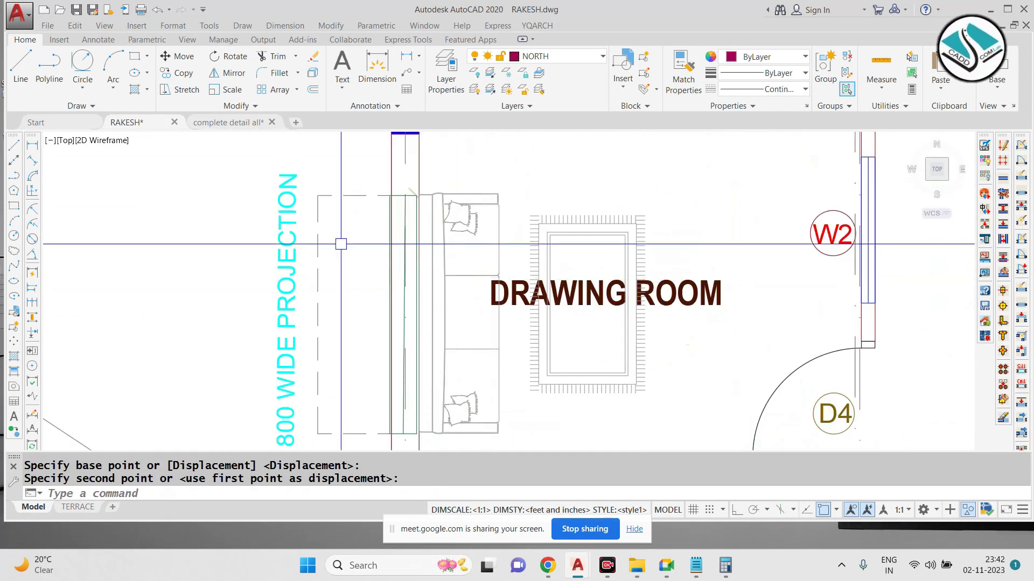
key(Escape)
scroll(401, 262, down, 3)
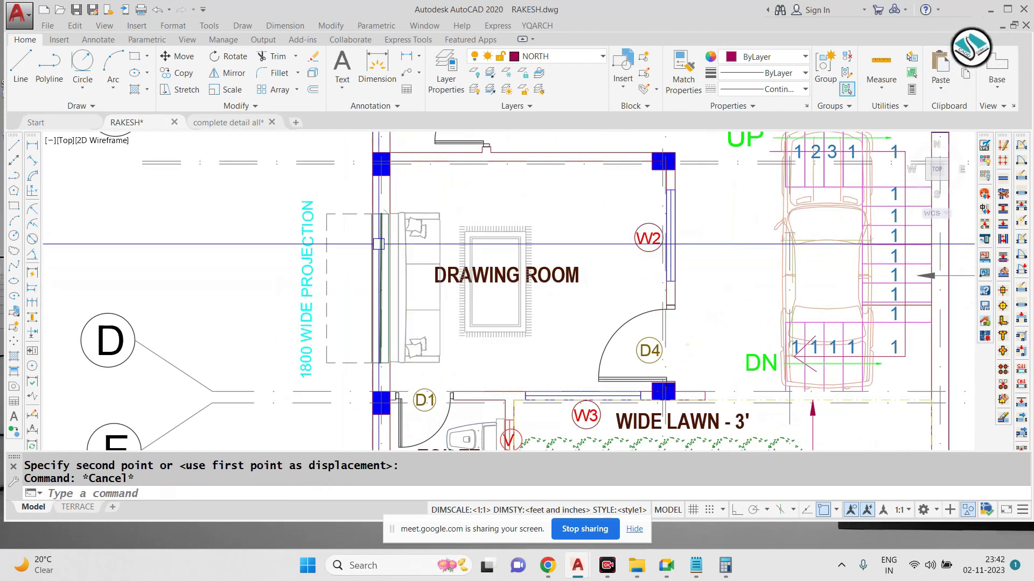
Step: Compare the ground floor plan with the complete detail all reference drawing, examining its projection notes, level labels and dimensions
scroll(461, 262, down, 4)
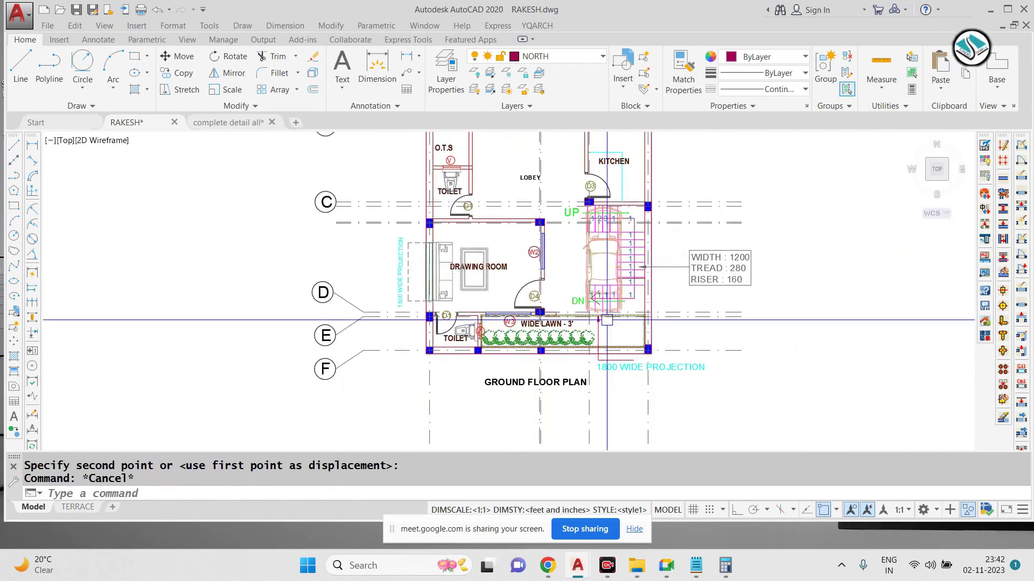
scroll(553, 291, down, 3)
scroll(472, 227, up, 3)
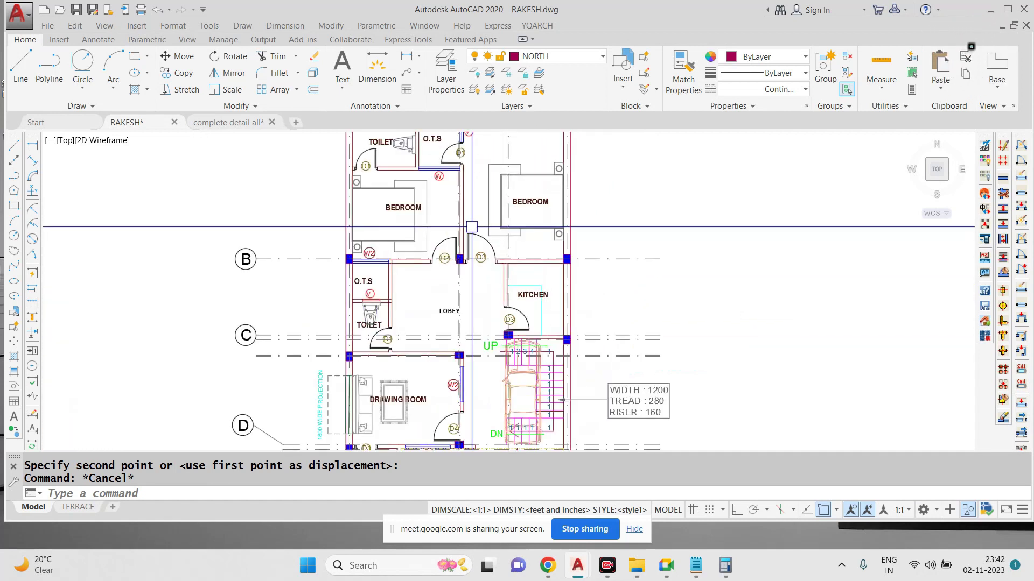
key(ctrl+Tab)
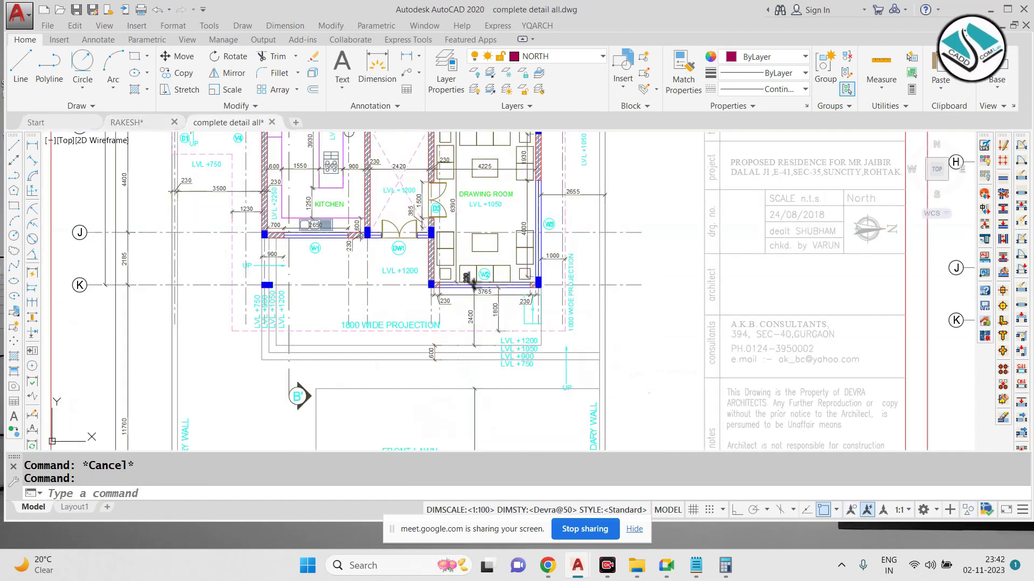
scroll(472, 281, down, 3)
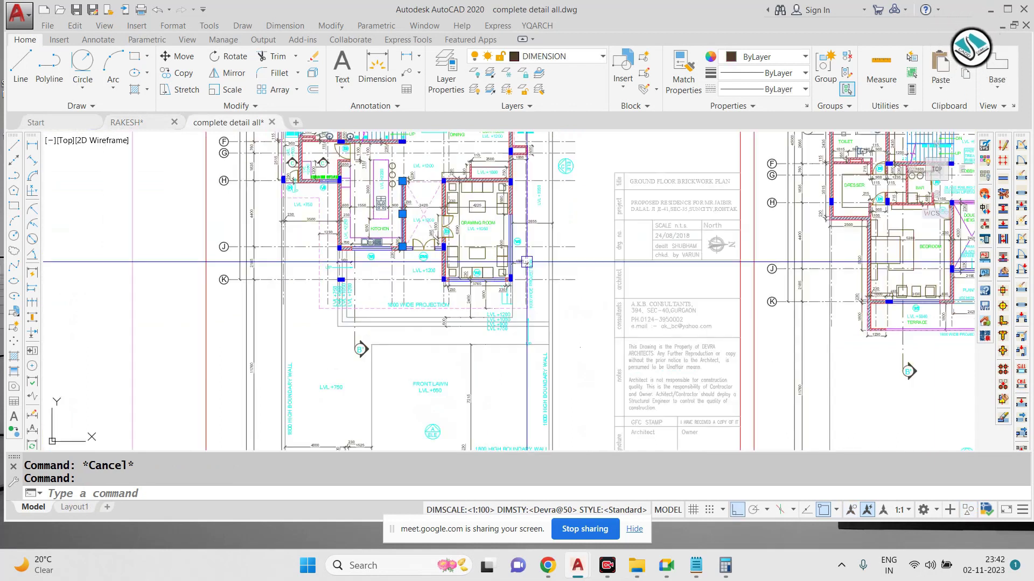
scroll(451, 311, up, 5)
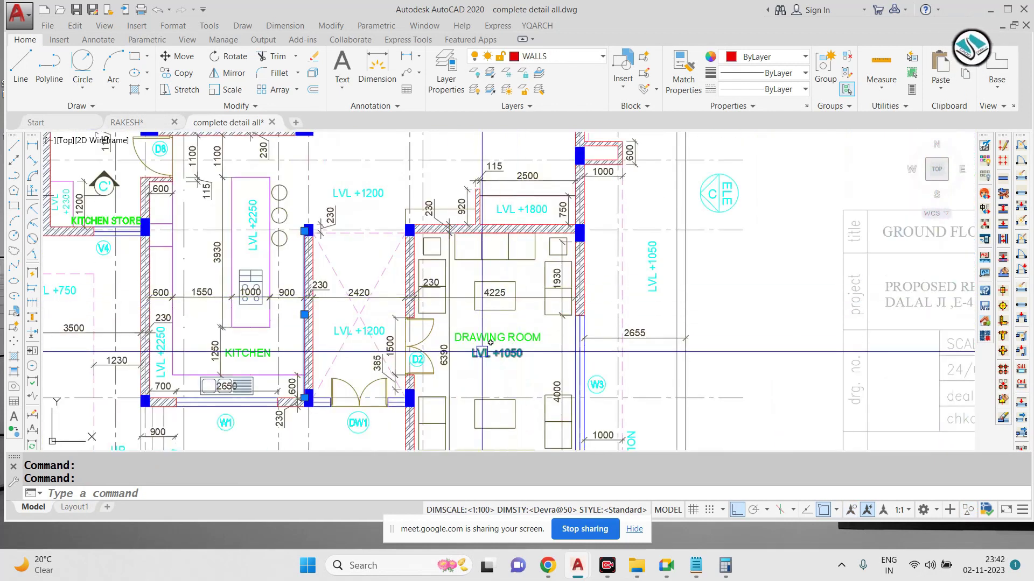
middle_drag(495, 353, 605, 362)
scroll(465, 336, down, 2)
middle_drag(463, 273, 468, 351)
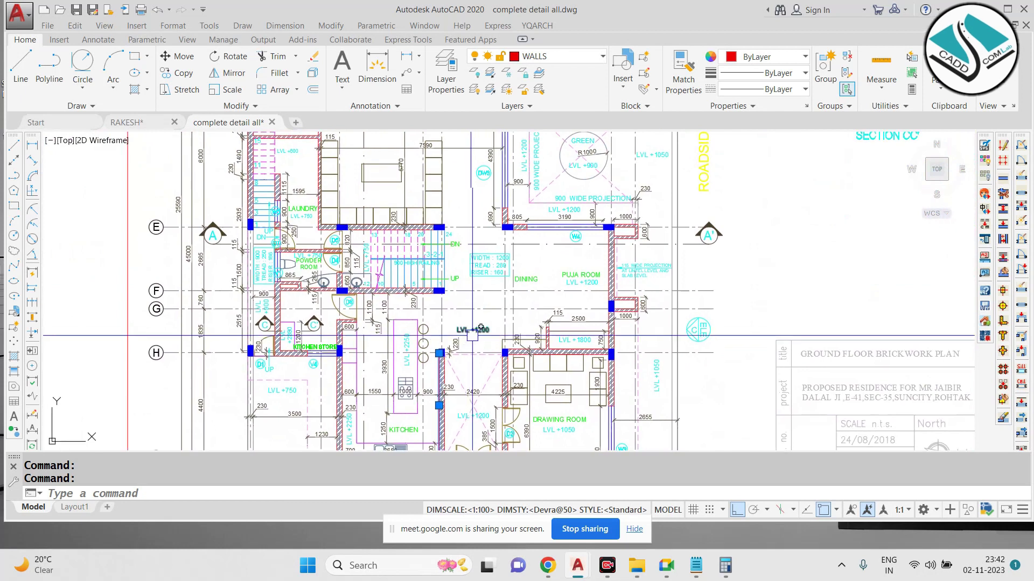
click(157, 127)
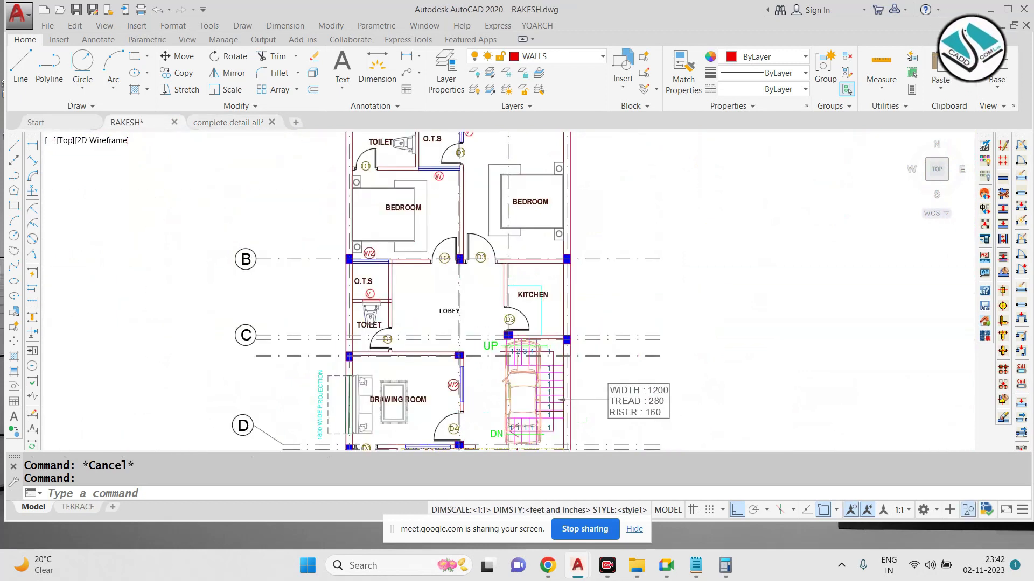
Step: End object isolation in the RAKESH drawing to bring back the hidden dimensions beside the plan
scroll(340, 192, down, 3)
key(Escape)
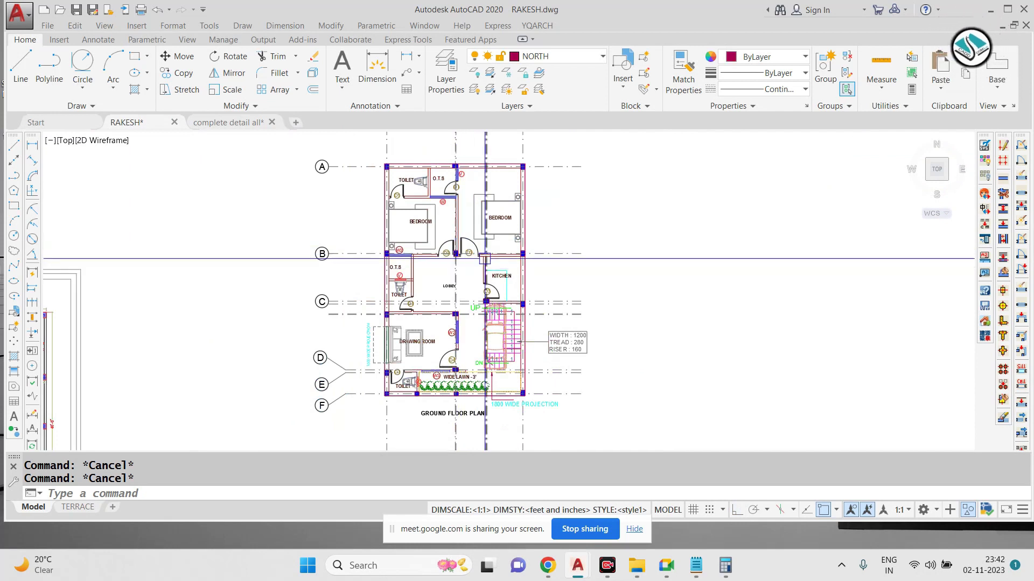
right_click(614, 284)
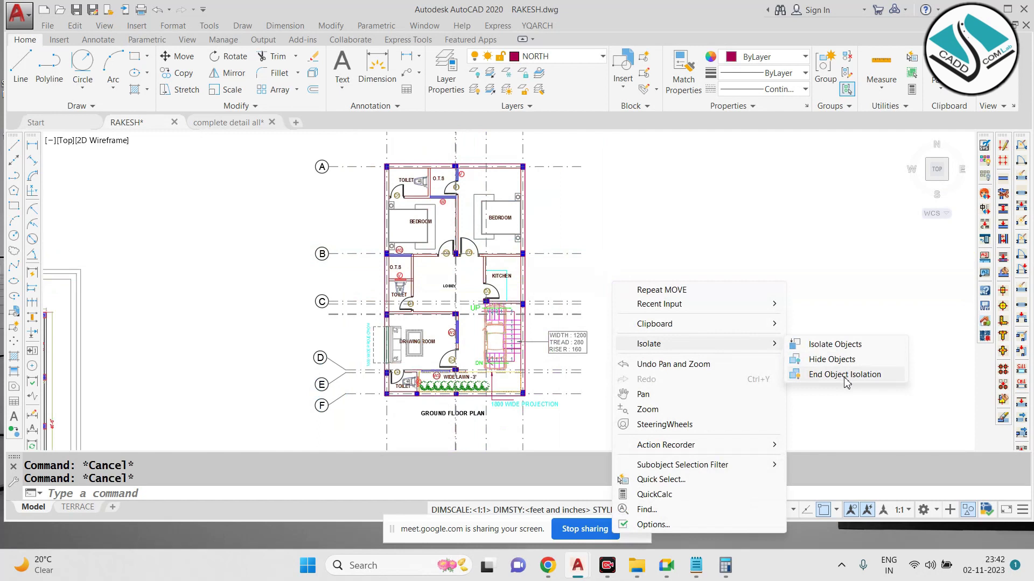
click(844, 375)
scroll(463, 278, down, 2)
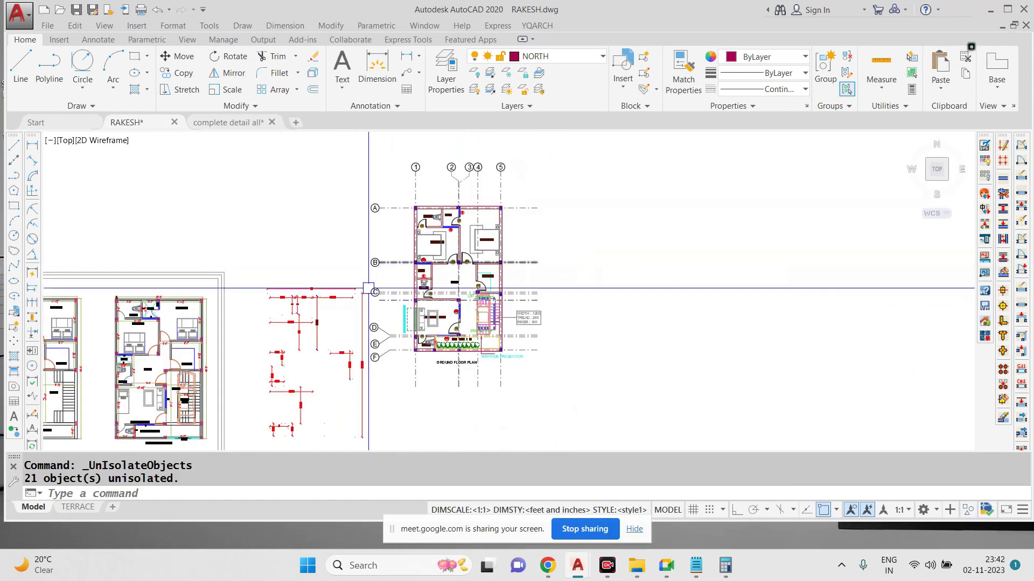
Step: Move the whole set of red dimensions onto the ground floor plan, lining up the overall width dimension with the plan's outer corner near grid A
scroll(369, 289, up, 3)
click(447, 226)
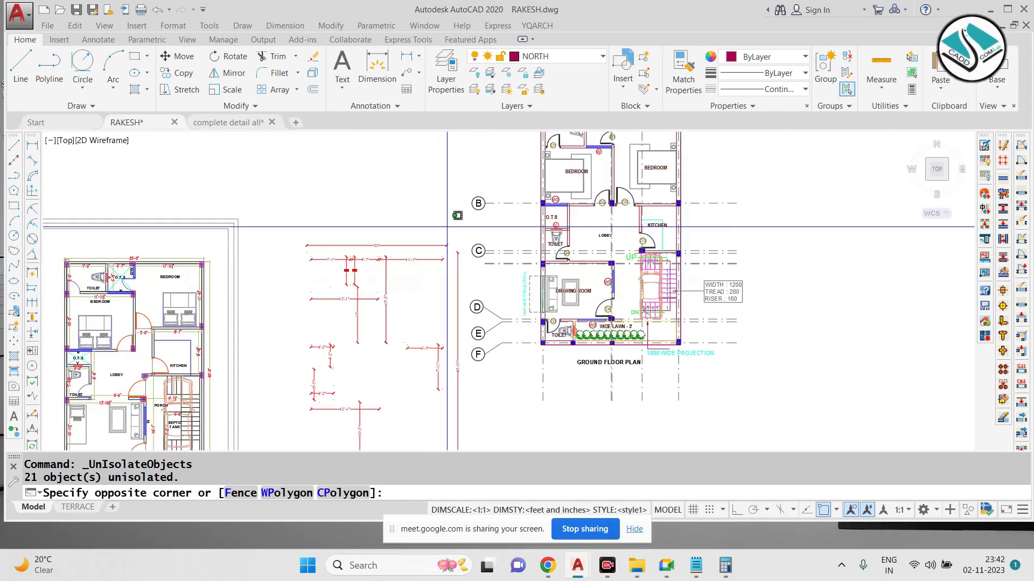
key(Escape)
click(458, 240)
middle_drag(418, 273, 497, 167)
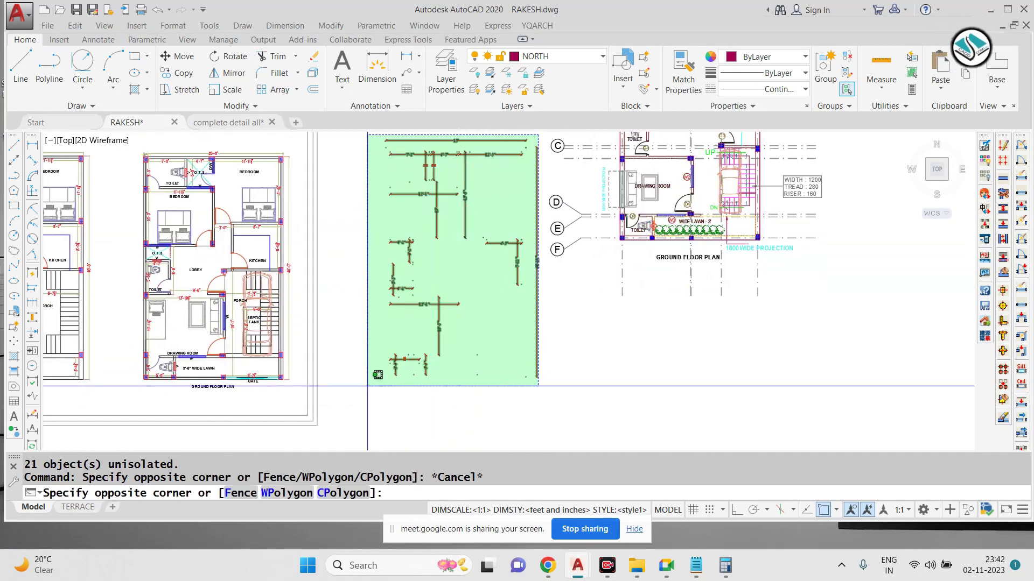
click(368, 386)
scroll(361, 248, down, 1)
text(m)
key(Return)
scroll(388, 230, up, 5)
scroll(388, 230, up, 1)
click(325, 238)
scroll(353, 305, down, 4)
middle_drag(581, 224, 381, 337)
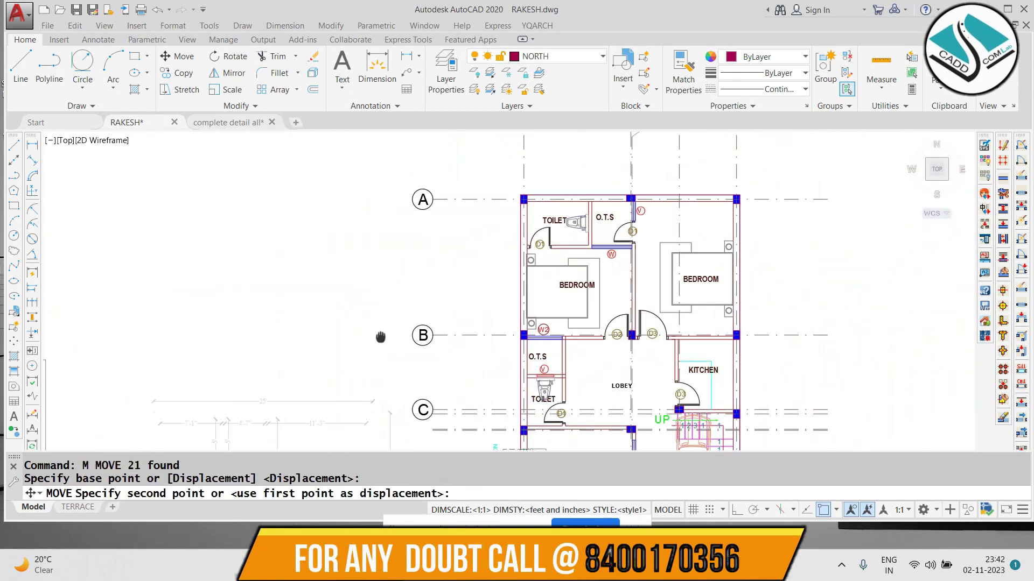
scroll(525, 208, up, 6)
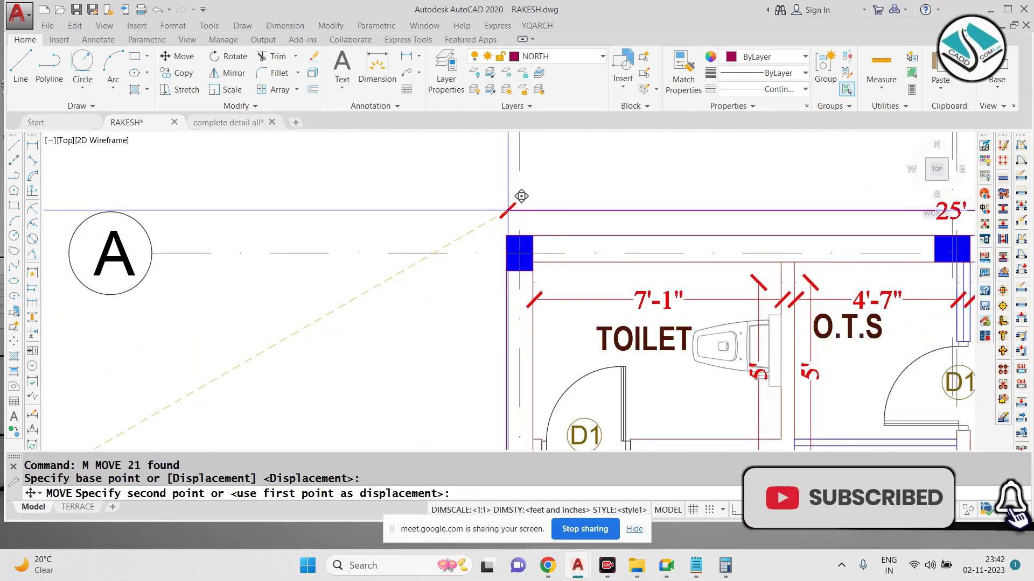
key(Escape)
Step: Move the drawing room's vertical dimension up to meet the inner face of the room's upper wall
scroll(520, 196, down, 3)
scroll(680, 237, up, 5)
scroll(681, 237, down, 5)
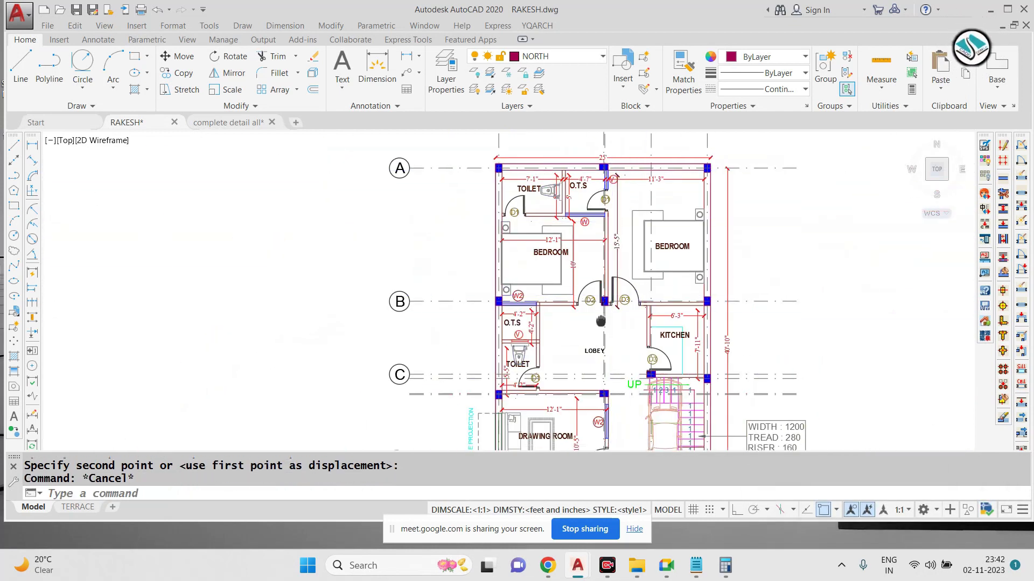
scroll(568, 245, up, 3)
middle_drag(570, 298, 558, 132)
click(493, 160)
middle_drag(492, 160, 489, 210)
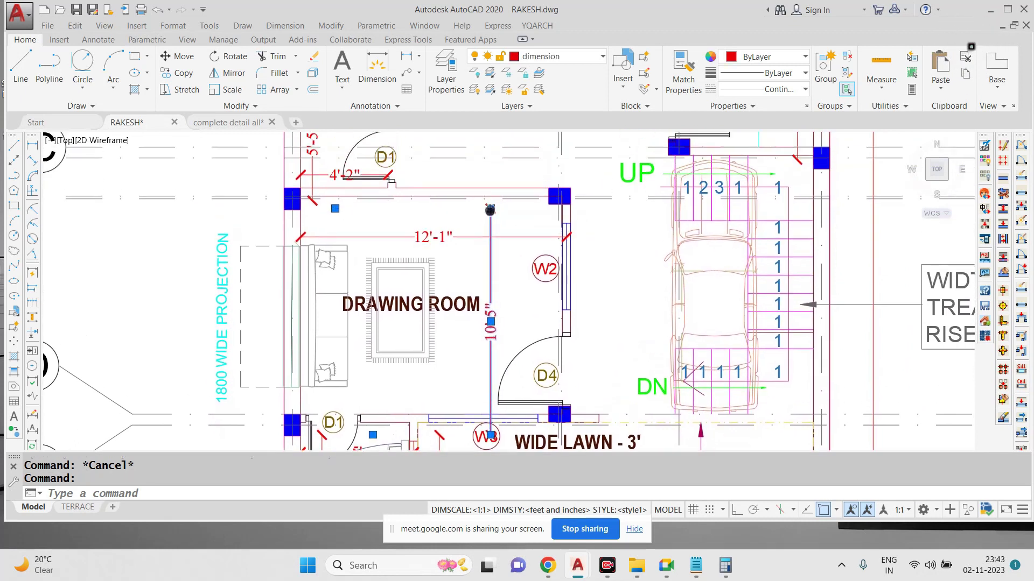
text(m)
key(space)
scroll(495, 192, up, 6)
click(466, 260)
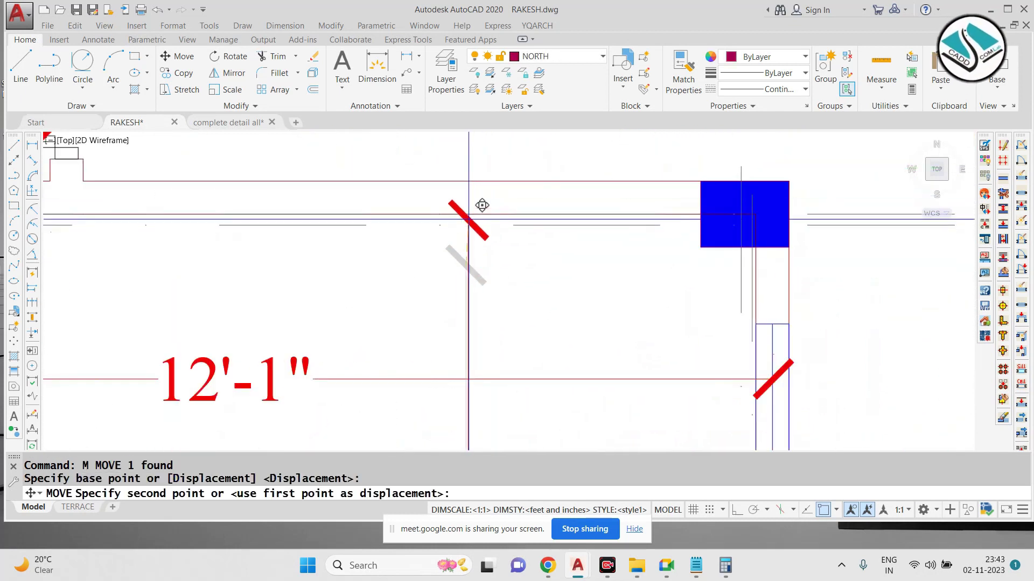
click(482, 205)
Step: Move the wide lawn's vertical dimension up to the wall line at window W3
scroll(506, 323, down, 7)
scroll(512, 344, up, 3)
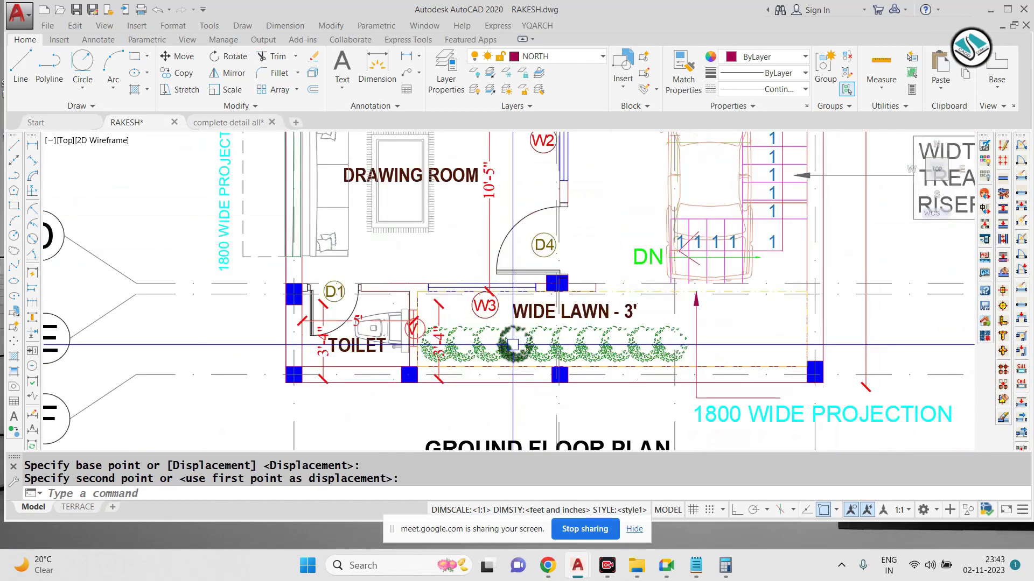
scroll(439, 318, up, 4)
text(m)
key(space)
scroll(435, 280, up, 2)
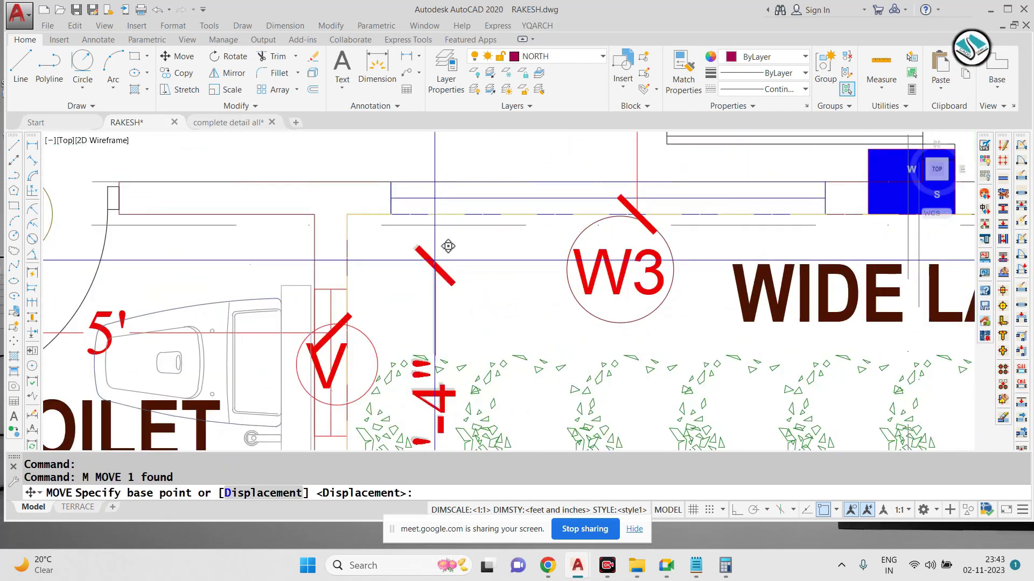
click(433, 264)
click(433, 215)
scroll(495, 216, down, 6)
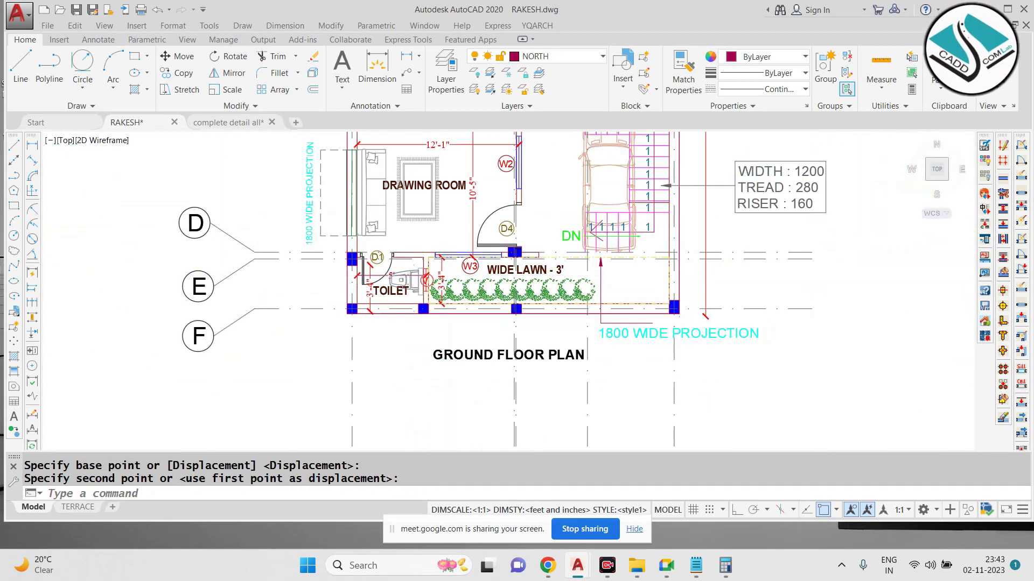
scroll(506, 212, up, 4)
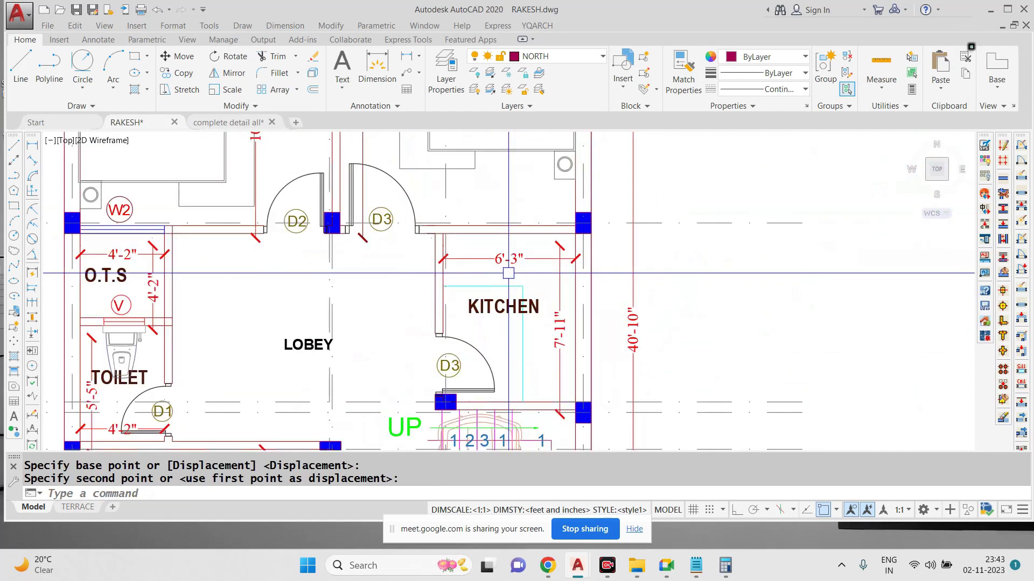
scroll(474, 282, up, 2)
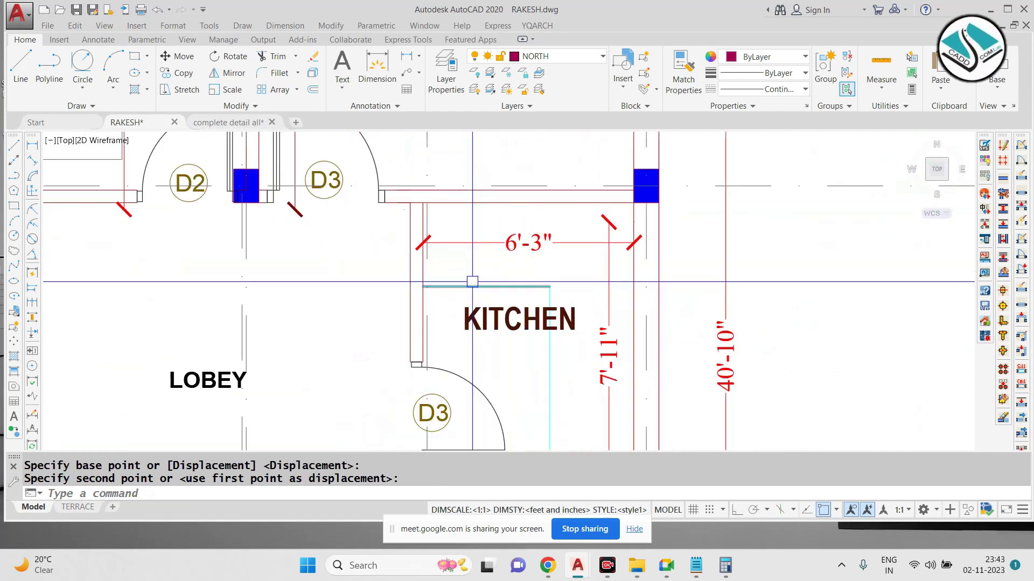
scroll(569, 283, down, 2)
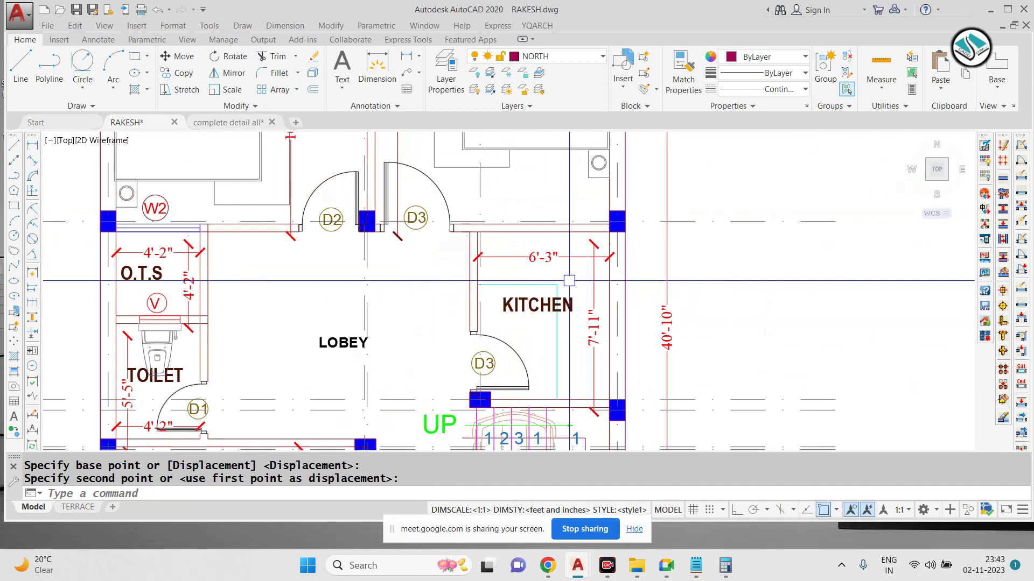
scroll(556, 268, up, 2)
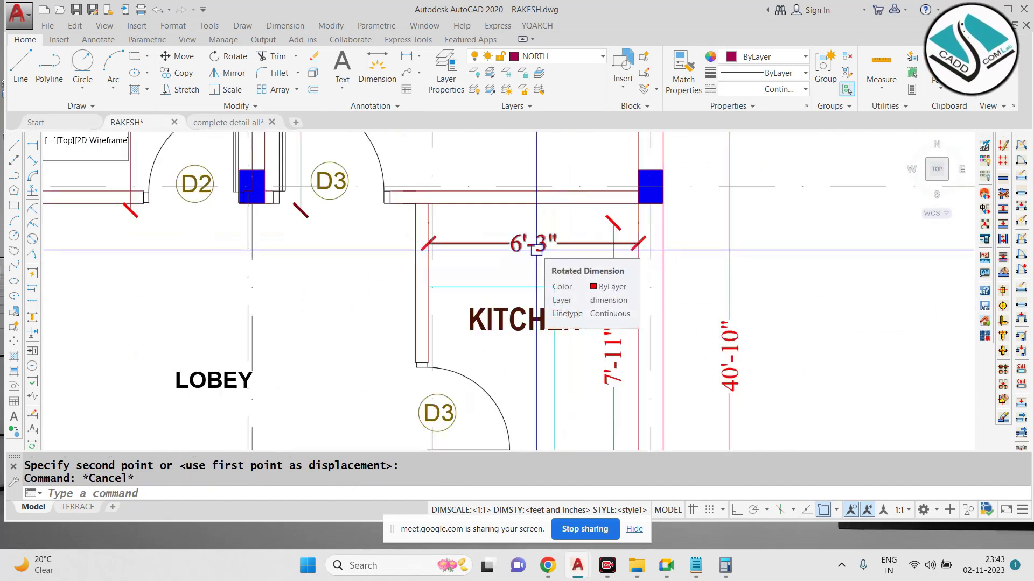
scroll(536, 249, down, 2)
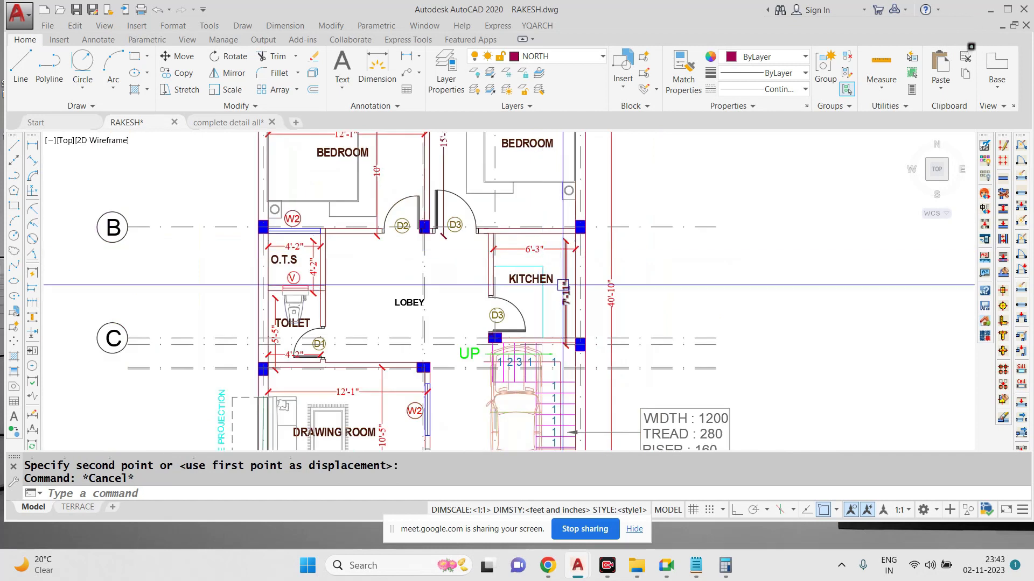
Step: Copy the complete ground floor plan, including its grid, notes and dimensions, into the empty space beside the original
scroll(383, 262, down, 4)
middle_drag(528, 253, 425, 256)
scroll(425, 257, down, 1)
click(485, 142)
click(230, 409)
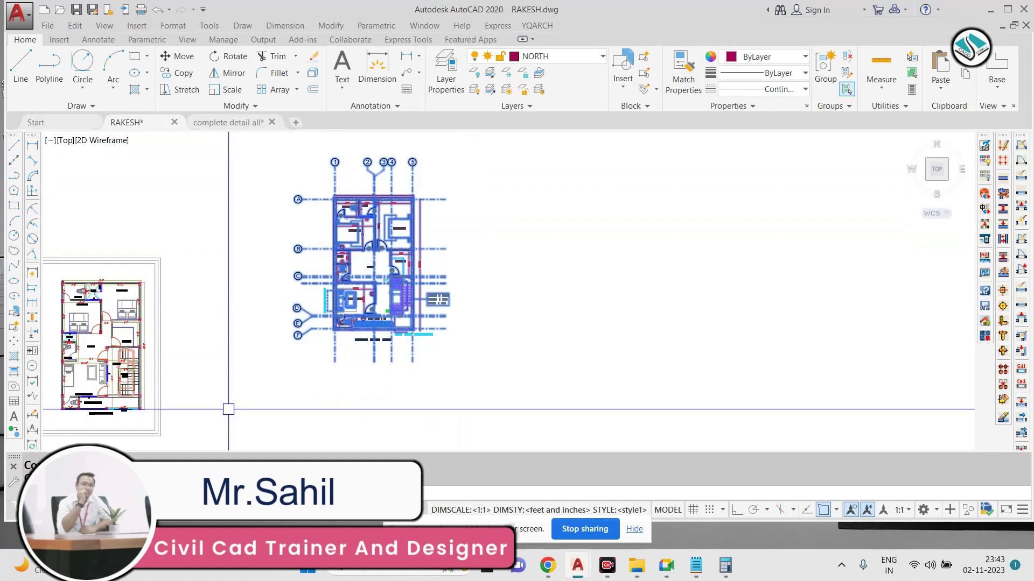
text(co)
key(Return)
click(397, 238)
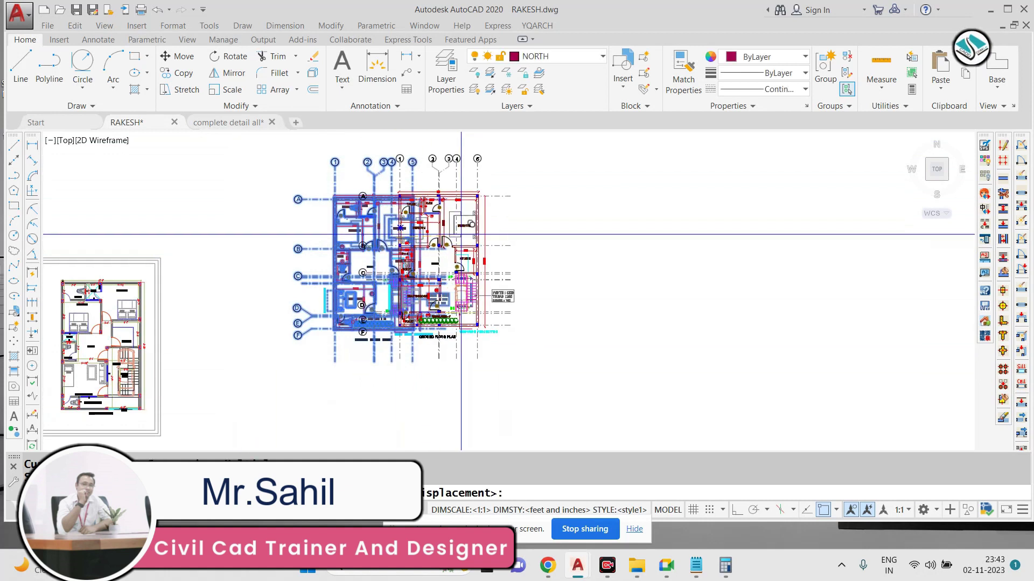
click(585, 241)
key(Escape)
scroll(501, 201, down, 4)
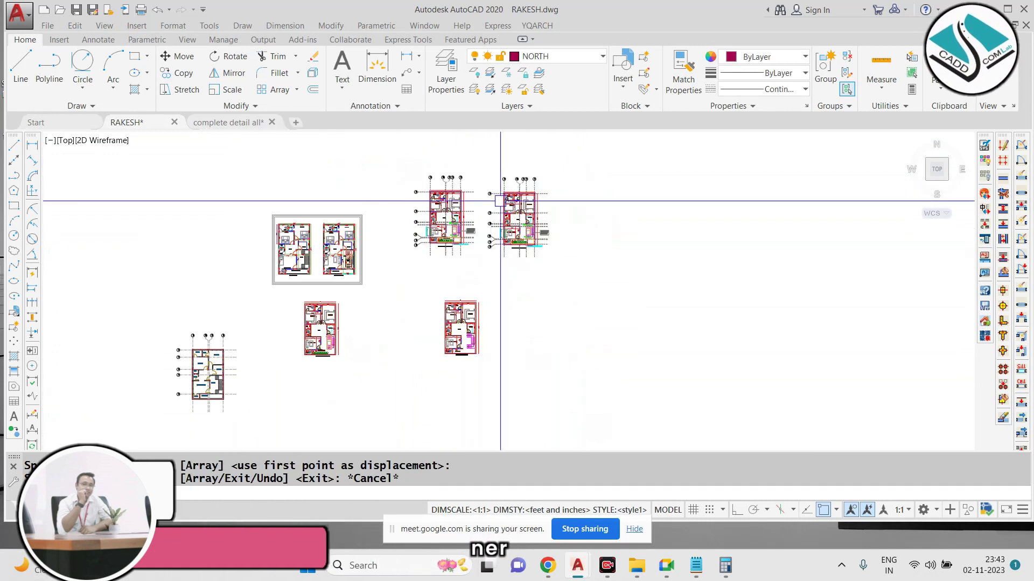
Step: Erase the two older floor plans lying below the ground floor plan and its copy
scroll(446, 330, up, 6)
scroll(525, 317, up, 2)
scroll(509, 301, down, 4)
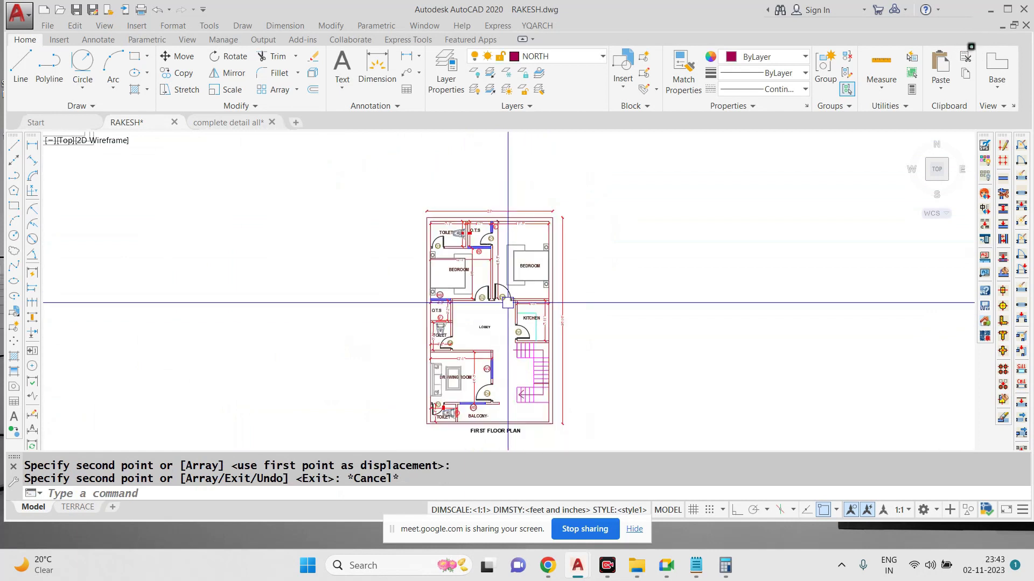
click(583, 243)
scroll(468, 279, down, 4)
scroll(380, 281, up, 2)
click(334, 339)
text(e)
key(Return)
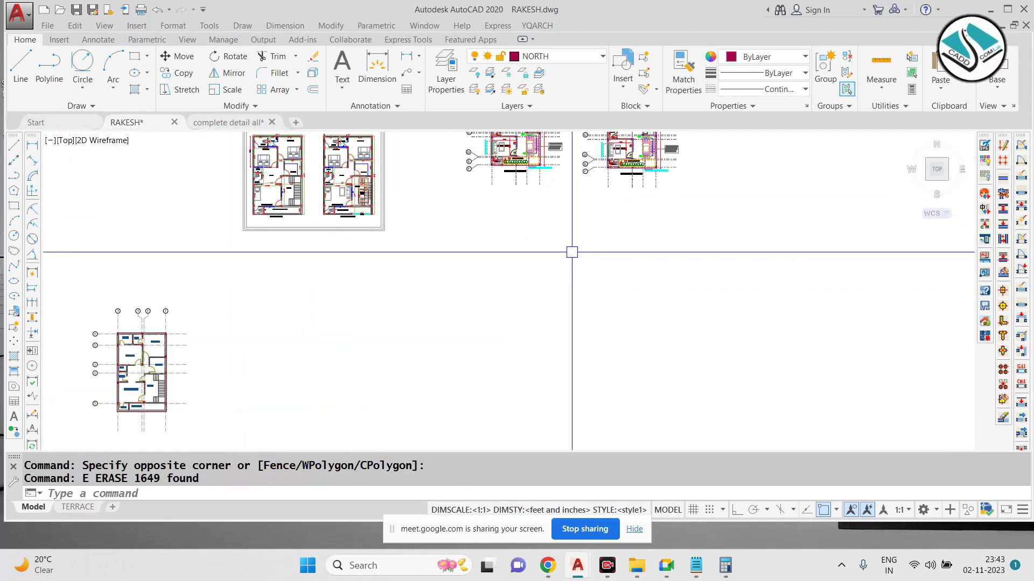
Step: Change the title under the copied plan to FIRST FLOOR
scroll(484, 268, up, 5)
middle_drag(501, 412, 543, 179)
scroll(534, 260, up, 4)
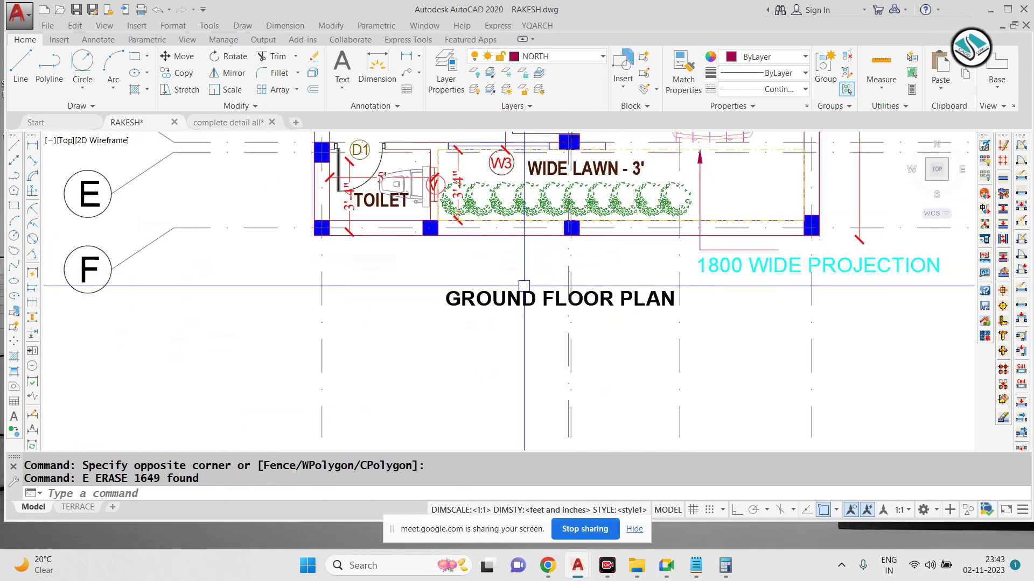
double_click(518, 299)
text(FI)
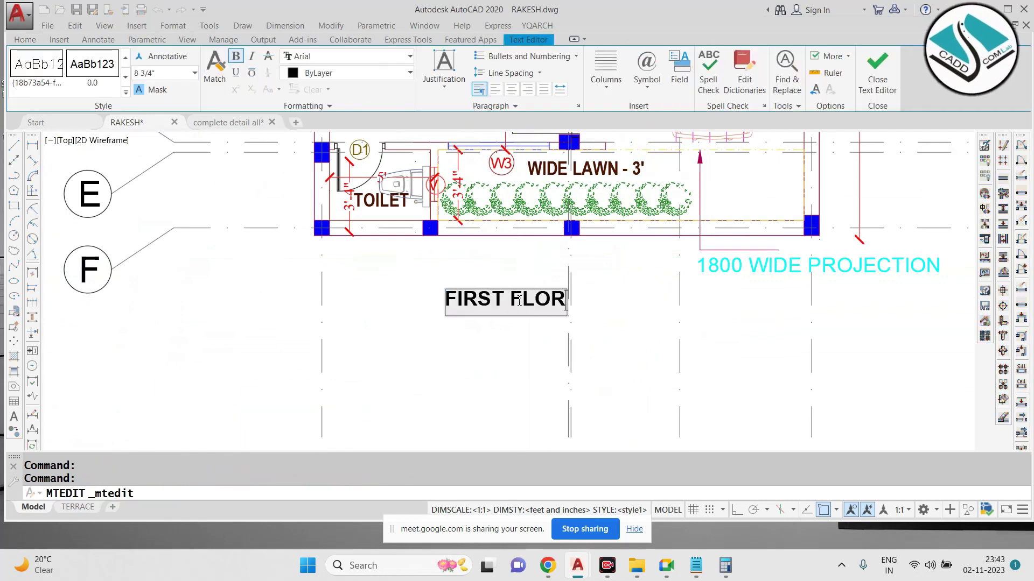
text(RST FLOOR)
click(517, 327)
scroll(573, 307, down, 2)
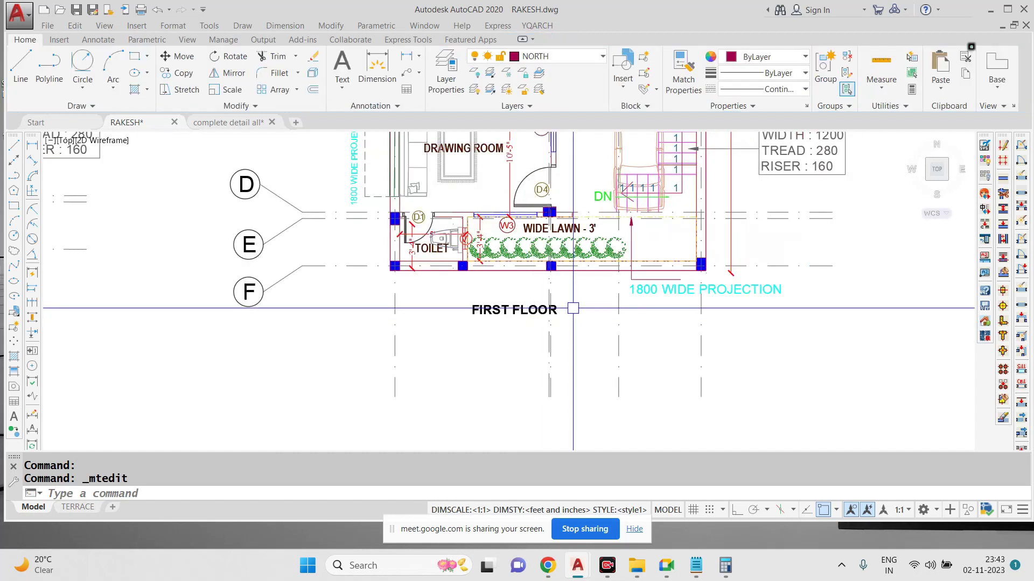
Step: Erase the row of green bushes and the WIDE LAWN - 3' label from the first floor plan
scroll(636, 281, up, 6)
click(636, 281)
text(E)
key(Return)
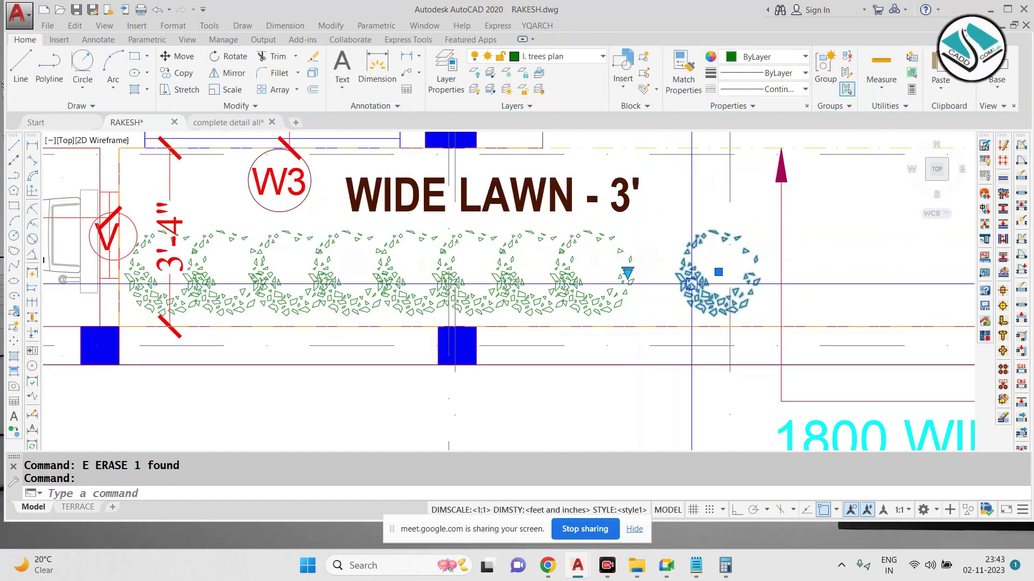
click(649, 265)
click(503, 276)
text(e)
key(Return)
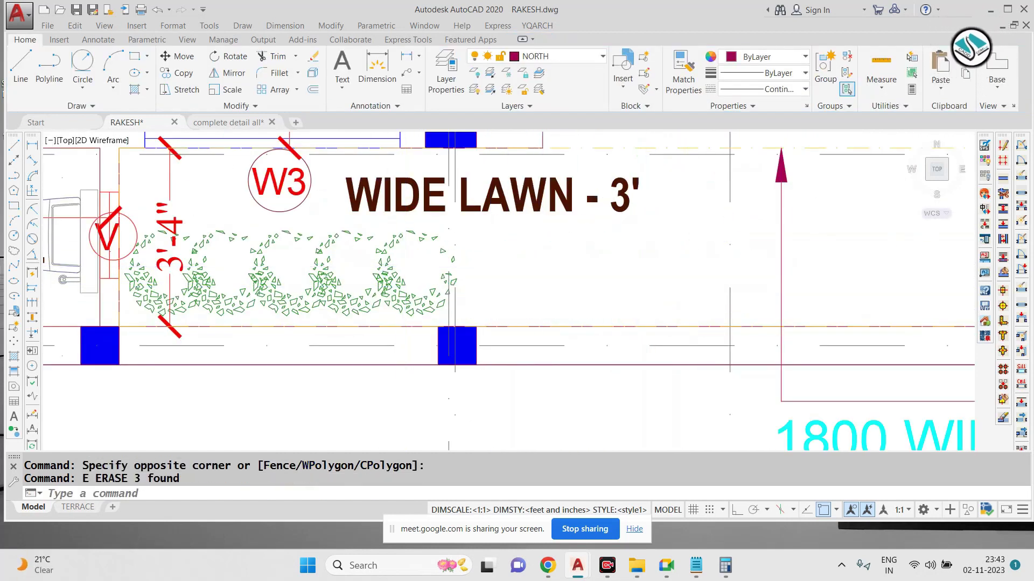
click(344, 280)
text(e)
key(Return)
click(380, 284)
text(e)
key(Return)
click(353, 270)
click(231, 295)
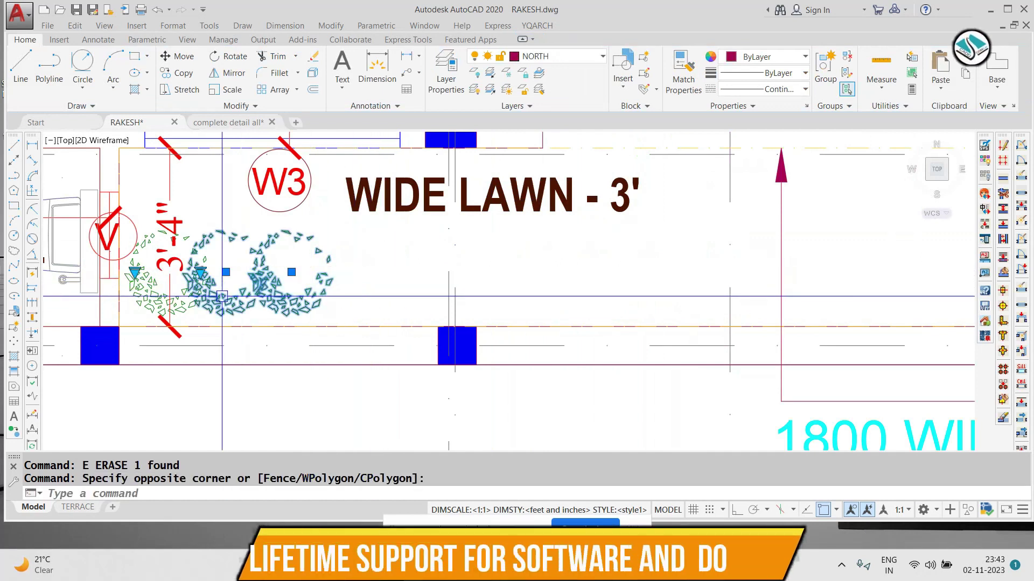
text(e)
key(Return)
click(198, 290)
text(e)
key(Return)
scroll(280, 377, down, 2)
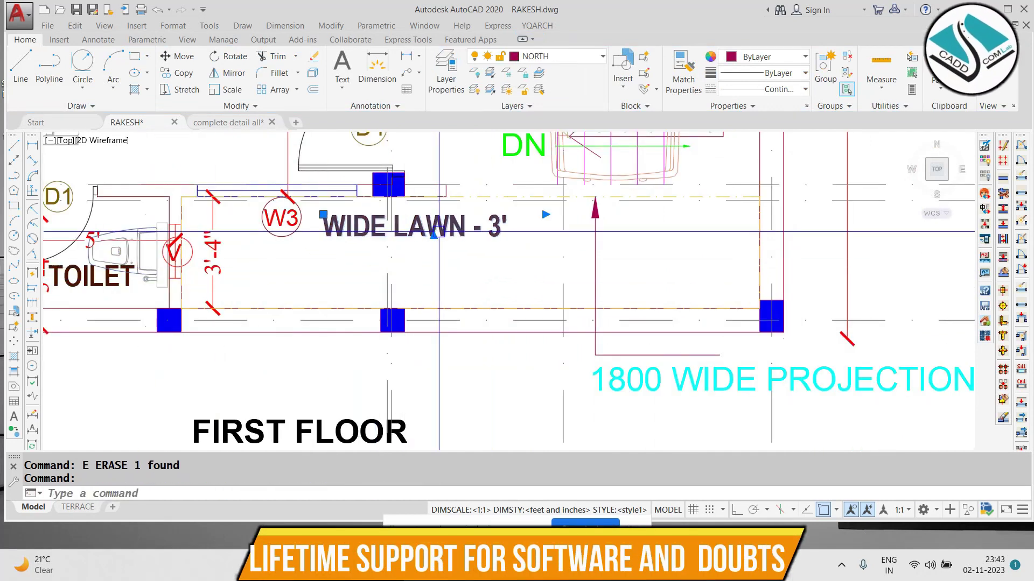
Step: Move the 1800 WIDE PROJECTION text below the first floor plan up into the cleared lawn strip
scroll(468, 263, down, 3)
click(609, 336)
text(m)
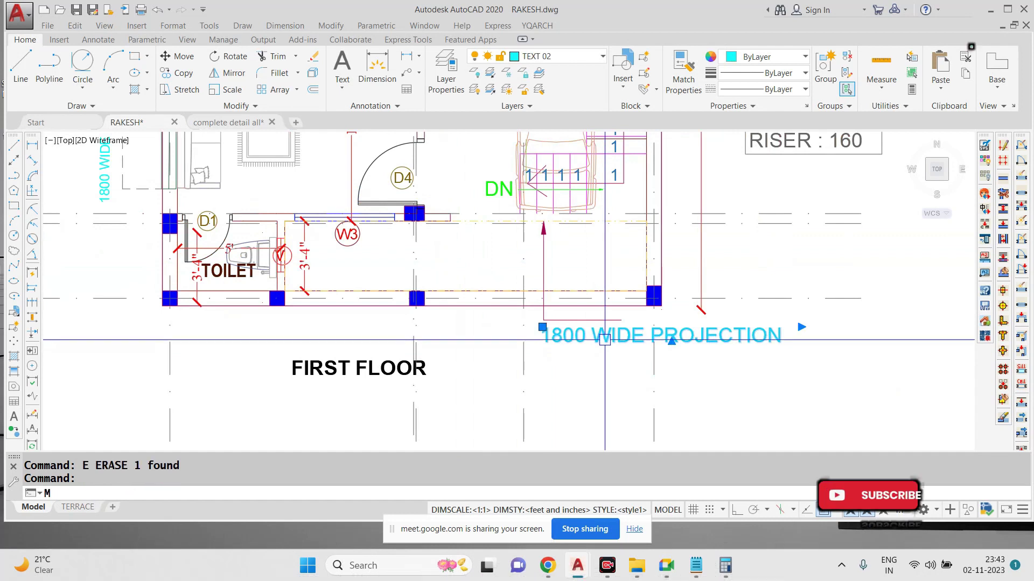
key(Return)
click(606, 345)
click(415, 260)
scroll(409, 272, up, 4)
key(Escape)
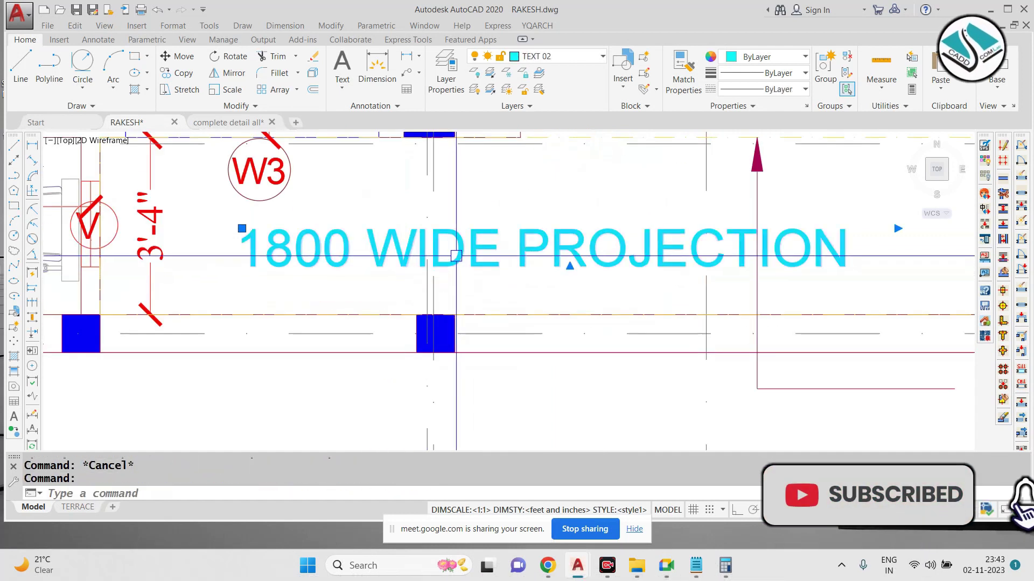
Step: Change the moved note in the first floor's front strip to read 1800 WIDE BALCONY
double_click(501, 256)
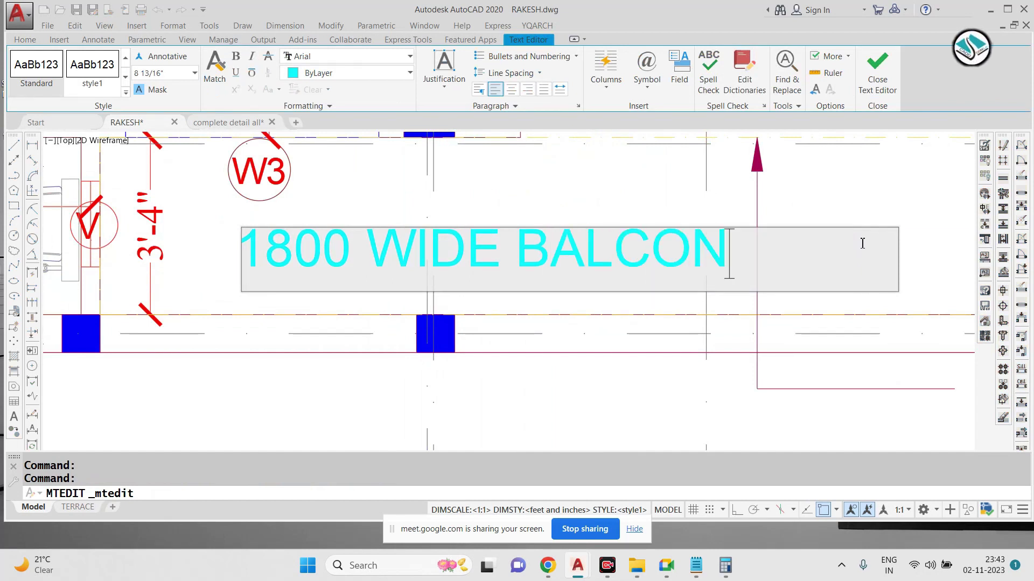
key(Escape)
scroll(585, 250, down, 5)
Step: Erase the car beside the staircase in the first floor plan
middle_drag(592, 253, 597, 325)
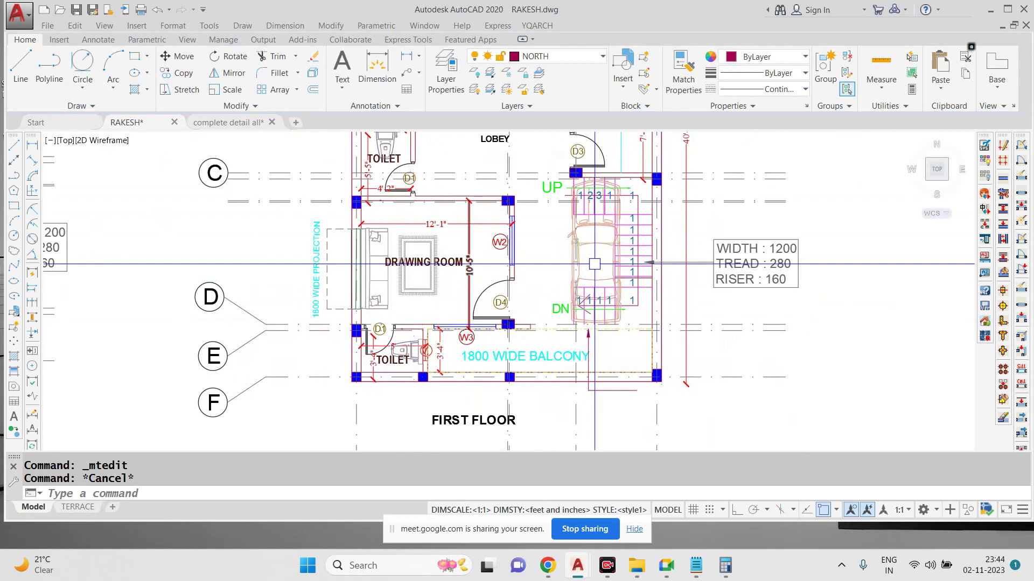
middle_drag(600, 232, 575, 254)
scroll(579, 252, up, 4)
click(540, 231)
text(E)
key(Return)
scroll(538, 230, down, 2)
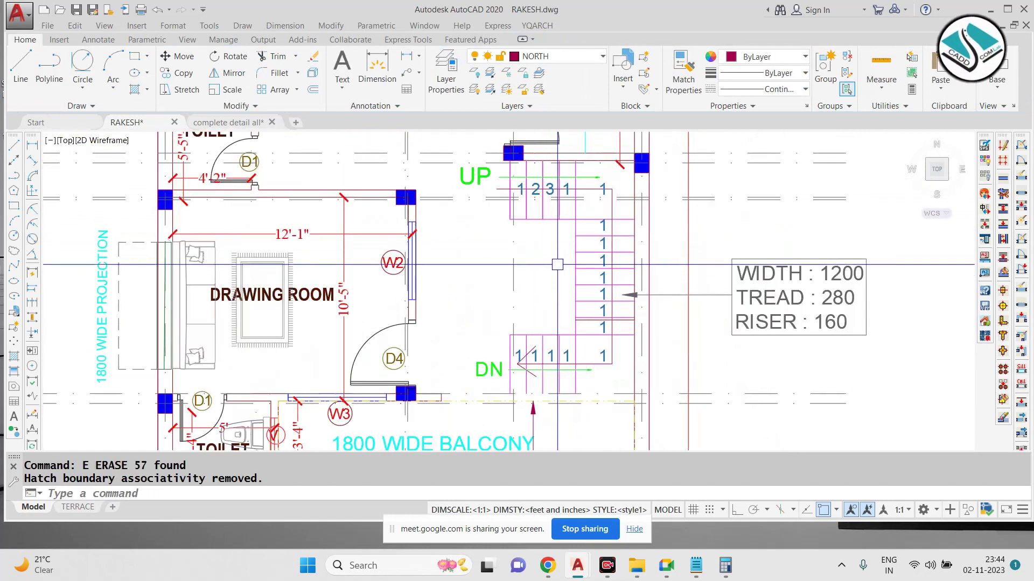
scroll(557, 269, down, 2)
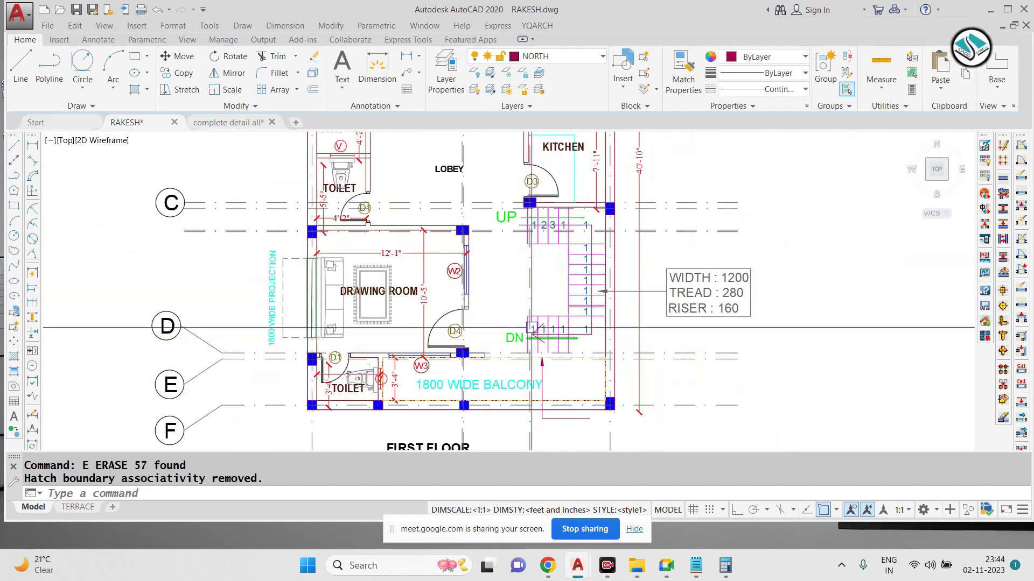
Step: Erase the dashed yellow outline around the first floor's balcony
scroll(554, 374, up, 4)
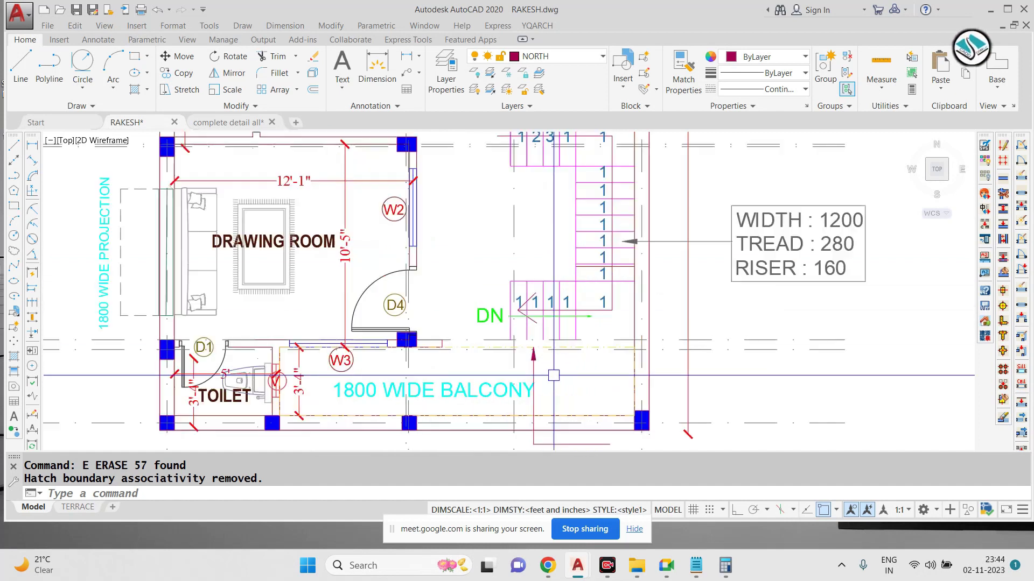
click(618, 327)
text(E)
key(Return)
scroll(596, 298, down, 2)
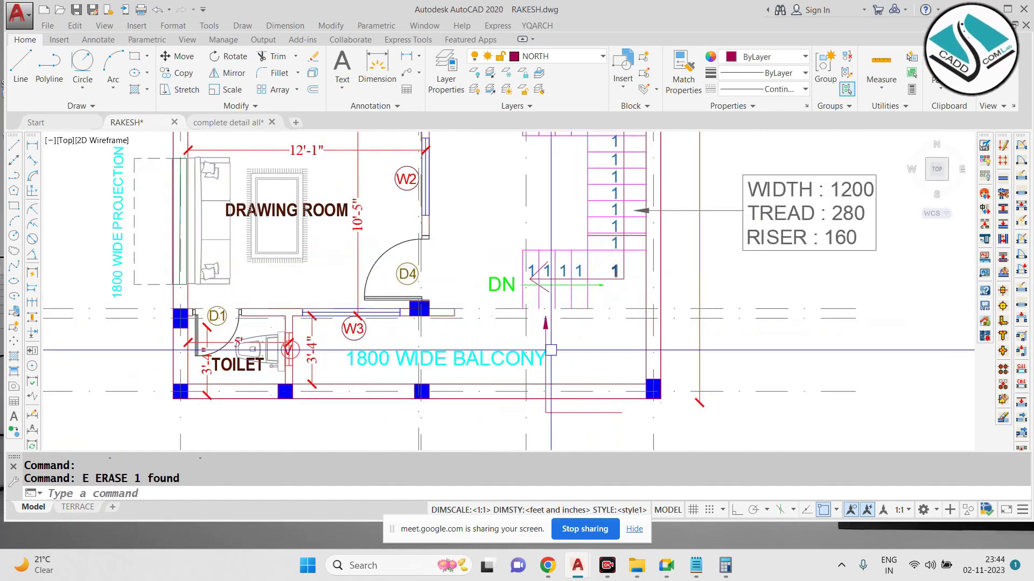
Step: Erase the arrow leader of the former projection note at the first floor's balcony
scroll(551, 350, up, 2)
click(554, 307)
key(Escape)
Step: Examine the first floor plan's rooms, staircase and balcony and compare them with the ground floor plan
scroll(539, 305, down, 2)
scroll(523, 311, down, 2)
middle_drag(559, 236, 578, 336)
scroll(576, 329, down, 4)
scroll(557, 275, up, 2)
key(Escape)
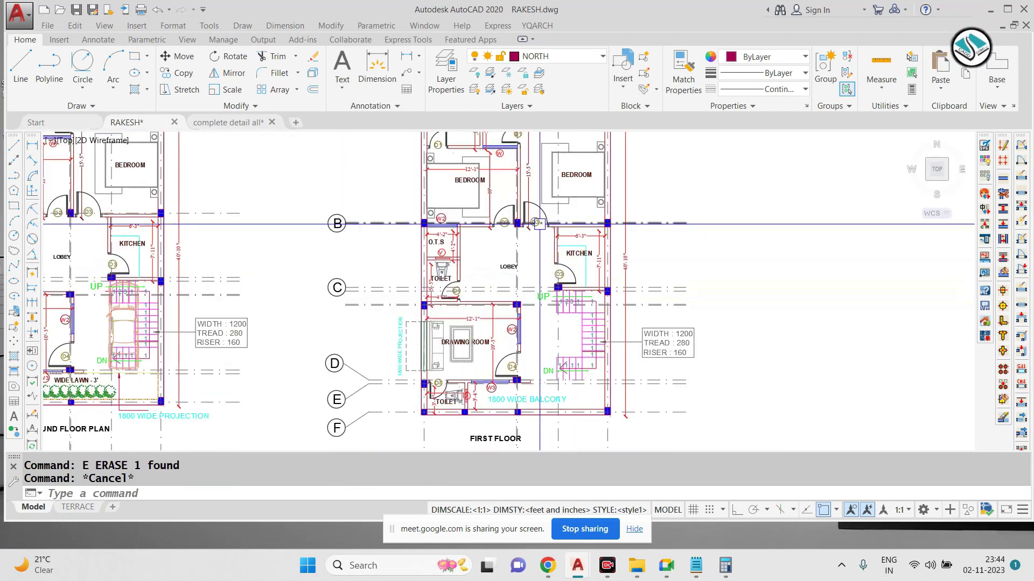
middle_drag(498, 234, 572, 240)
scroll(513, 234, up, 5)
scroll(513, 233, down, 4)
middle_drag(597, 316, 579, 251)
scroll(579, 251, up, 4)
scroll(579, 251, down, 2)
scroll(345, 253, up, 2)
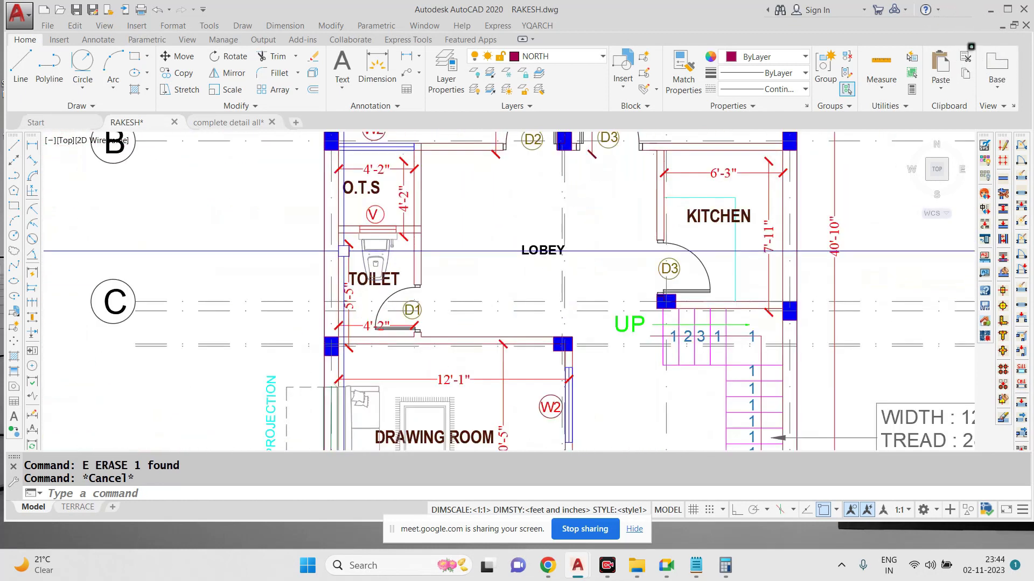
scroll(369, 268, down, 4)
scroll(397, 268, up, 4)
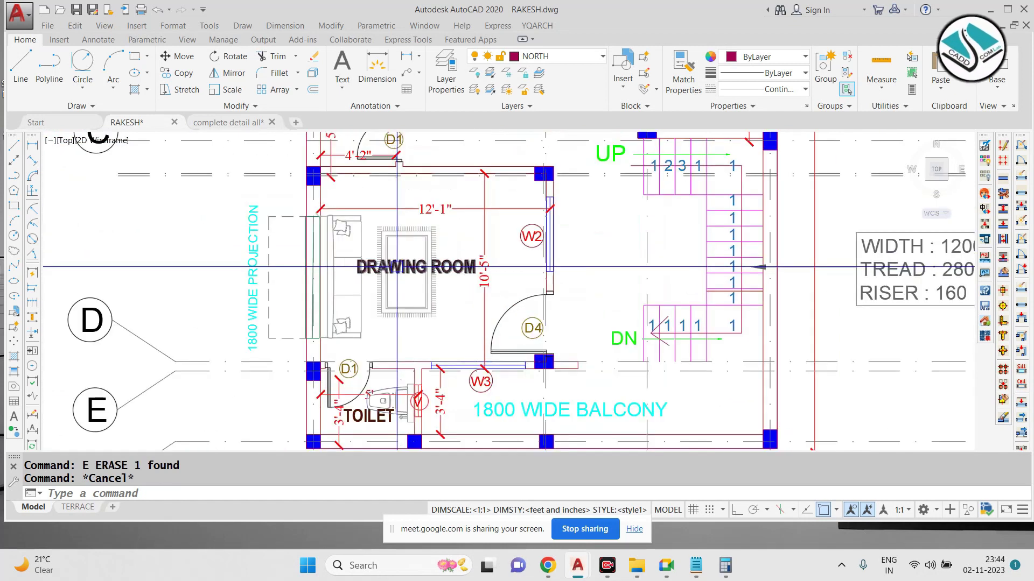
scroll(401, 256, down, 4)
middle_drag(465, 286, 464, 283)
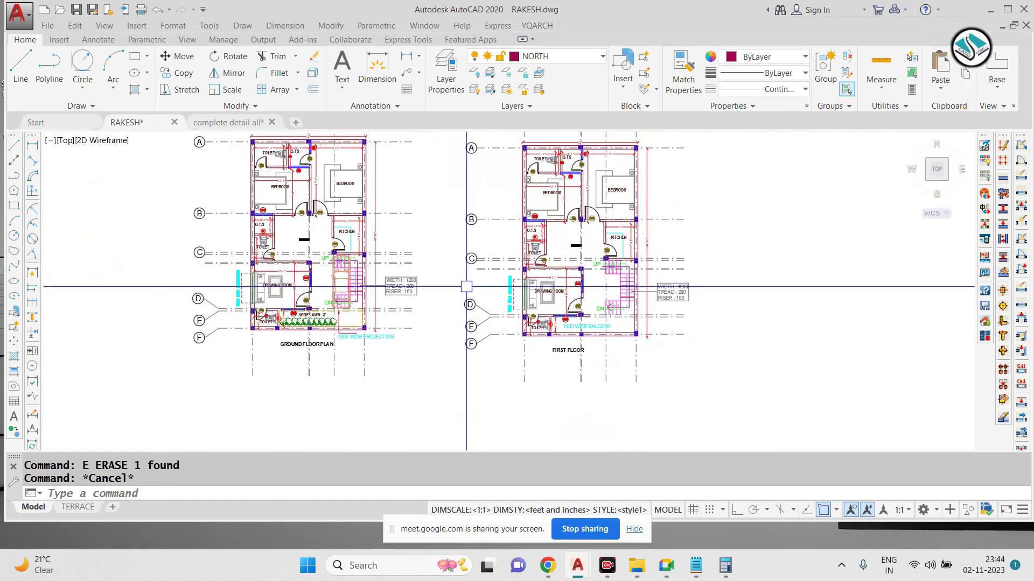
Step: Draw a rectangle enclosing both the ground floor and first floor plans as a sheet frame
scroll(464, 284, down, 2)
text(REC)
key(Return)
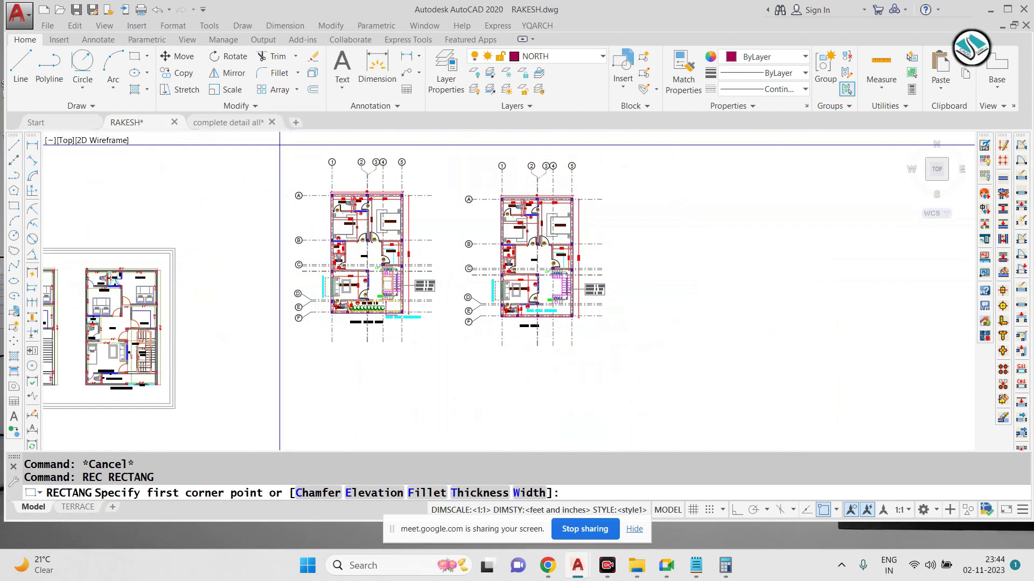
click(280, 145)
click(618, 349)
Step: Offset the frame rectangle around the two plans outward by 6
text(O)
key(Return)
text(6)
key(Return)
click(617, 349)
click(648, 381)
key(Escape)
Step: Offset the sheet frame outward once more, using a distance of 9
text(O)
key(Return)
text(9)
key(Return)
scroll(619, 352, up, 8)
click(610, 335)
click(648, 372)
scroll(564, 333, down, 4)
key(Escape)
Step: Change the colour of all the frame rectangles around the two plans
click(616, 362)
click(540, 307)
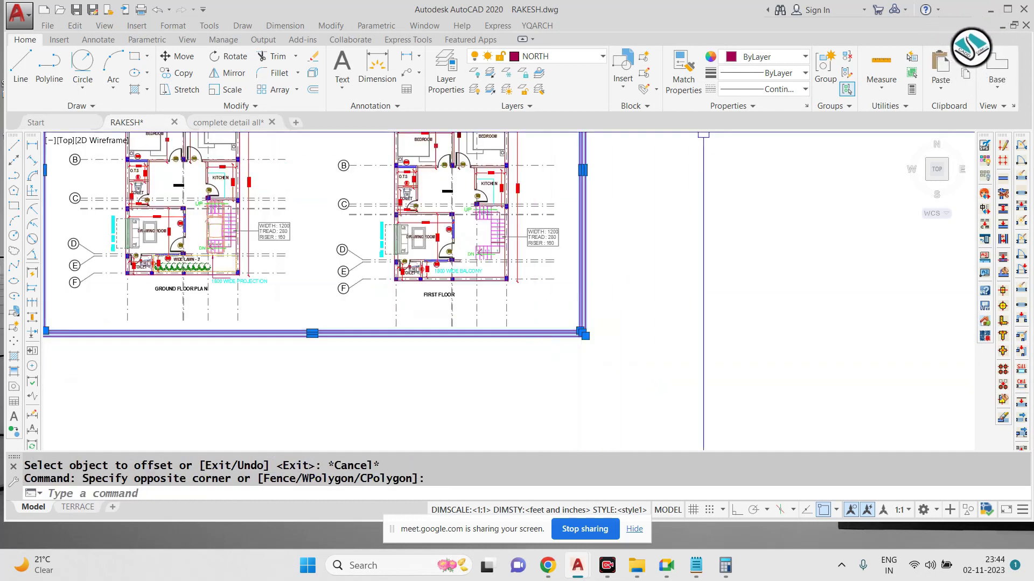
click(773, 61)
click(728, 125)
key(Escape)
scroll(517, 254, down, 2)
middle_drag(349, 202, 423, 257)
scroll(423, 257, up, 2)
scroll(466, 255, up, 2)
key(Escape)
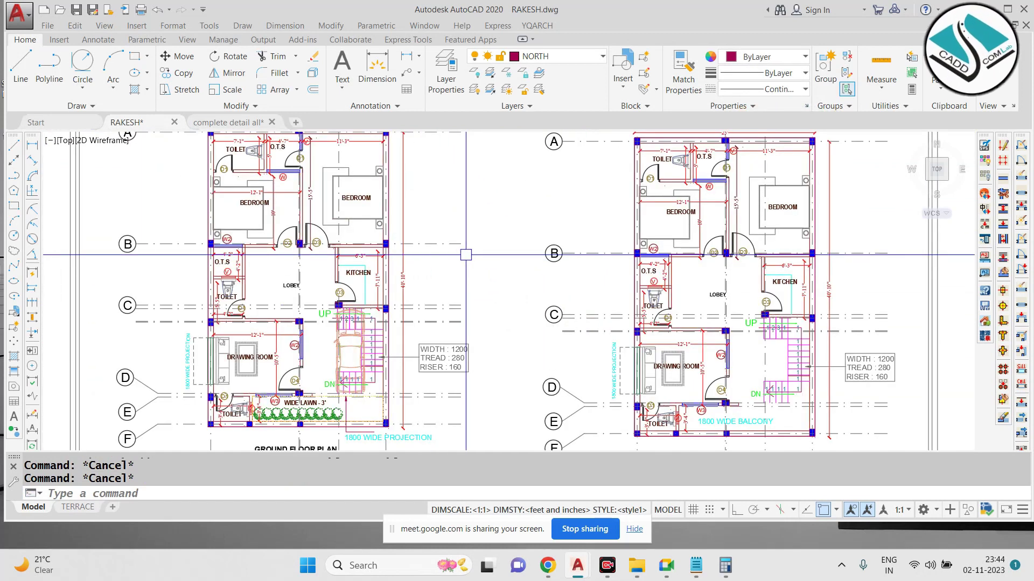